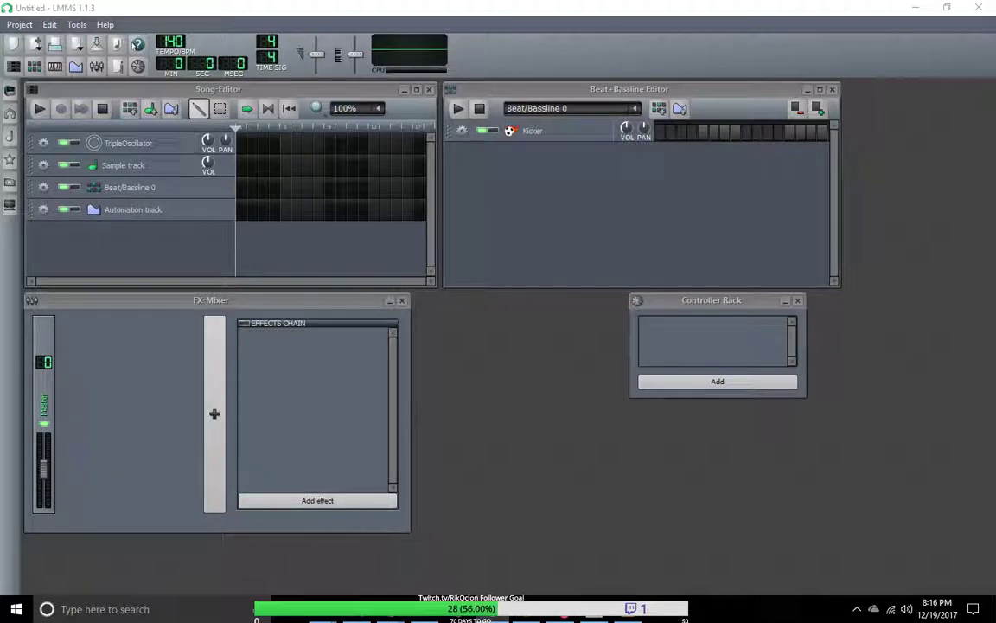
left_click(995, 620)
left_click(995, 620)
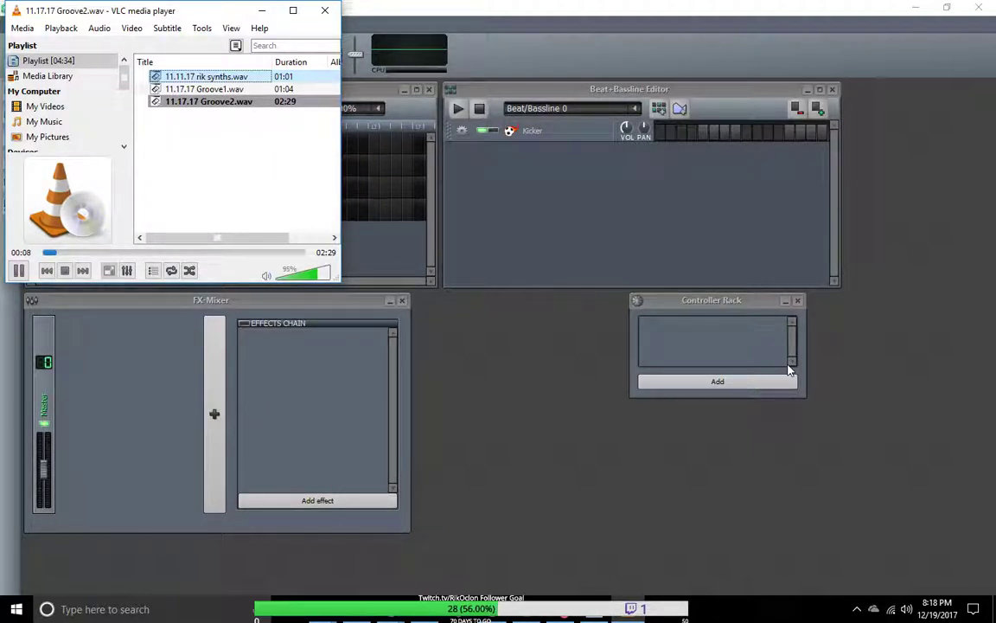
Move the VLC player window clear of the Song-Editor and seek playback of 11.17.17 Groove2.wav to about 00:50.
left_click_drag(222, 12, 741, 312)
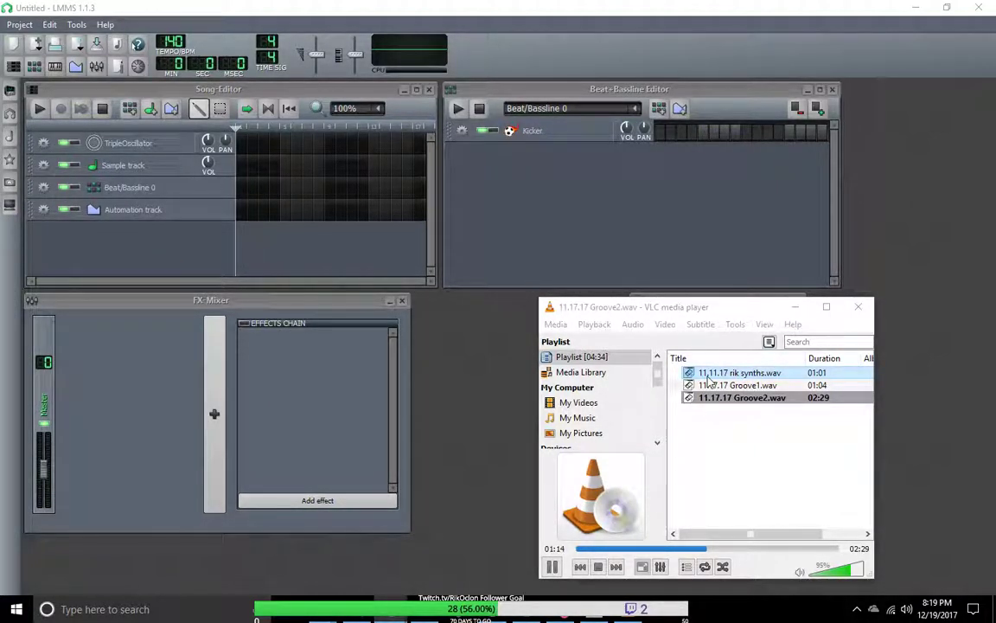
left_click(746, 549)
left_click_drag(747, 554, 664, 550)
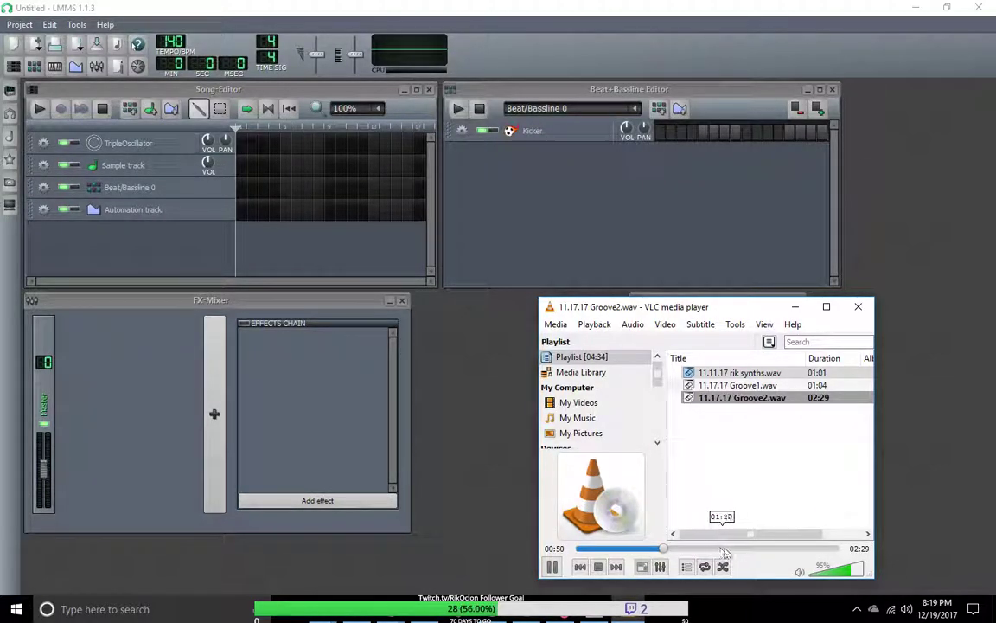
Skip through 11.17.17 Groove2.wav to about 01:53 and 01:17, and lower the player's volume to 83%.
left_click_drag(761, 313, 625, 260)
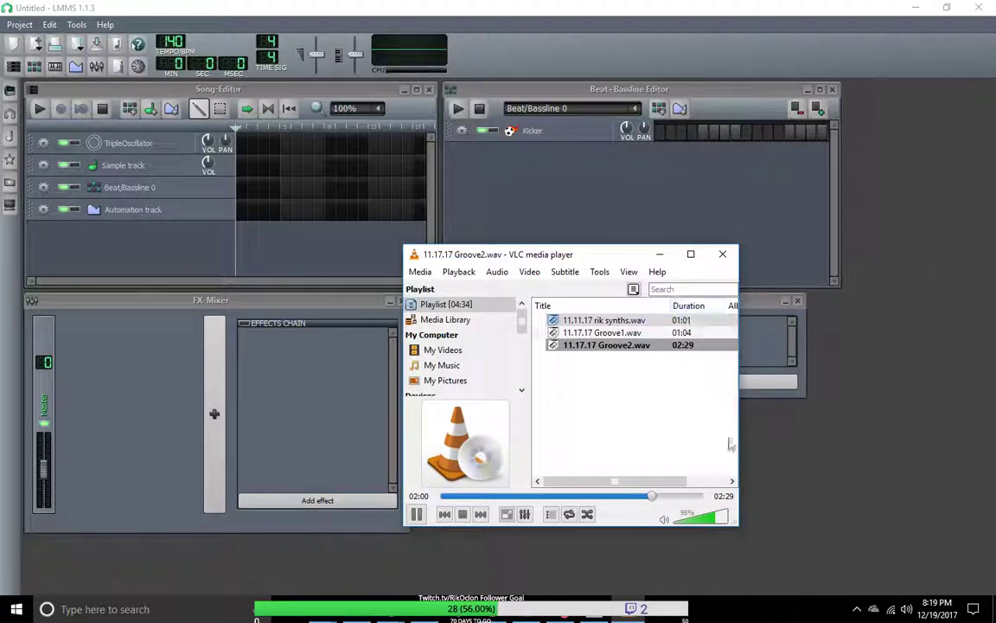
left_click(637, 497)
mouse_move(716, 519)
left_mouse_down()
mouse_move(731, 522)
mouse_move(709, 520)
left_mouse_up()
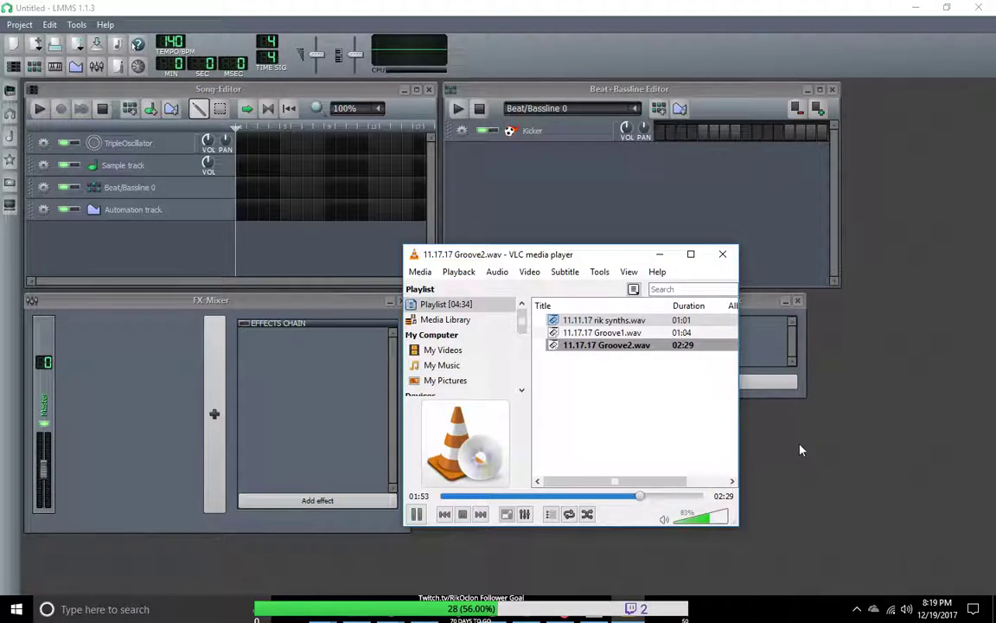
left_click(575, 497)
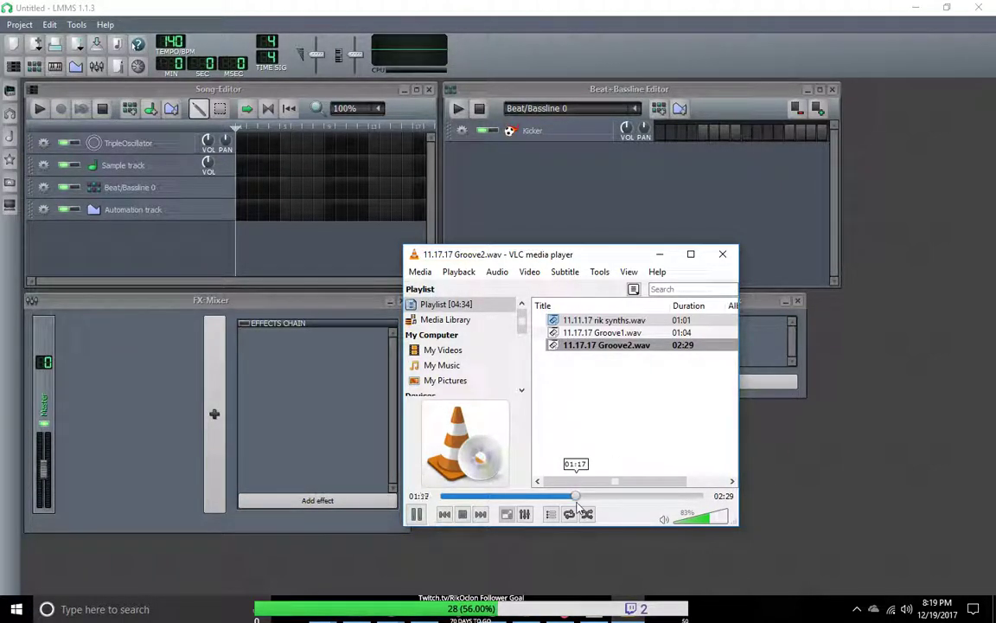
Restart 11.17.17 Groove2.wav from the beginning and skip ahead to near its midpoint.
left_click(463, 514)
left_click(415, 514)
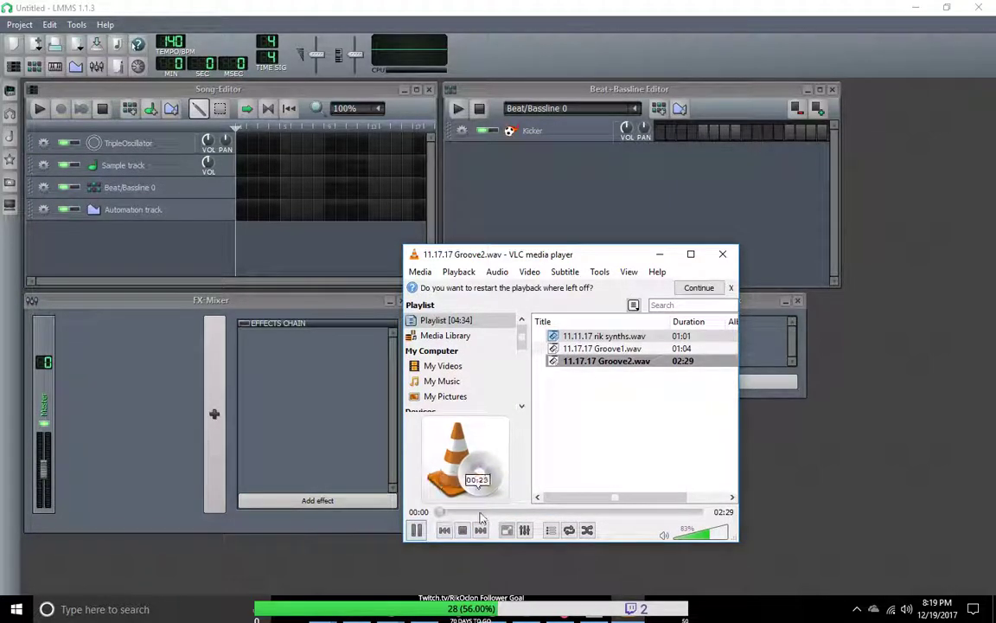
left_click(557, 512)
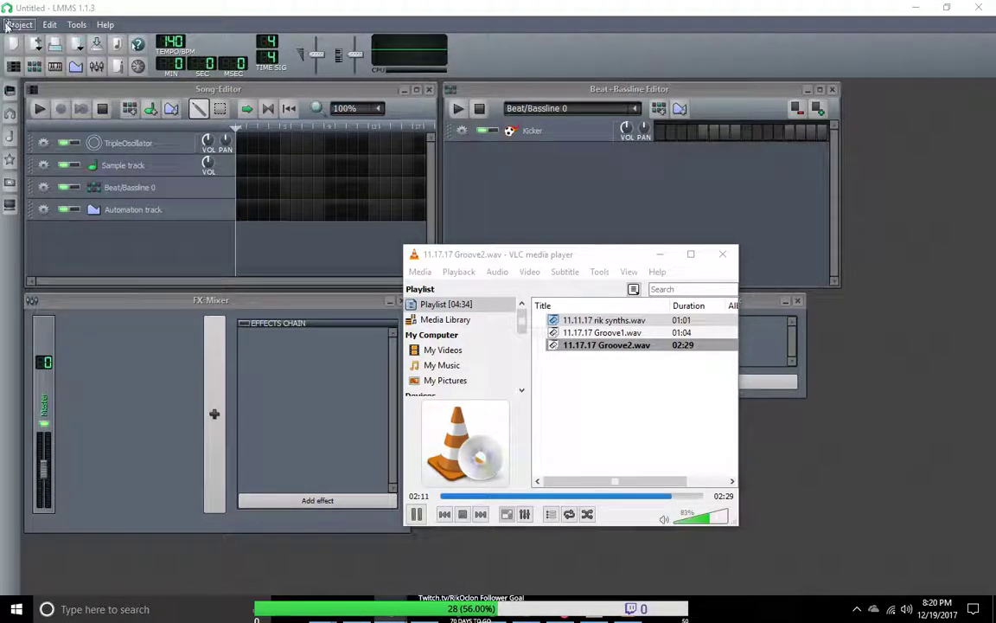
left_click(7, 26)
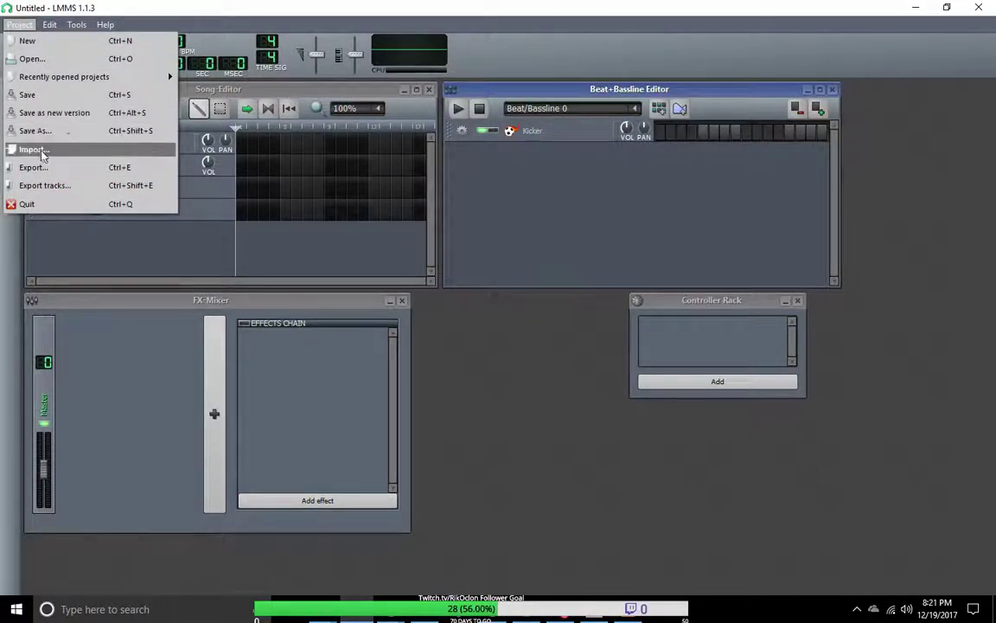
left_click(39, 57)
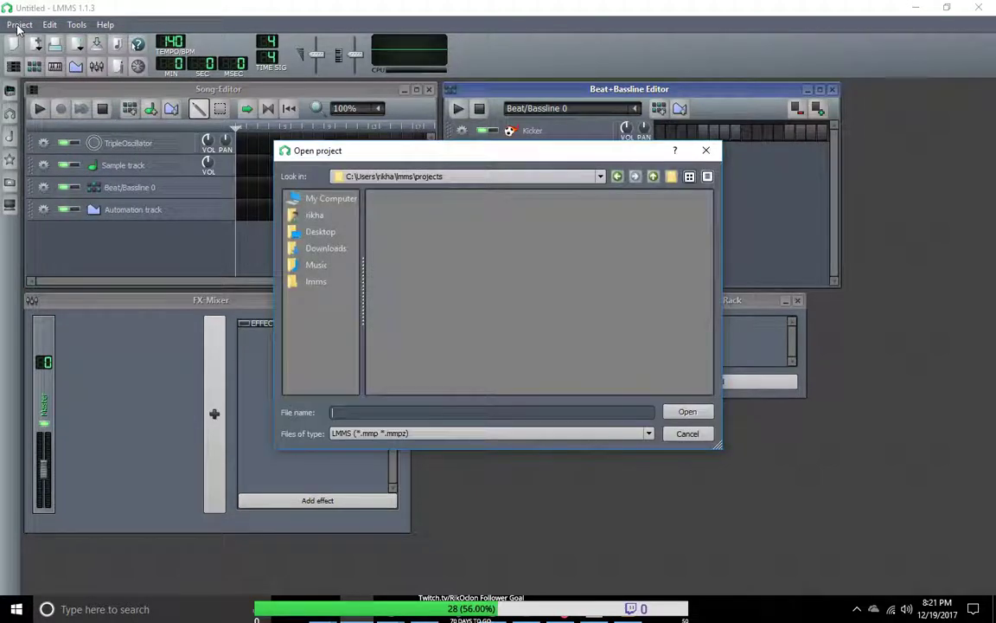
left_click(708, 151)
Open the recently used project RSB Music1.mmpz in LMMS.
left_click(19, 25)
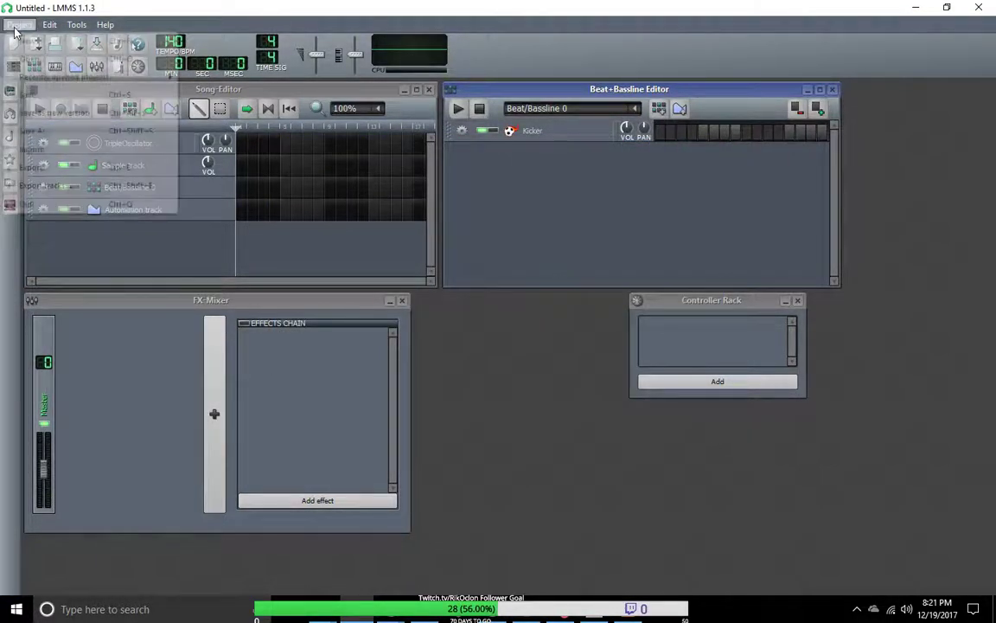
mouse_move(38, 78)
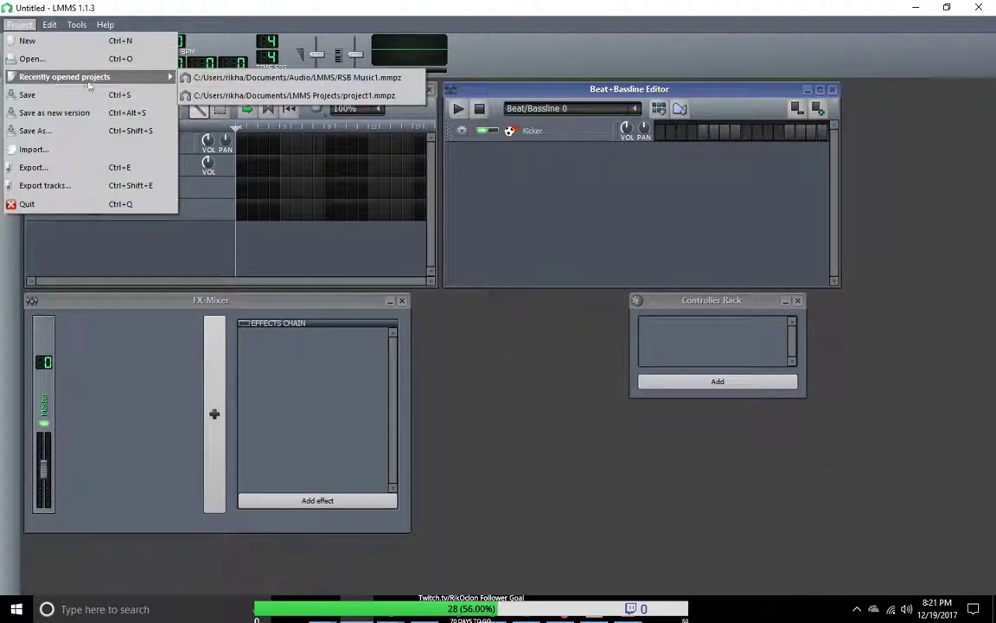
left_click(272, 78)
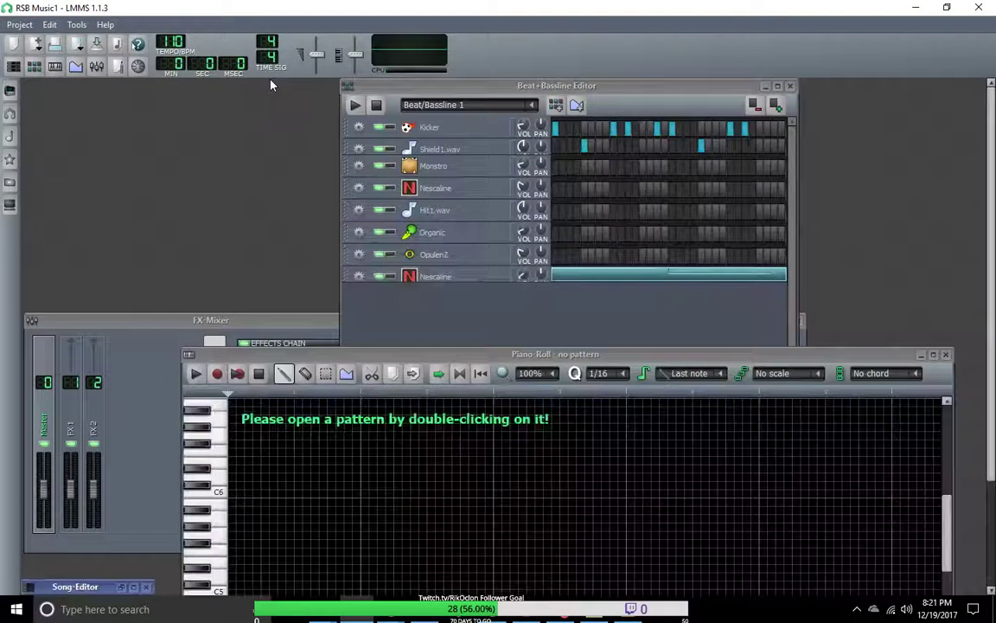
Move the VLC player out of the way and place the Piano-Roll window below the Beat+Bassline Editor.
left_click_drag(698, 364, 660, 137)
key("alt+Tab")
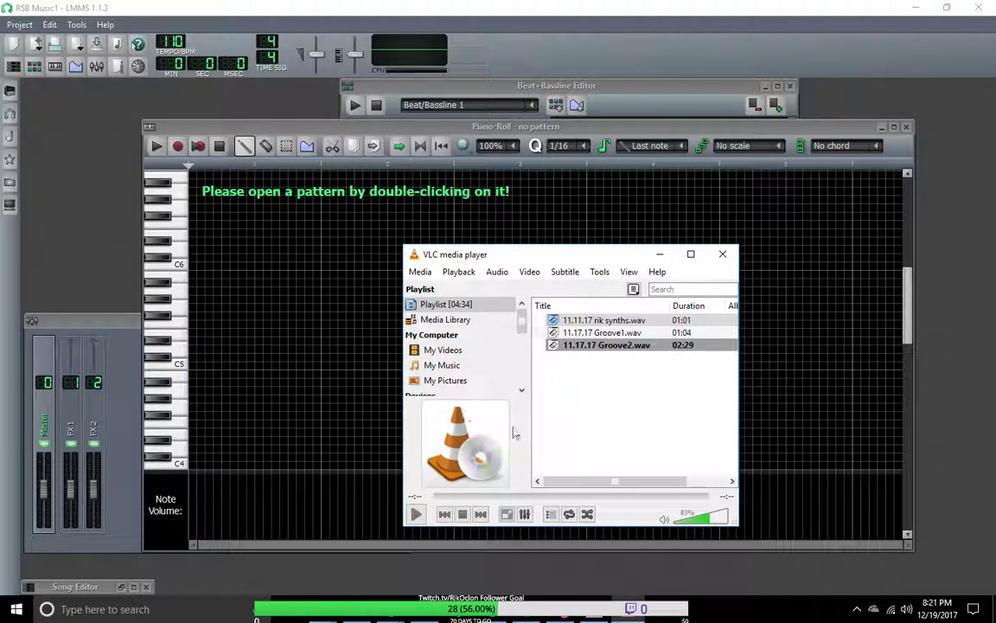
left_click_drag(565, 260, 963, 305)
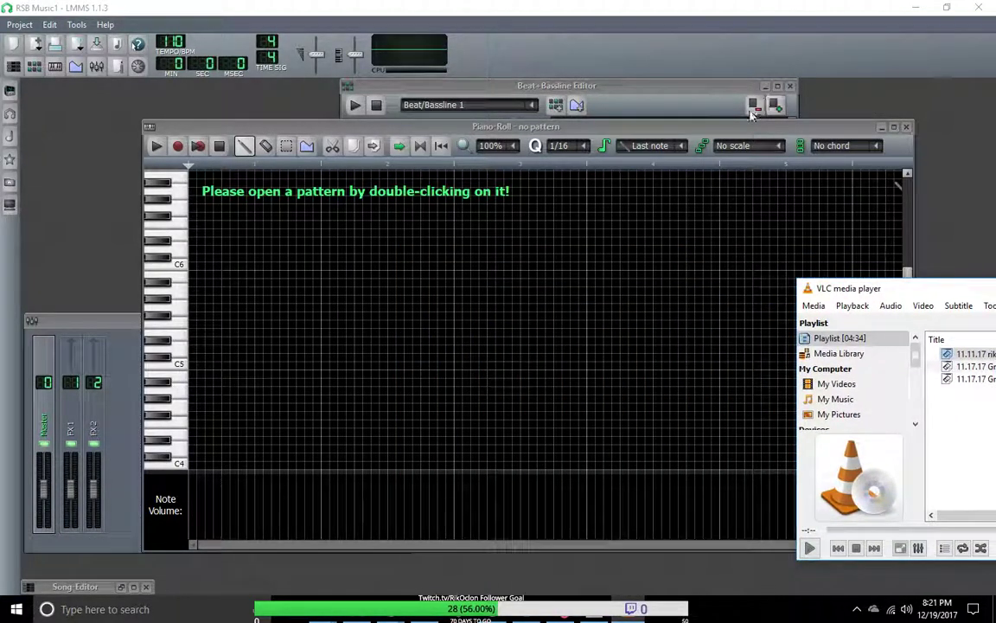
left_click(752, 170)
left_click_drag(752, 143, 707, 432)
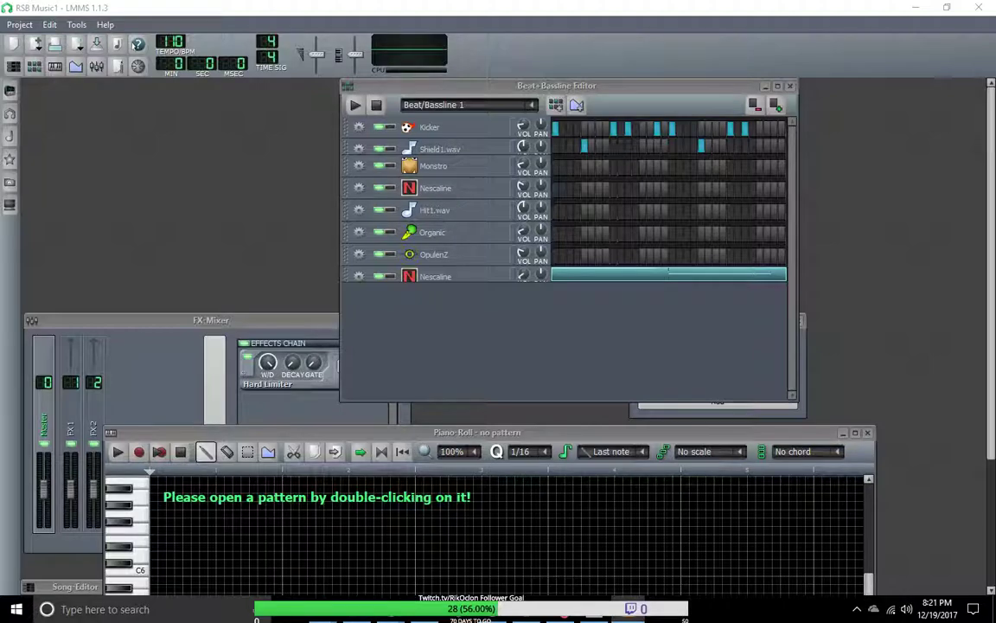
Open the last Nescaline track's instrument window and audition several notes on its keyboard.
left_click(450, 278)
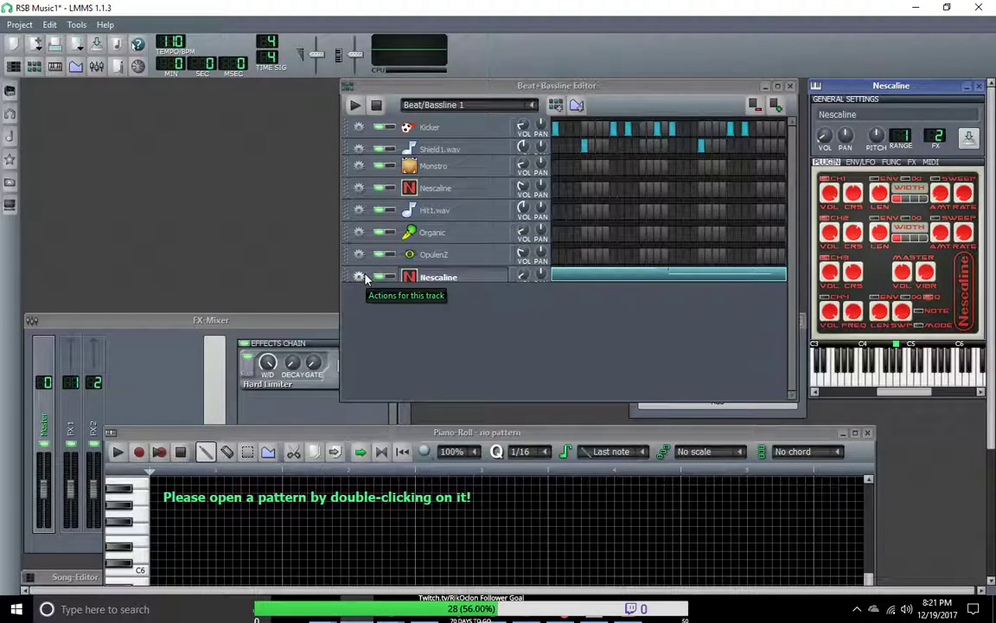
left_click(894, 385)
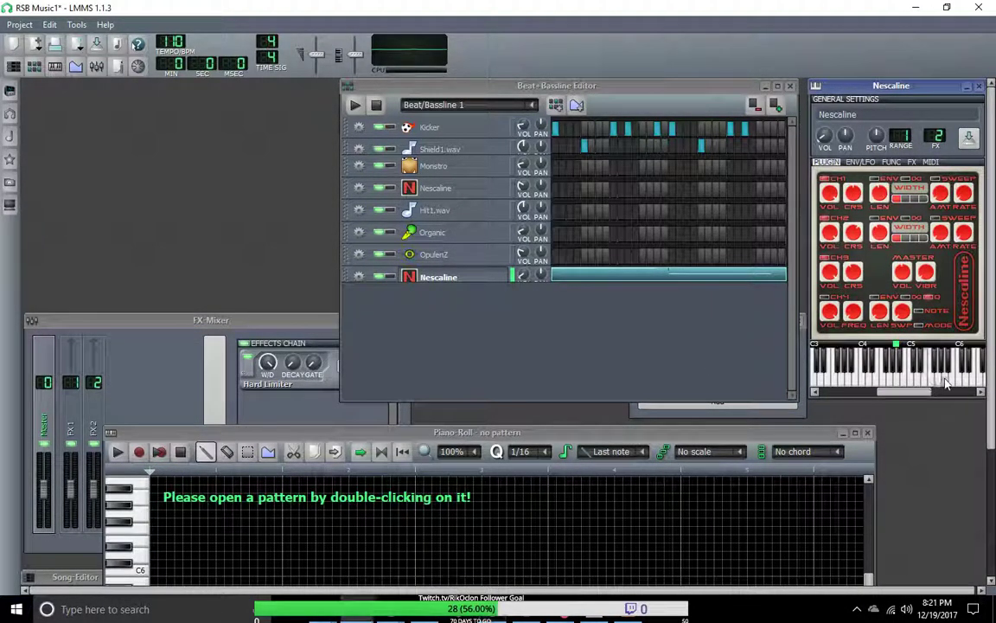
left_click(956, 386)
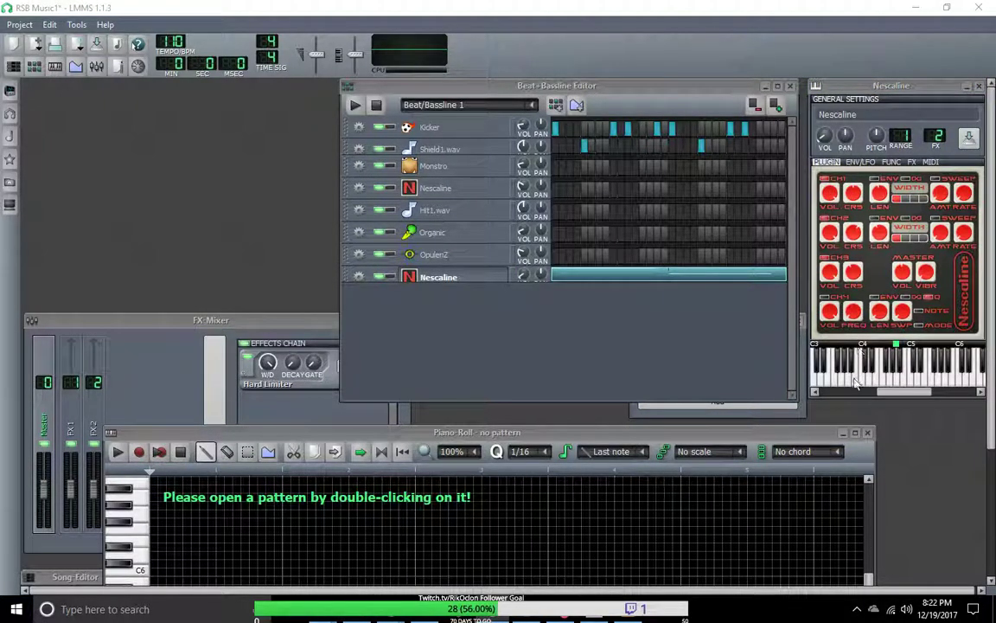
left_click(919, 378)
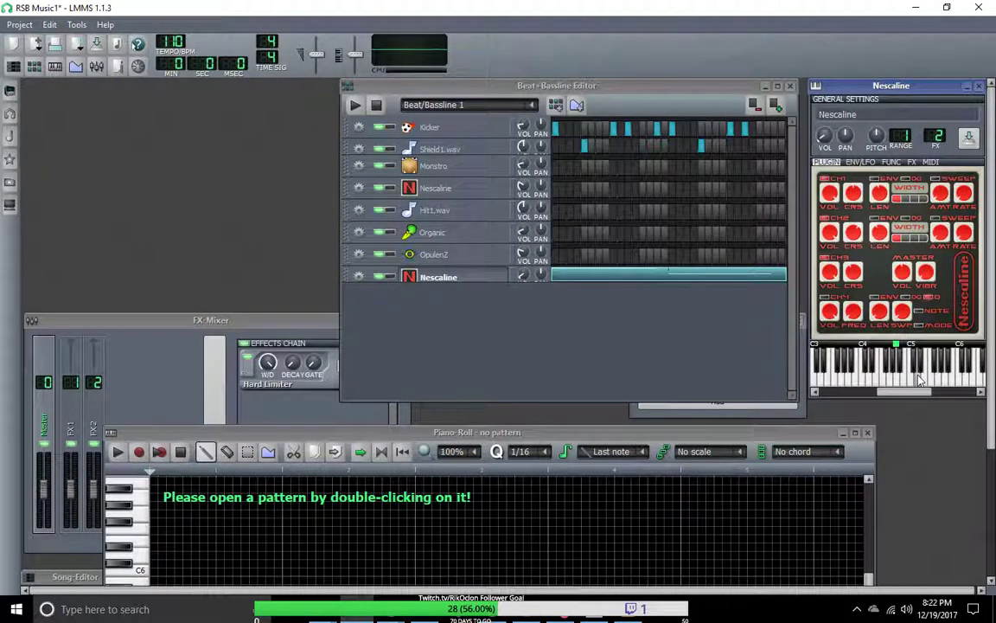
left_click(899, 376)
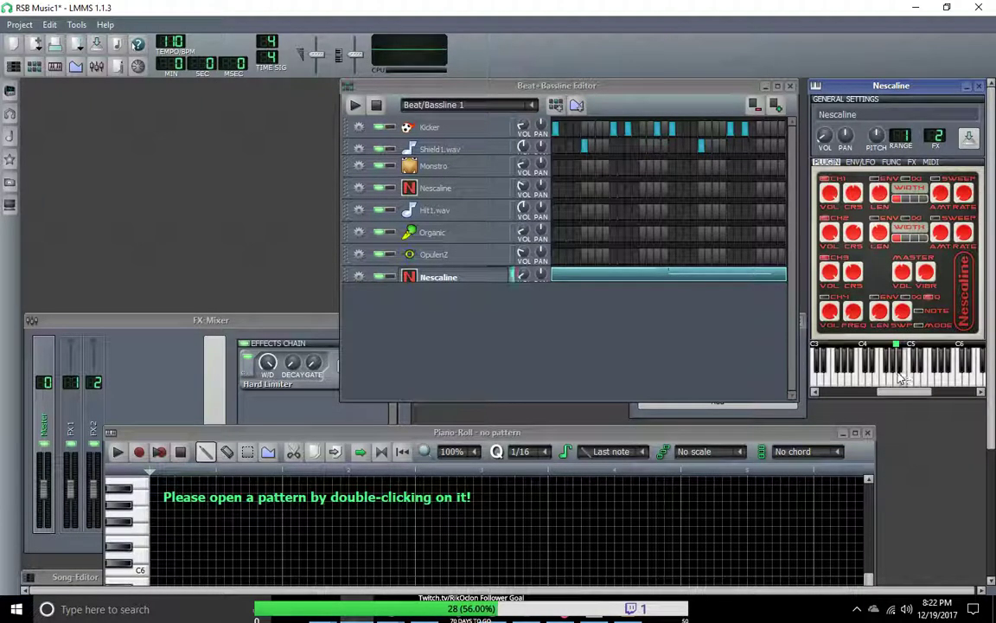
Open the OpulenZ instrument window and audition single notes and a descending run on its keyboard.
left_click(458, 257)
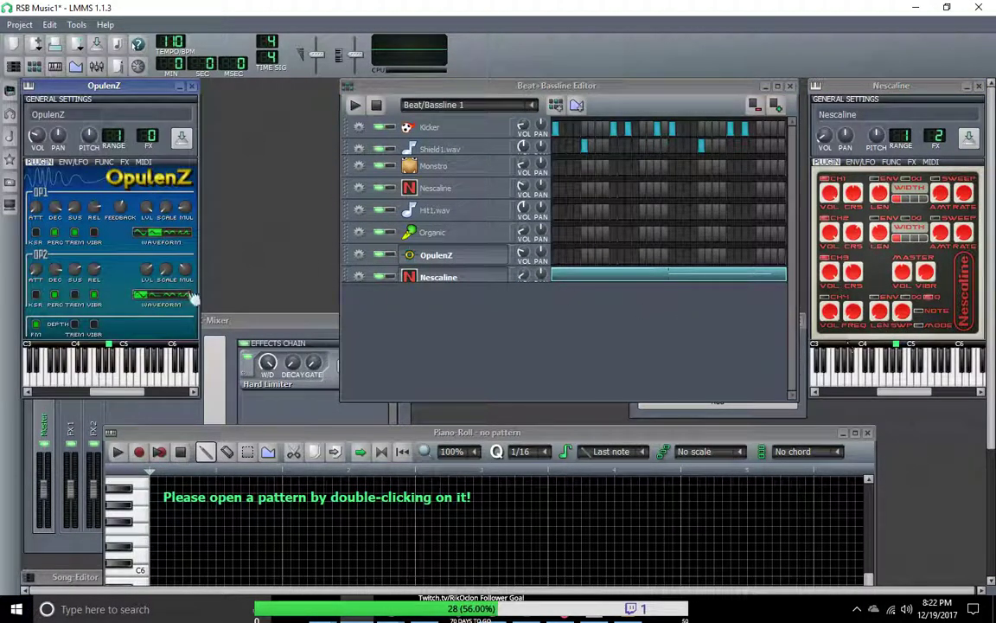
left_click(149, 380)
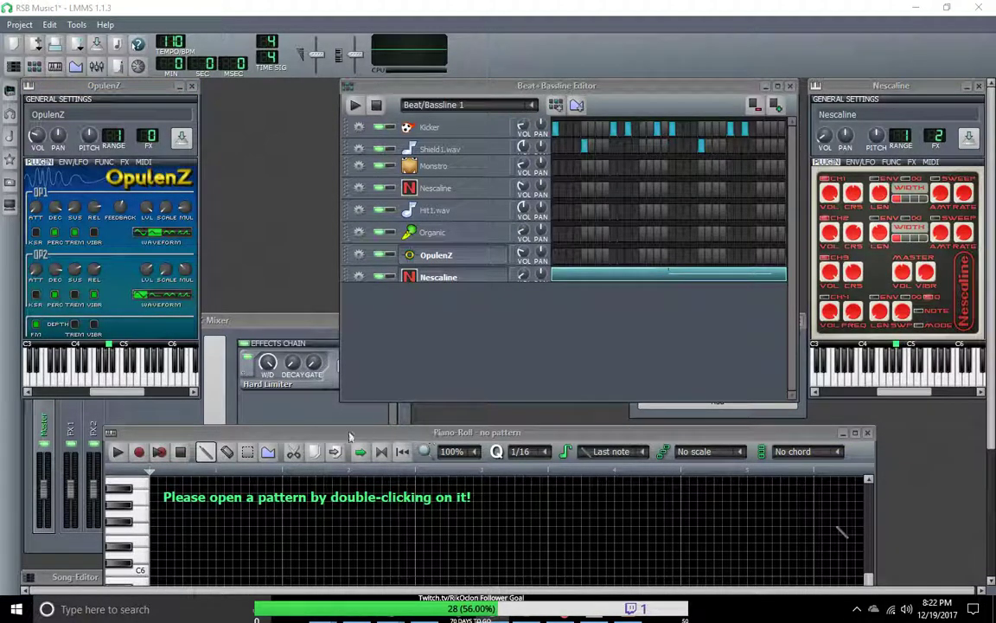
left_click(113, 381)
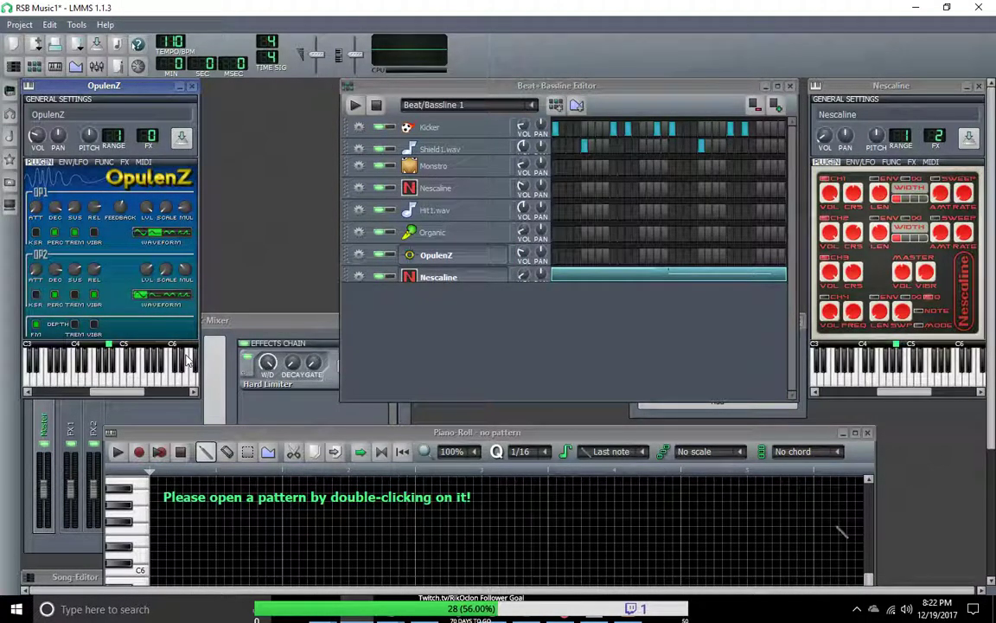
left_click_drag(173, 380, 48, 373)
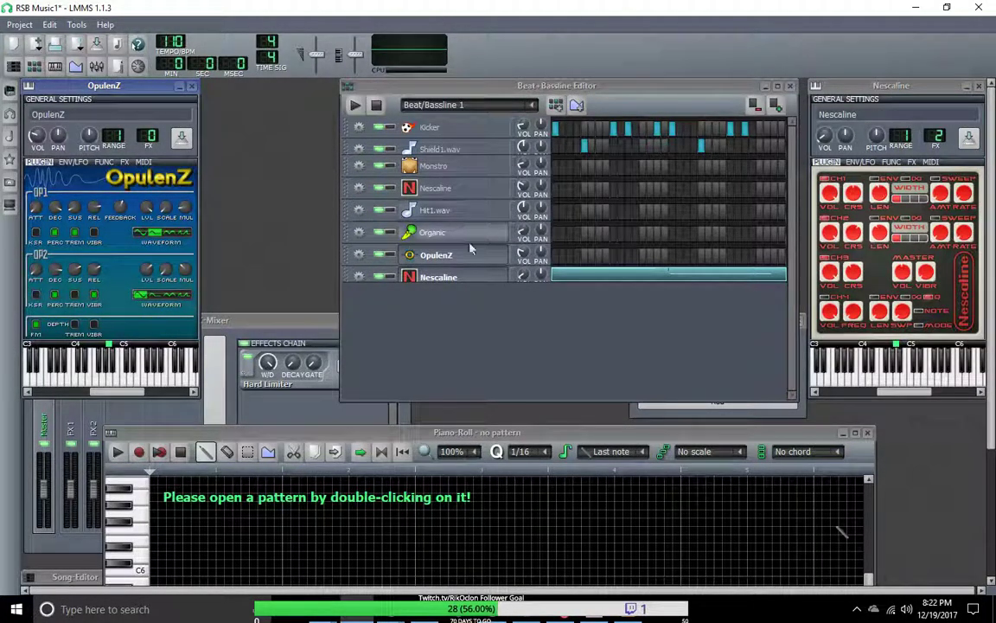
Open the Monstro instrument window and audition a note on its keyboard.
left_click(441, 168)
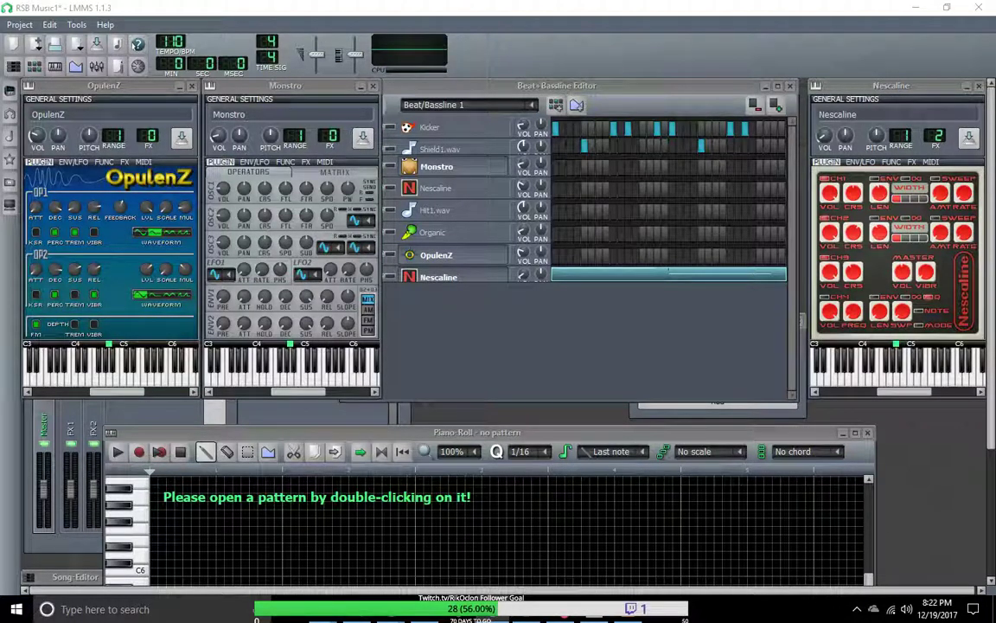
left_click(289, 383)
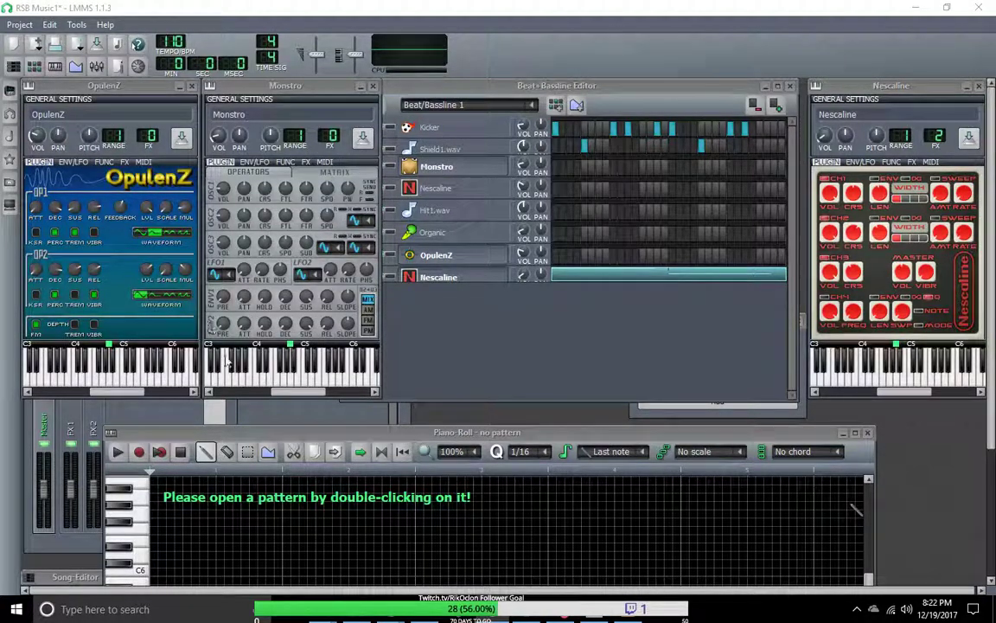
Shift the Piano-Roll window aside and bring the FX-Mixer forward so its channels and effects chain are uncovered.
left_click_drag(342, 435, 560, 420)
left_click(156, 408)
left_click_drag(164, 329, 184, 309)
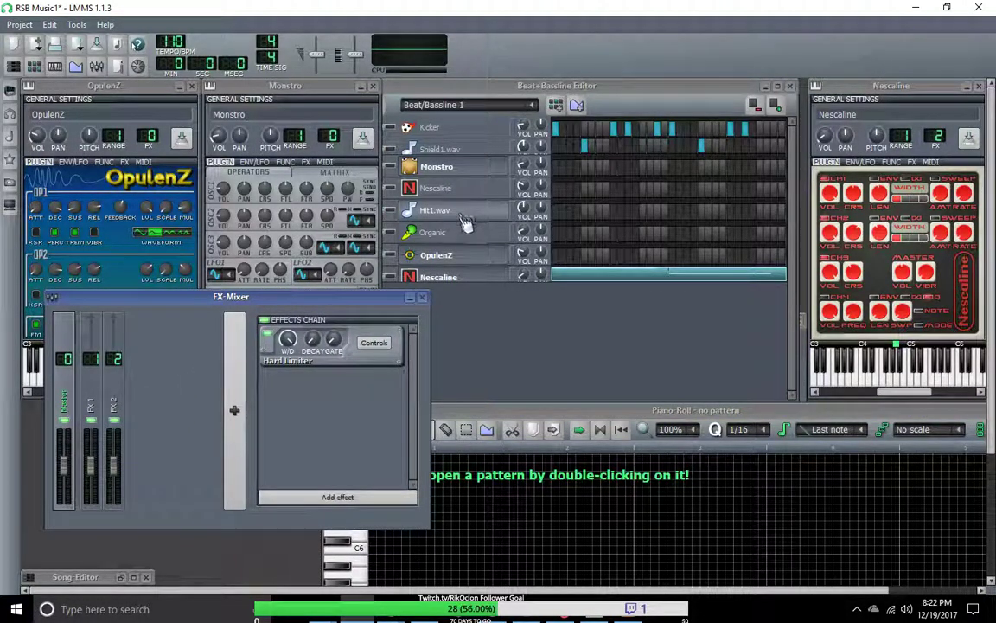
Assign the Monstro instrument to FX channel 2 and play a test note.
left_click(437, 166)
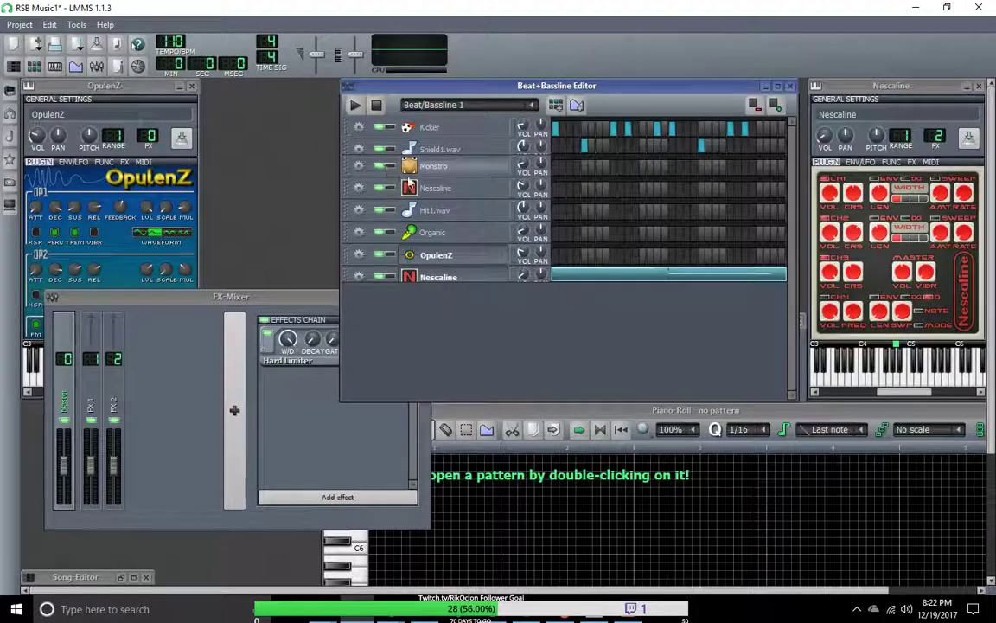
left_click(433, 167)
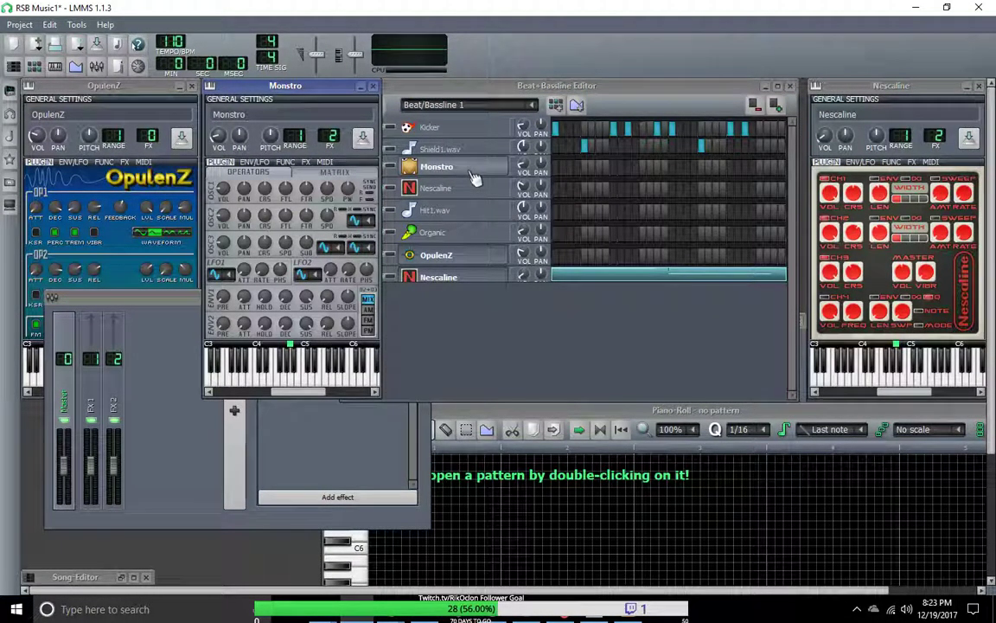
left_click(437, 166)
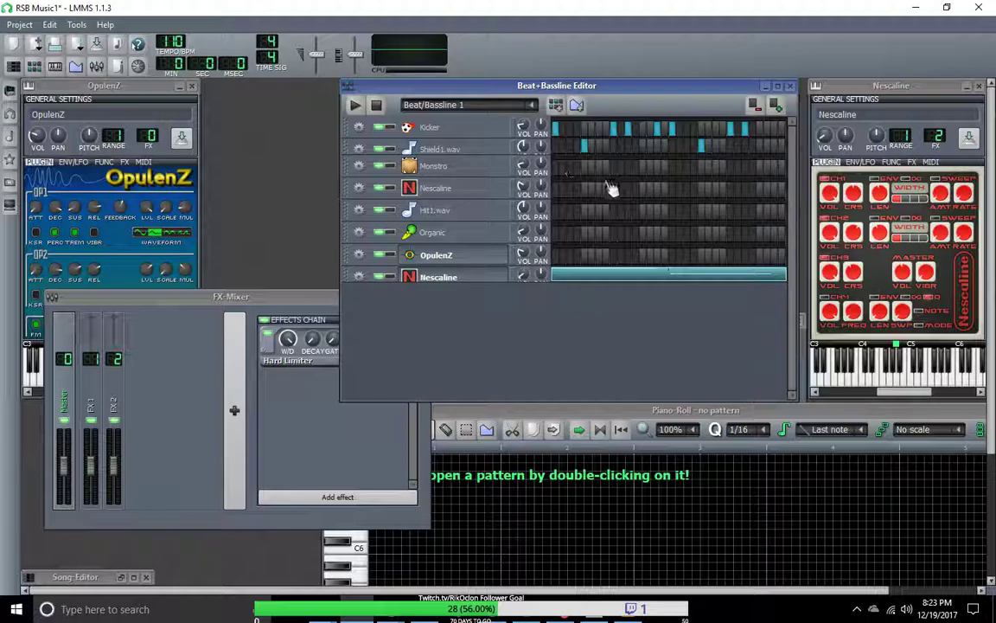
left_click(437, 166)
left_click(262, 378)
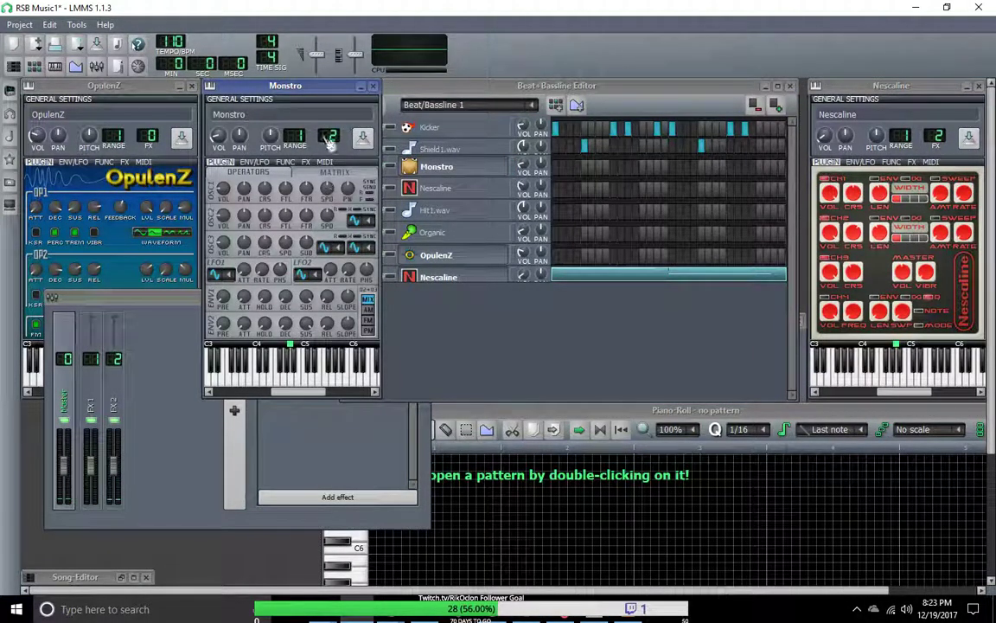
Assign the Monstro instrument to FX channel 1 and audition several notes through it.
left_click(291, 387)
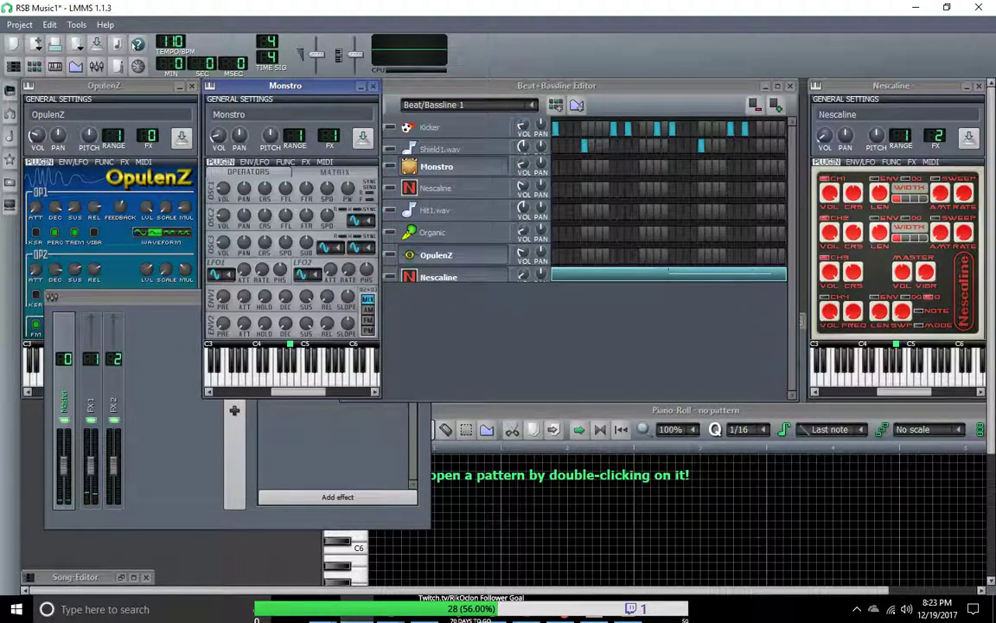
left_click(283, 359)
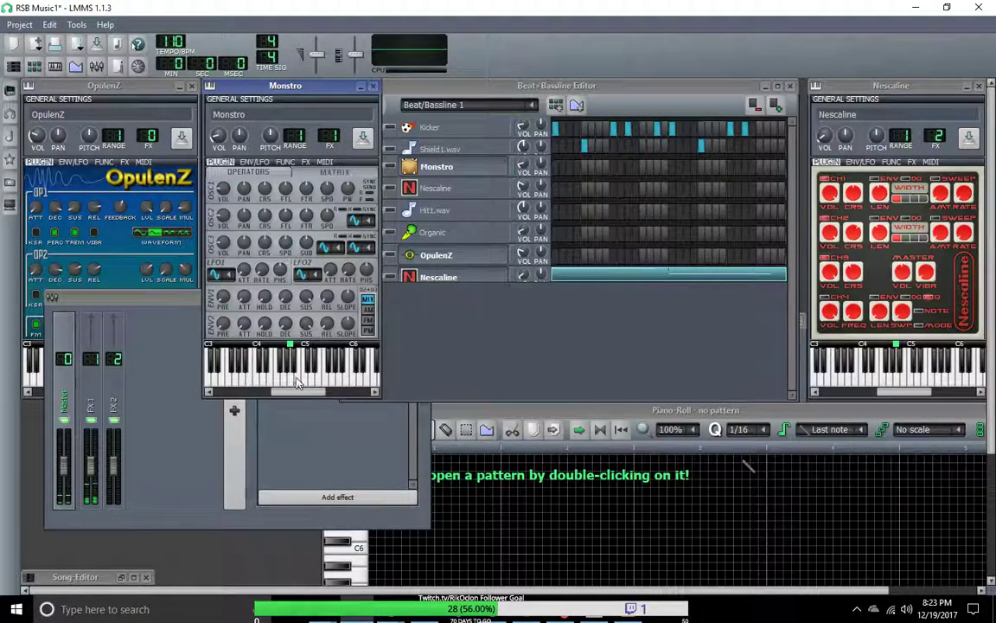
left_click(275, 384)
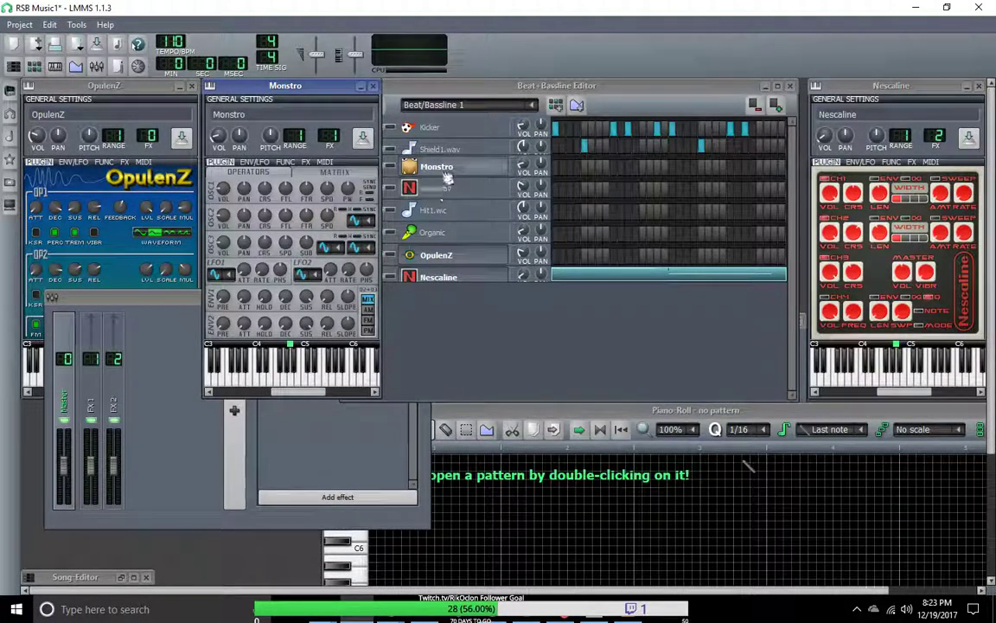
Move the Monstro window aside and check the MIDI input devices offered for the Monstro and upper Nescaline tracks.
left_click_drag(342, 86, 280, 86)
left_click(359, 170)
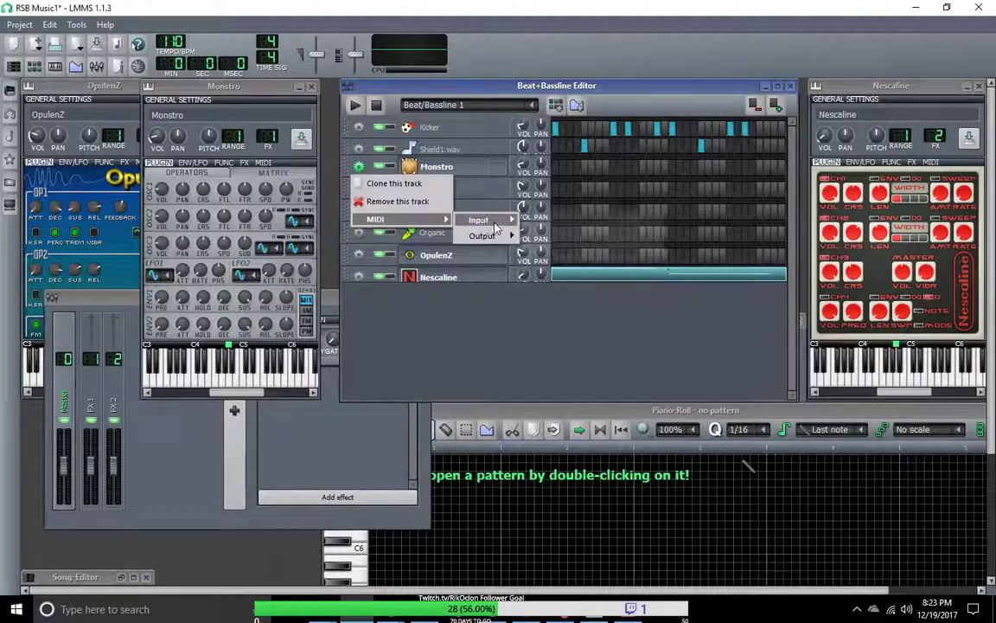
left_click(336, 231)
left_click(359, 187)
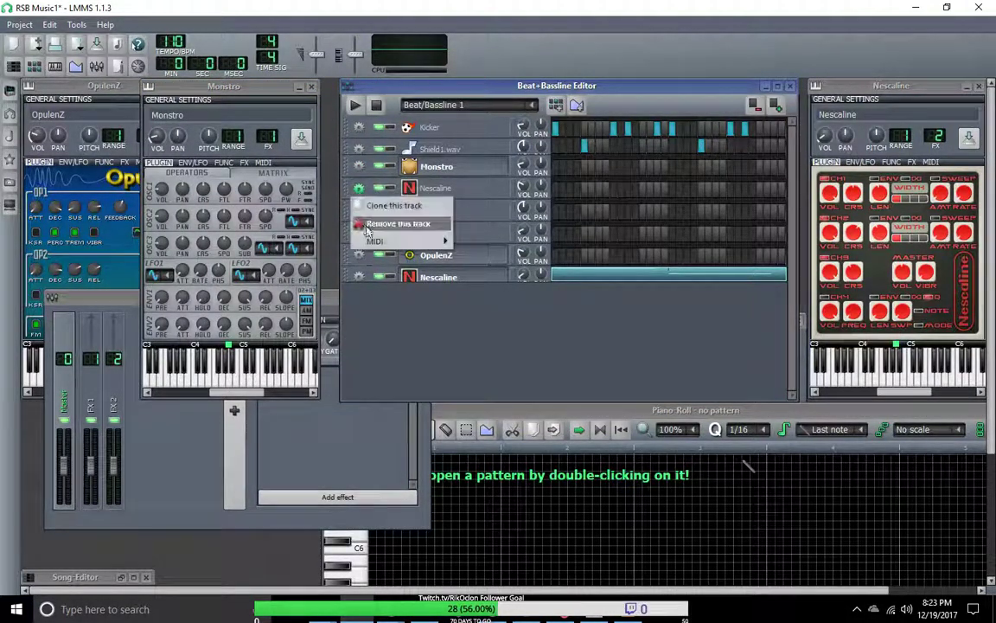
mouse_move(407, 241)
mouse_move(511, 252)
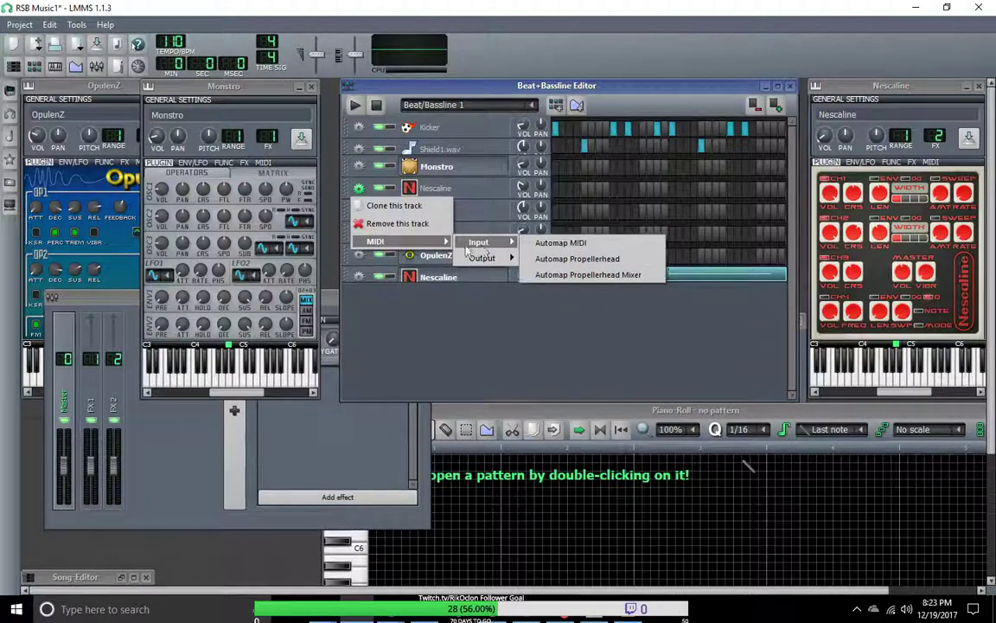
left_click(562, 258)
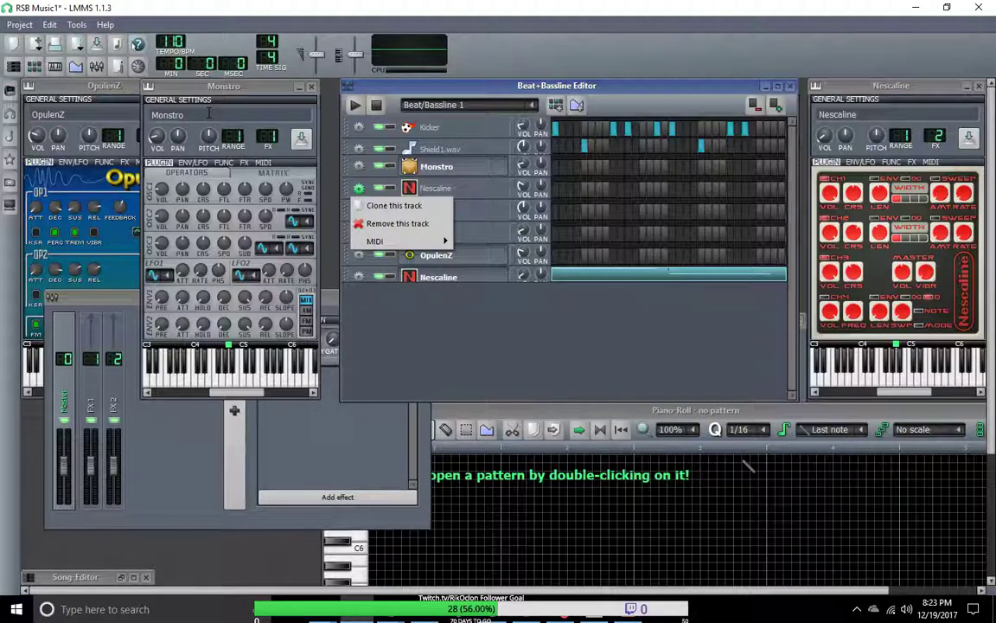
mouse_move(406, 241)
mouse_move(480, 247)
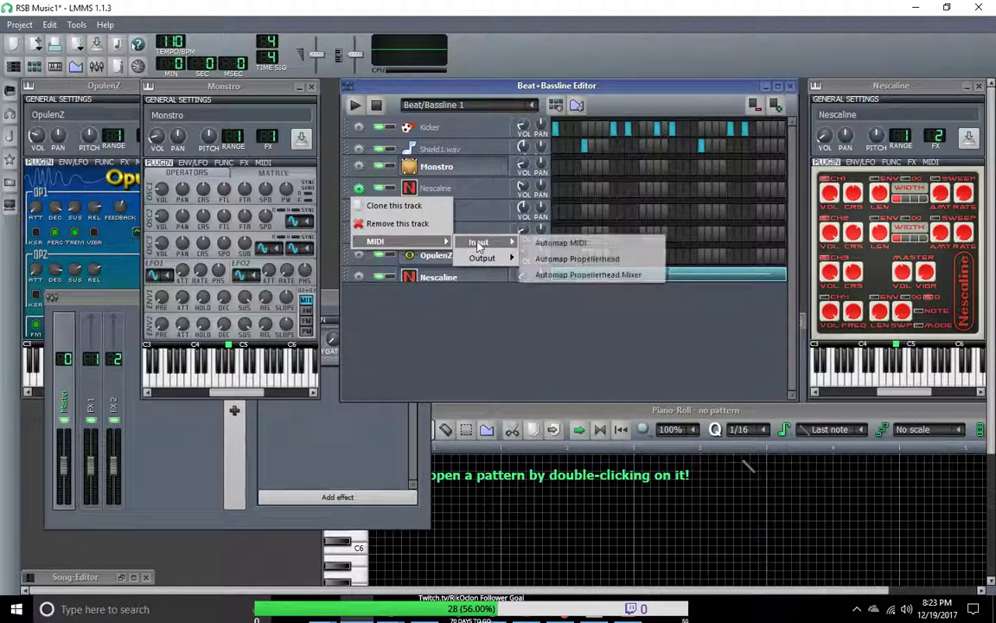
left_click(229, 10)
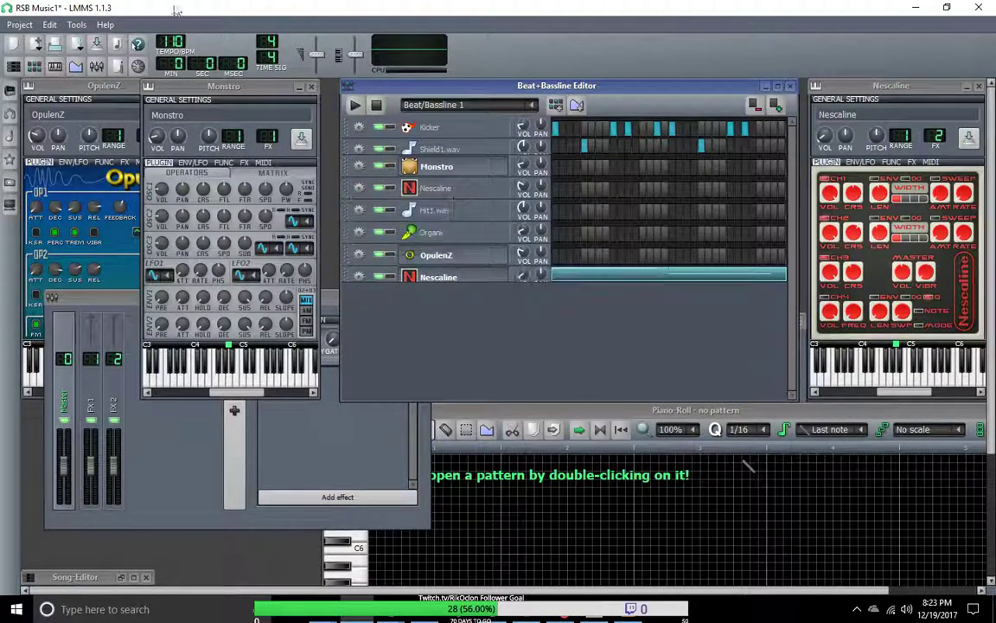
Quit LMMS, discarding the unsaved project changes, and relaunch it.
left_click(25, 24)
left_click(438, 8)
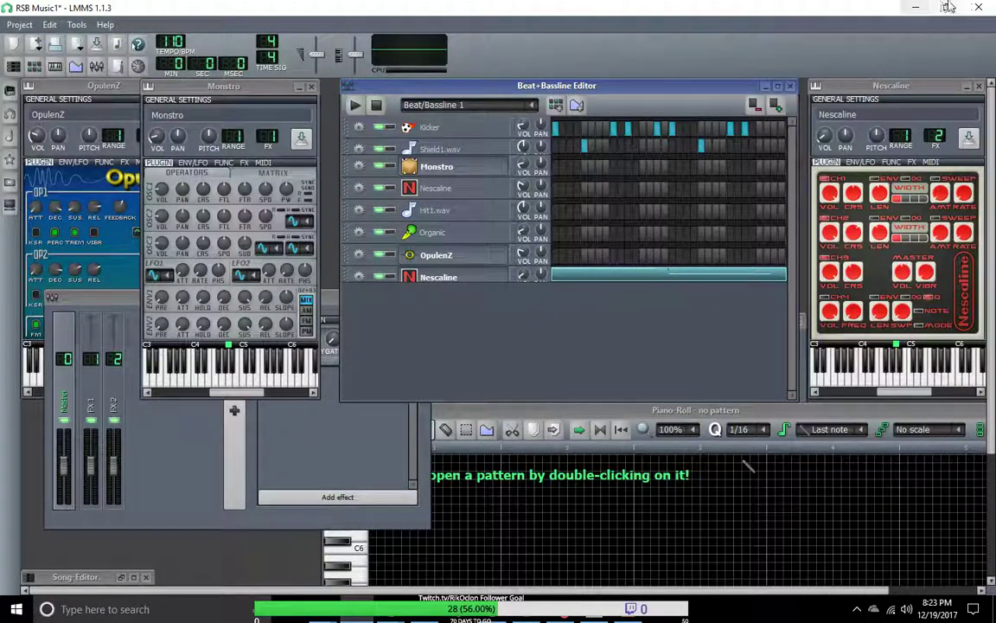
left_click(976, 7)
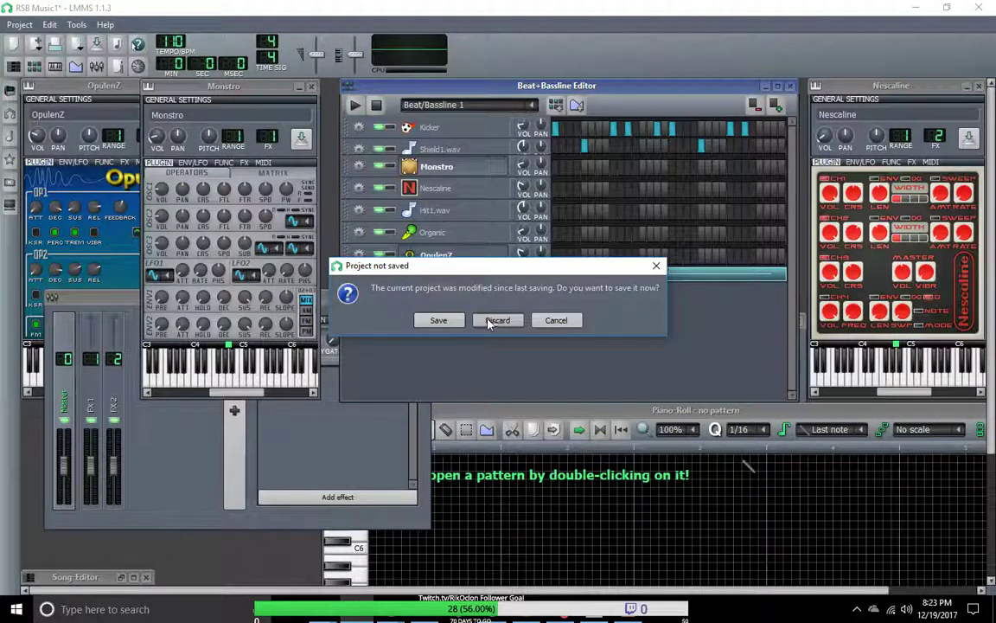
left_click(490, 320)
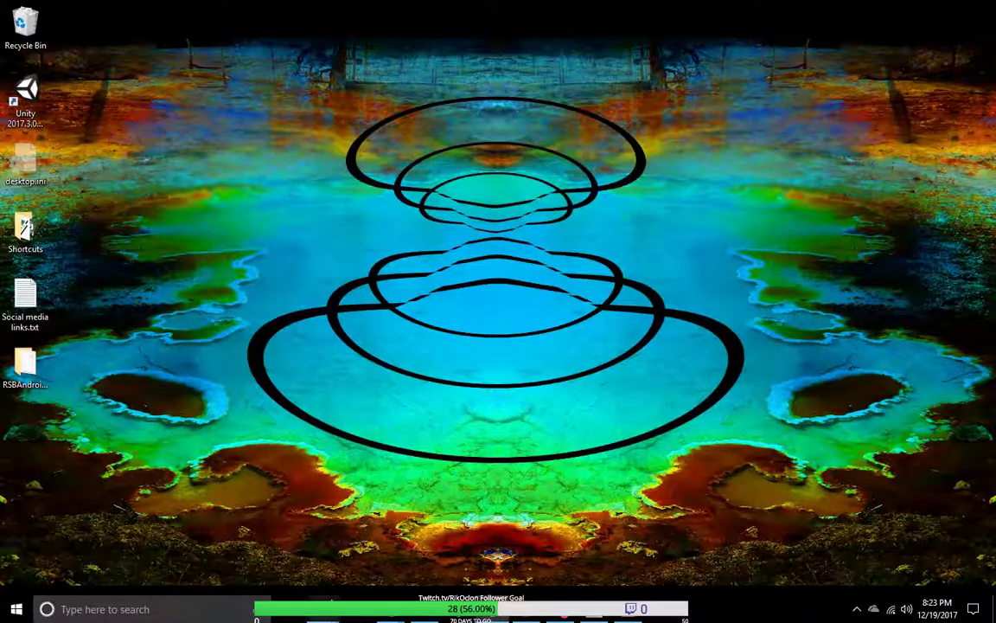
left_click(357, 617)
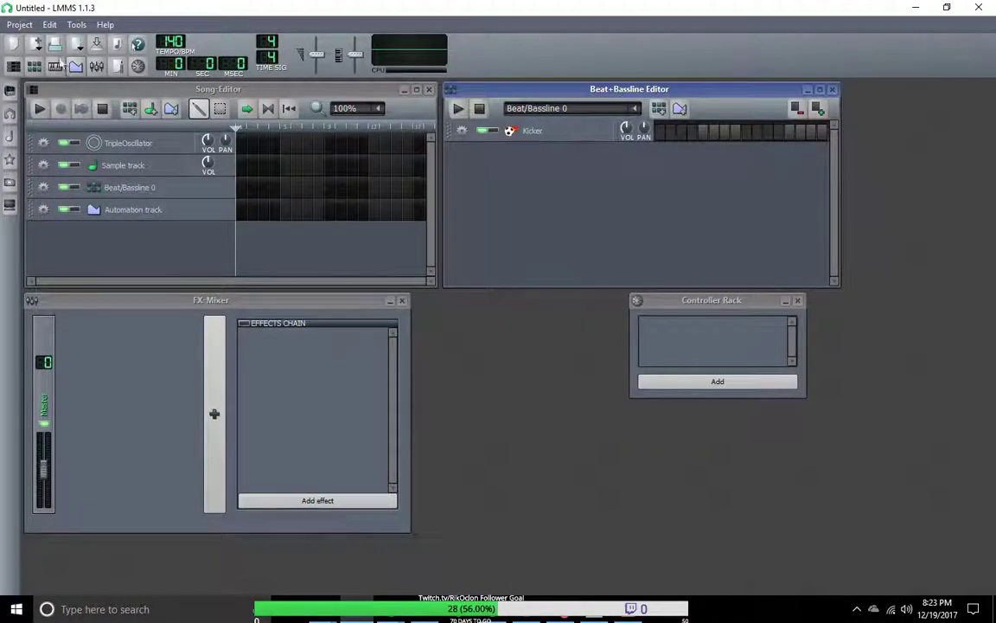
Reopen the recent project RSB Music1.mmpz and move the Piano-Roll window clear of the Beat+Bassline Editor.
left_click(26, 27)
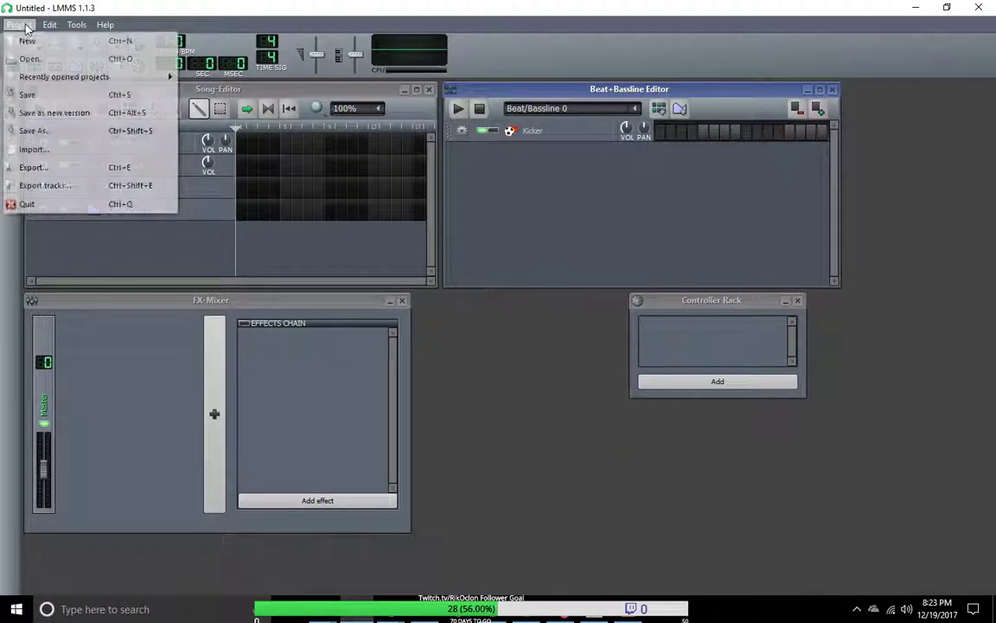
mouse_move(55, 83)
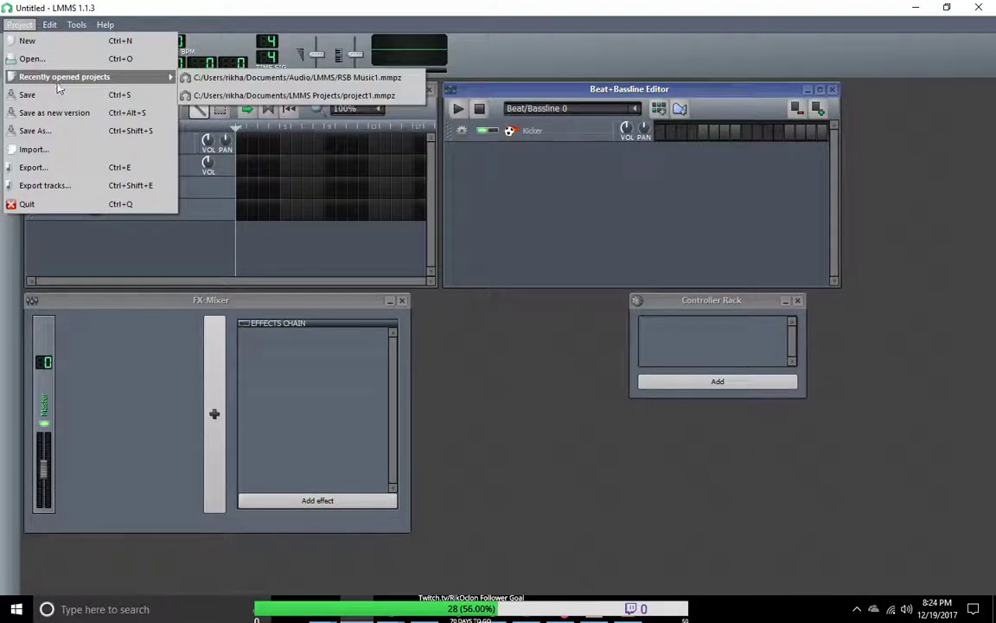
left_click(238, 78)
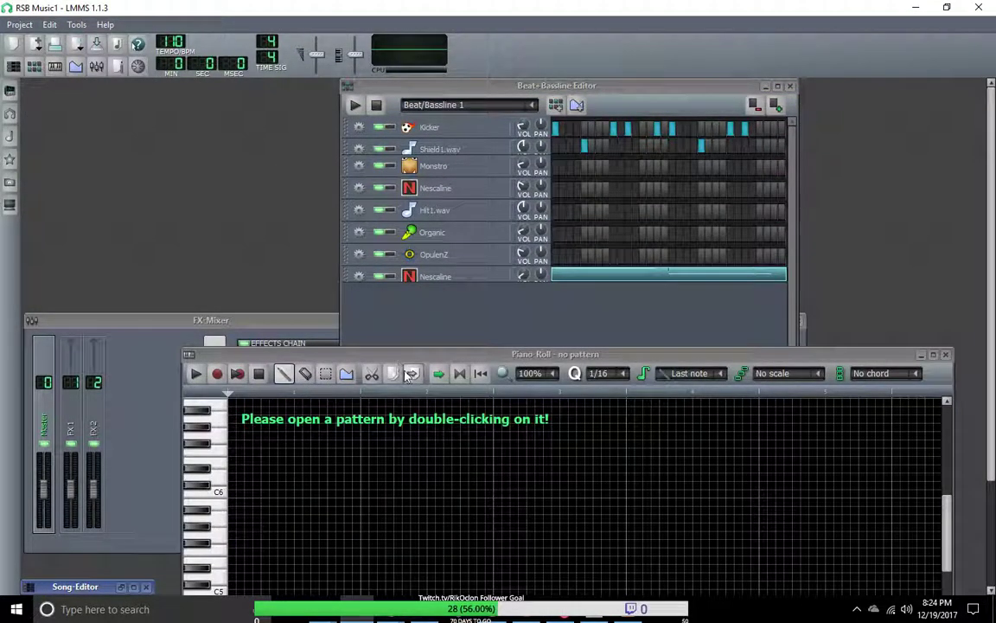
left_click_drag(405, 354, 535, 387)
Assign the first listed MIDI input device to the lowest Nescaline track in the Beat+Bassline Editor.
left_click(359, 276)
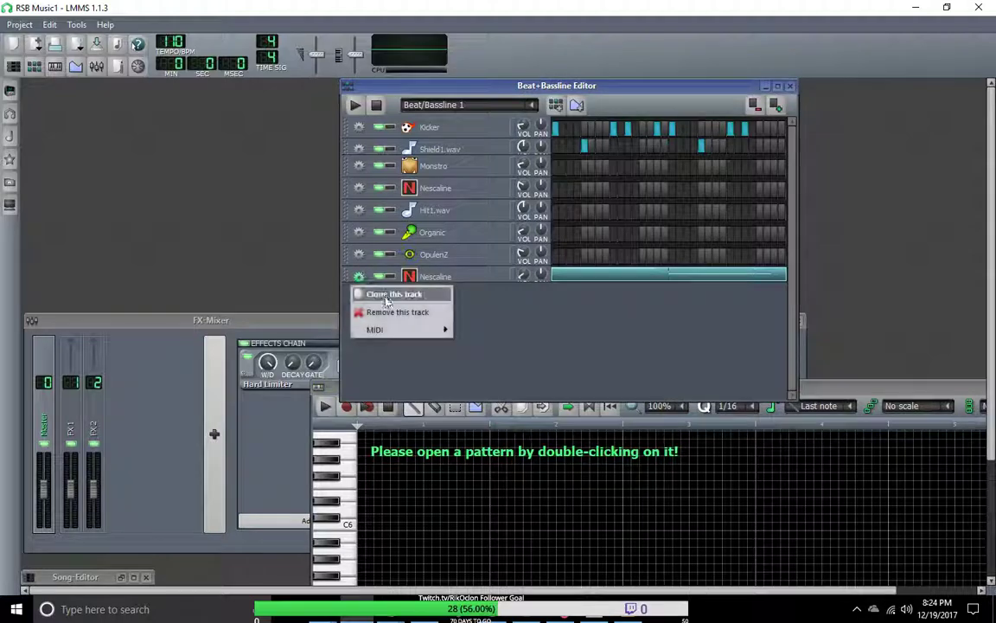
mouse_move(398, 330)
mouse_move(480, 331)
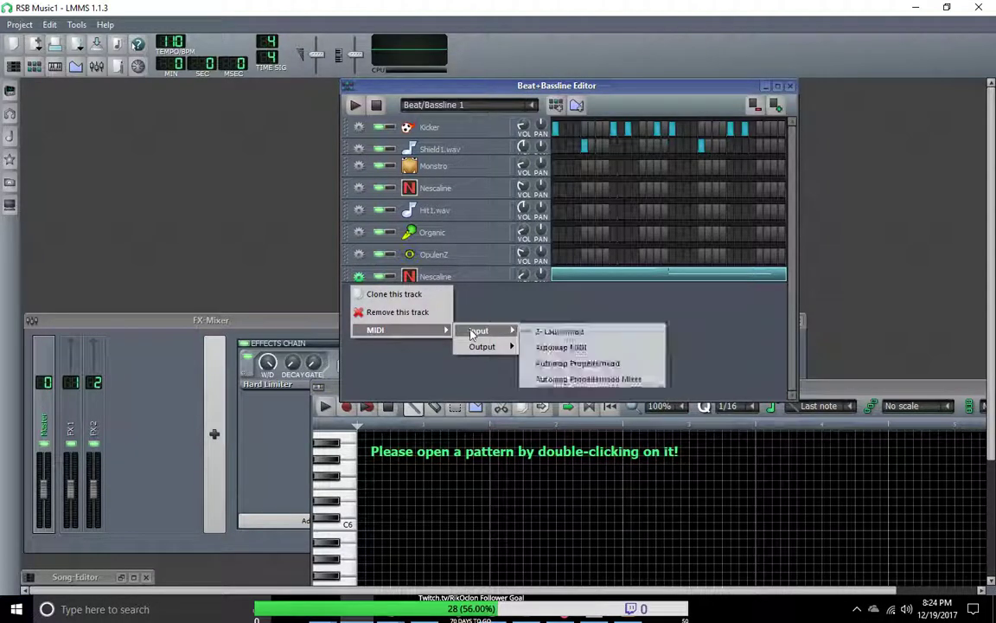
left_click(573, 332)
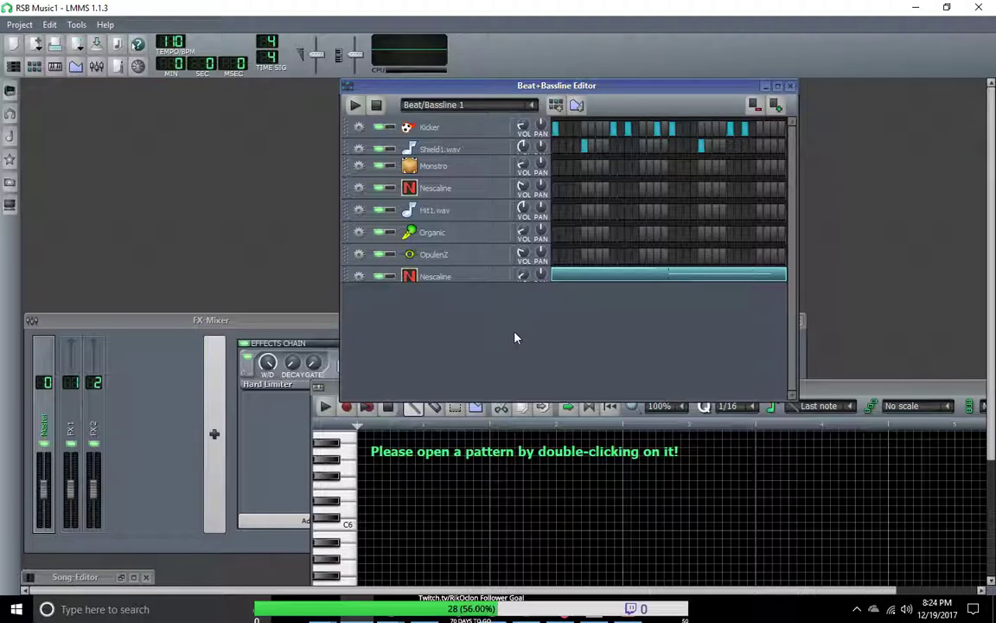
left_click(358, 276)
mouse_move(402, 329)
mouse_move(479, 330)
left_click(566, 330)
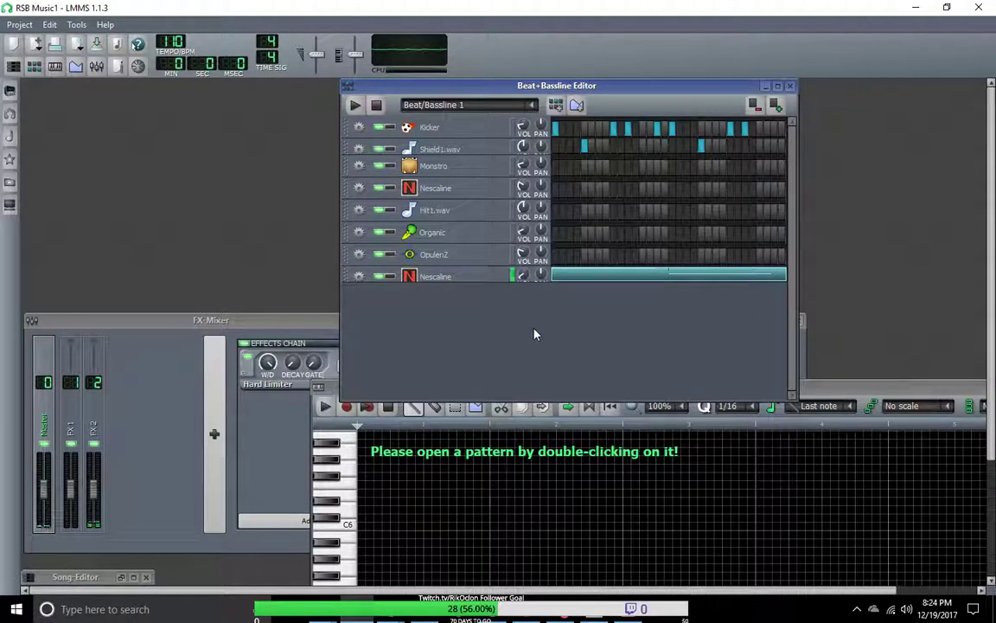
Show the list of instrument plugins and open the instrument window of the lowest Nescaline track.
left_click(9, 90)
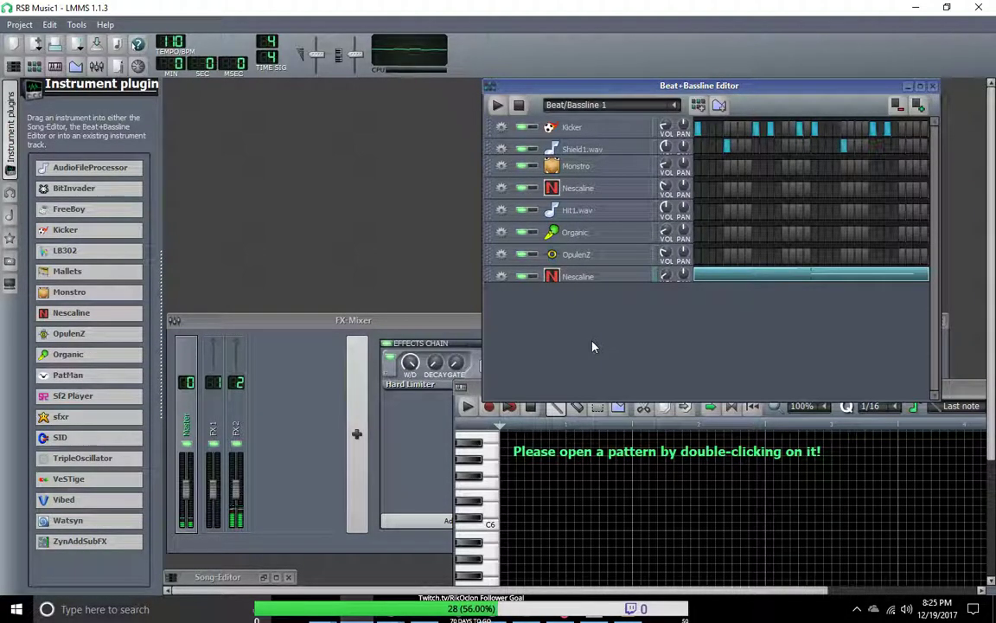
left_click(620, 279)
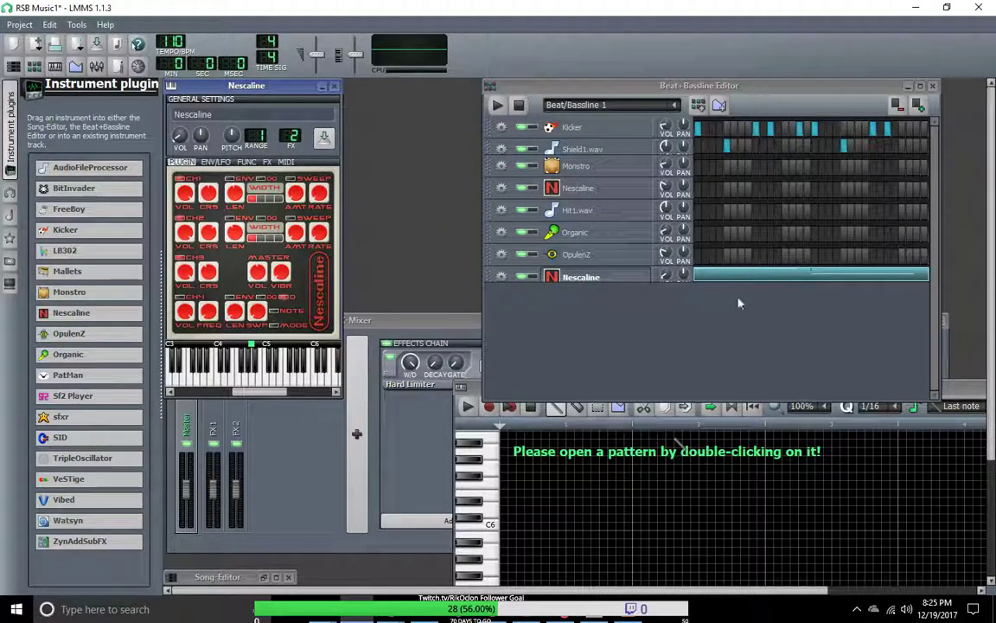
Play Beat/Bassline 1 at 110 BPM and again with the tempo raised to 220 BPM.
left_click(499, 105)
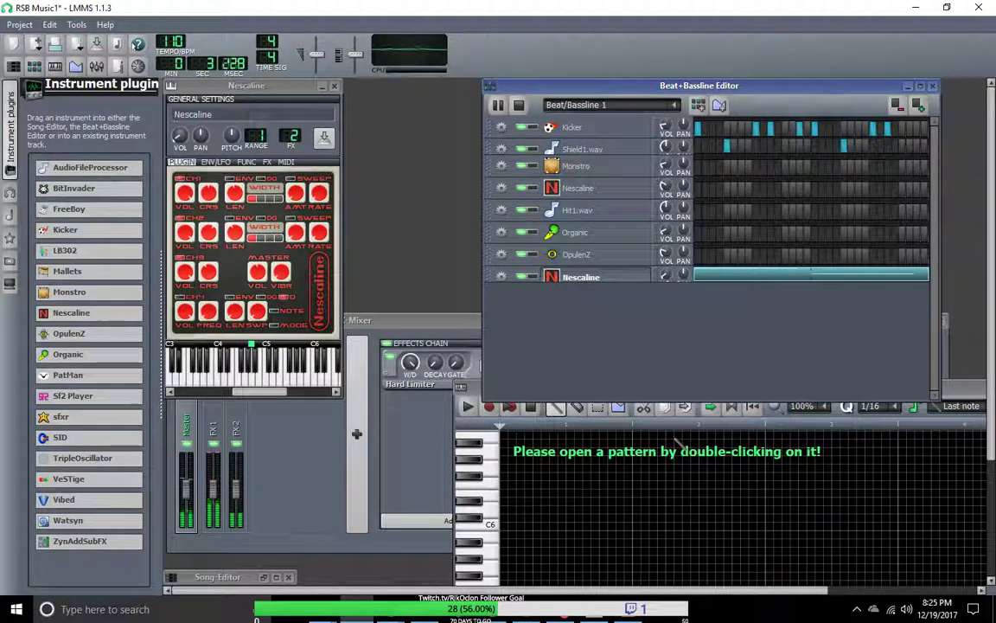
left_click(518, 108)
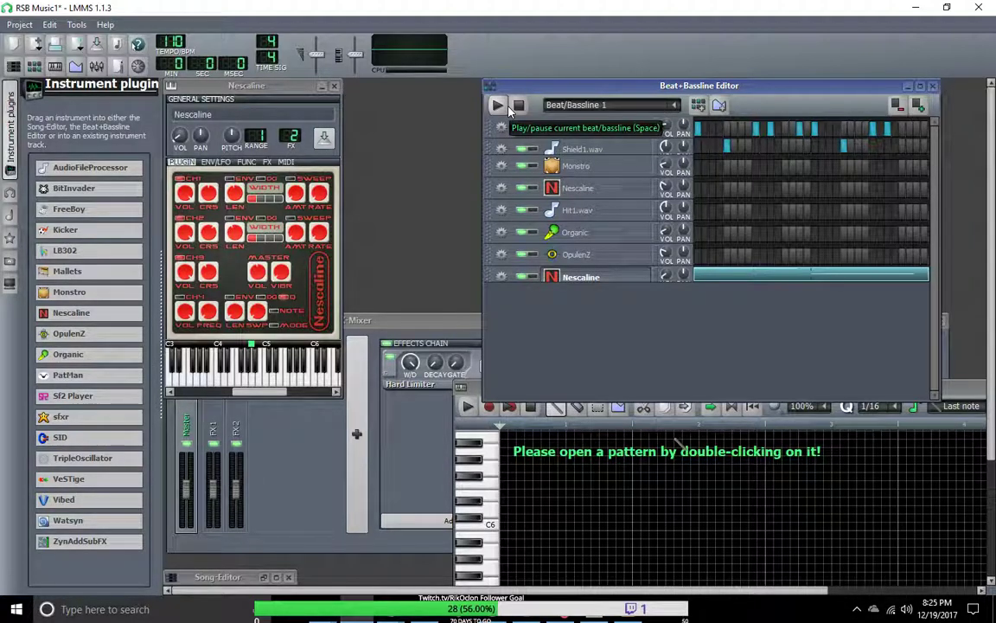
scroll(170, 41, "up", 5)
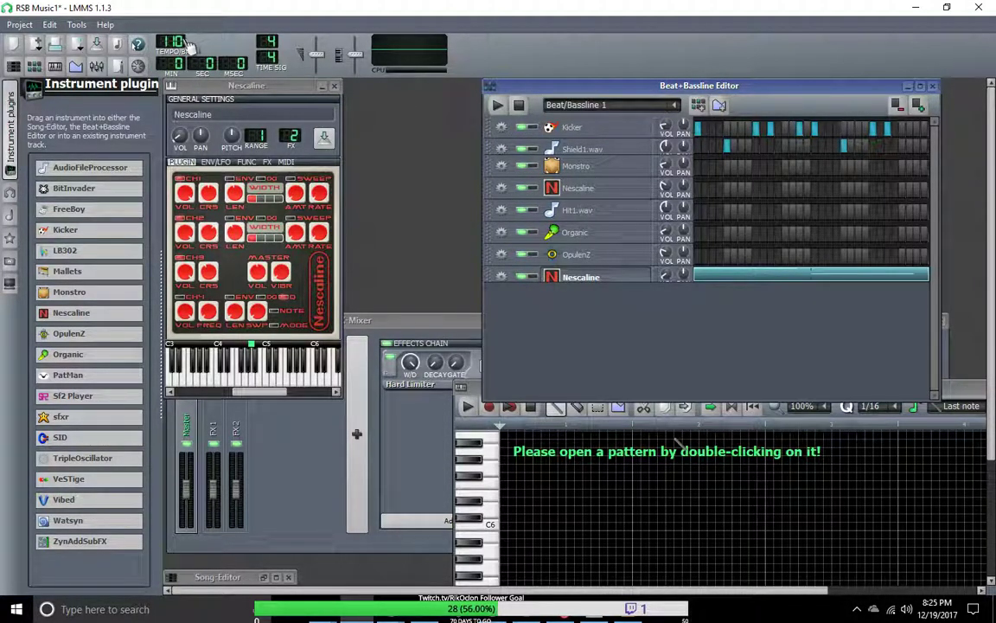
scroll(171, 42, "up", 20)
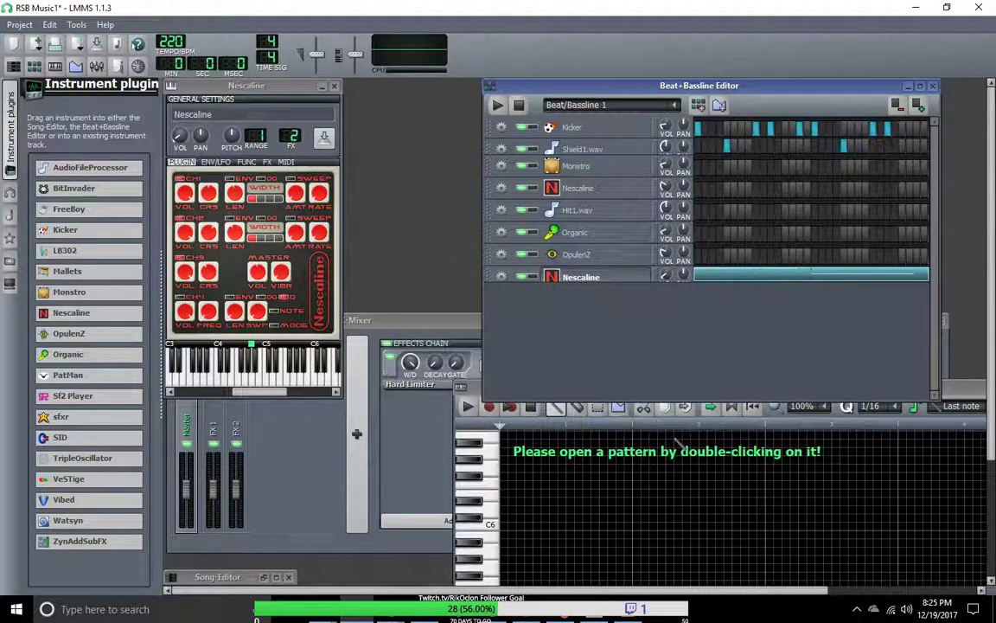
left_click(498, 107)
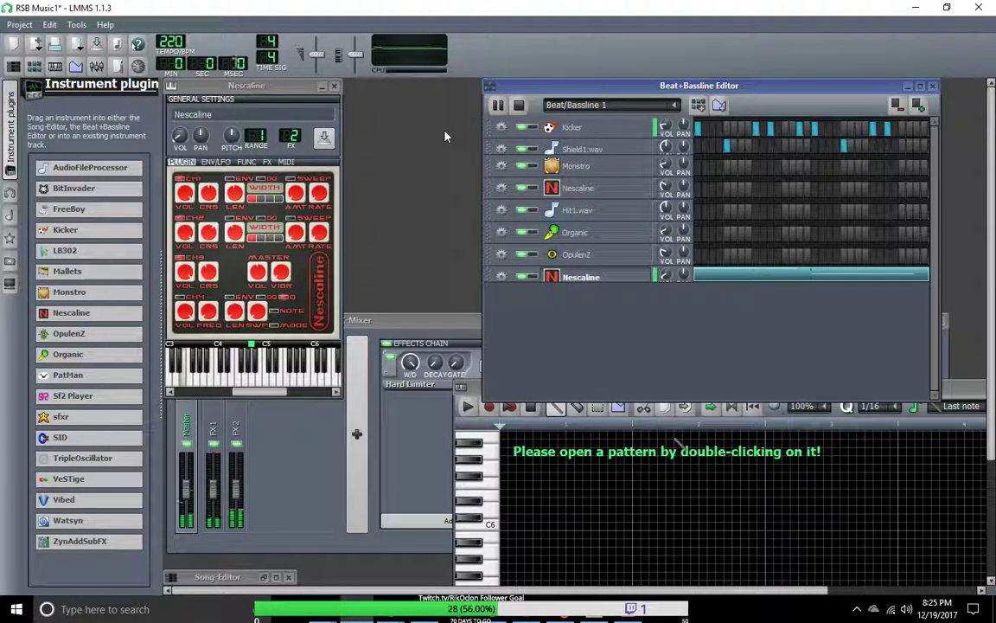
left_click(500, 106)
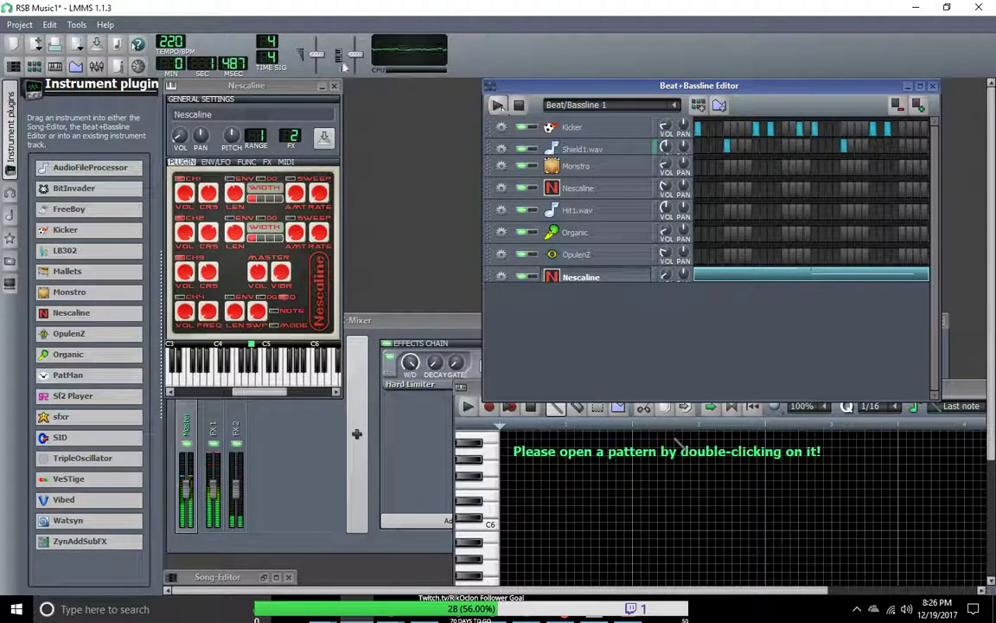
Switch the Beat+Bassline Editor to Beat/Bassline 0 and play it briefly at 220 BPM.
left_click(678, 106)
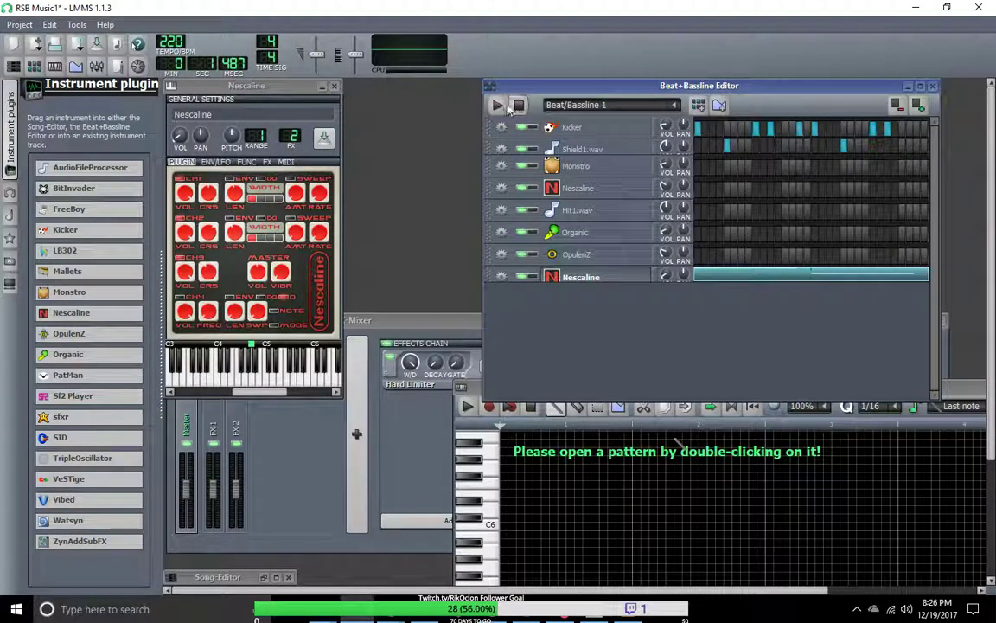
left_click(597, 105)
left_click(588, 121)
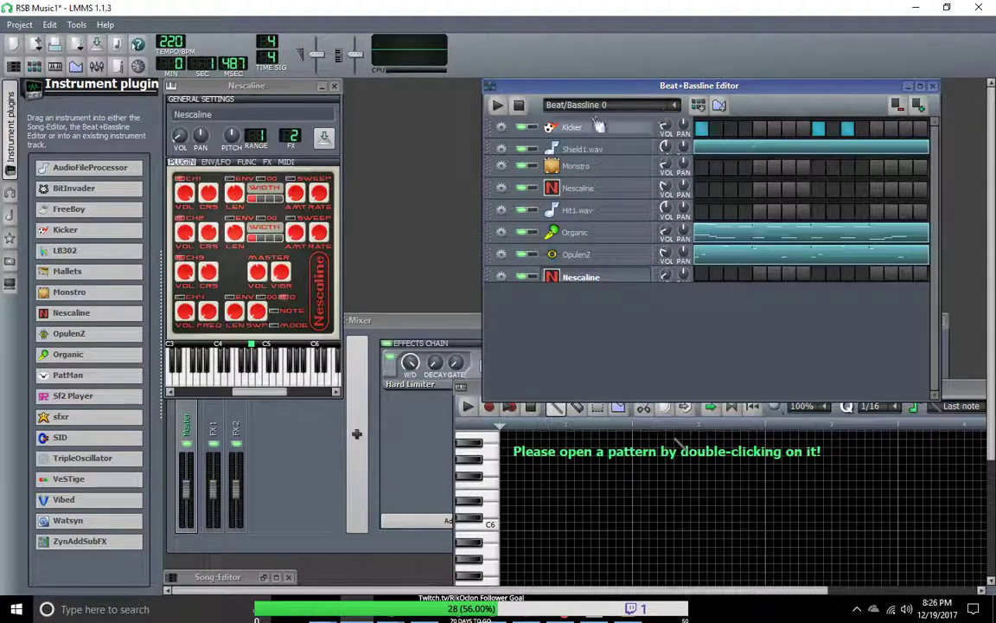
left_click(499, 105)
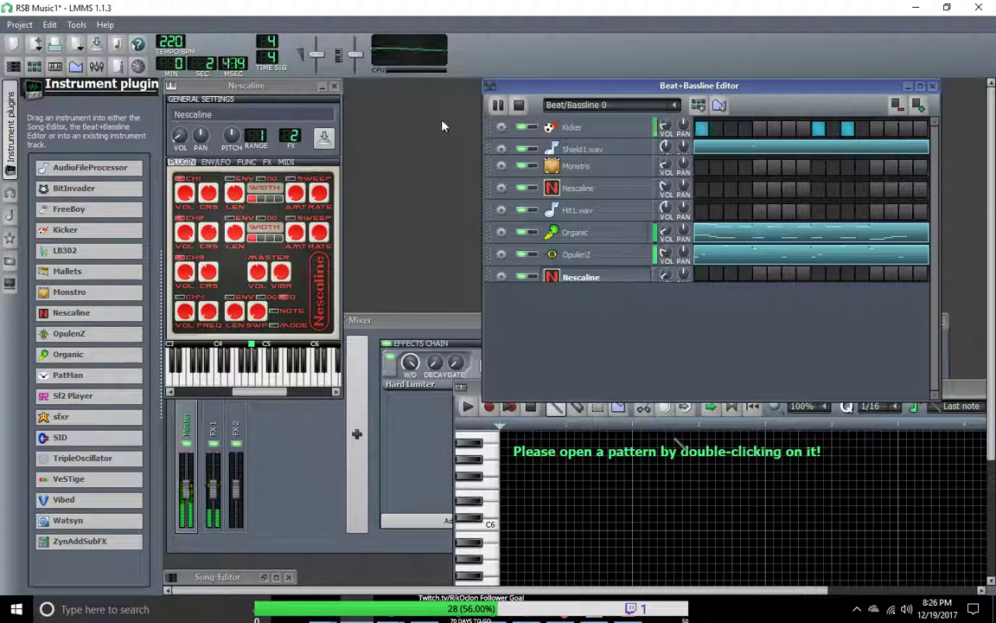
left_click(497, 105)
Set the project tempo to 110 BPM and play Beat/Bassline 0 several times, stopping it after each run.
left_click_drag(164, 40, 164, 40)
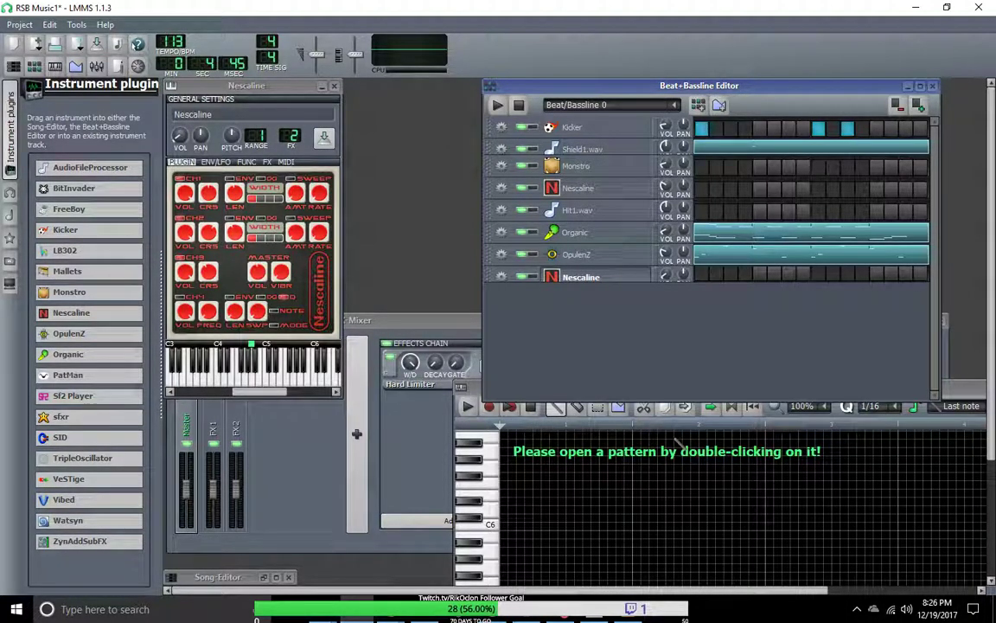
left_click_drag(165, 41, 164, 40)
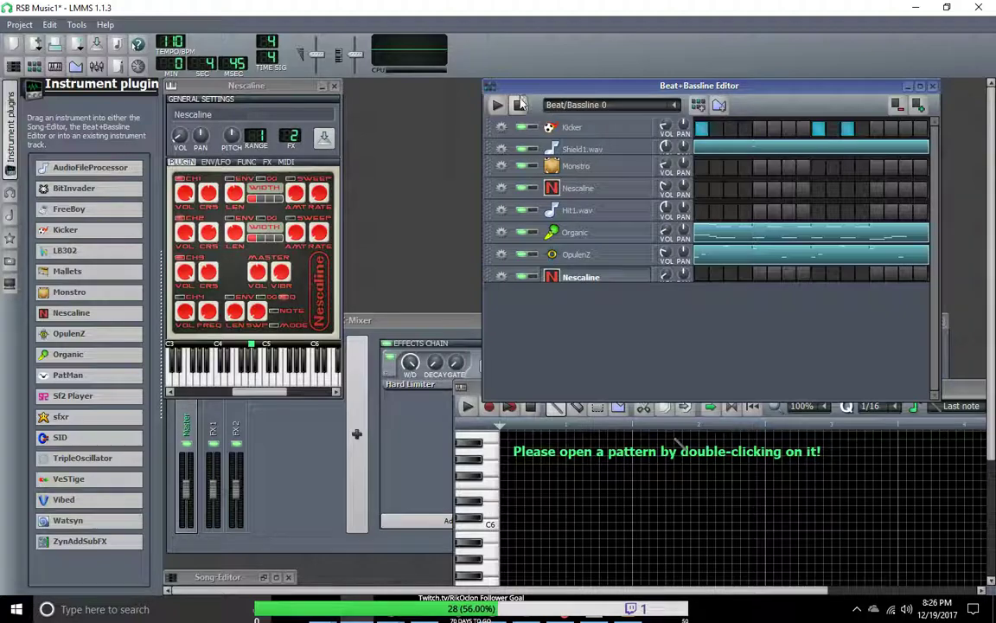
left_click(498, 105)
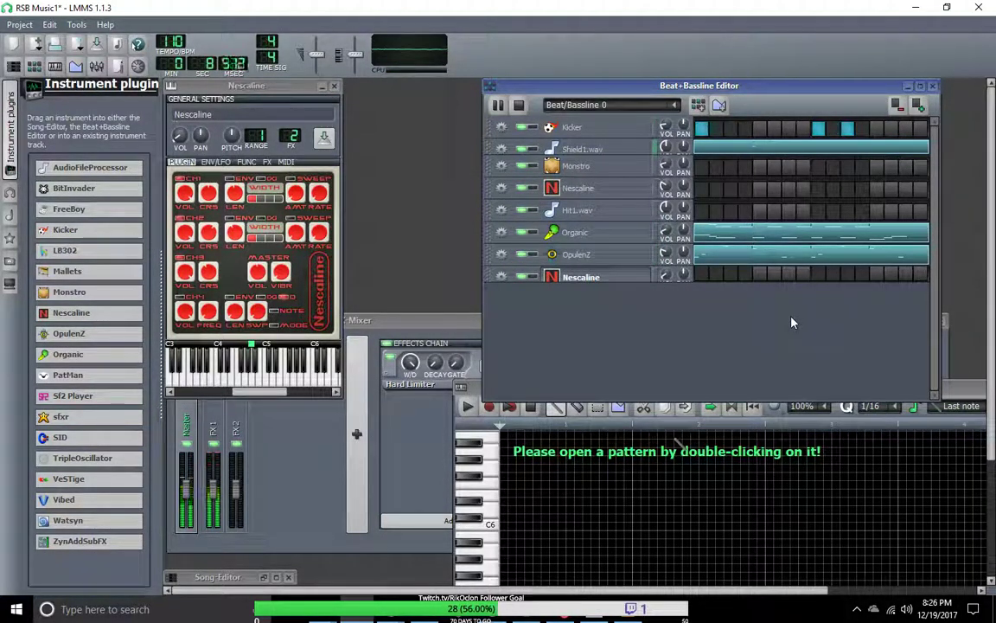
left_click(519, 105)
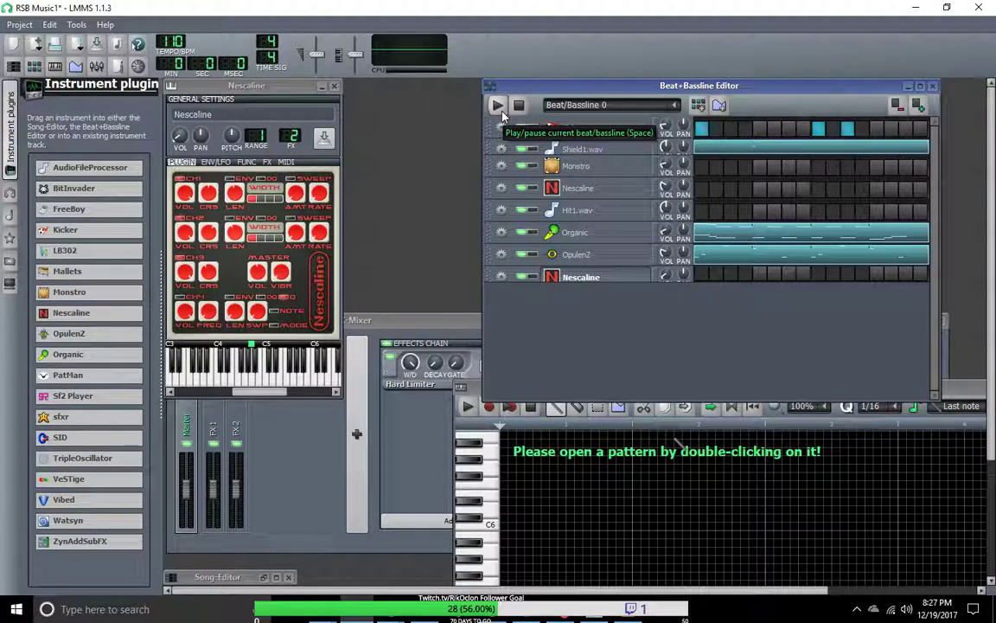
left_click(499, 107)
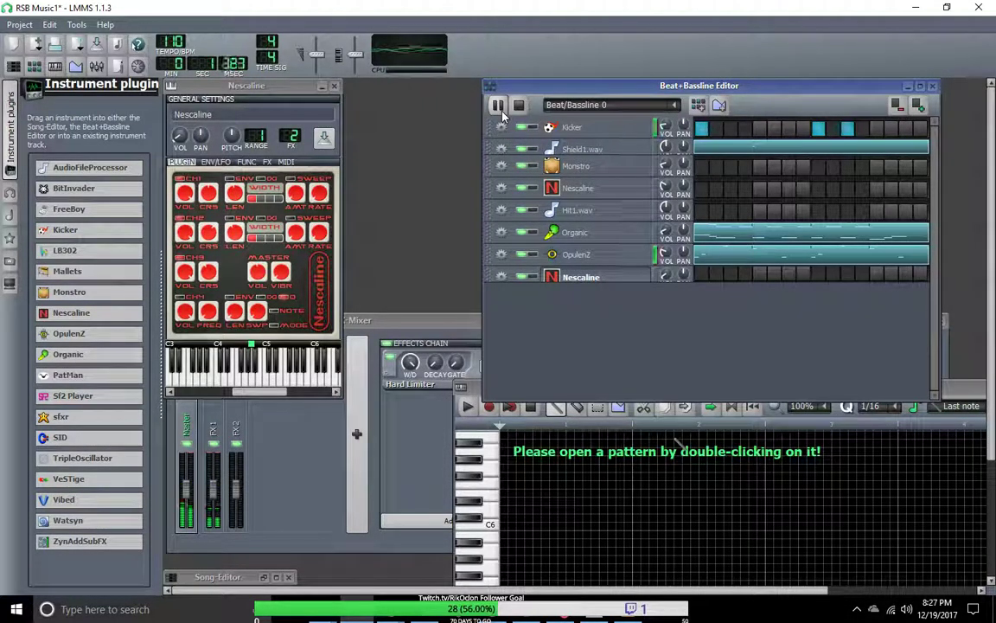
left_click(520, 107)
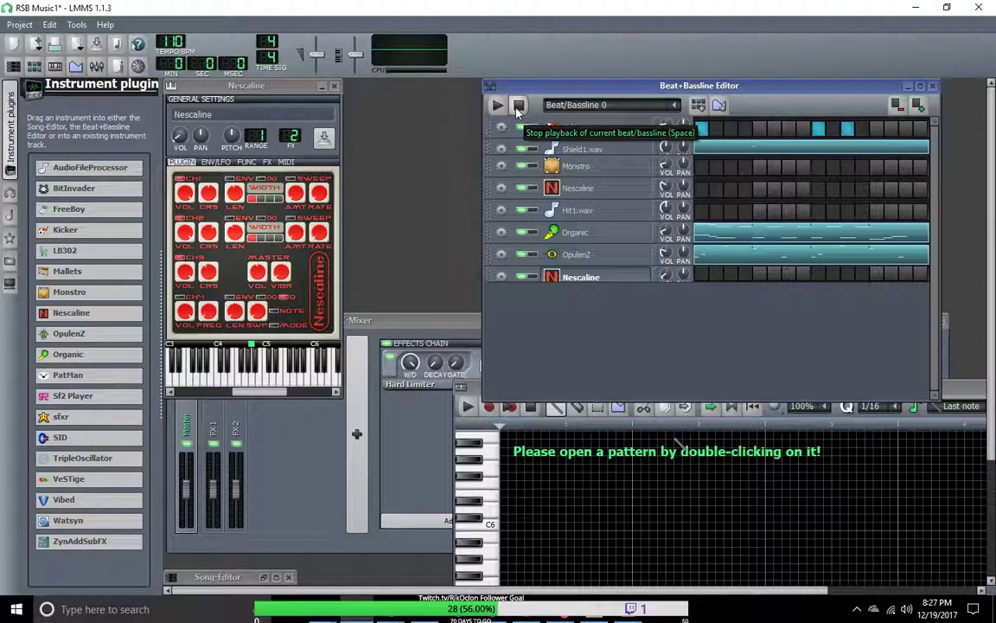
key("space")
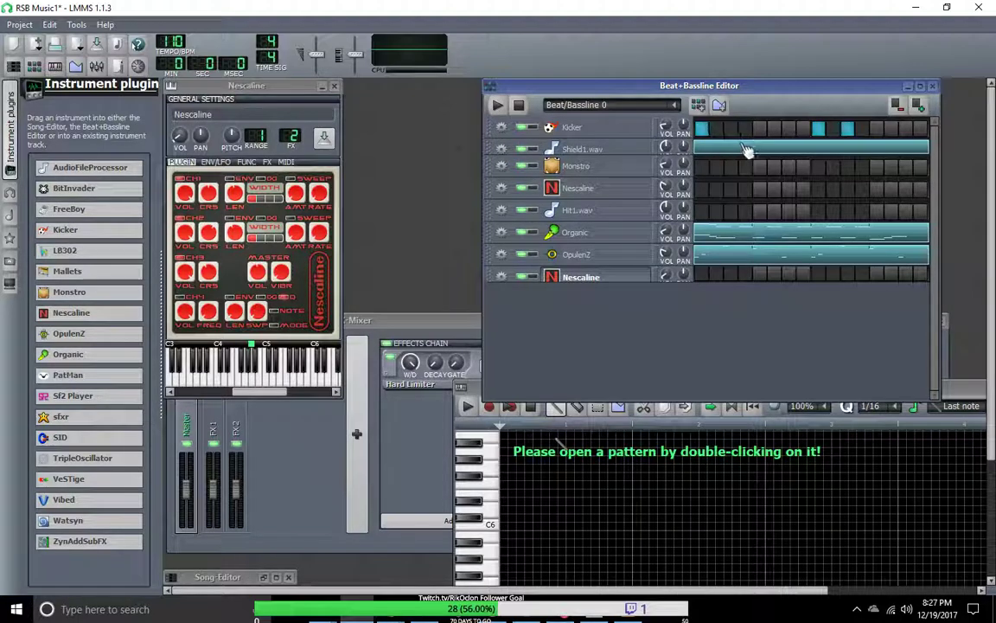
Play Beat/Bassline 0 and switch the Beat+Bassline Editor to Beat/Bassline 2 during playback.
left_click(500, 105)
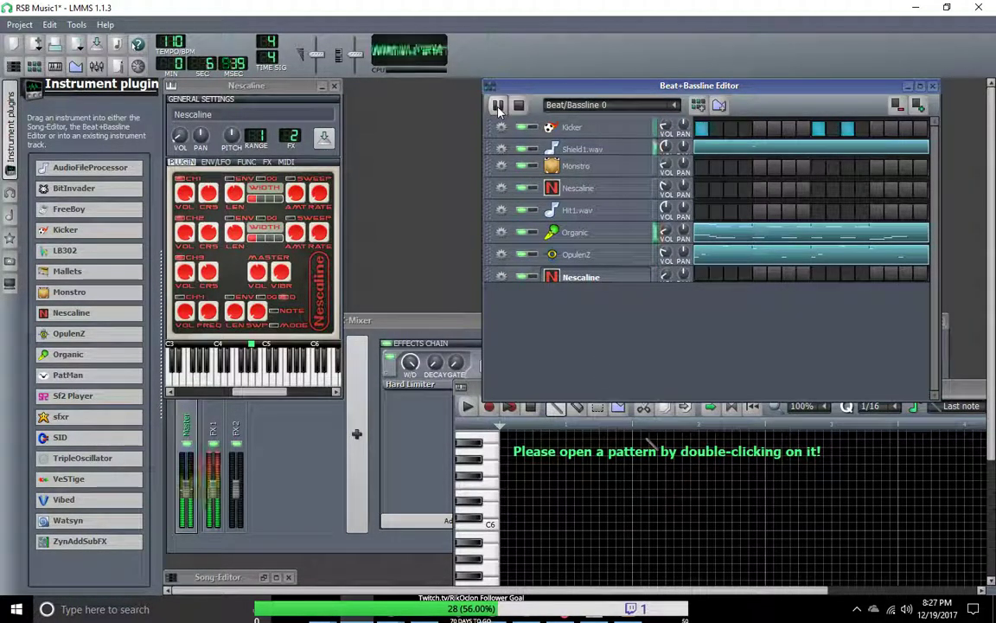
left_click(676, 105)
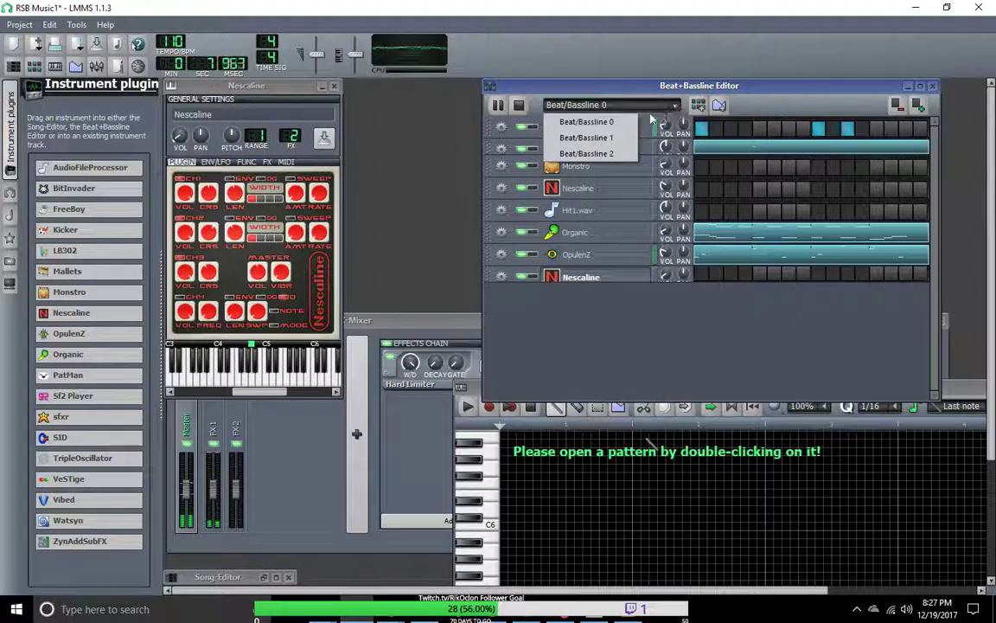
left_click(593, 153)
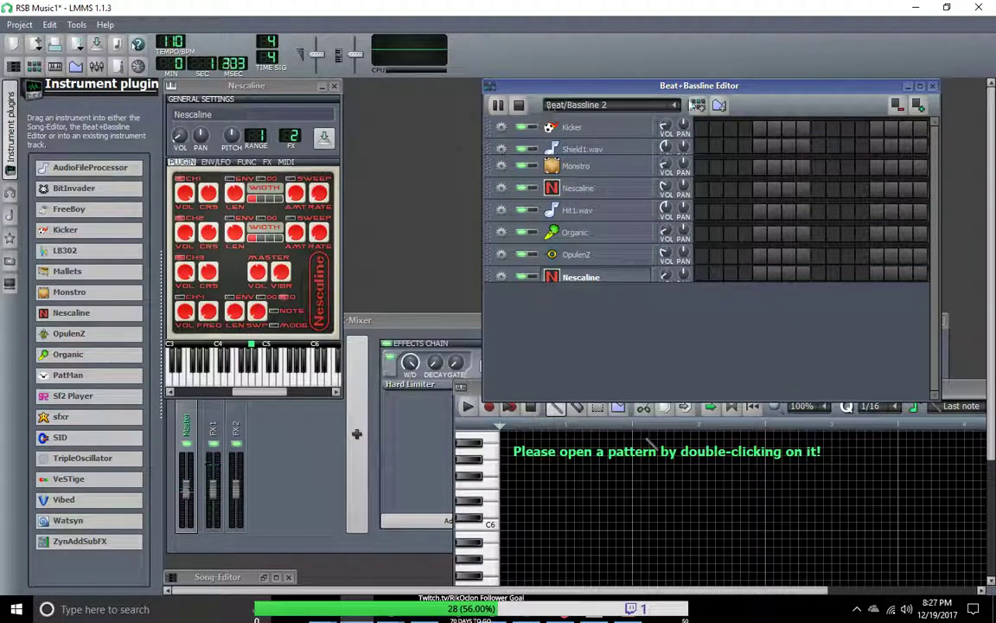
left_click(667, 105)
left_click(667, 106)
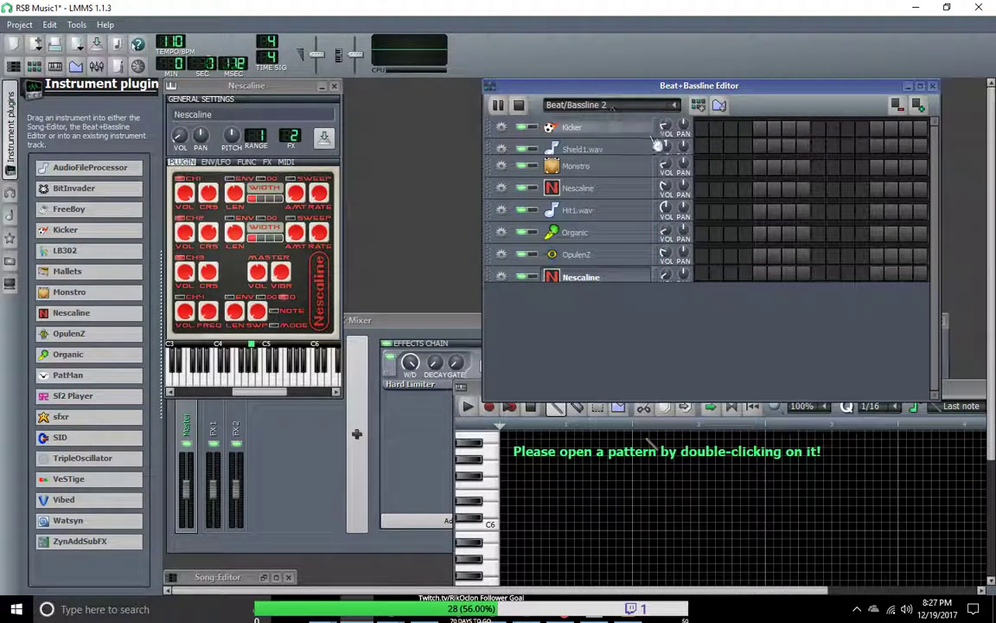
Widen the Beat+Bassline Editor and place Kicker hits on steps 1, 5, 9, 11, 13, 14 and 15 of Beat/Bassline 2.
left_click_drag(758, 90, 610, 100)
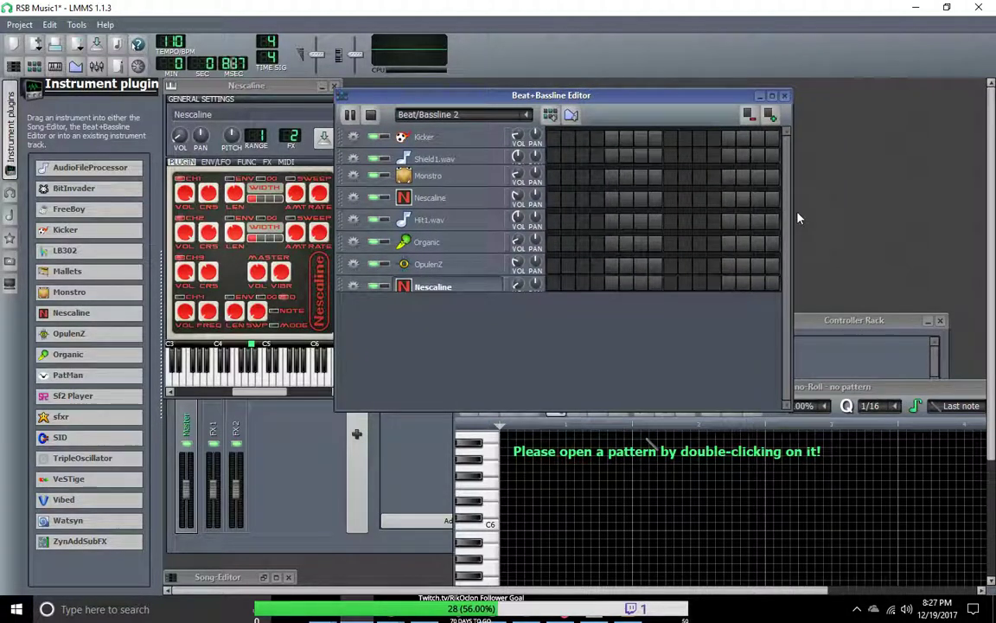
left_click_drag(794, 210, 941, 241)
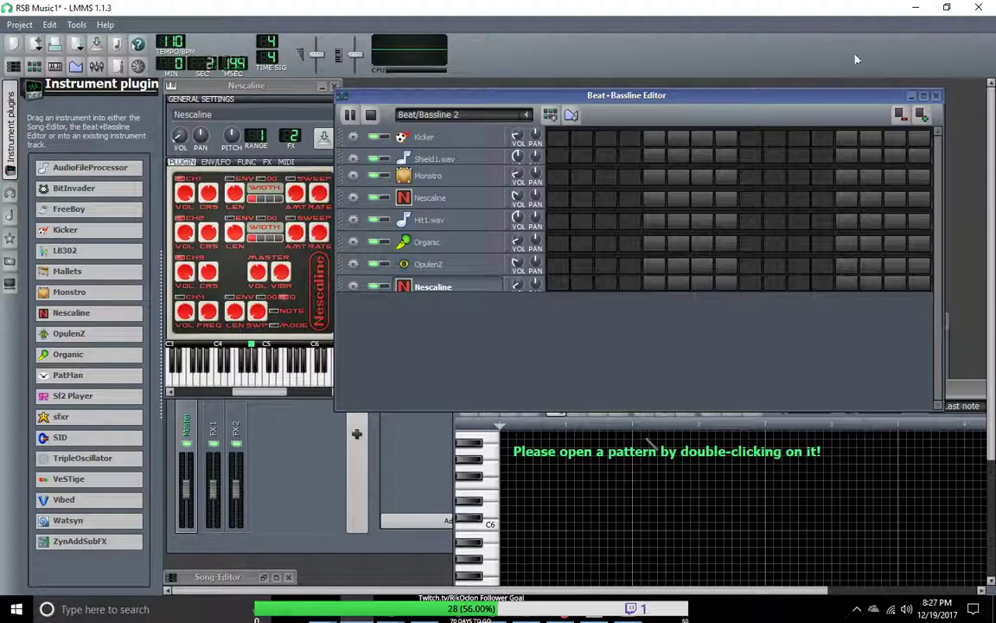
left_click(558, 139)
left_click(655, 139)
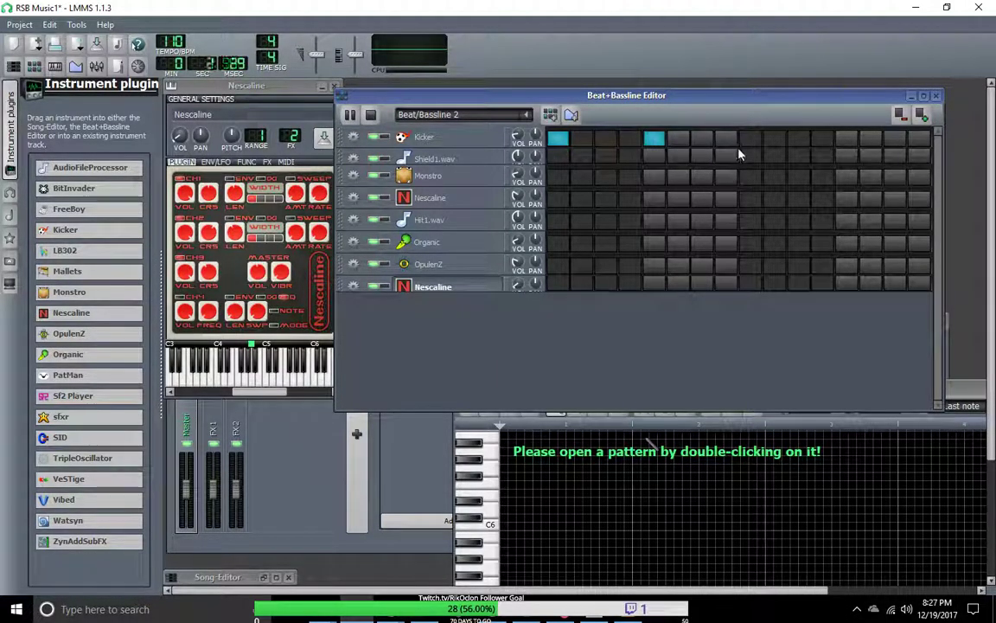
left_click(750, 139)
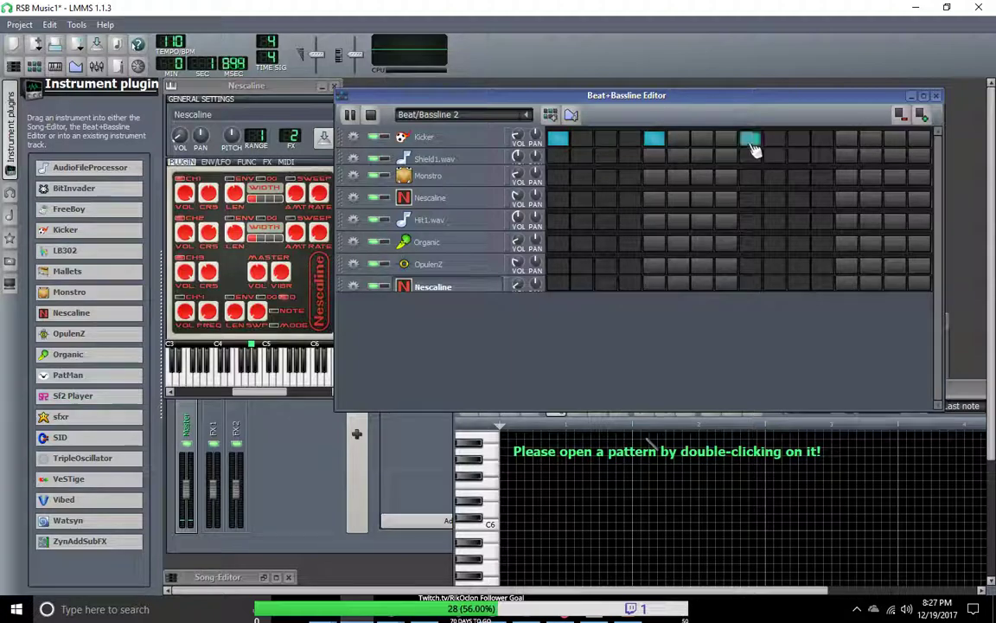
left_click(798, 139)
left_click(847, 141)
left_click(872, 141)
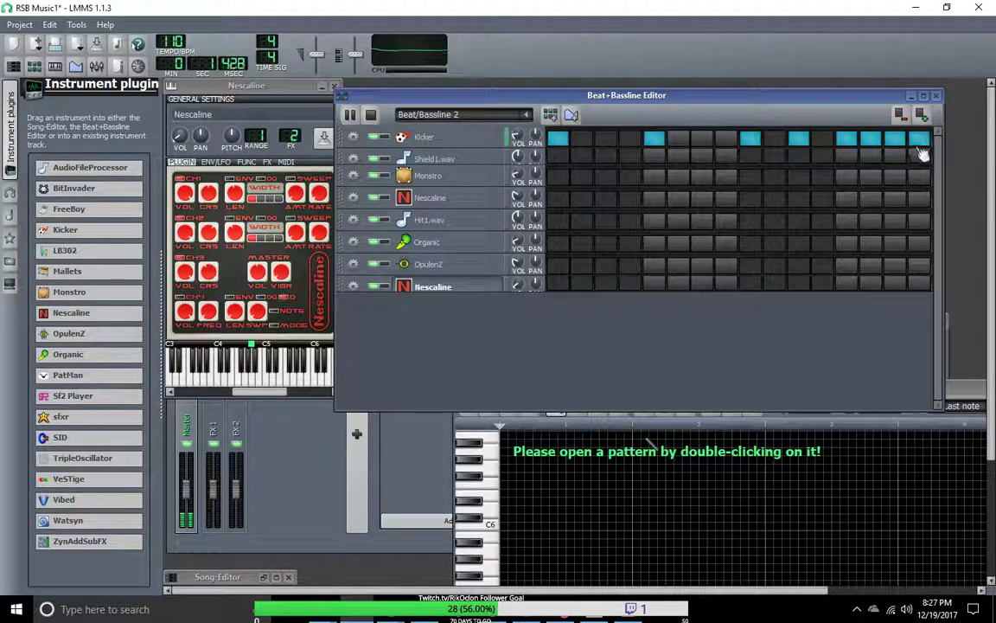
left_click(917, 142)
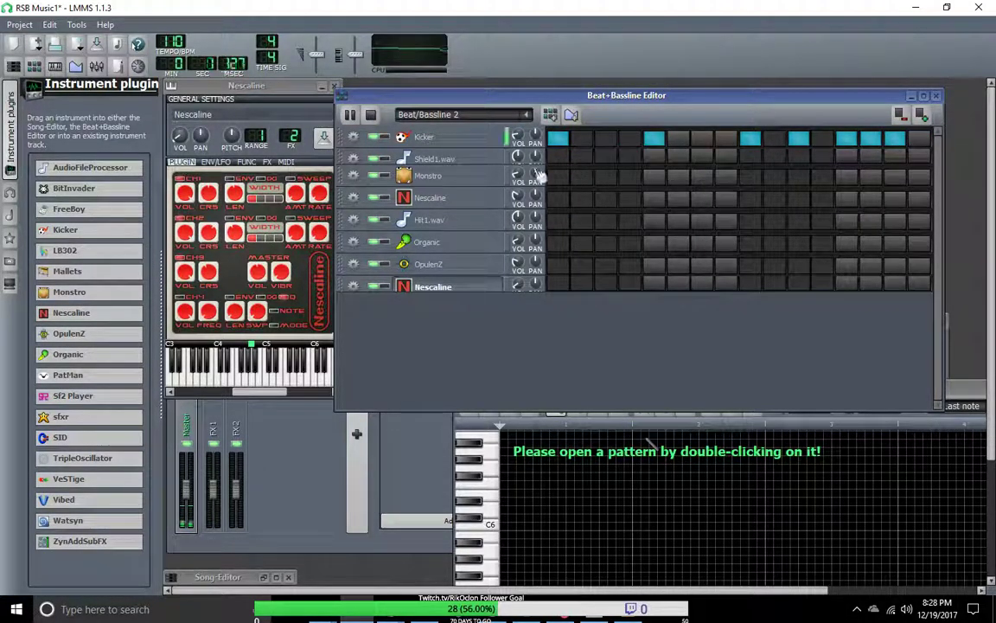
Extend Beat/Bassline 2 to 32 steps and add Kicker hits on steps 17, 21, 25, 26, 27, 29, 31 and 32.
left_click_drag(611, 104, 542, 105)
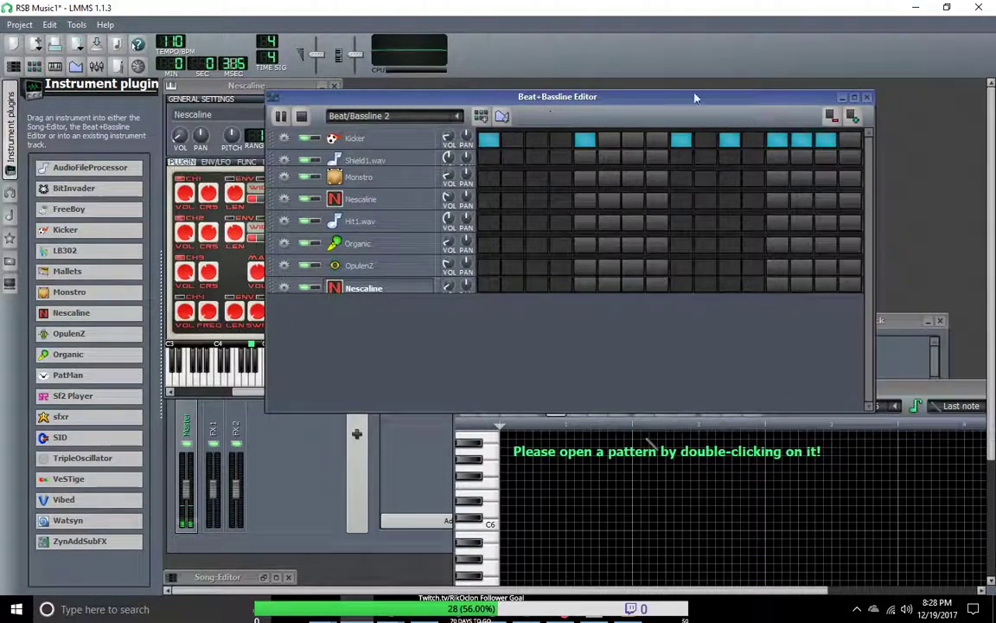
left_click(854, 118)
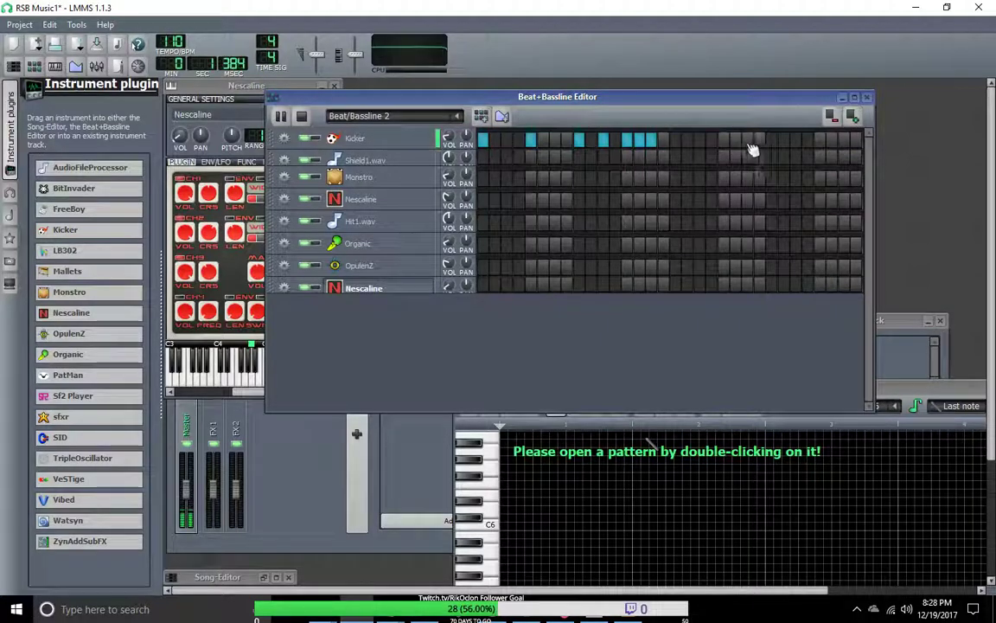
left_click(687, 144)
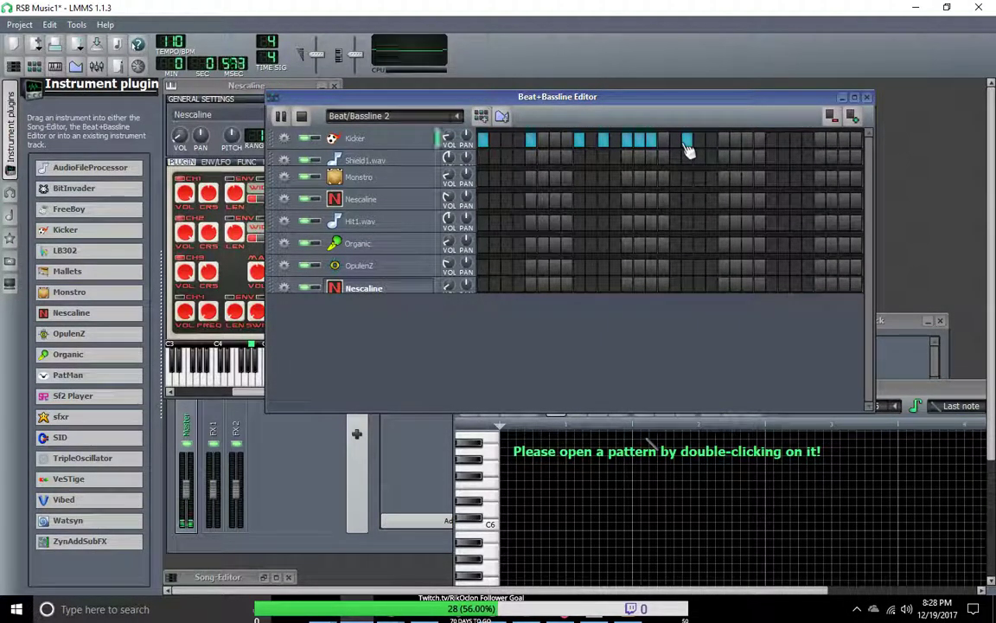
left_click(724, 143)
left_click(771, 143)
left_click(796, 143)
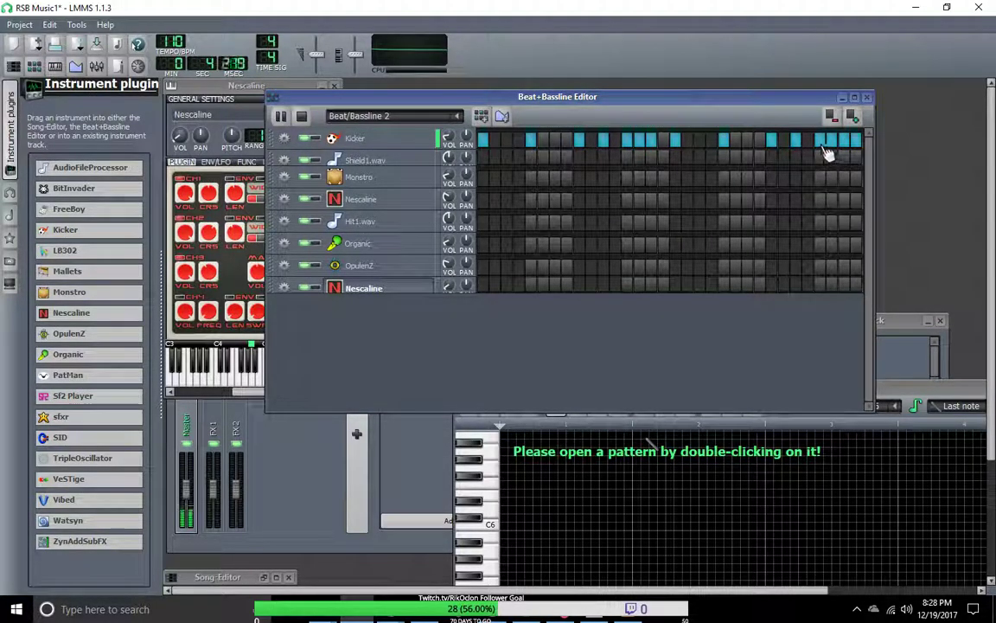
left_click(808, 144)
left_click(783, 144)
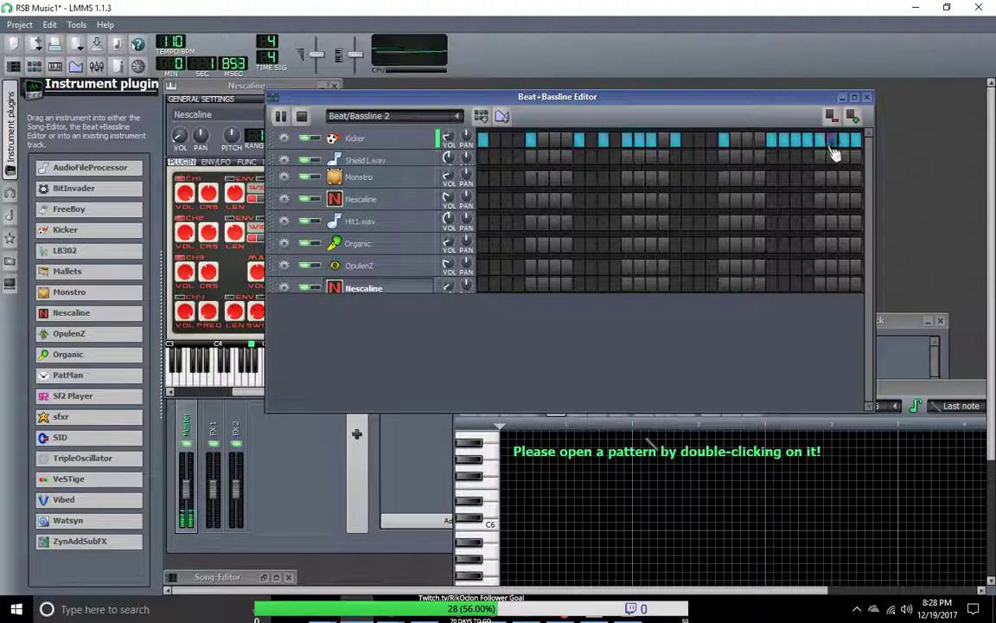
left_click(809, 143)
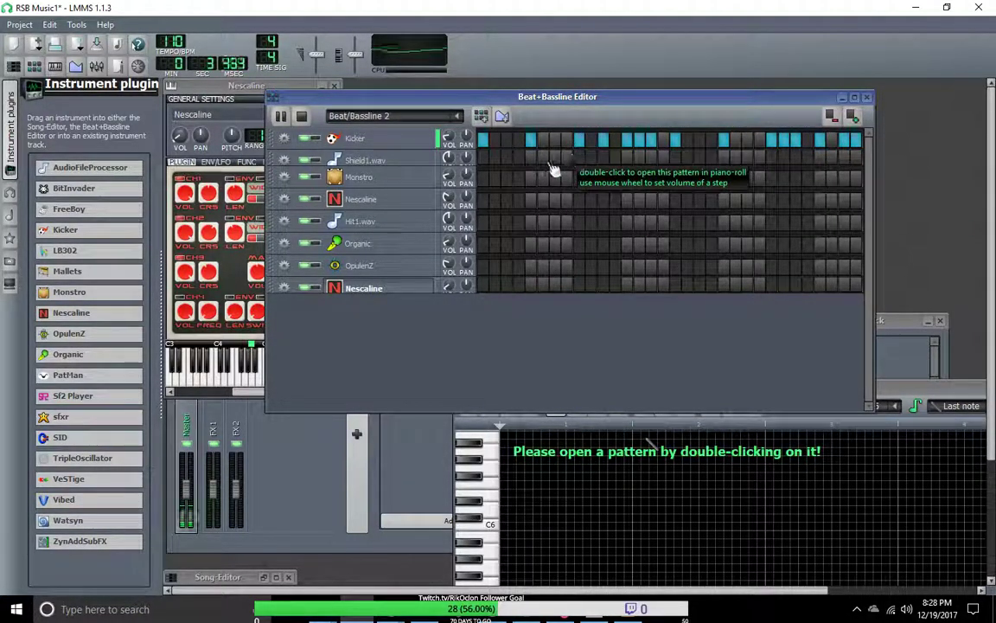
Listen to Beat/Bassline 1 for comparison and return the editor to Beat/Bassline 2.
left_click(455, 115)
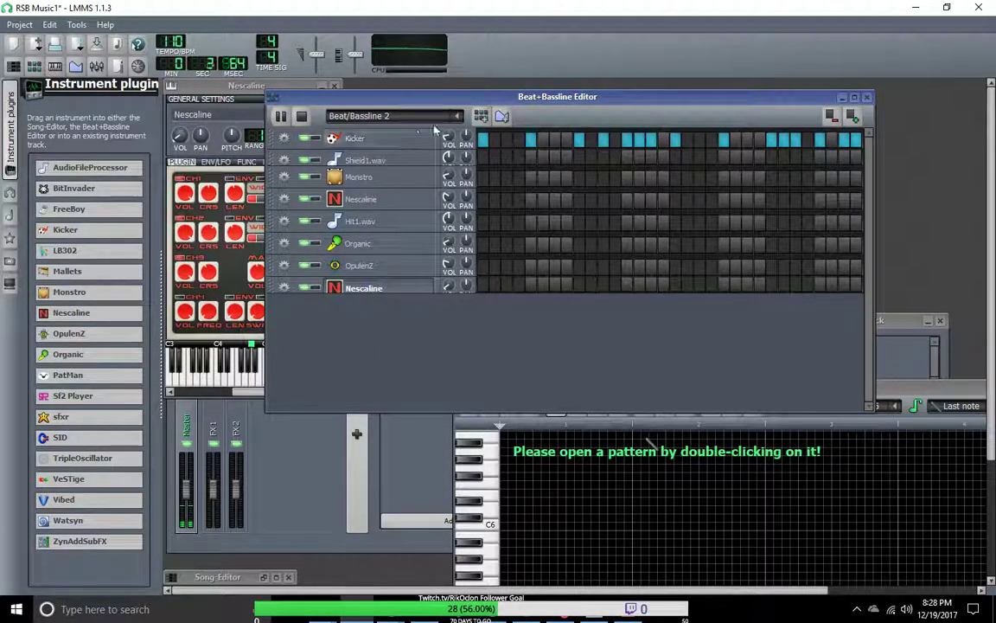
left_click(397, 152)
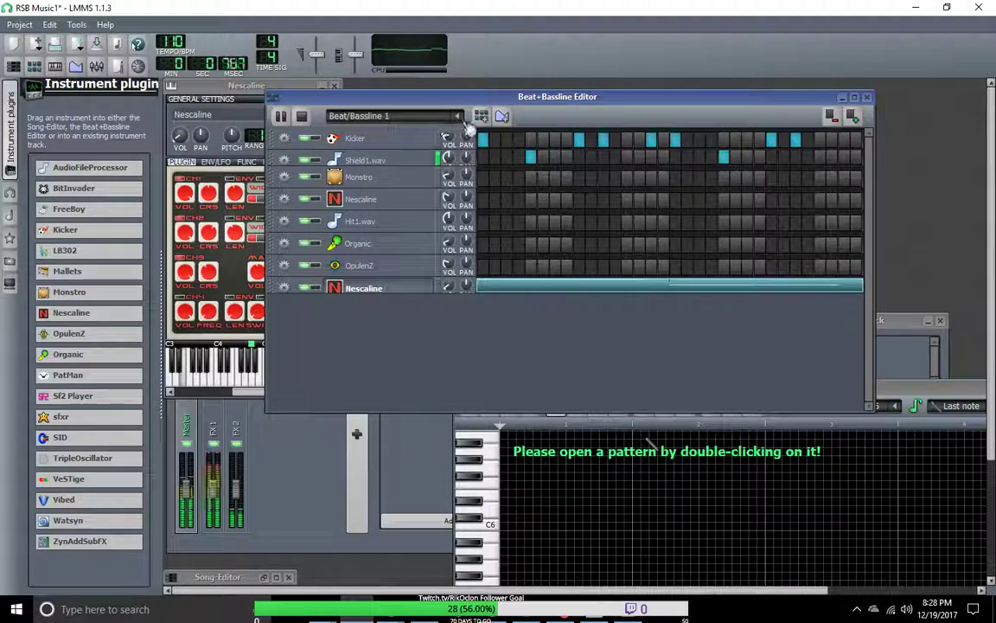
left_click(457, 116)
left_click(372, 153)
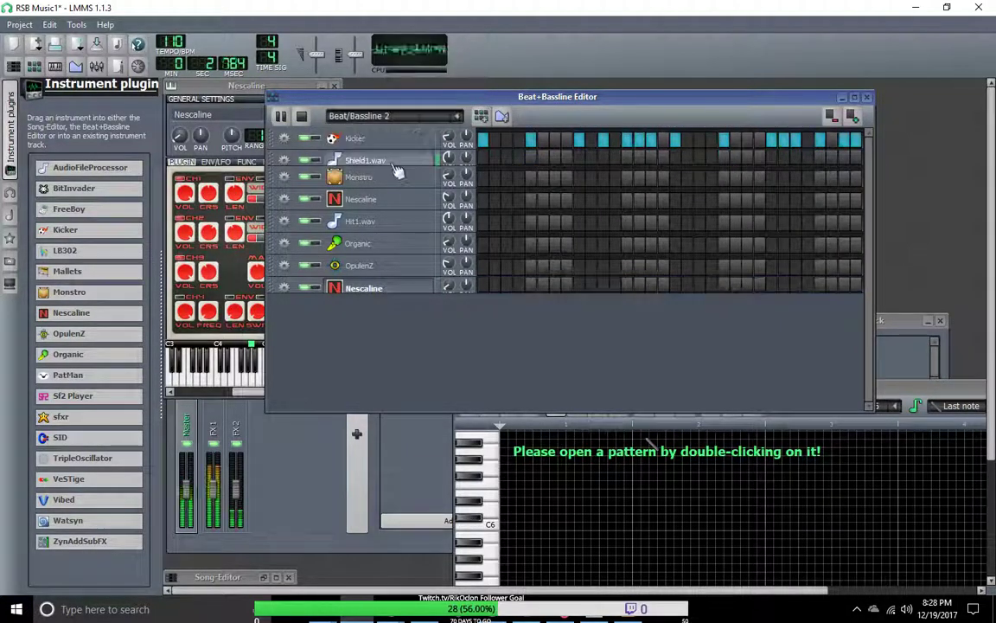
Add Shield1.wav hits on steps 5 and 17 of Beat/Bassline 2 and remove the Kicker hit on step 5.
left_click(675, 157)
left_click(675, 140)
left_click(530, 140)
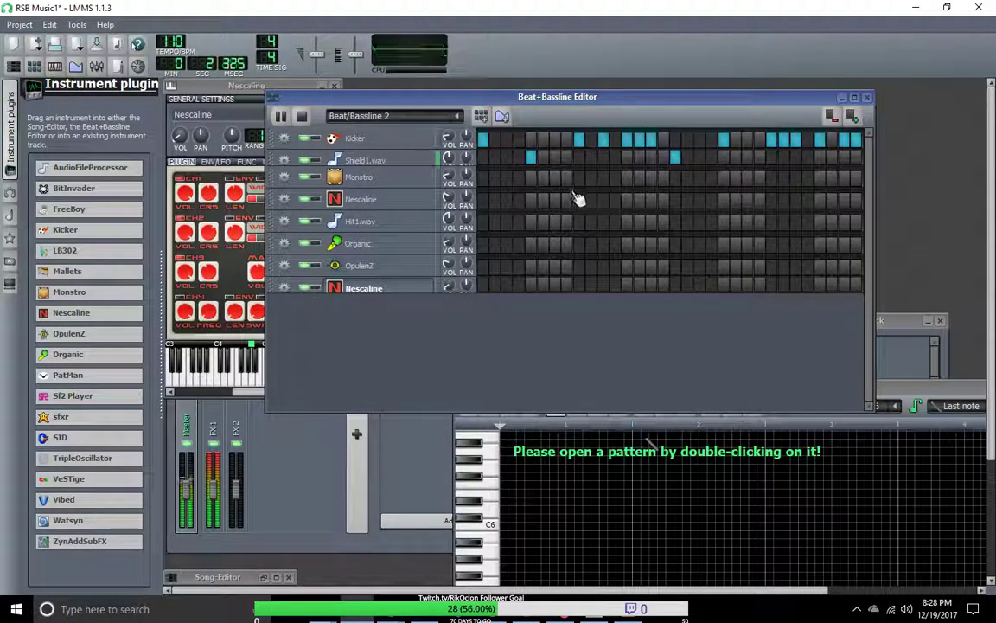
left_click(532, 141)
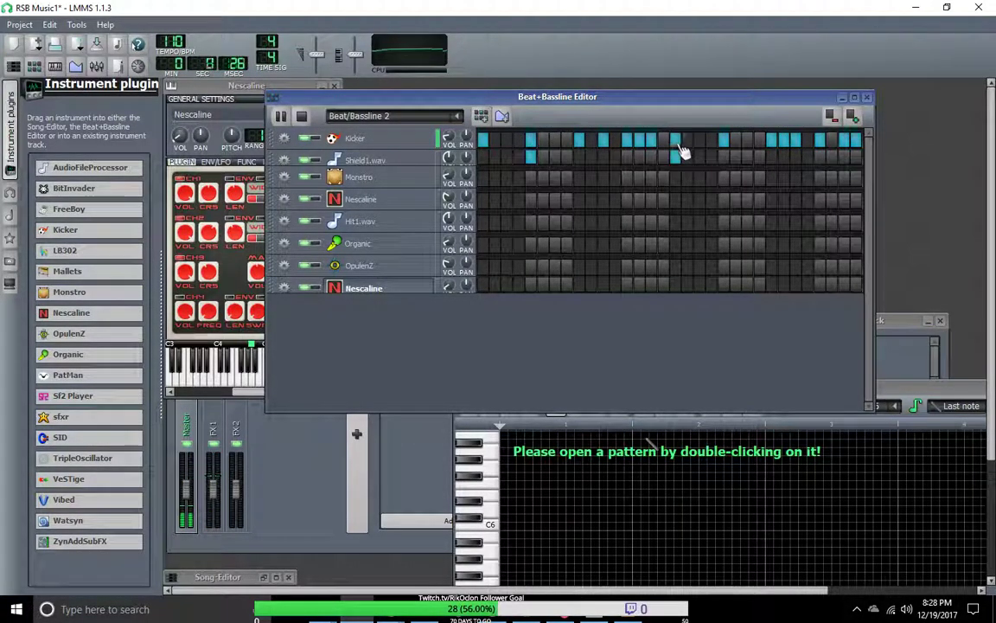
Check Beat/Bassline 1 again, return to Beat/Bassline 2 and remove its Kicker hit on step 17.
left_click(408, 118)
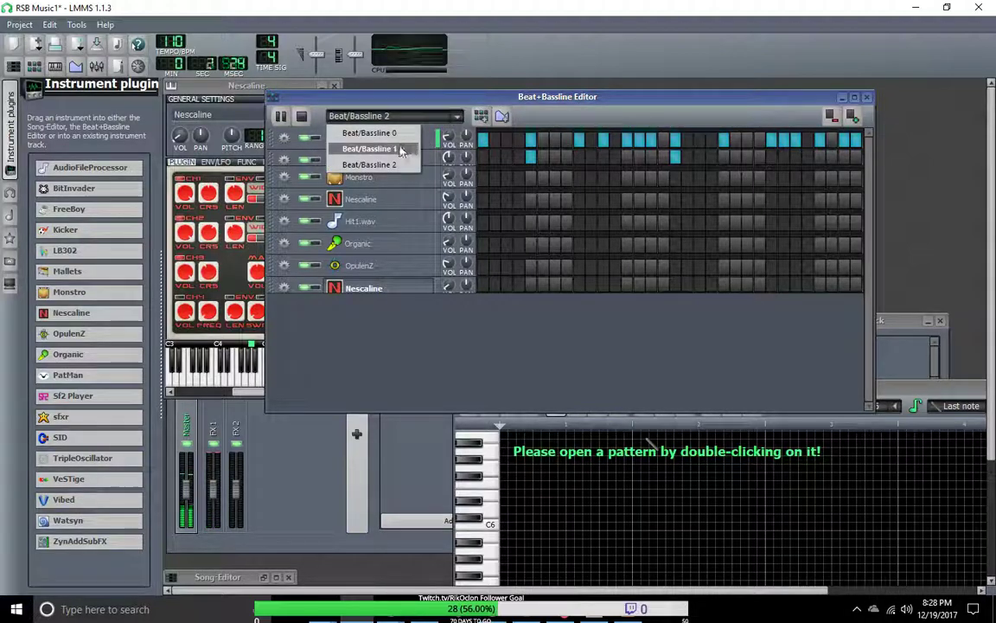
left_click(403, 150)
left_click(410, 117)
left_click(410, 116)
left_click(410, 116)
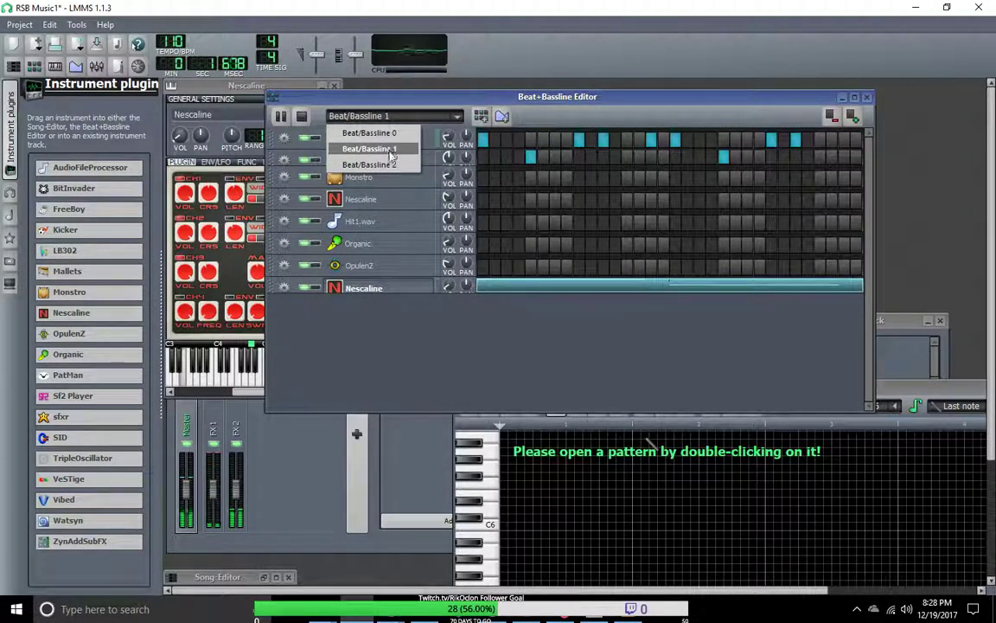
left_click(369, 164)
left_click(531, 139)
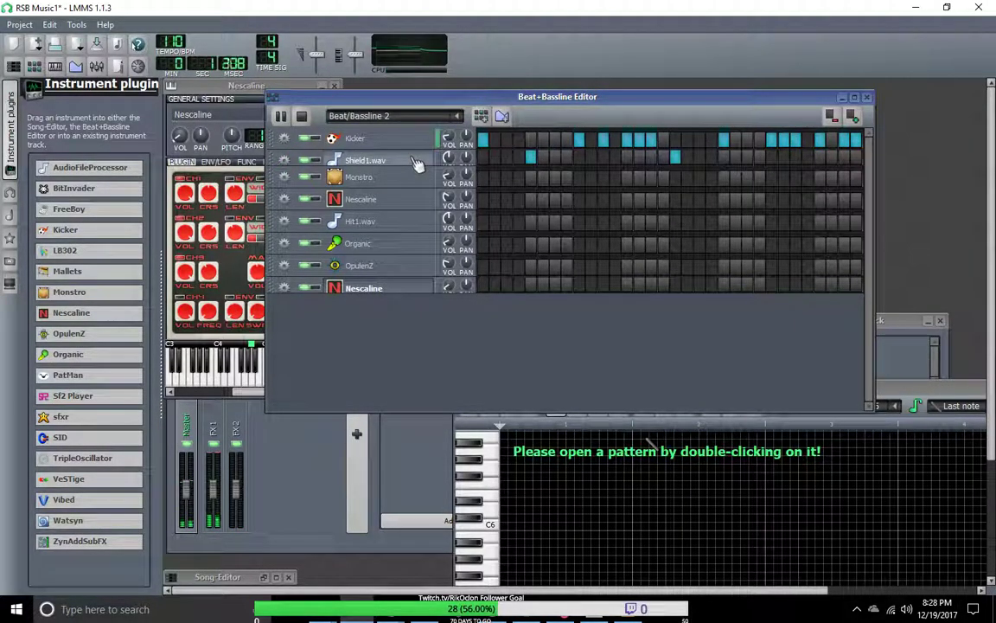
Open the Organic track's instrument window and connect the track's MIDI input to 2- Launchpad.
left_click(377, 246)
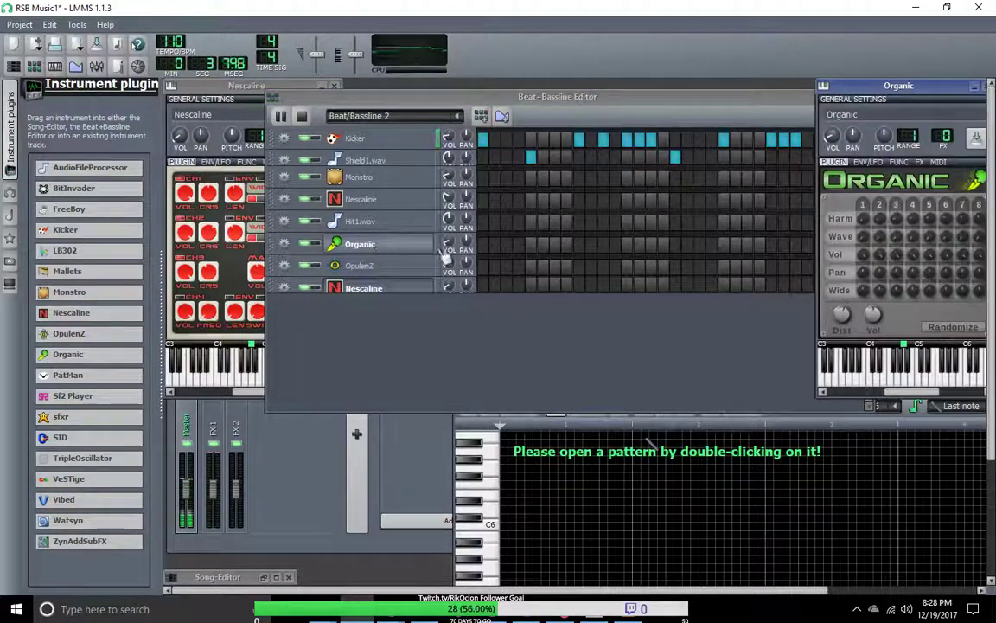
left_click(283, 246)
left_click(283, 245)
mouse_move(303, 297)
mouse_move(405, 298)
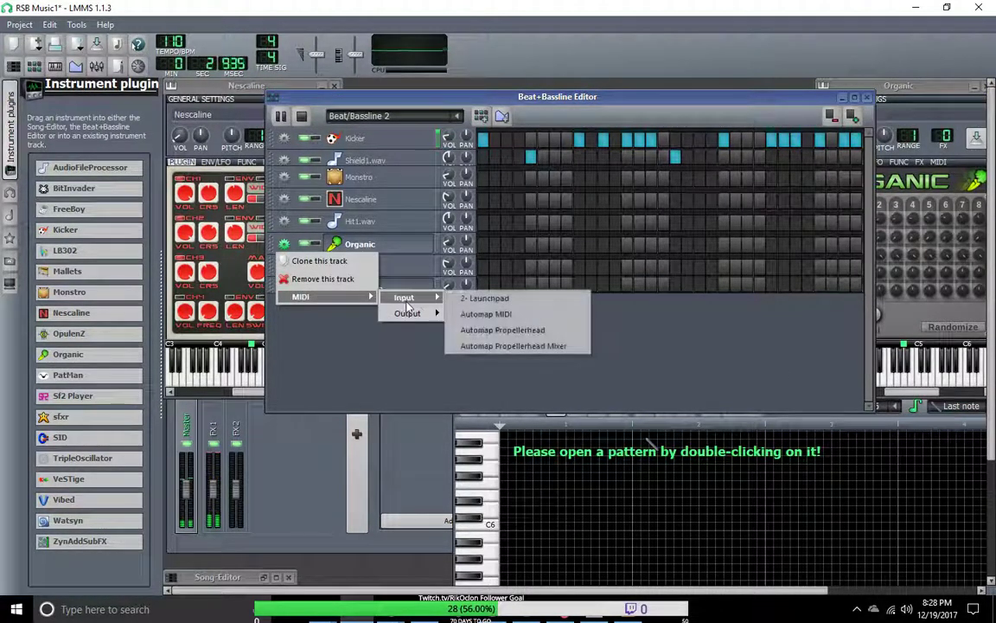
left_click(482, 302)
Disconnect the 2- Launchpad MIDI input from the lowest Nescaline track.
left_click(284, 288)
mouse_move(311, 341)
mouse_move(408, 348)
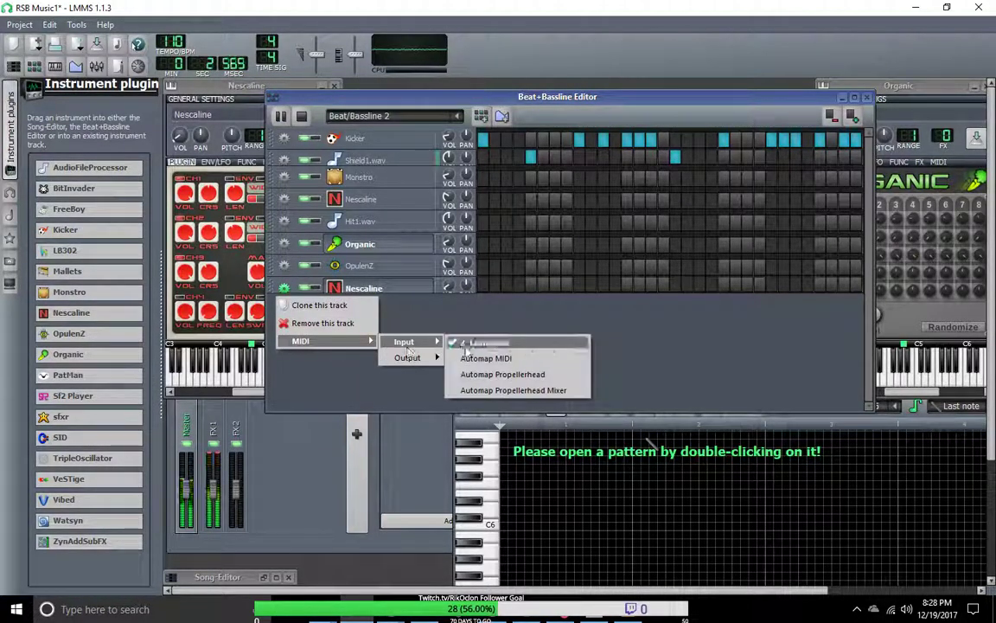
left_click(396, 313)
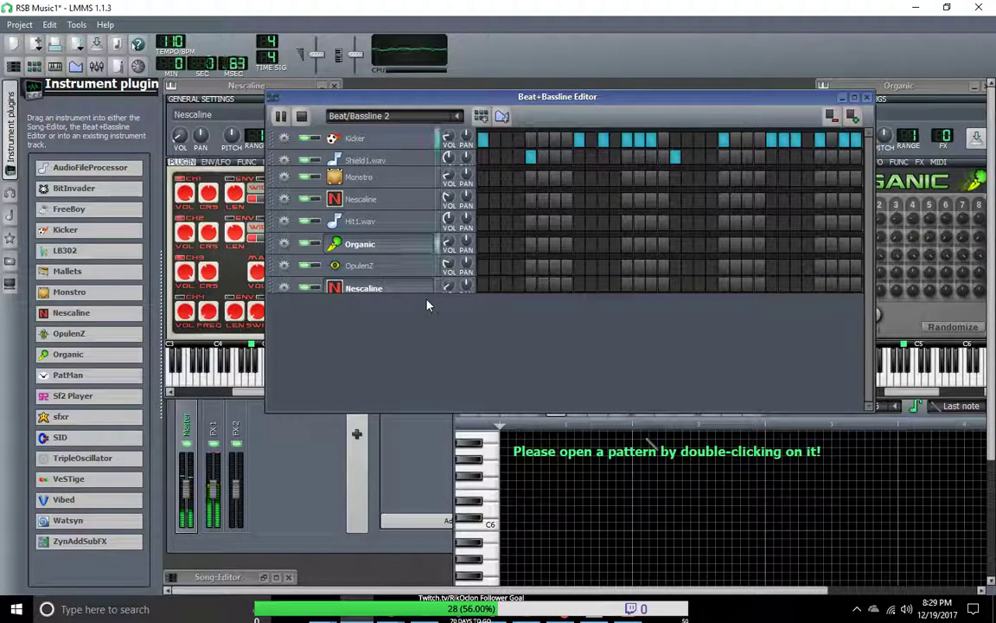
double_click(403, 250)
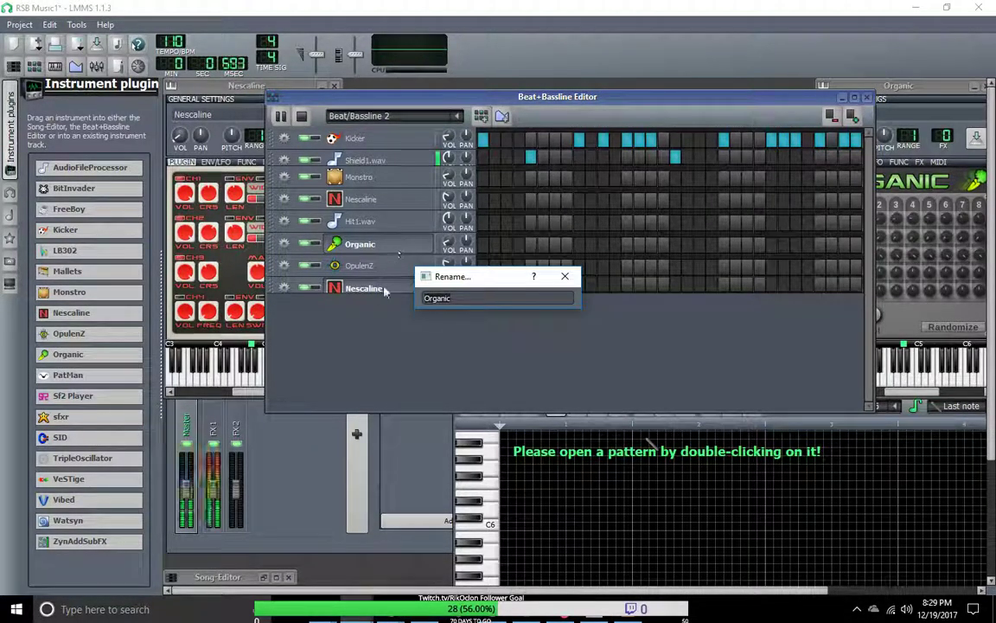
left_click(569, 281)
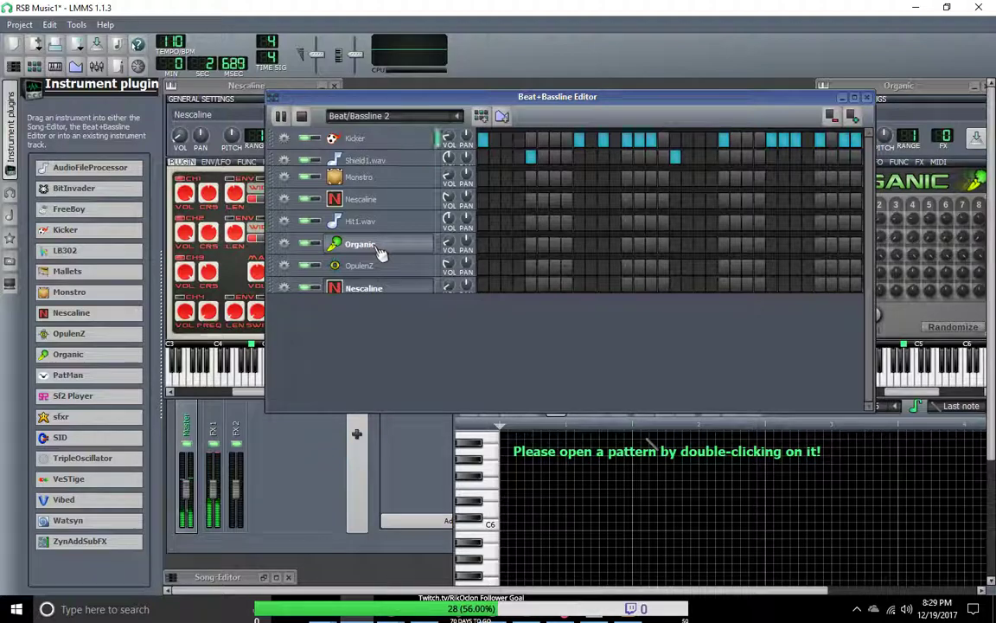
double_click(380, 249)
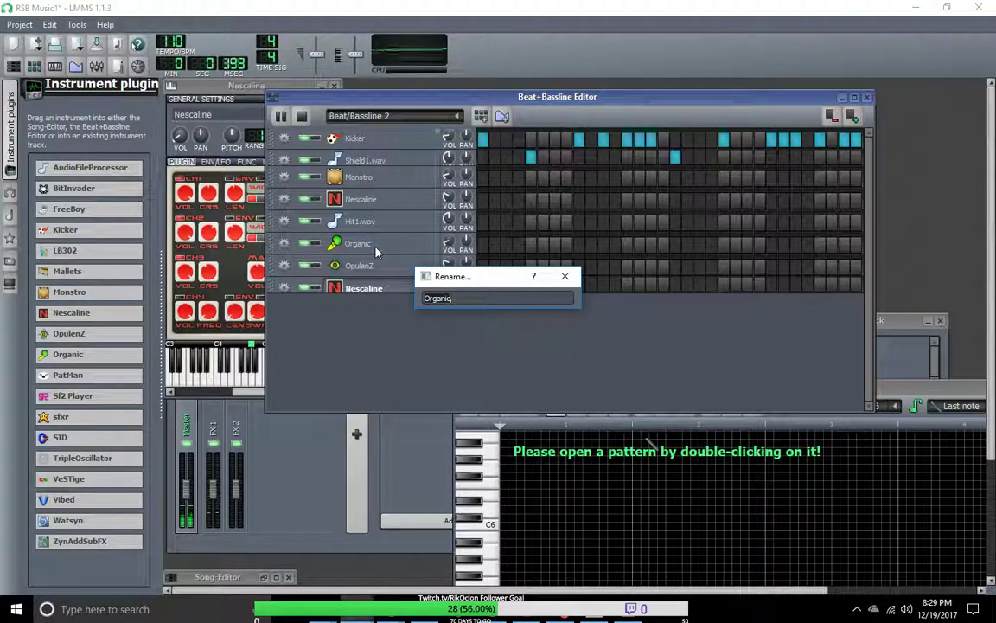
left_click(565, 276)
Clone the Organic track and assign the copy's instrument to FX channel 1.
left_click(285, 243)
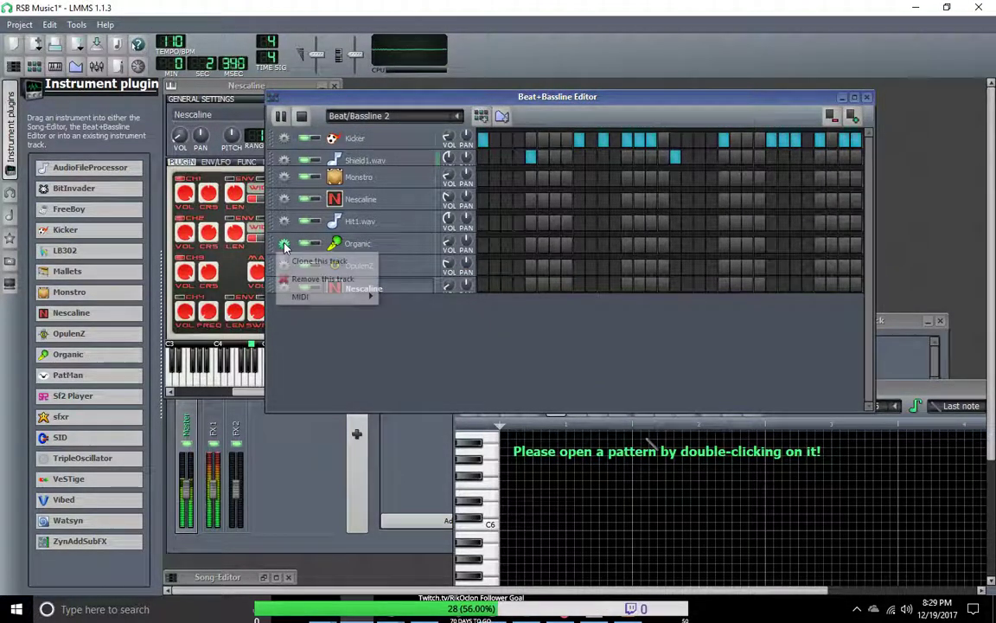
left_click(319, 261)
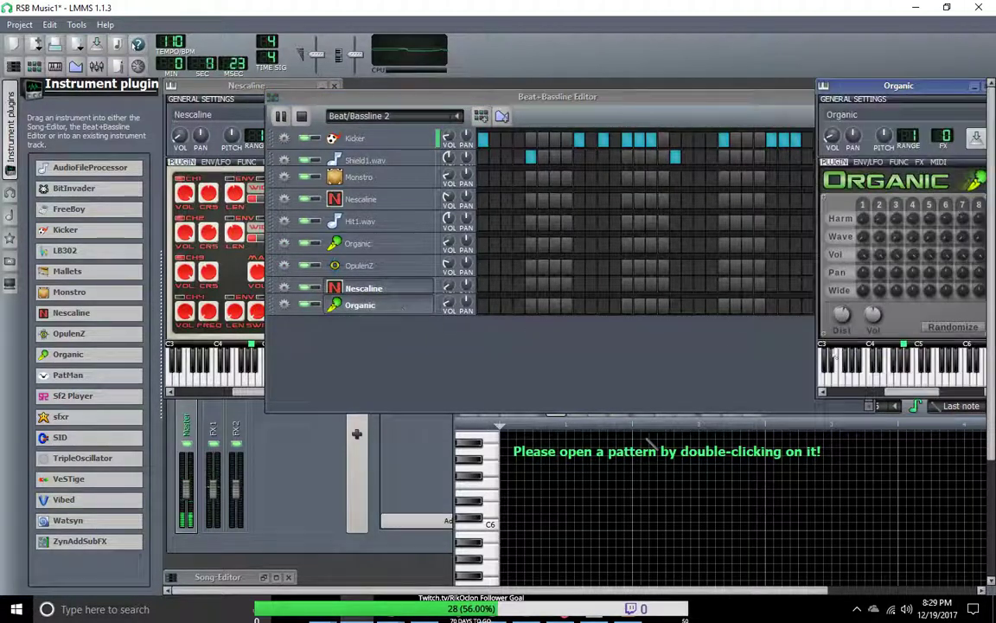
left_click_drag(908, 87, 572, 90)
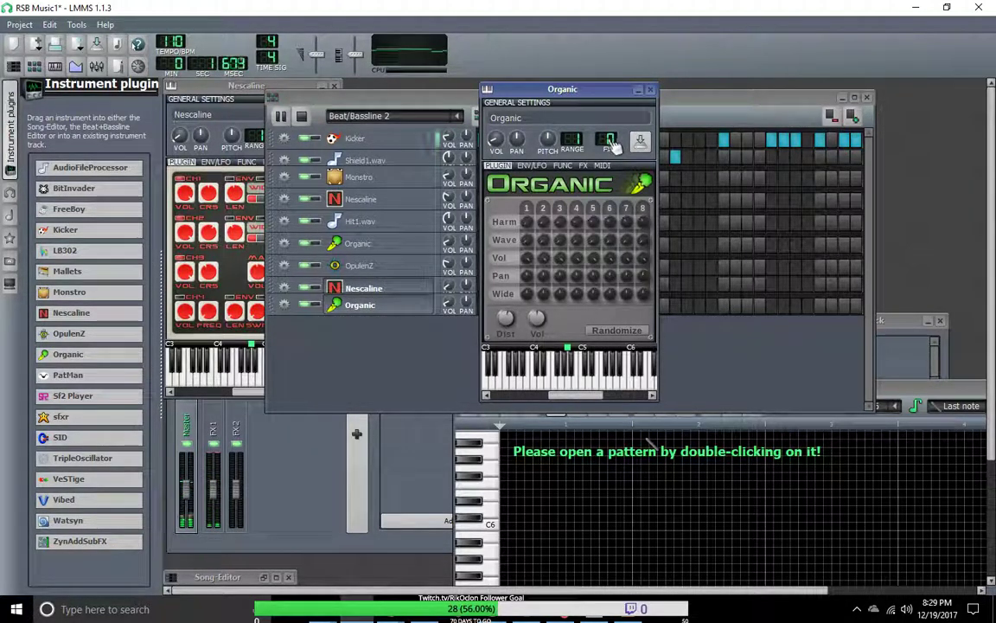
left_click_drag(612, 141, 611, 142)
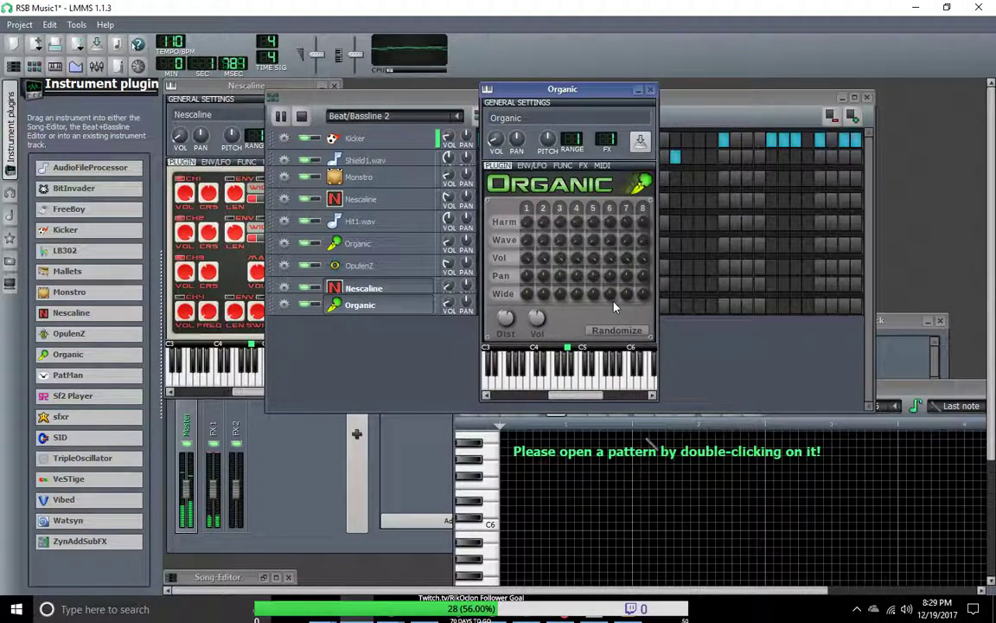
Adjust oscillator 1's waveform and harmonic in the lowest Organic instrument and change that track's volume.
left_click(526, 239)
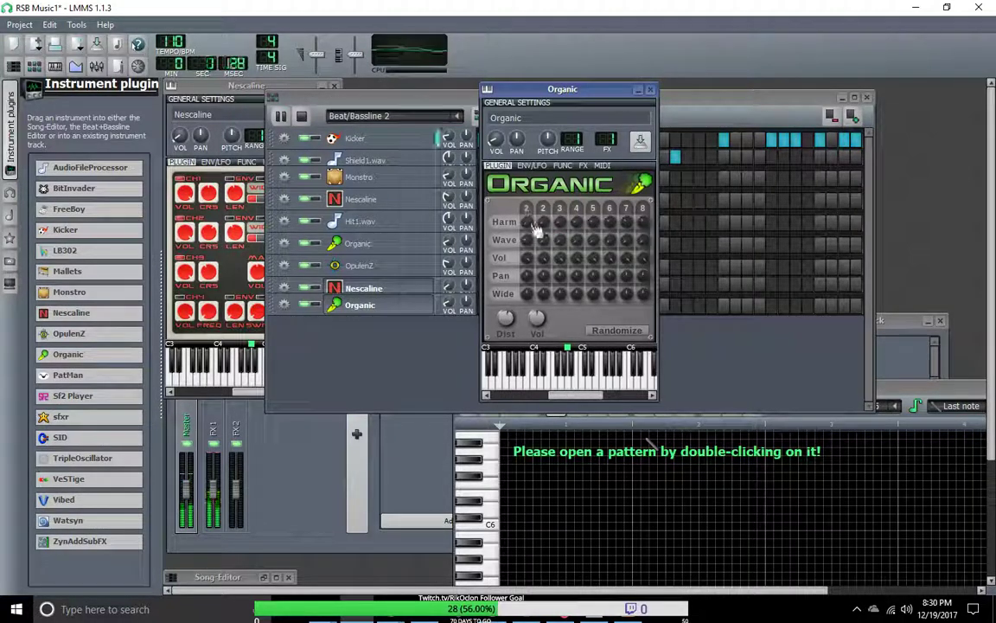
left_click(526, 222)
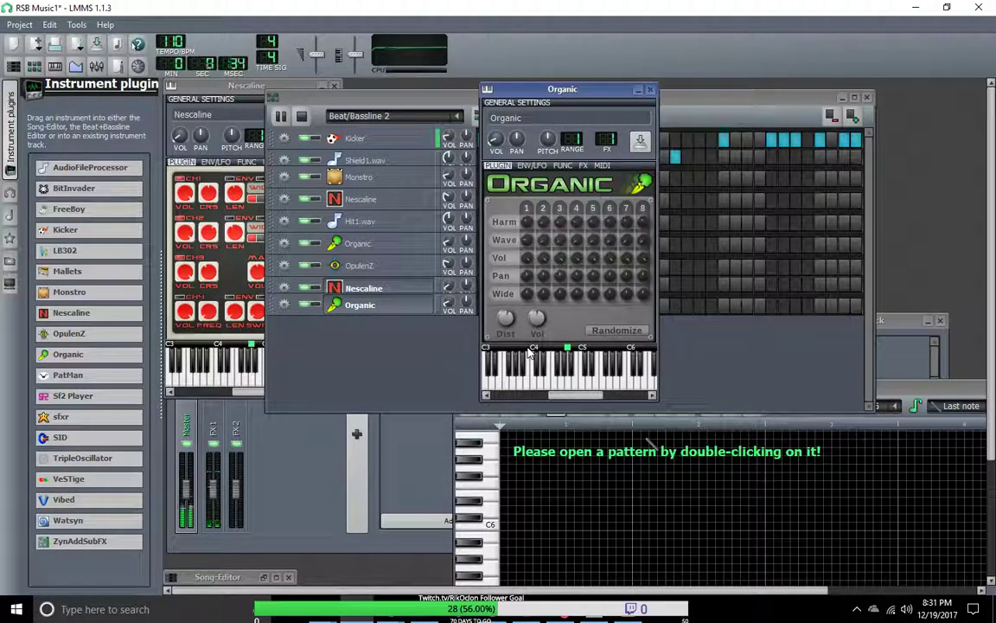
left_click_drag(447, 305, 447, 337)
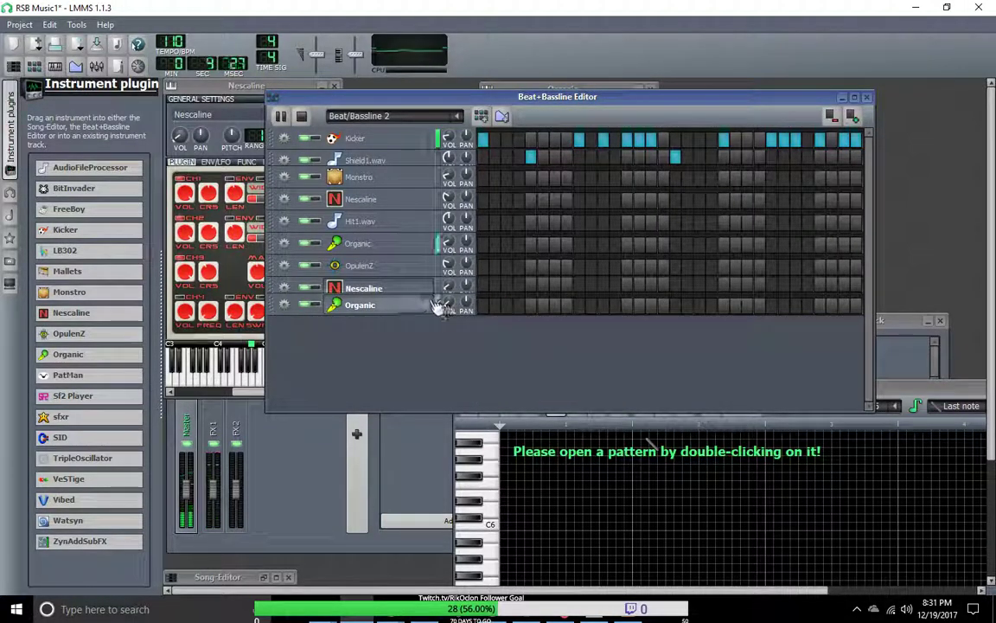
Disconnect the 2- Launchpad MIDI input from the upper Organic track and readjust the lowest Organic track's volume.
left_click(284, 243)
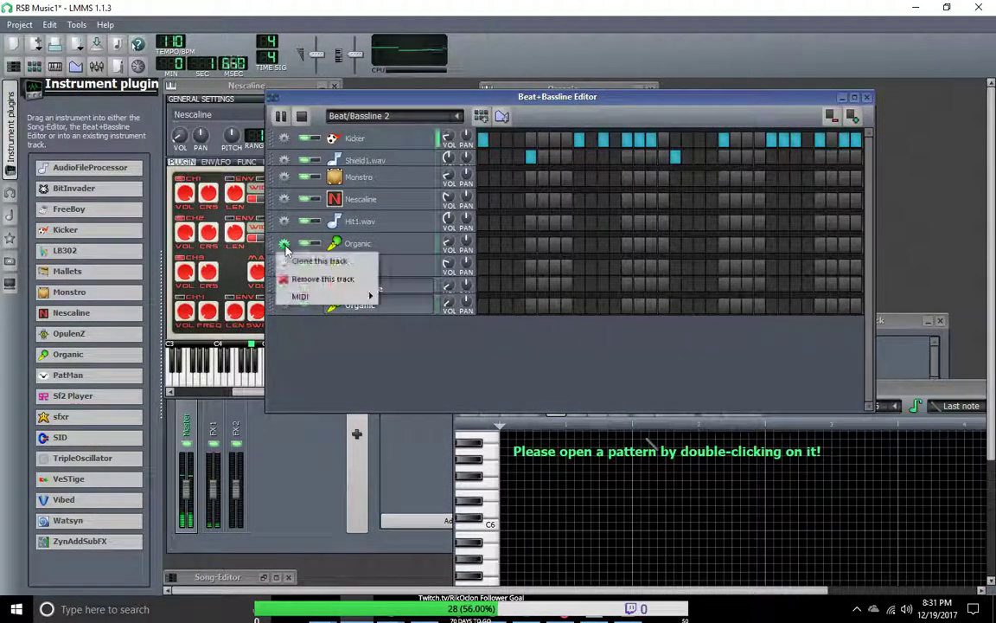
mouse_move(346, 297)
left_click(463, 296)
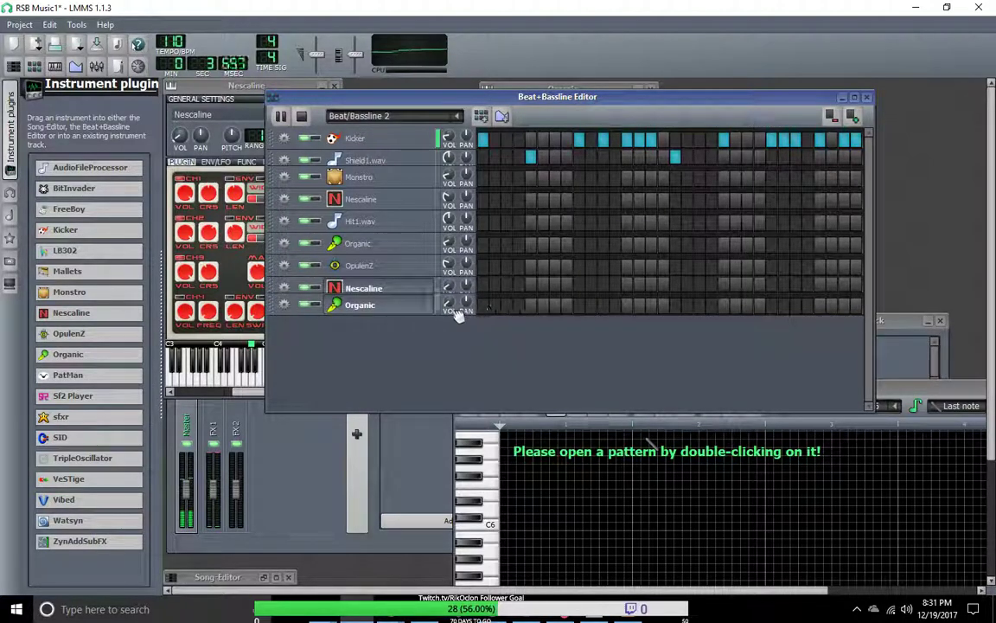
left_click_drag(447, 304, 456, 311)
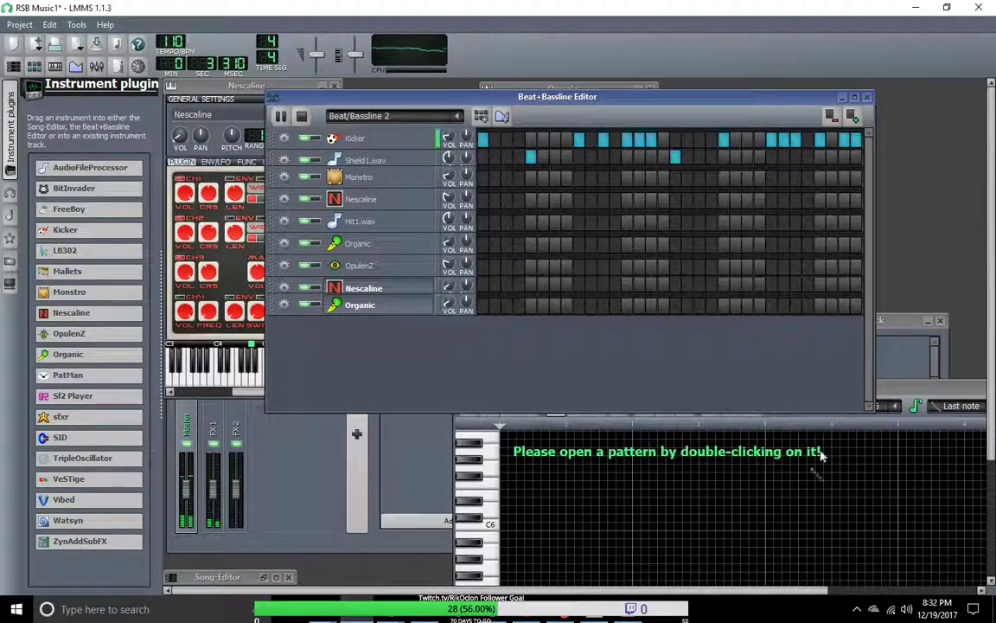
Reopen the lowest Organic track's instrument window and adjust the harmonics and waveforms across its oscillators.
left_click(891, 338)
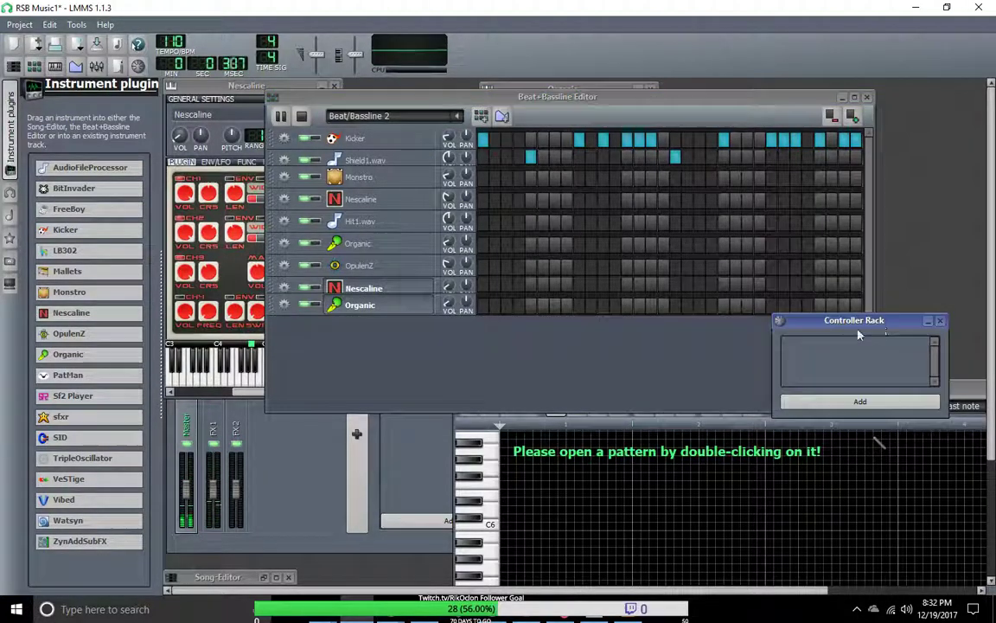
double_click(373, 305)
left_click(565, 276)
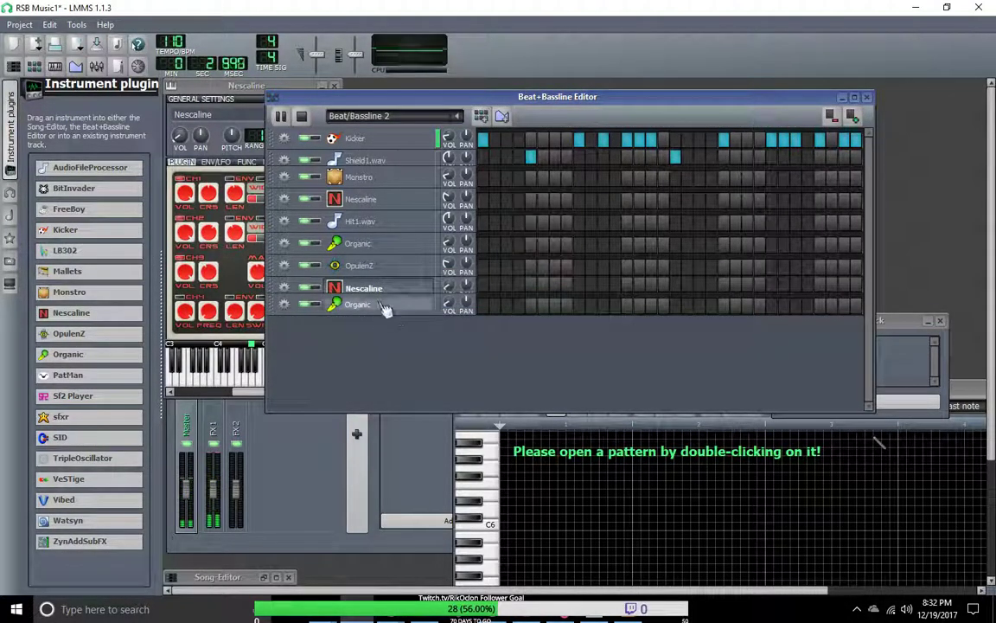
left_click(387, 307)
mouse_move(544, 215)
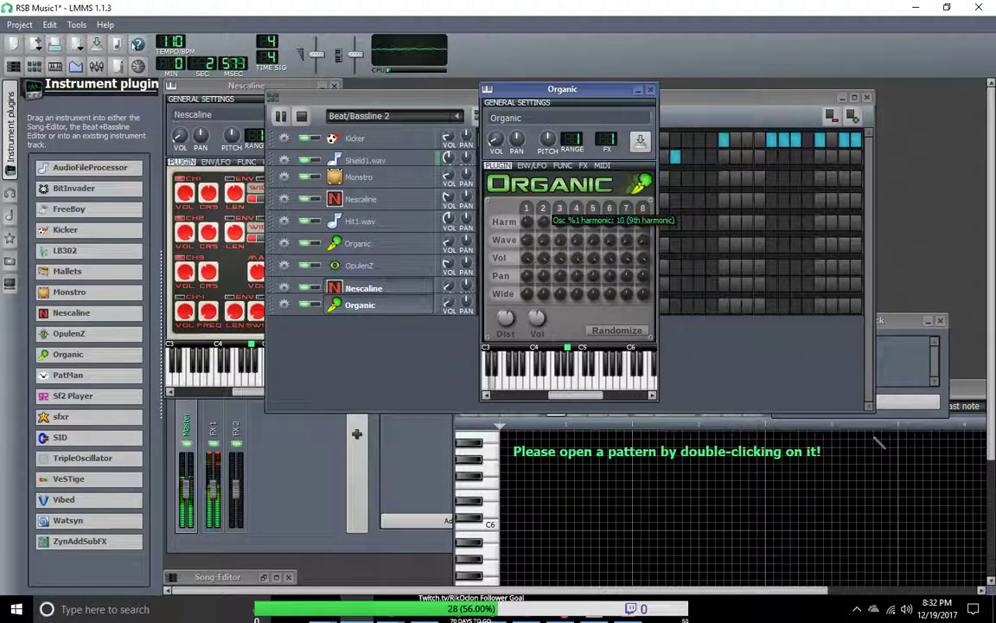
left_click_drag(560, 222, 619, 222)
left_click_drag(526, 240, 642, 239)
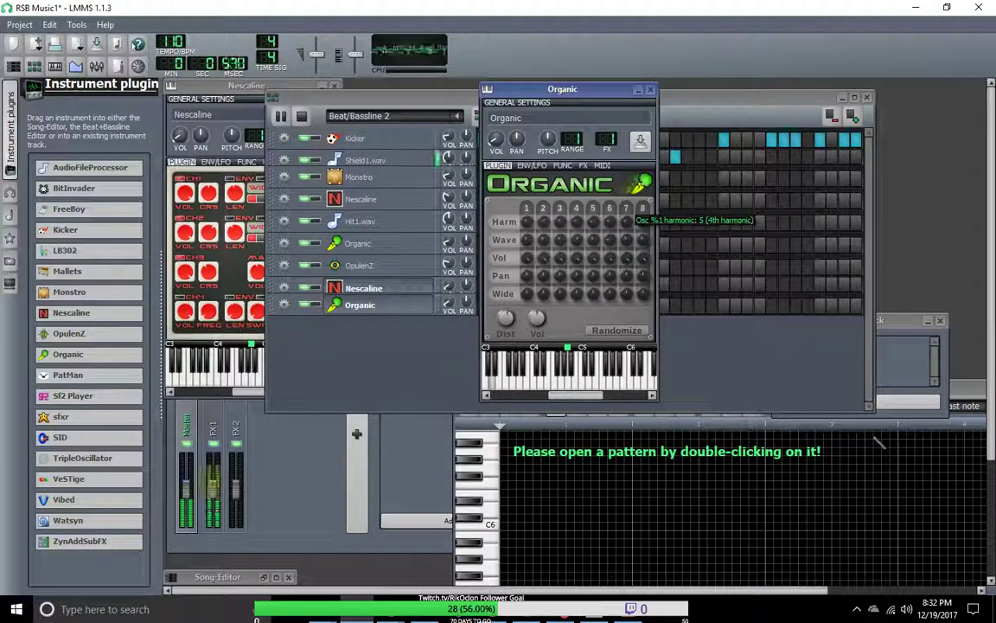
Fine-tune the Organic sound by adjusting oscillator 3's volume and switching oscillator 2 to a saw wave.
mouse_move(610, 227)
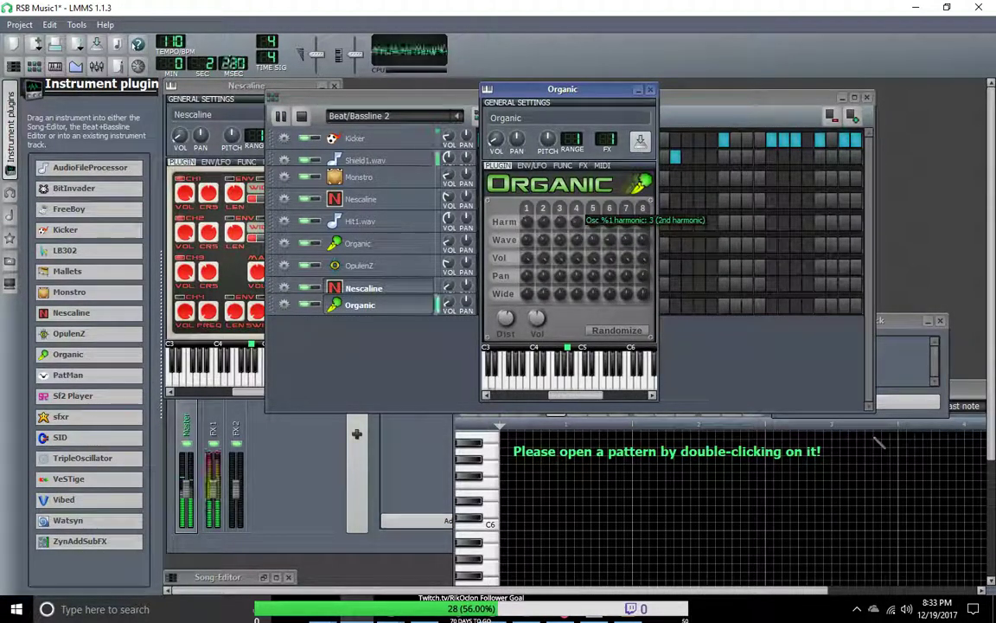
mouse_move(560, 221)
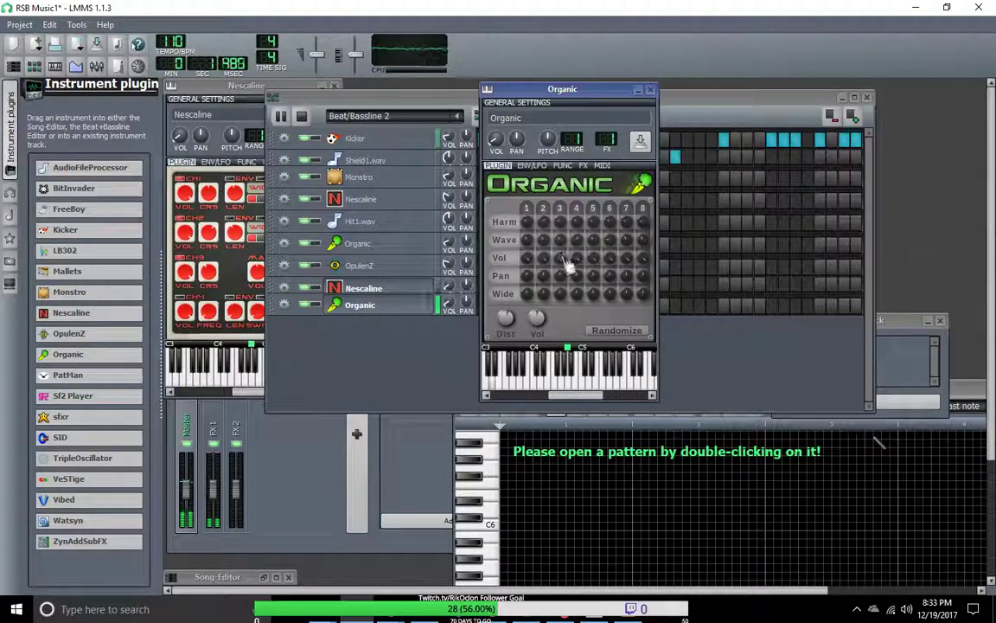
mouse_move(561, 258)
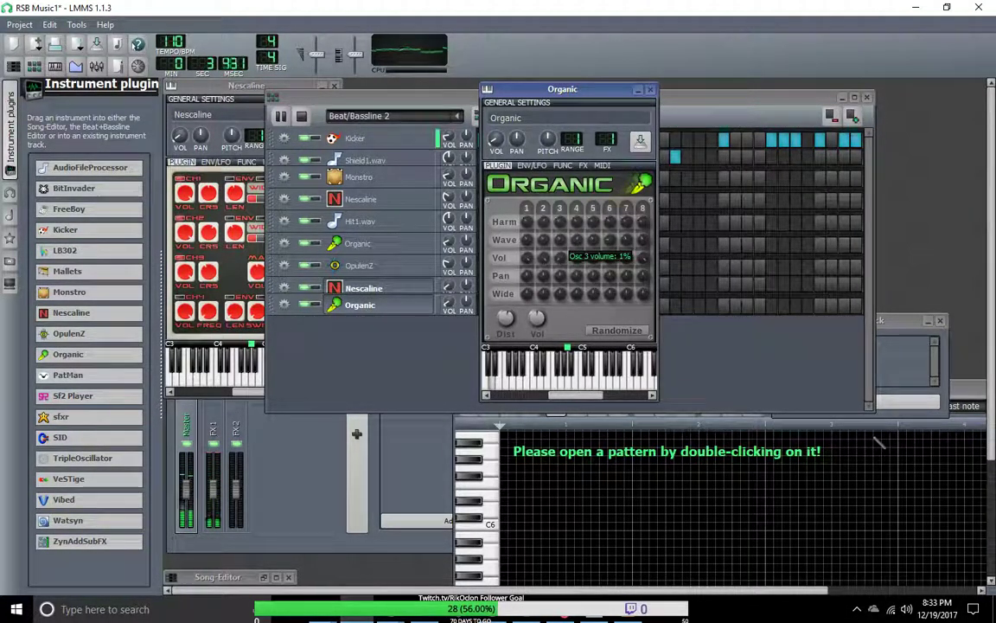
left_click_drag(561, 258, 597, 270)
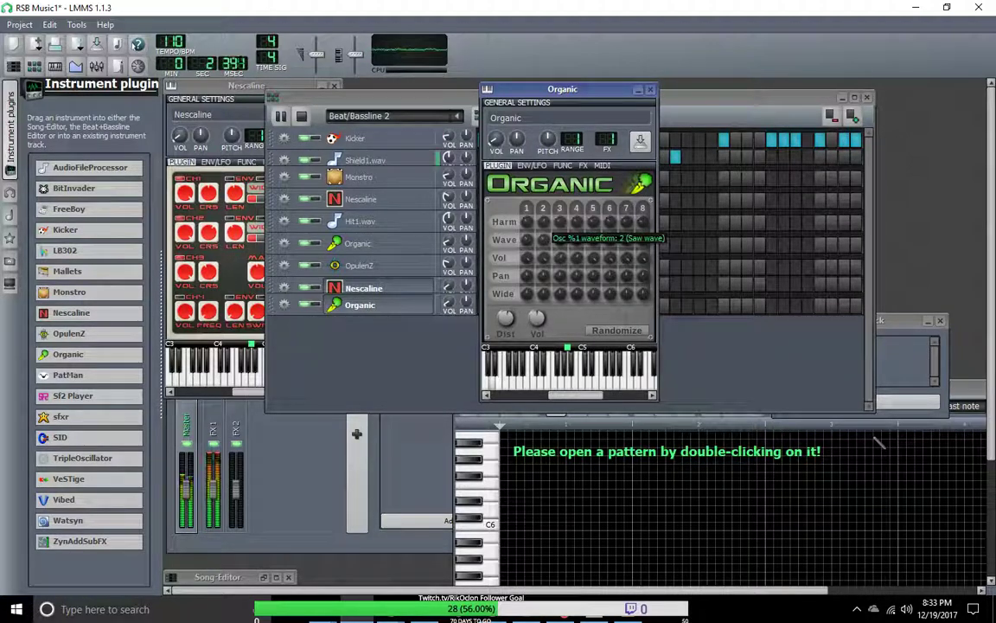
left_click_drag(549, 261, 527, 250)
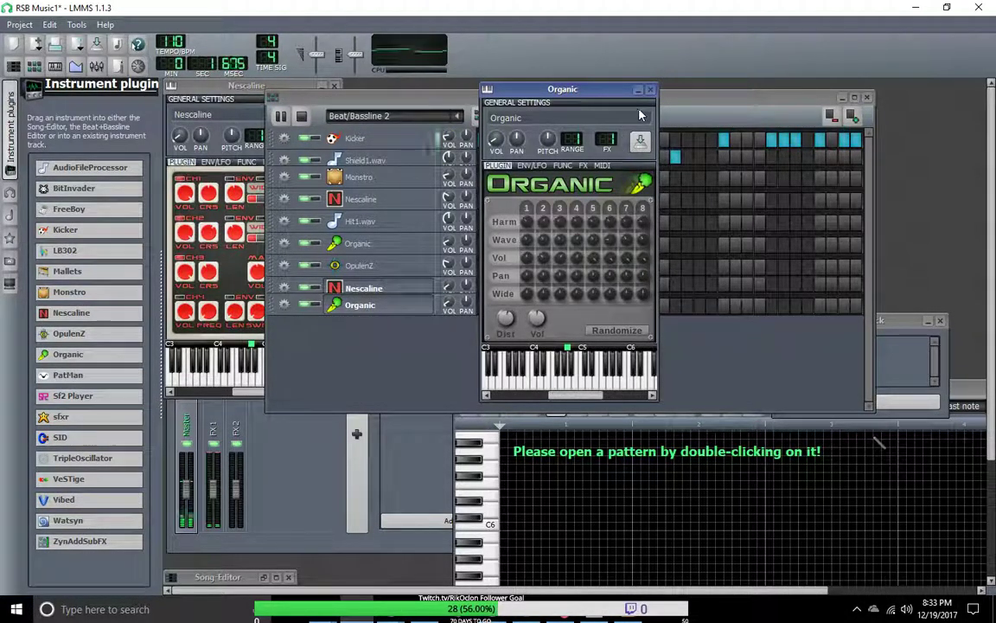
Move the Organic window off the step grid and open the lowest Organic track's pattern in the Piano-Roll.
left_click_drag(597, 89, 352, 365)
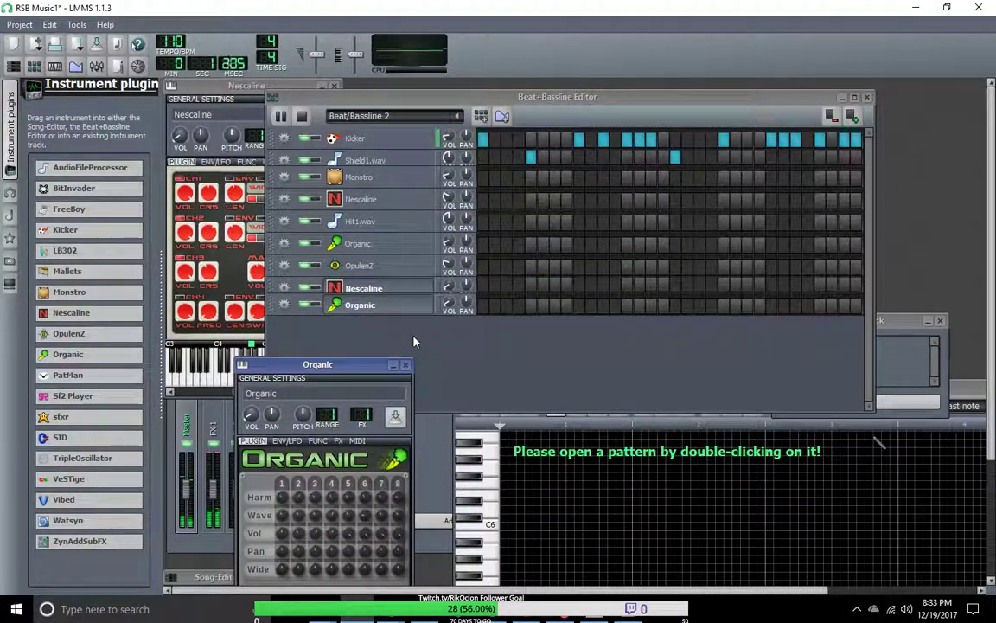
left_click(482, 309)
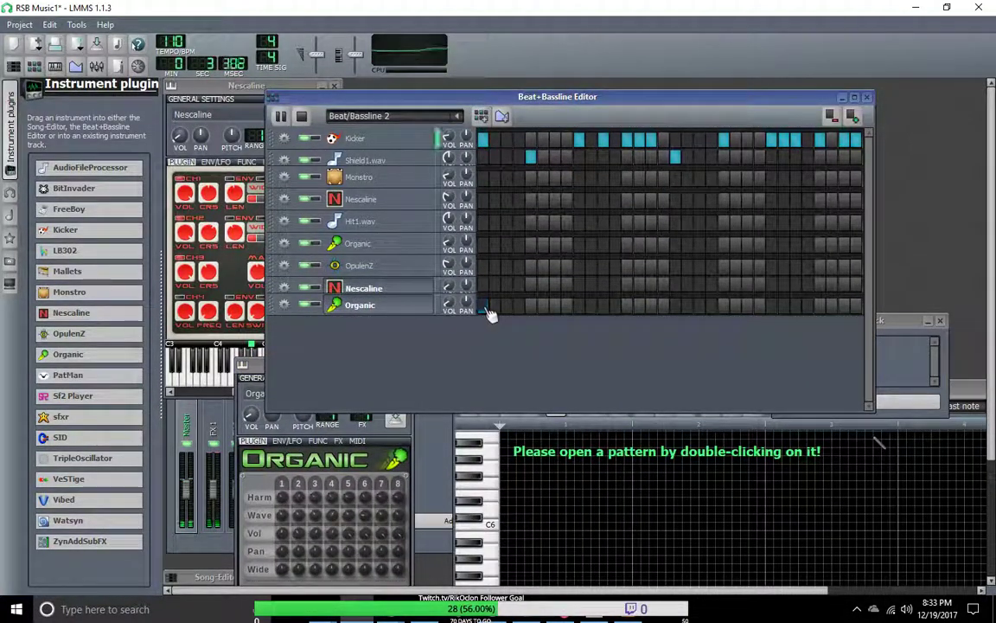
right_click(490, 313)
left_click(501, 318)
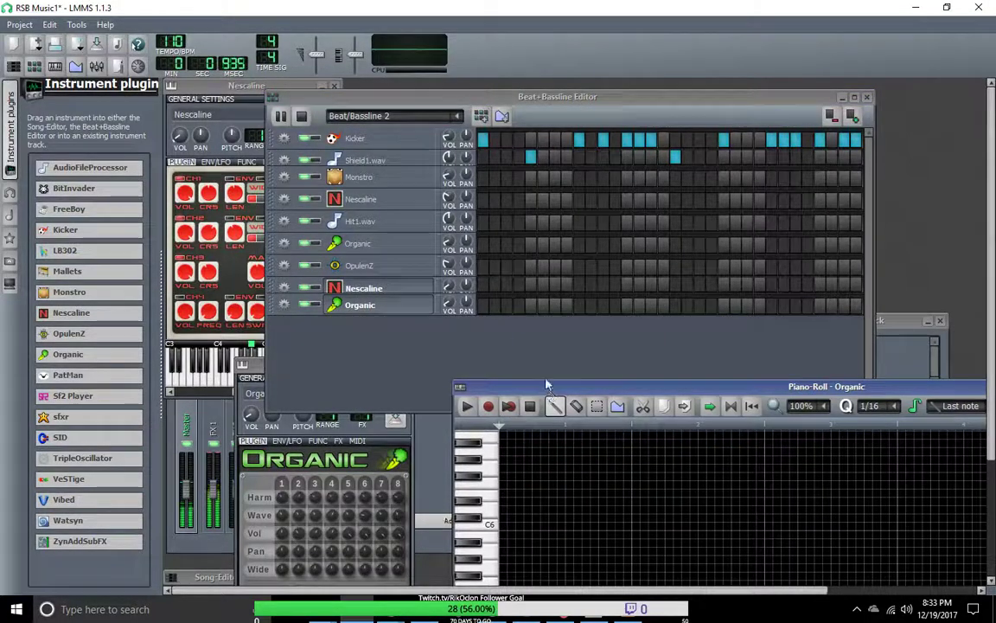
double_click(502, 391)
double_click(326, 74)
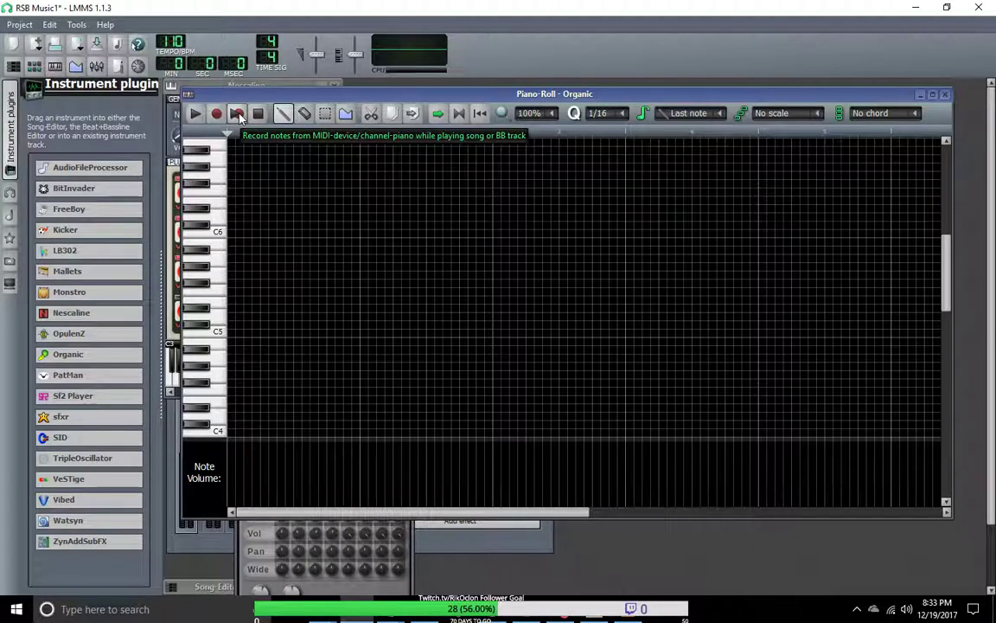
Arrange the Piano-Roll beside the Organic window and record Launchpad notes while Beat/Bassline 2 plays.
left_click_drag(324, 102, 686, 219)
left_click_drag(242, 363, 225, 241)
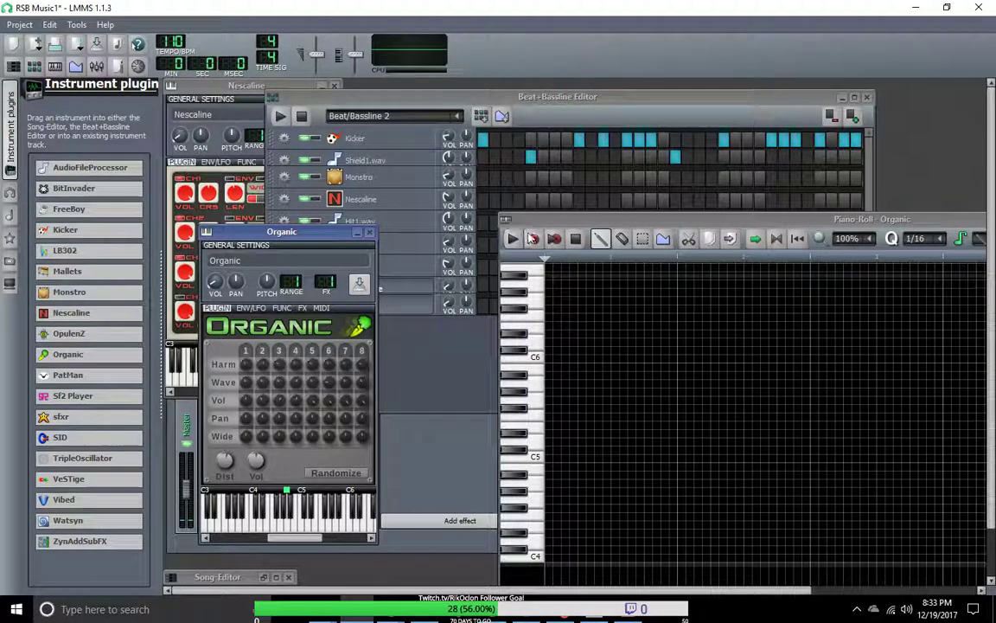
left_click_drag(574, 227, 417, 190)
left_click(399, 201)
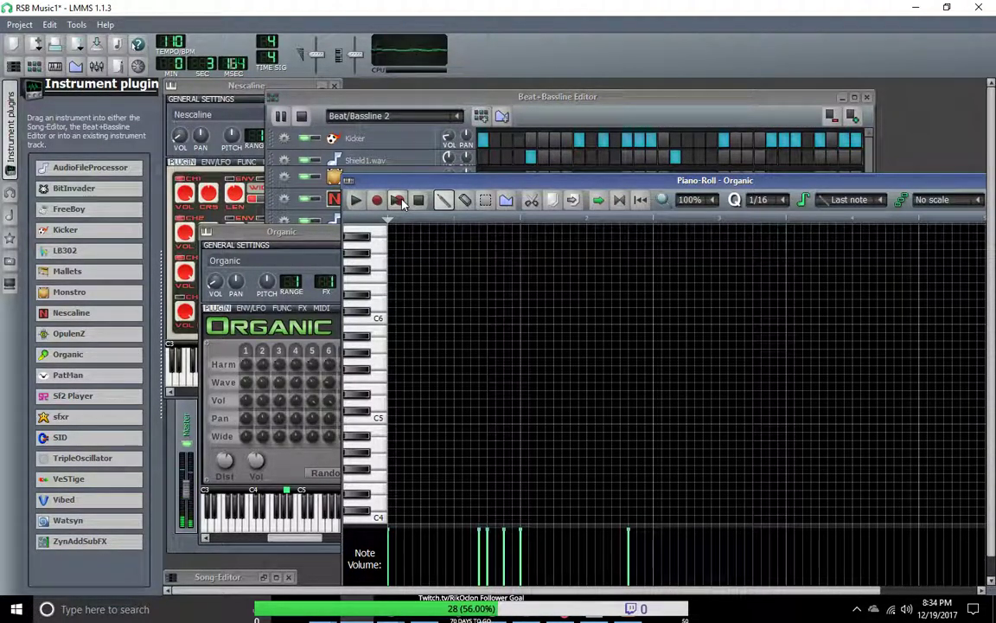
Find the recorded Organic notes around C3 and delete the stray short low notes in bar 1.
left_click_drag(498, 185, 281, 94)
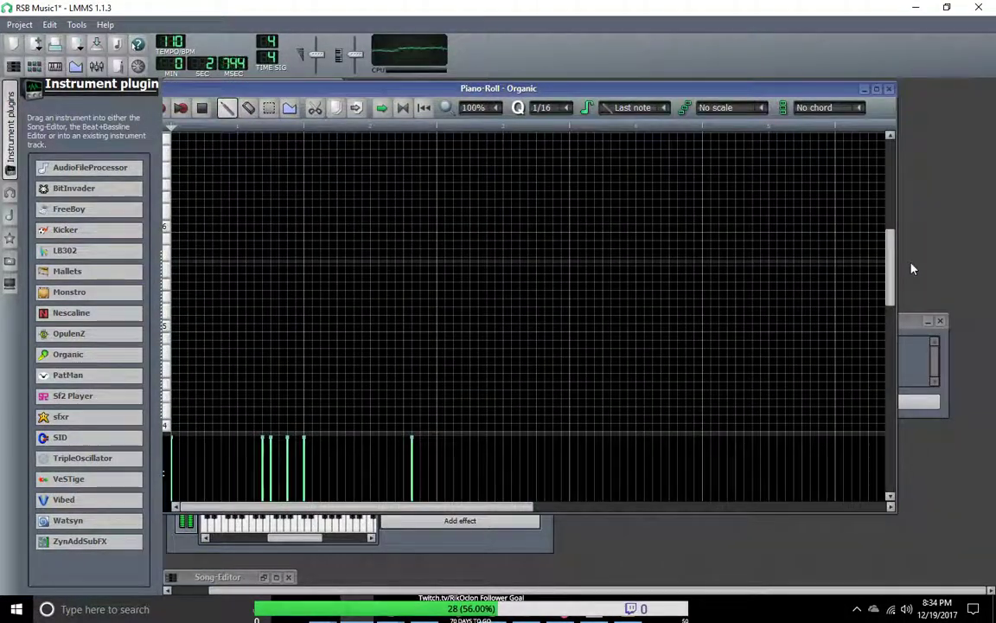
left_click_drag(890, 259, 862, 291)
scroll(863, 292, "down", 4)
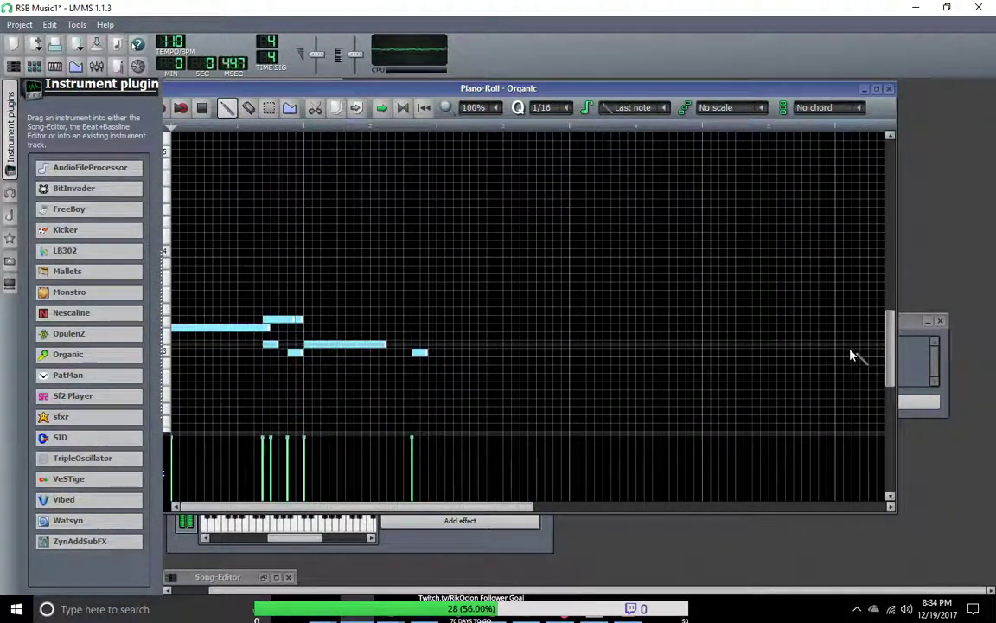
left_click(293, 345)
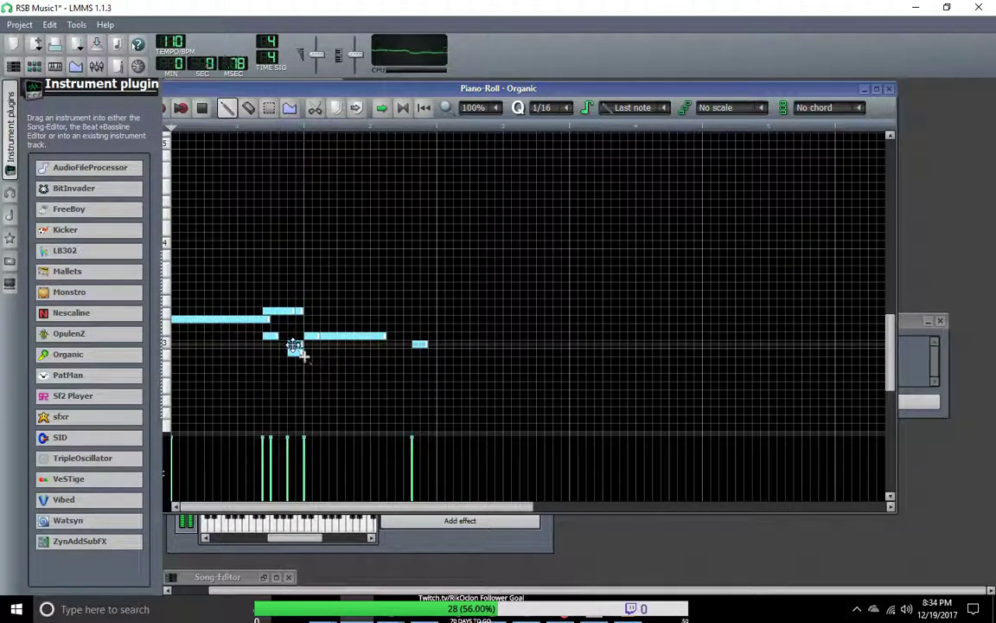
right_click(296, 352)
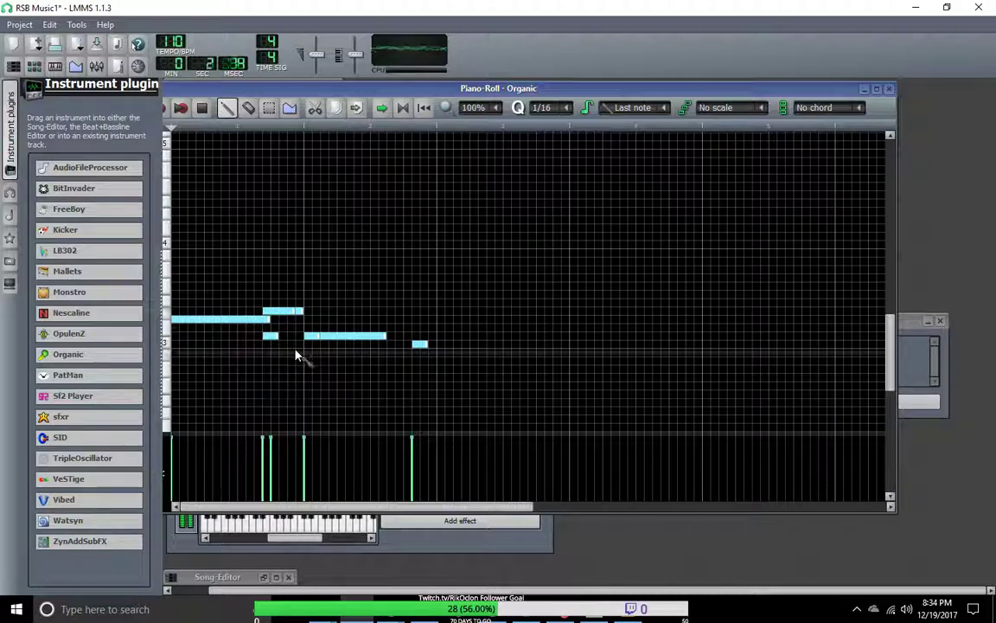
right_click(270, 335)
Delete the last short note in bar 2 and shorten the three remaining Organic notes to about two sixteenths each.
left_click_drag(294, 311, 302, 311)
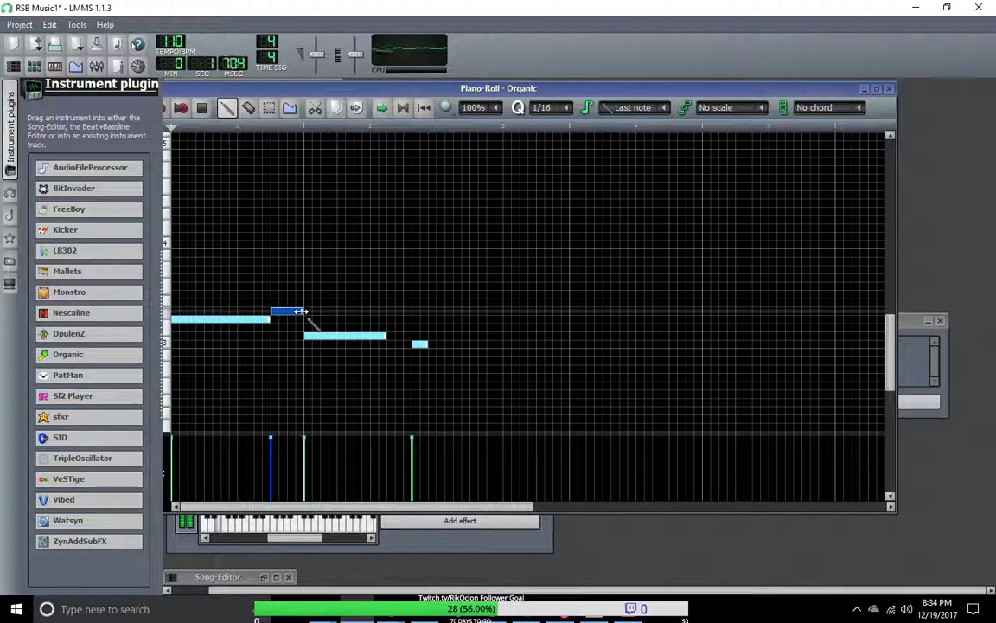
right_click(416, 345)
left_click_drag(386, 337, 327, 336)
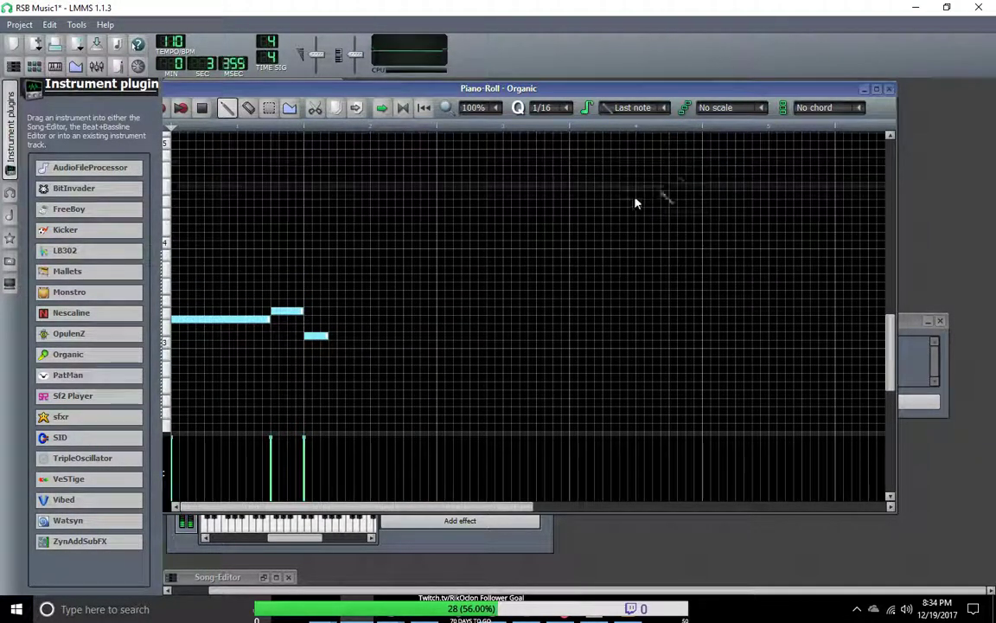
left_click_drag(270, 319, 183, 320)
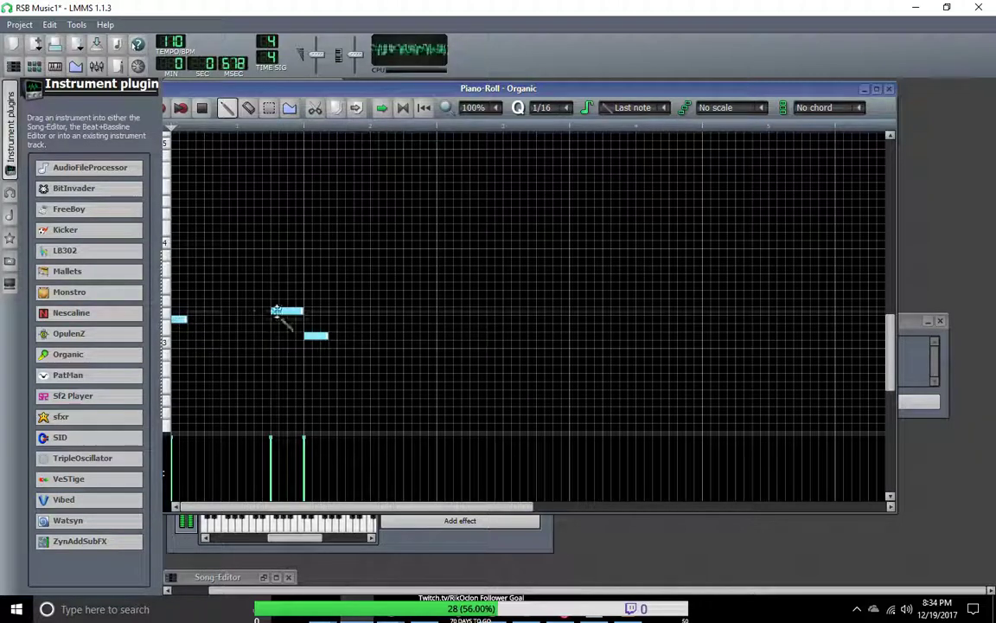
left_click_drag(301, 312, 287, 312)
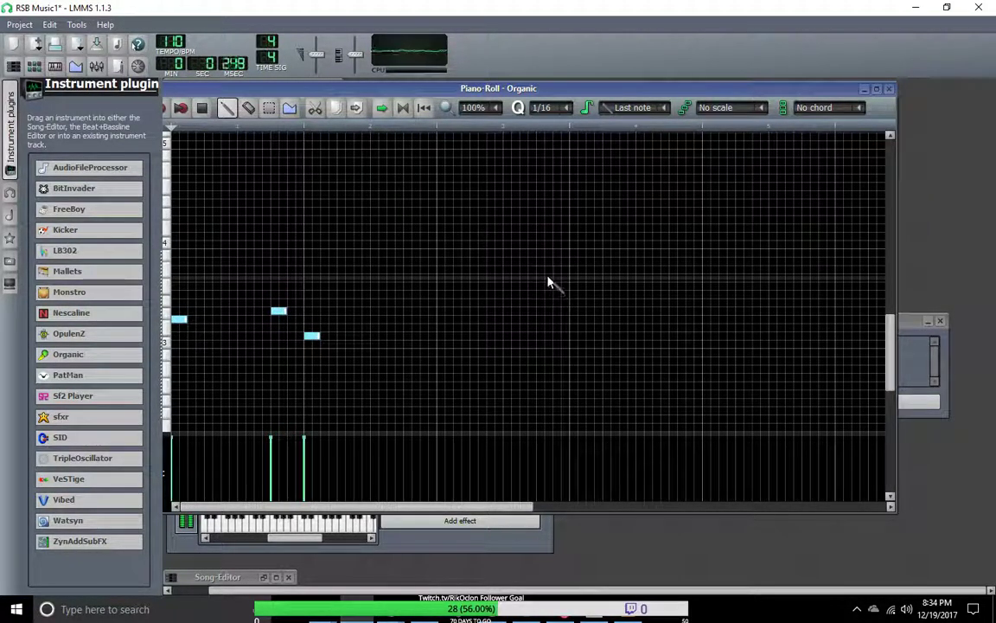
Minimize the Piano-Roll, move the Organic window over the Beat+Bassline Editor and set oscillator 4's volume to 56%.
left_click(865, 90)
left_click_drag(296, 237, 590, 161)
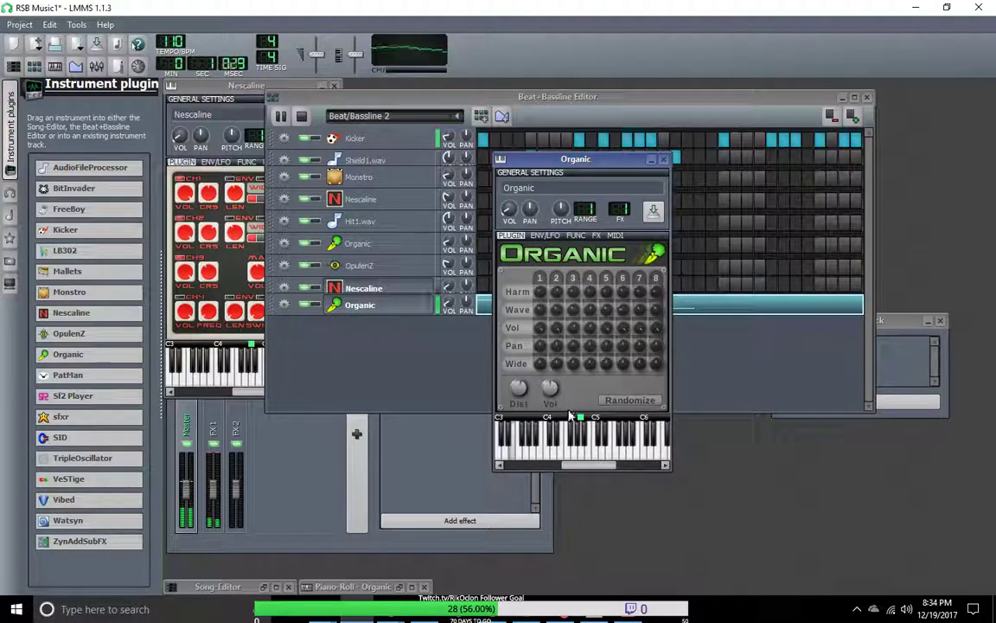
left_click(591, 328)
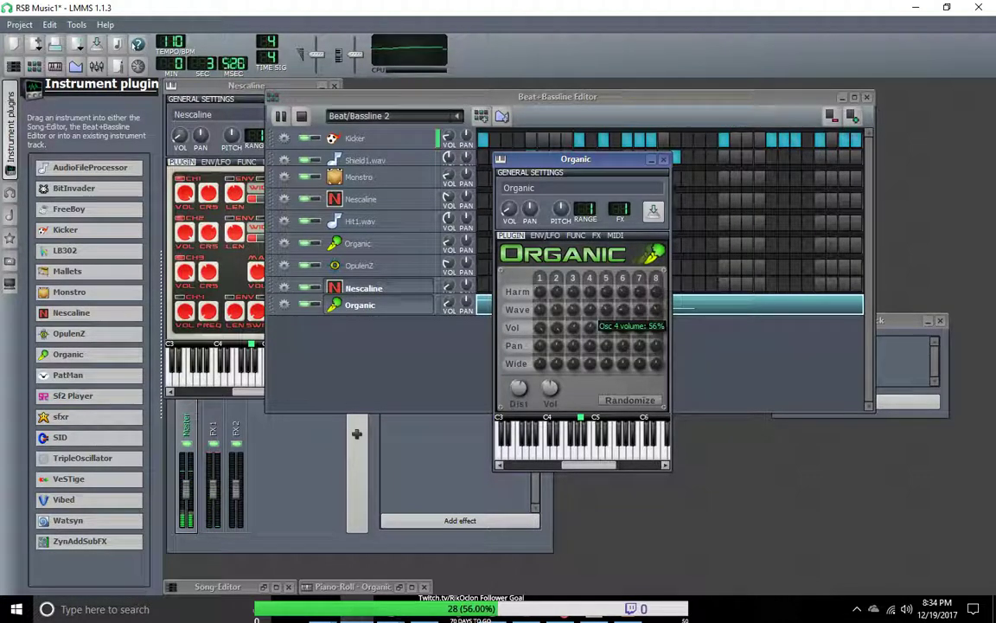
Add an FX 3 channel to the FX-Mixer and select the FX 1 channel.
left_click(291, 424)
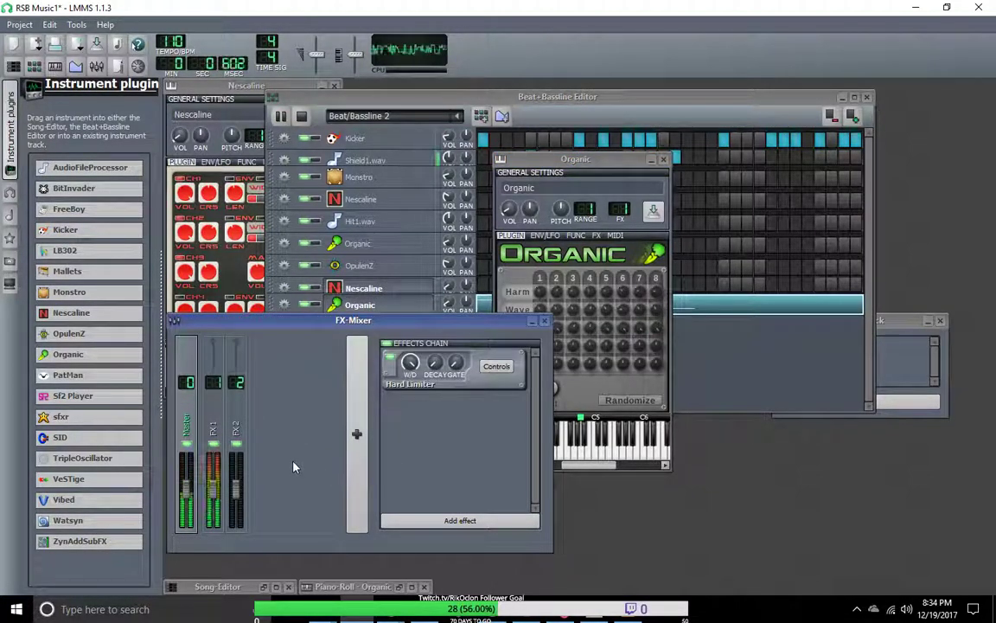
left_click(362, 456)
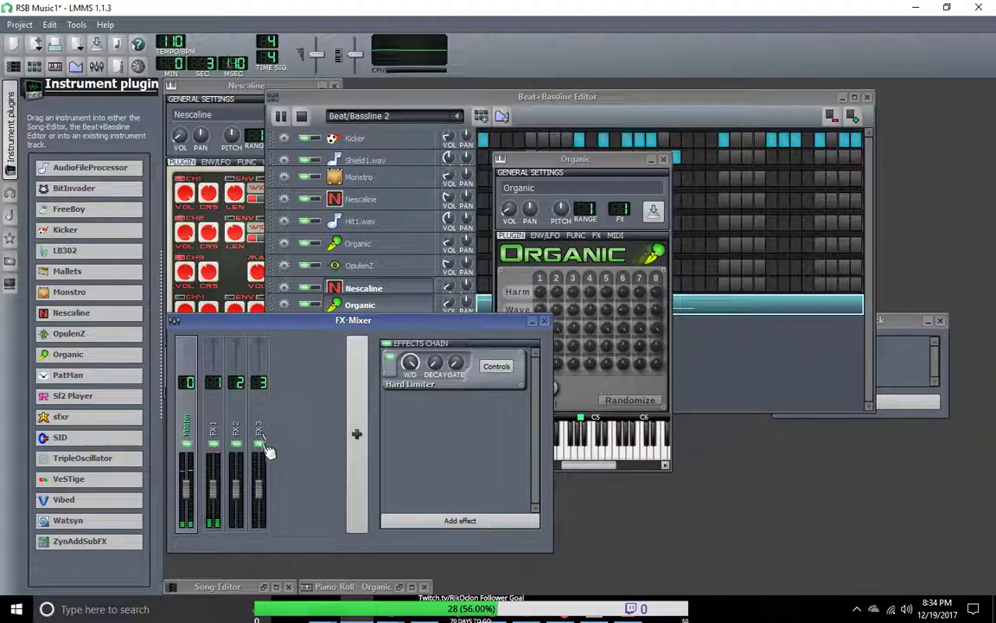
left_click(221, 435)
right_click(223, 425)
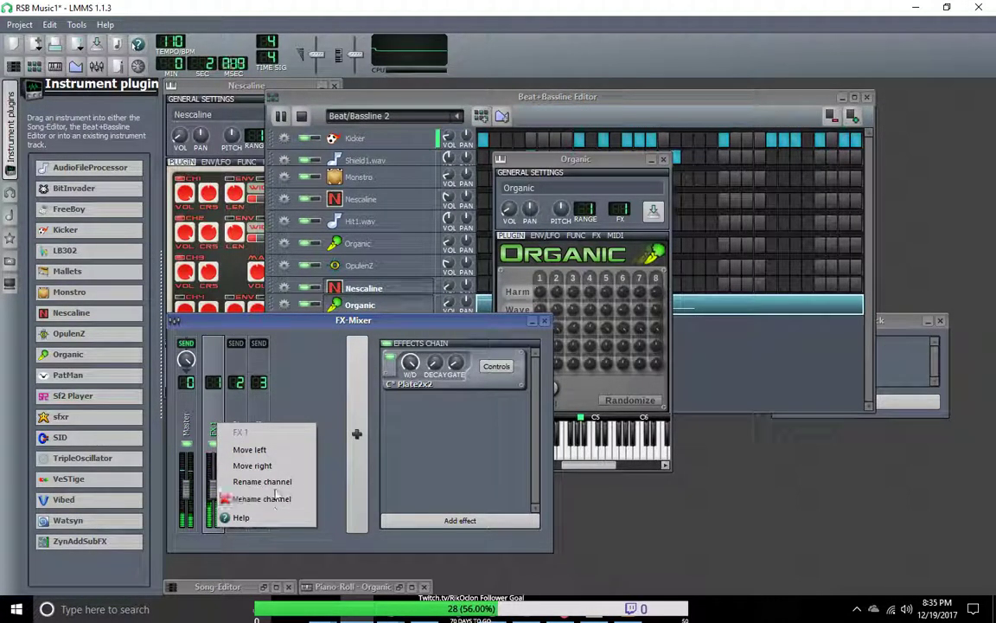
left_click(270, 389)
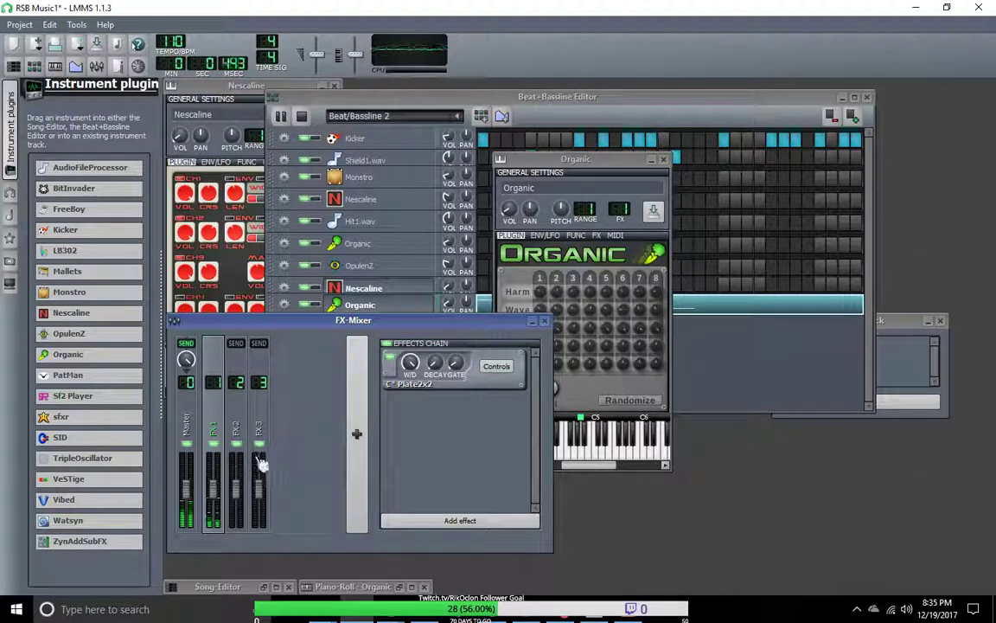
right_click(451, 372)
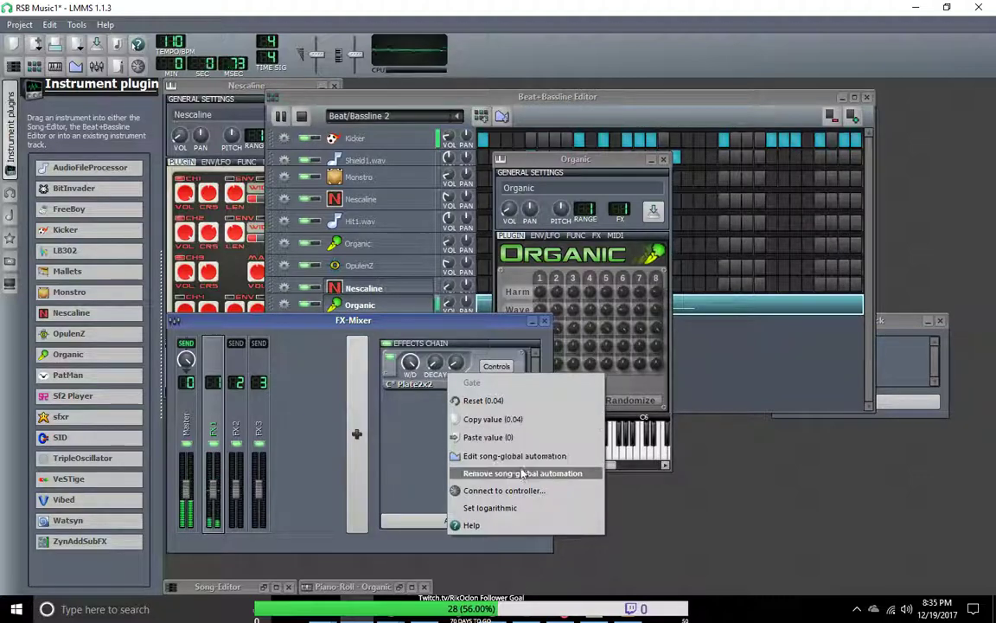
left_click(522, 419)
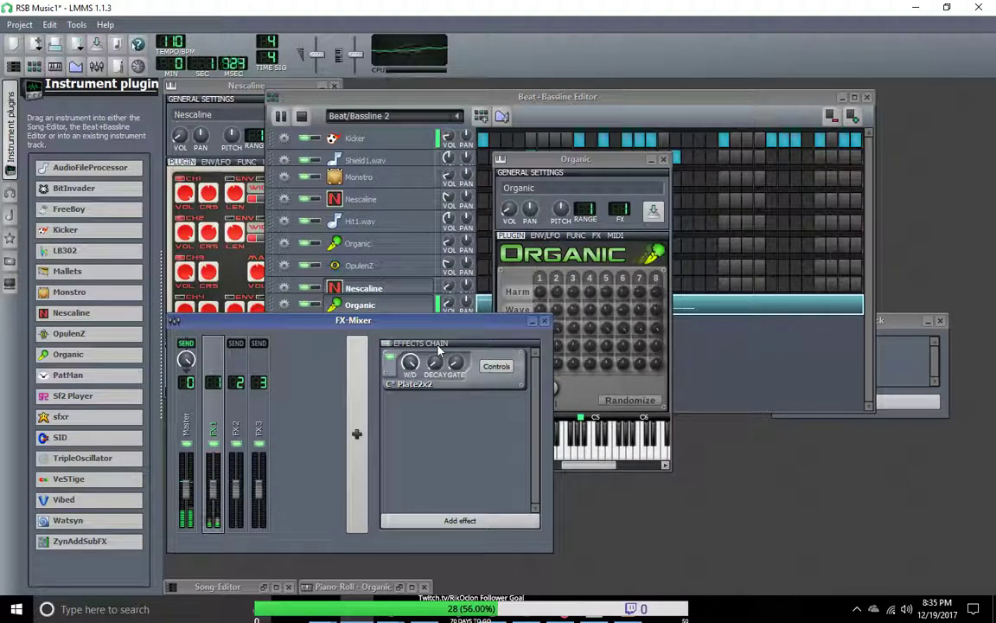
right_click(470, 385)
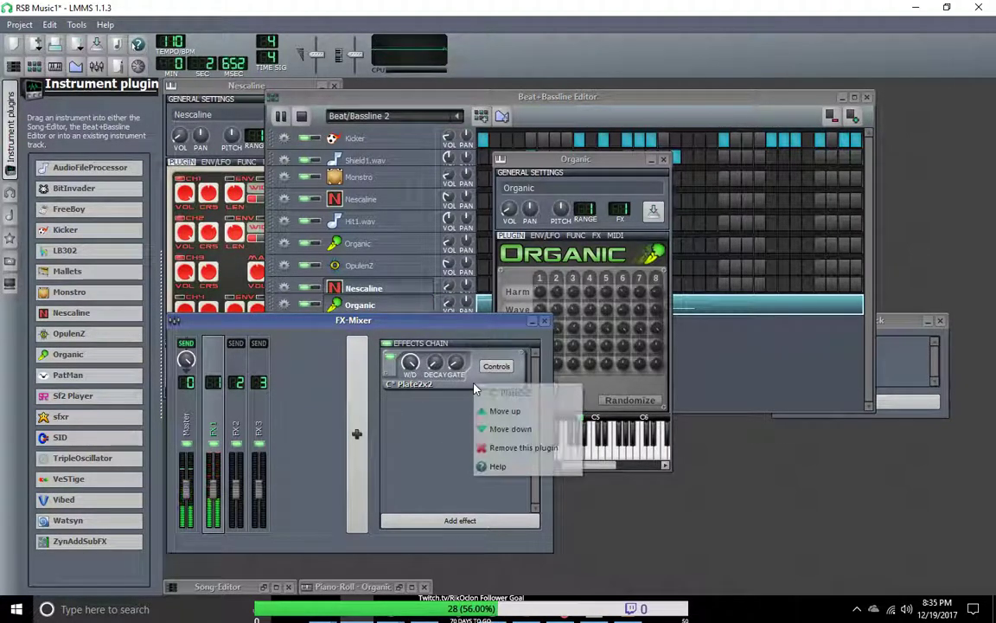
right_click(422, 387)
right_click(405, 388)
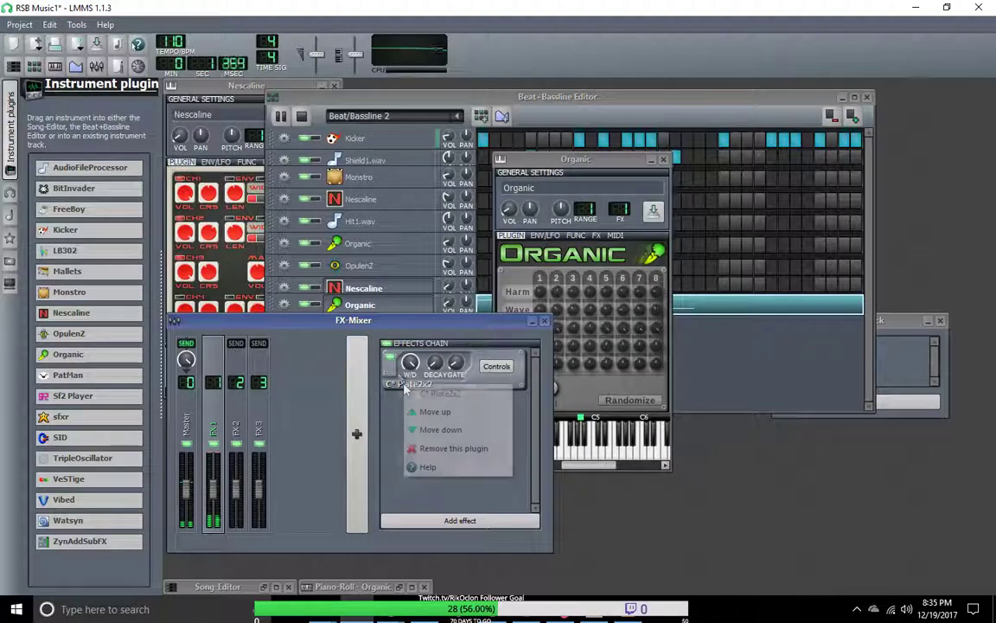
left_click(469, 494)
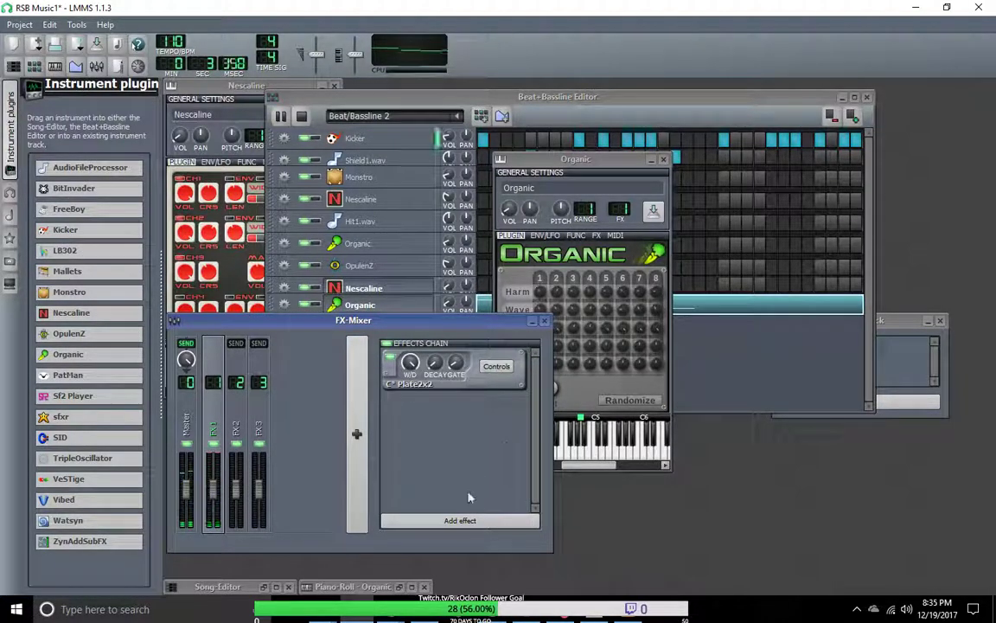
Add the LADSPA C* Plate2x2 reverb to the FX 3 channel and adjust its knobs.
left_click(261, 404)
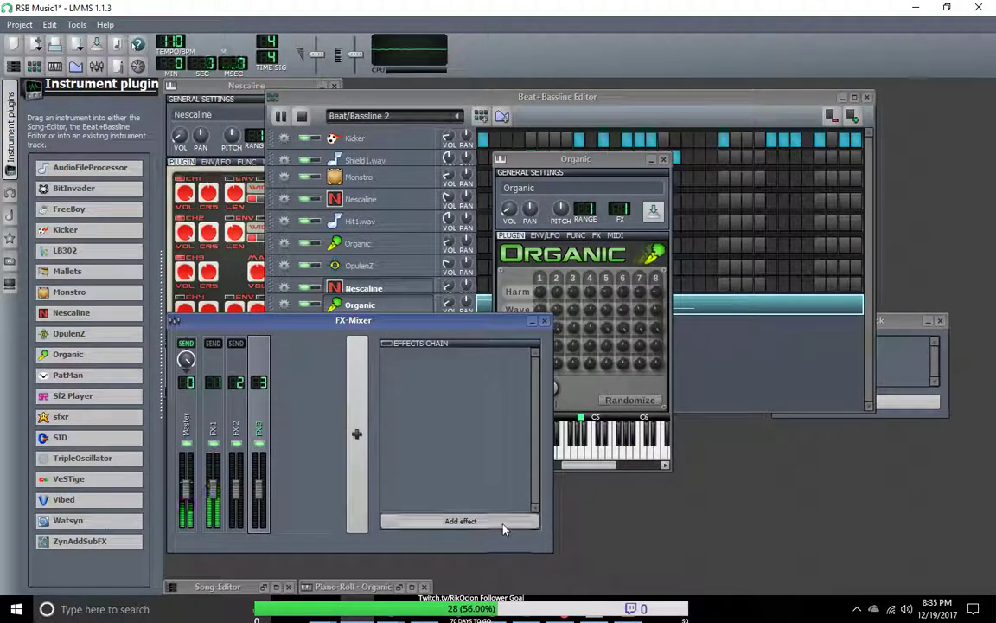
left_click(504, 522)
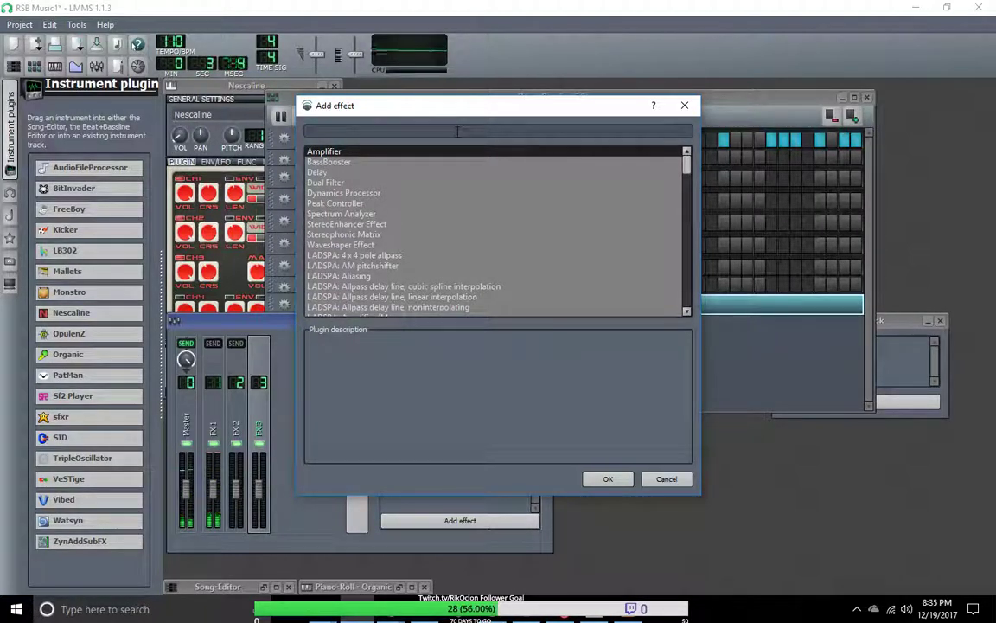
type("plat")
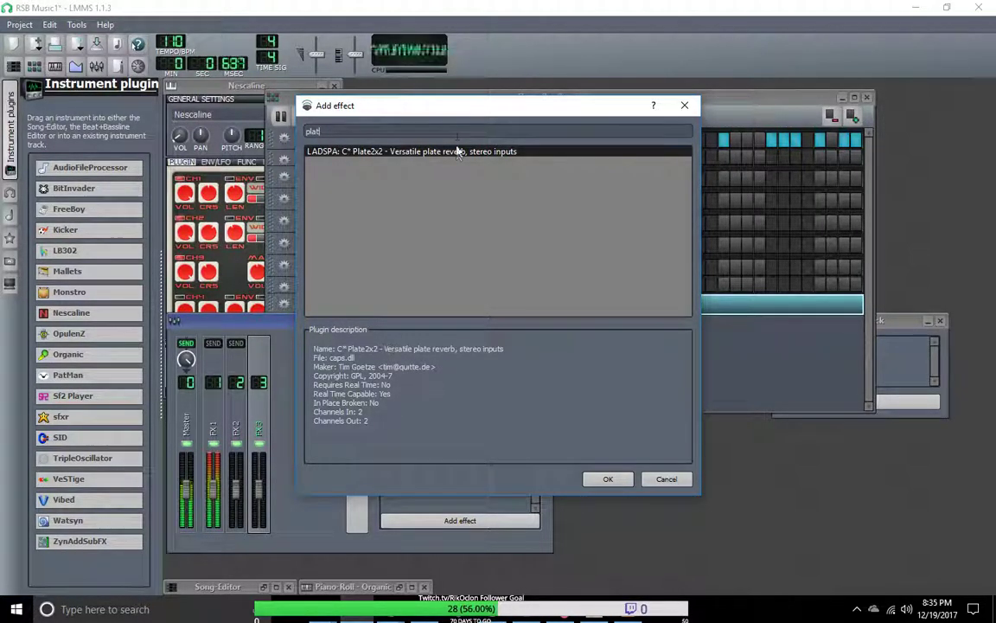
double_click(458, 151)
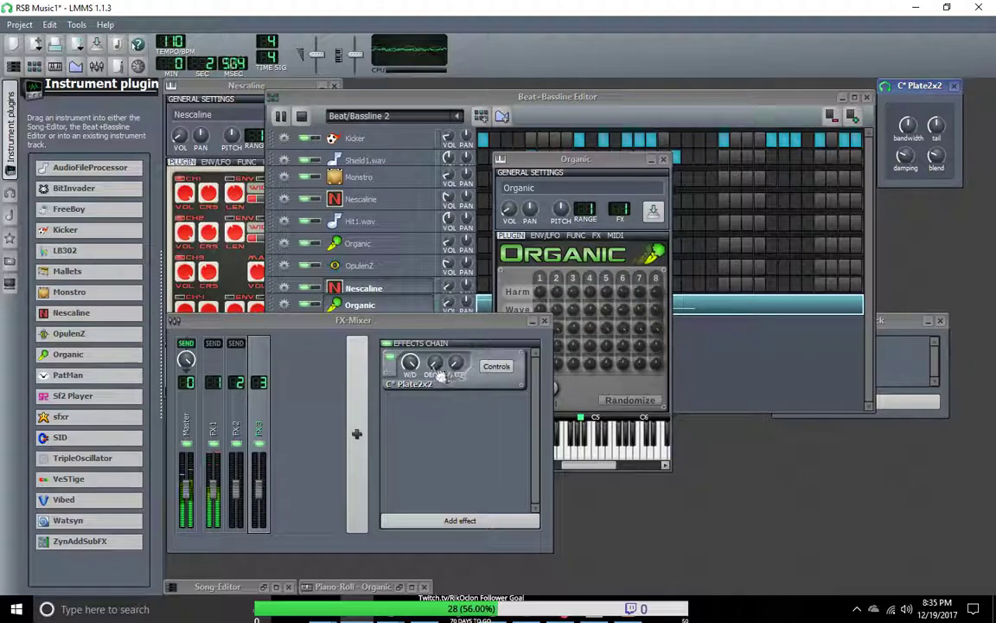
left_click(502, 367)
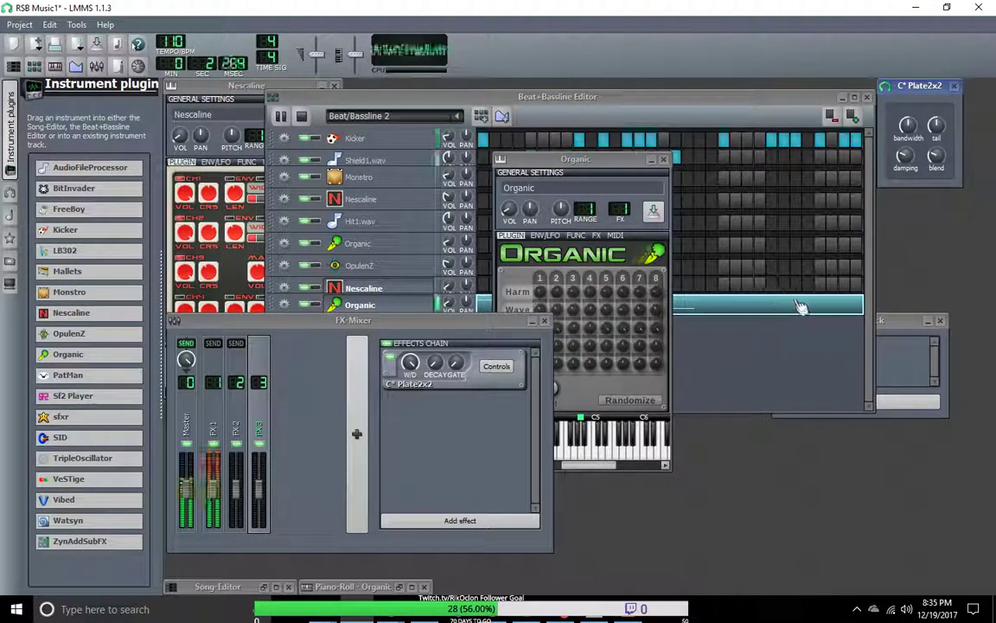
left_click_drag(940, 155, 907, 122)
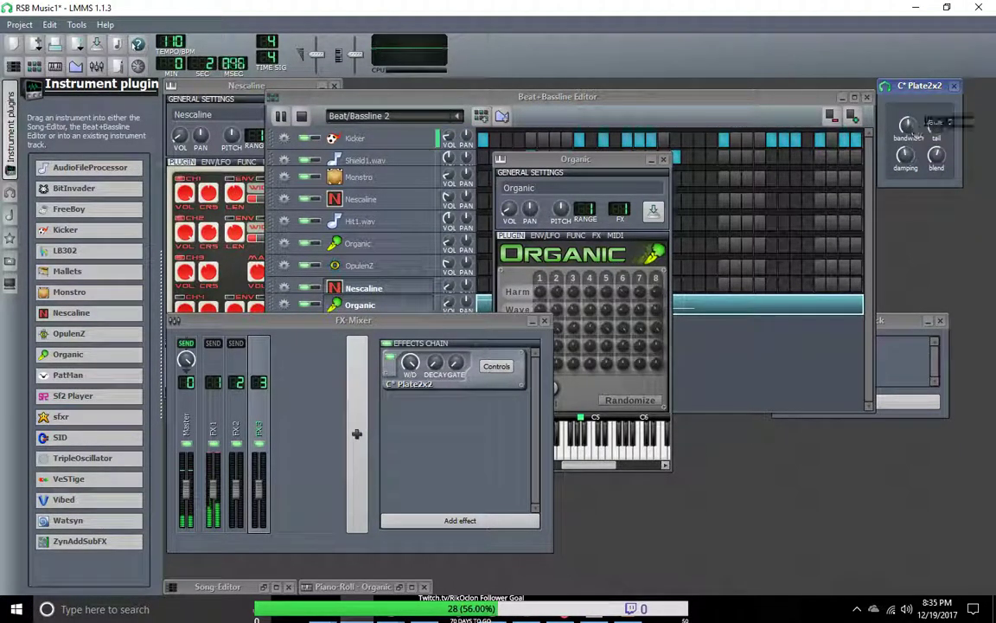
Route the second Organic track to FX channel 3 and adjust the Plate2x2 blend.
left_click(367, 310)
left_click(405, 311)
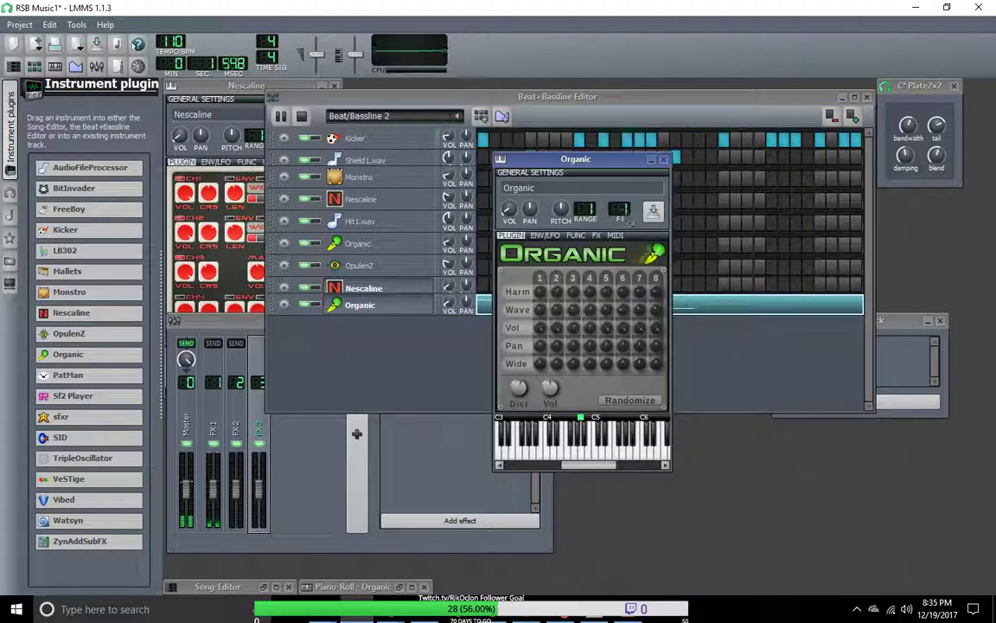
left_click(937, 155)
mouse_move(938, 167)
left_mouse_down()
mouse_move(941, 135)
mouse_move(938, 154)
left_mouse_up()
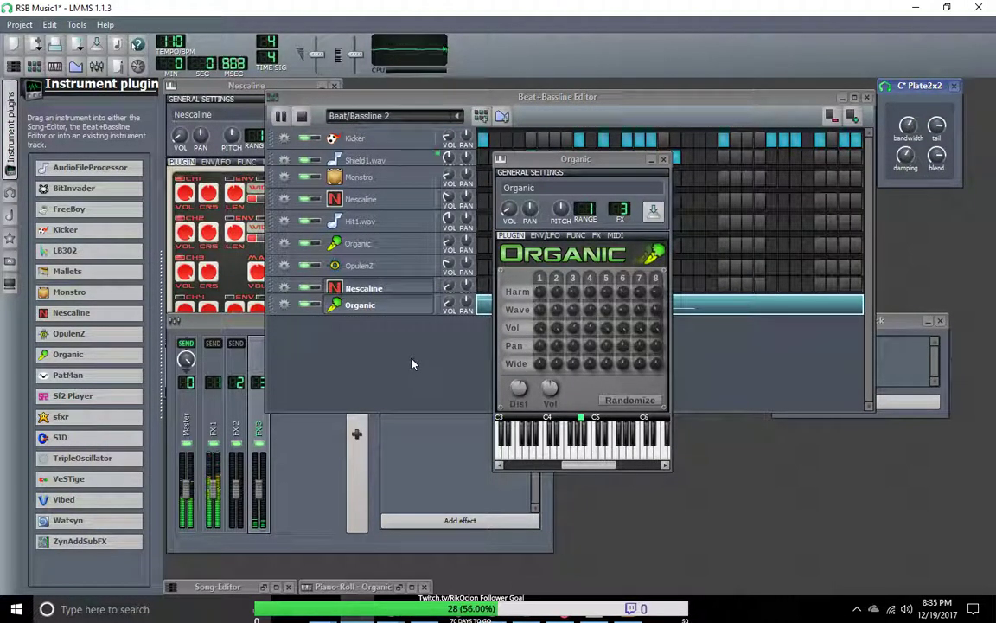
Add the LADSPA C* ChorusI effect to FX 3 and move its controls window beside the mixer's effects chain.
left_click(416, 478)
left_click(460, 520)
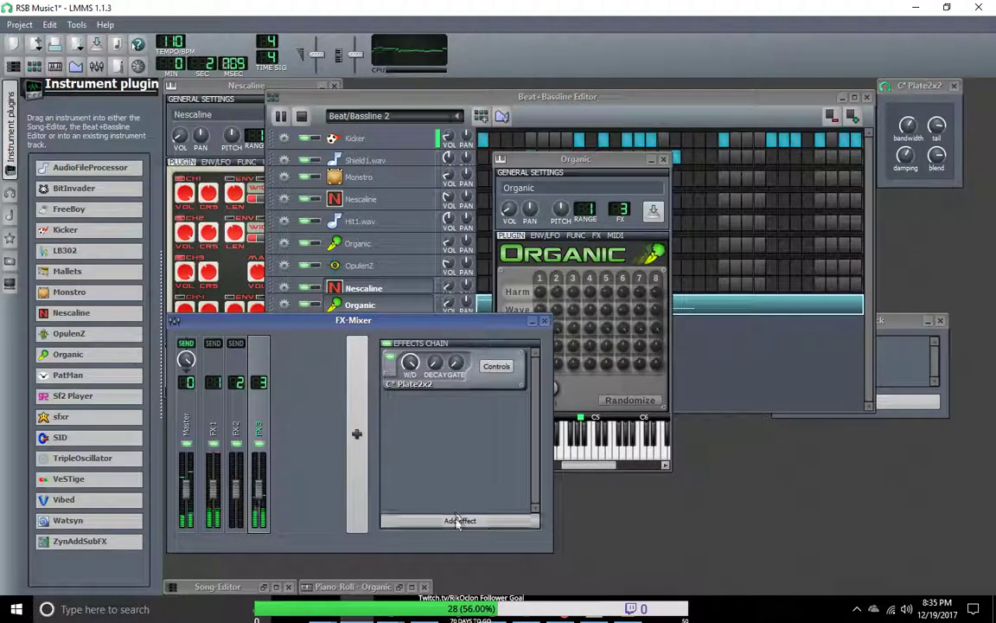
left_click_drag(687, 164, 688, 188)
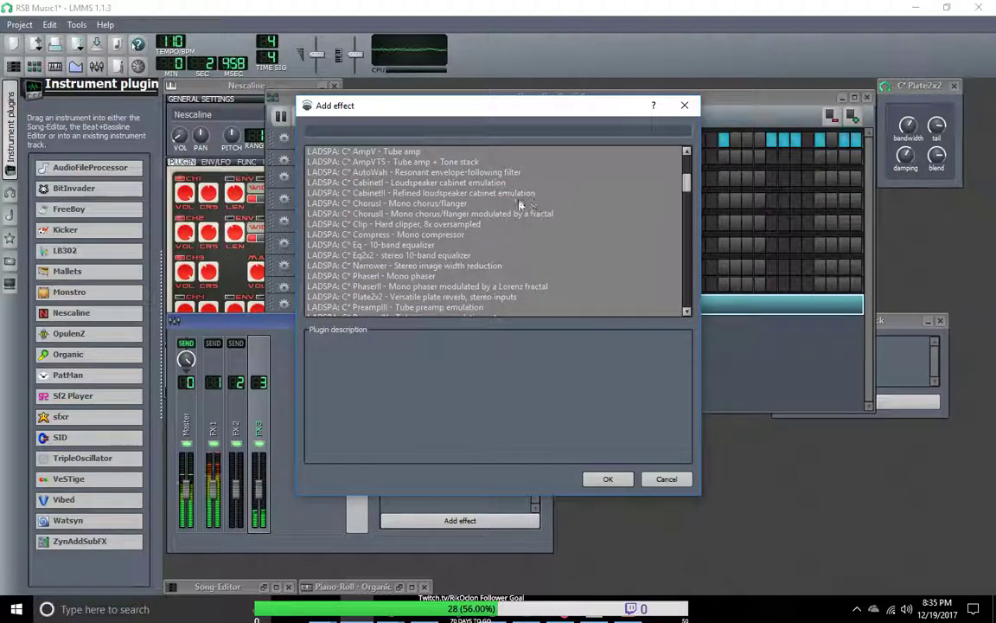
double_click(382, 204)
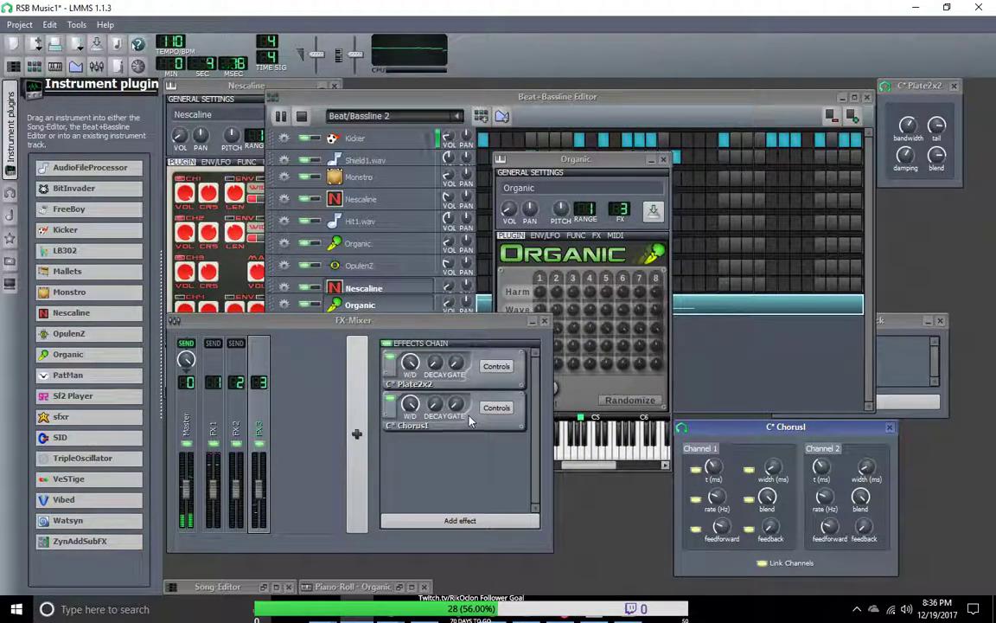
left_click(497, 408)
left_click(496, 407)
left_click_drag(692, 384, 618, 272)
Adjust the ChorusI feedback, feedforward, rate, delay time and width for Channel 1 with the channels linked.
left_click_drag(633, 373, 600, 384)
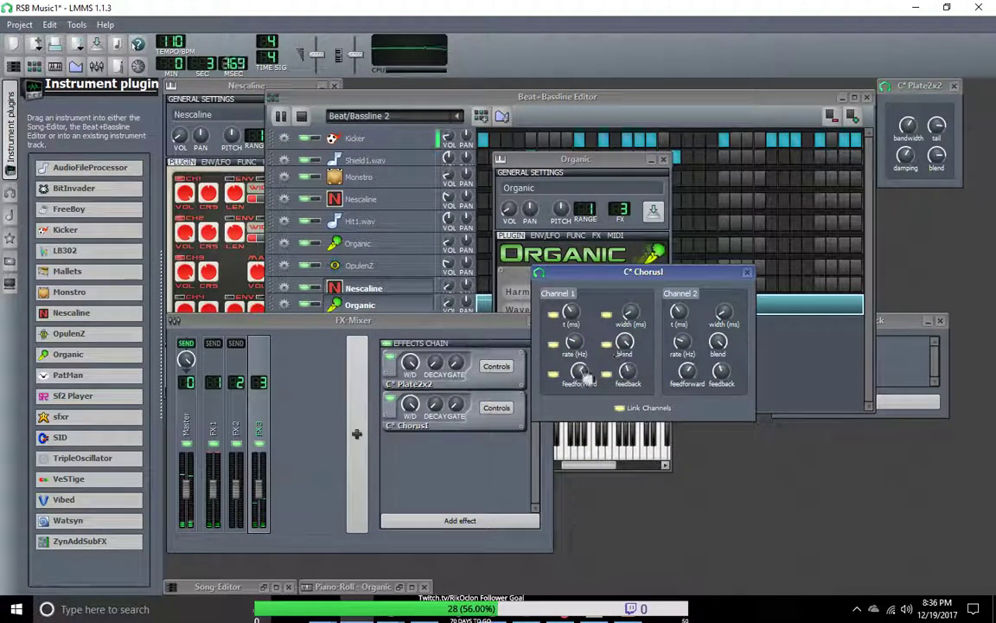
left_click_drag(573, 342, 573, 359)
left_click_drag(571, 313, 571, 299)
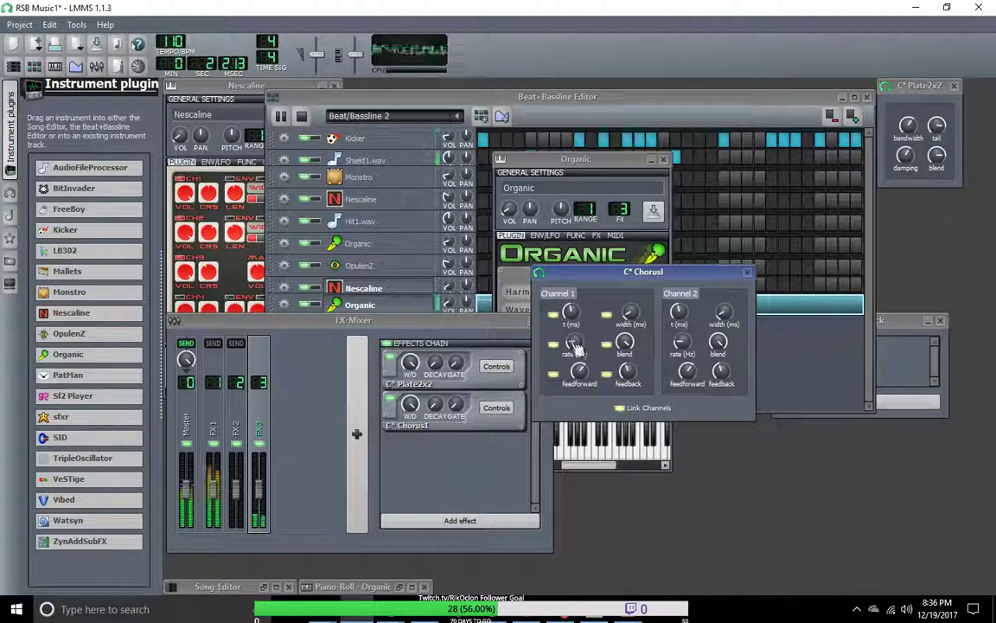
left_click_drag(625, 342, 632, 315)
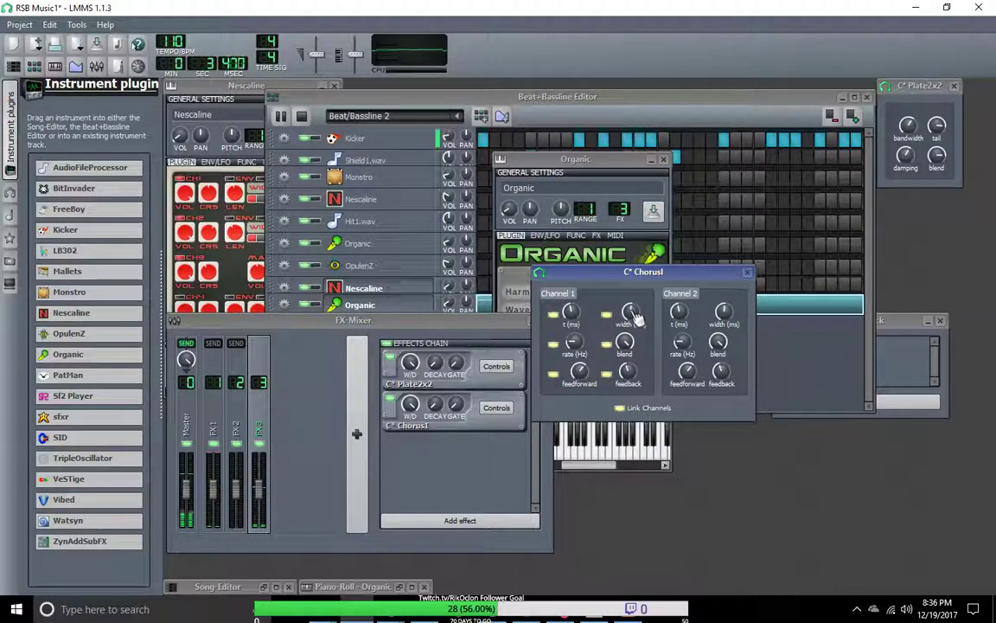
left_click_drag(636, 318, 632, 312)
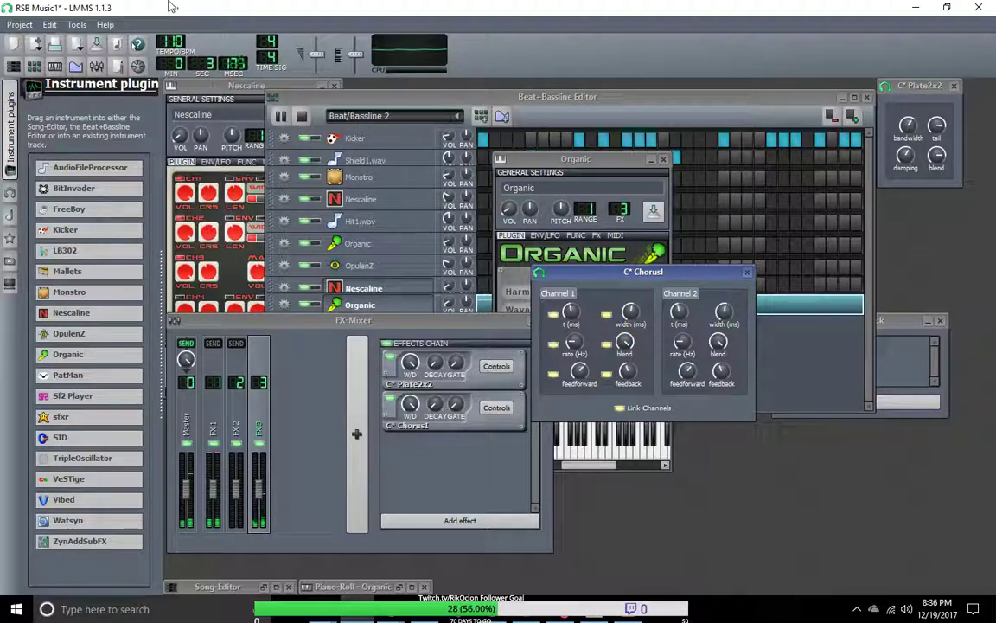
Raise the tempo to 220 BPM, uncover the step grid and move the second Shield1.wav hit from step 17 to step 21.
left_click_drag(157, 48, 157, 7)
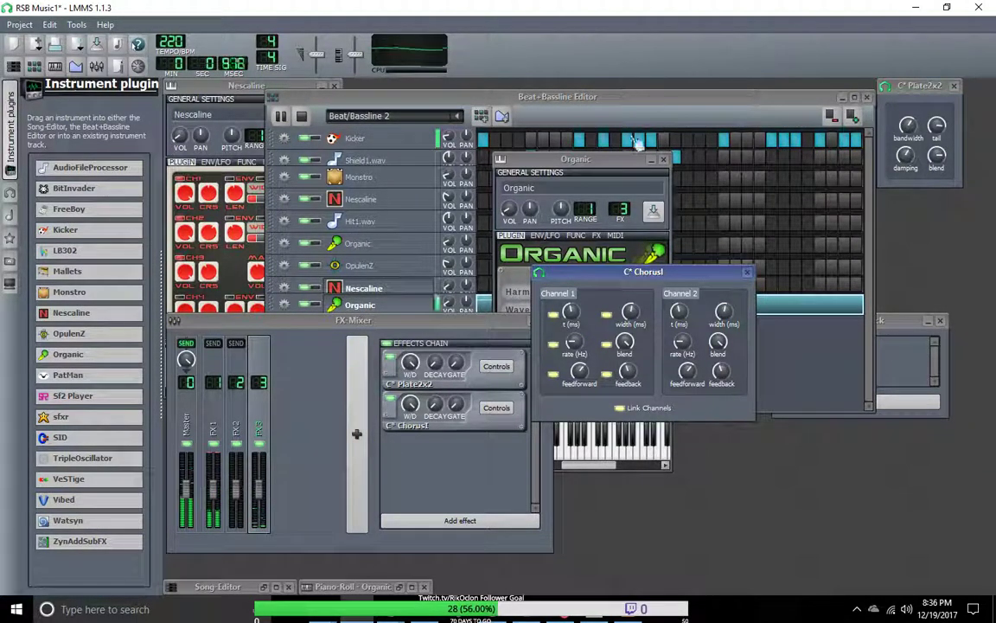
left_click_drag(621, 169, 647, 391)
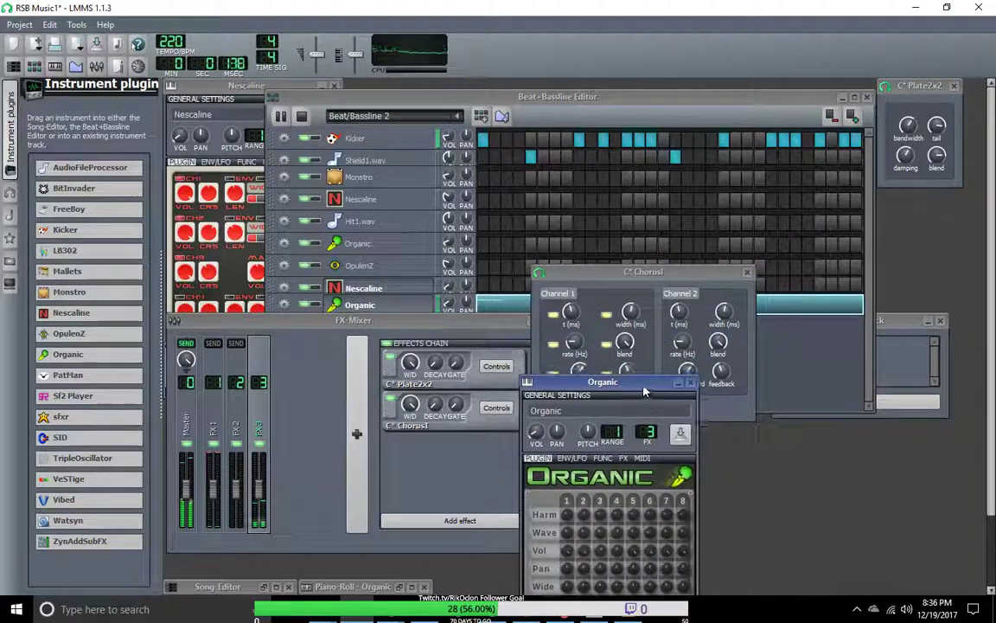
left_click(678, 160)
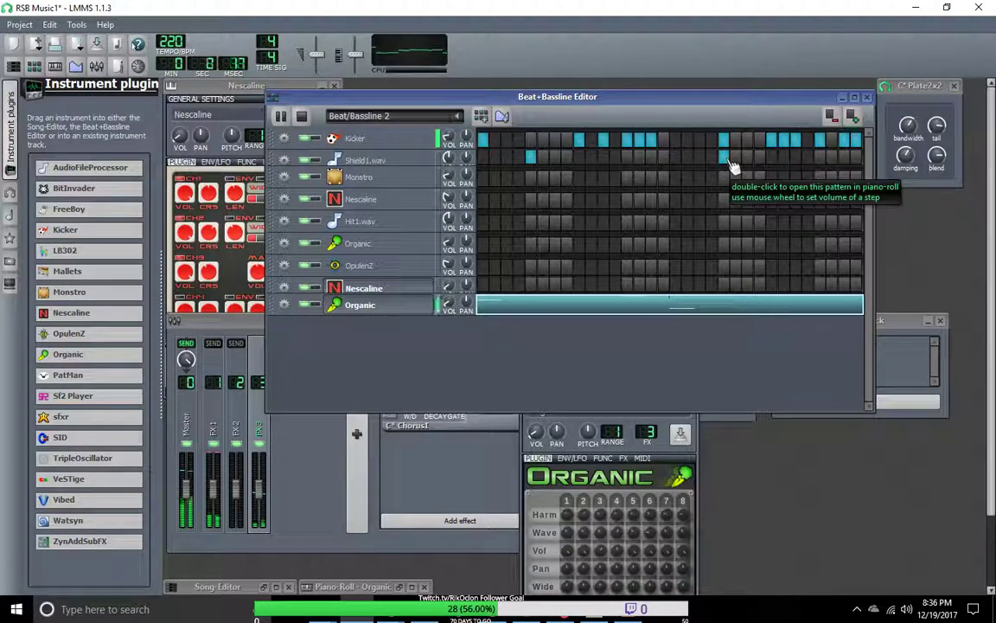
Compare the patterns of Beat/Bassline 1 and Beat/Bassline 0, ending on Beat/Bassline 2.
left_click(406, 116)
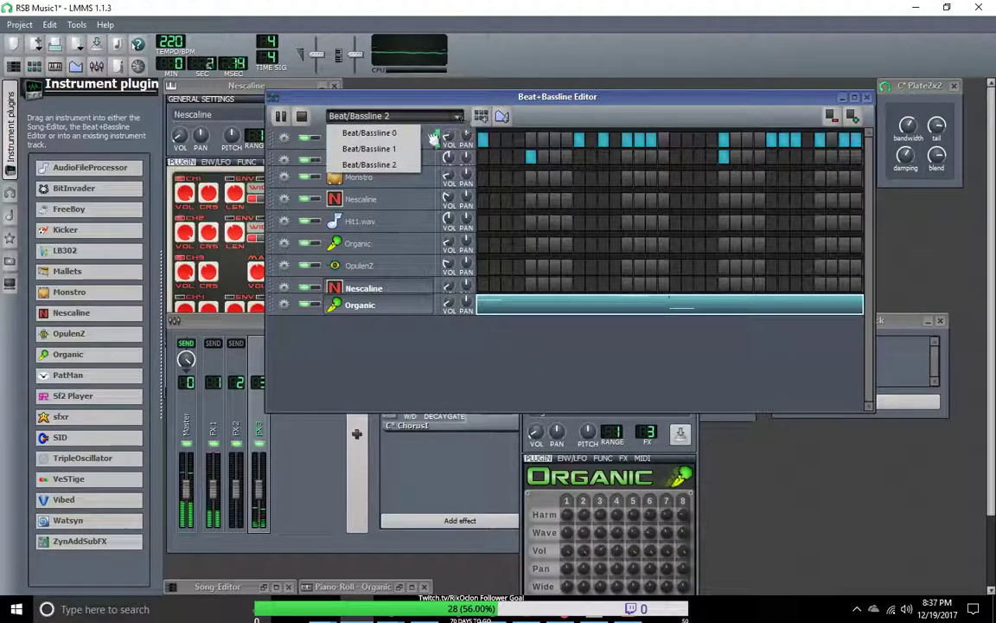
left_click(359, 133)
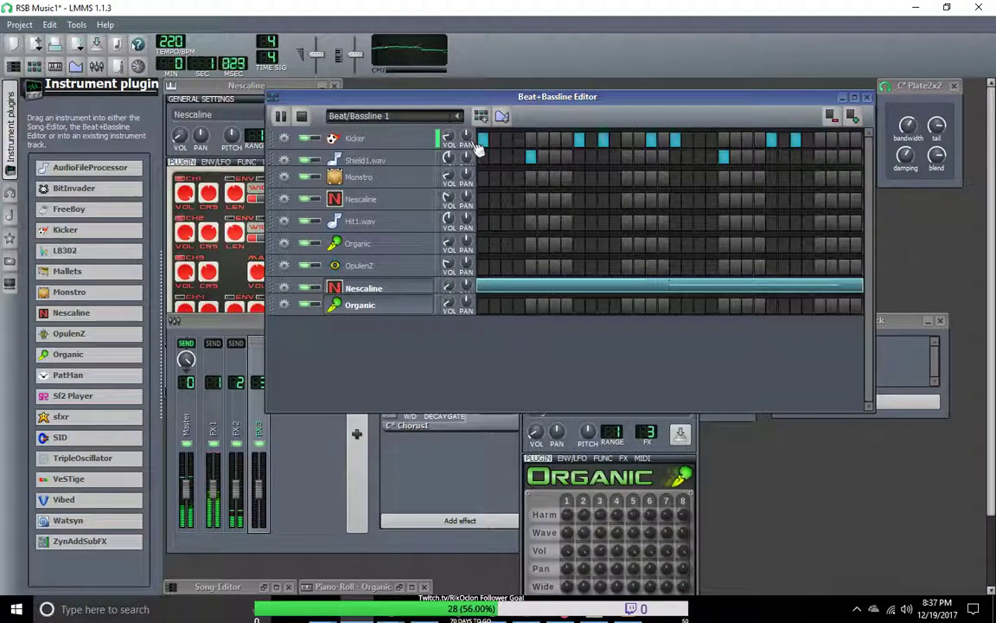
left_click(419, 116)
left_click(363, 132)
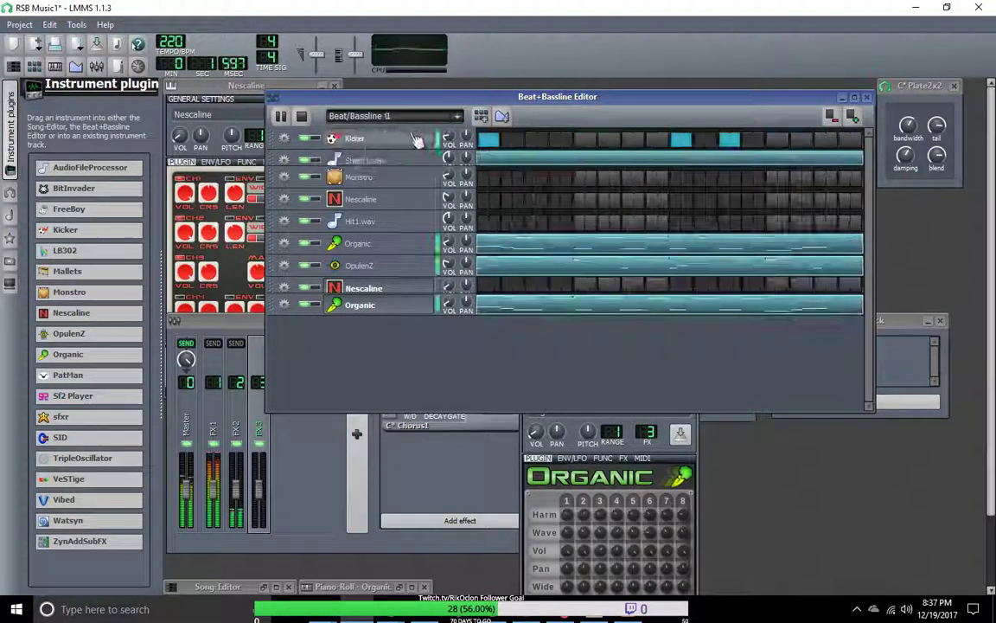
left_click(462, 118)
left_click(364, 159)
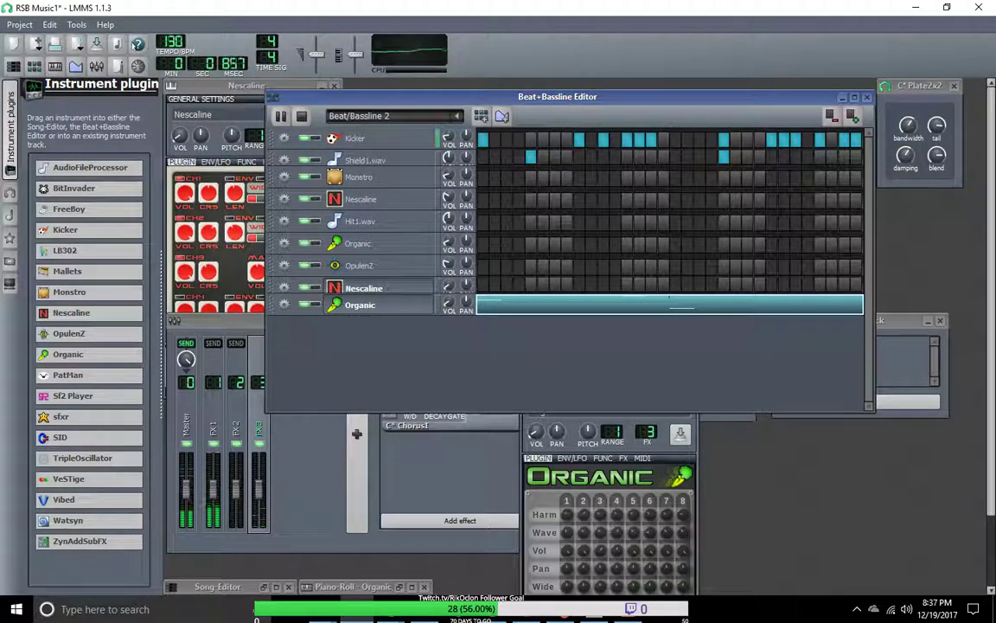
Set the tempo to 110 BPM and move the Organic window over the Beat+Bassline Editor.
mouse_move(172, 47)
left_mouse_down()
mouse_move(171, 39)
mouse_move(171, 49)
left_mouse_up()
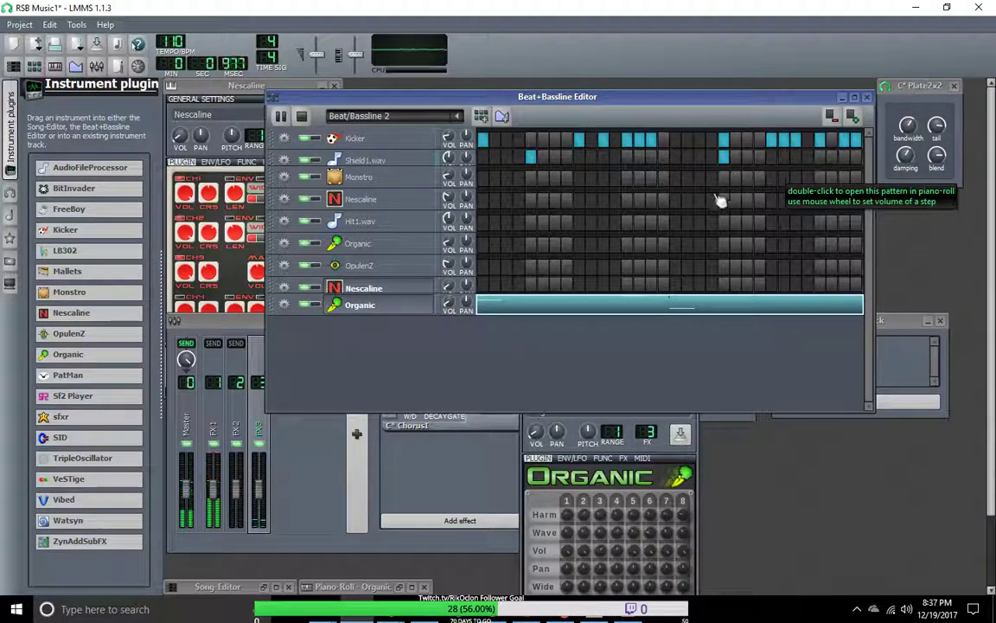
left_click(606, 421)
left_click_drag(575, 380, 558, 129)
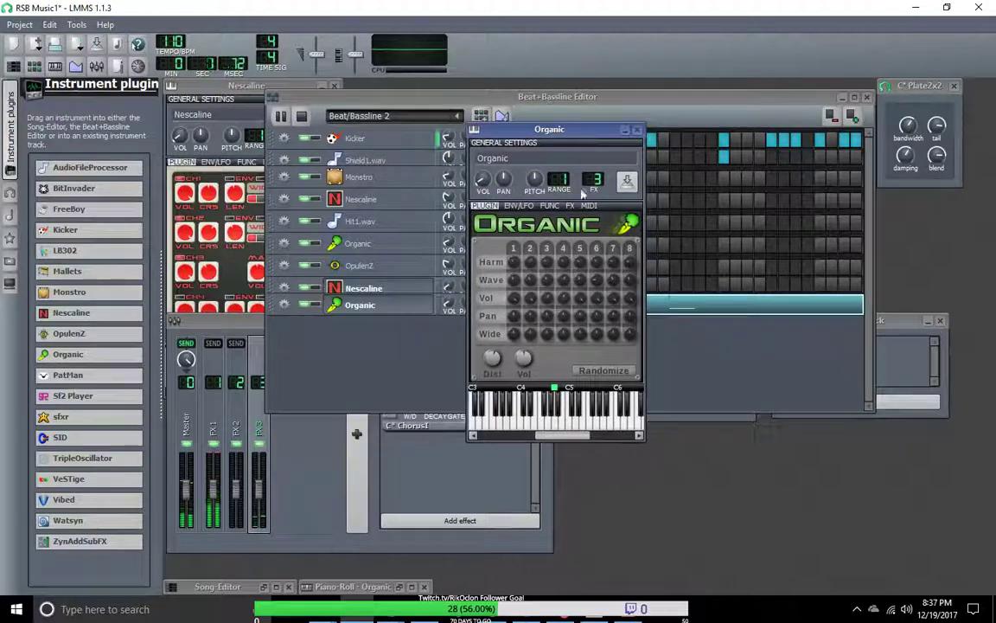
Set the Organic waveforms to Saw wave for oscillator 1 and Square wave for oscillators 2, 5 and 6.
left_click(514, 297)
left_click_drag(514, 298, 519, 300)
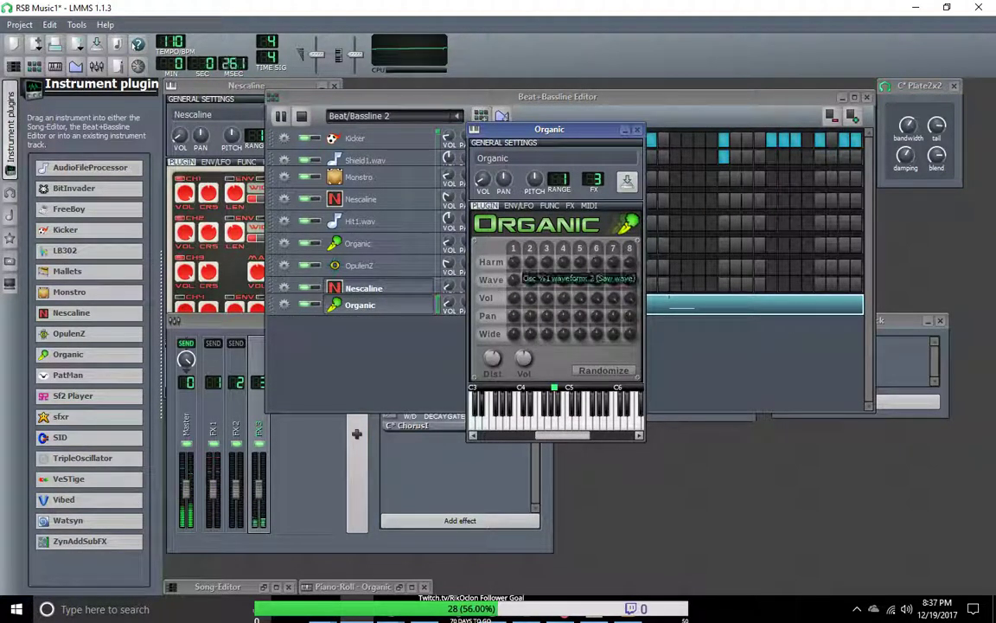
left_click(530, 279)
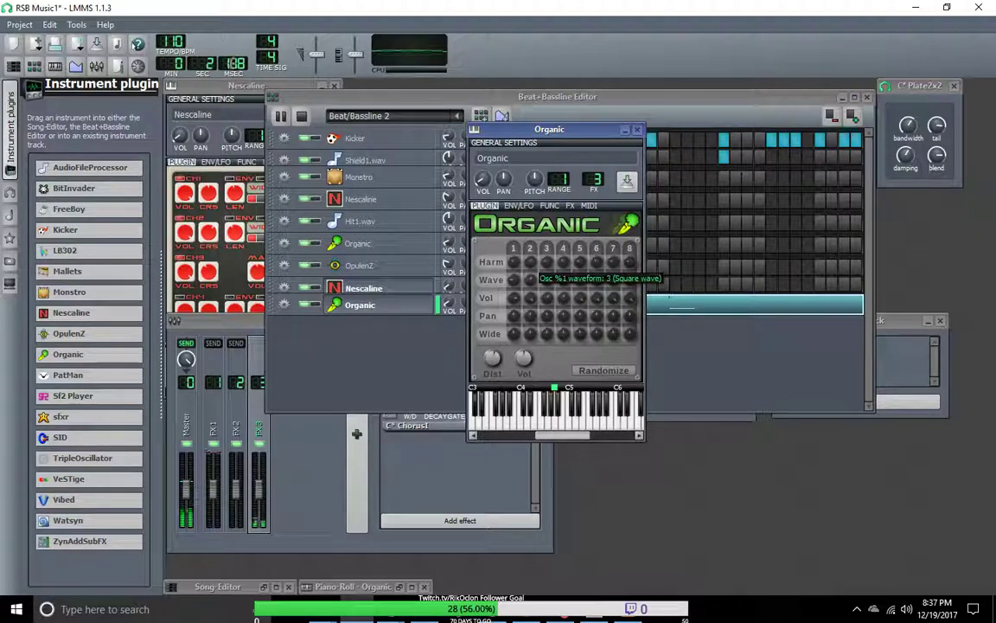
left_click(564, 279)
left_click(579, 279)
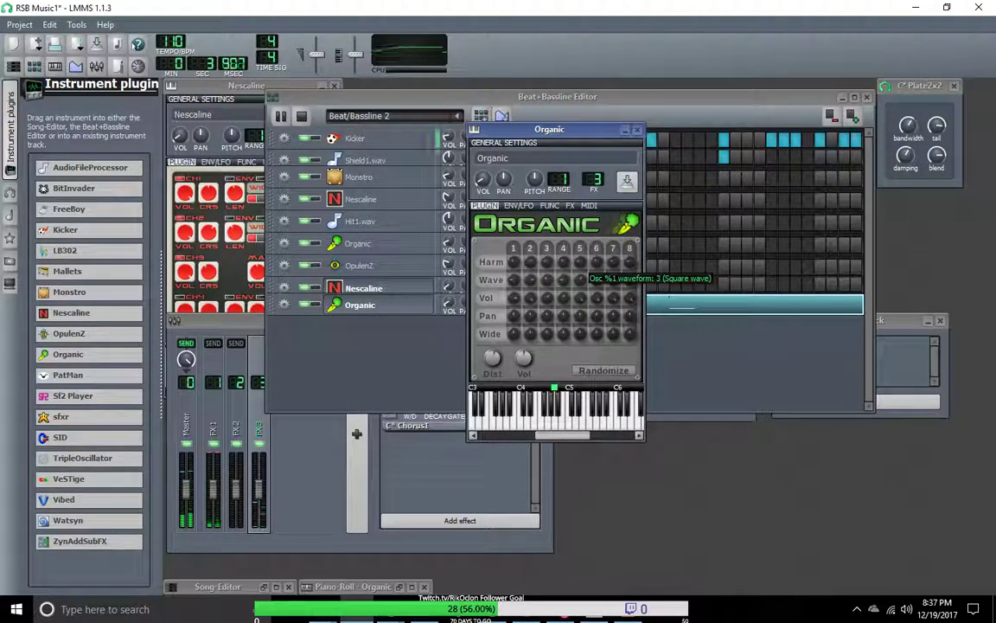
left_click(613, 280)
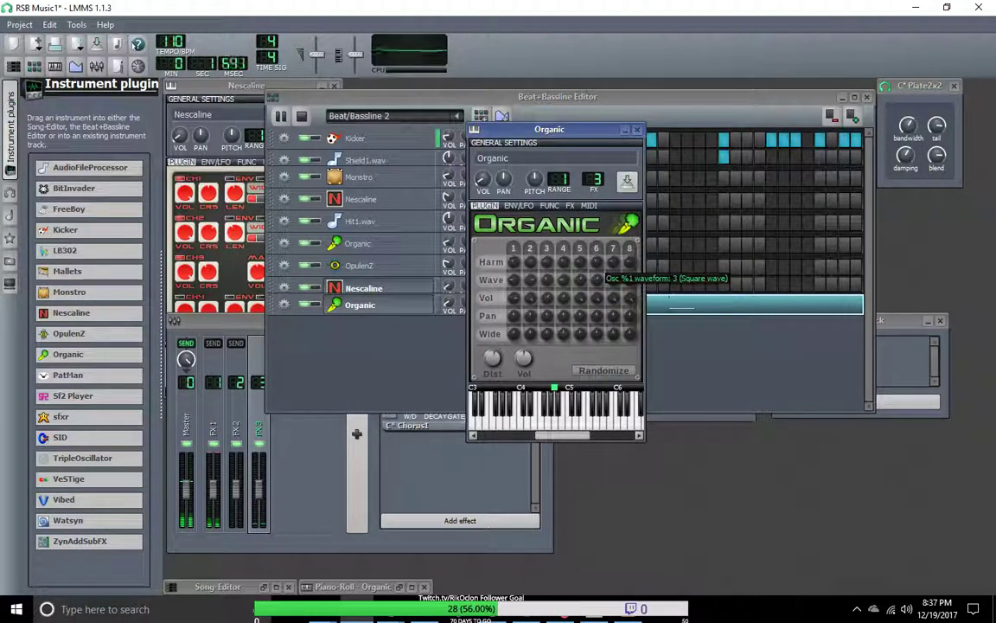
left_click_drag(613, 279, 600, 299)
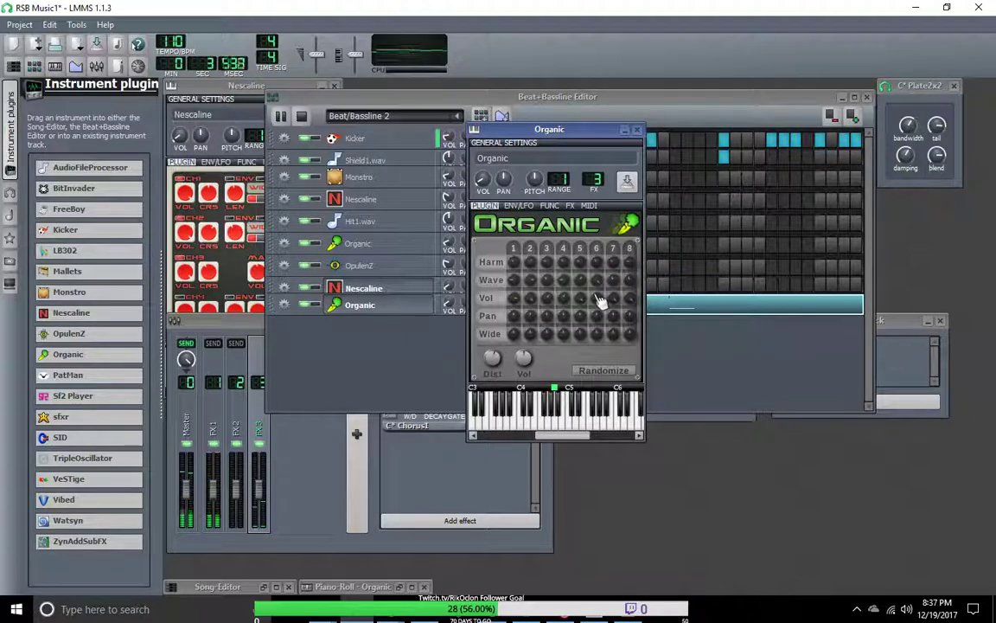
Try harmonics 13 (12th harmonic) and 3 (2nd harmonic) on Organic's oscillator 6 and adjust the distortion.
left_click(599, 266)
left_click_drag(613, 262, 612, 259)
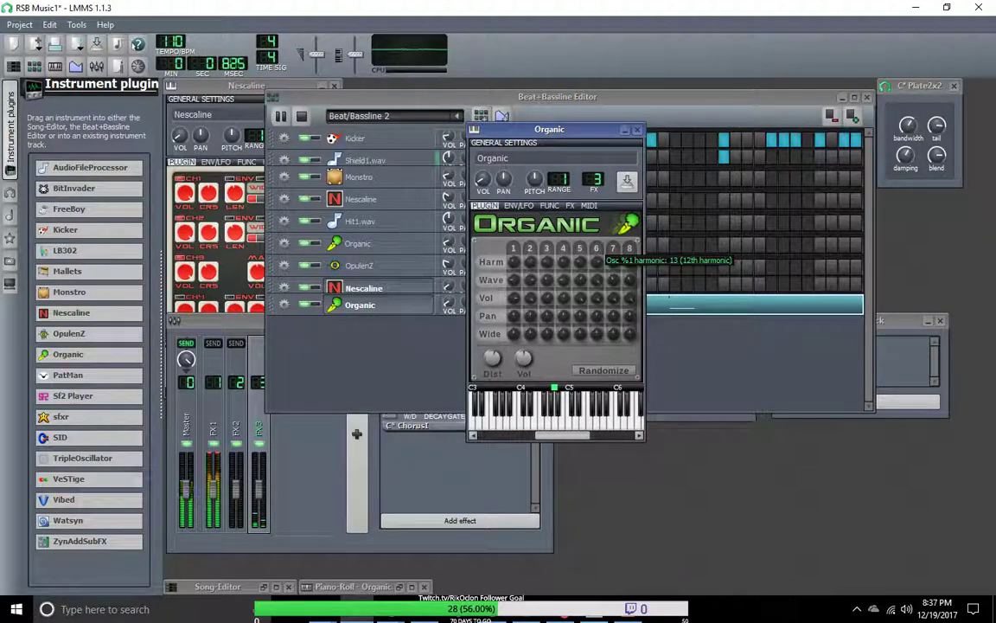
left_click_drag(612, 260, 612, 258)
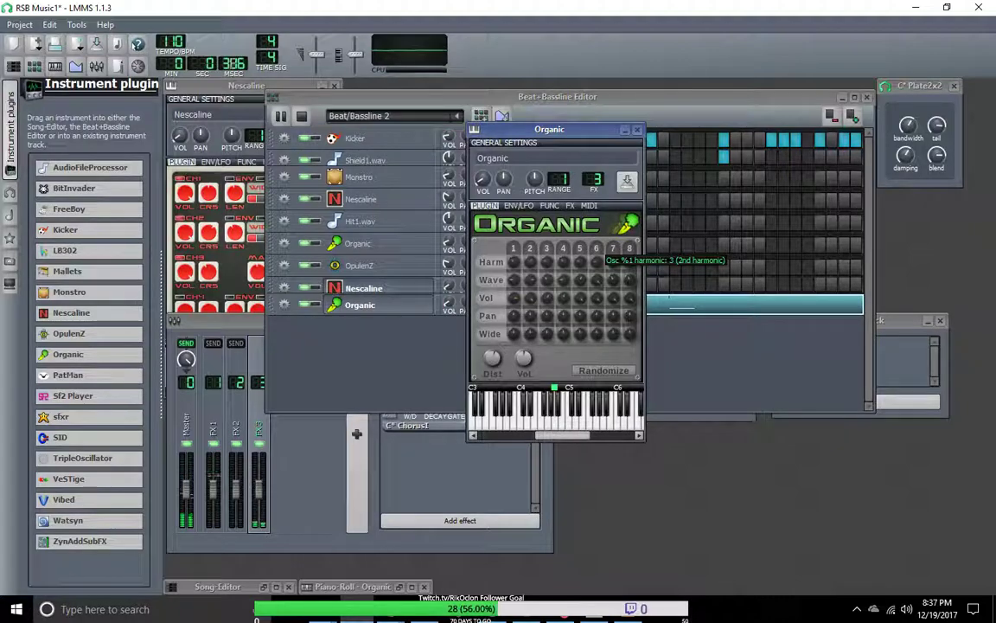
left_click_drag(613, 258, 612, 259)
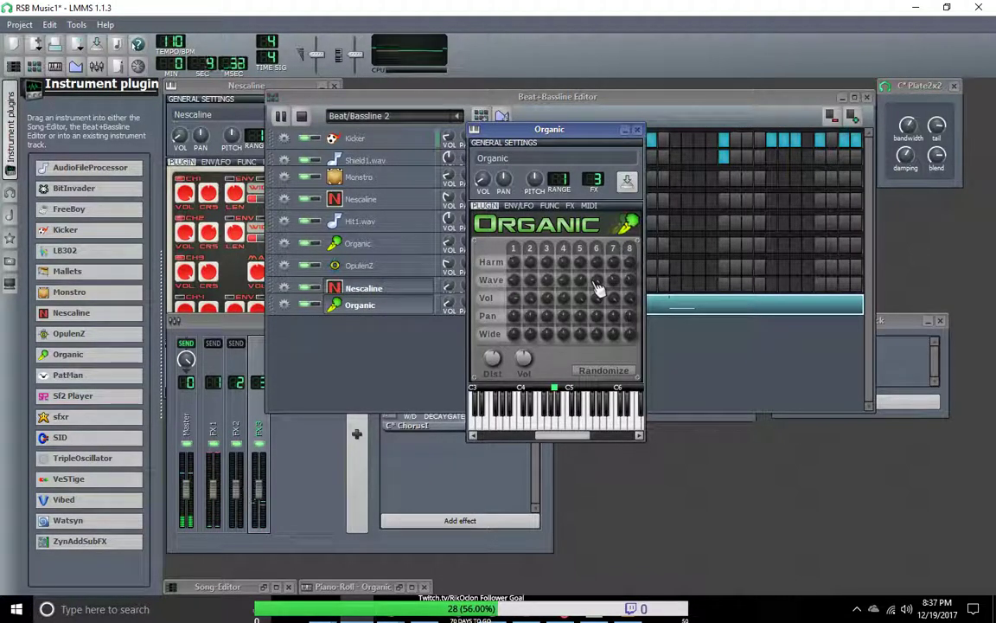
left_click_drag(493, 360, 500, 368)
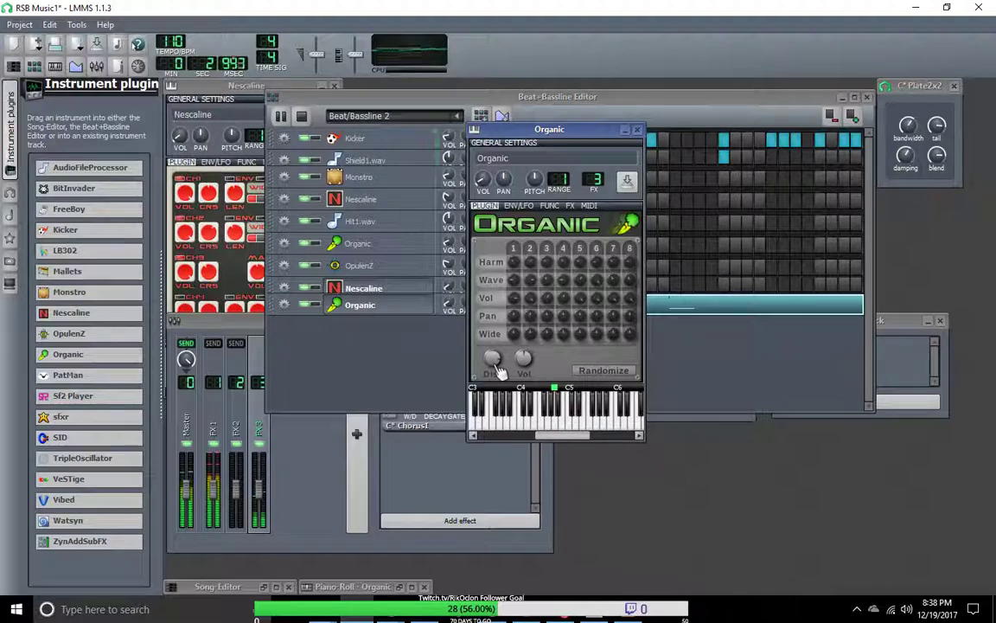
Try different waveforms, including Sine wave, on Organic's oscillator 6 and readjust its harmonic.
left_click(597, 280)
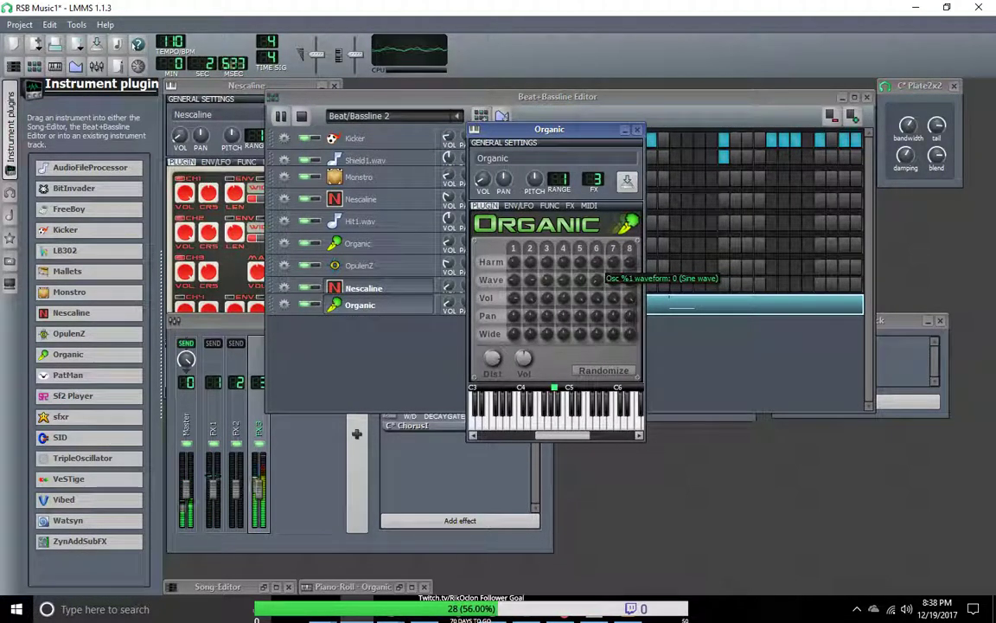
left_click_drag(597, 280, 603, 288)
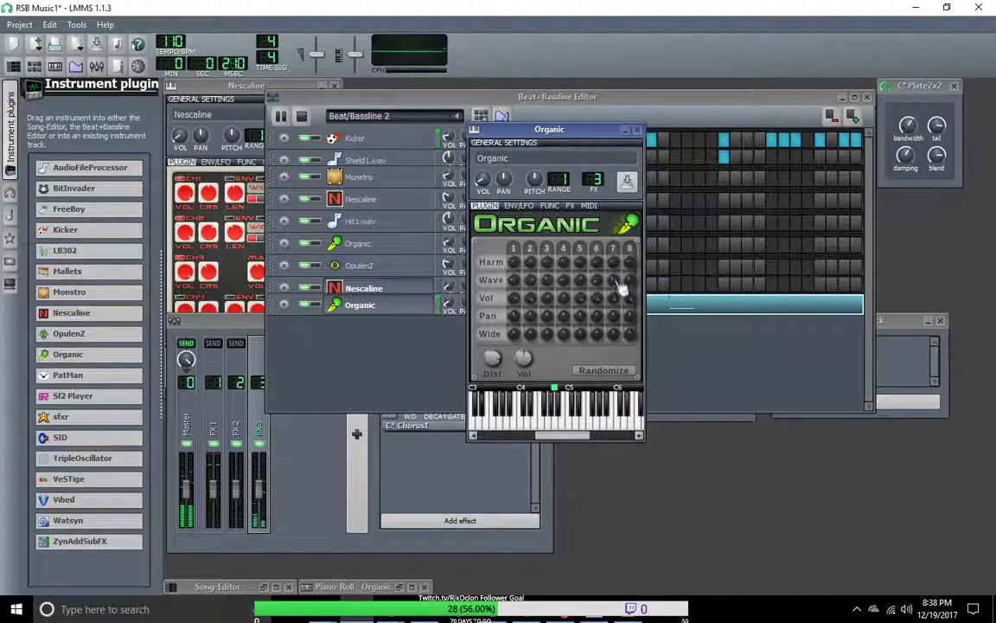
left_click(597, 280)
left_click_drag(597, 280, 596, 268)
left_click(596, 262)
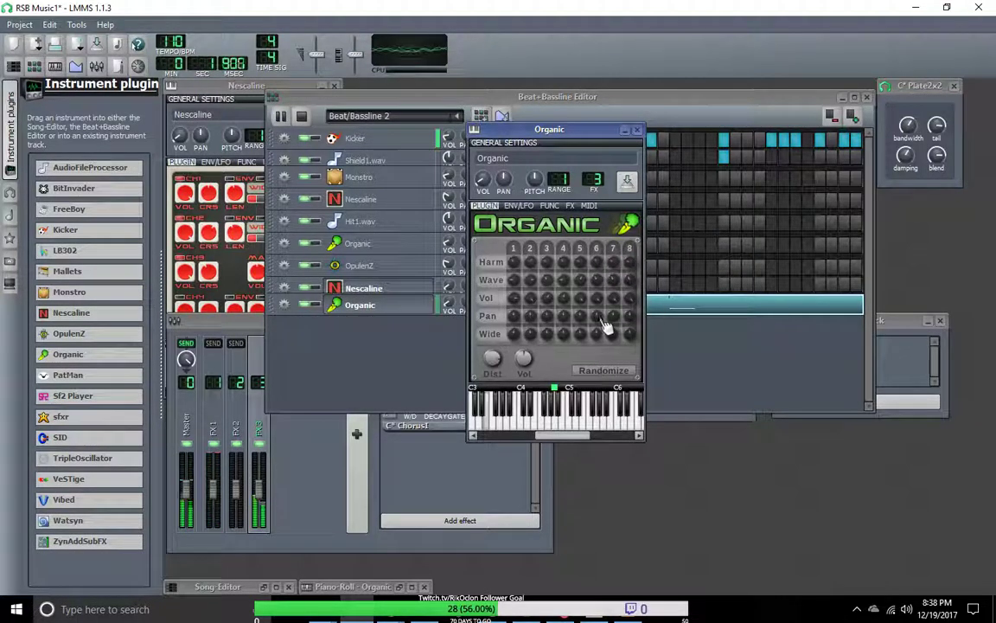
Adjust Organic's oscillator volumes, with oscillator 6 at 61% and oscillator 7 at 58%.
left_click(596, 298)
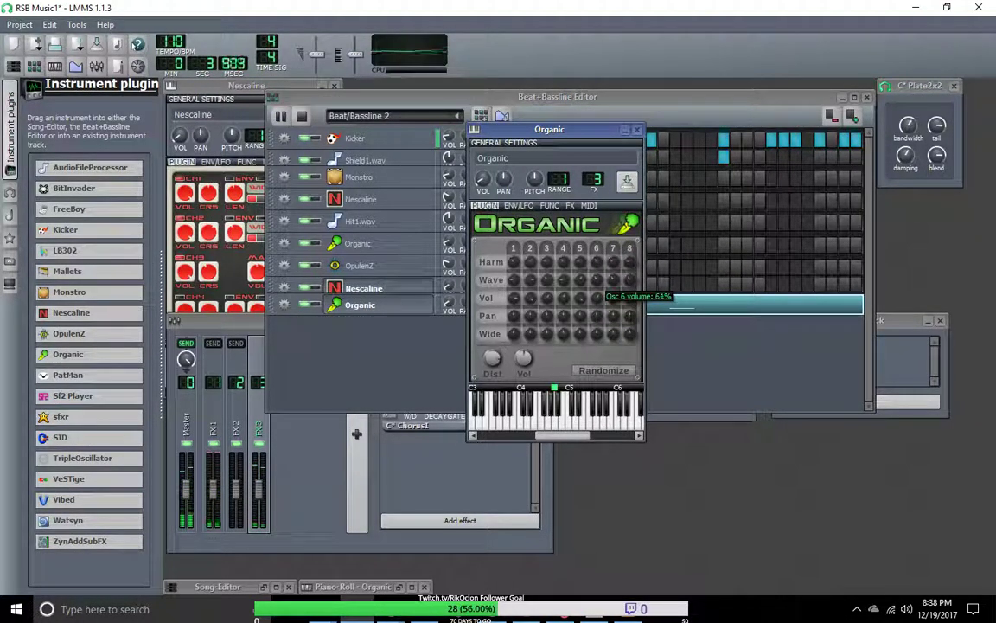
left_click(612, 297)
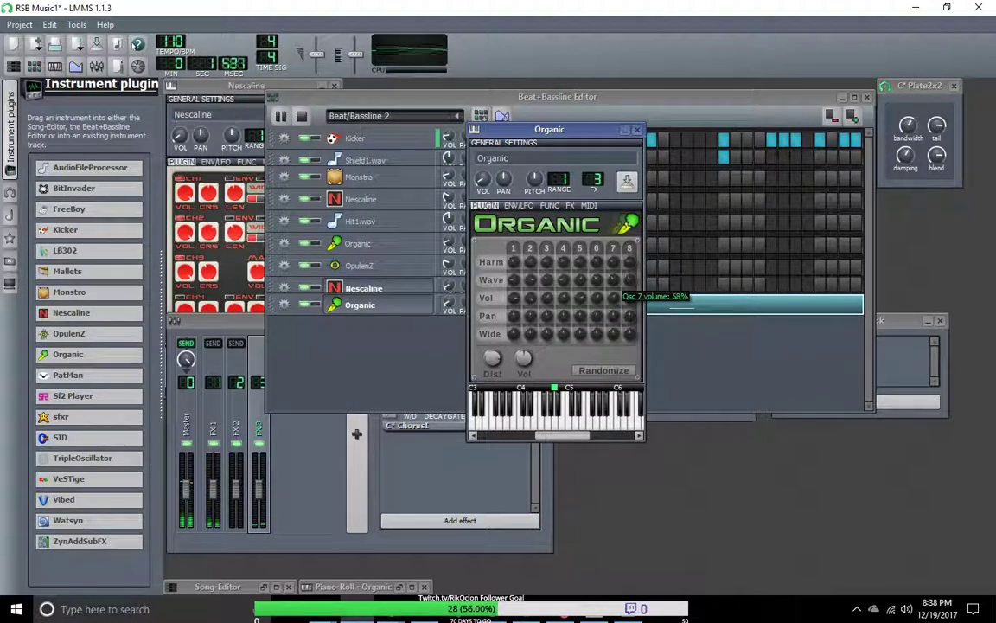
left_click(531, 300)
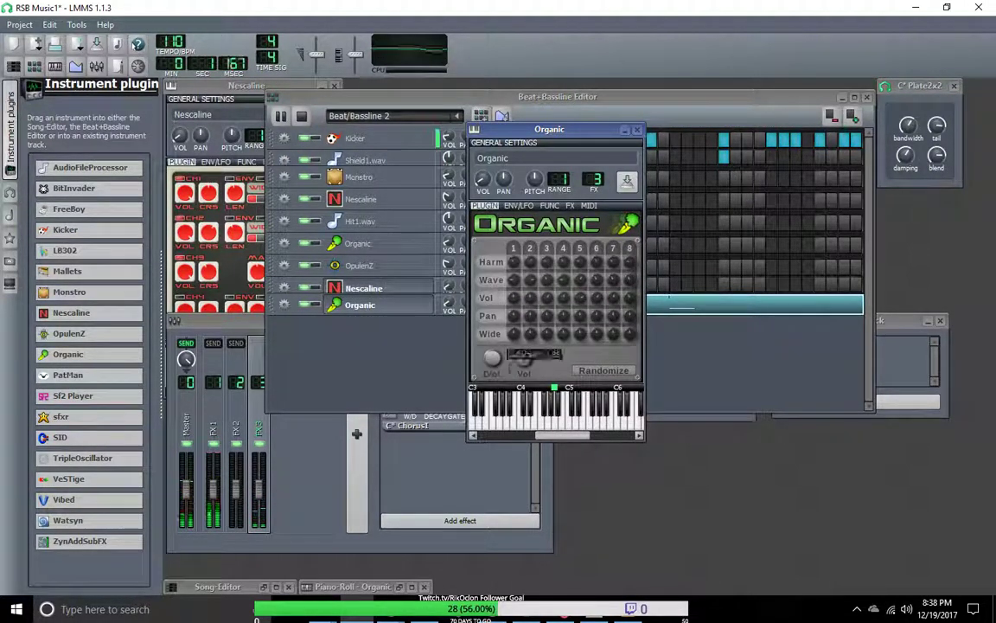
left_click(513, 316)
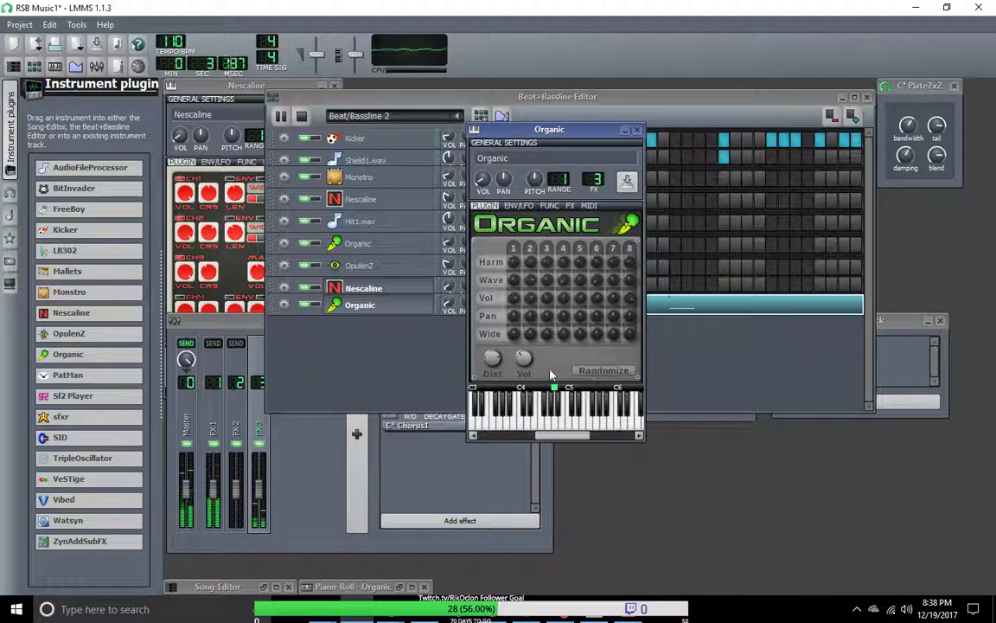
Randomize the Organic oscillator settings repeatedly to find a new sound.
left_click(591, 372)
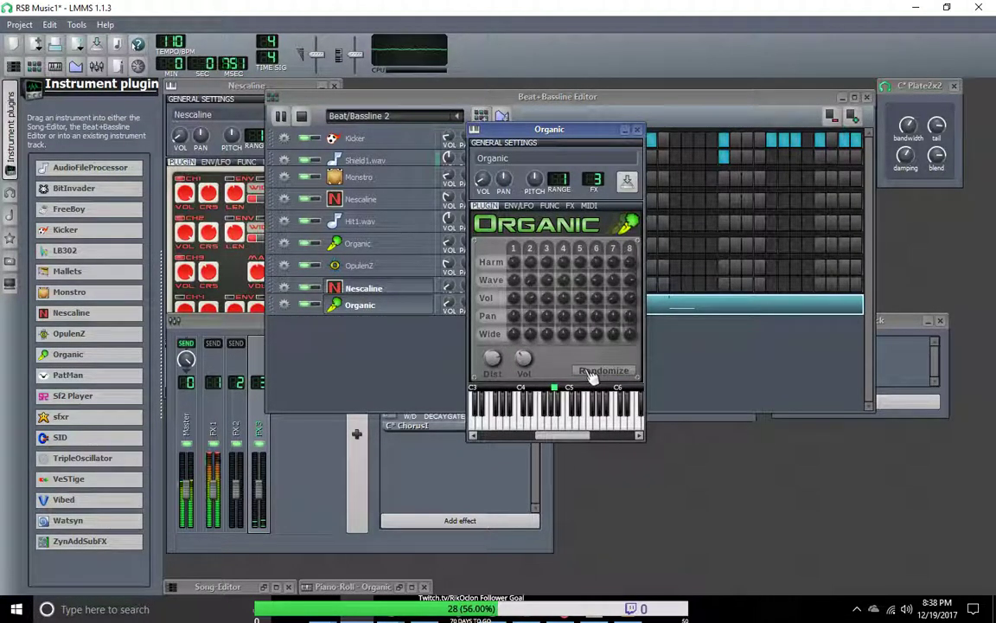
left_click(591, 372)
left_click(591, 372)
left_click(591, 372)
left_click(591, 372)
left_click(590, 372)
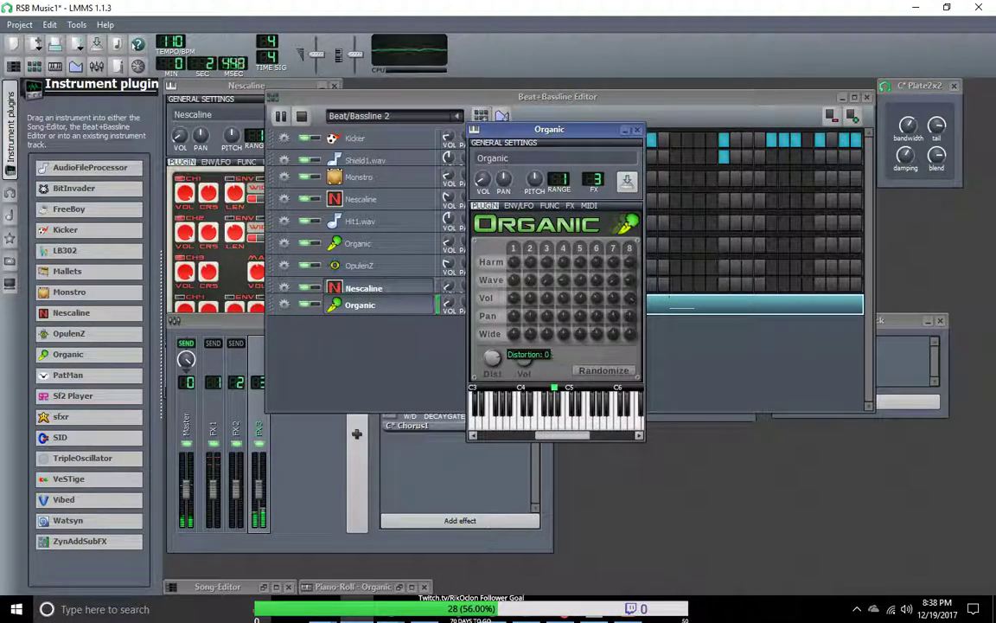
left_click(607, 373)
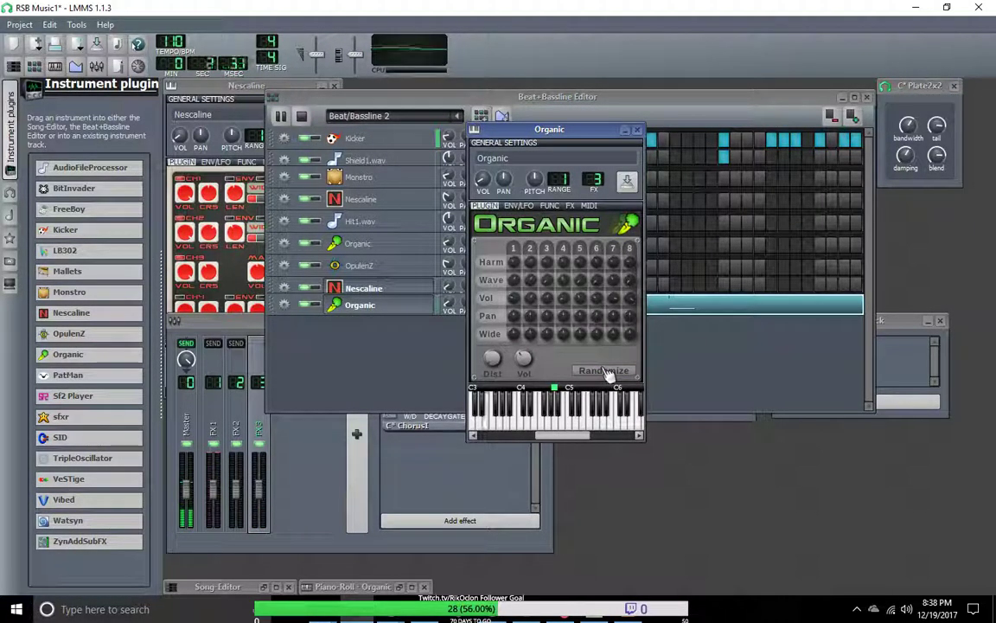
left_click(607, 372)
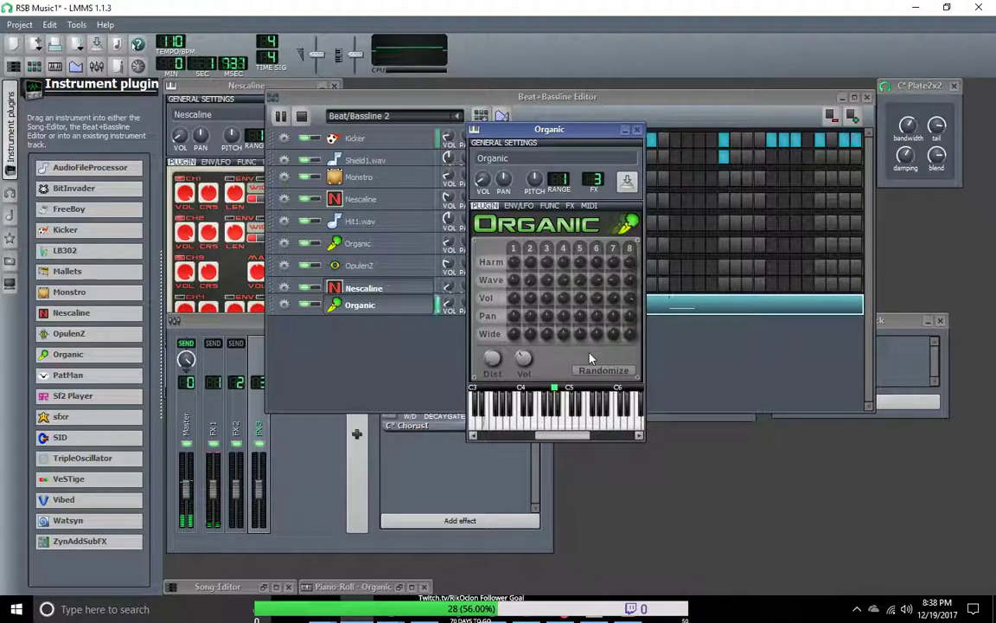
left_click(597, 372)
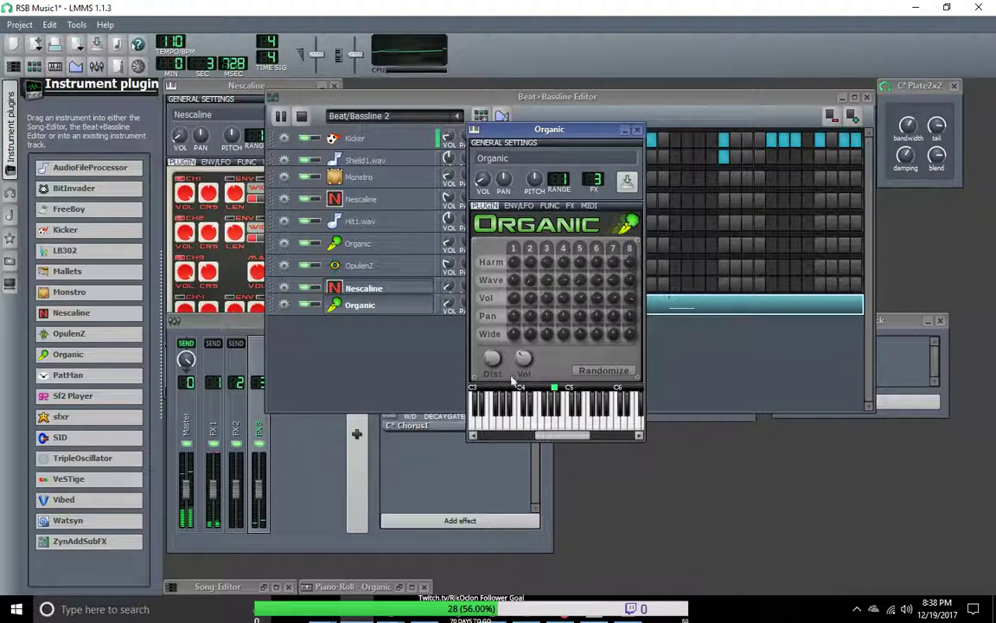
Set Organic's distortion to about 0.56.
left_click(492, 357)
left_click_drag(491, 357, 500, 372)
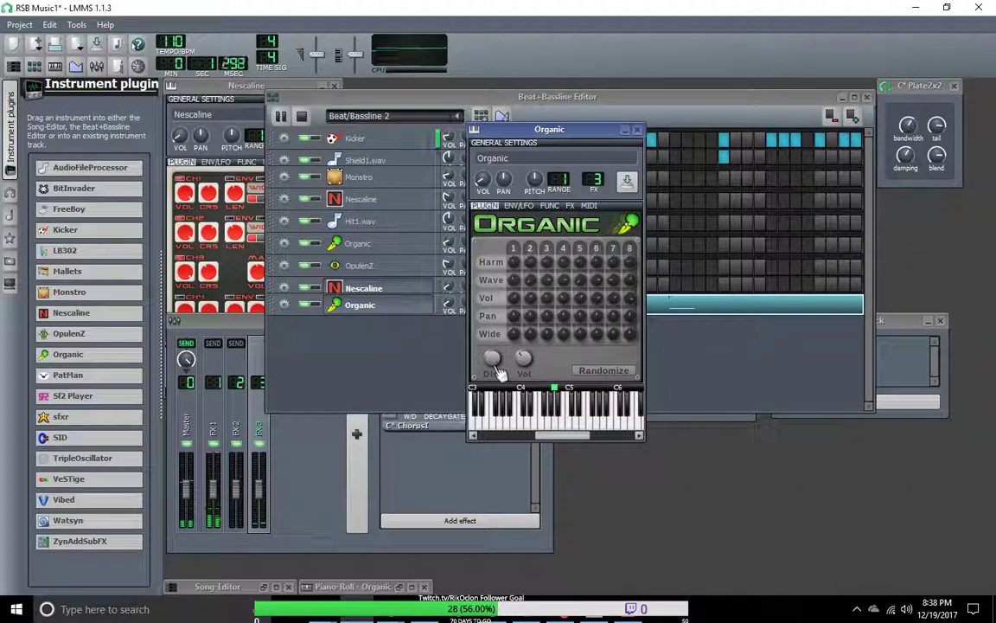
left_click(498, 366)
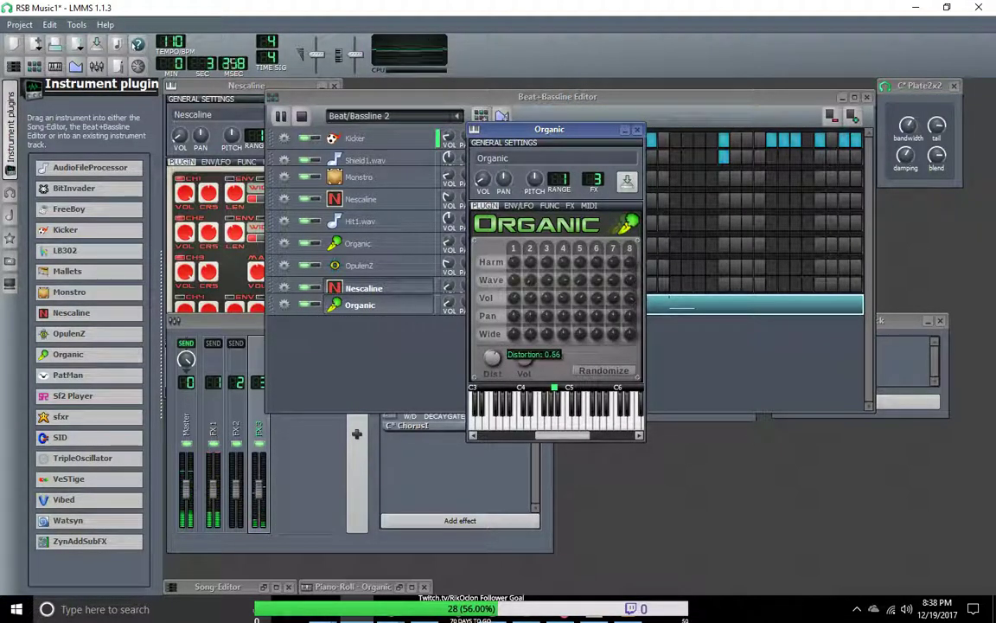
left_click(498, 367)
left_click(496, 367)
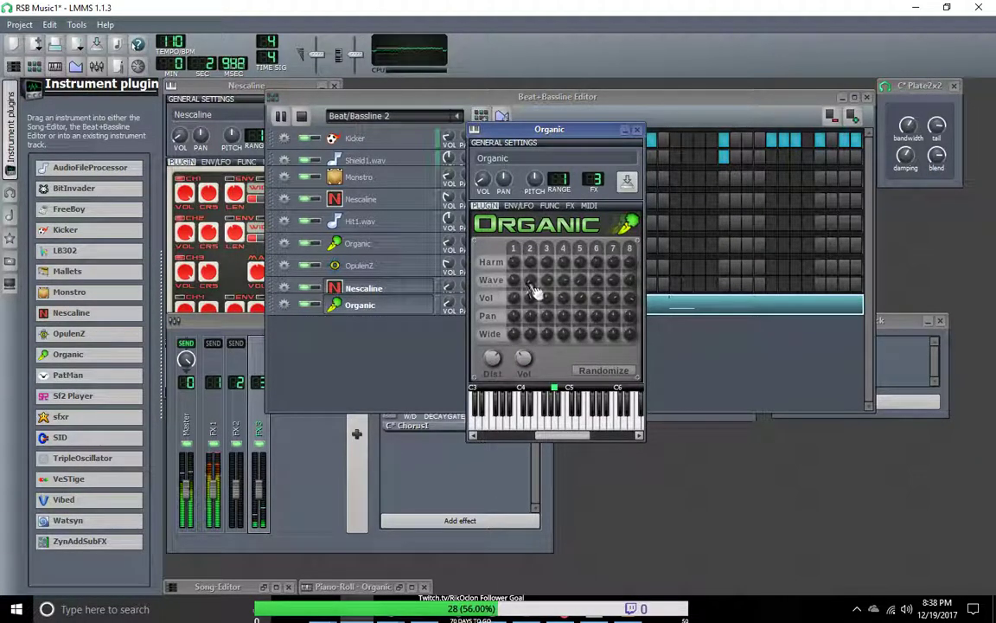
Put the Organic instrument window away and mute the lower Organic track in the Beat+Bassline Editor.
left_click(637, 130)
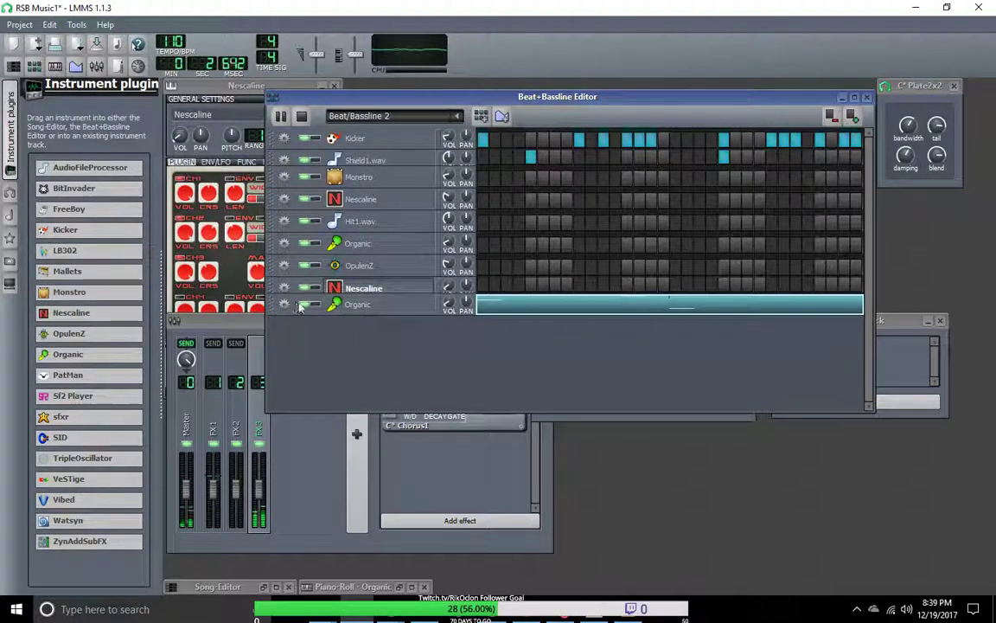
left_click(357, 304)
left_click(371, 304)
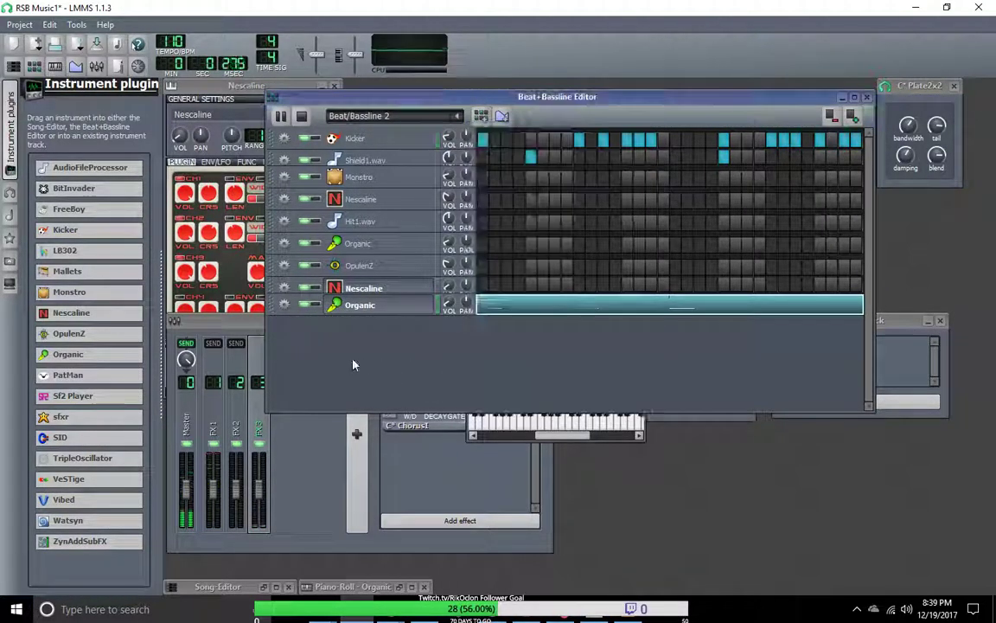
left_click(309, 304)
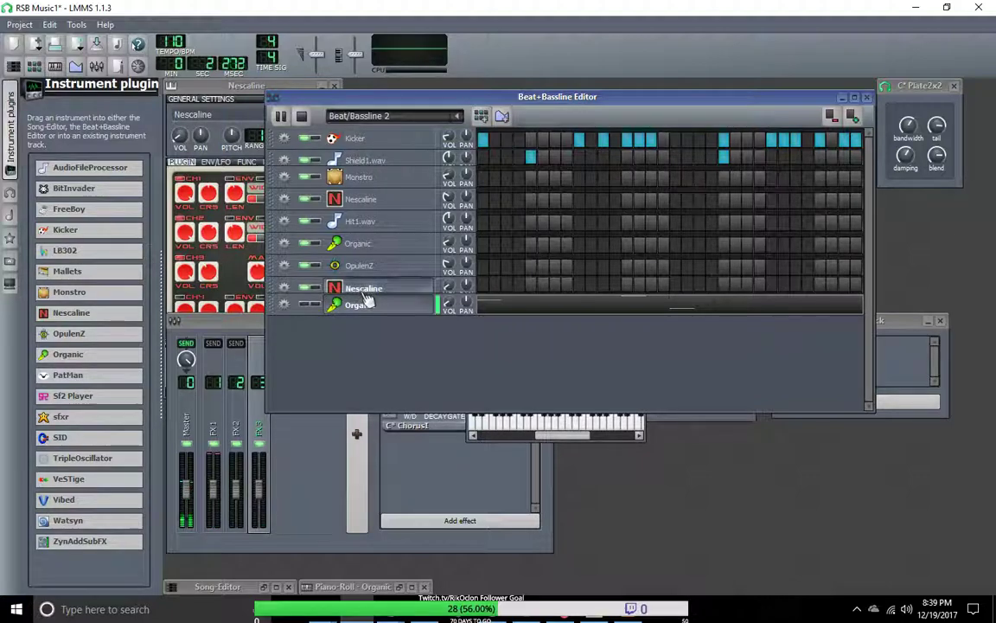
Examine the lower Nescaline track's MIDI input options and instrument settings, and put its window away.
left_click(364, 288)
left_click(284, 287)
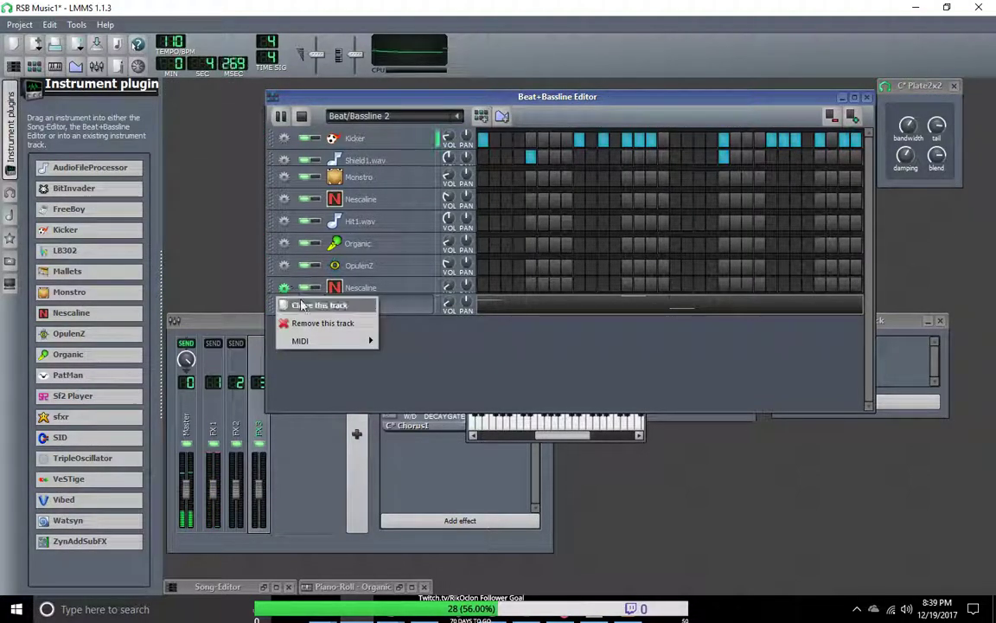
mouse_move(306, 342)
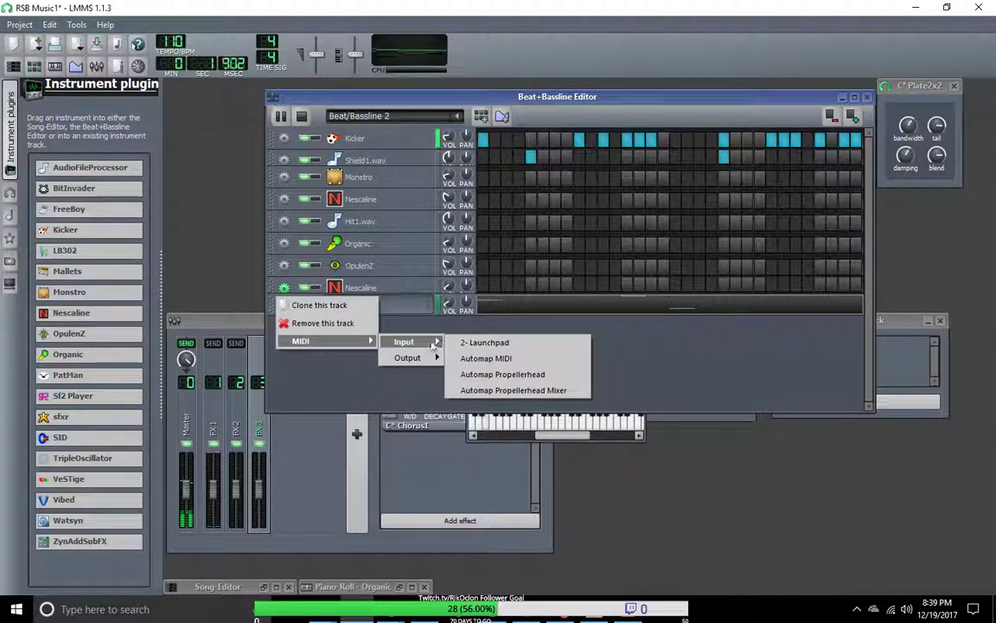
left_click(327, 382)
left_click(363, 289)
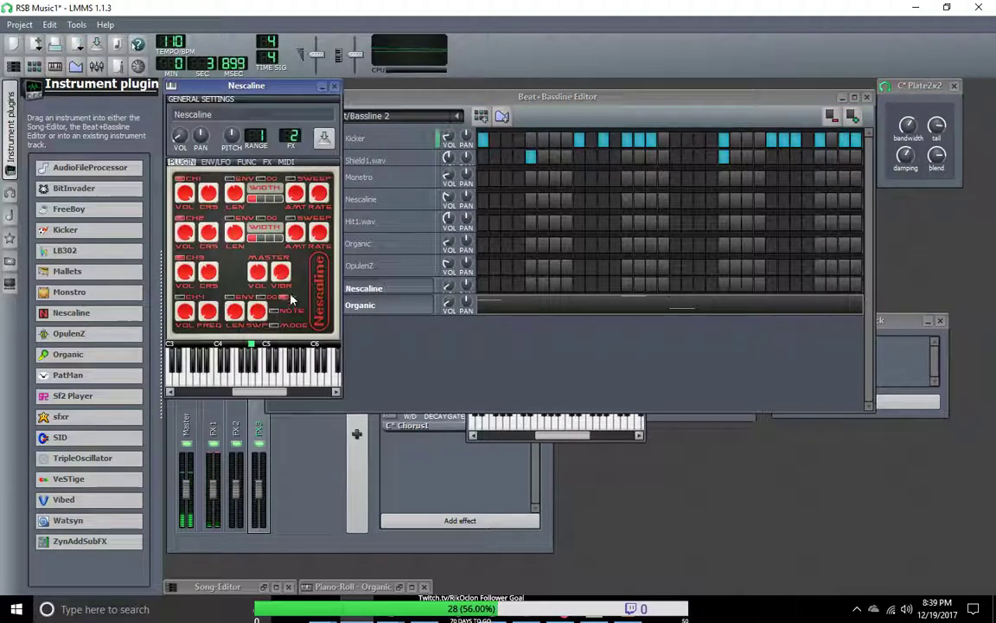
left_click(334, 86)
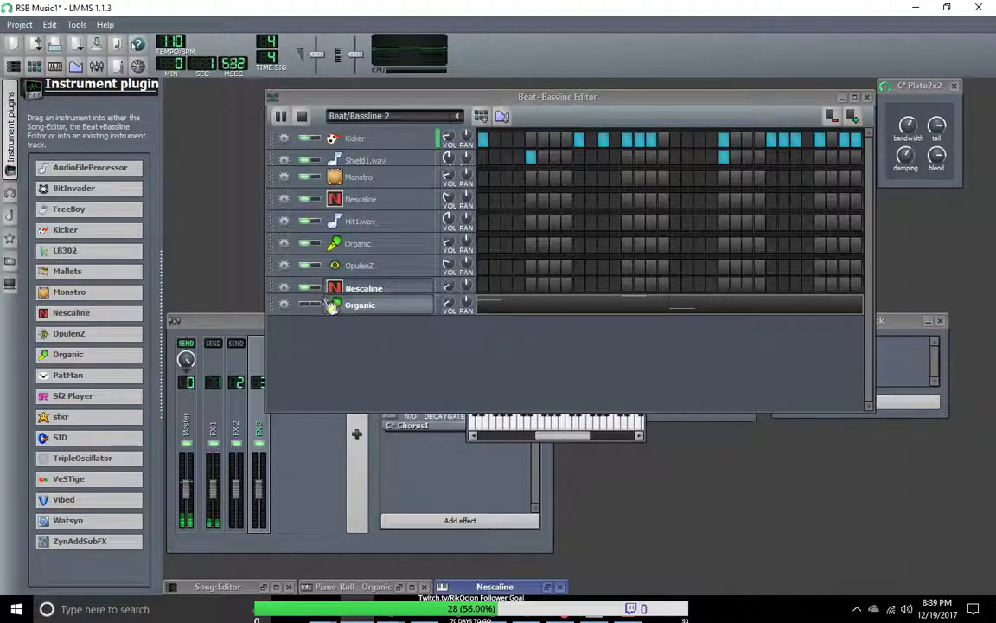
Clone the lower Nescaline track and place the clone's instrument window over the Beat+Bassline Editor.
left_click(284, 288)
left_click(303, 305)
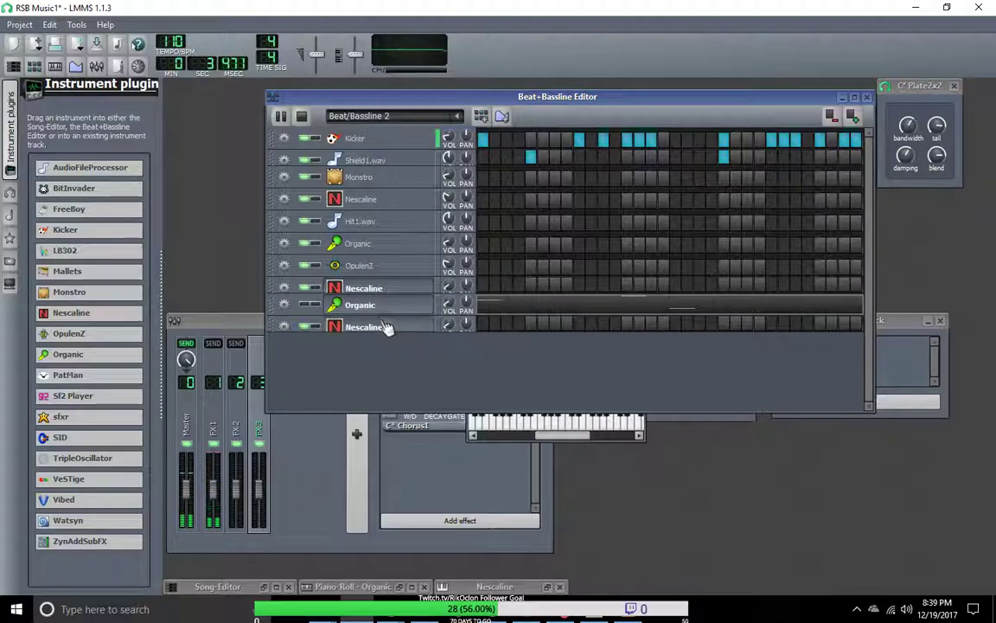
left_click(383, 328)
left_click_drag(885, 294, 553, 213)
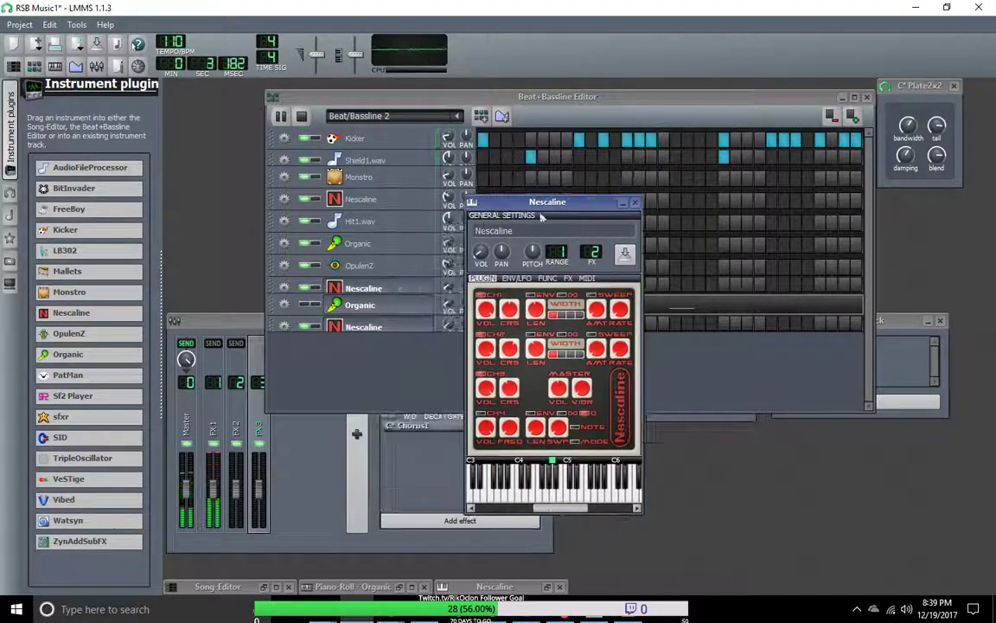
Choose a MIDI connection for the cloned Nescaline track.
left_click(283, 304)
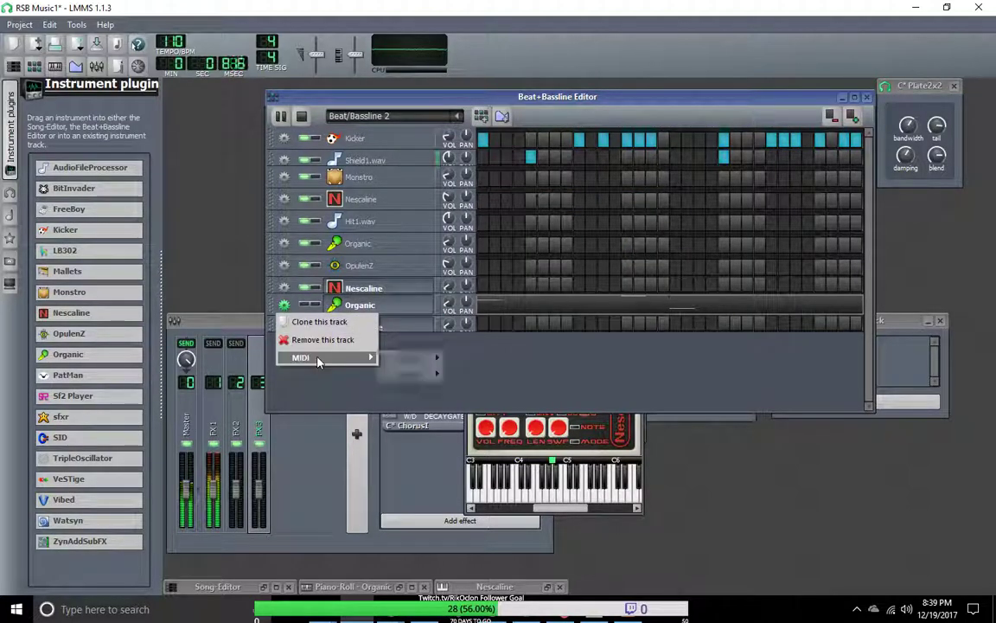
left_click(284, 327)
left_click(284, 326)
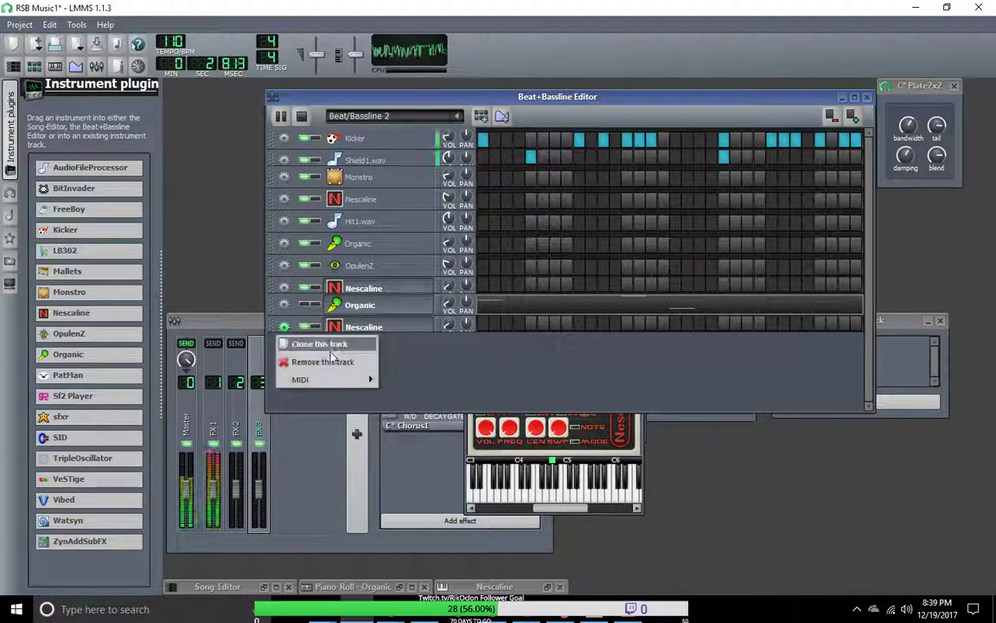
mouse_move(351, 379)
mouse_move(404, 393)
left_click(517, 393)
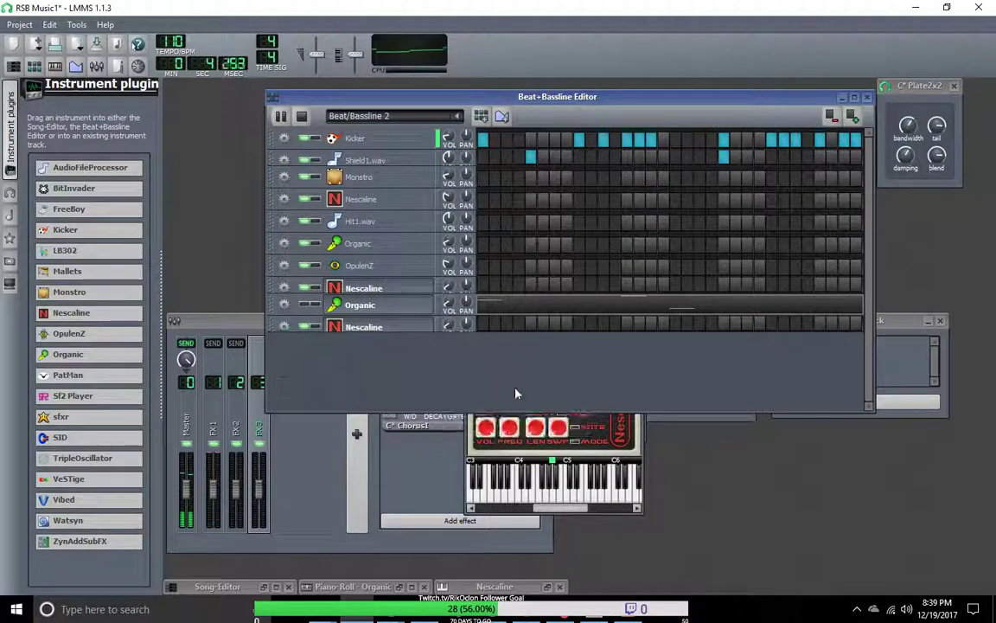
Set channel 2 of the cloned Nescaline to the third width option and close its instrument window.
left_click(641, 441)
left_click_drag(579, 205, 493, 206)
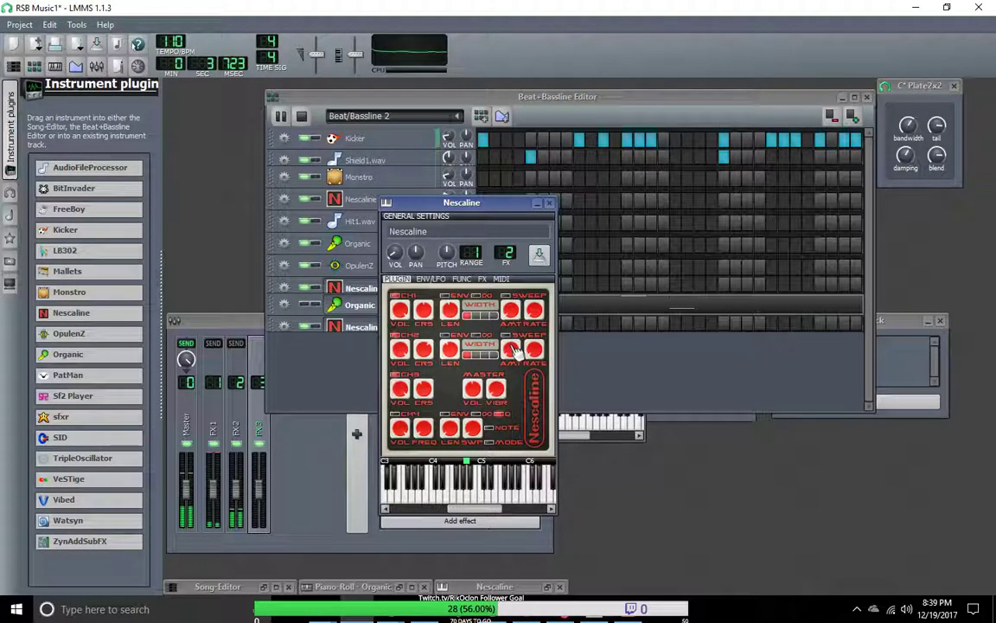
left_click(480, 357)
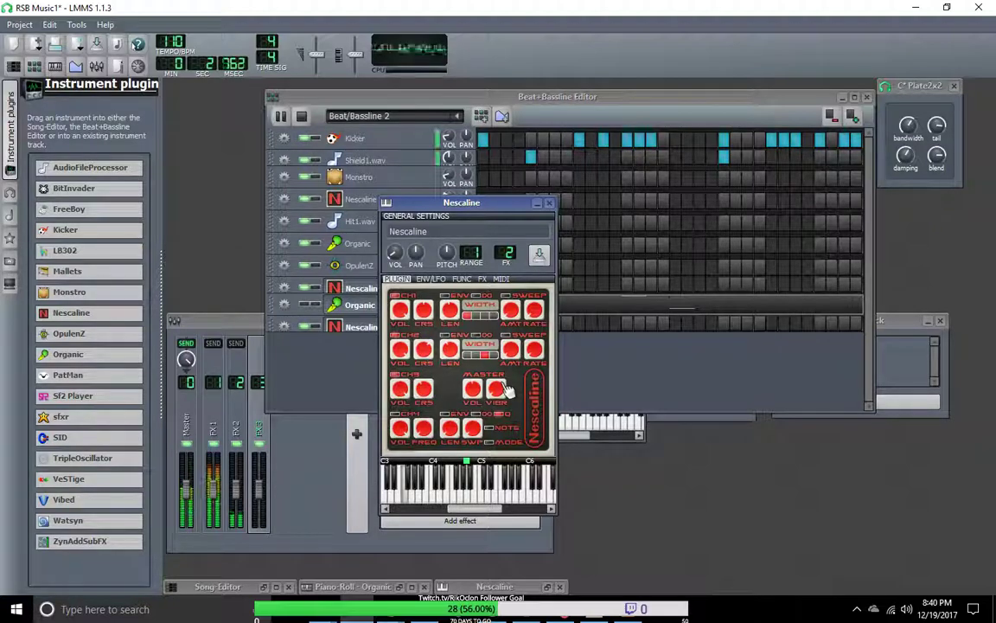
left_click_drag(499, 212, 668, 249)
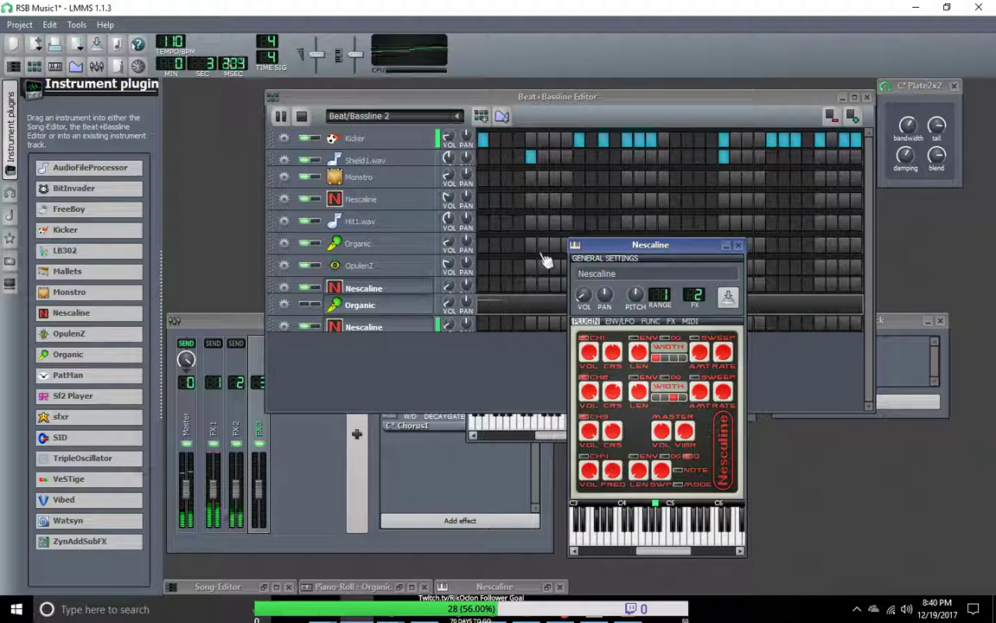
left_click(414, 328)
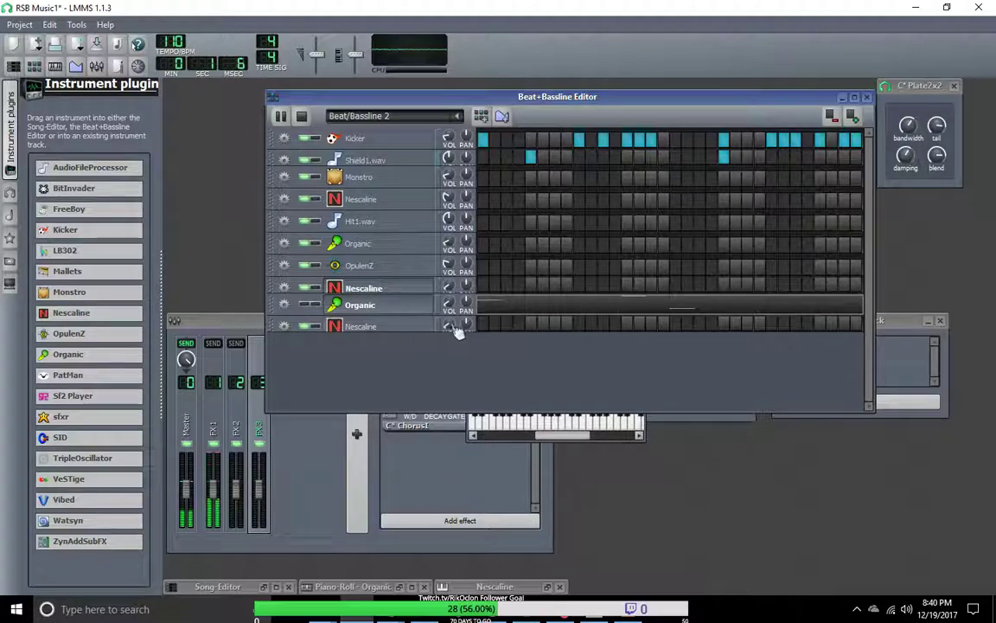
Open the cloned Nescaline track's pattern in the Piano-Roll and bring the Piano-Roll window up.
right_click(490, 328)
left_click(510, 335)
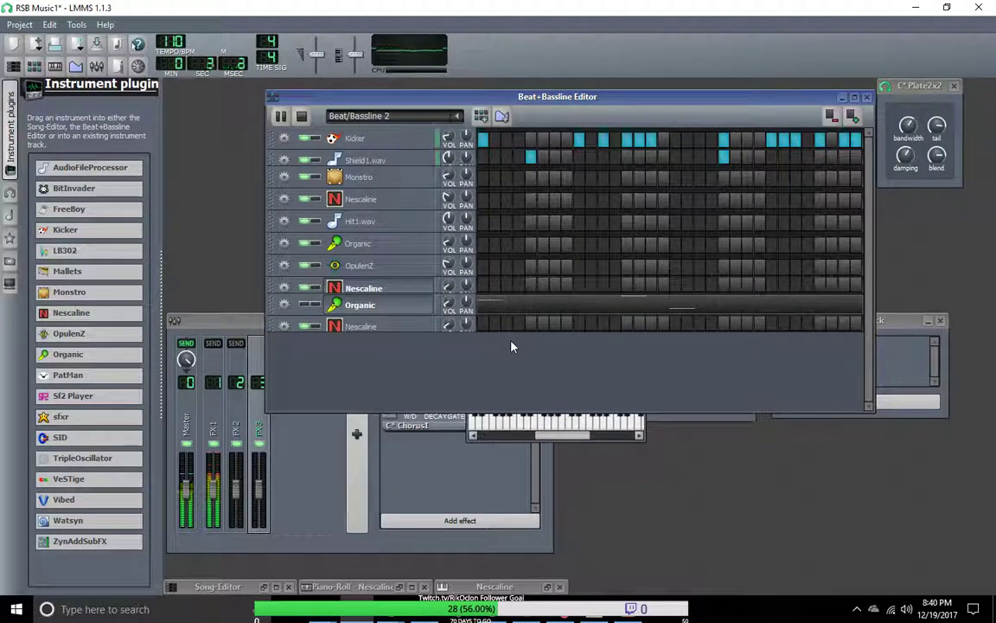
right_click(491, 326)
left_click(511, 337)
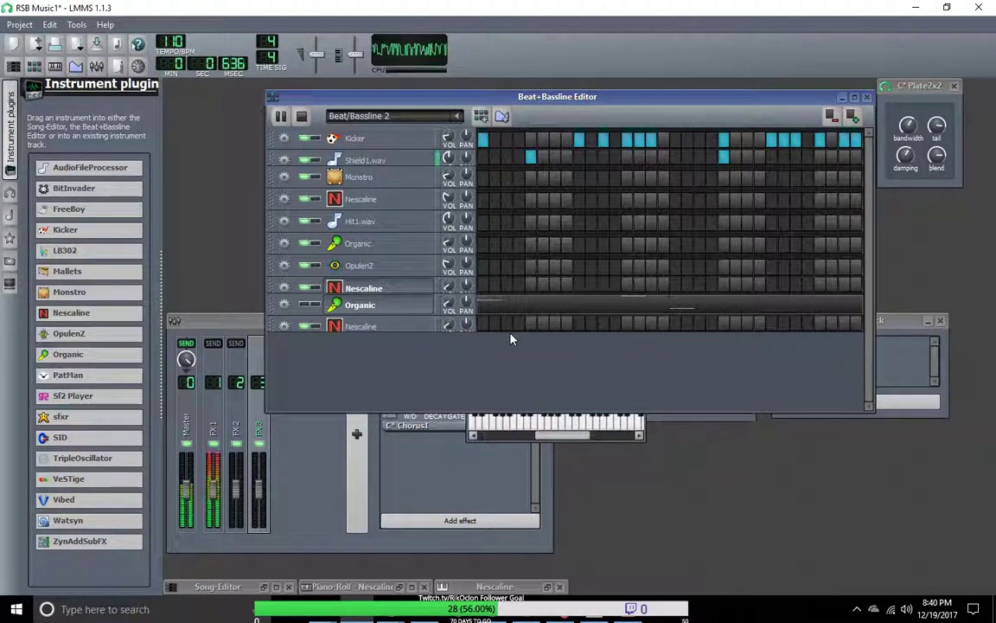
left_click(346, 587)
Record a trial take of notes for the cloned Nescaline while the Beat+Bassline plays.
left_click(182, 108)
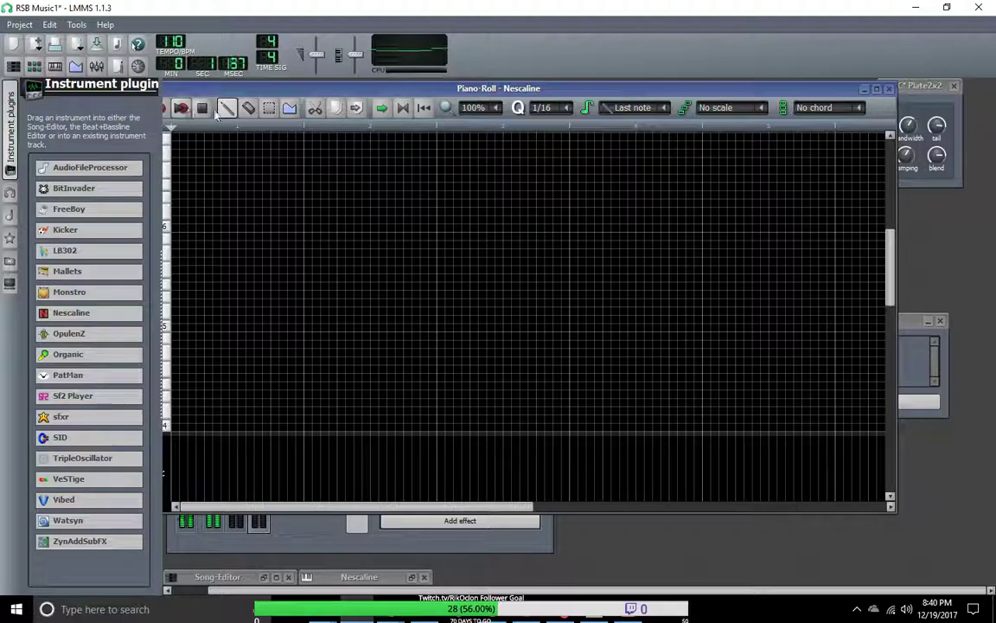
left_click(200, 110)
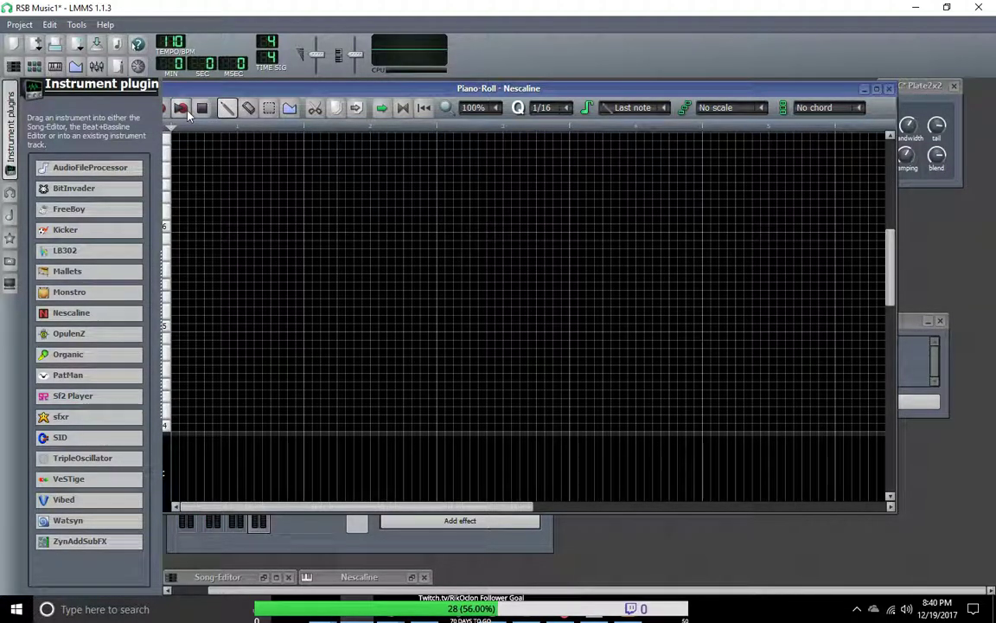
left_click(186, 109)
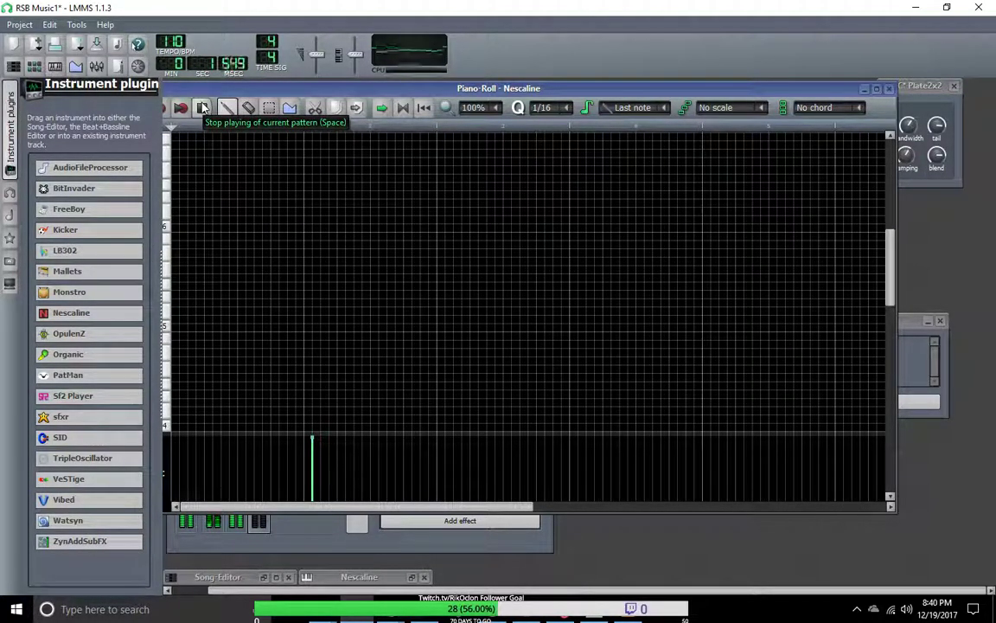
left_click(204, 111)
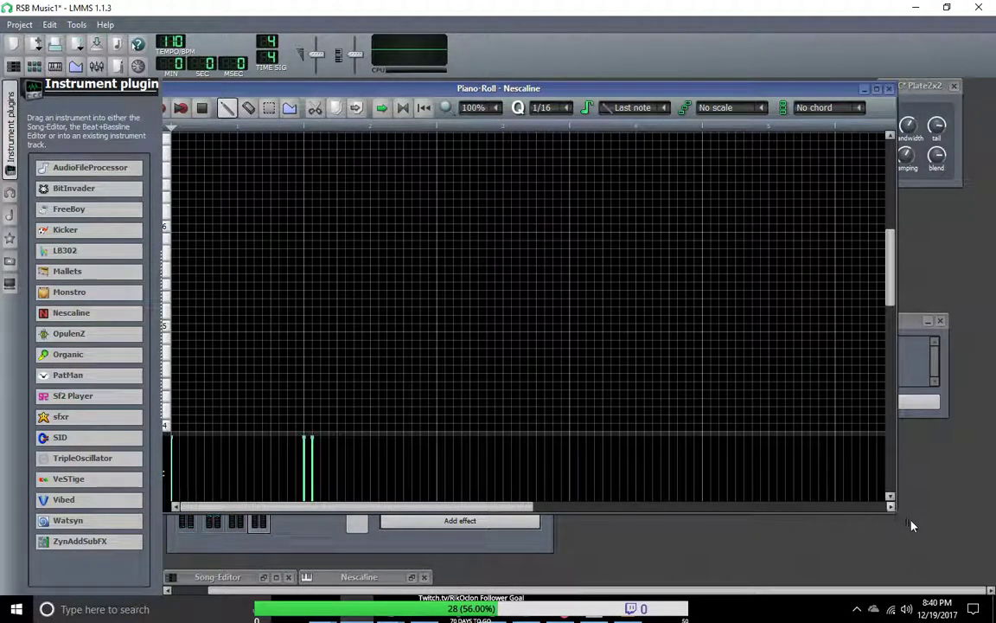
Enable loop points in the Piano-Roll and position them around the recorded take.
scroll(315, 242, "up", 5)
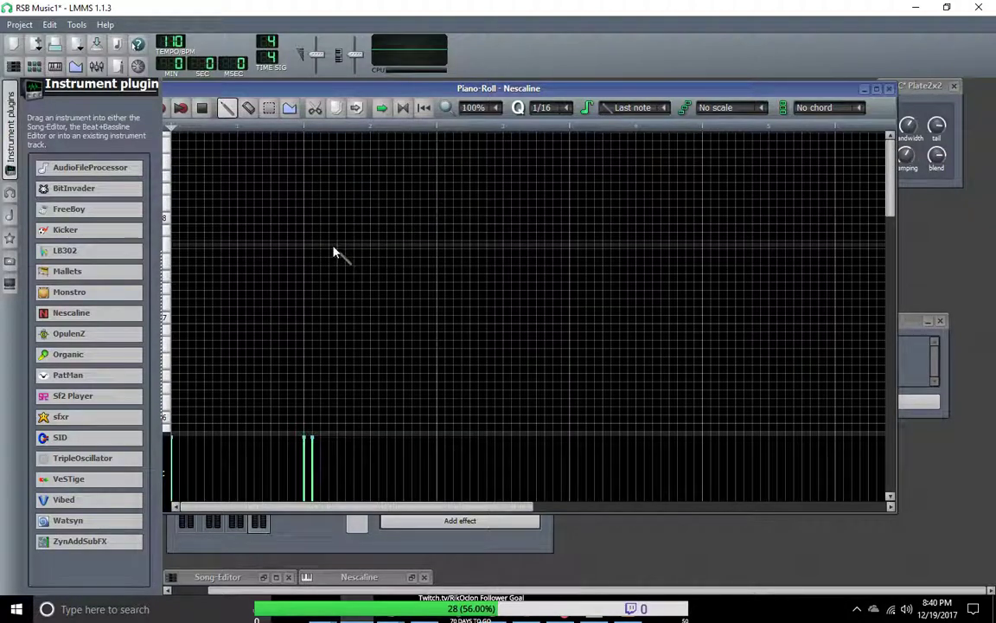
scroll(334, 242, "down", 6)
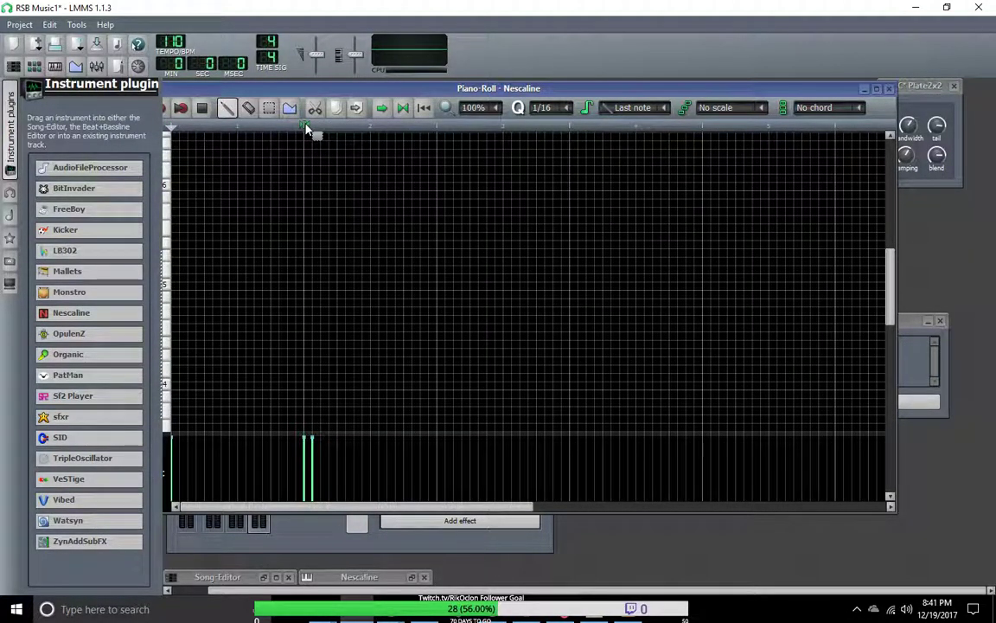
key("space")
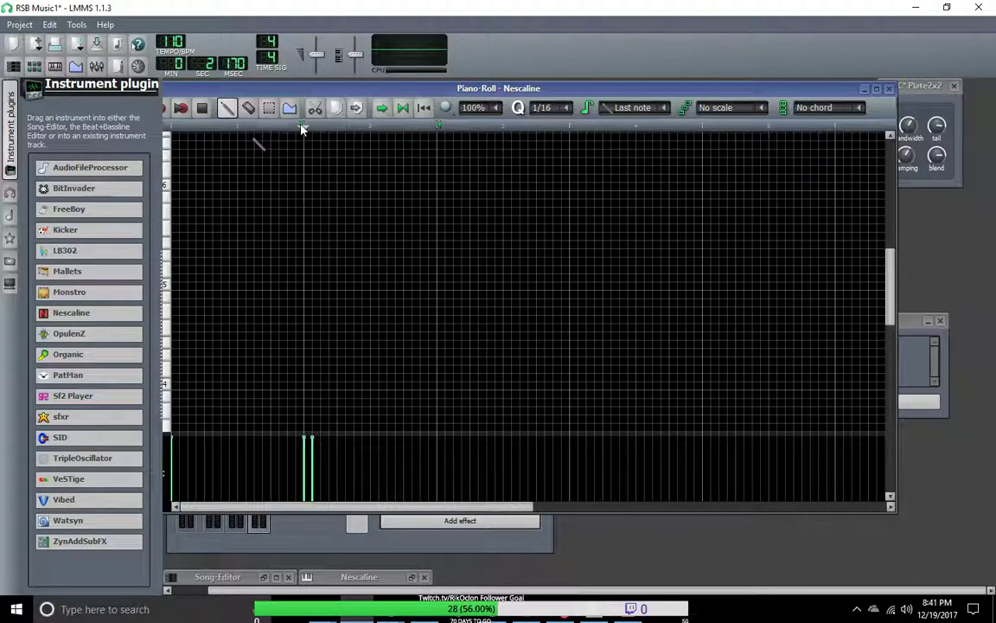
left_click(308, 129)
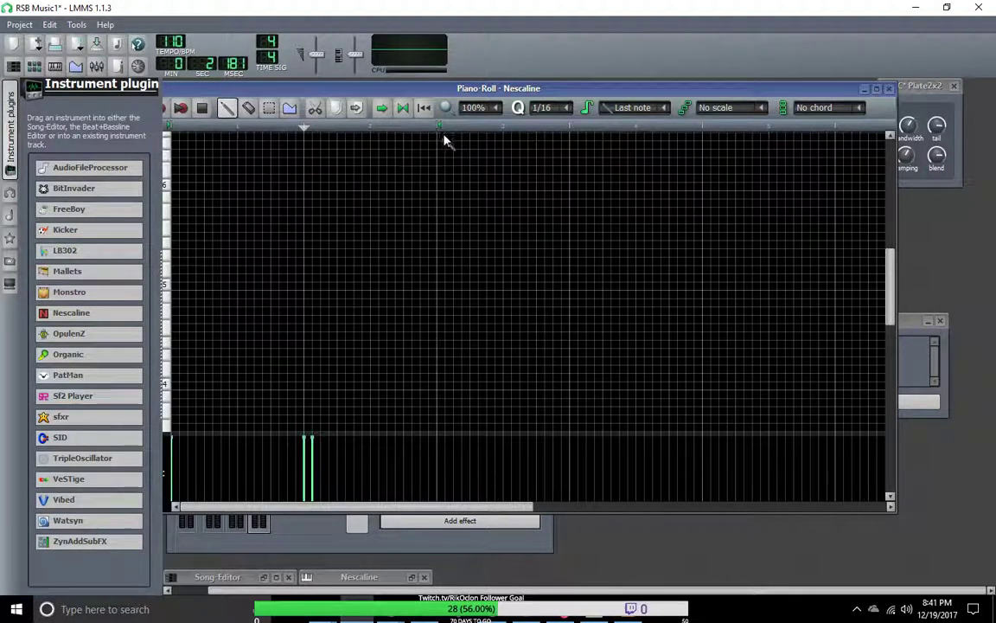
right_click(162, 127)
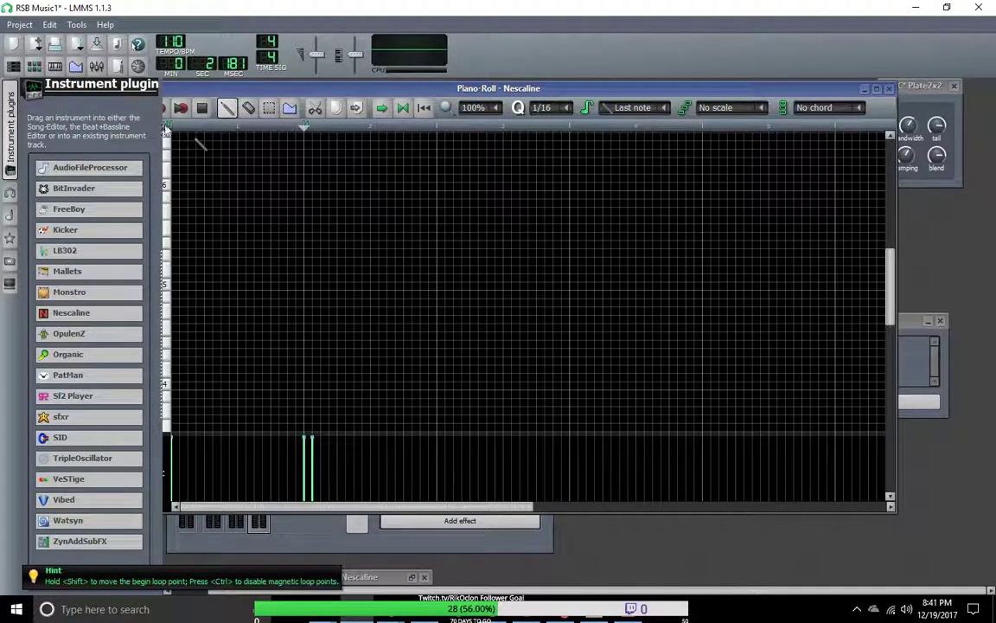
right_click(440, 126)
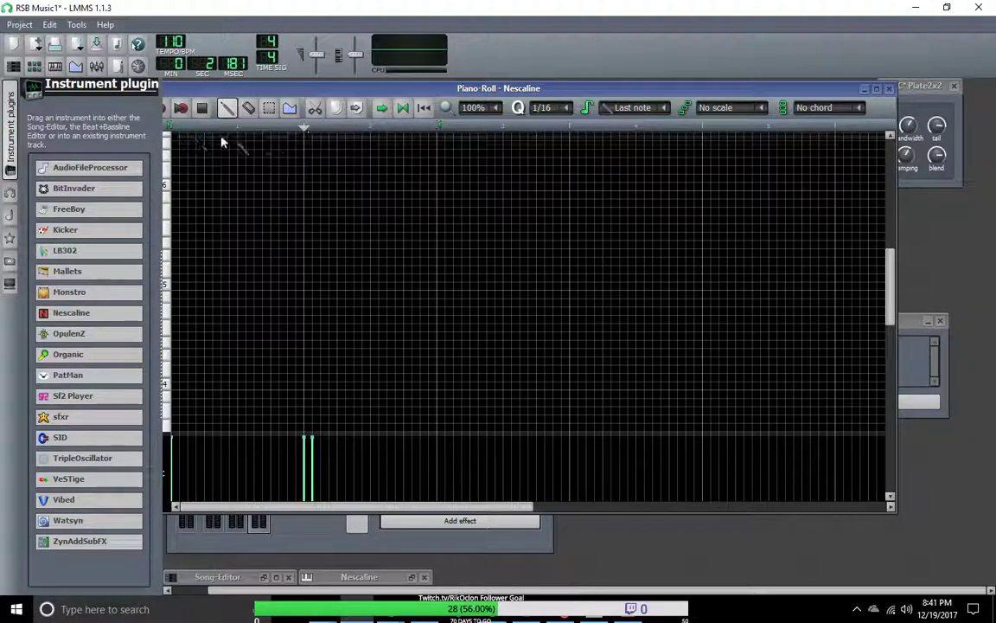
left_click(181, 108)
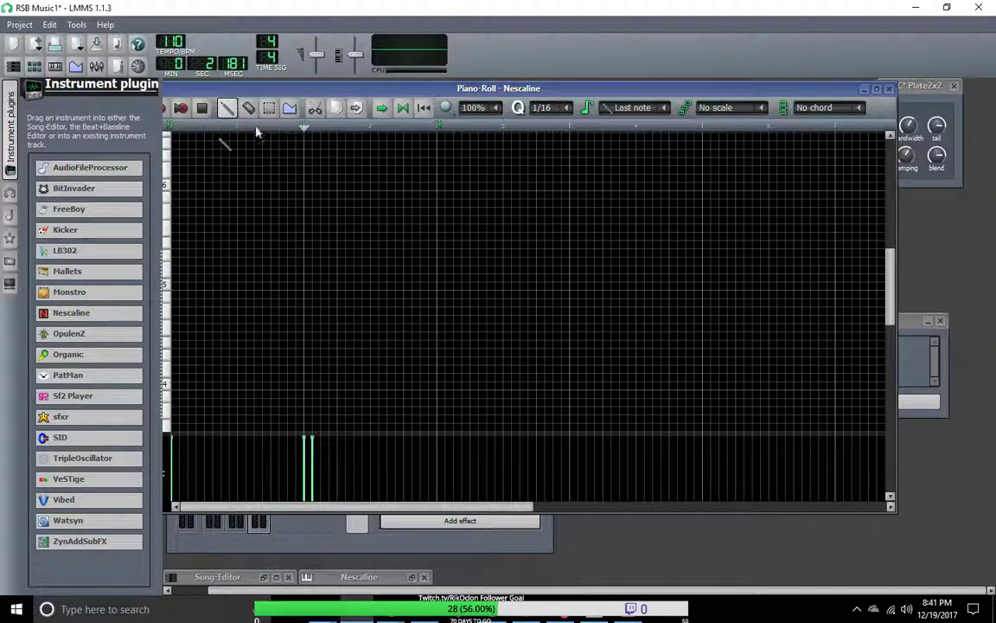
Play back the recorded Nescaline take and delete all its notes from the first two bars.
scroll(281, 236, "up", 3)
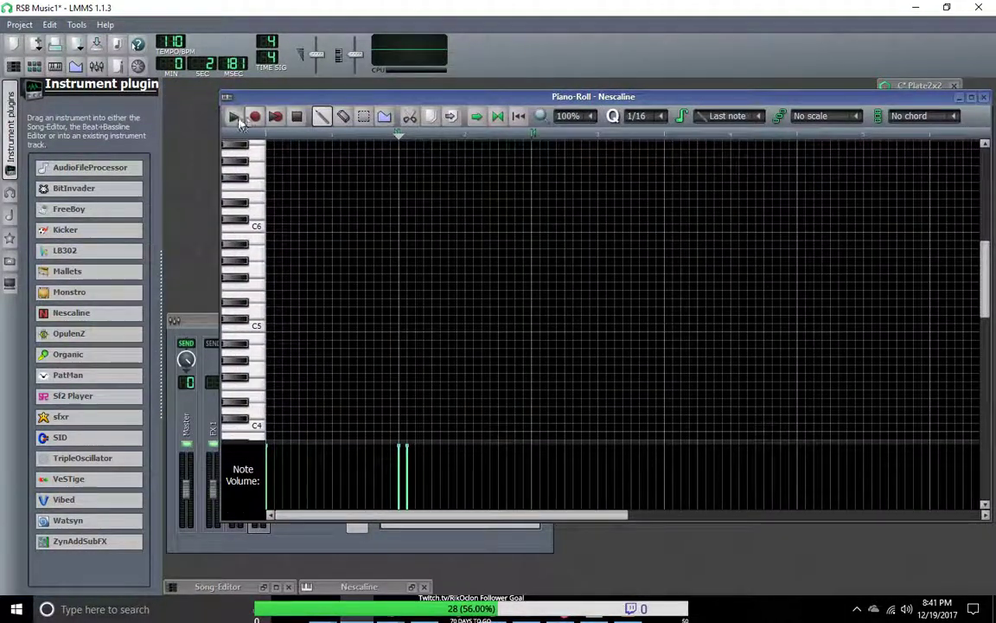
left_click(233, 116)
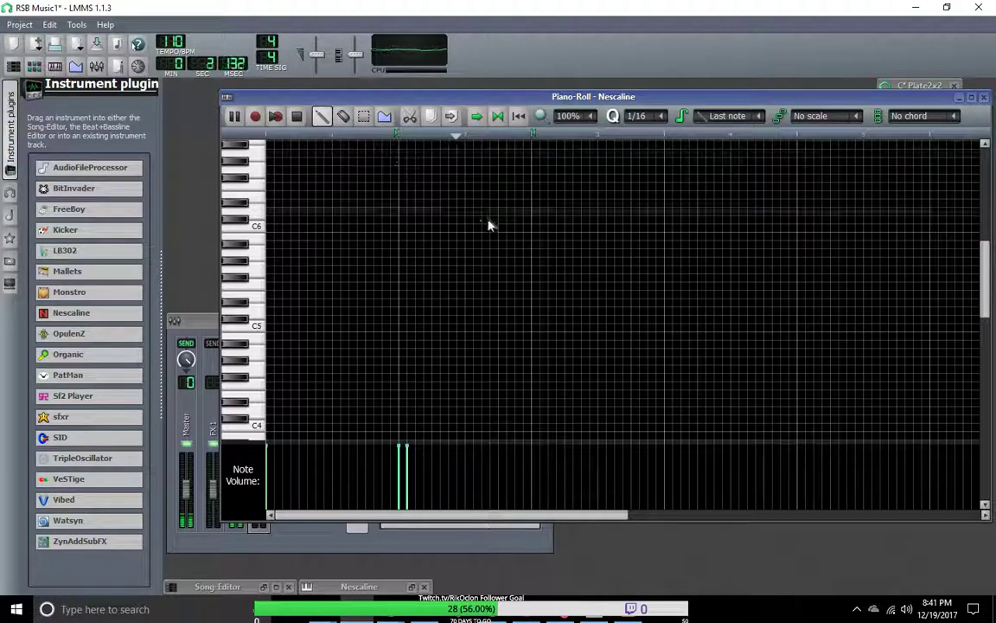
scroll(510, 346, "down", 5)
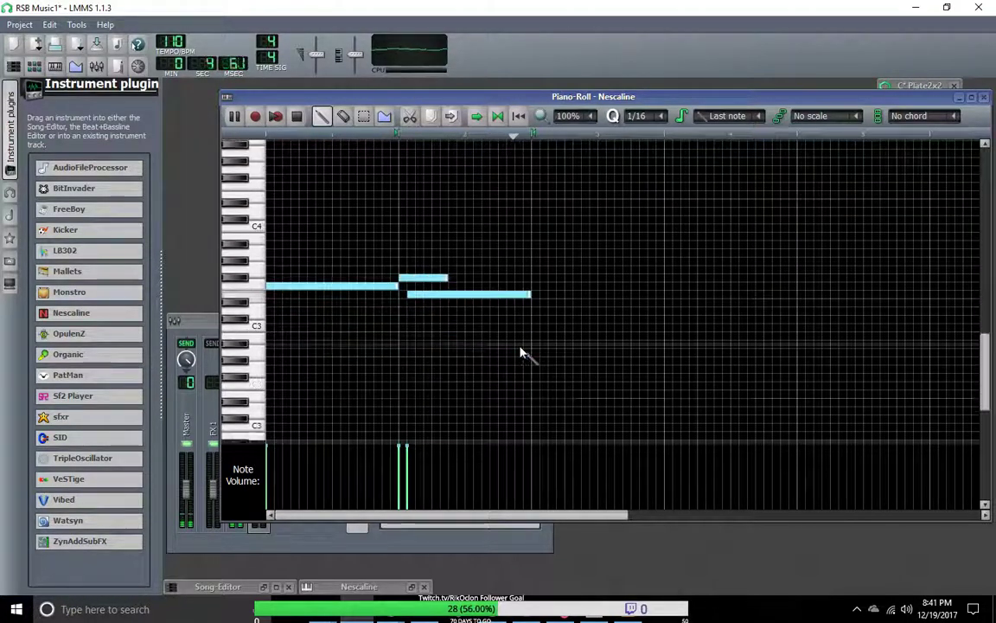
left_click(433, 275)
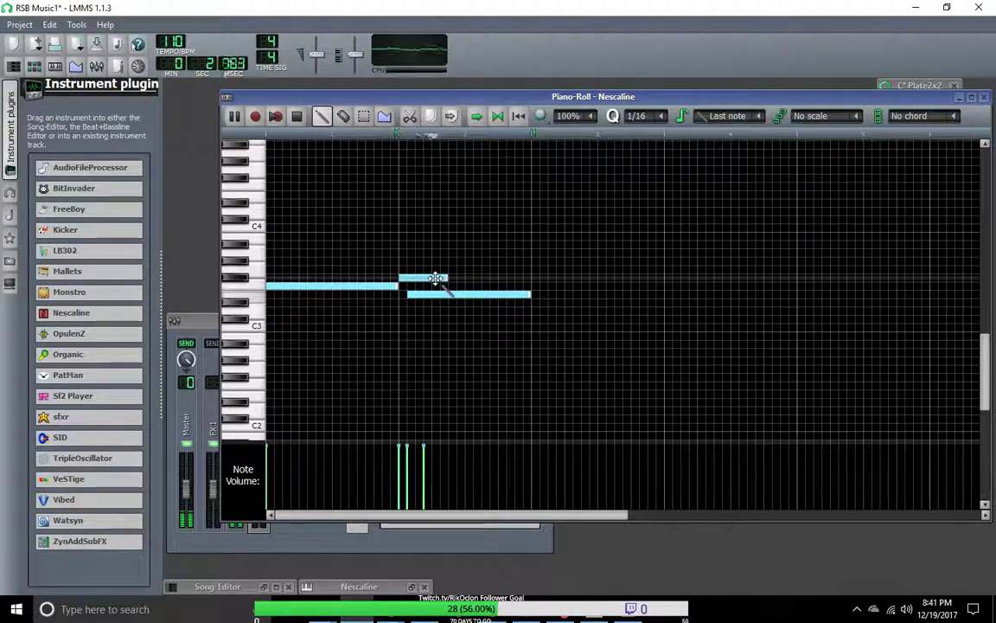
right_click(450, 296)
right_click(437, 279)
right_click(395, 286)
Stop playback and set the Piano-Roll loop range to span the first four bars.
left_click(394, 136)
key("space")
left_click(394, 137)
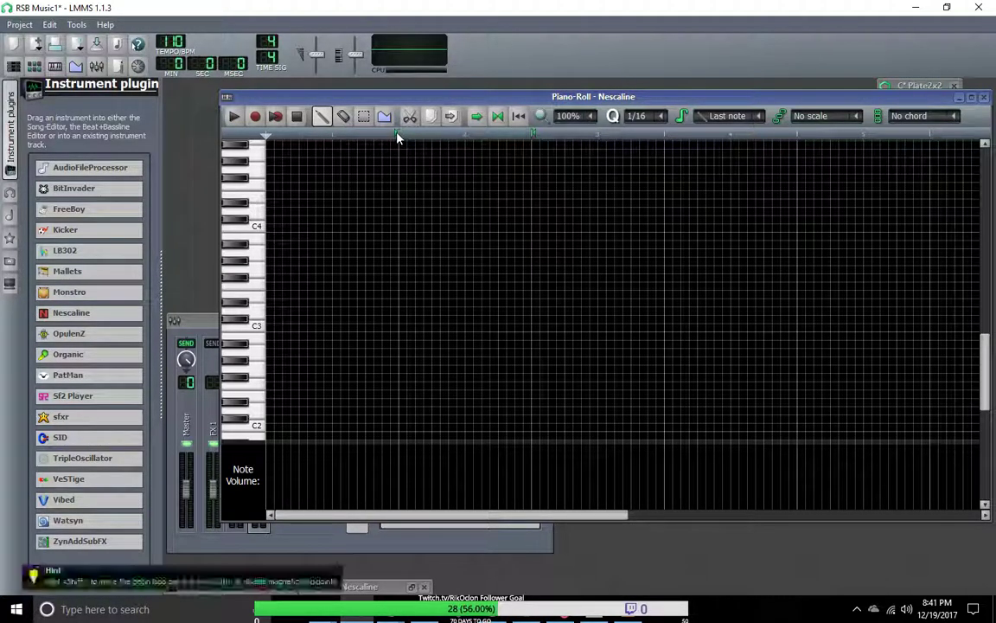
left_click(294, 137)
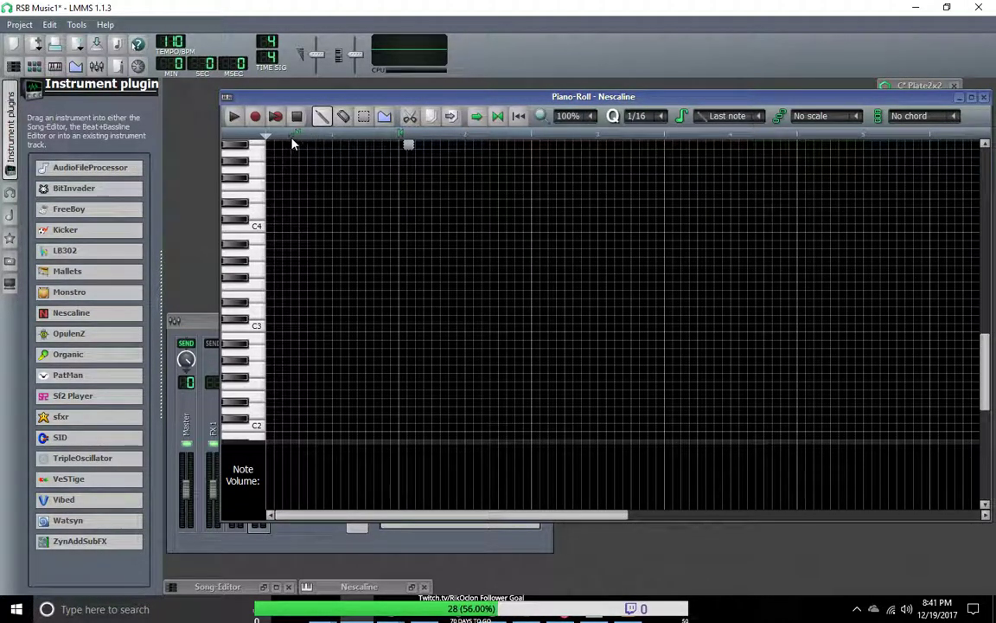
left_click(403, 136)
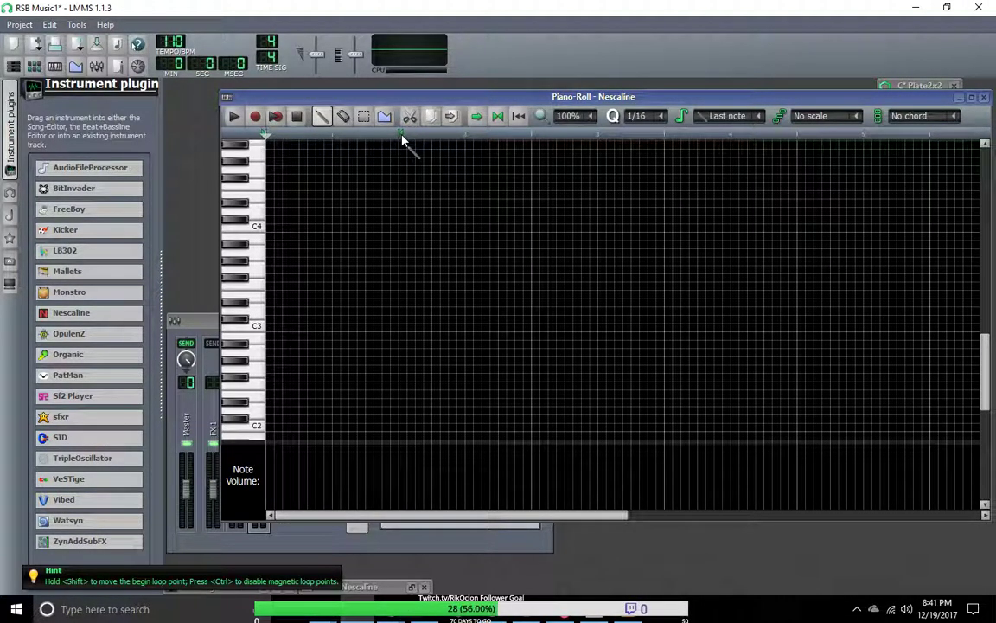
right_click(406, 136)
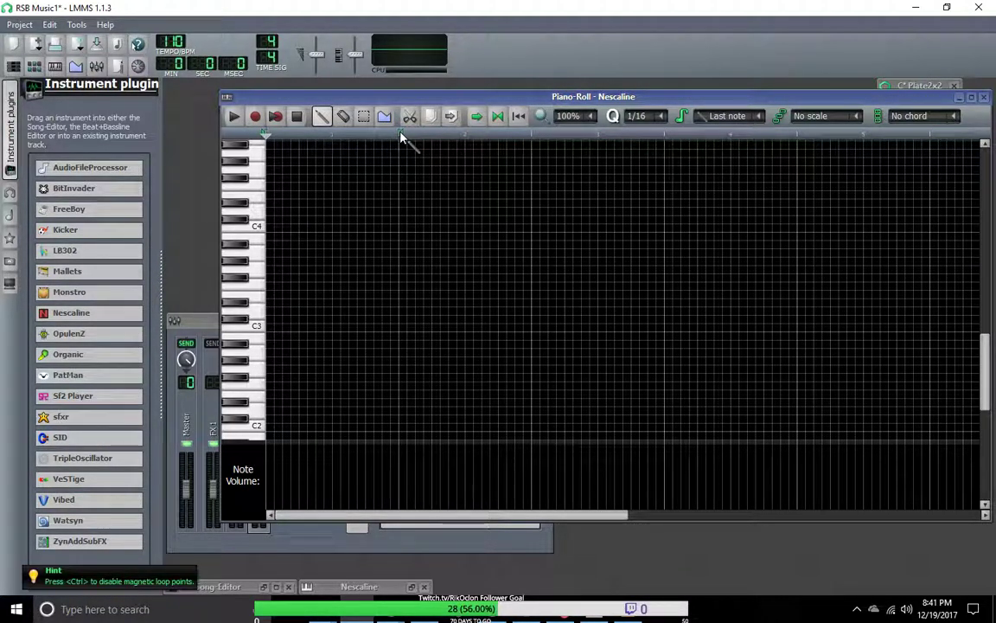
right_click(401, 137)
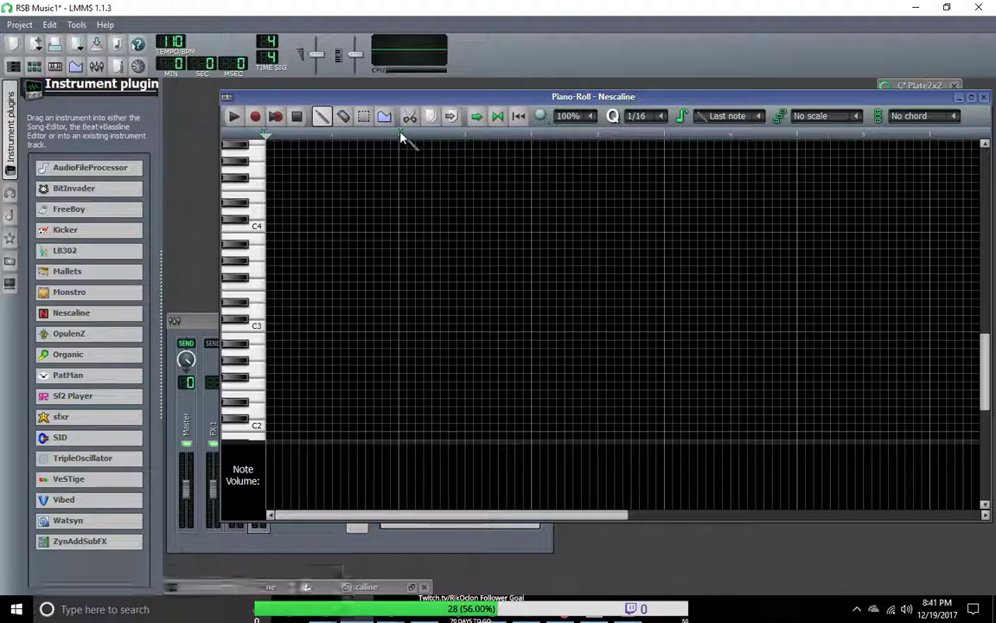
key("space")
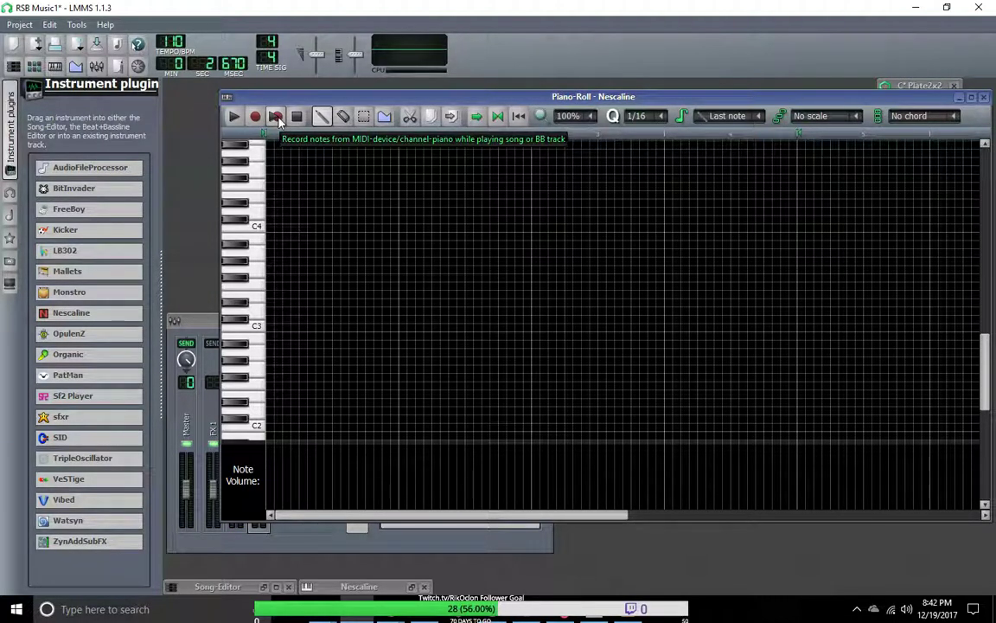
Record bar-long notes for the cloned Nescaline across the first two bars while the beat plays.
left_click(276, 117)
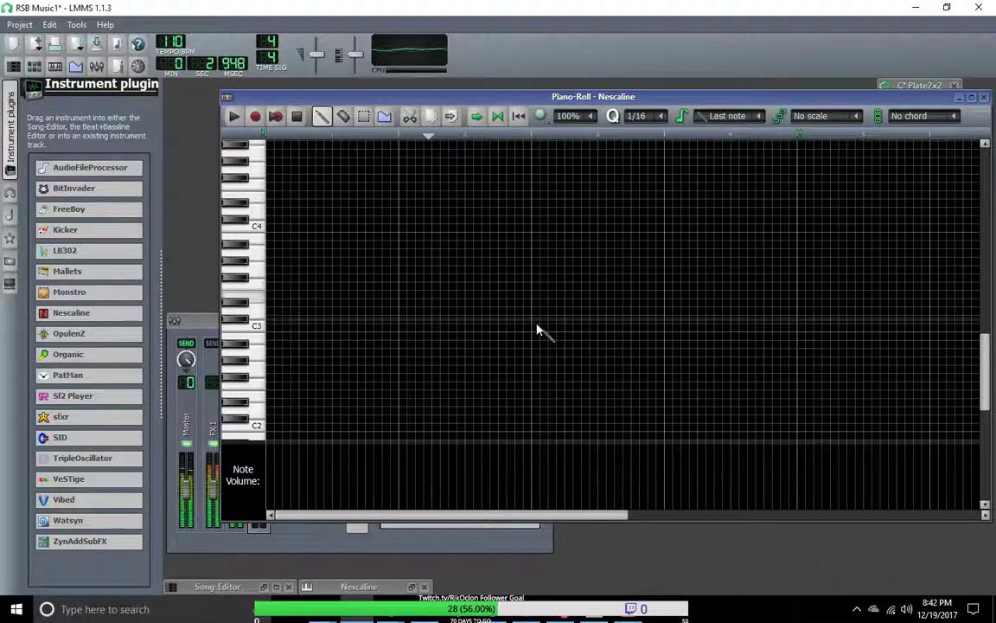
key("c")
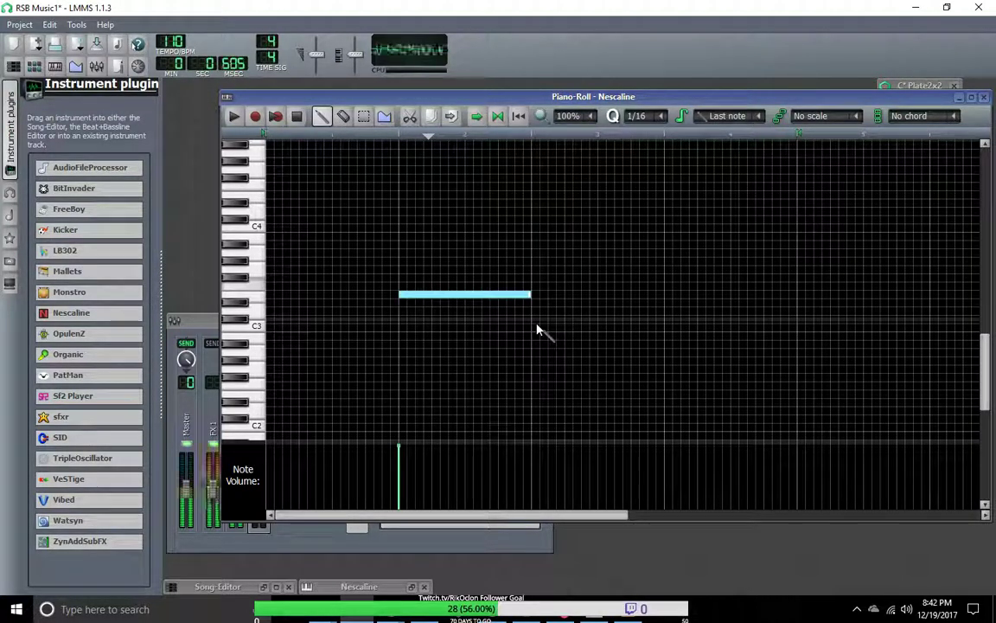
key("v")
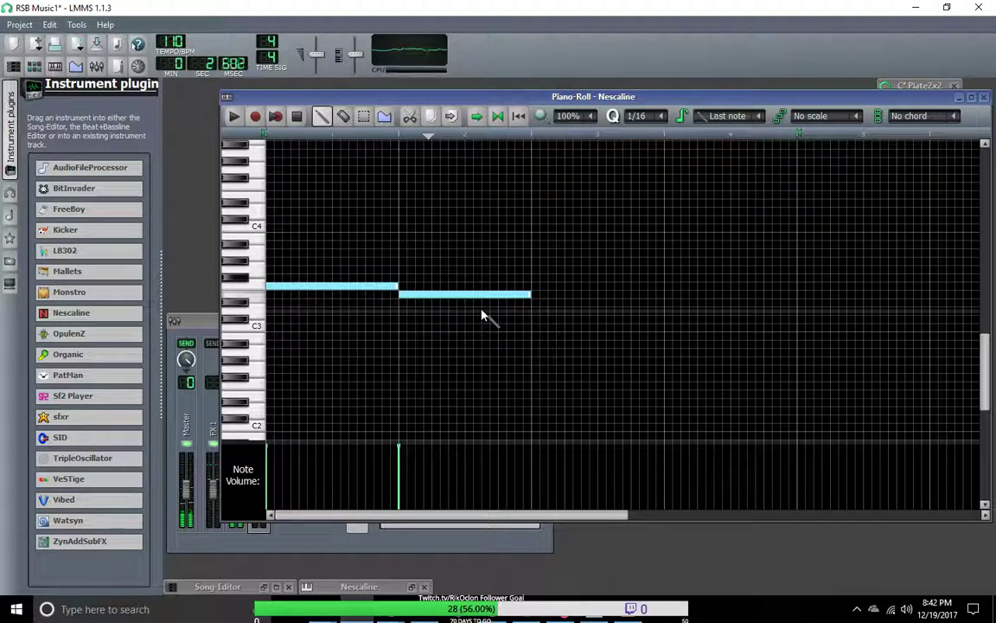
key("g")
left_click(297, 116)
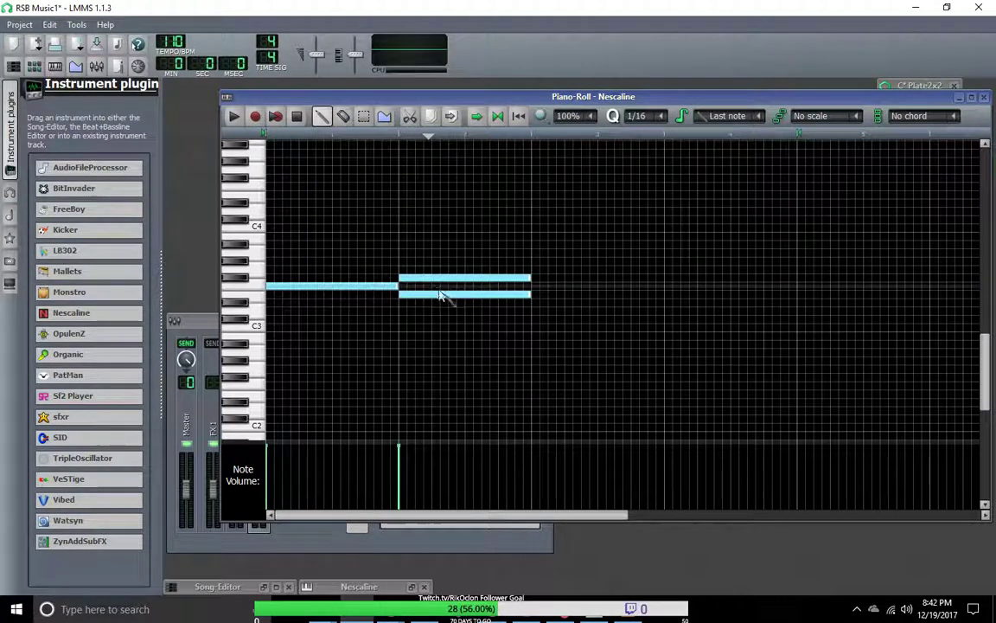
Move the lower second-bar note up into bar three and add a higher bar-long note in bar four, forming a rising line.
left_click_drag(440, 294, 579, 268)
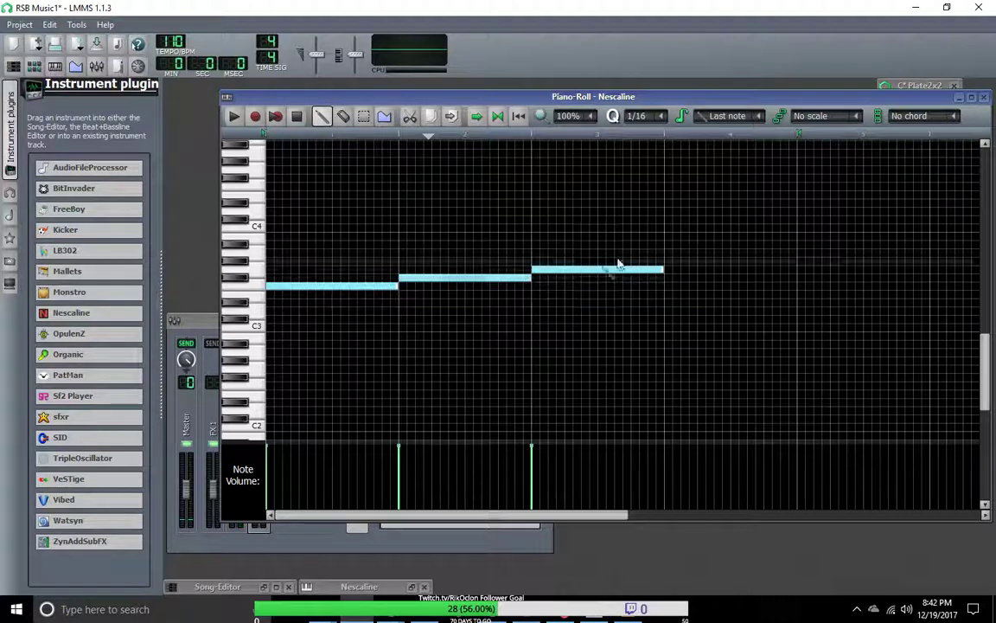
left_click(675, 261)
left_click_drag(689, 260, 682, 261)
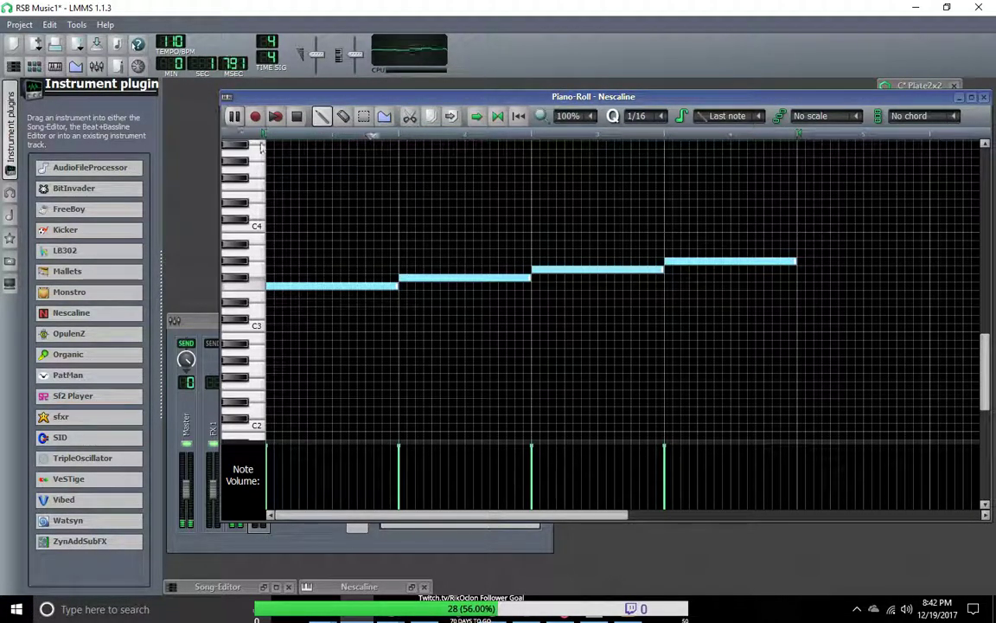
Minimize the Piano-Roll, play Beat/Bassline 2, and lower the cloned Nescaline track's volume.
left_click(958, 98)
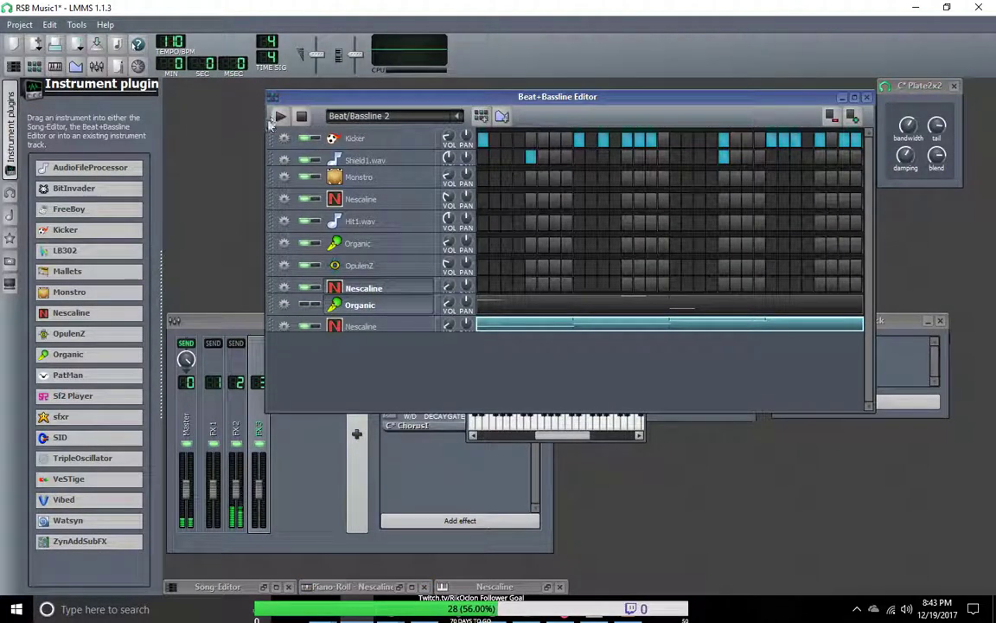
key("space")
left_click(410, 329)
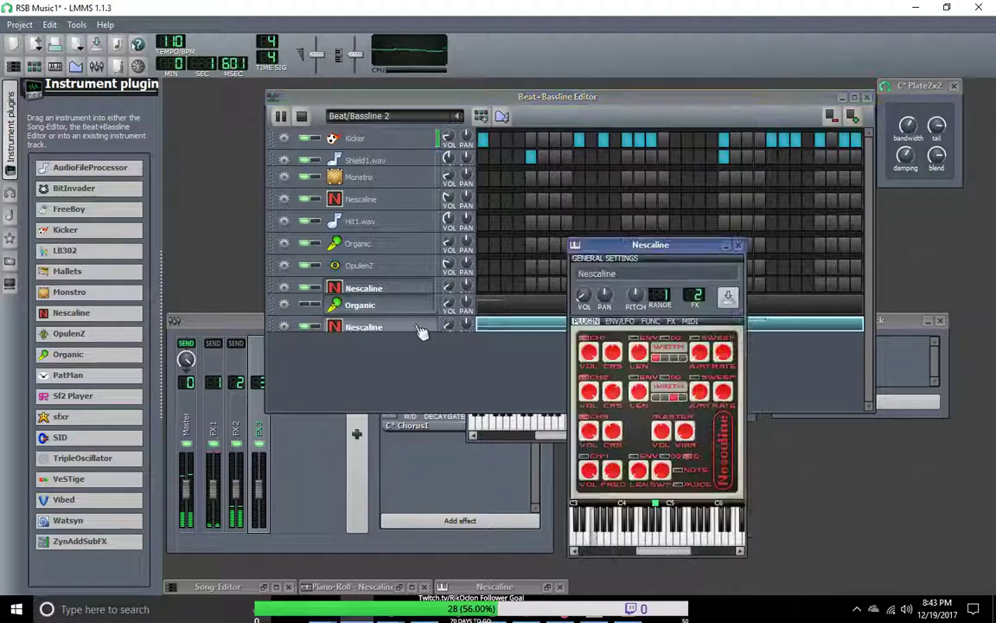
left_click_drag(447, 326, 447, 334)
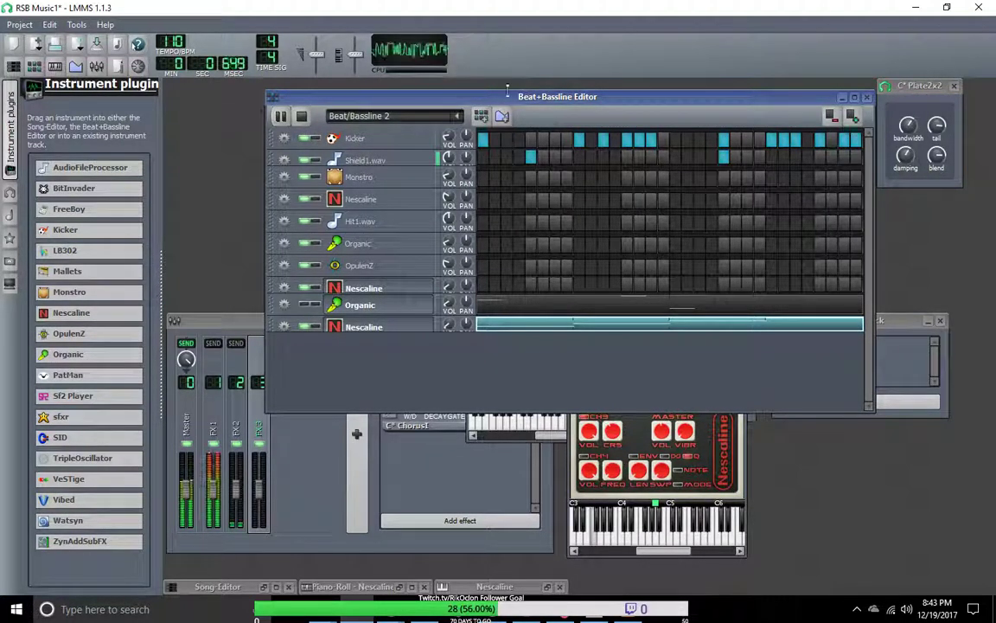
Move the Beat+Bassline Editor aside, extend the beat to 64 steps, and add Kicker hits on steps 41, 43 and 45–47.
left_click_drag(649, 102, 545, 100)
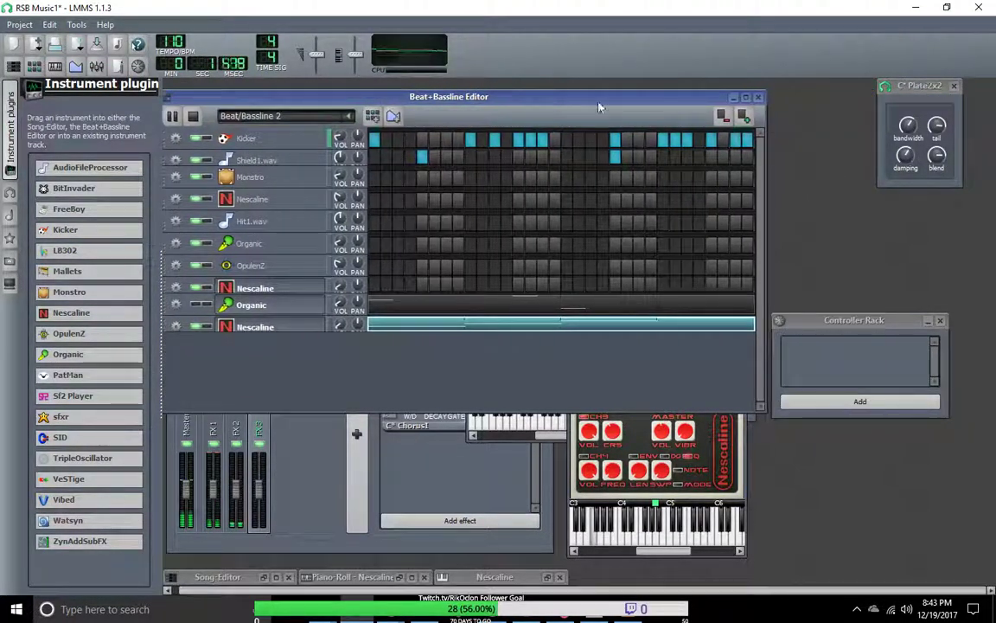
left_click(748, 117)
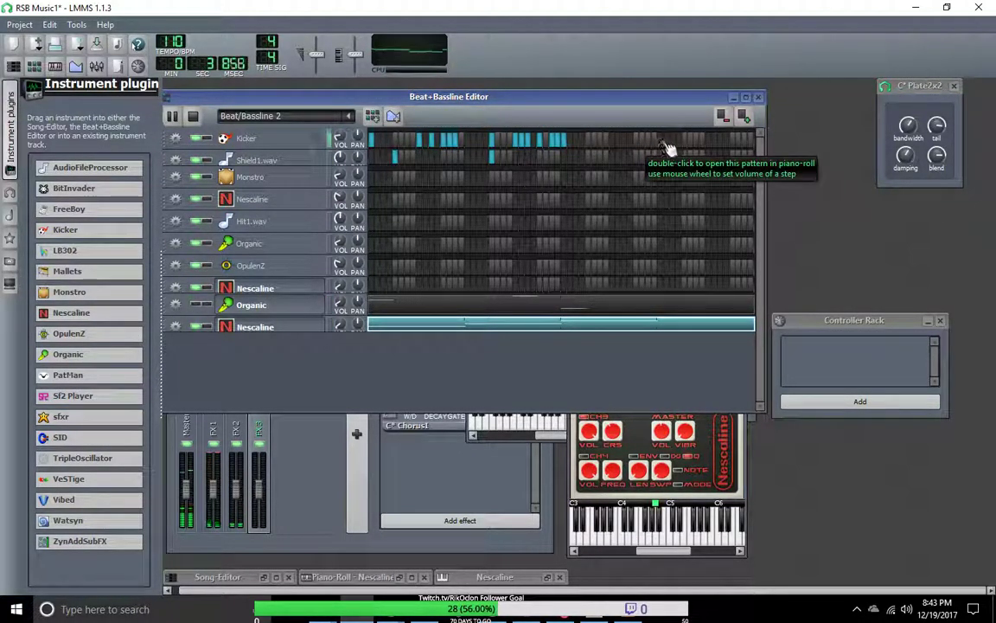
left_click(611, 140)
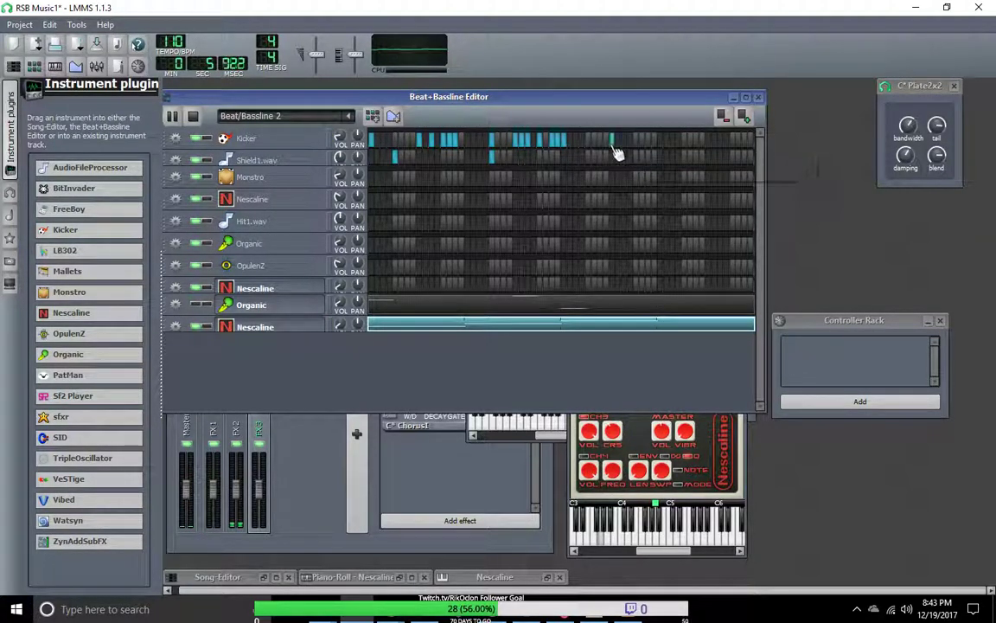
left_click(624, 141)
left_click(636, 142)
left_click(650, 142)
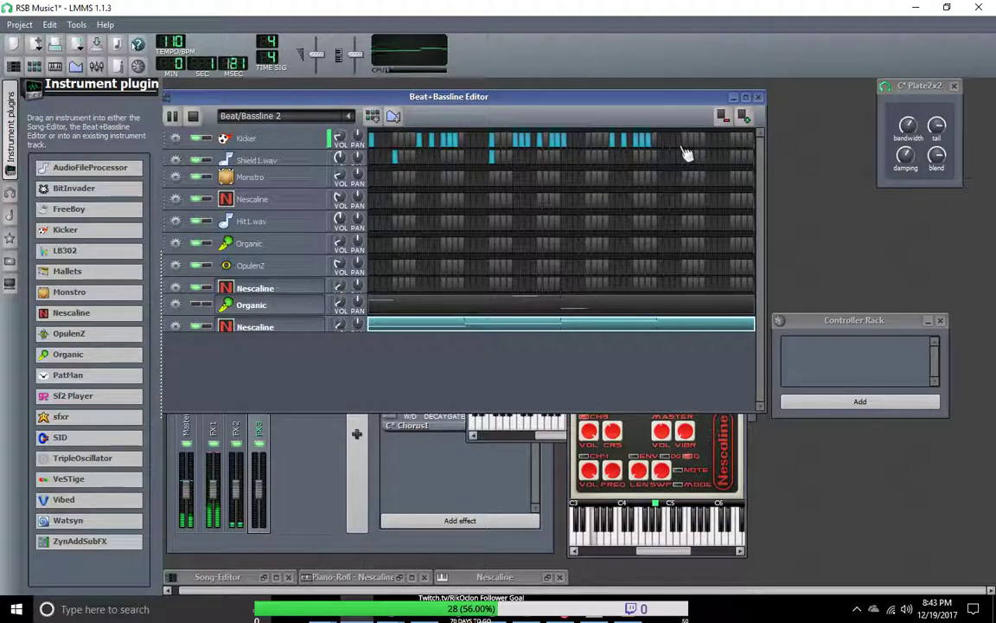
Add bar-four Kicker hits on steps 53, 57–59 and 61–63, widening the Beat+Bassline Editor to place the last ones.
left_click(684, 142)
left_click(709, 142)
left_click(722, 142)
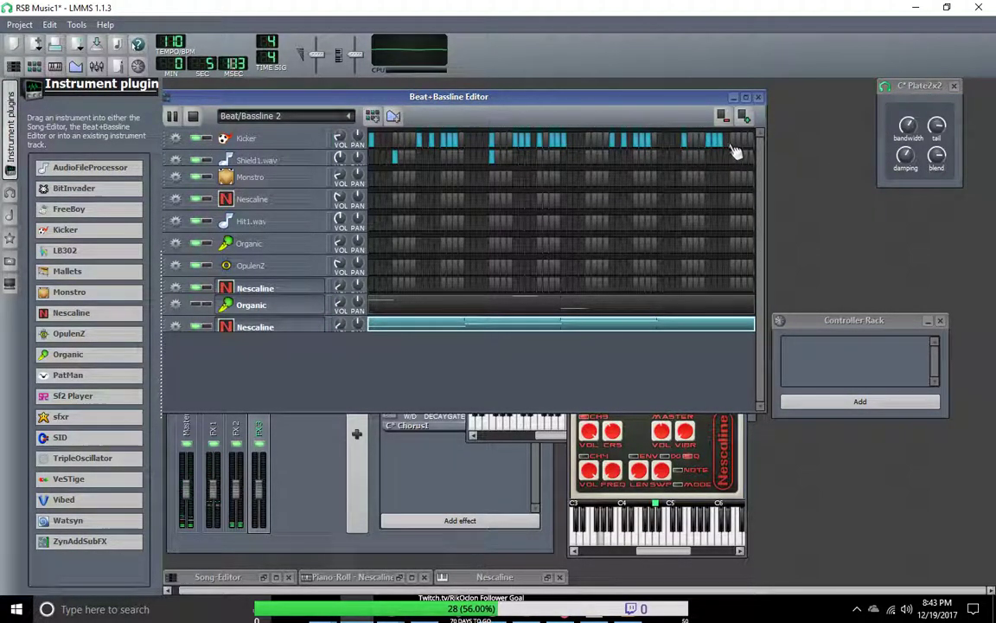
left_click(737, 143)
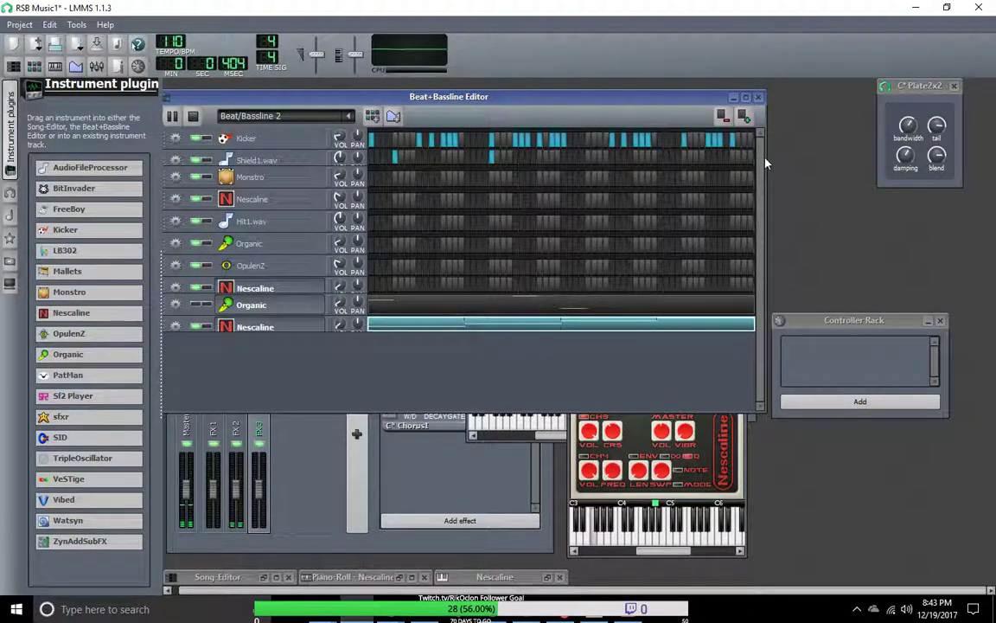
left_click_drag(767, 162, 906, 160)
left_click(883, 140)
left_click(873, 140)
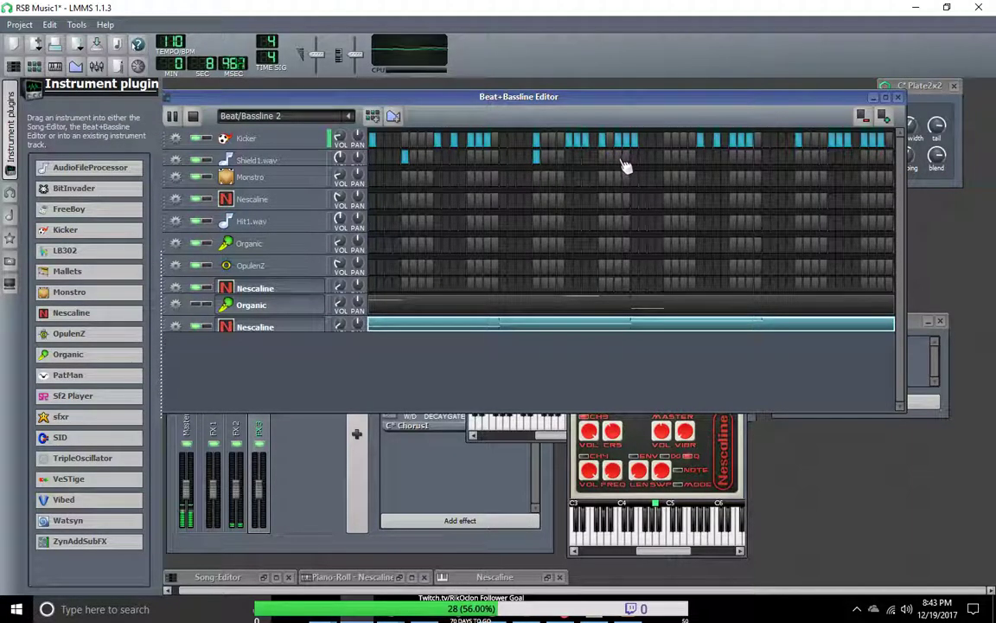
Add Shield1.wav hits on steps 37 and 53, and replace the Kicker hit on step 53 with hits on steps 17 and 49.
left_click(667, 157)
left_click(798, 157)
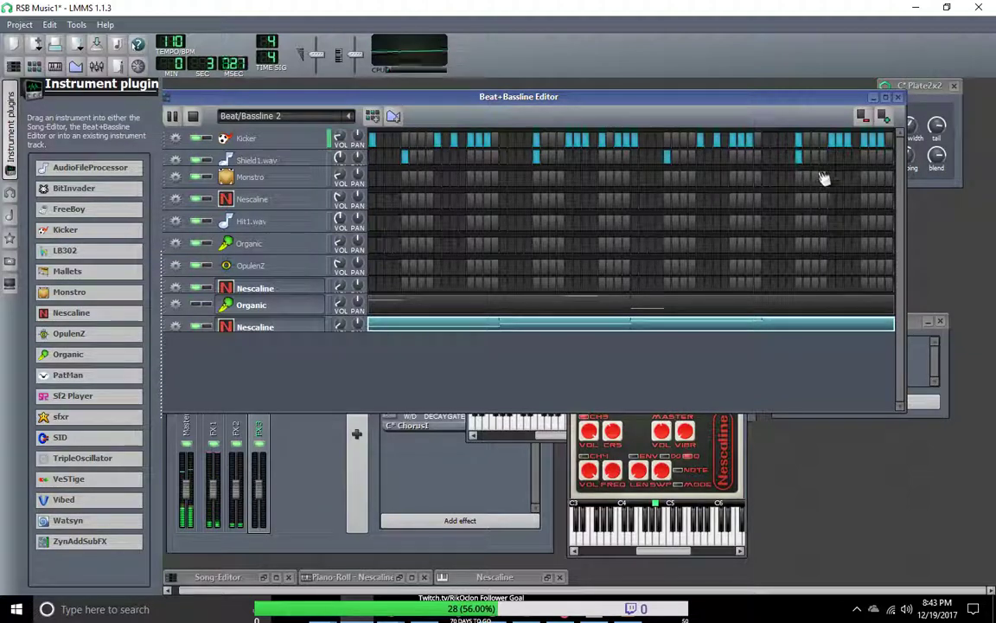
right_click(798, 137)
key("Escape")
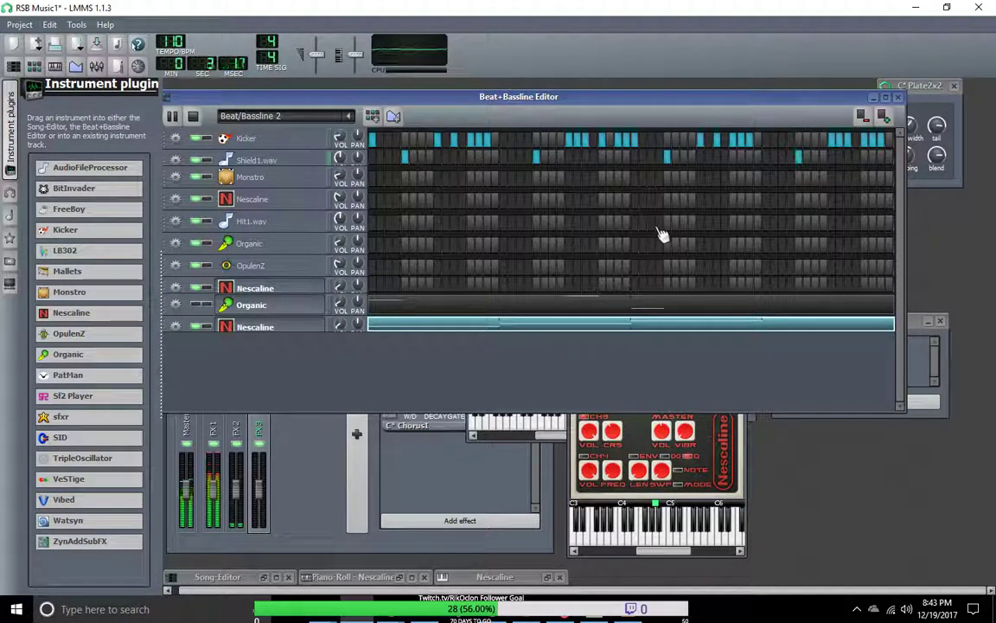
left_click(769, 141)
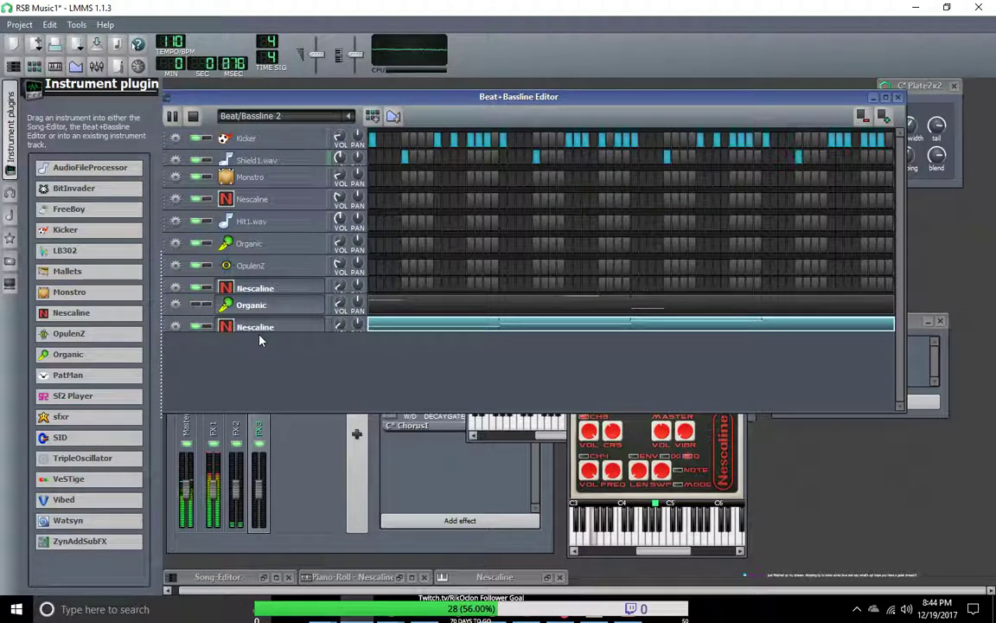
Open the OpulenZ instrument and switch the Launchpad MIDI input from the cloned Nescaline track to OpulenZ.
left_click(260, 267)
left_click(176, 326)
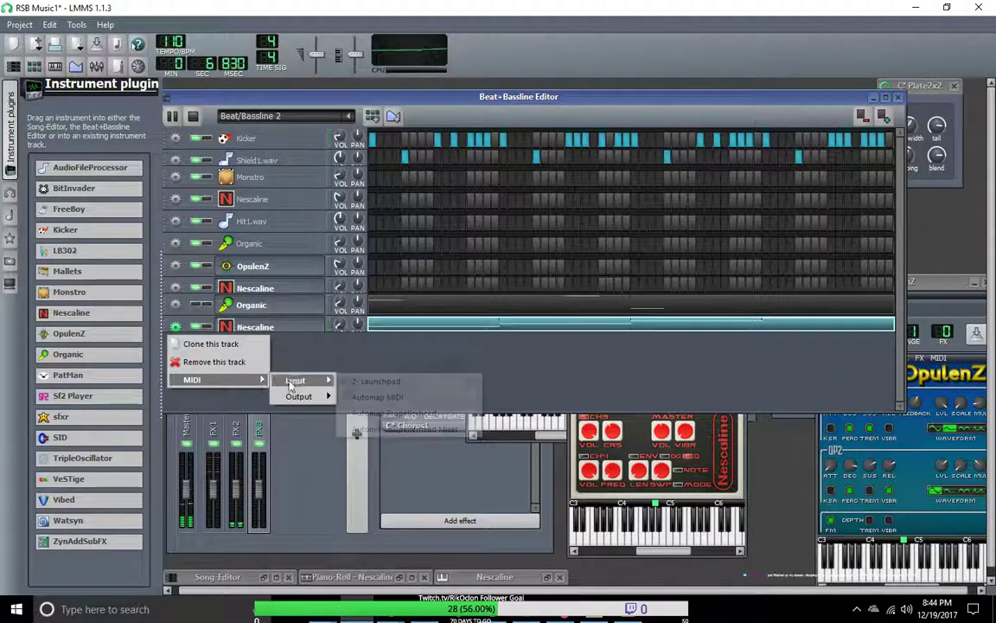
left_click(331, 385)
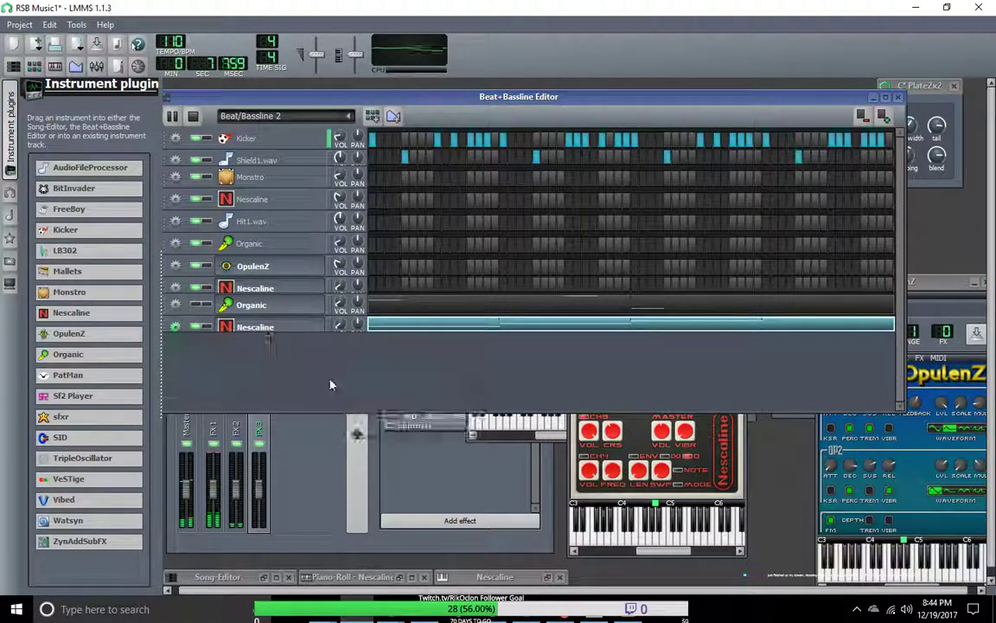
left_click(176, 265)
mouse_move(223, 320)
mouse_move(298, 320)
left_click(333, 319)
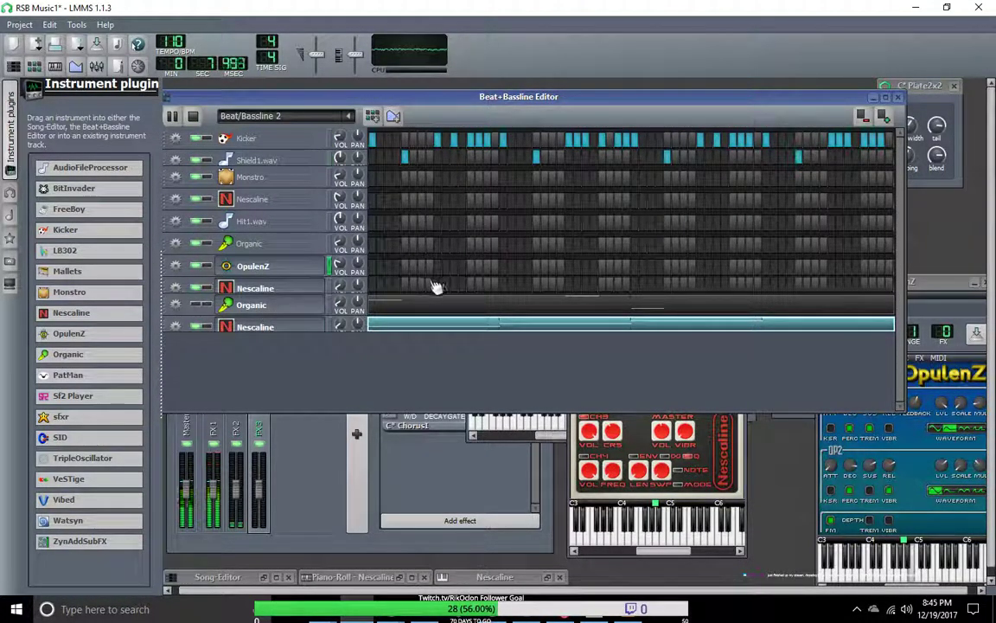
Open the OpulenZ pattern in the Piano-Roll and record a descending four-note line, A#4, A4, F4 and E4, while the beat plays.
right_click(381, 280)
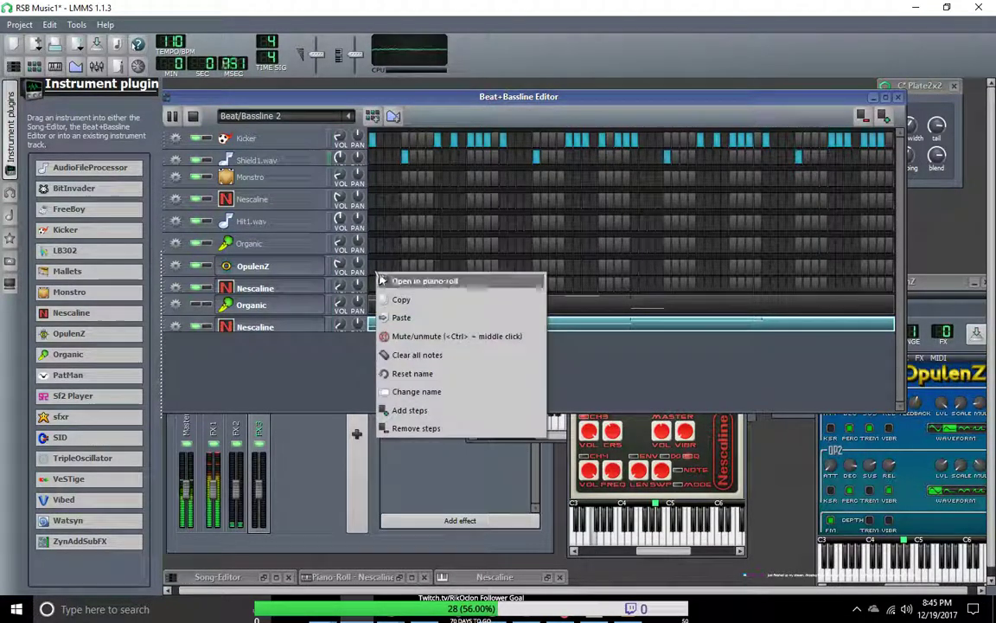
left_click(398, 282)
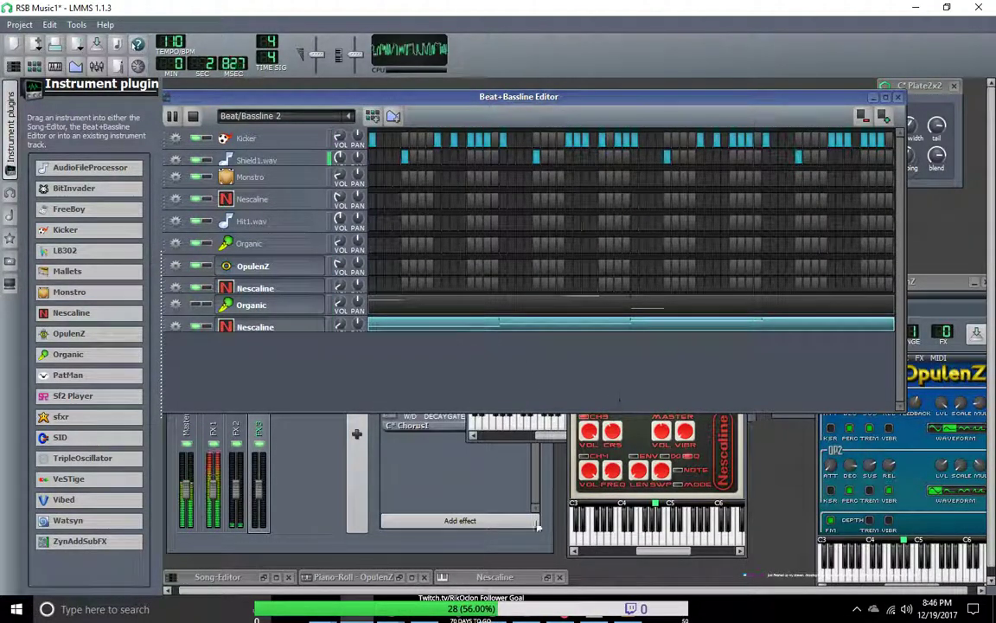
left_click(344, 577)
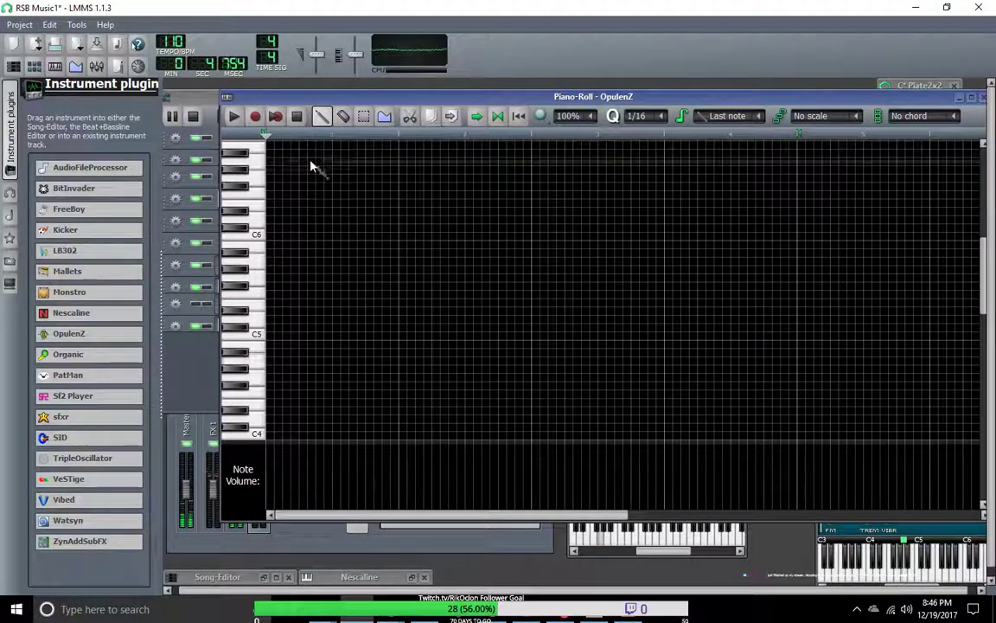
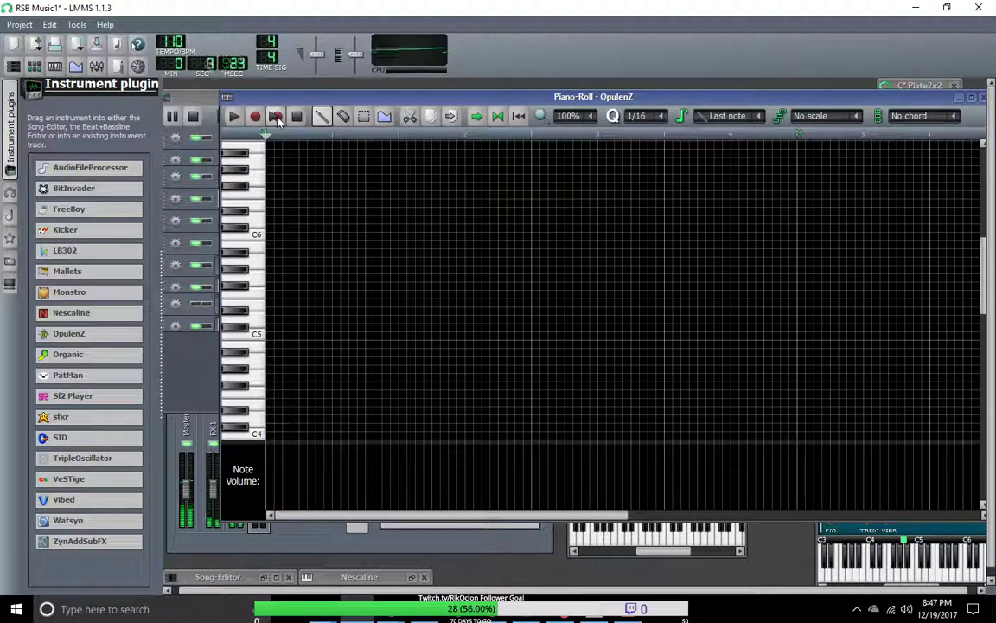
left_click(276, 121)
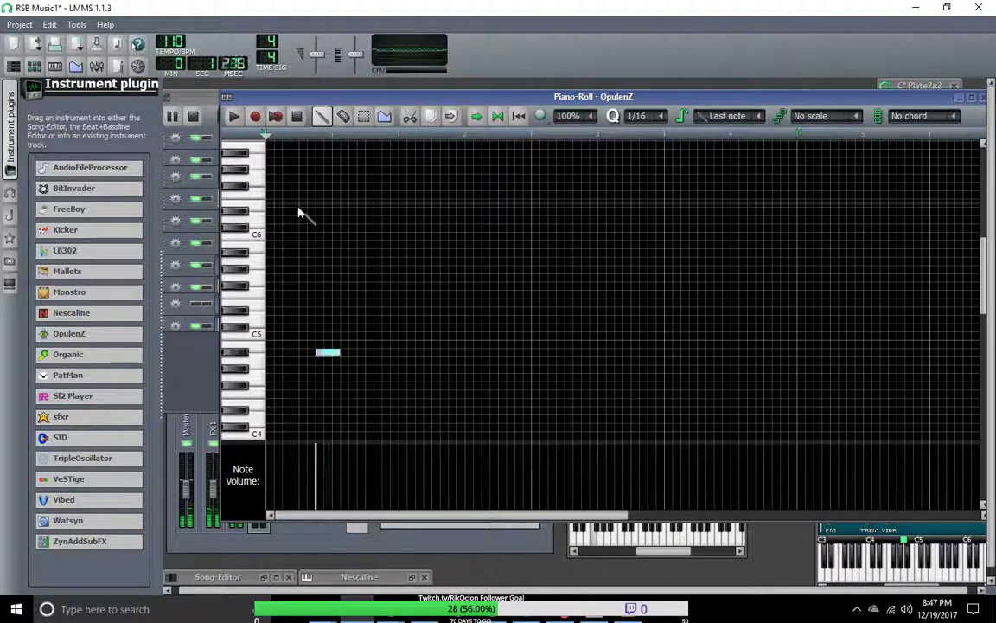
key("n")
key("v")
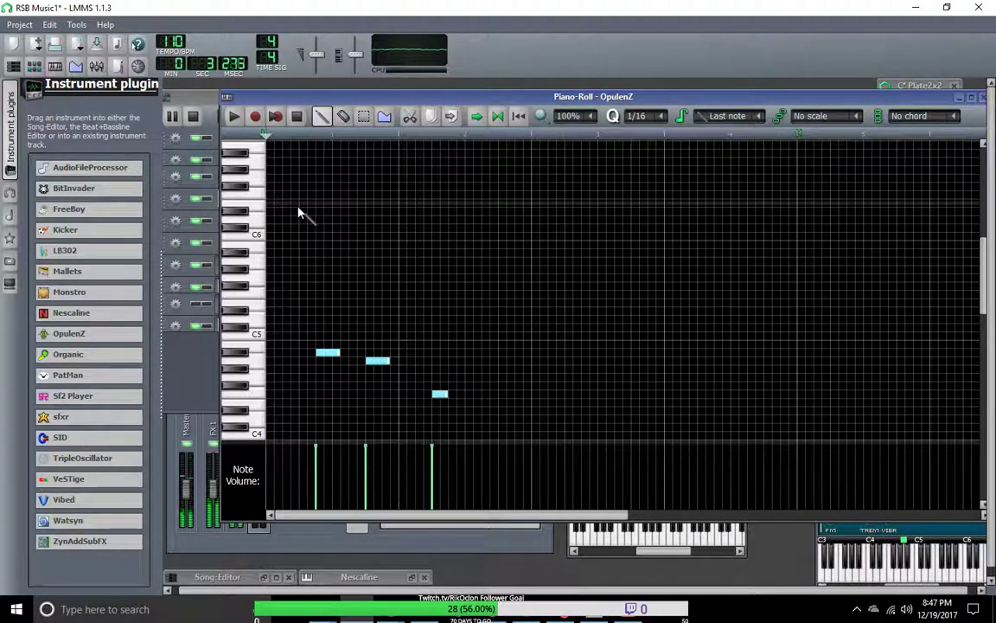
key("c")
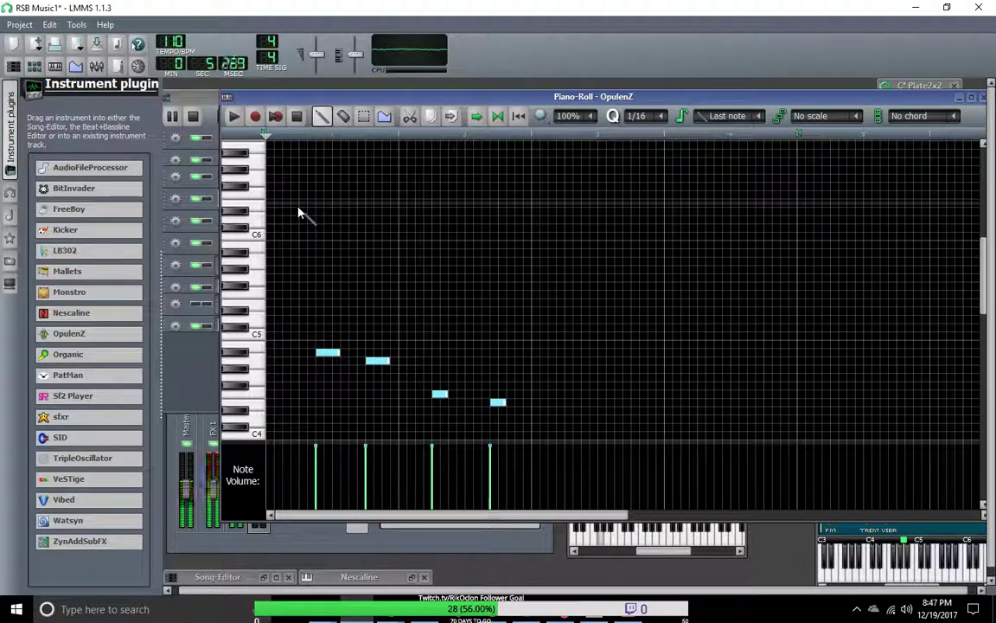
left_click(297, 117)
Play Beat/Bassline 2, widen the Beat+Bassline Editor, and place the OpulenZ Piano-Roll below its tracks.
left_click_drag(229, 97, 229, 162)
left_click(171, 116)
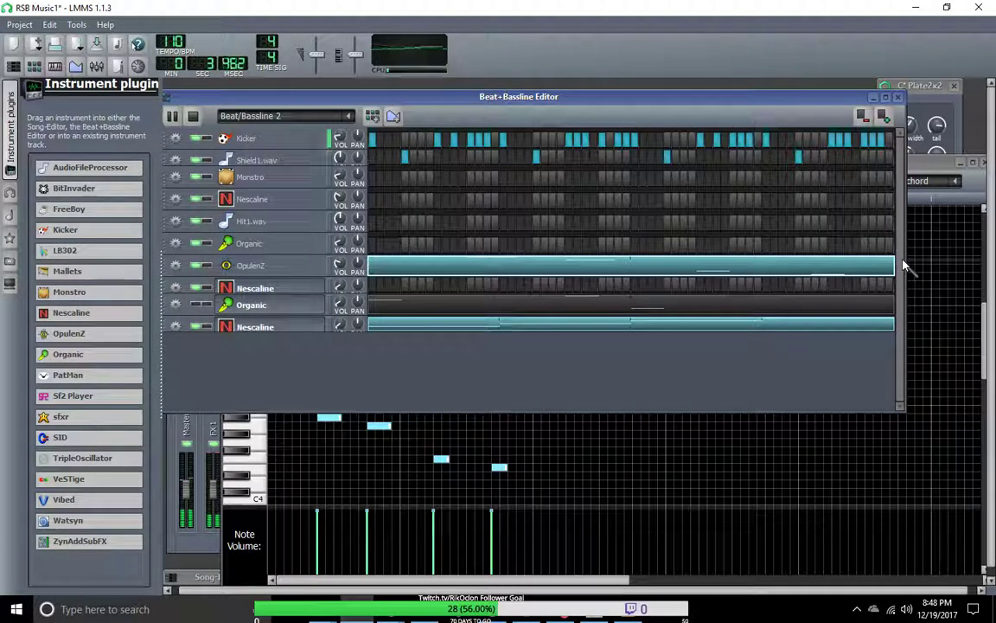
left_click_drag(907, 260, 931, 261)
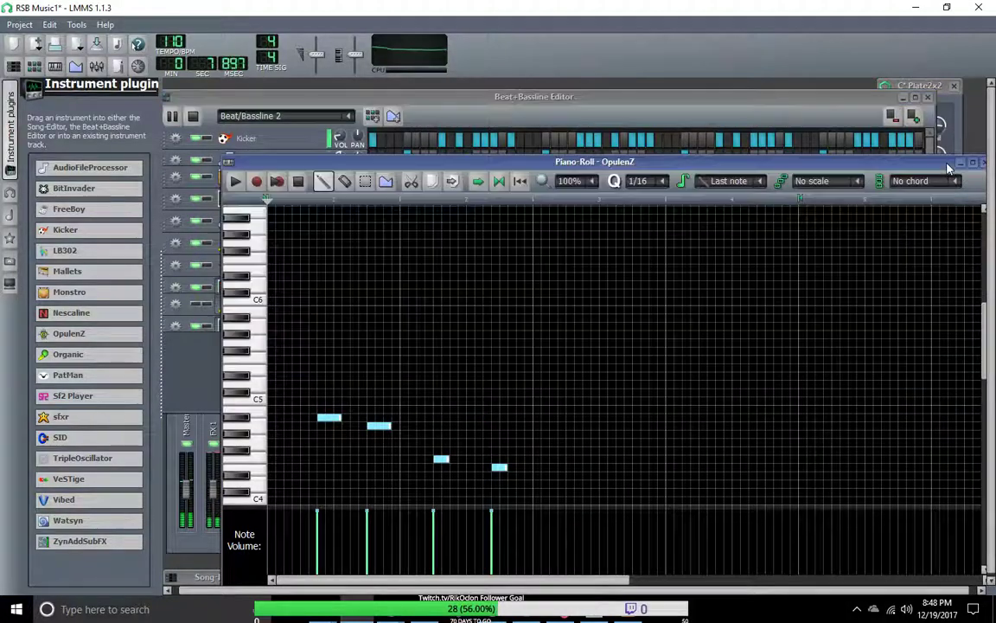
double_click(824, 270)
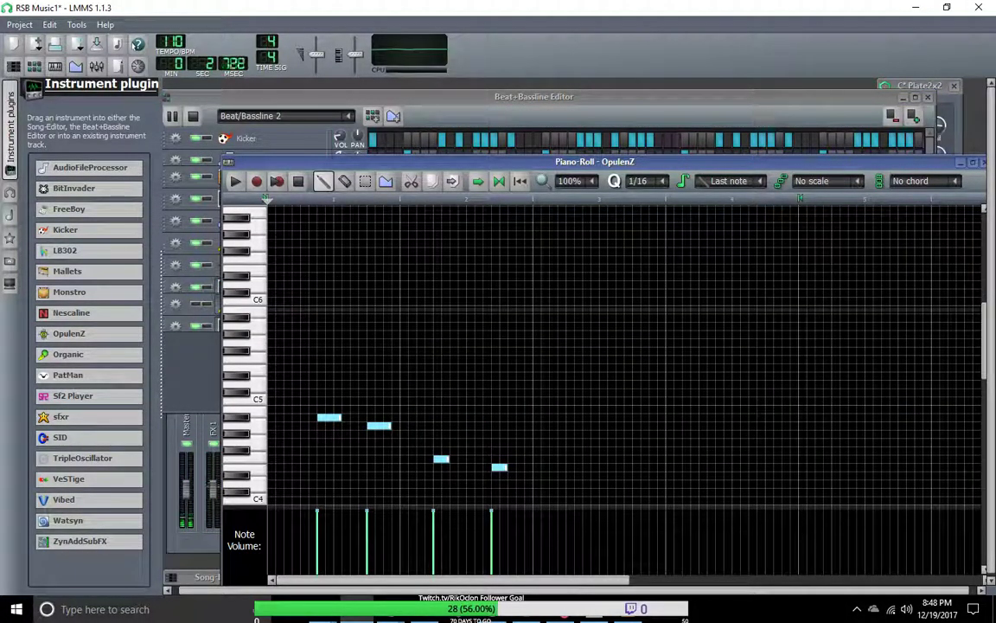
left_click_drag(985, 322, 977, 380)
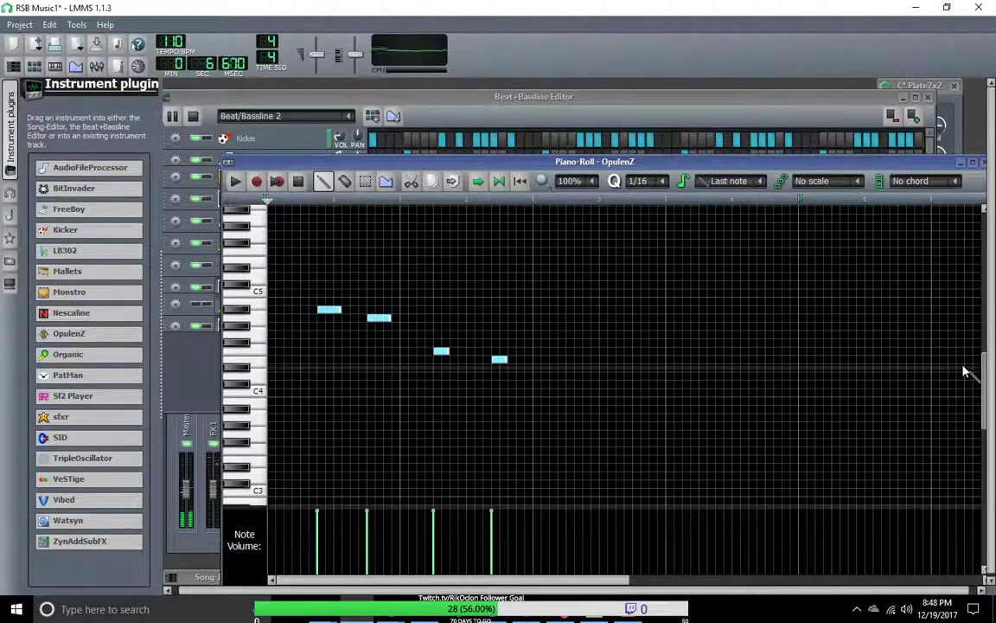
left_click_drag(451, 166, 446, 367)
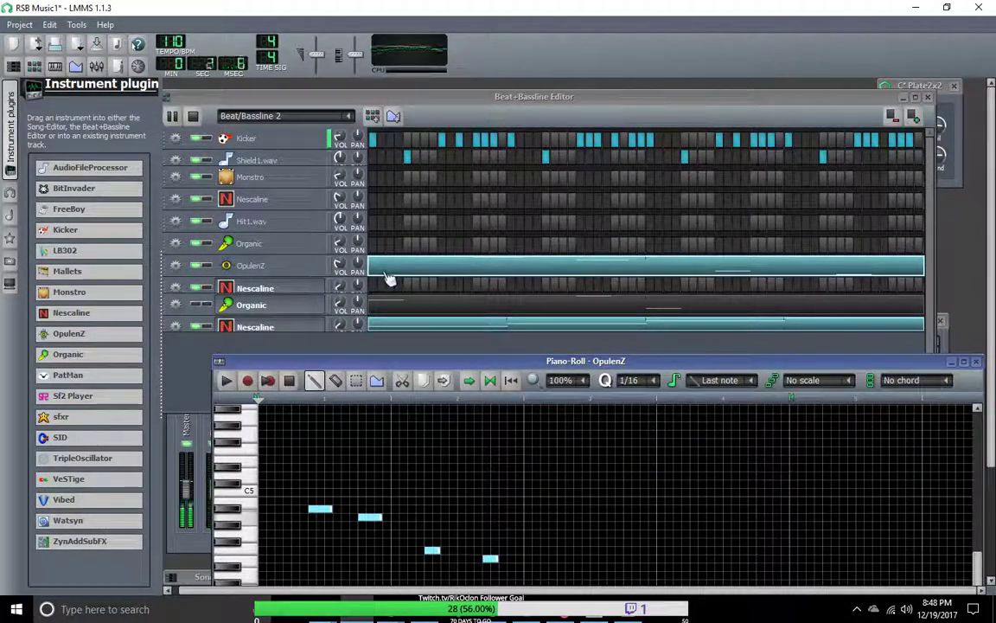
left_click(388, 276)
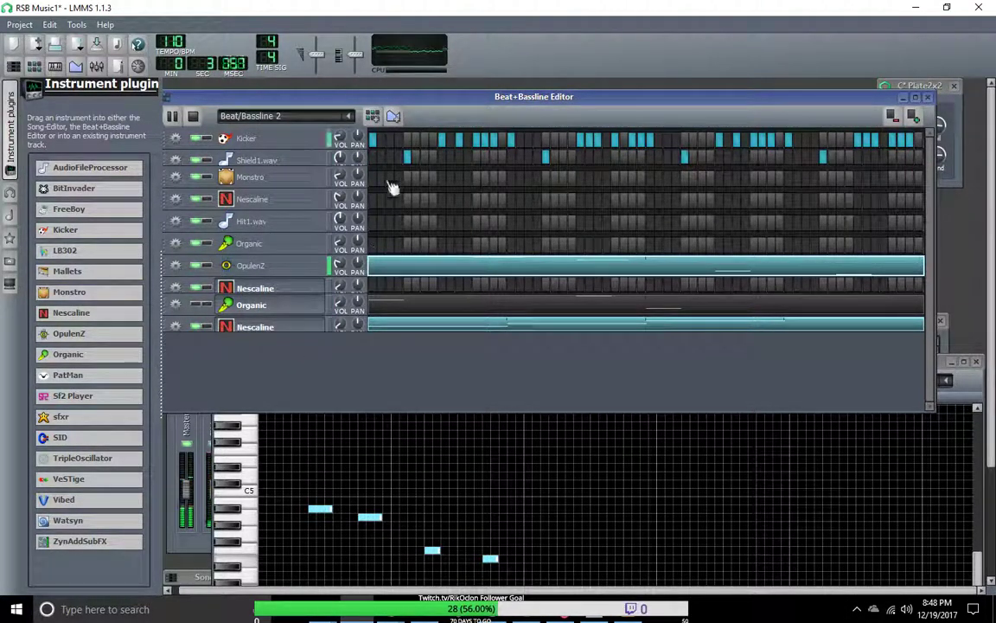
Add a B4 note at the start of the OpulenZ pattern and shift its last note one 1/16 step earlier.
left_click(309, 419)
right_click(332, 418)
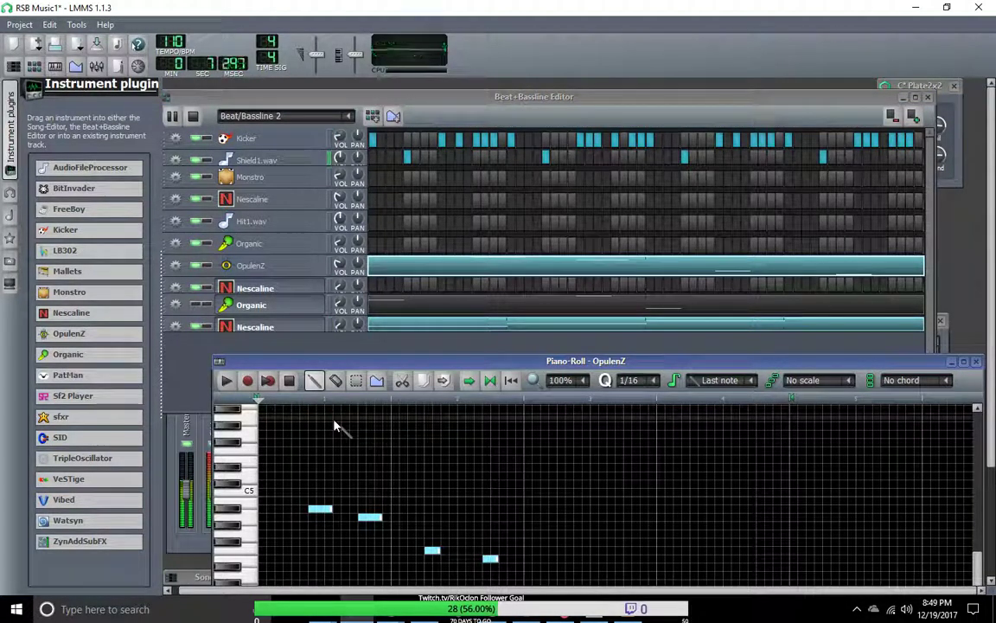
left_click(291, 384)
left_click(270, 383)
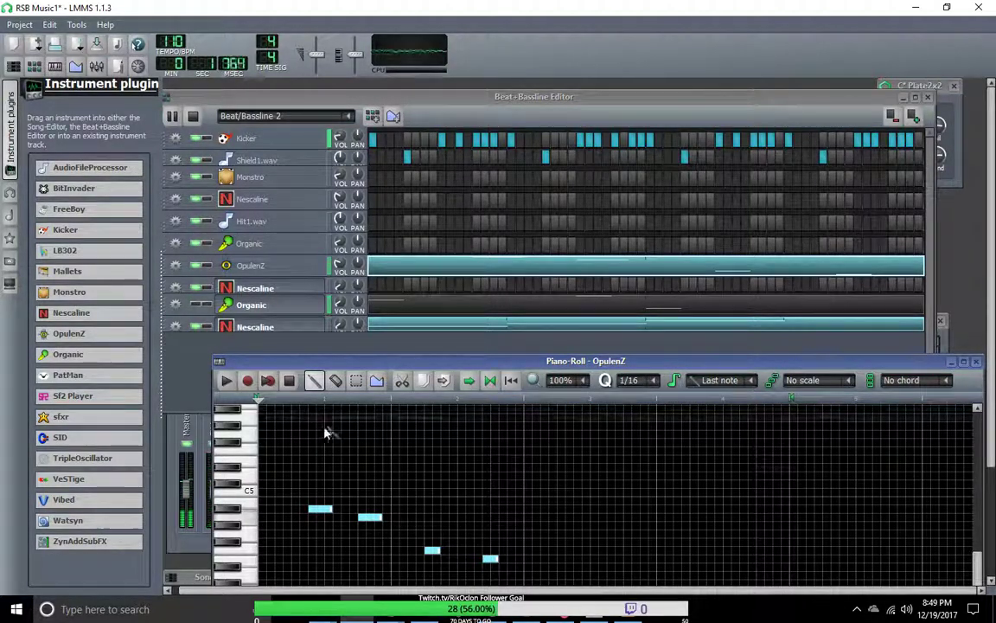
left_click_drag(897, 367, 867, 145)
left_click_drag(461, 331, 452, 331)
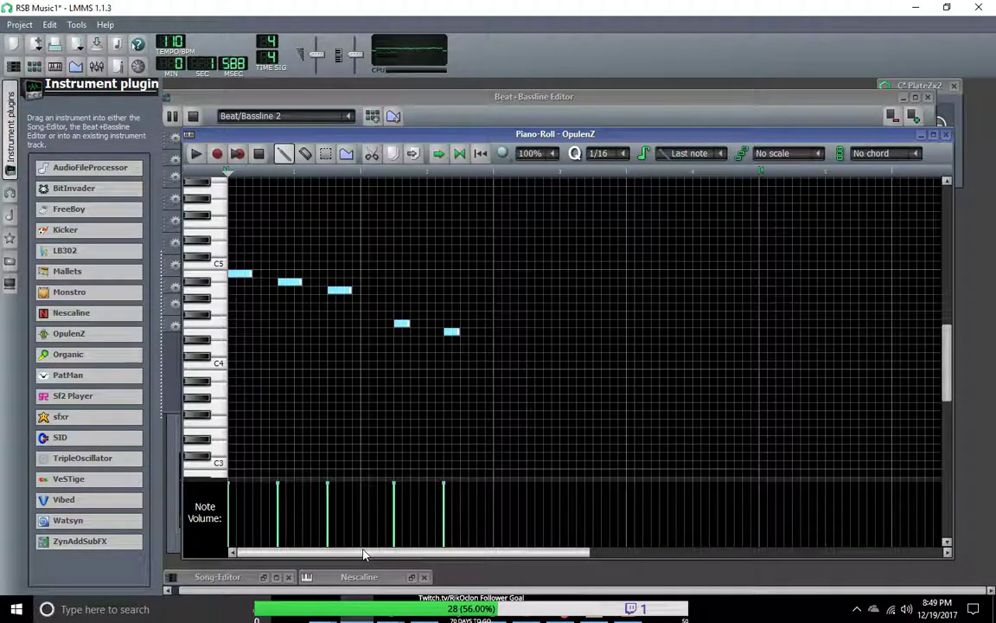
Arrange the Beat+Bassline Editor above the OpulenZ Piano-Roll so that all tracks are in view.
left_click_drag(630, 96, 667, 326)
left_click_drag(749, 140, 745, 490)
left_click_drag(595, 315, 570, 98)
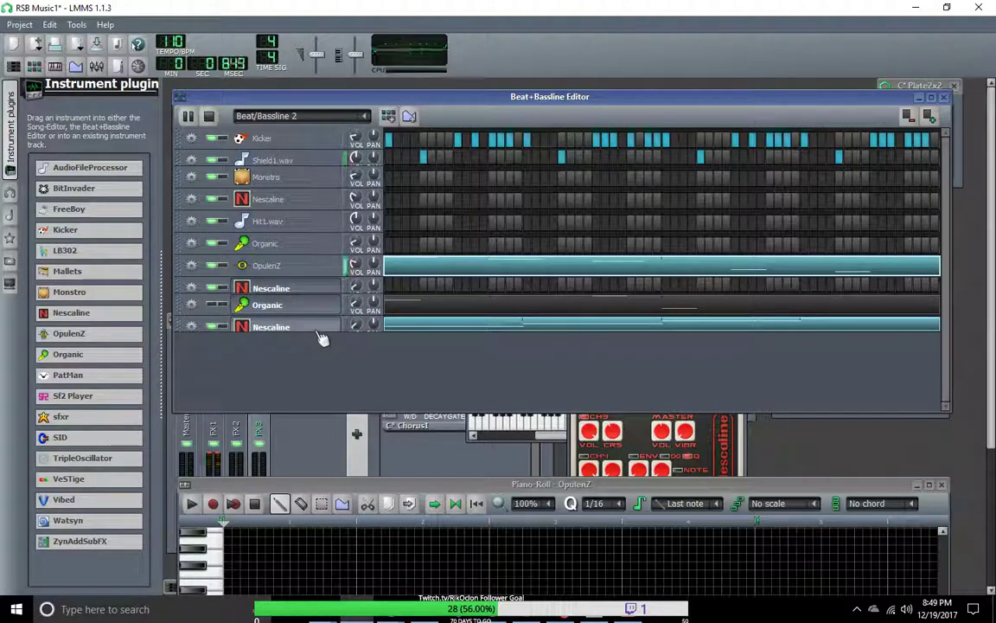
Review the Beat/Bassline 2 tracks and the available instrument plugins while the beat plays.
scroll(634, 338, "down", 3)
scroll(611, 290, "up", 3)
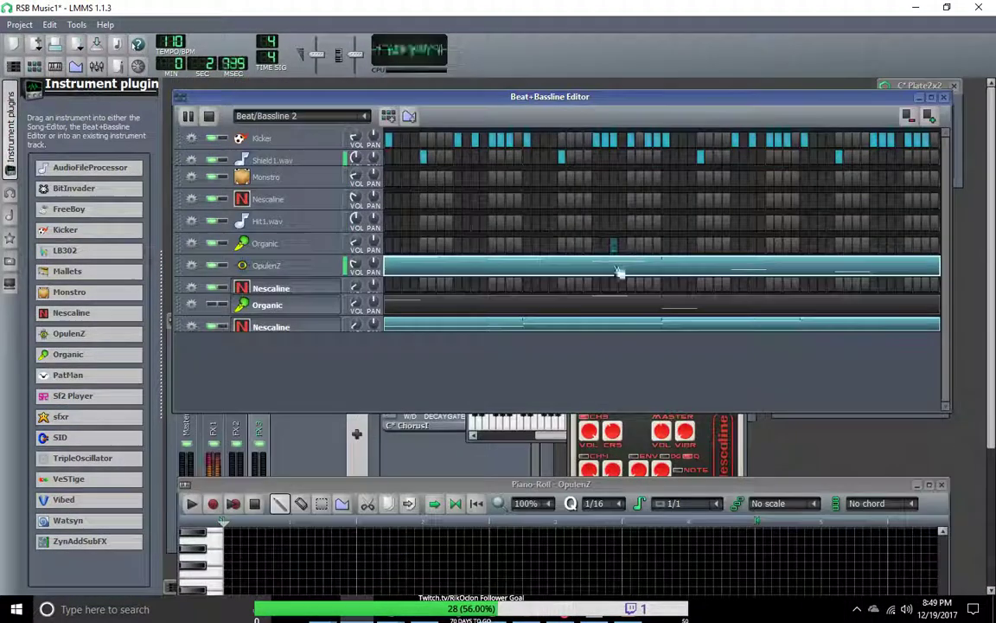
scroll(596, 304, "down", 3)
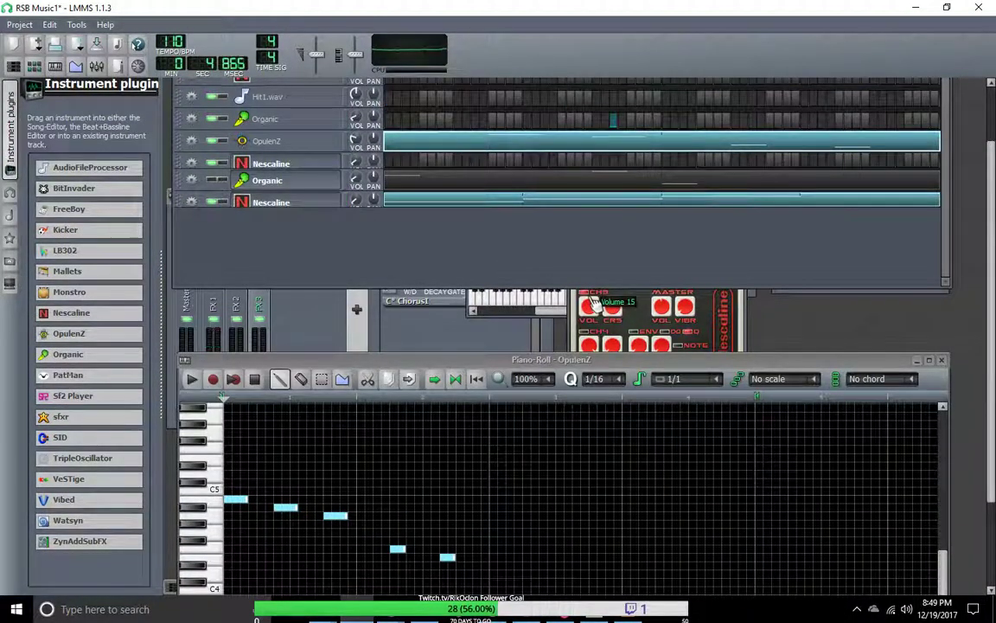
scroll(593, 305, "up", 3)
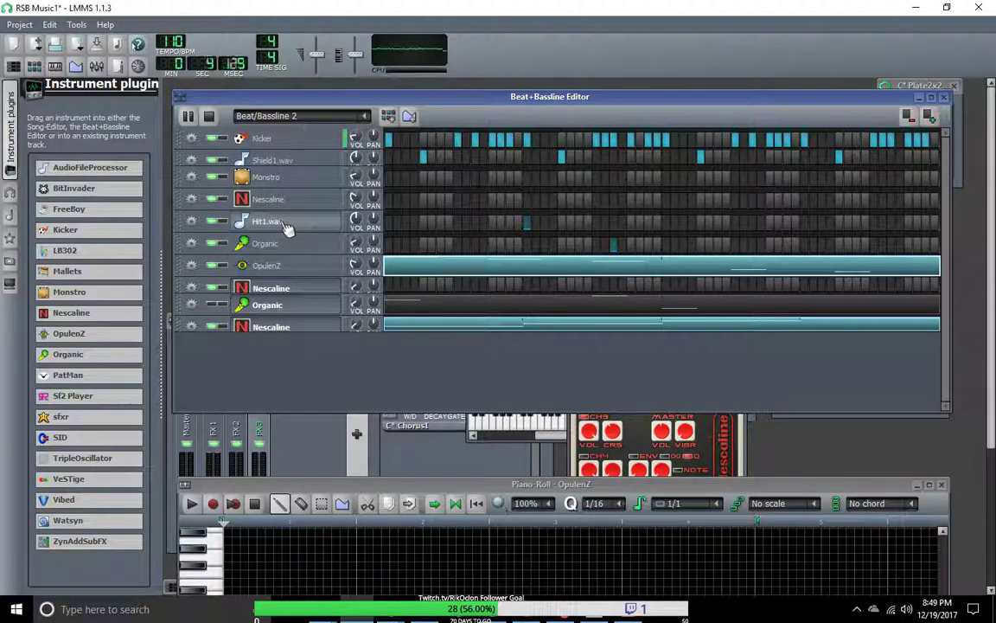
mouse_move(116, 378)
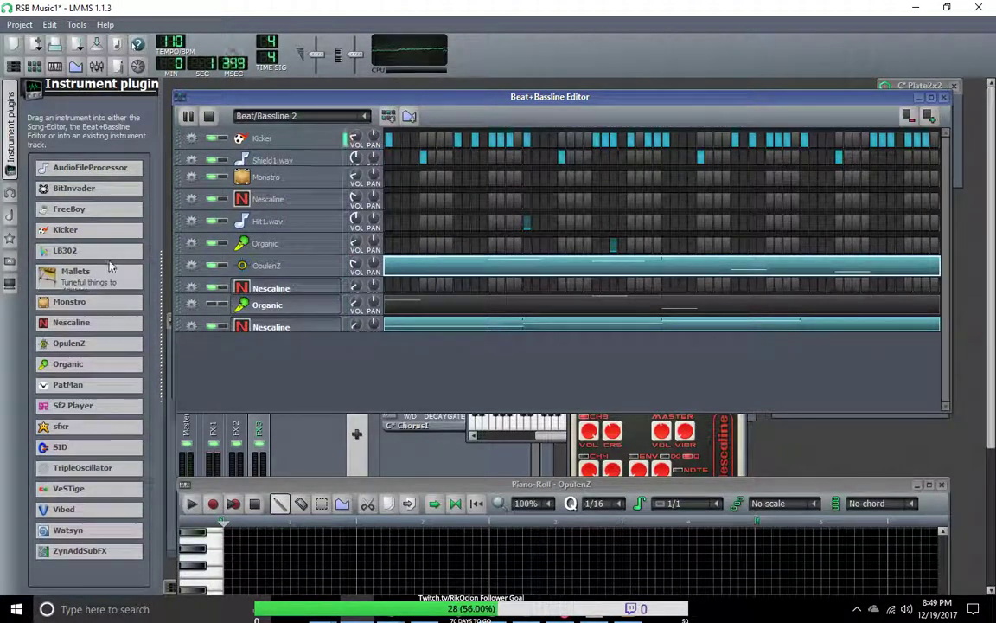
mouse_move(105, 267)
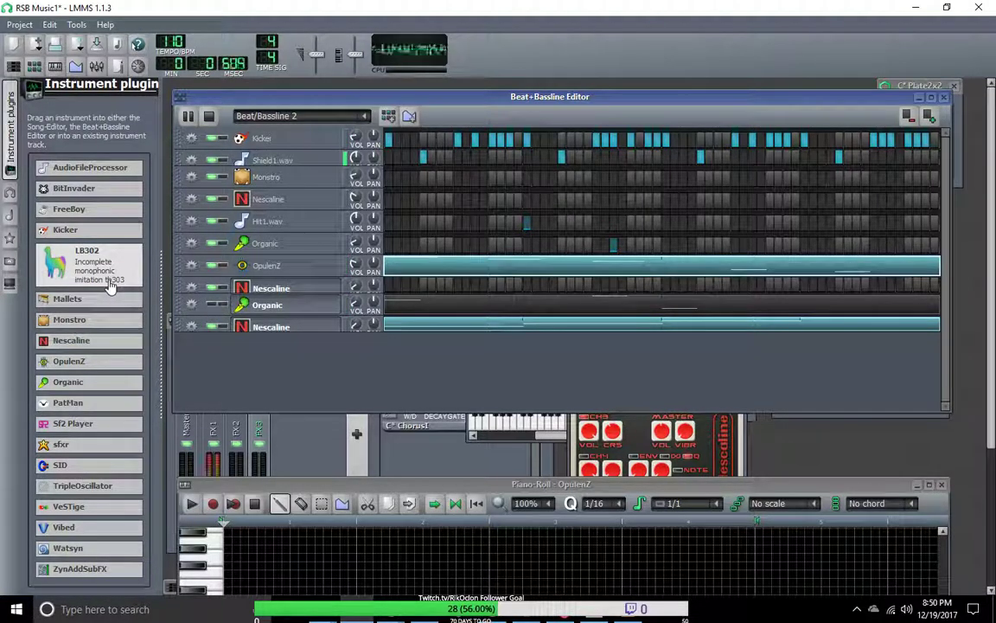
mouse_move(63, 478)
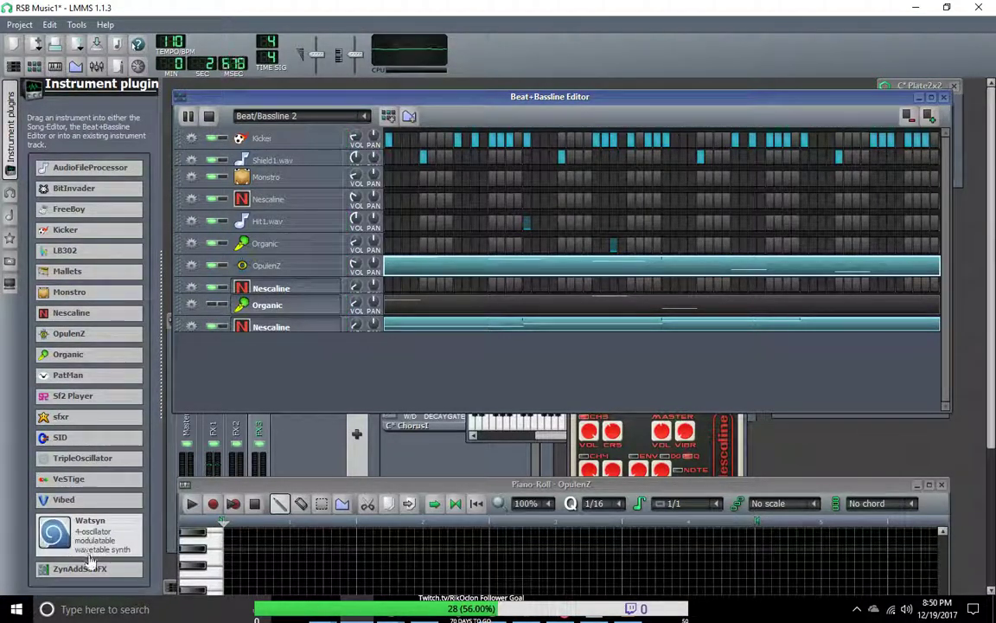
mouse_move(78, 571)
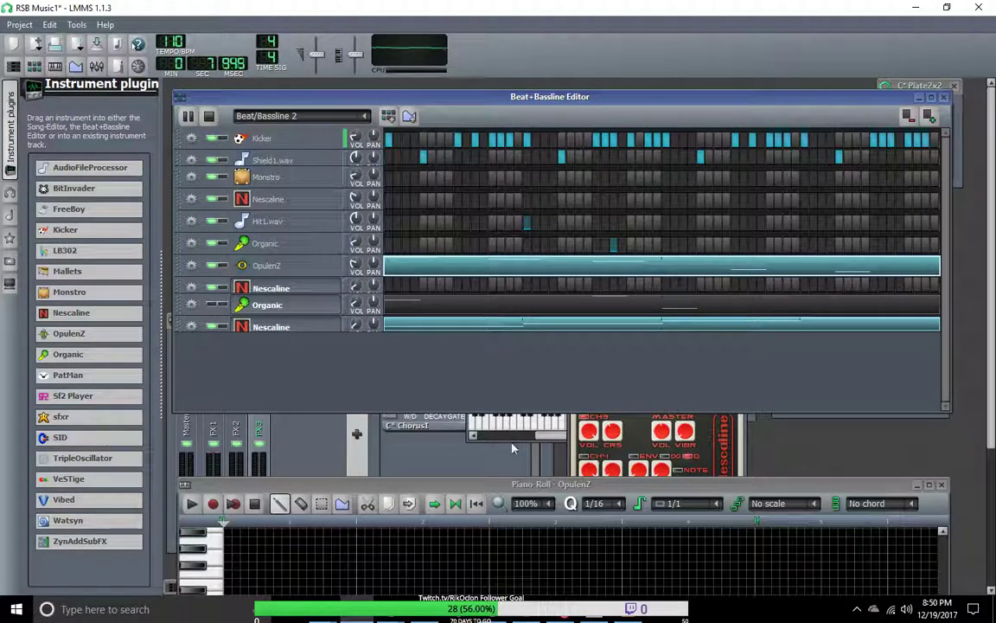
Delete all notes from the OpulenZ pattern in the Piano-Roll and place the Piano-Roll back below the beat tracks.
left_click_drag(520, 488, 511, 148)
left_click(228, 285)
left_click_drag(229, 284, 229, 292)
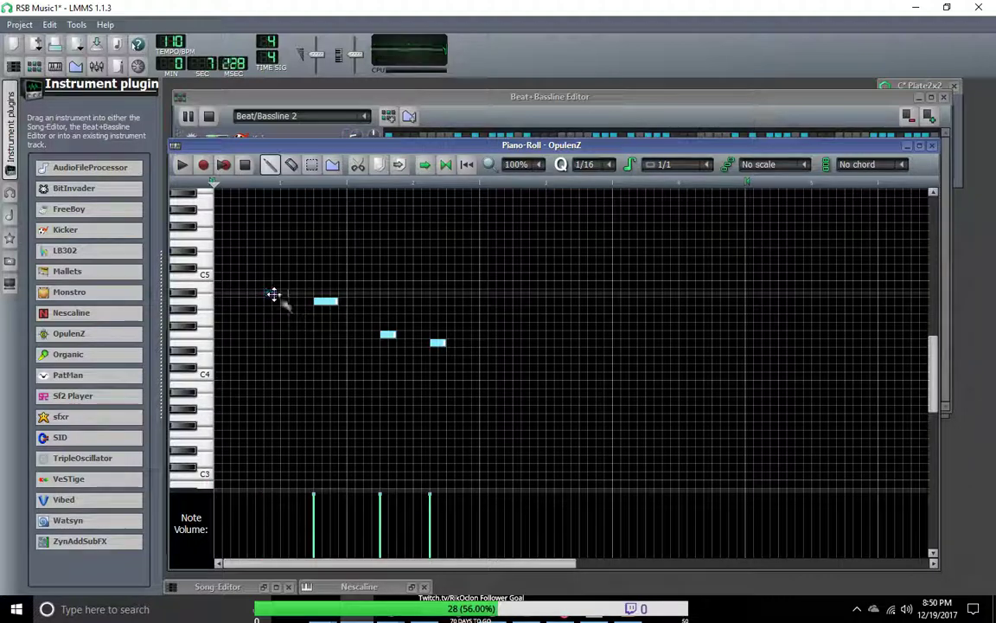
right_click(325, 300)
right_click(388, 334)
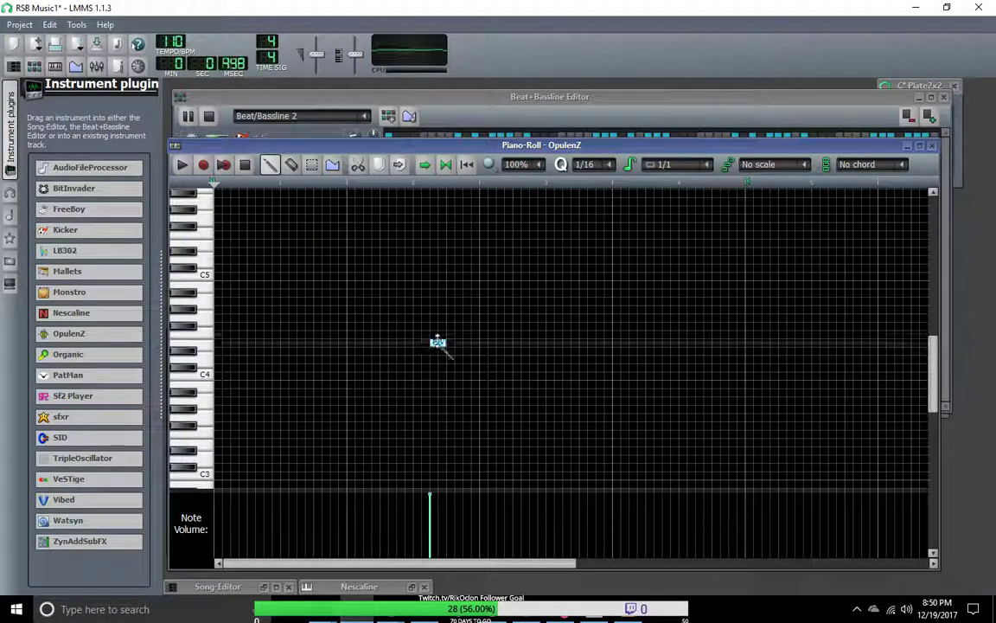
left_click_drag(480, 565, 476, 415)
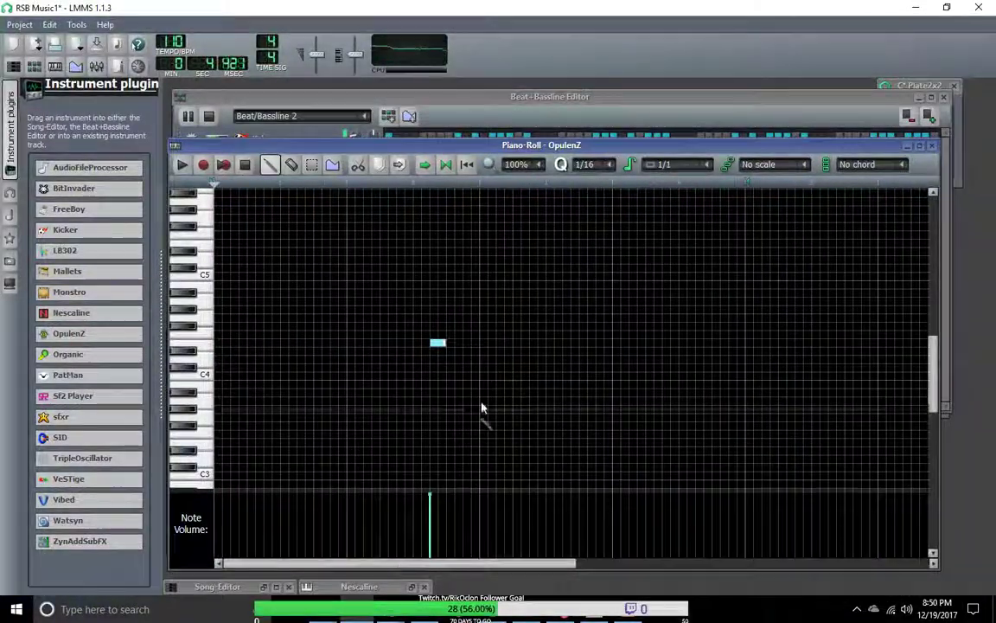
right_click(440, 344)
scroll(842, 348, "up", 3)
left_click_drag(920, 370, 896, 545)
left_click_drag(458, 158, 466, 359)
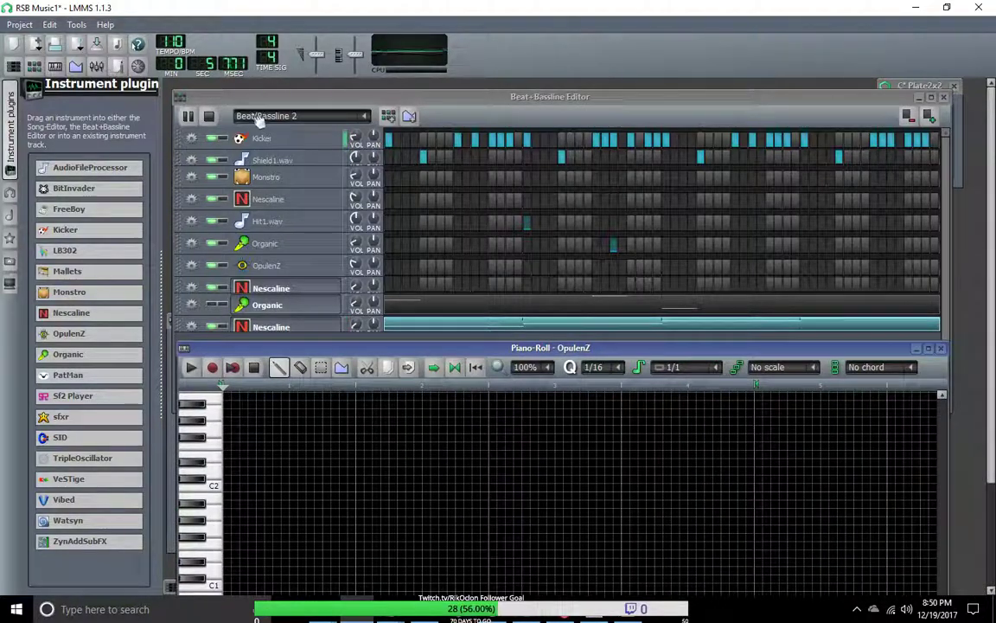
Audition Beat/Bassline 2 with the last Nescaline, the upper Organic and the Hit1.wav tracks muted.
left_click(209, 116)
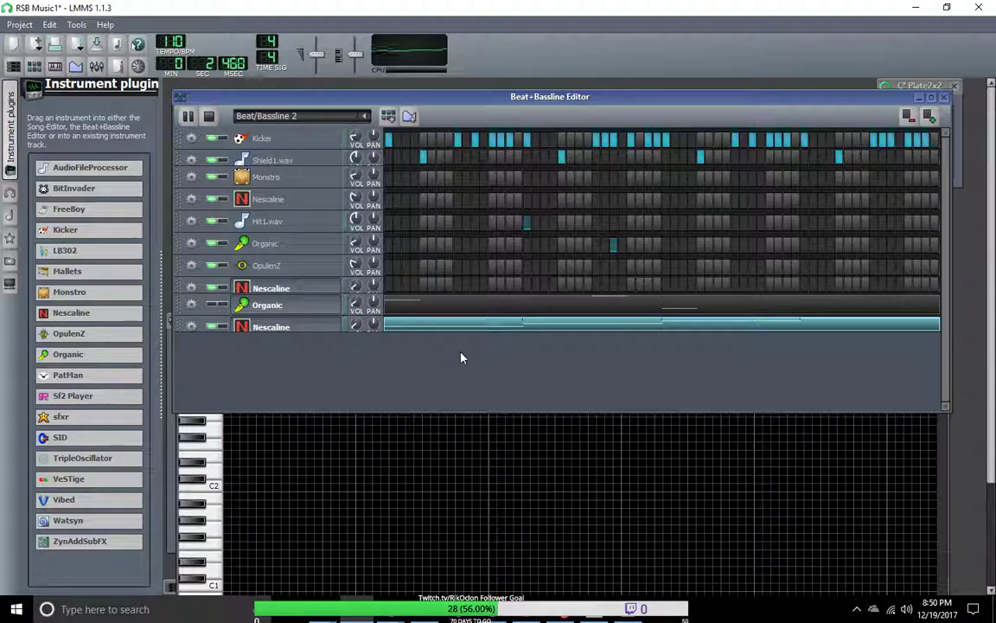
left_click(213, 329)
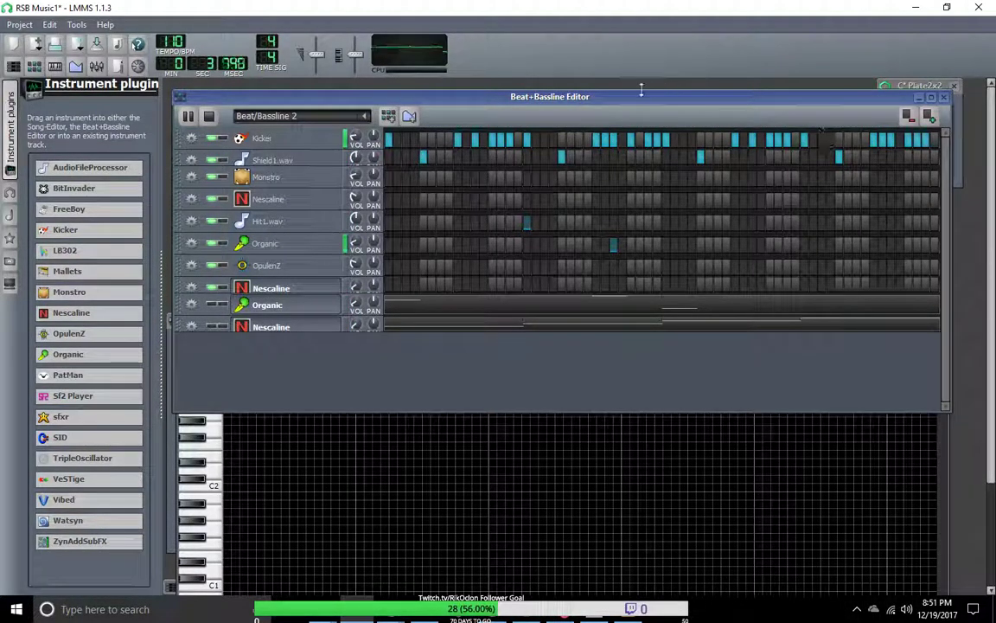
mouse_move(610, 105)
left_mouse_down()
mouse_move(605, 52)
mouse_move(604, 85)
left_mouse_up()
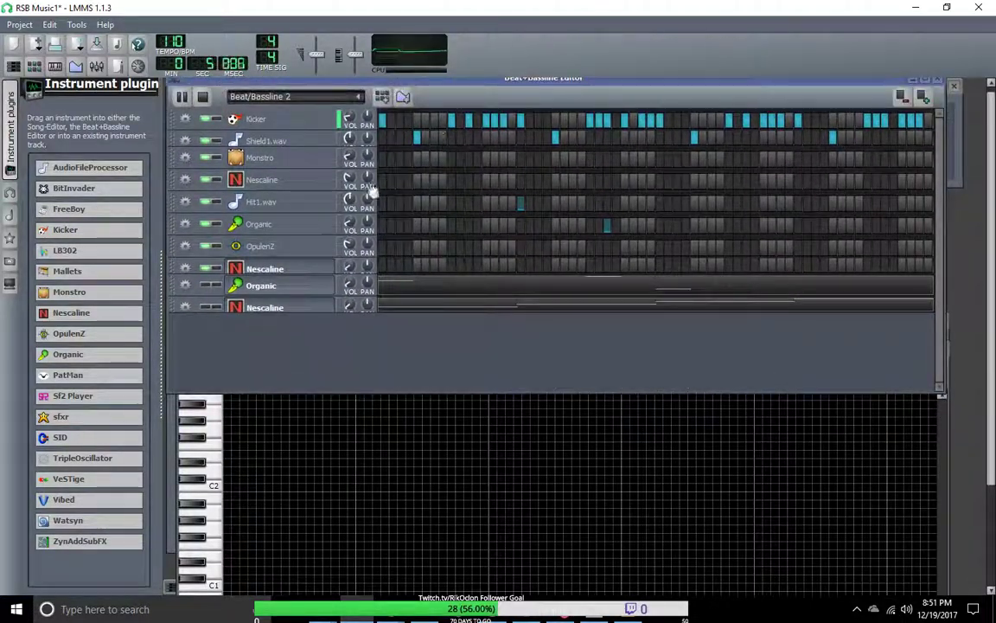
left_click(207, 226)
left_click(208, 204)
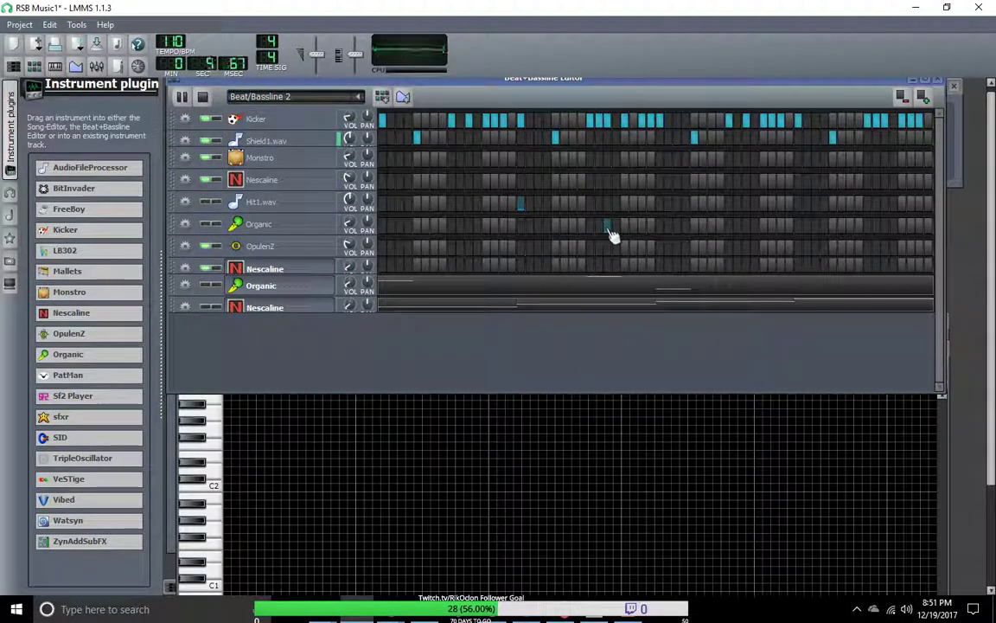
Clear the stray steps in Hit1.wav and the upper Organic, and unmute all tracks including the lower Organic and last Nescaline.
left_click(205, 244)
left_click(208, 223)
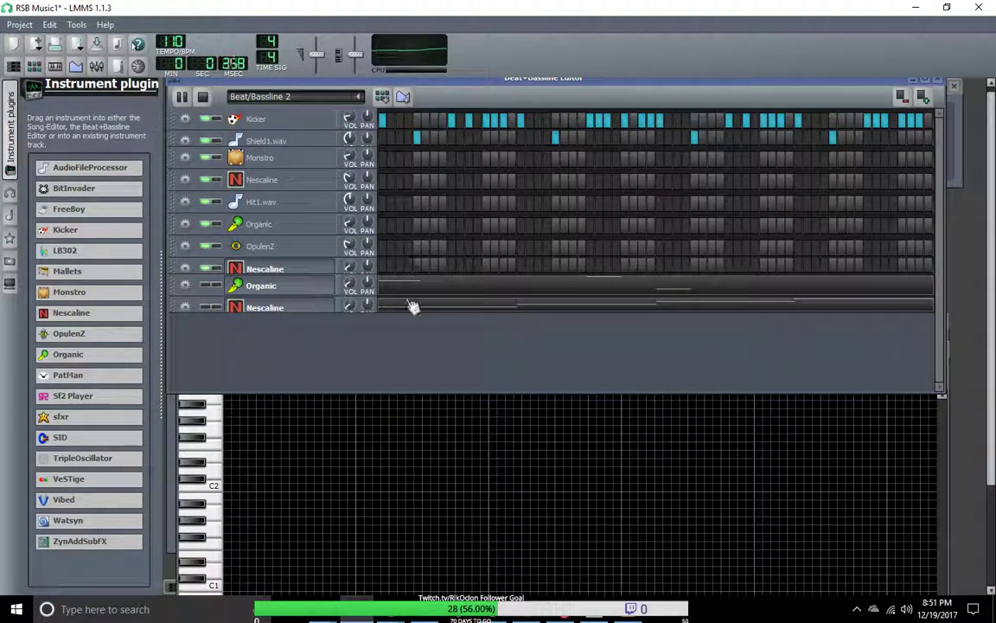
left_click(210, 286)
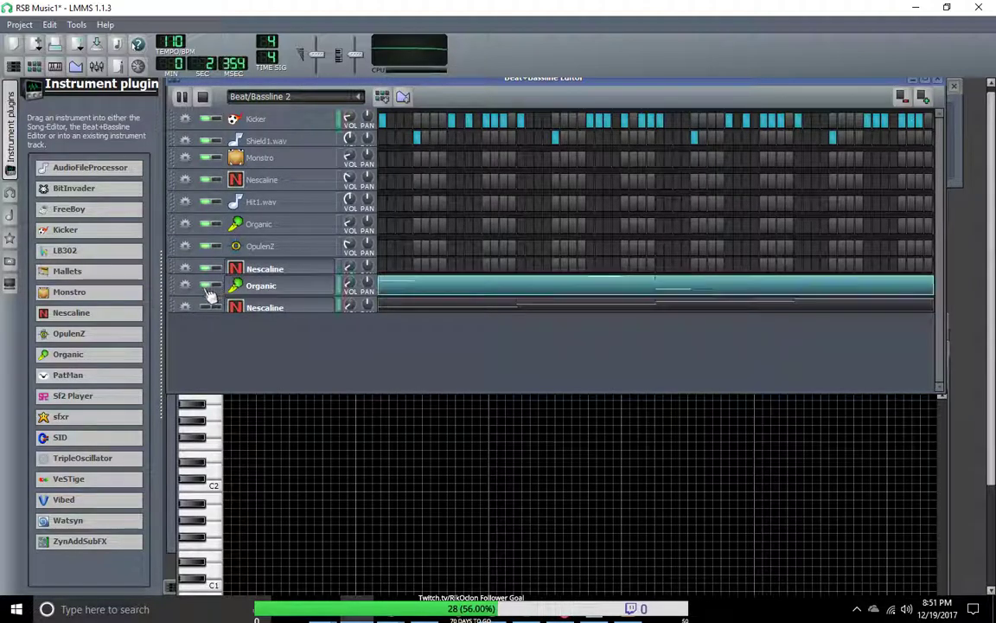
left_click(210, 307)
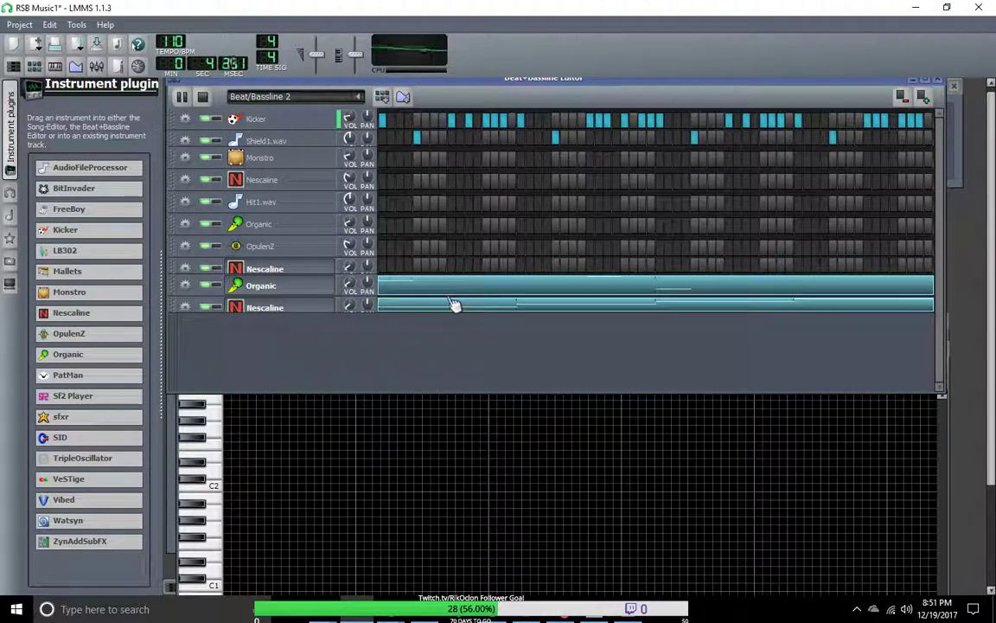
Open the lower Organic track's pattern in the Piano-Roll and position it below the beat tracks.
double_click(540, 295)
left_click_drag(522, 351, 521, 122)
left_click_drag(942, 398, 941, 324)
left_click_drag(881, 126, 870, 358)
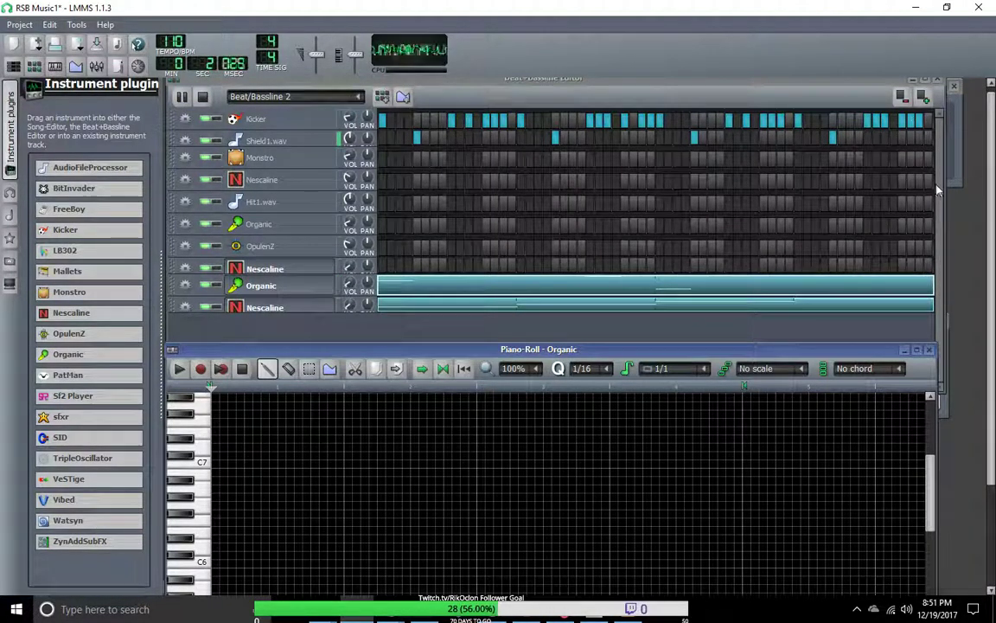
left_click(851, 235)
left_click(807, 227)
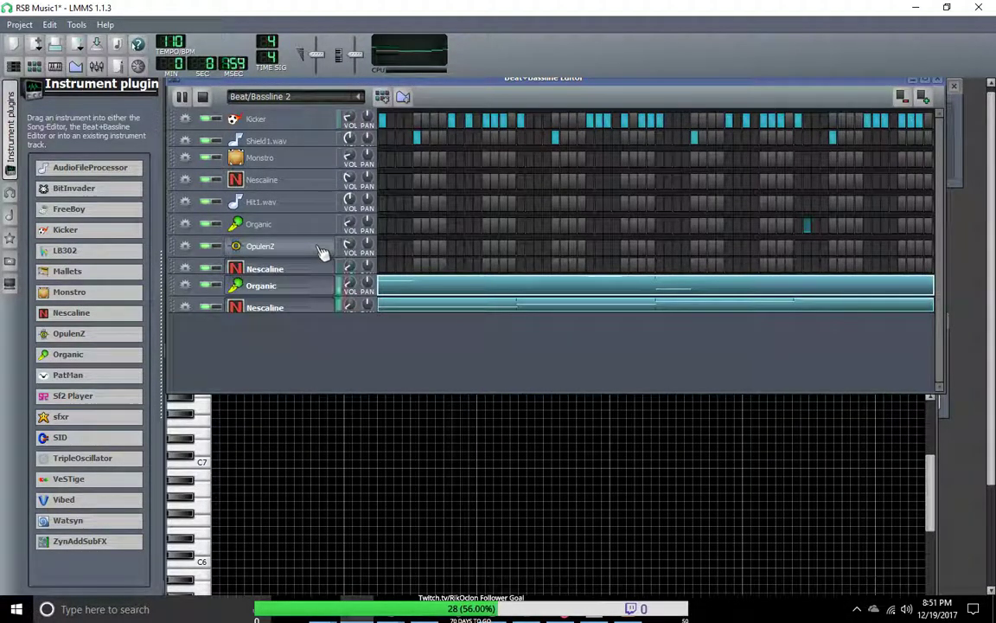
left_click(807, 225)
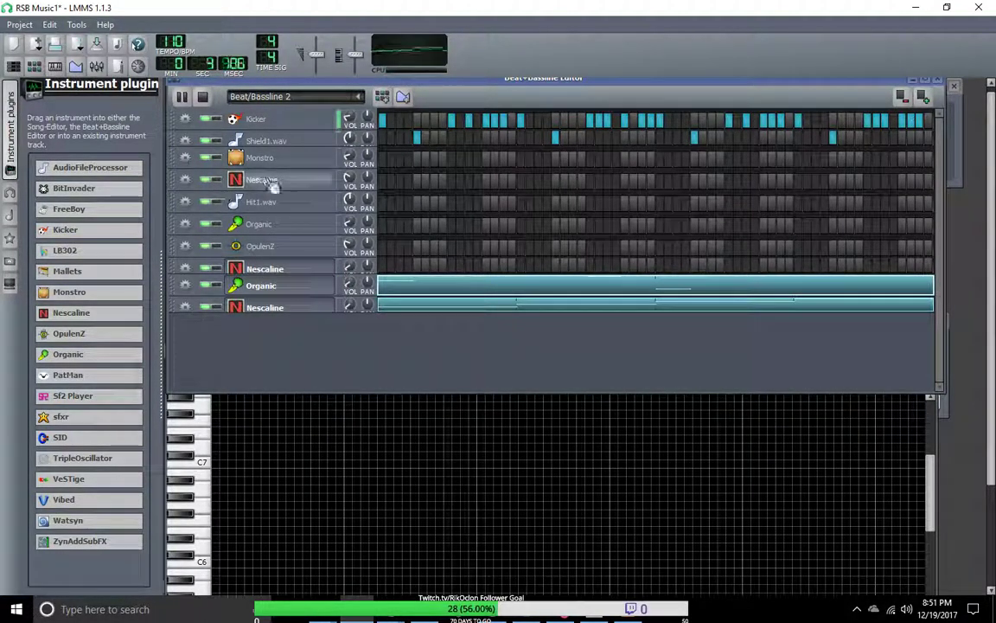
Open the upper Nescaline and Monstro instrument windows and keep the Beat+Bassline tracks in view.
left_click(270, 180)
left_click(264, 158)
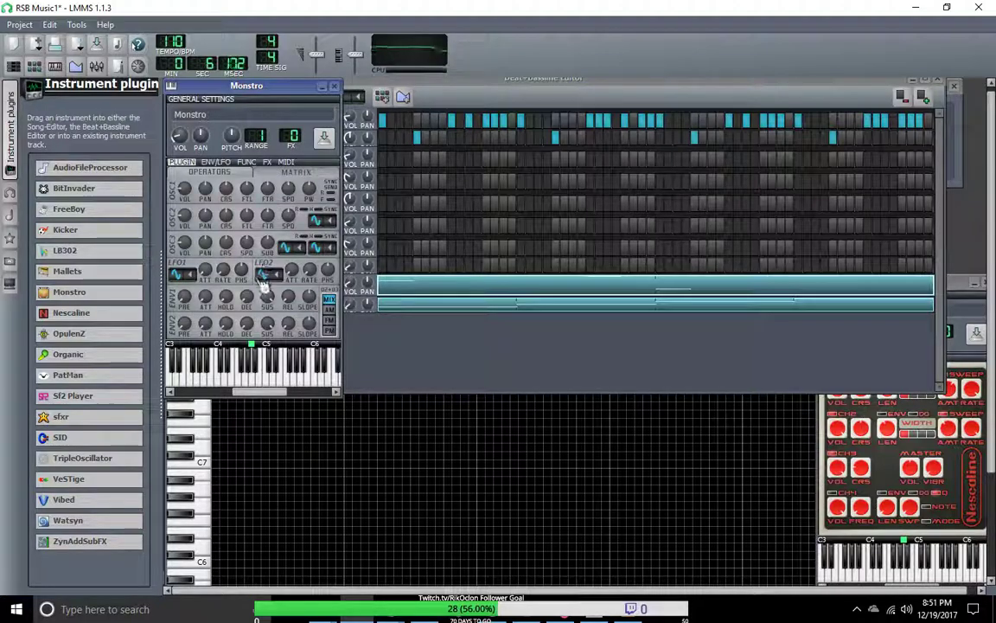
left_click(249, 288)
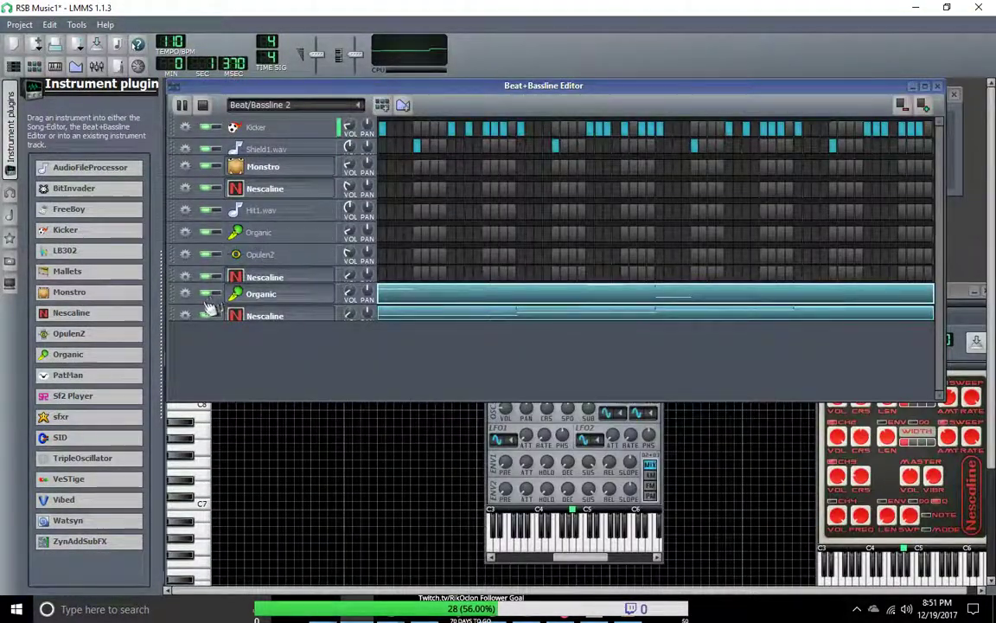
Check the MIDI connections of the two lower Nescaline tracks and the lower Organic track.
left_click(184, 314)
mouse_move(227, 368)
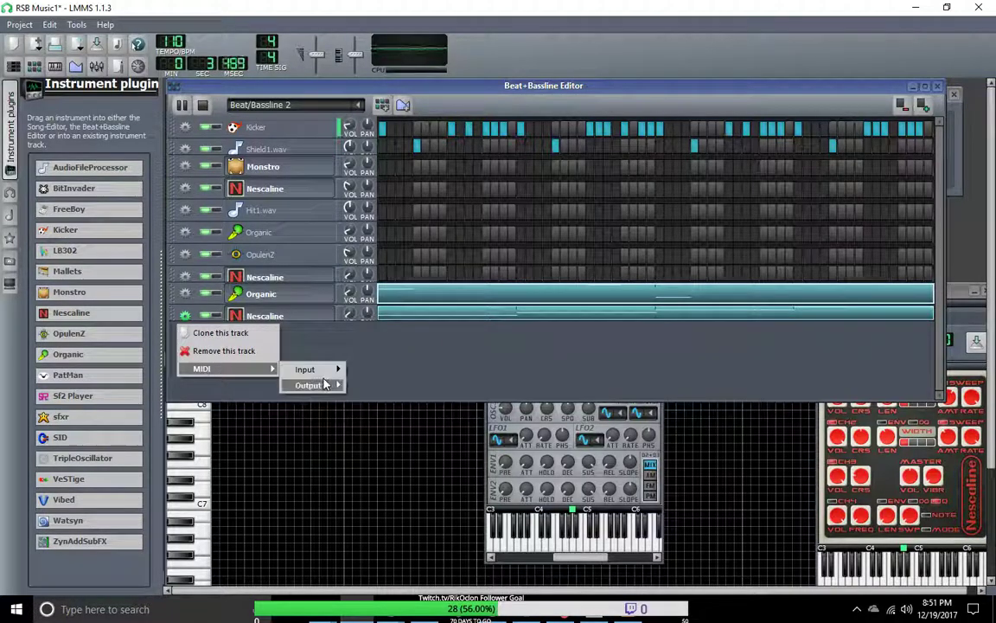
left_click(184, 294)
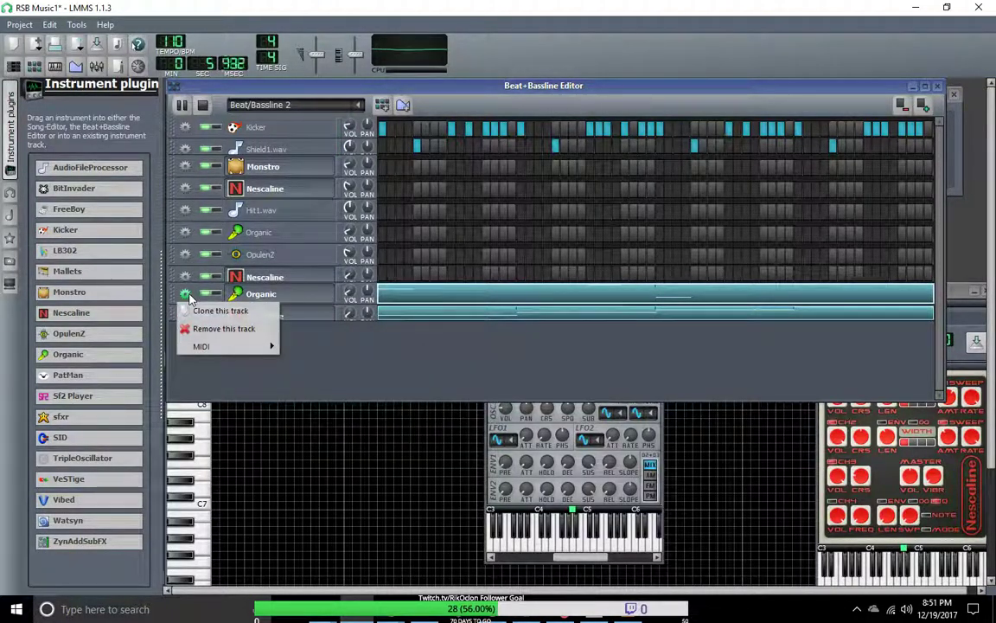
mouse_move(251, 346)
mouse_move(300, 349)
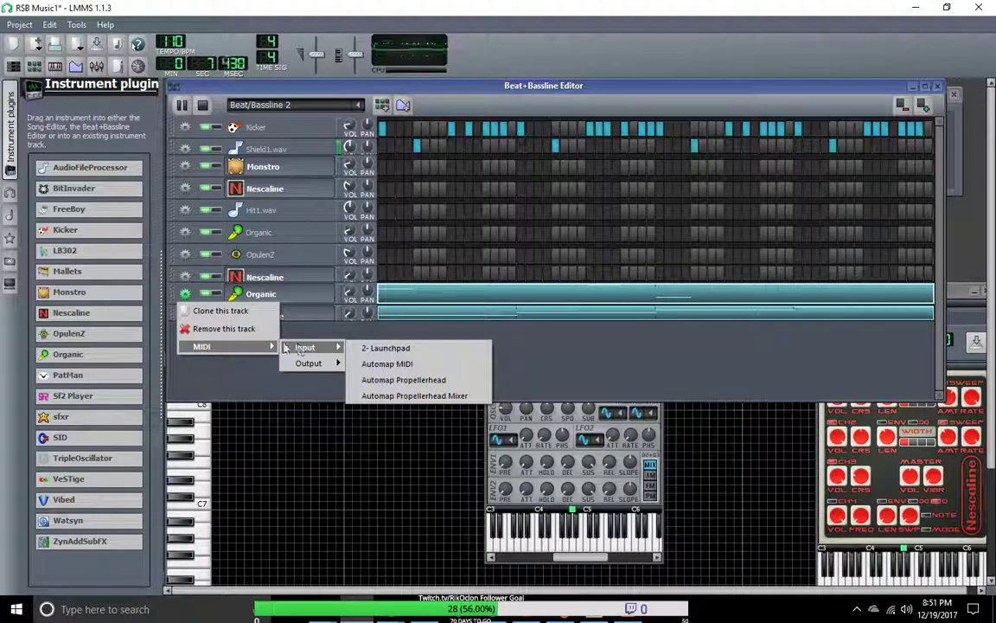
left_click(184, 276)
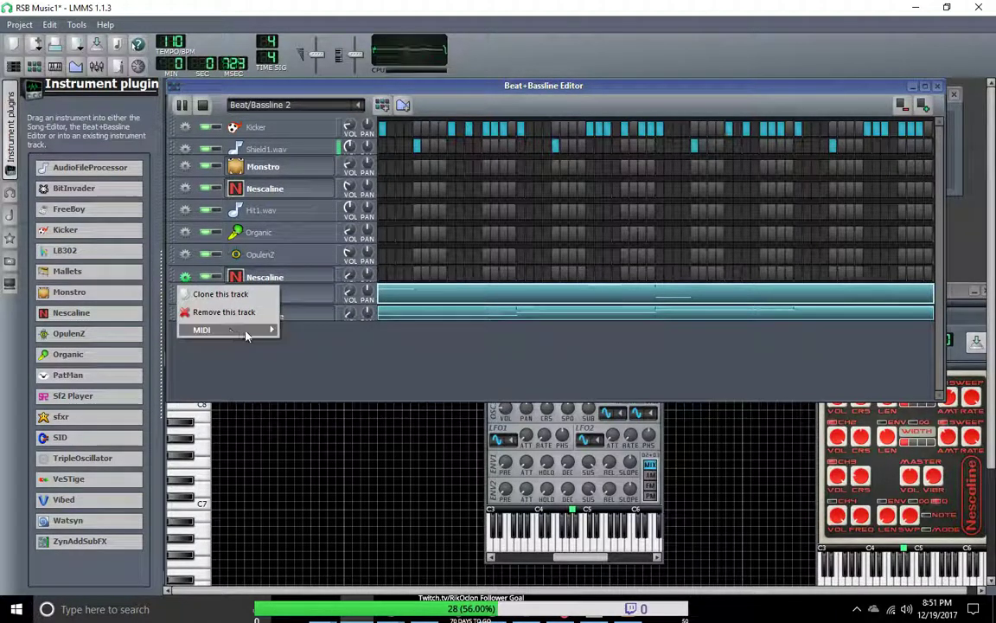
Disconnect the 2- Launchpad MIDI input from the OpulenZ track.
left_click(185, 254)
left_click(276, 344)
left_click(184, 254)
mouse_move(251, 307)
mouse_move(307, 313)
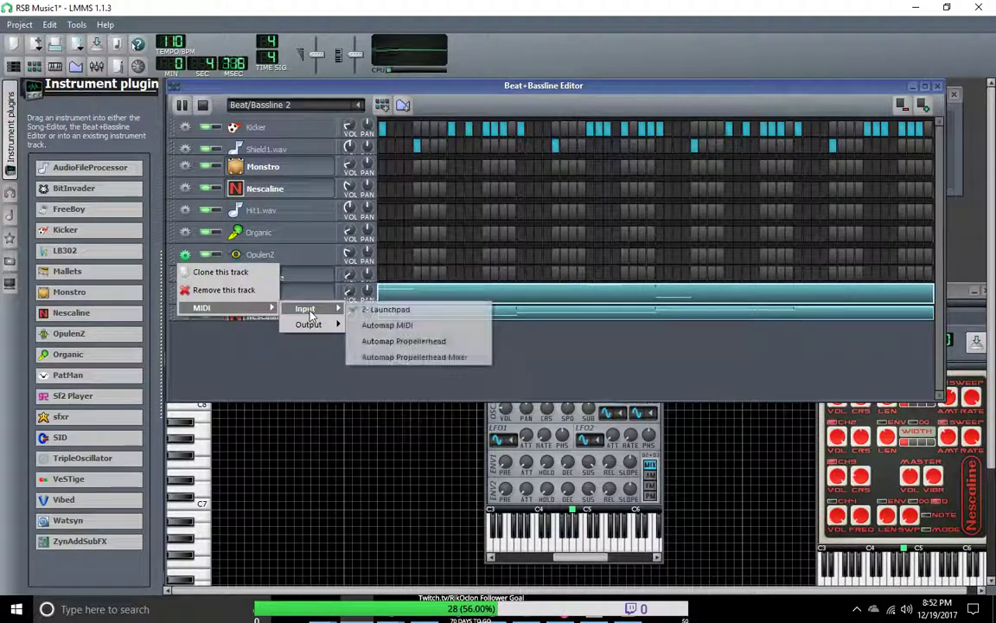
left_click(394, 312)
Toggle the 2- Launchpad MIDI input of the Hit1.wav track.
left_click(184, 211)
mouse_move(251, 263)
mouse_move(331, 273)
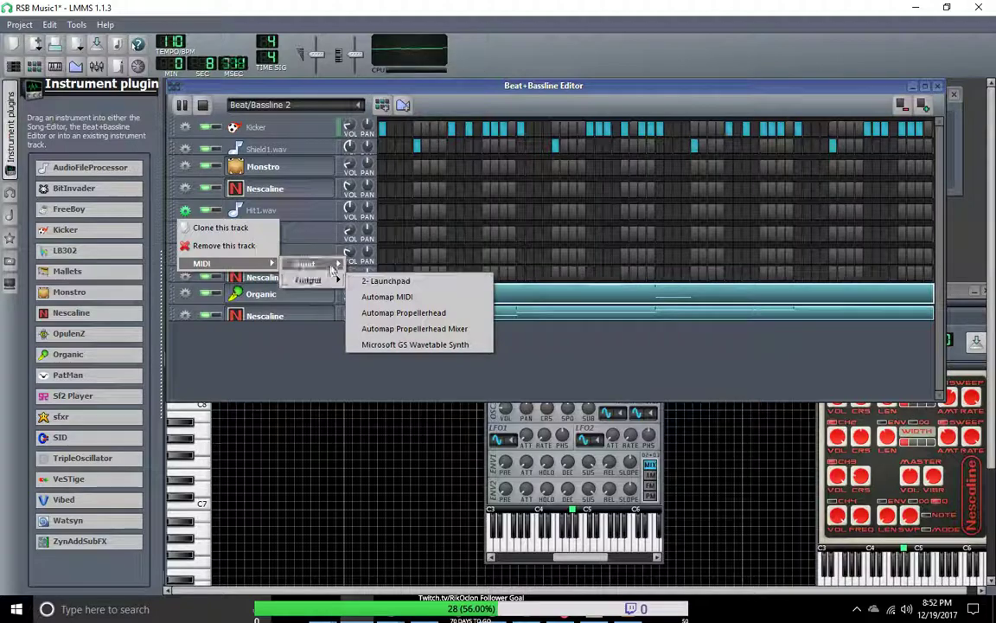
left_click(385, 263)
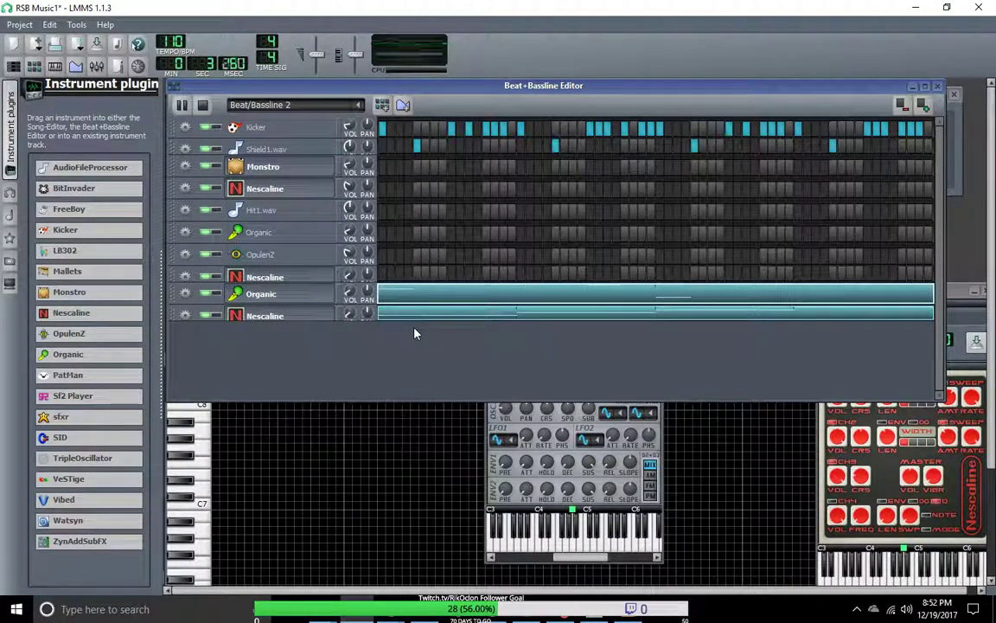
Check the MIDI input settings of the Monstro and Hit1.wav tracks.
left_click(185, 167)
mouse_move(201, 219)
mouse_move(322, 223)
left_click(185, 211)
left_click(185, 211)
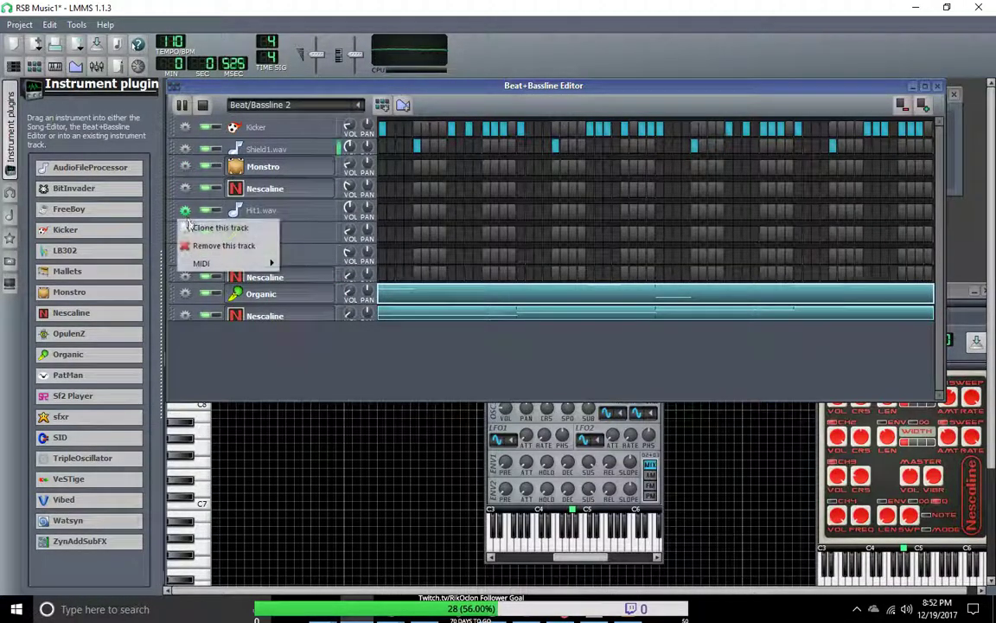
mouse_move(201, 265)
left_click(261, 223)
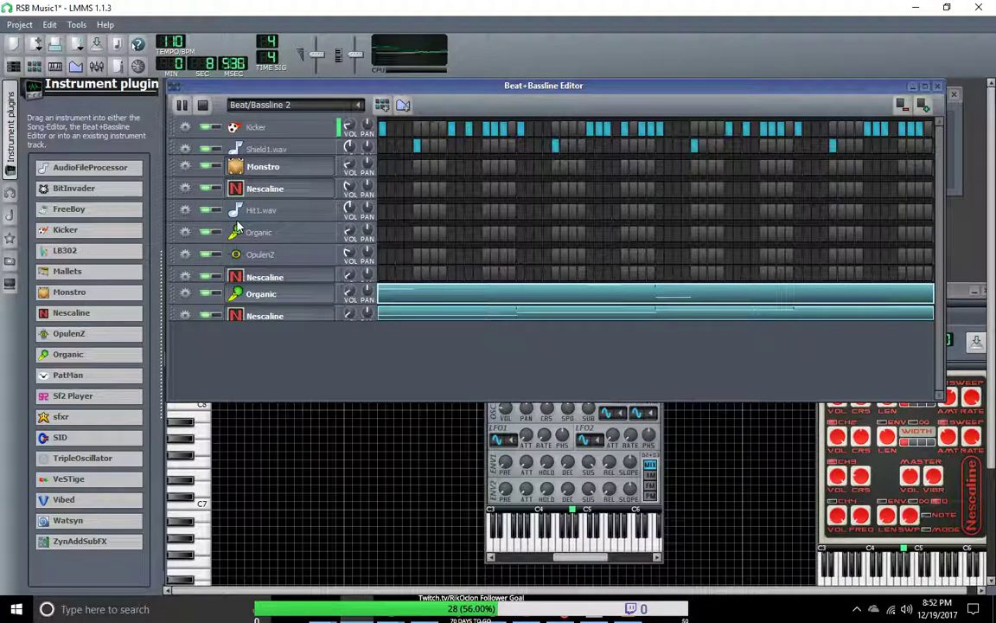
Route the Monstro track to FX channel 2 and adjust its volume.
left_click(298, 167)
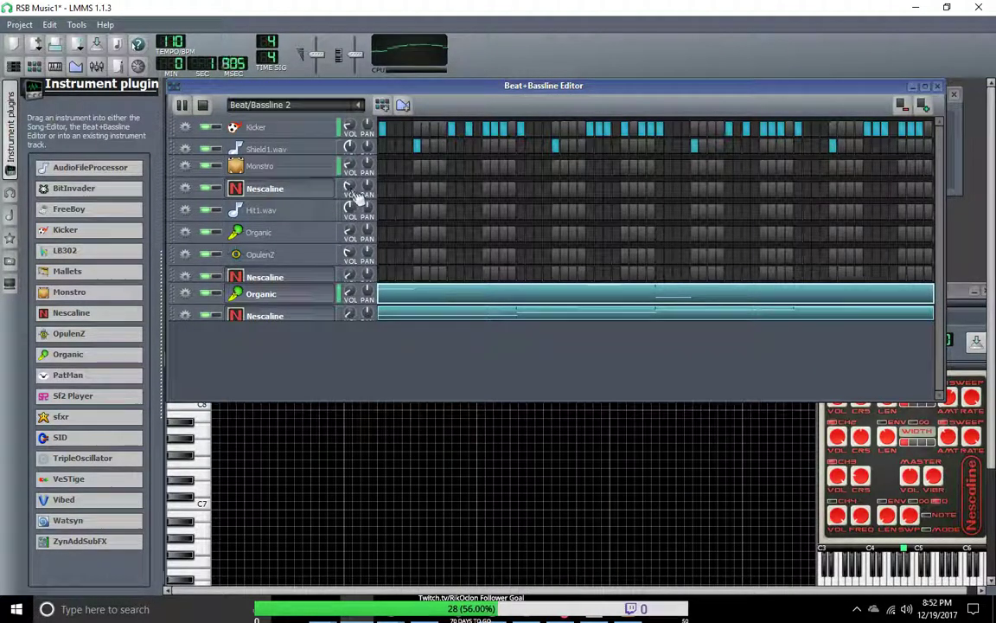
left_click(296, 166)
scroll(616, 304, "up", 3)
left_click_drag(617, 309, 618, 320)
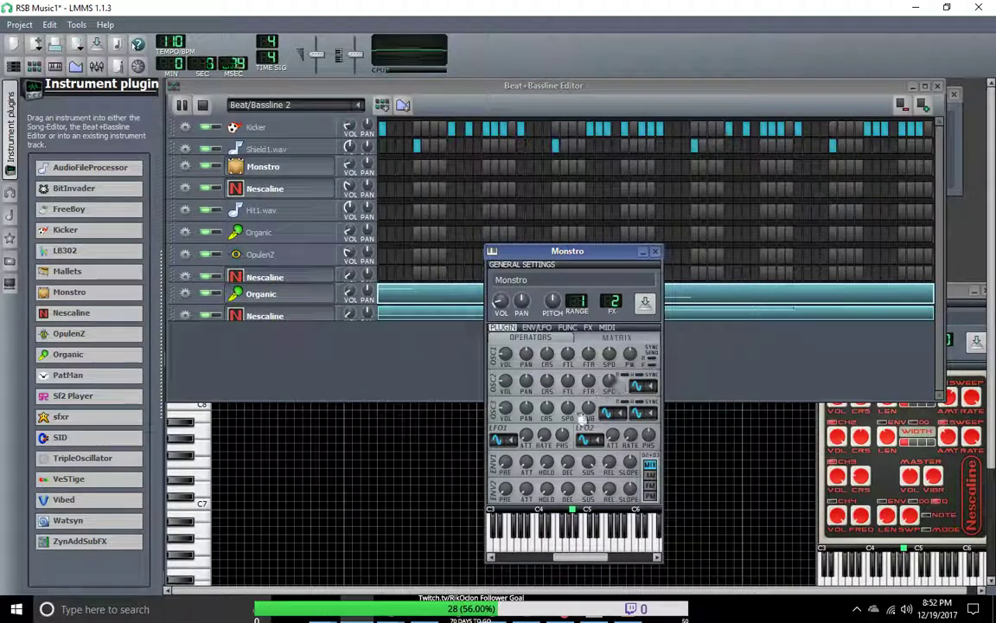
left_click(347, 166)
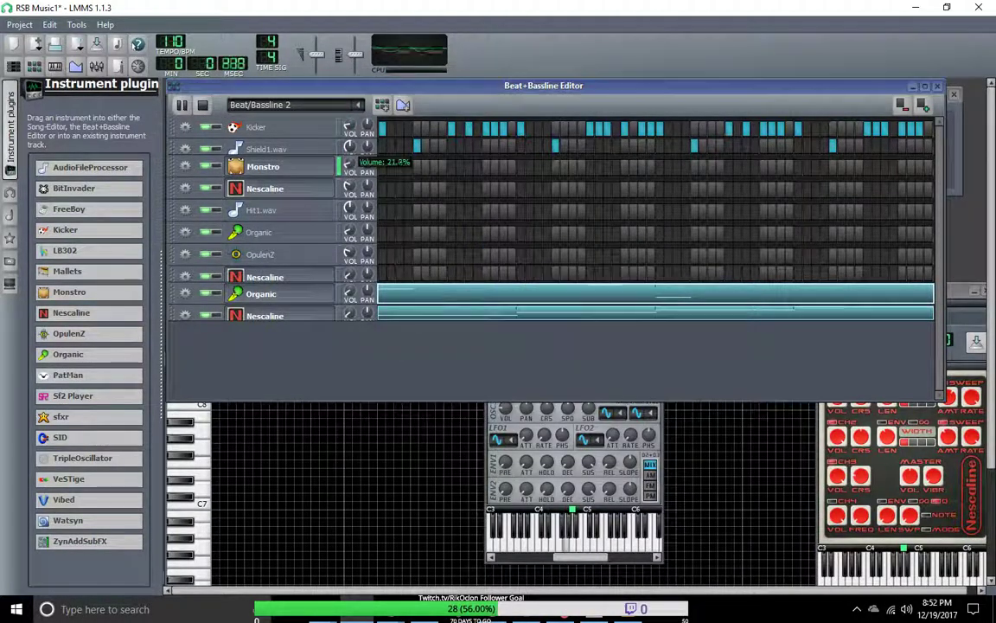
left_click_drag(347, 166, 348, 206)
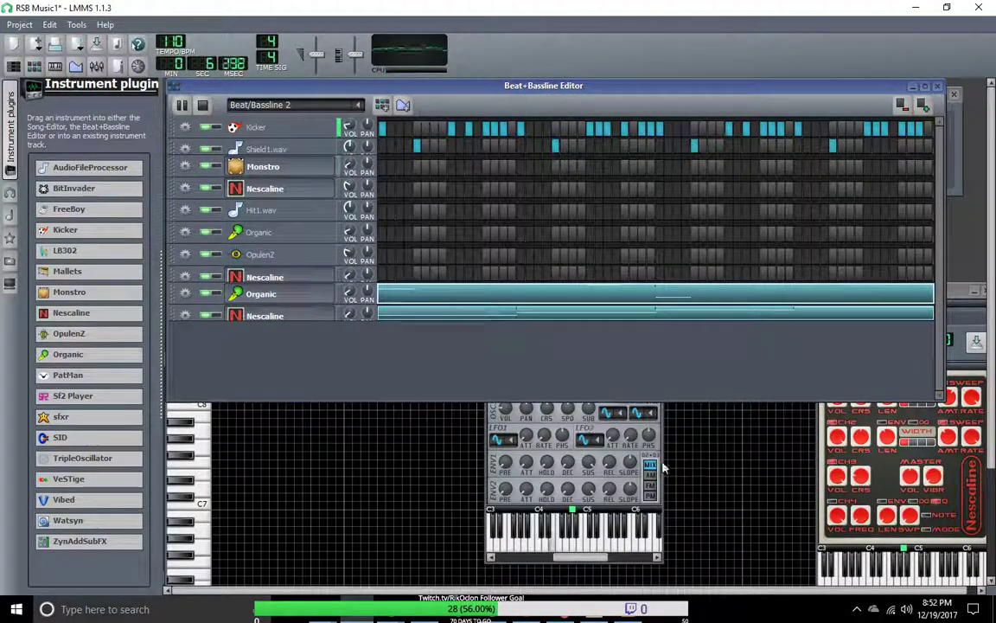
Set the waveforms of Monstro's oscillator 2 and both oscillator 3 waves to Bandlimited Square wave.
left_click(612, 413)
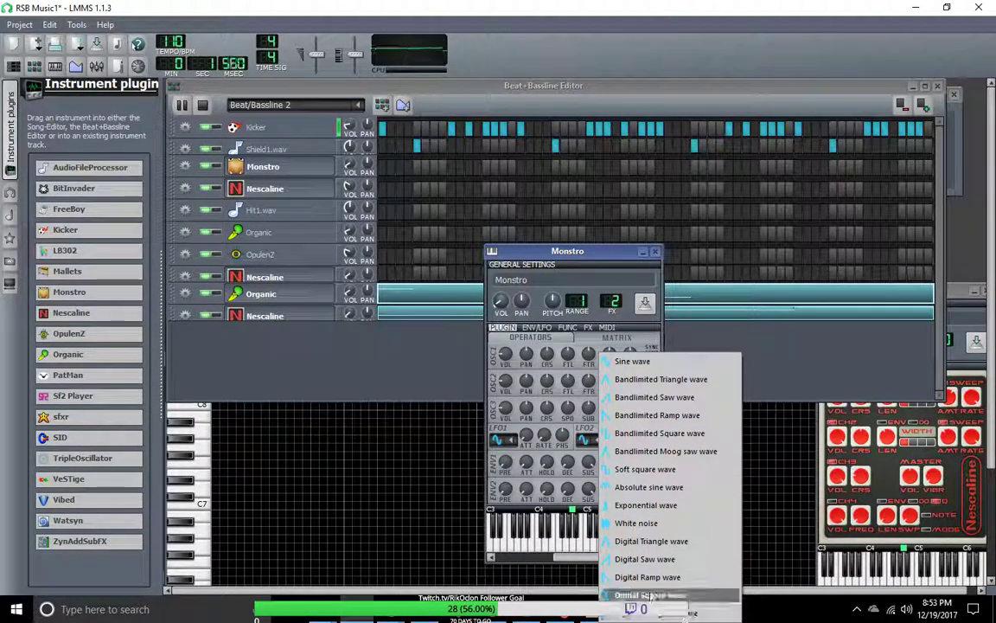
left_click(645, 432)
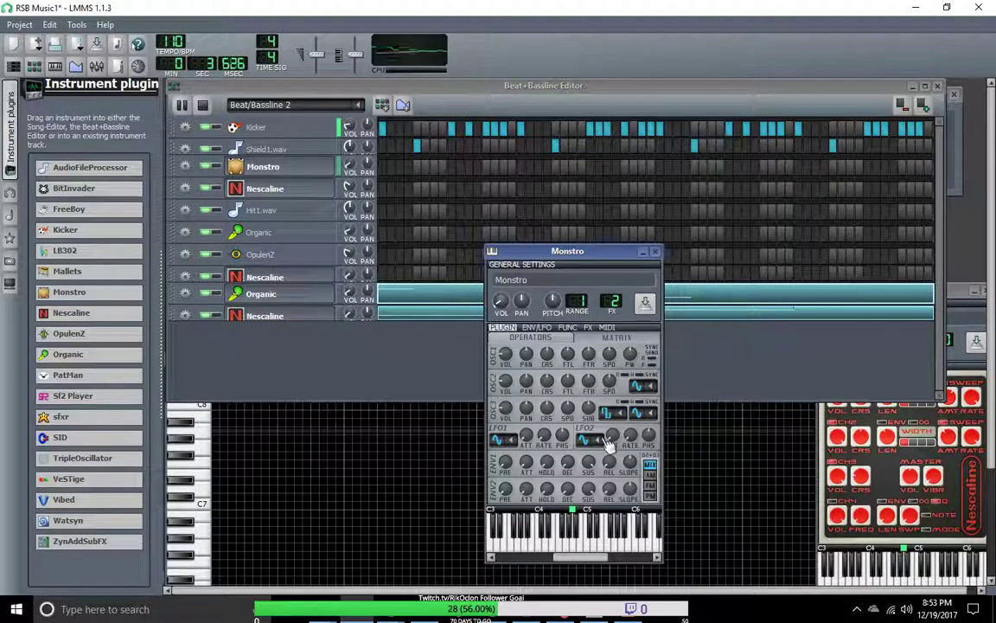
left_click(637, 386)
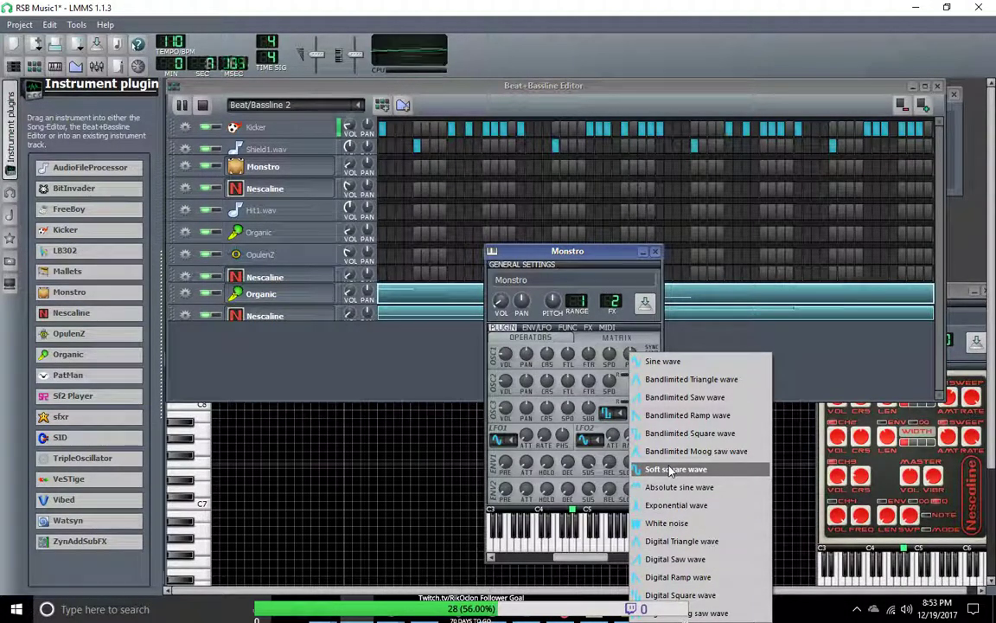
left_click(667, 435)
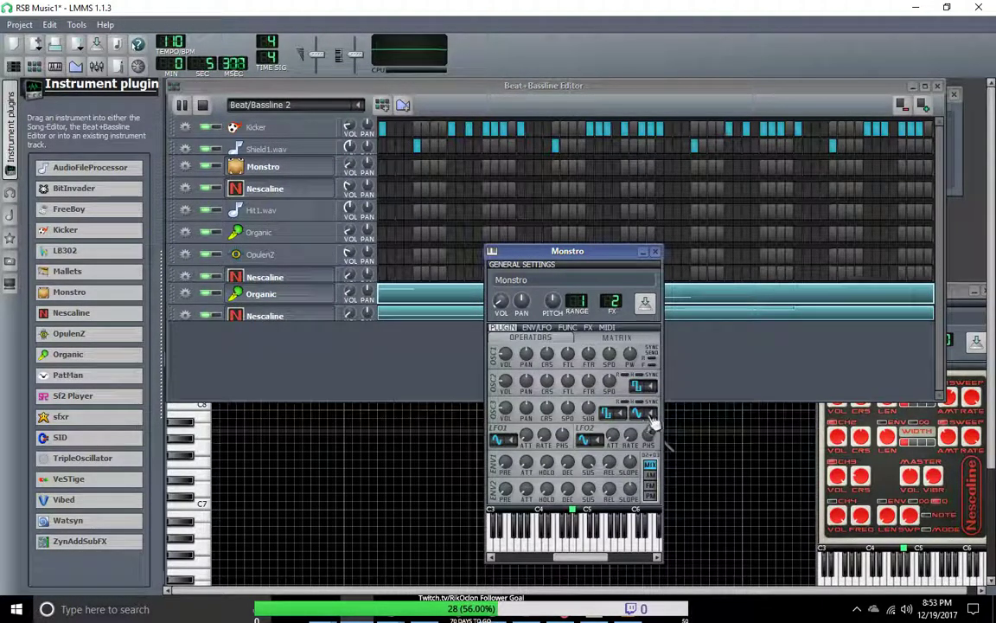
left_click(648, 414)
left_click(656, 448)
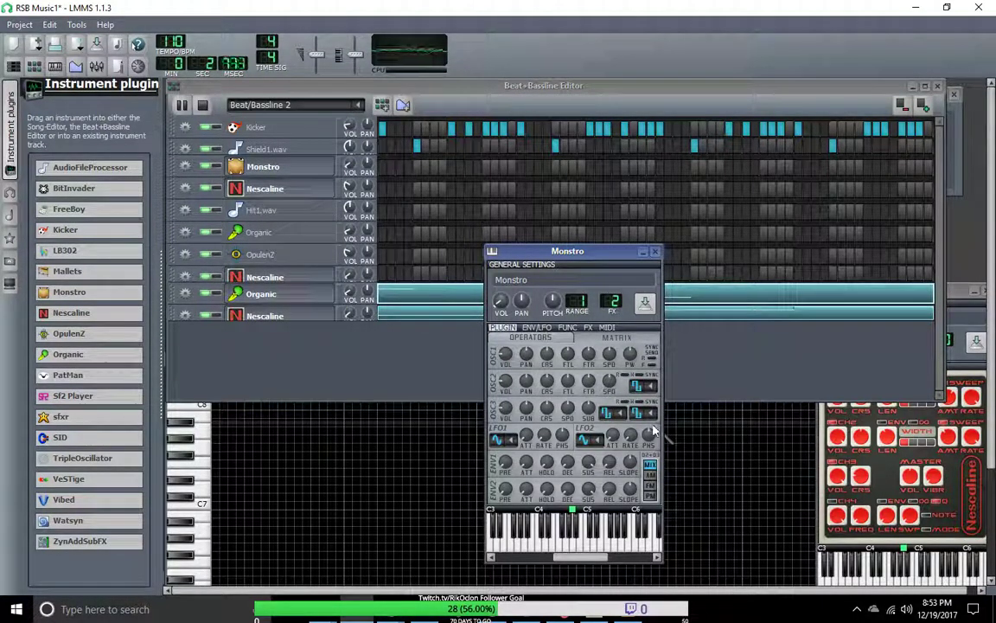
Change the waveforms of Monstro's LFO1 and LFO2 to Square wave.
left_click(502, 440)
left_click(521, 452)
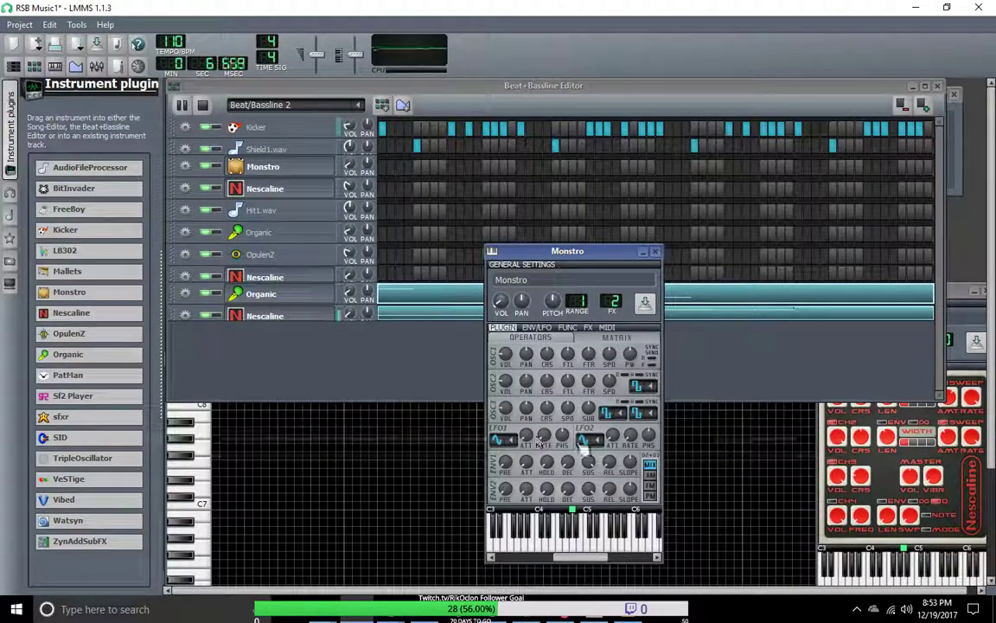
left_click(503, 439)
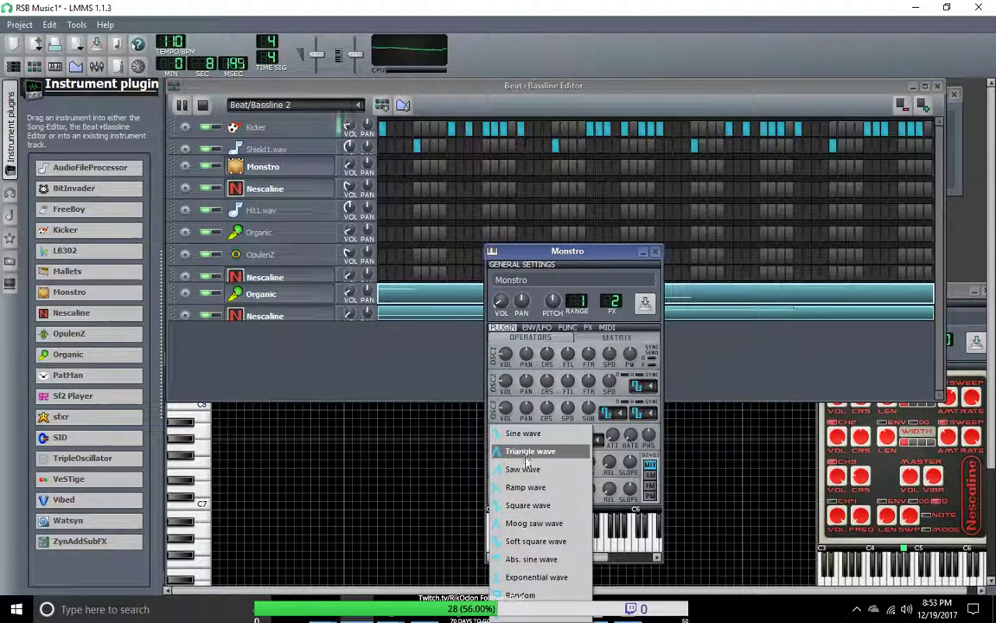
left_click(533, 507)
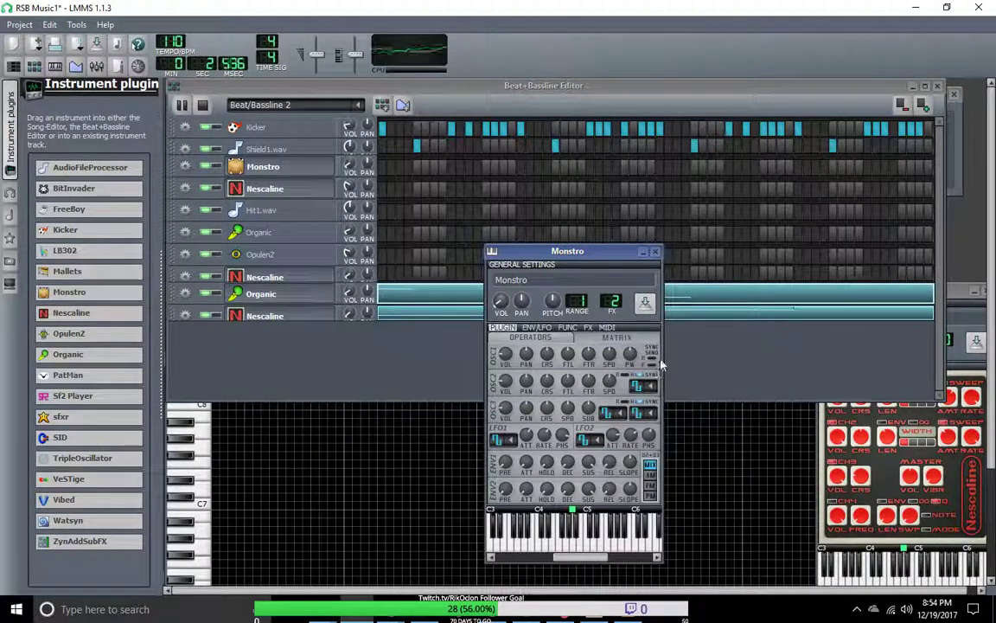
Adjust the envelope modulation amounts of oscillator 1's volume, phase, pitch and pulse width, plus oscillator 2's pitch, in Monstro's matrix.
left_click(616, 336)
left_click_drag(525, 389, 519, 380)
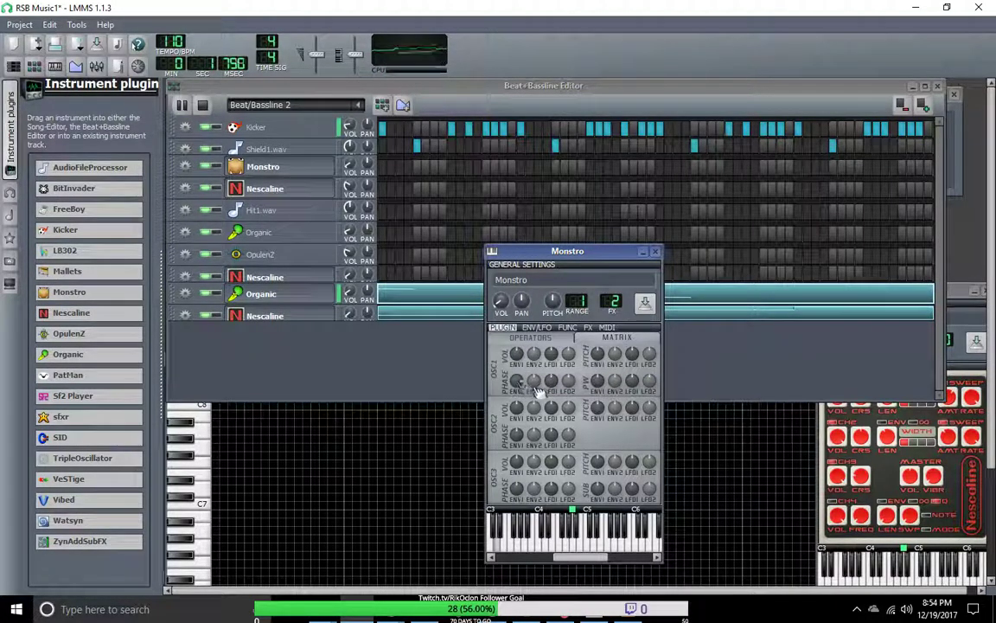
left_click_drag(535, 389, 534, 359)
left_click(600, 355)
left_click_drag(598, 381, 597, 382)
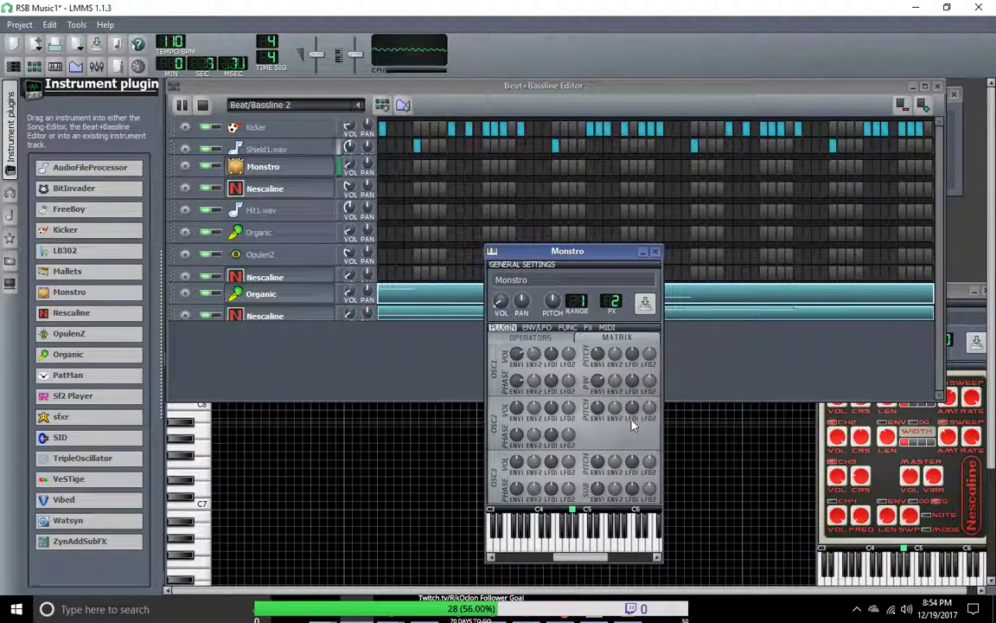
left_click_drag(598, 407, 605, 413)
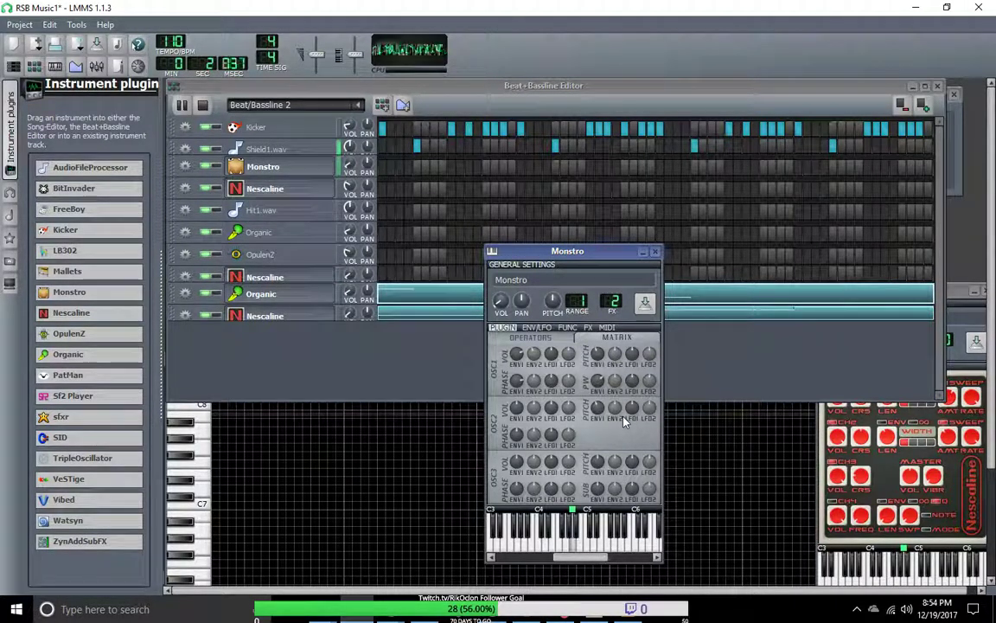
Switch Monstro to FX channel 0 for comparison and return it to FX channel 2.
left_click_drag(624, 304, 625, 298)
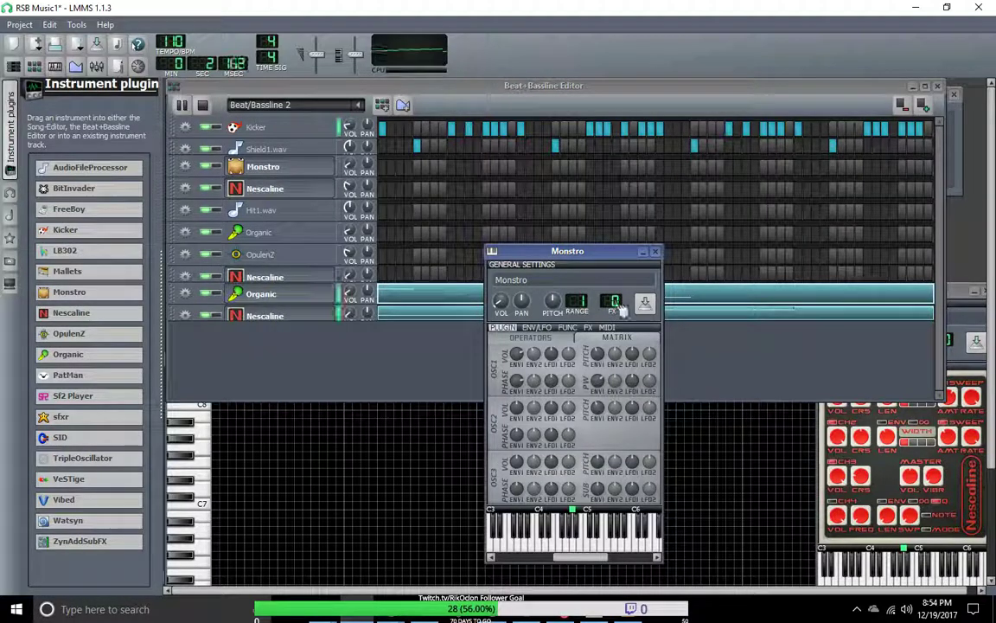
left_click_drag(611, 303, 611, 294)
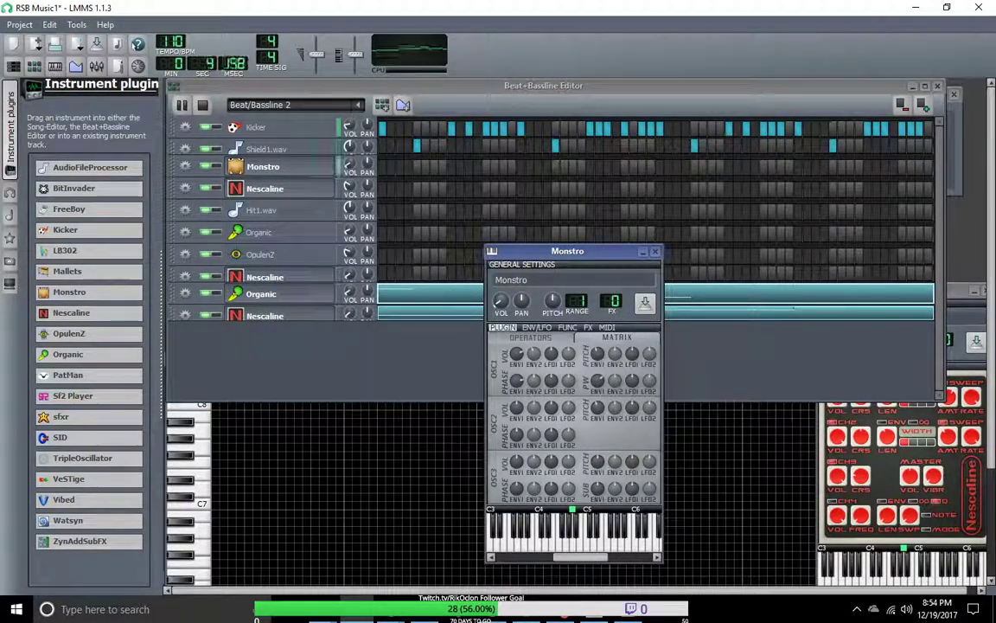
left_click_drag(611, 300, 623, 307)
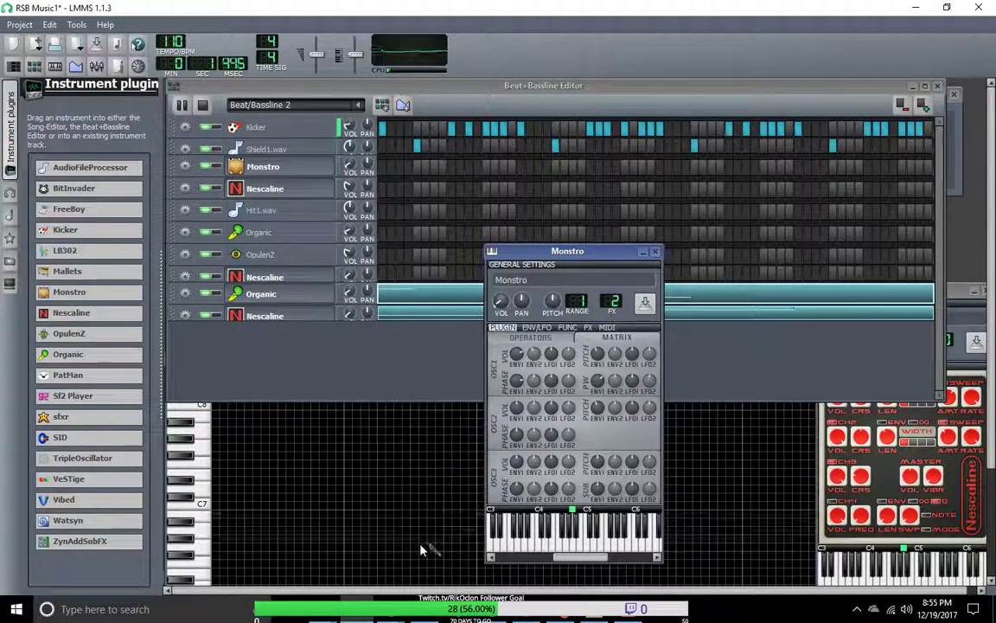
Rearrange the workspace to show the FX 2 effects chain in the FX-Mixer below the Beat+Bassline Editor, with the instrument list hidden.
left_click(10, 95)
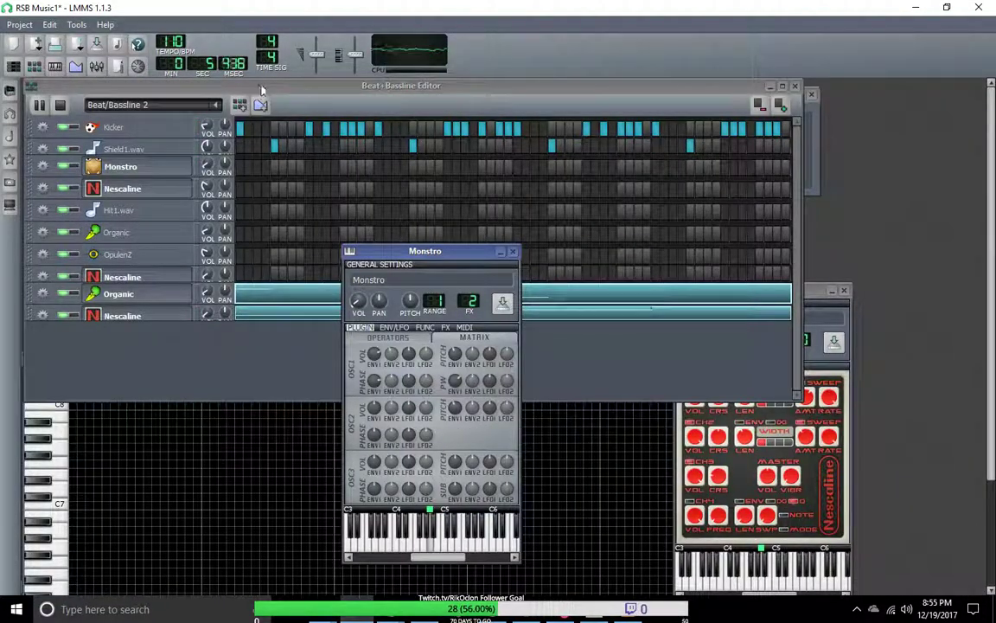
left_click_drag(622, 89, 828, 104)
left_click_drag(181, 356, 518, 102)
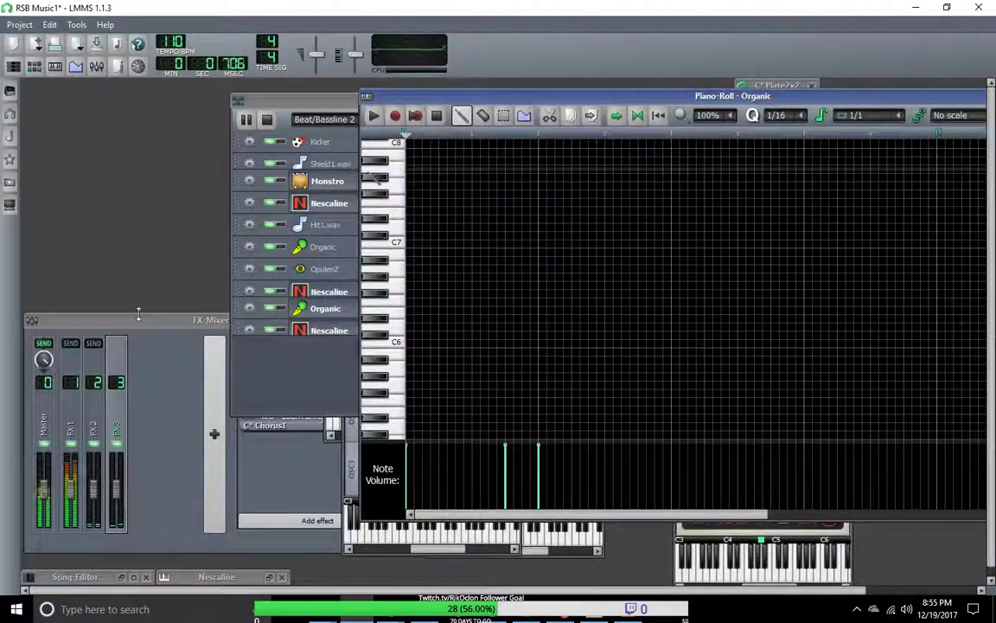
left_click(169, 325)
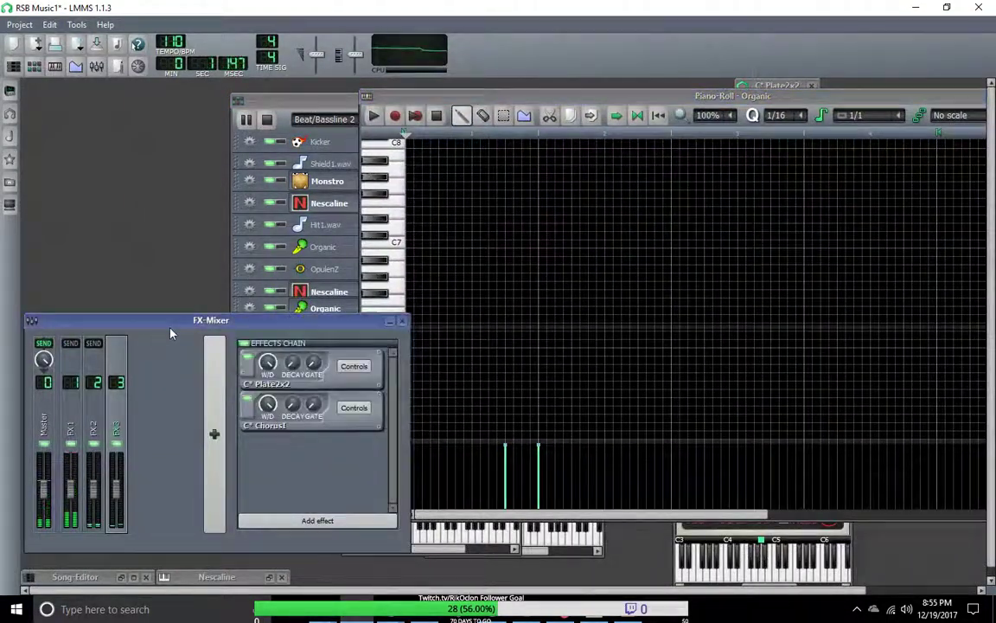
left_click(95, 368)
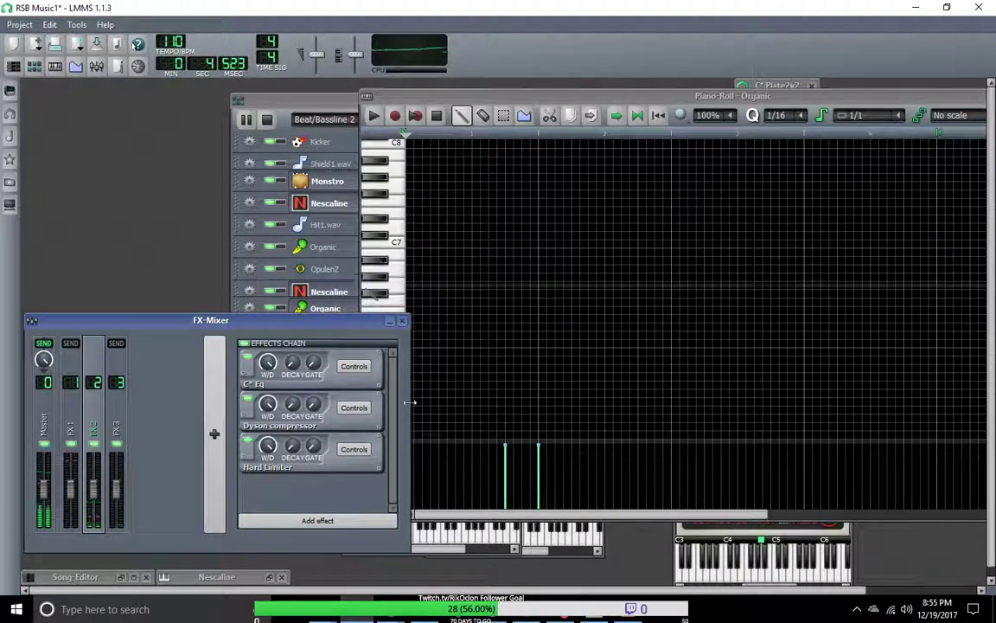
left_click_drag(327, 322, 324, 438)
left_click(327, 402)
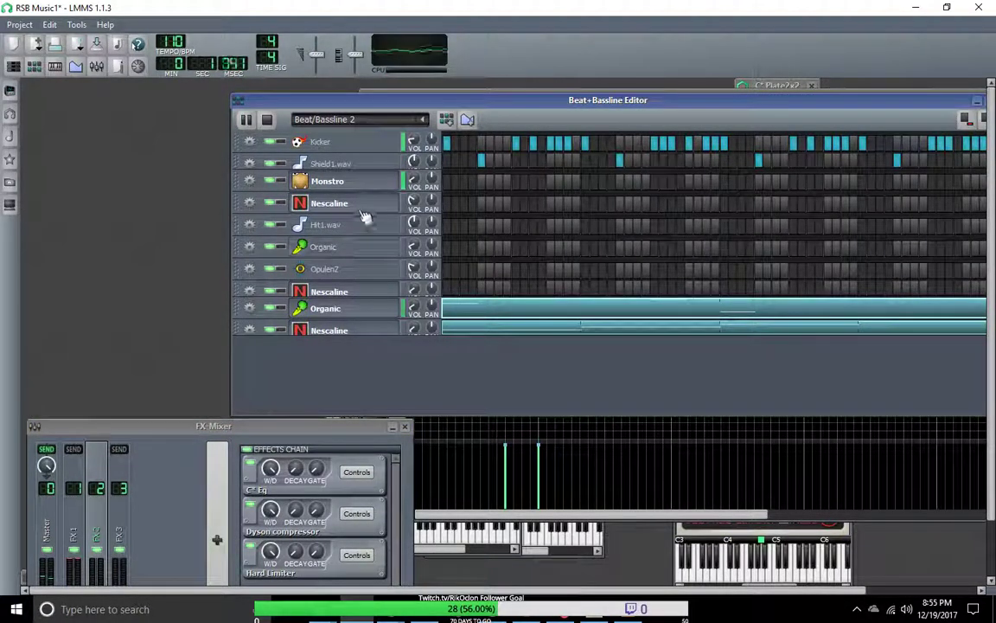
Adjust the oscillator 3 knobs of the Monstro track and close its instrument window.
mouse_move(413, 161)
left_click_drag(413, 161, 383, 185)
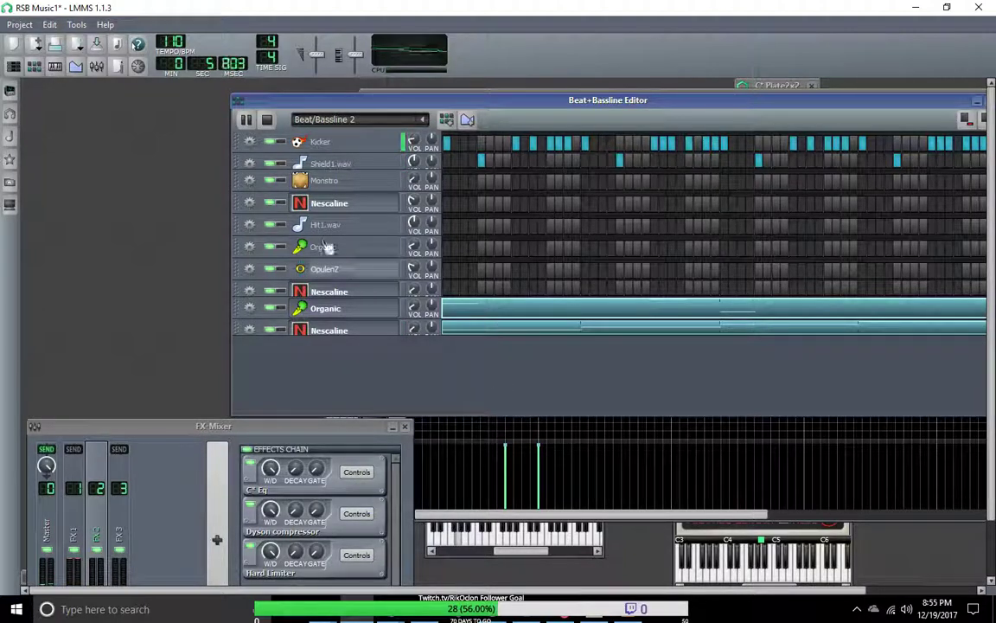
left_click(351, 181)
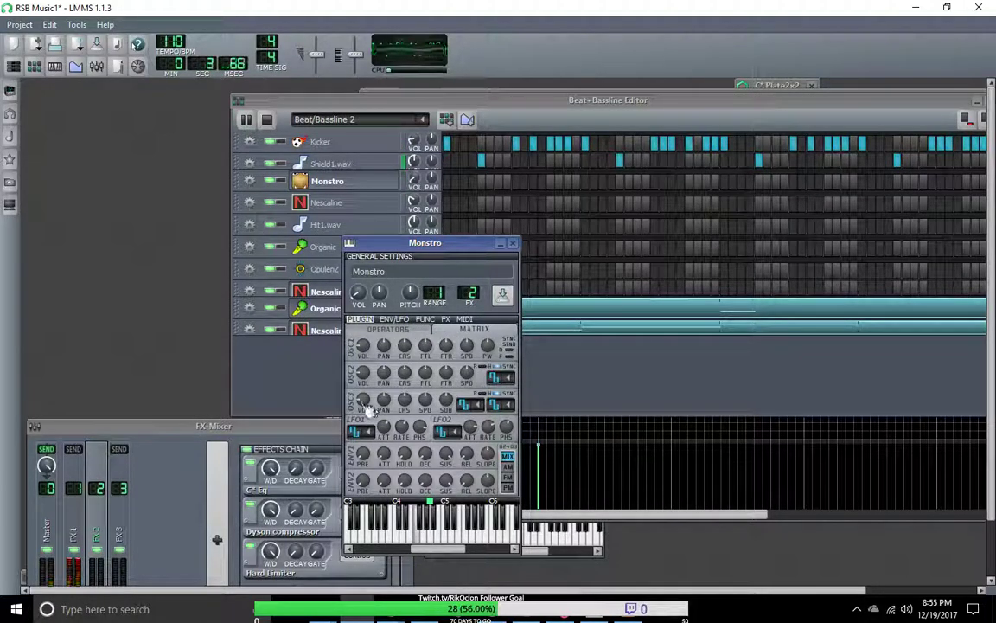
left_click_drag(383, 401, 429, 407)
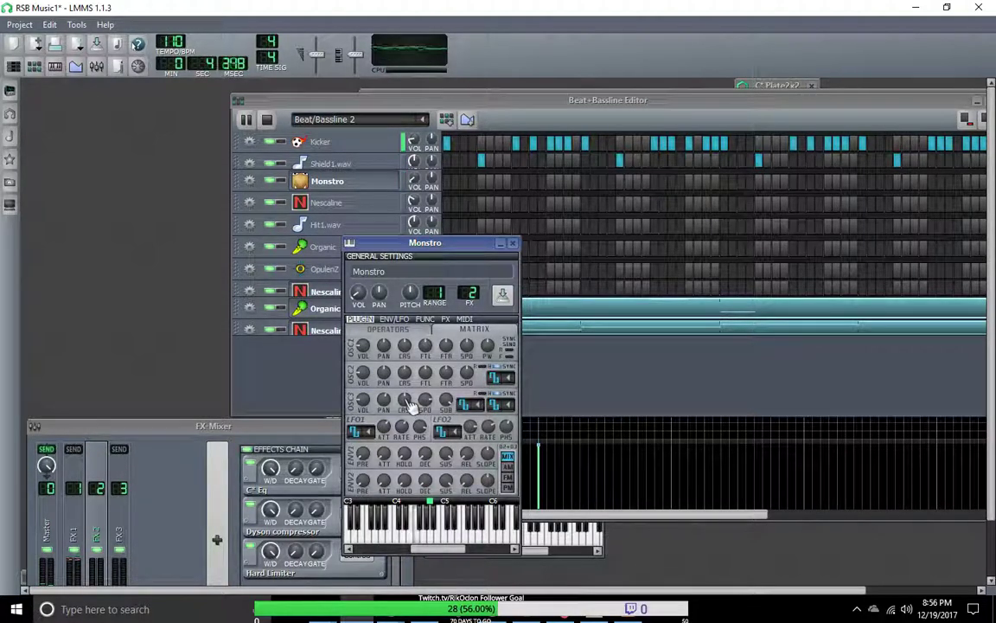
double_click(406, 401)
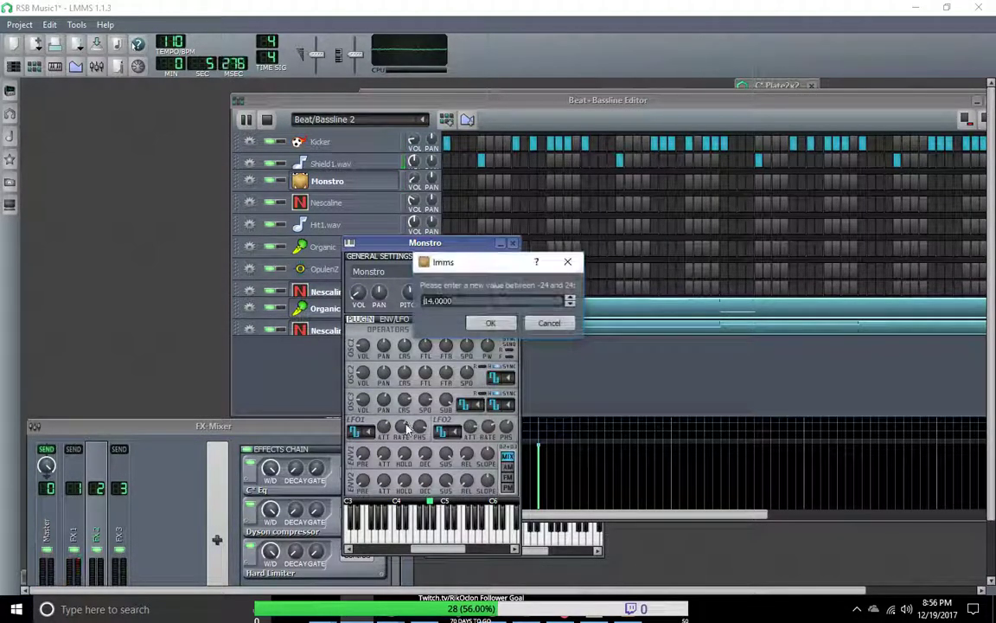
left_click(546, 324)
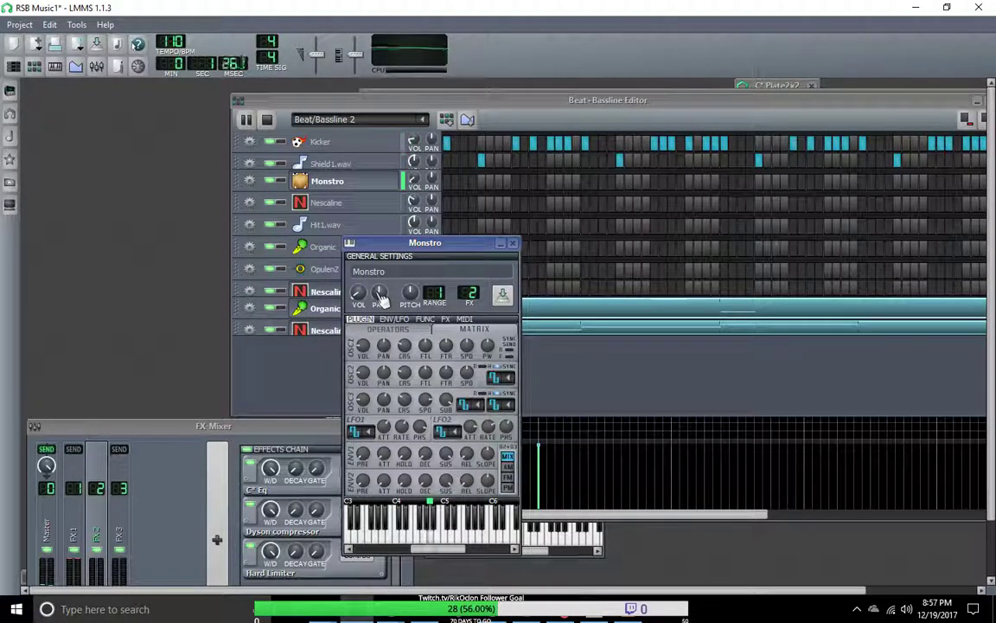
left_click(512, 244)
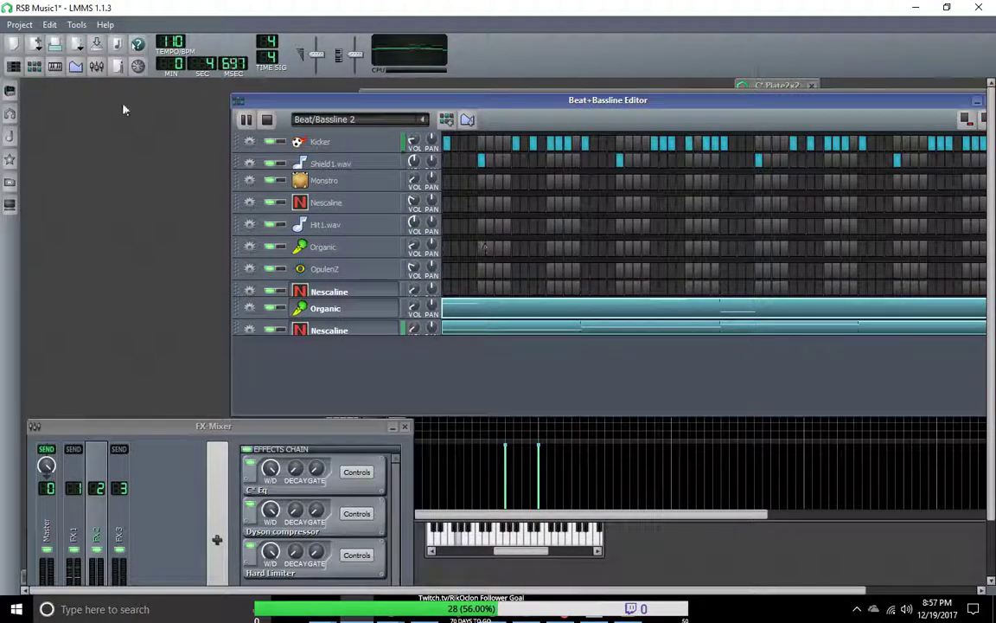
Stop playback of Beat/Bassline 2, save the project and show the instrument plugin list again.
left_click(19, 25)
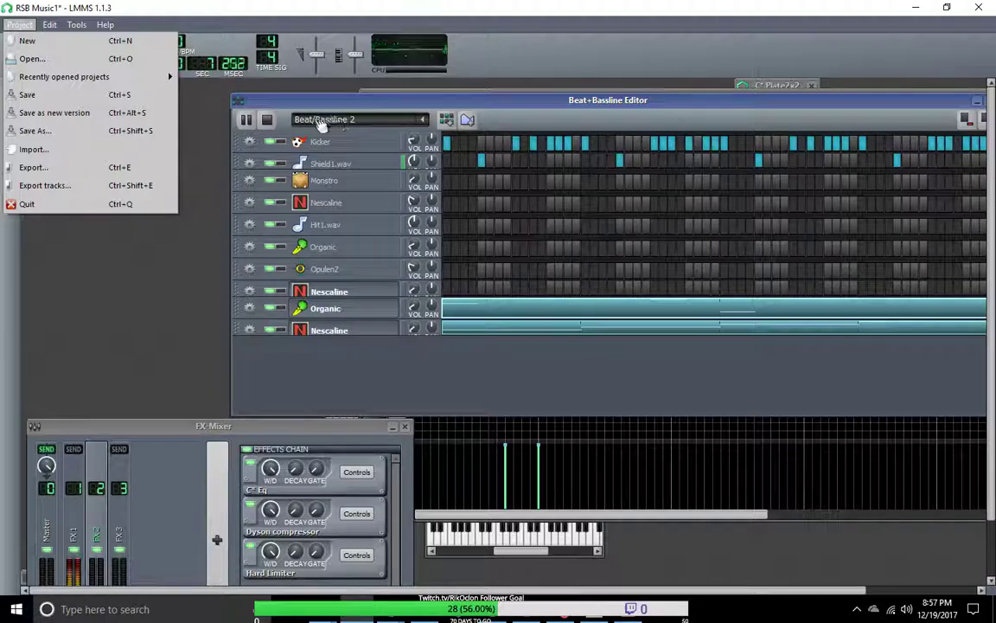
left_click(279, 121)
left_click(19, 24)
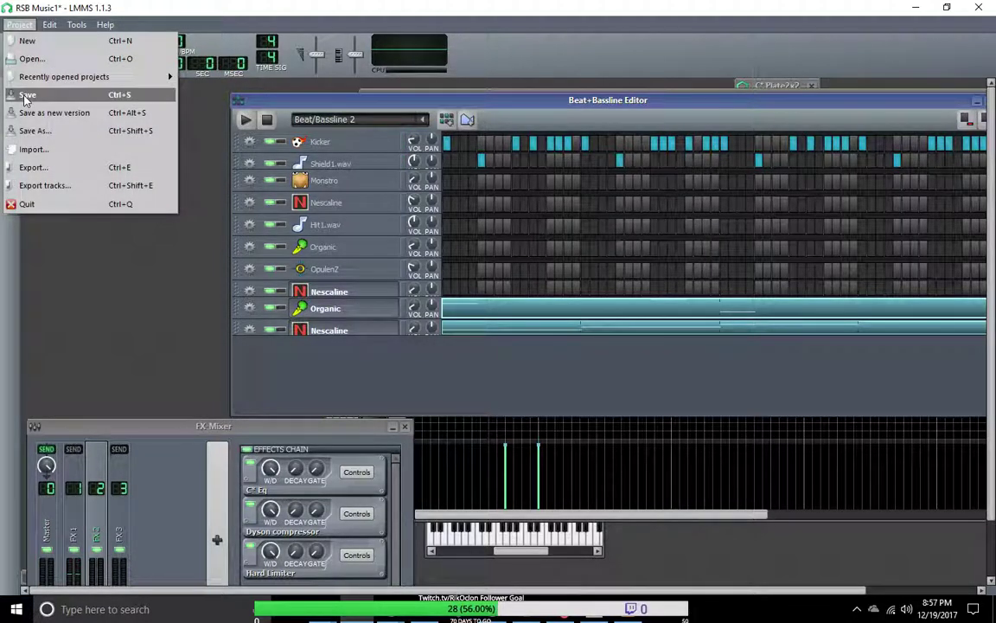
left_click(120, 93)
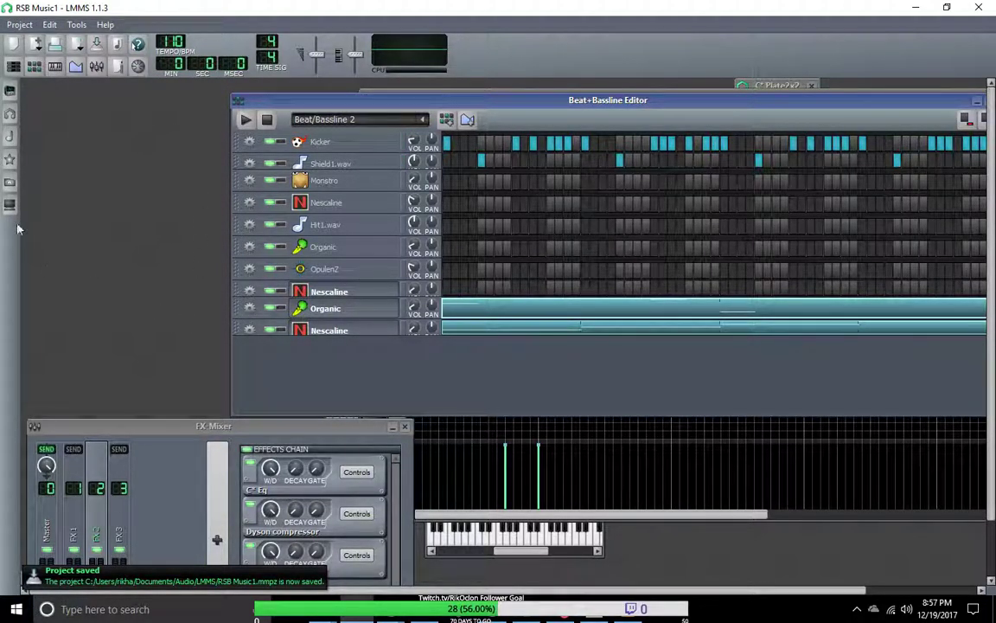
left_click(10, 92)
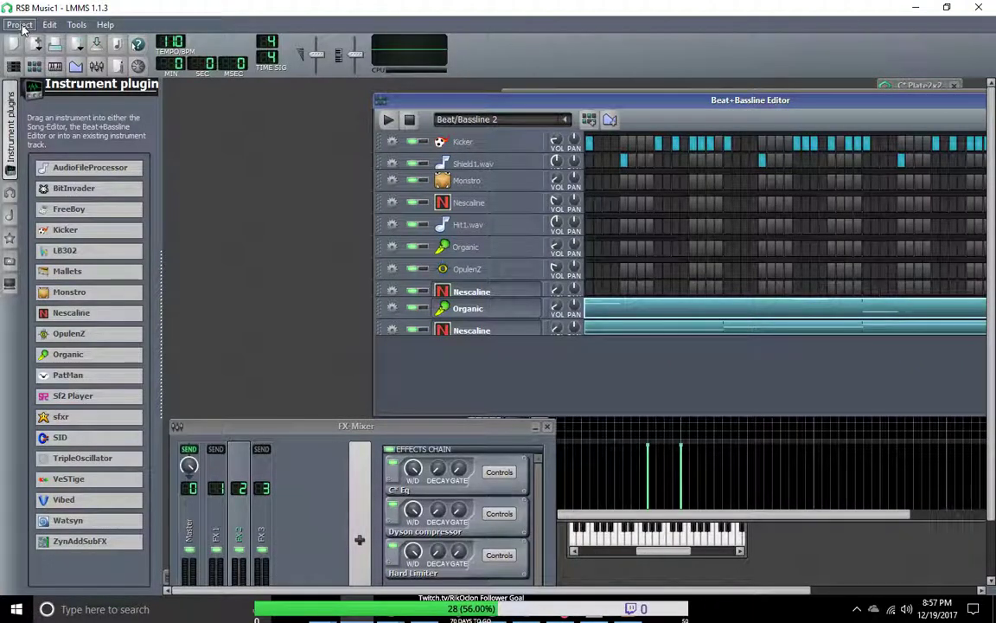
left_click(19, 25)
left_click(52, 98)
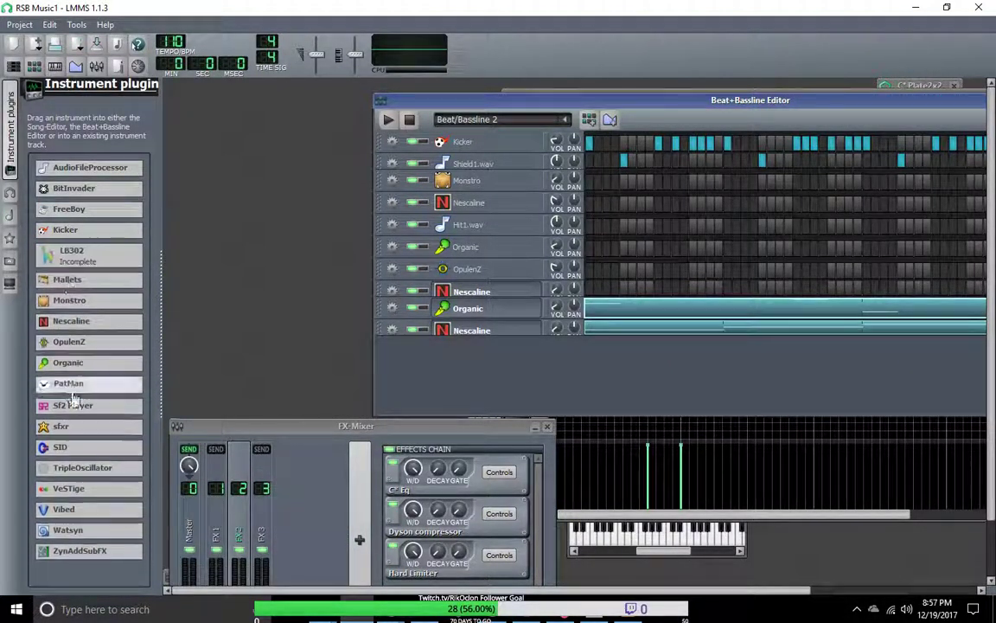
Add a VeSTige instrument track to Beat/Bassline 2 and place its window over the middle of the Beat+Bassline Editor.
left_click_drag(75, 491, 456, 355)
left_click(500, 355)
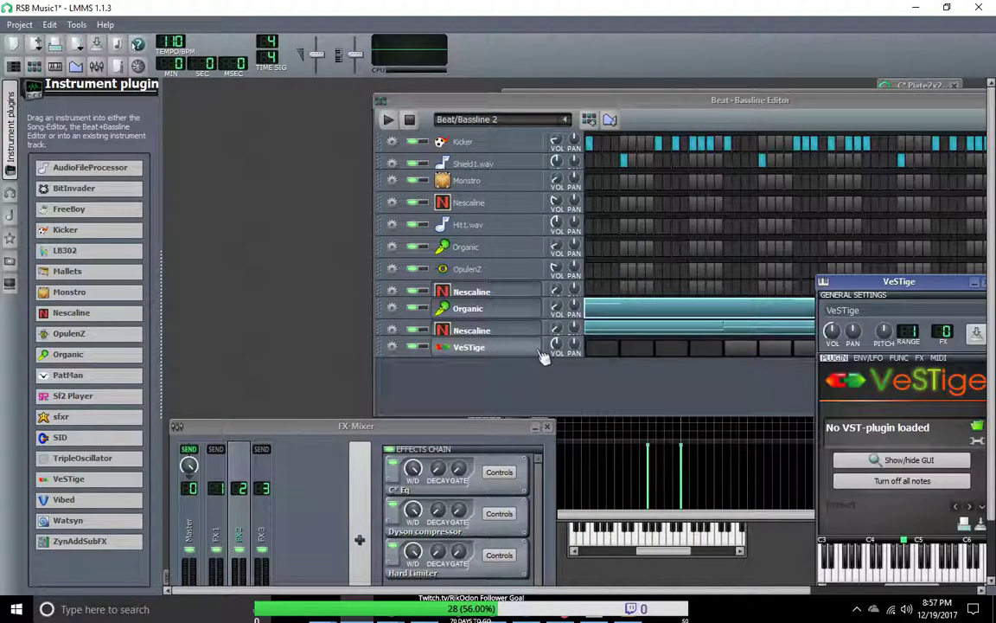
left_click_drag(842, 266, 545, 186)
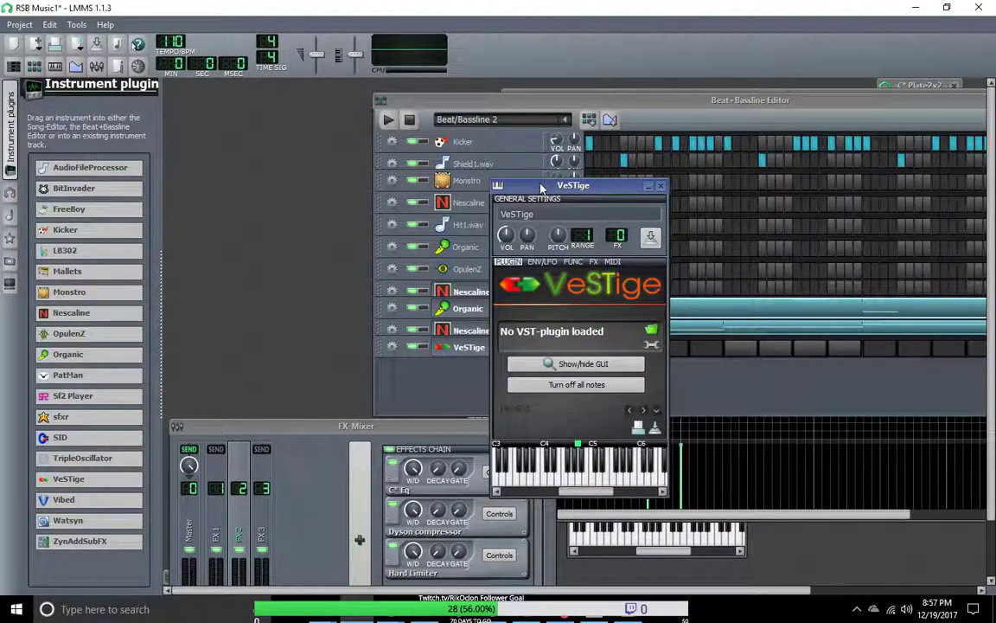
Browse for a VST plugin for the VeSTige instrument and open the audio\vst plugins folder on the E: drive.
left_click(583, 364)
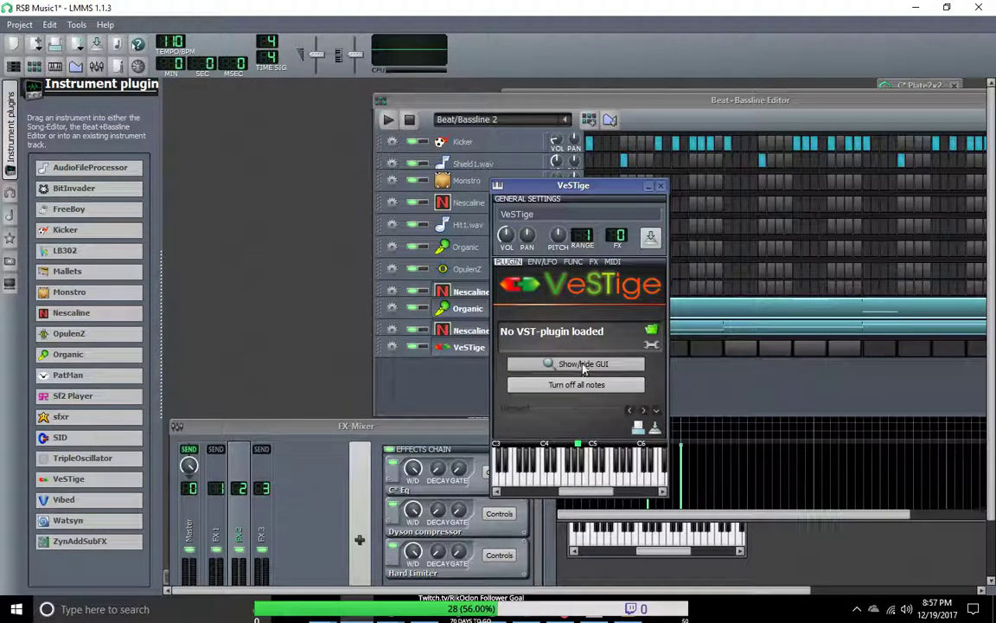
left_click(652, 332)
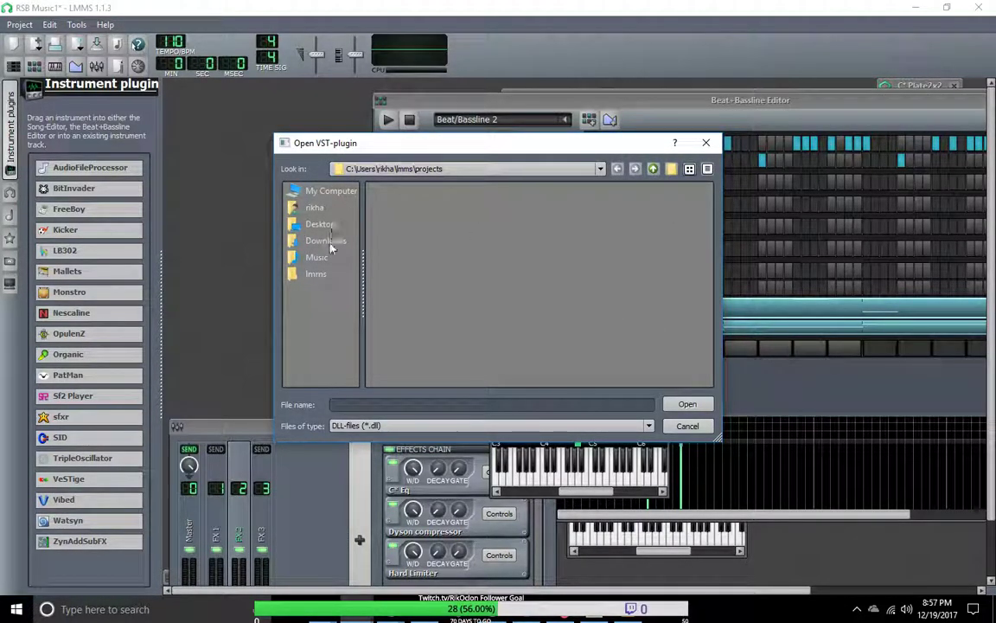
left_click(320, 192)
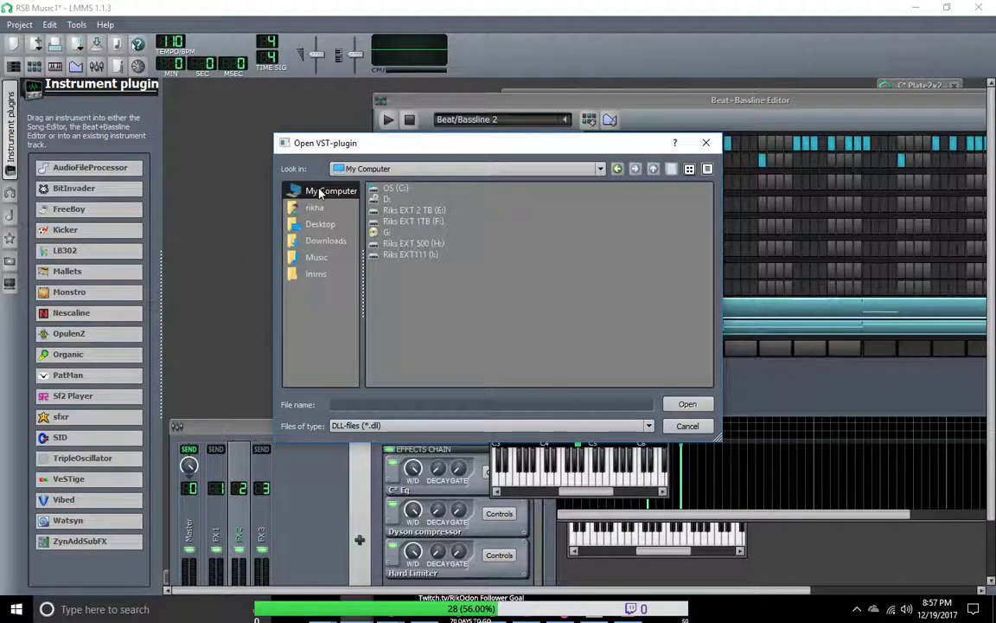
double_click(415, 210)
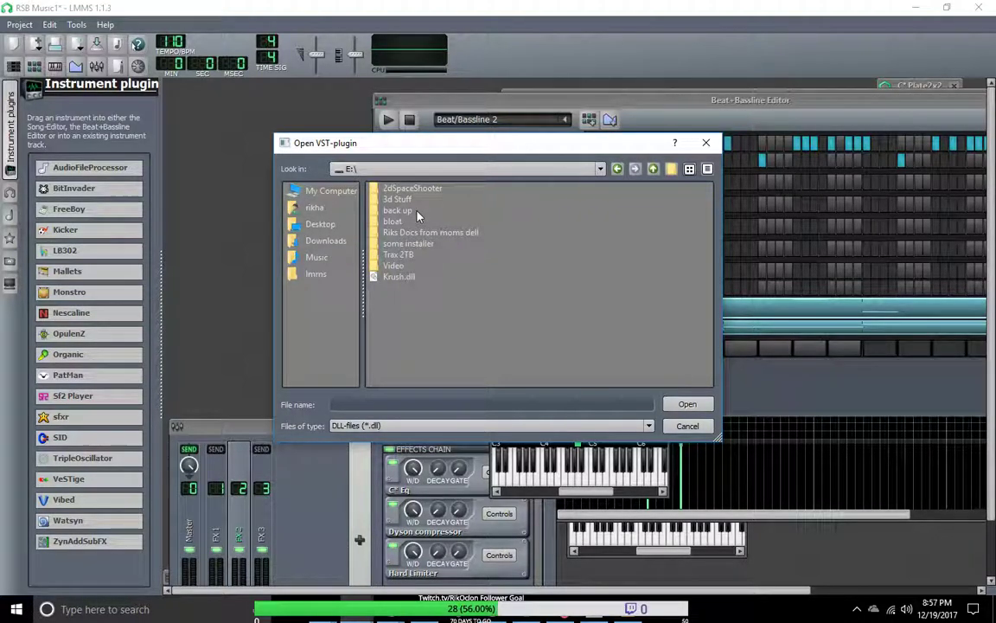
double_click(410, 234)
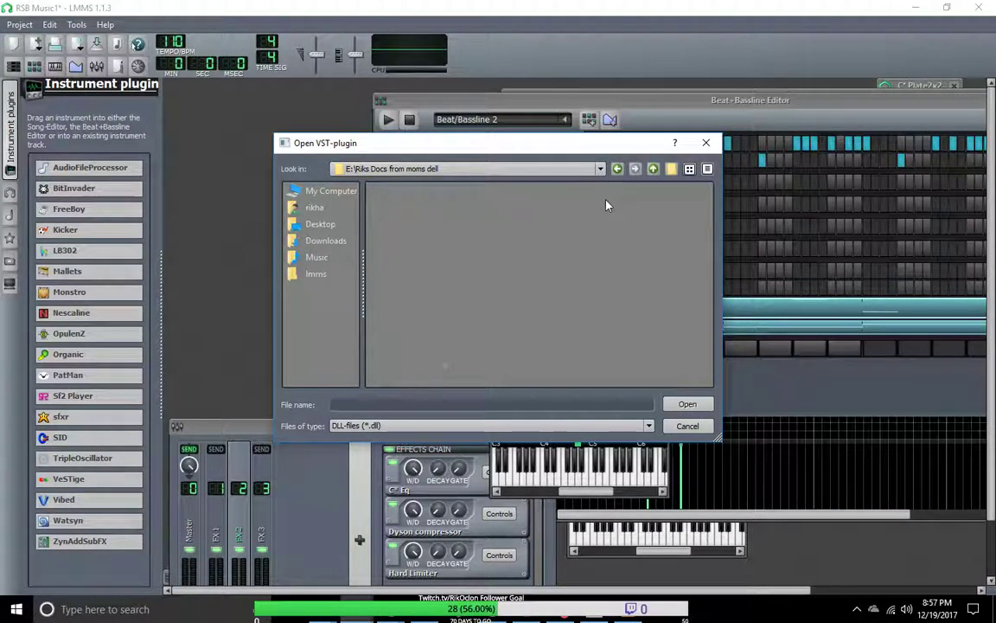
double_click(396, 231)
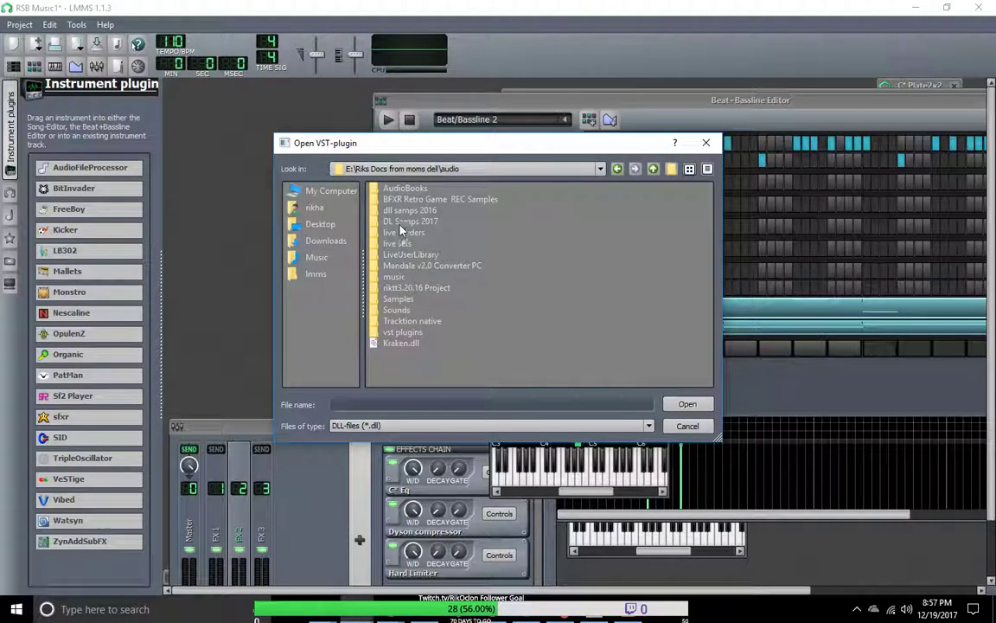
double_click(402, 332)
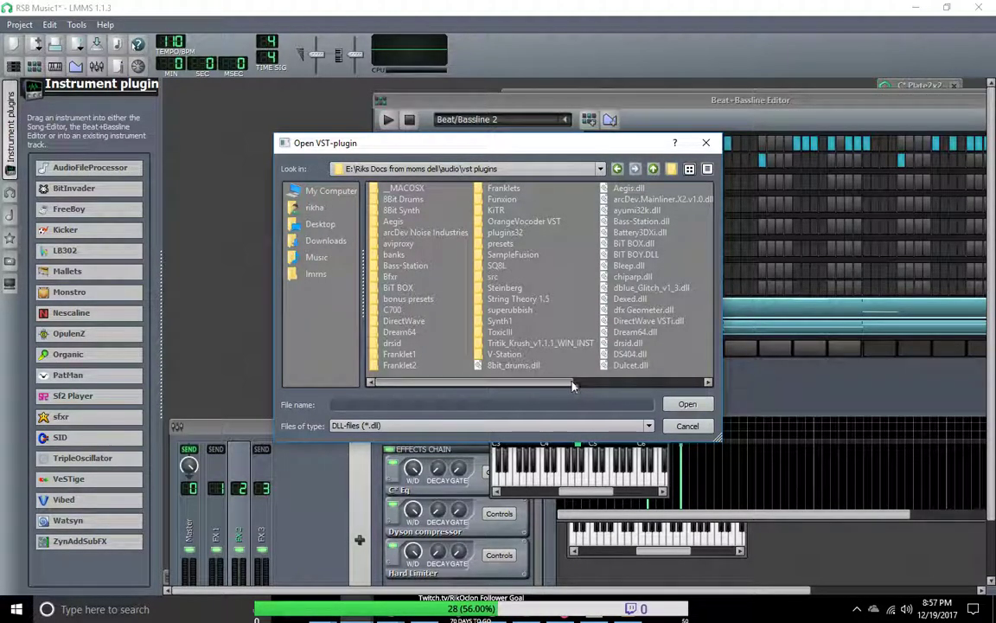
Load PsYbAsSyX2 Free.dll from the vst plugins folder into the VeSTige instrument.
left_click_drag(580, 387, 630, 388)
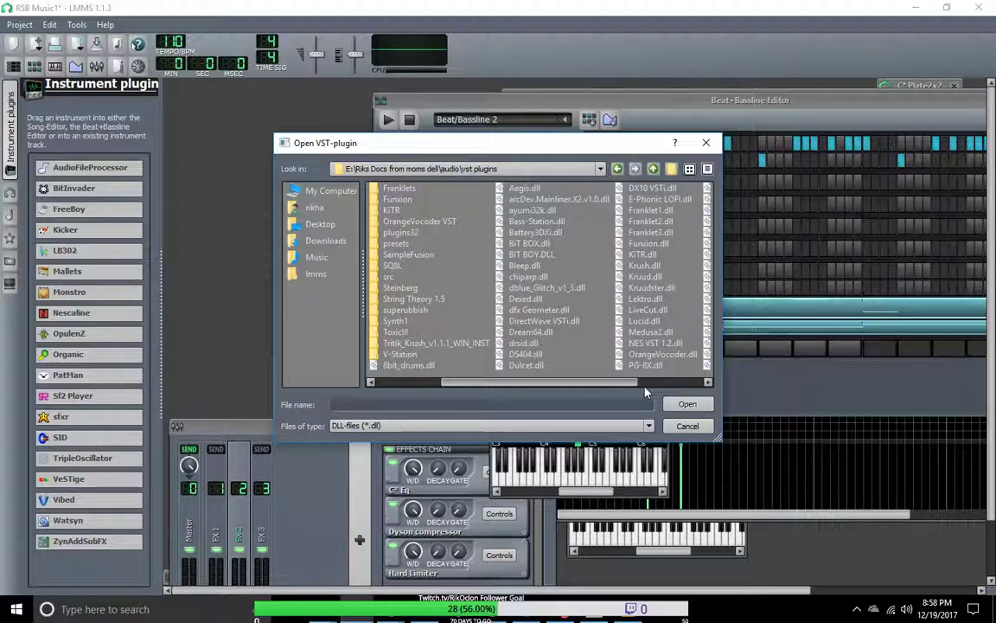
left_click_drag(645, 385, 672, 387)
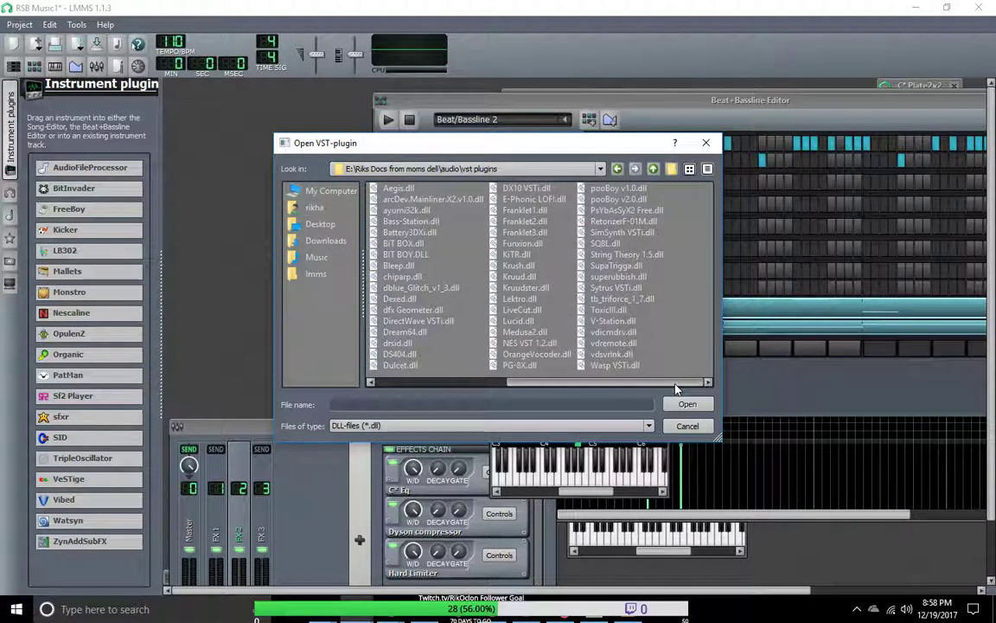
mouse_move(563, 147)
left_mouse_down()
mouse_move(749, 263)
mouse_move(828, 442)
mouse_move(556, 128)
left_mouse_up()
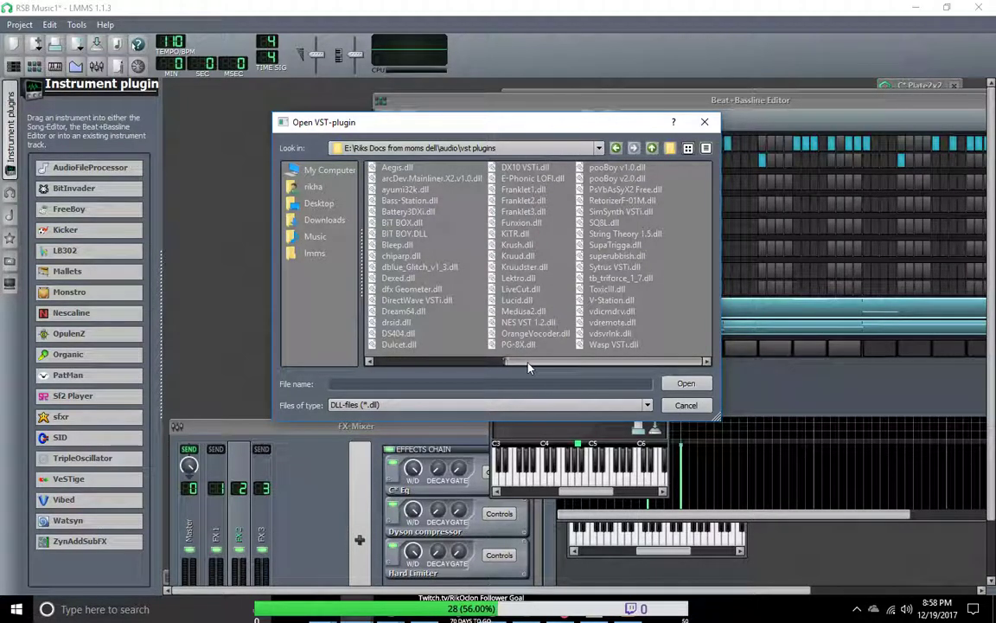
left_click_drag(519, 368, 478, 370)
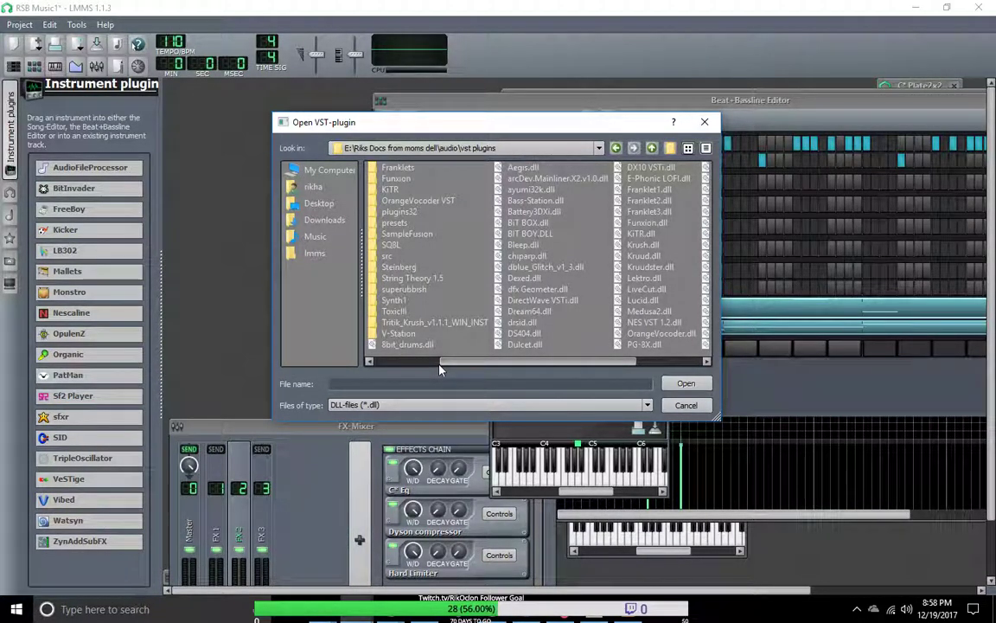
left_click_drag(474, 365, 545, 364)
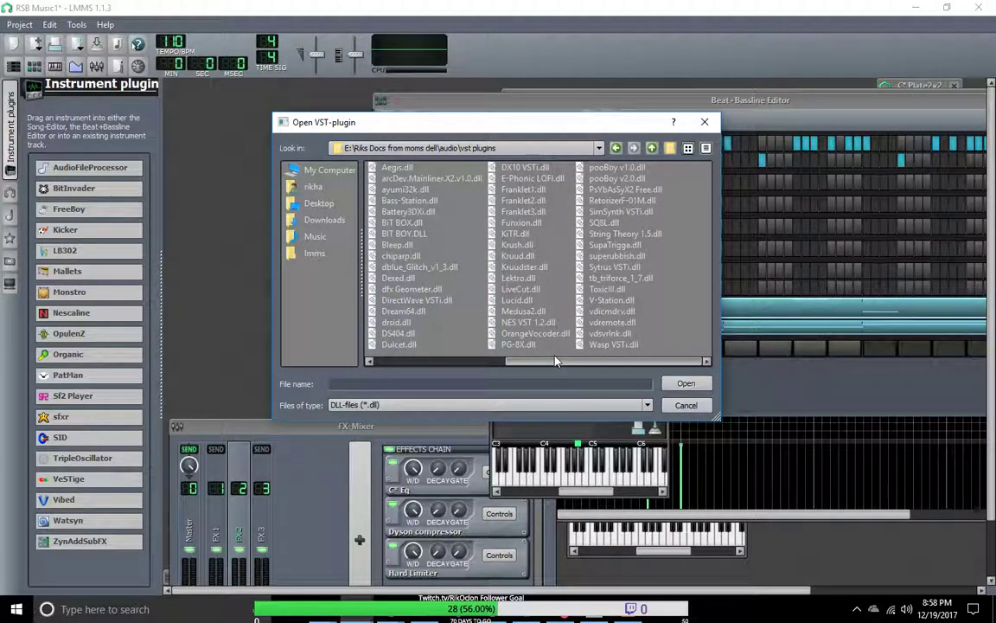
double_click(606, 192)
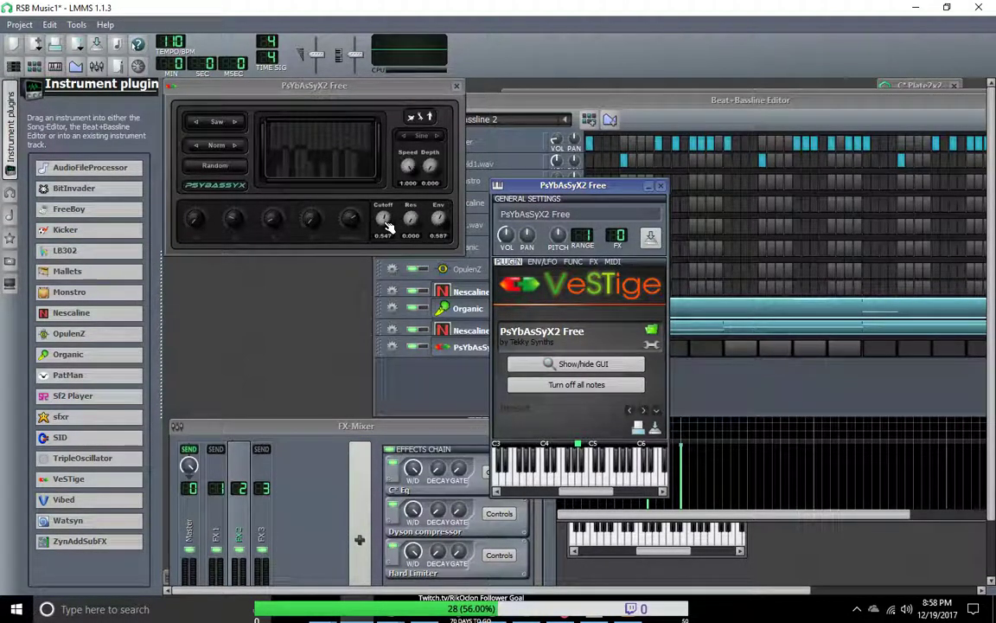
Minimize the PsYbAsSyX2 Free instrument window and move the synth interface clear of the upper Beat+Bassline tracks.
left_click_drag(353, 89, 356, 186)
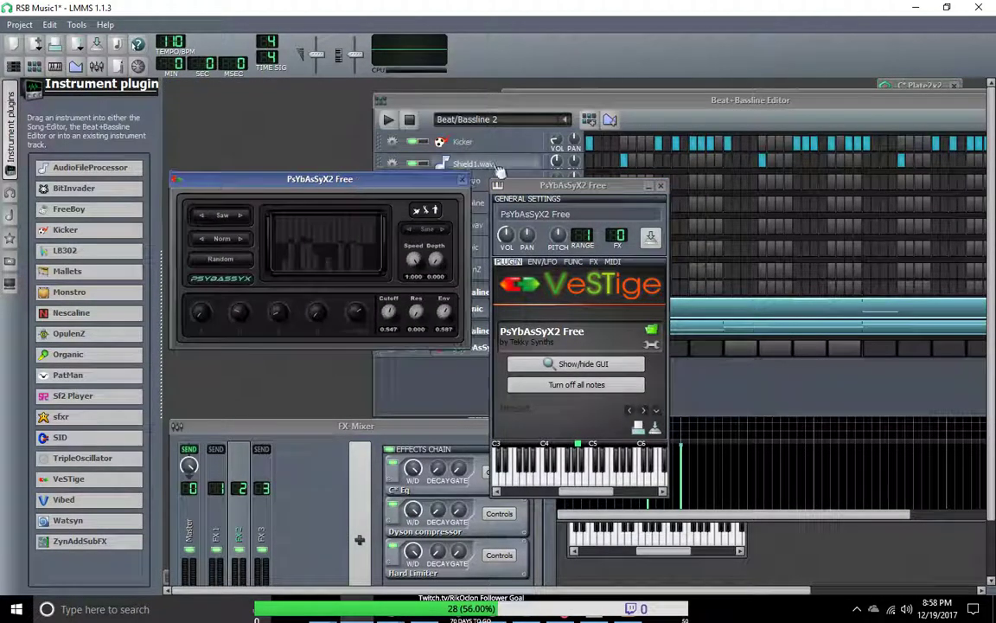
left_click(648, 185)
left_click_drag(389, 188, 396, 181)
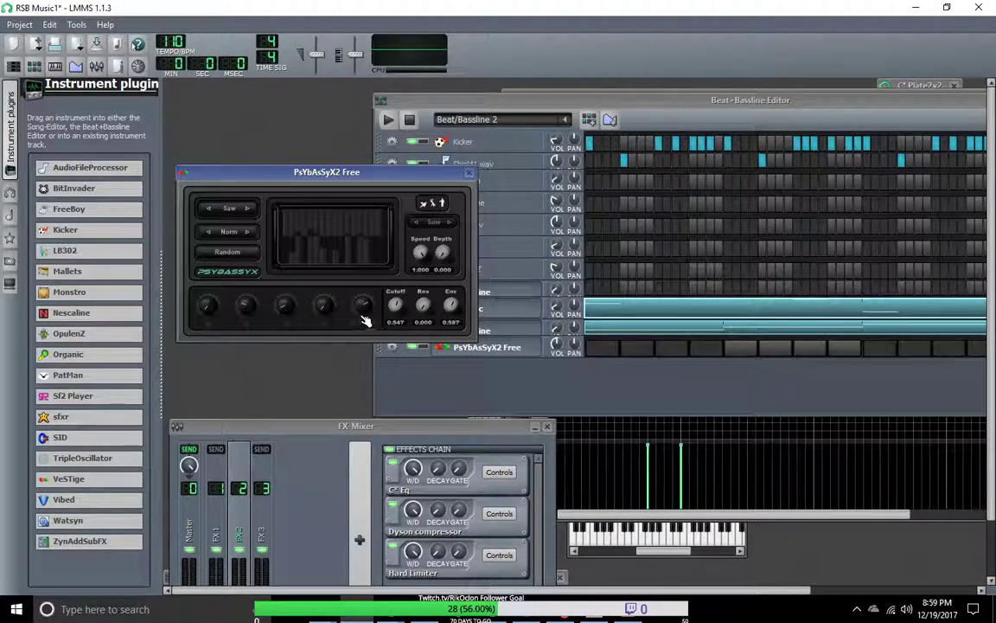
left_click_drag(394, 177, 397, 308)
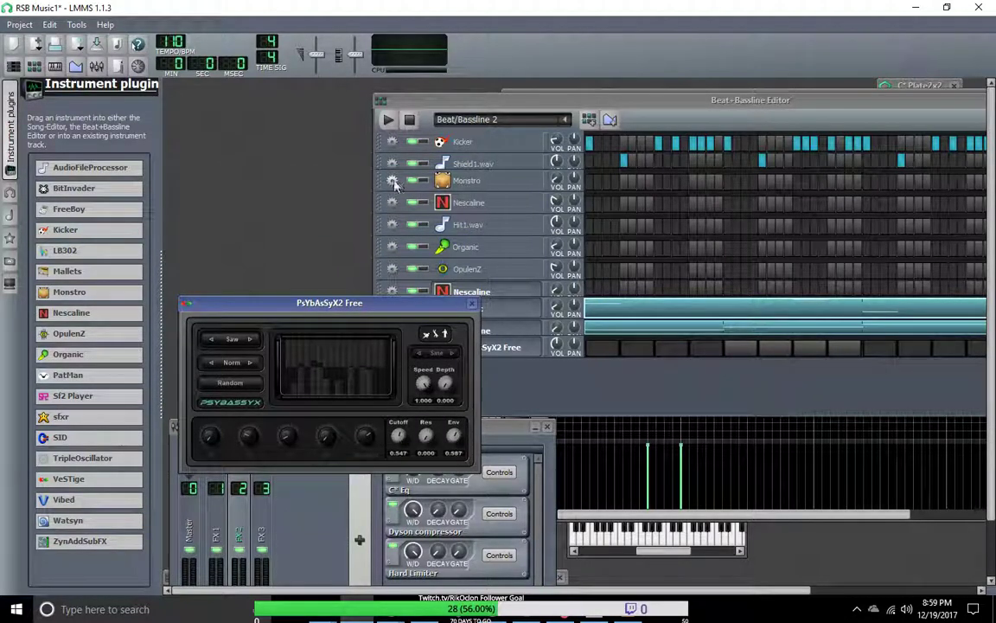
Switch the 2- Launchpad MIDI input off for the Monstro track and on for the PsYbAsSyX2 Free track.
left_click(393, 183)
mouse_move(409, 233)
mouse_move(512, 234)
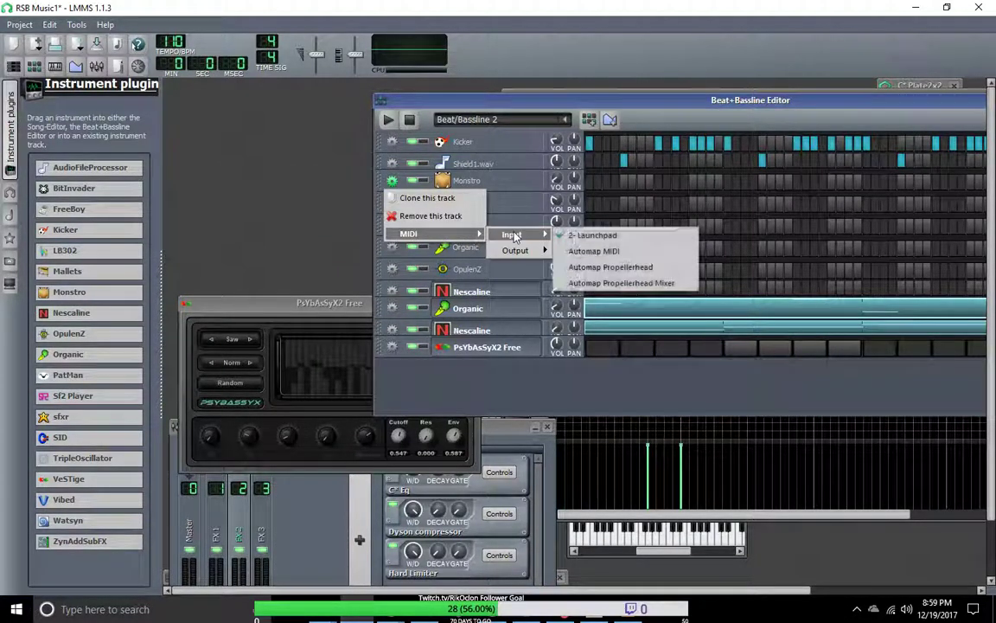
left_click(608, 236)
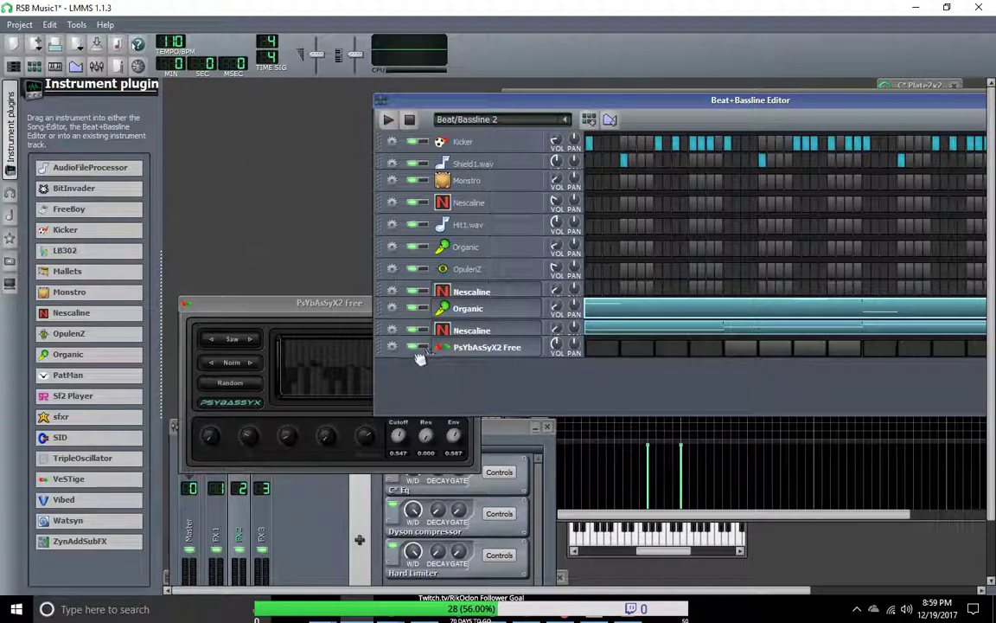
left_click(392, 347)
mouse_move(480, 403)
mouse_move(512, 400)
left_click(600, 408)
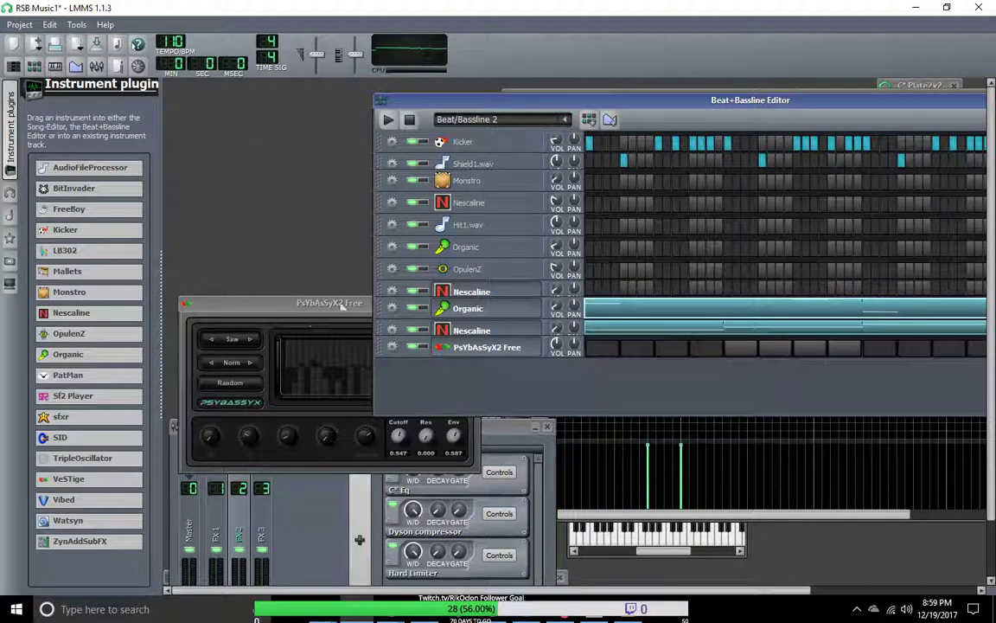
Play Beat/Bassline 2 while setting the PsYbAsSyX2 oscillator waveform to Sqre and the LFO waveform to Noise, and stop playback.
left_click(388, 119)
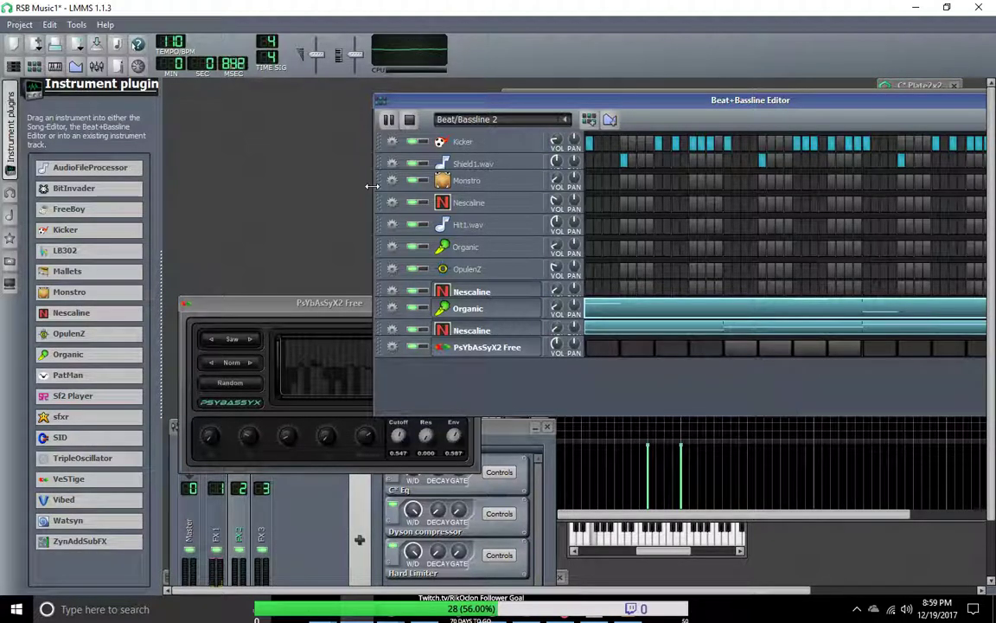
left_click(253, 340)
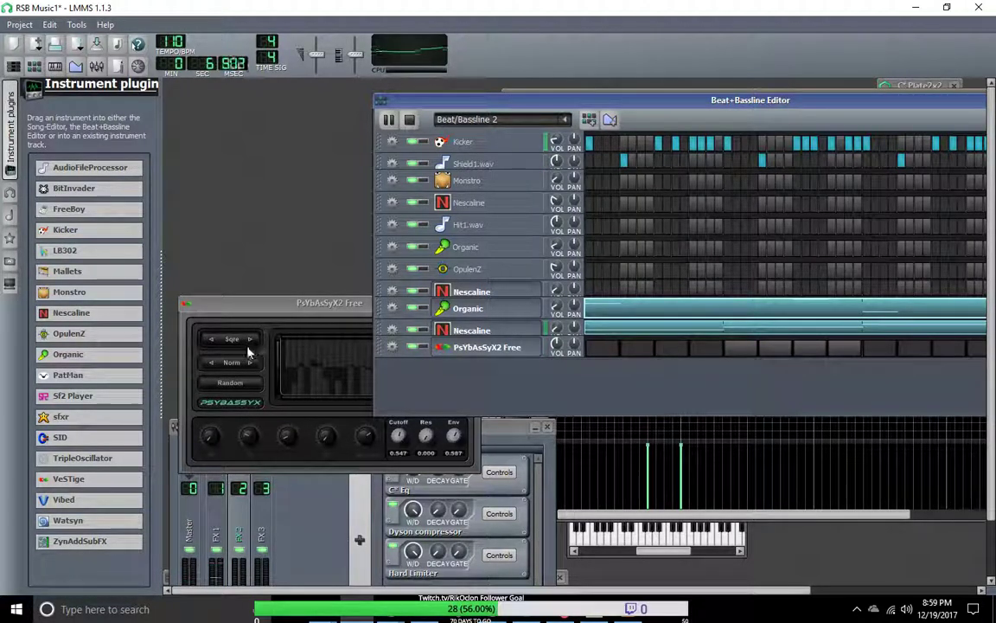
mouse_move(290, 307)
left_mouse_down()
mouse_move(274, 331)
mouse_move(300, 289)
left_mouse_up()
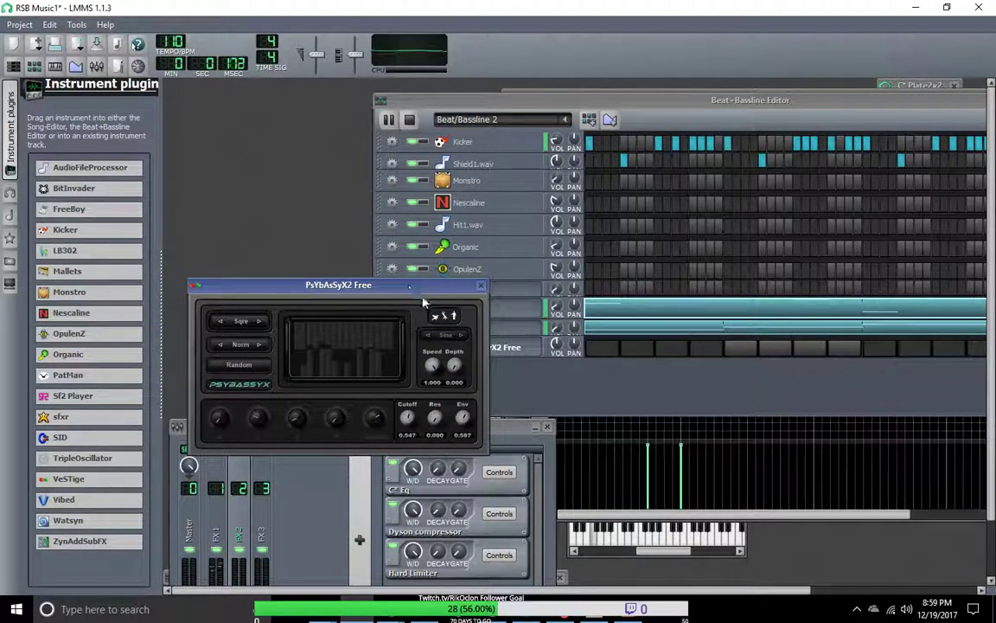
left_click(466, 337)
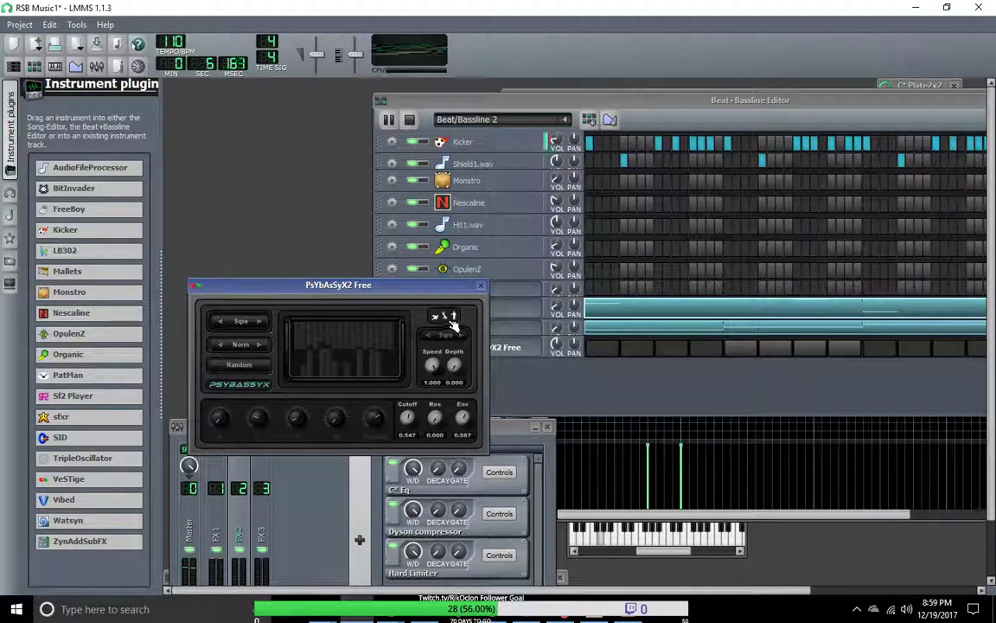
left_click(435, 339)
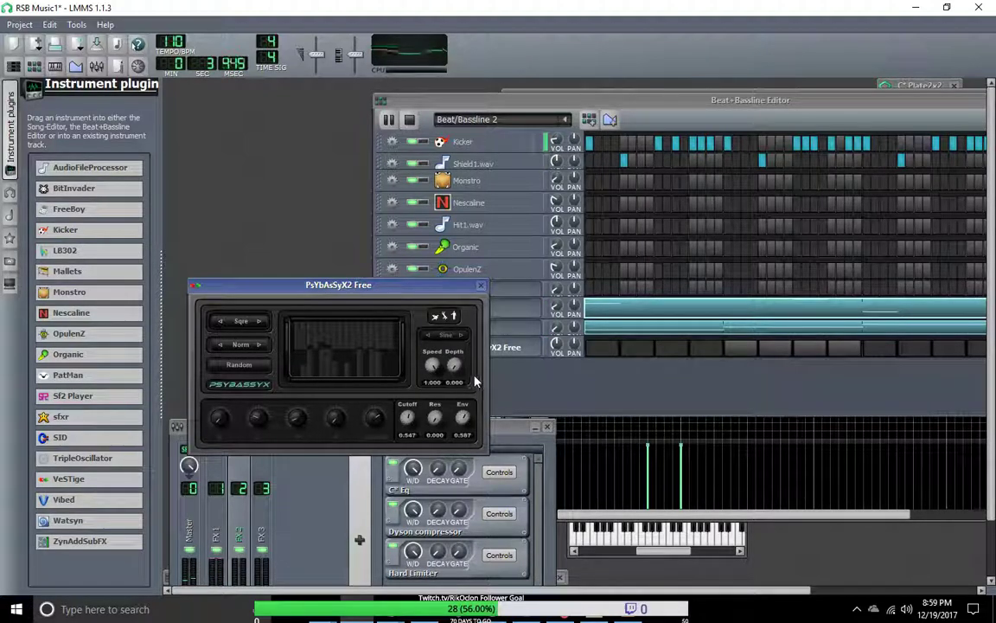
left_click(435, 336)
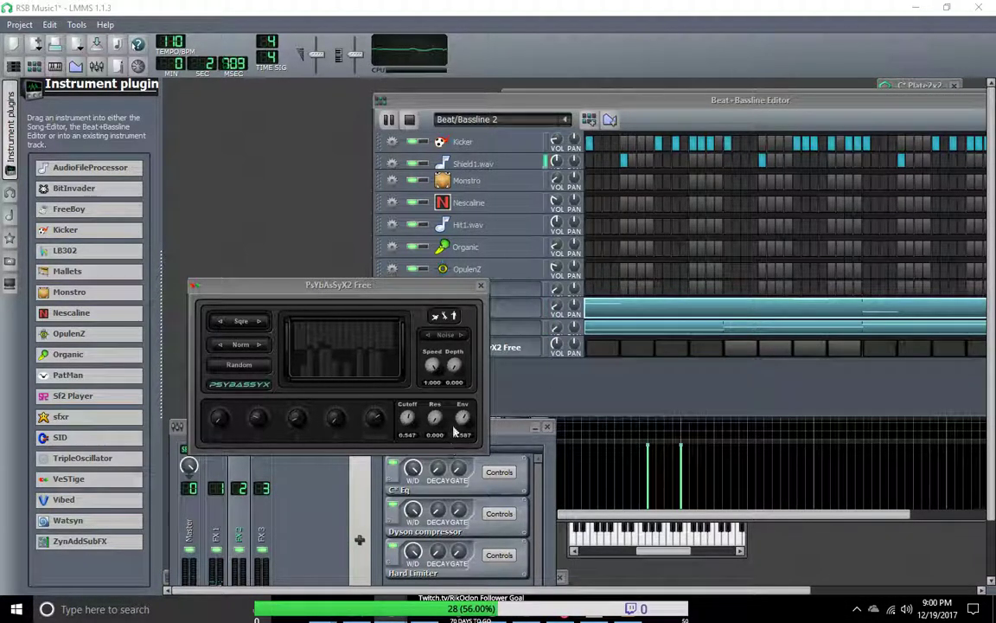
left_click(447, 384)
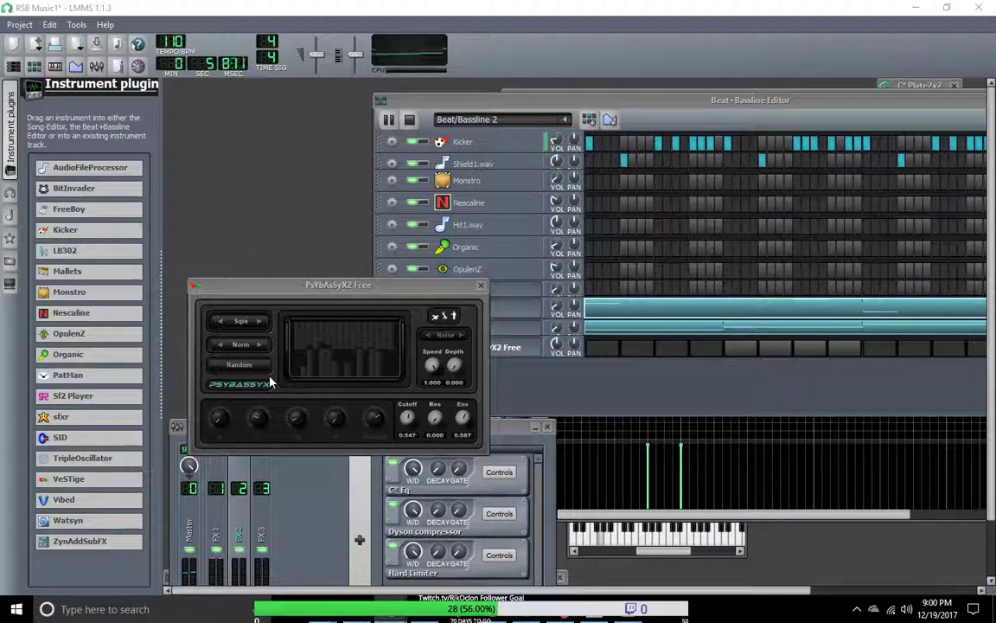
left_click_drag(403, 296, 573, 413)
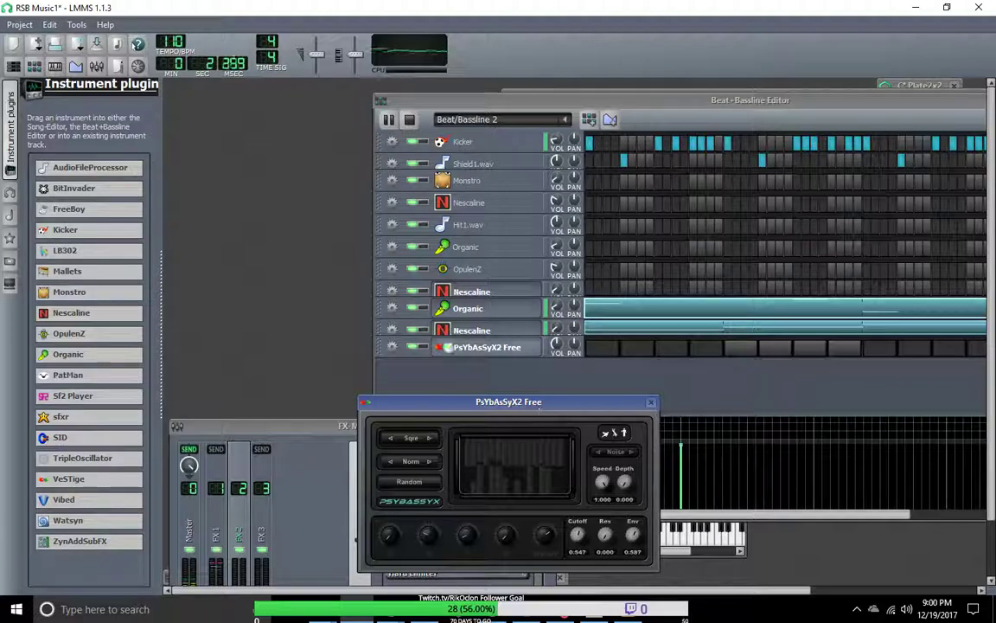
left_click(410, 120)
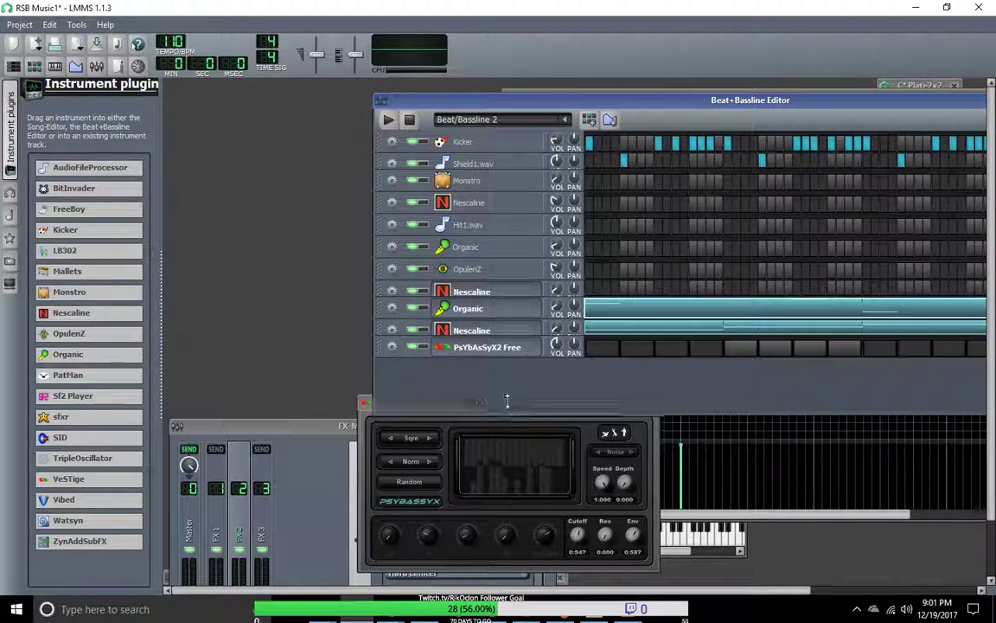
Hide the instrument plugin sidebar and rearrange the workspace with a narrower Beat+Bassline Editor beside the PsYbAsSyX2 Free interface.
left_click_drag(519, 408, 429, 404)
left_click(10, 97)
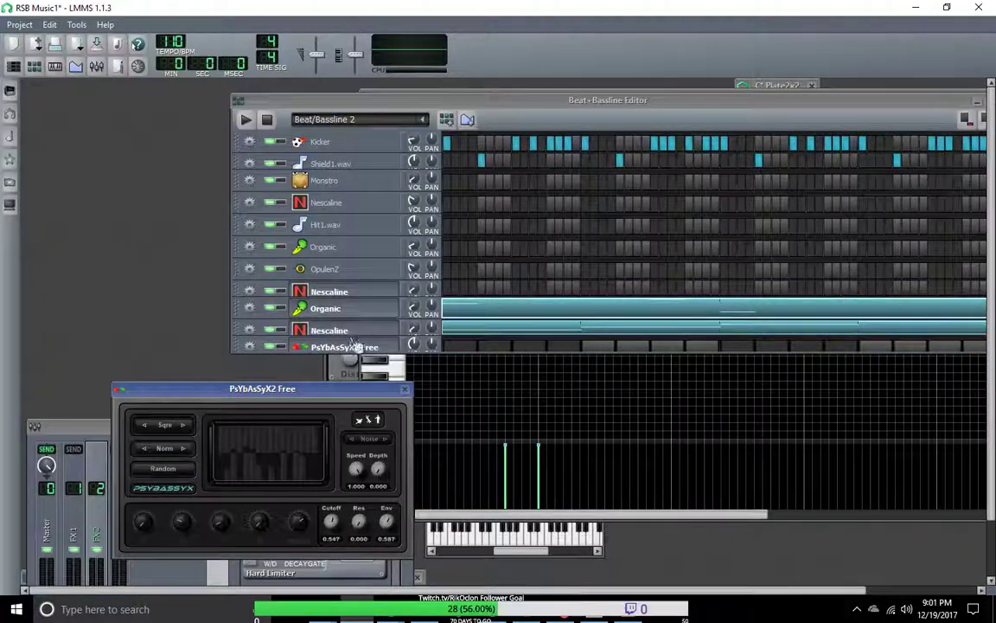
left_click_drag(303, 390, 259, 374)
left_click_drag(229, 202, 472, 201)
left_click_drag(688, 102, 624, 195)
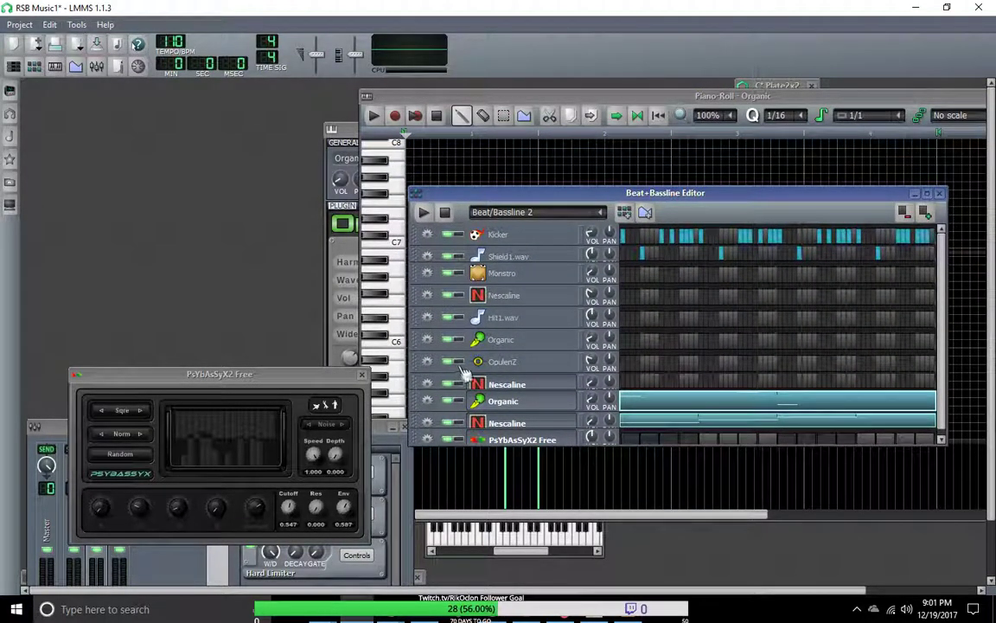
Switch to Bfxr and generate a new Jump sound, keeping the name Jump.
mouse_move(538, 610)
left_click(536, 501)
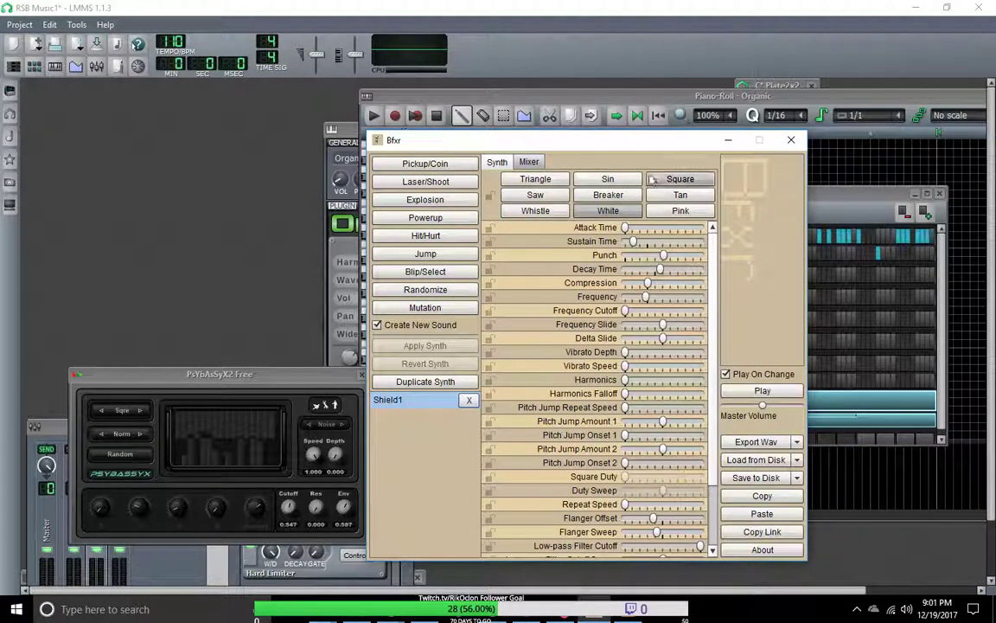
left_click(428, 255)
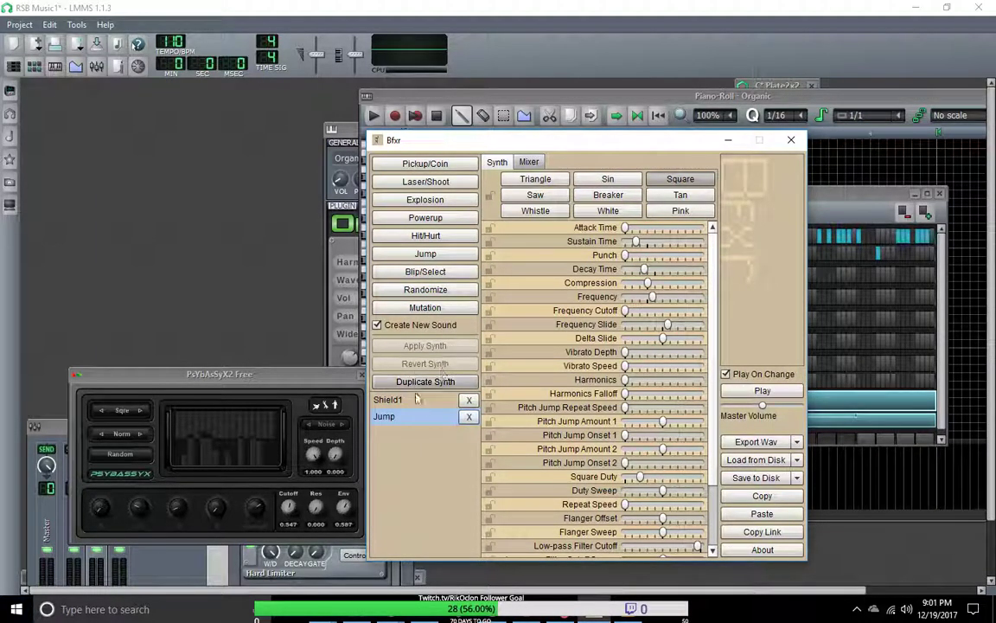
left_click(428, 418)
key("Return")
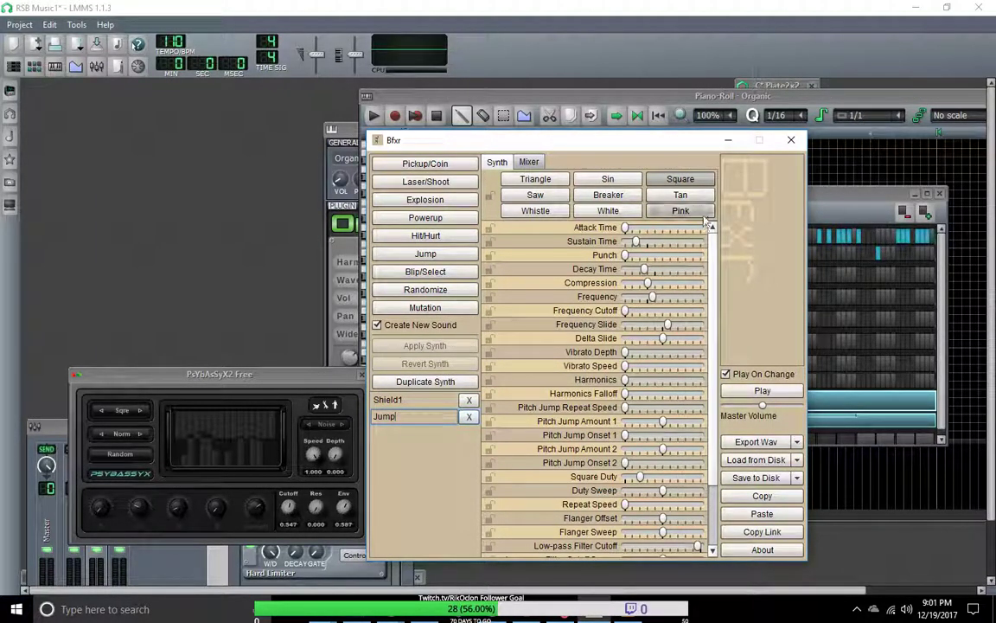
Raise the Harmonics, Harmonics Falloff and Vibrato Speed of the Jump sound.
scroll(714, 273, "down", 1)
scroll(714, 274, "down", 4)
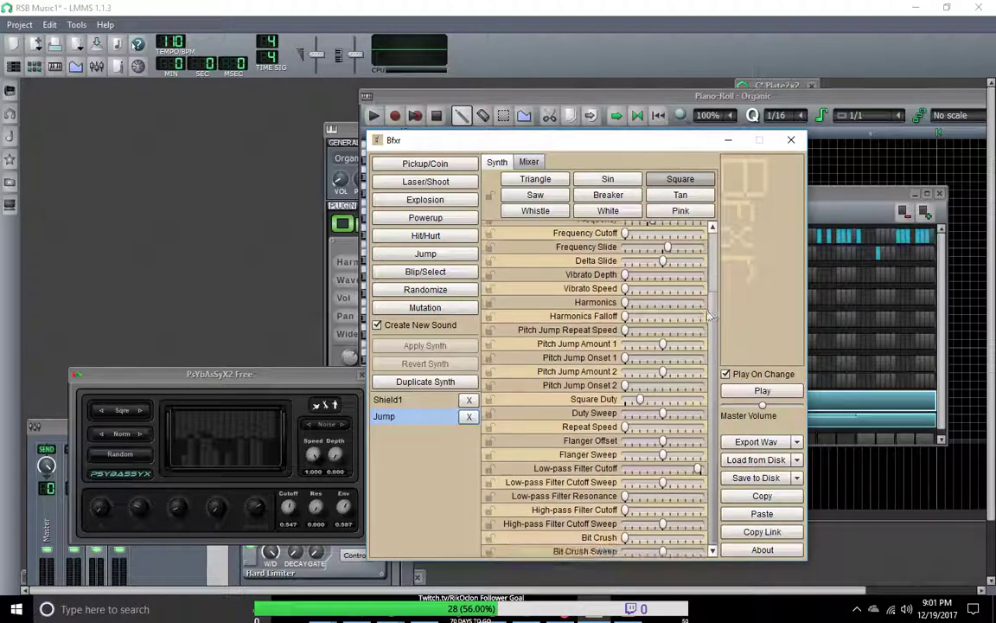
left_click_drag(626, 316, 669, 293)
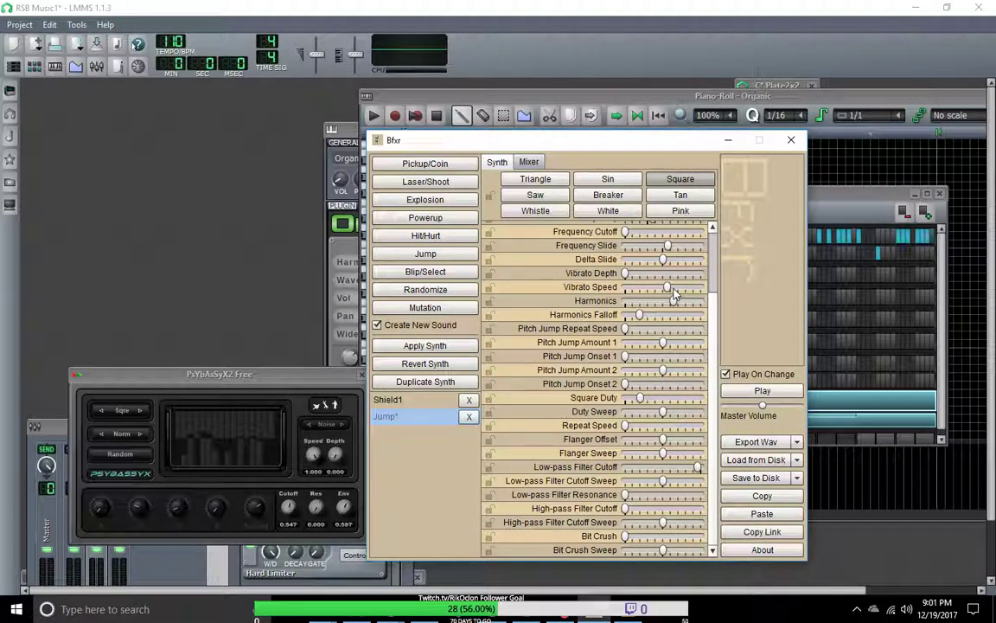
Raise the Vibrato Depth, lower the Vibrato Speed and move the Delta Slide below zero for the Jump sound.
mouse_move(626, 272)
left_mouse_down()
mouse_move(695, 274)
mouse_move(641, 274)
left_mouse_up()
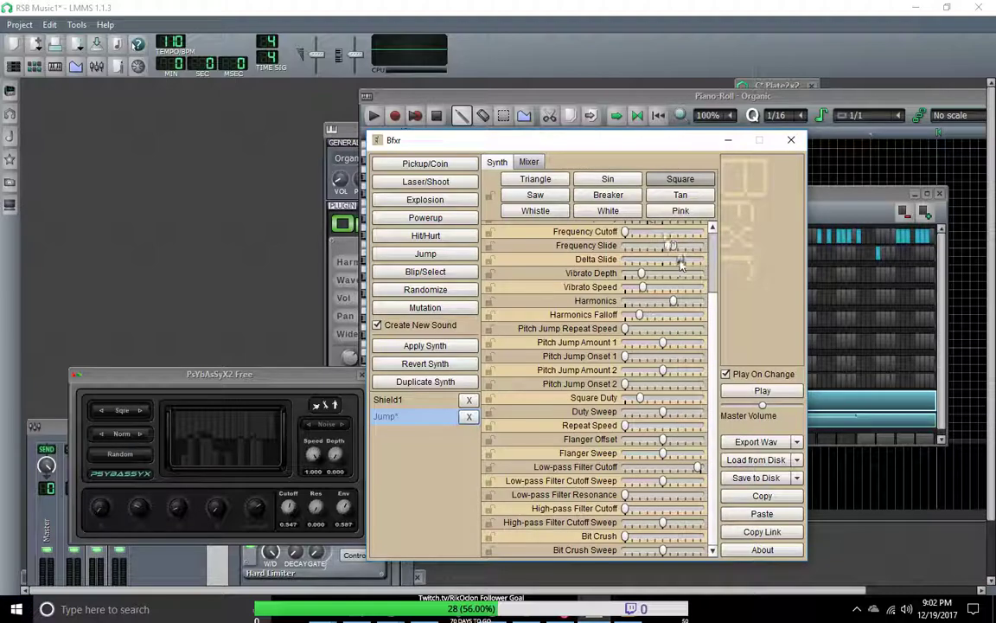
left_click_drag(668, 261, 642, 272)
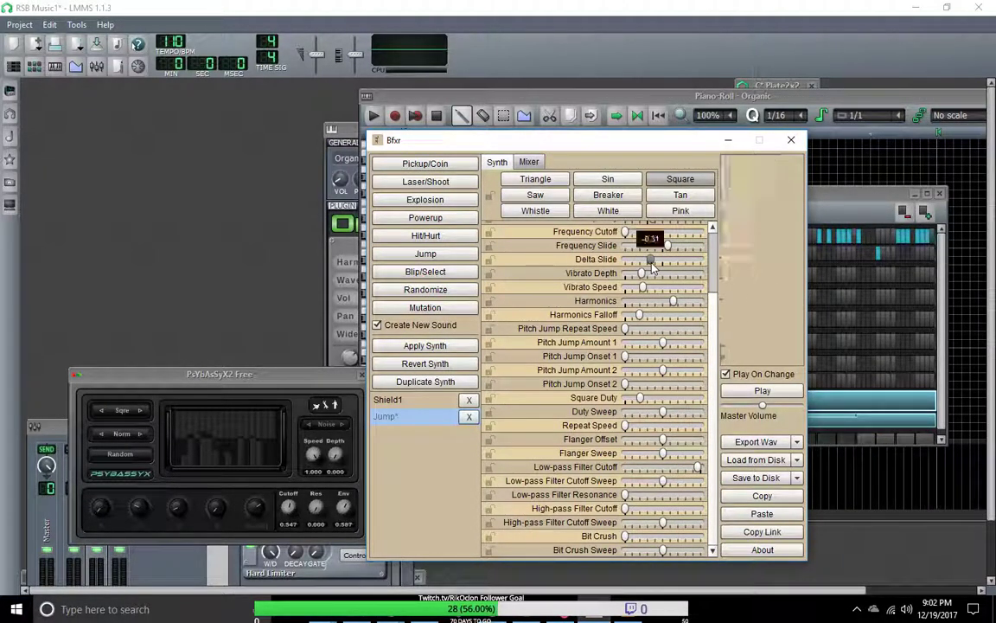
left_click_drag(657, 268, 654, 268)
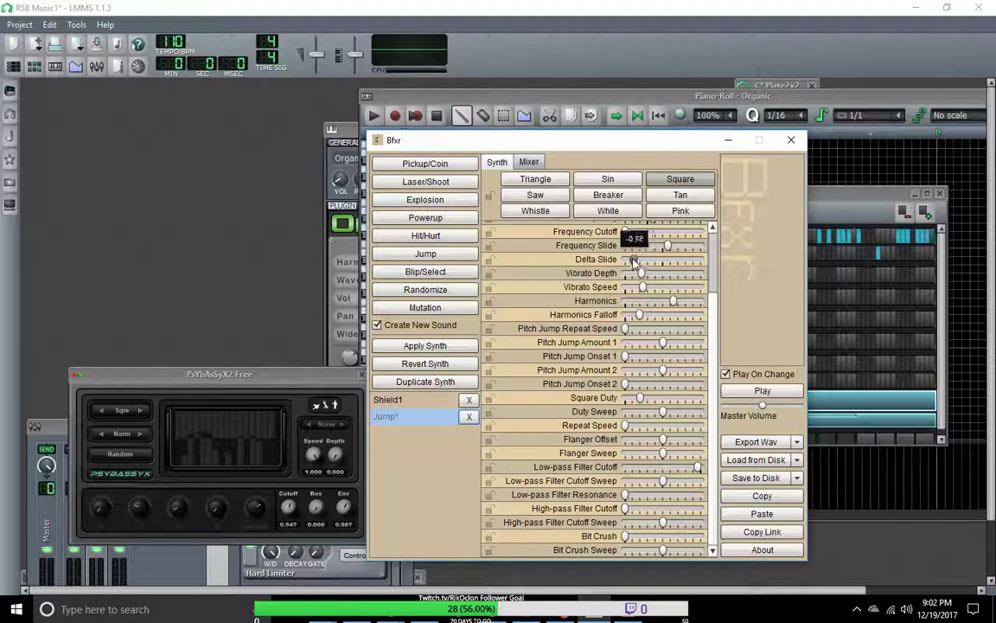
left_click_drag(645, 261, 644, 264)
left_click(648, 263)
Try different Sustain Time settings on the Jump sound and leave it slightly longer.
scroll(642, 264, "up", 2)
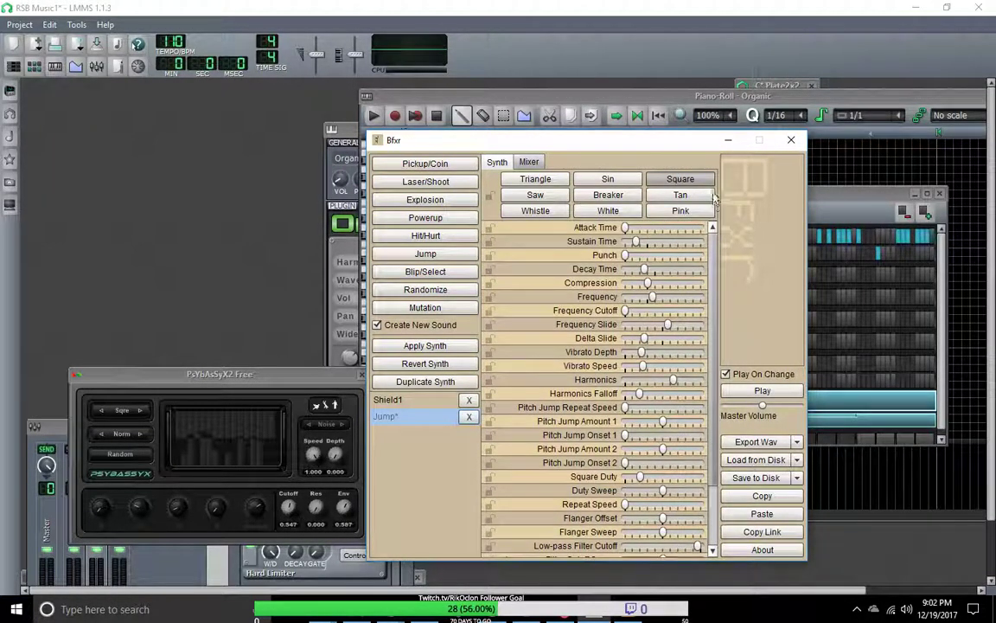
mouse_move(630, 262)
left_mouse_down()
mouse_move(699, 264)
mouse_move(627, 258)
mouse_move(691, 246)
mouse_move(645, 246)
left_mouse_up()
mouse_move(636, 249)
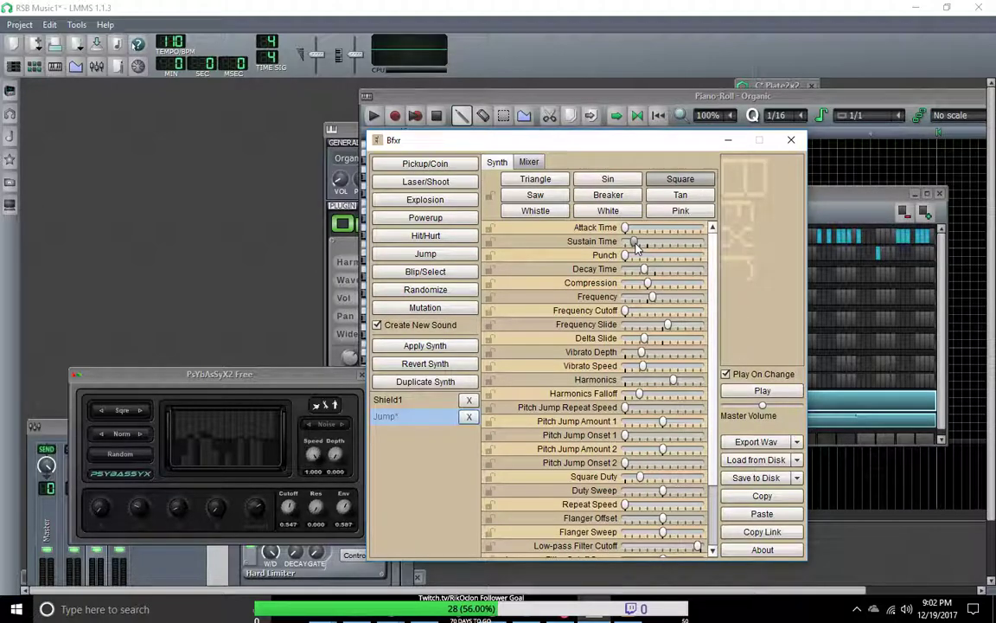
mouse_move(536, 316)
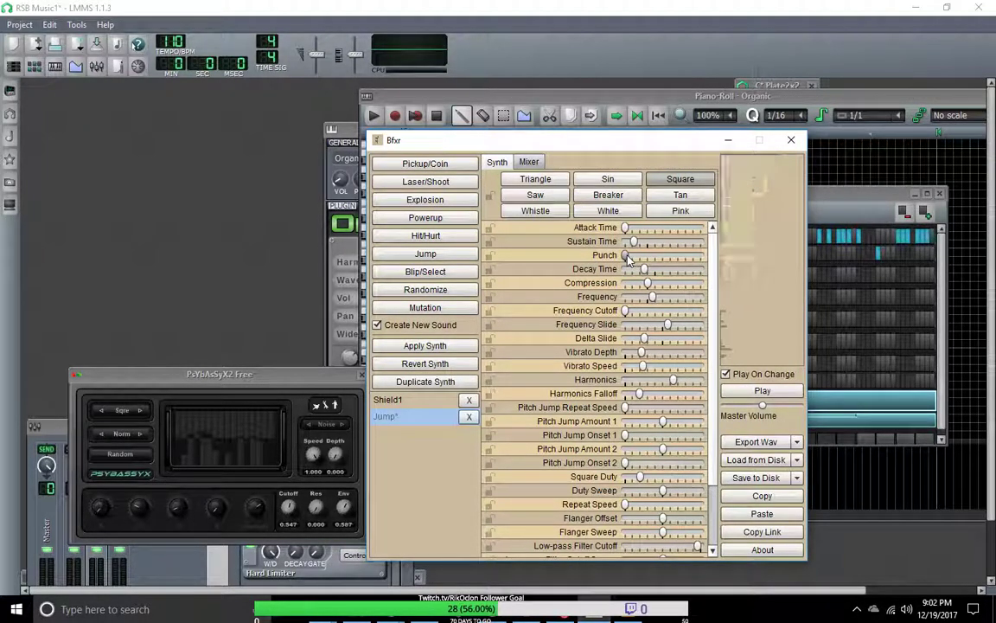
mouse_move(634, 241)
left_mouse_down()
mouse_move(685, 250)
mouse_move(640, 247)
left_mouse_up()
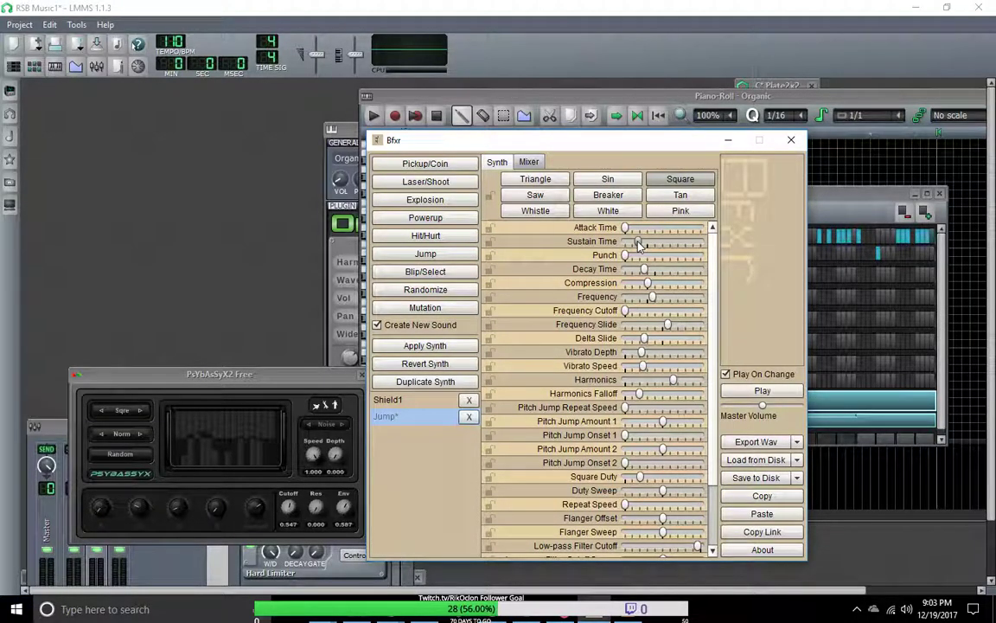
Slightly lower the Jump sound's Compression and slightly raise its Frequency Cutoff and Repeat Speed.
mouse_move(625, 227)
left_mouse_down()
mouse_move(679, 232)
mouse_move(618, 234)
left_mouse_up()
left_click_drag(668, 288, 629, 316)
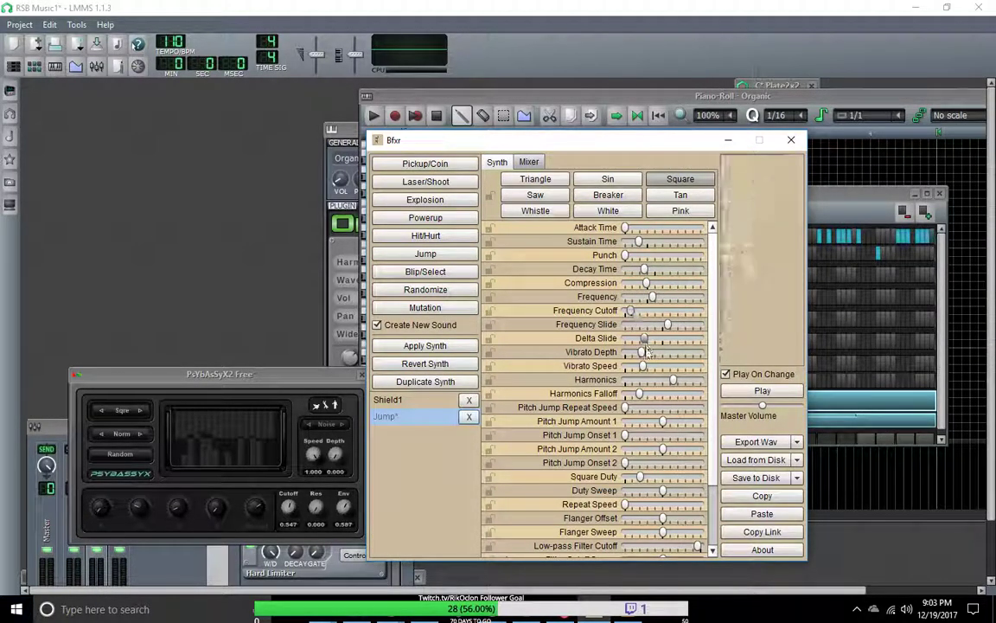
scroll(692, 458, "down", 3)
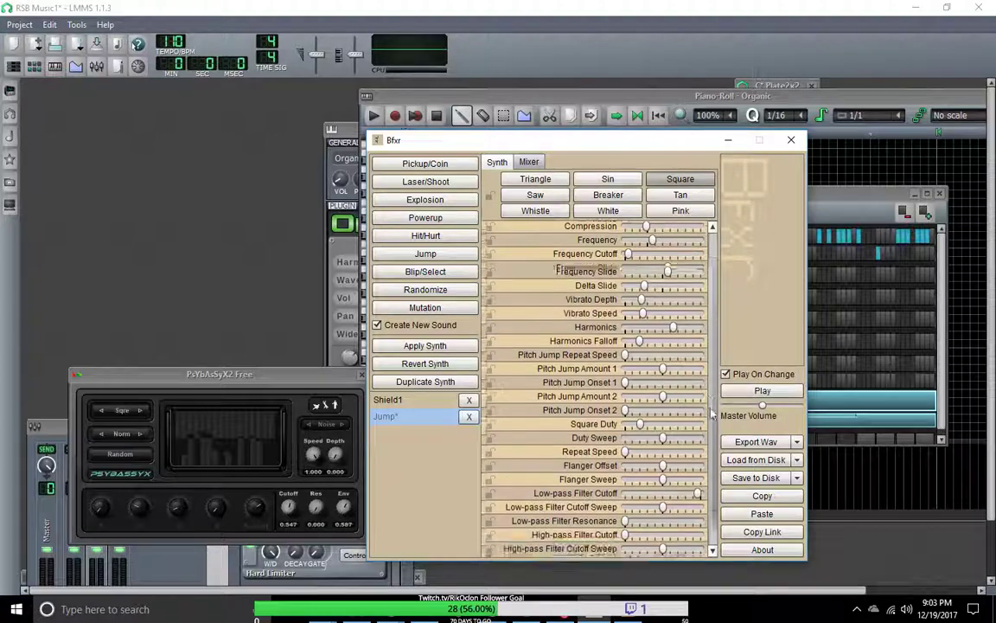
mouse_move(630, 424)
left_mouse_down()
mouse_move(636, 430)
mouse_move(627, 428)
left_mouse_up()
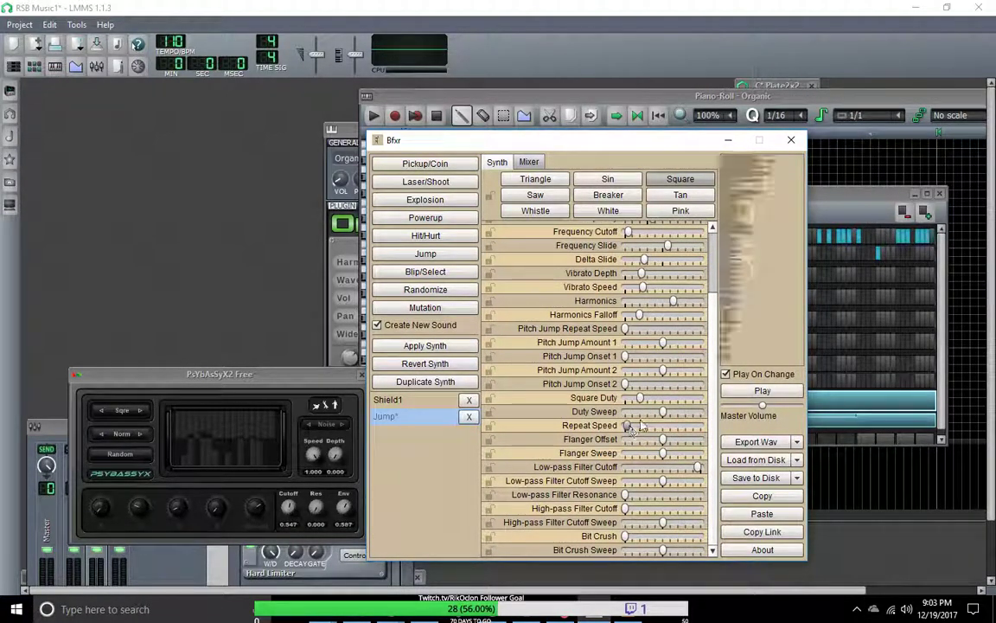
Rename the Jump sound as MissleLaunch.
double_click(404, 419)
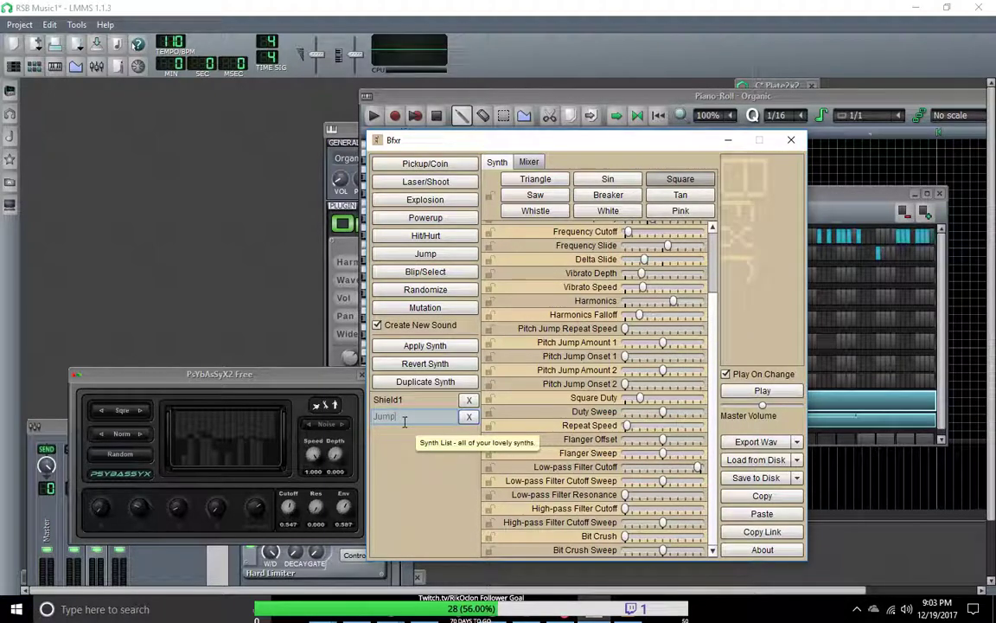
key("BackSpace")
key("BackSpace")
key("BackSpace")
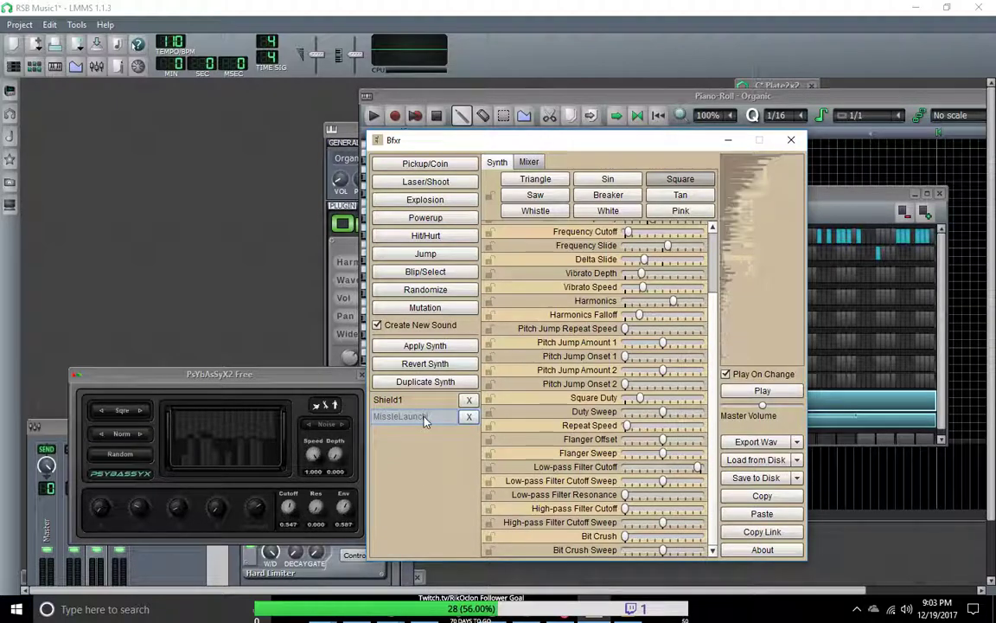
Select the MissleLaunch sound and paste a copy of it into the synth list.
right_click(415, 417)
left_click(414, 417)
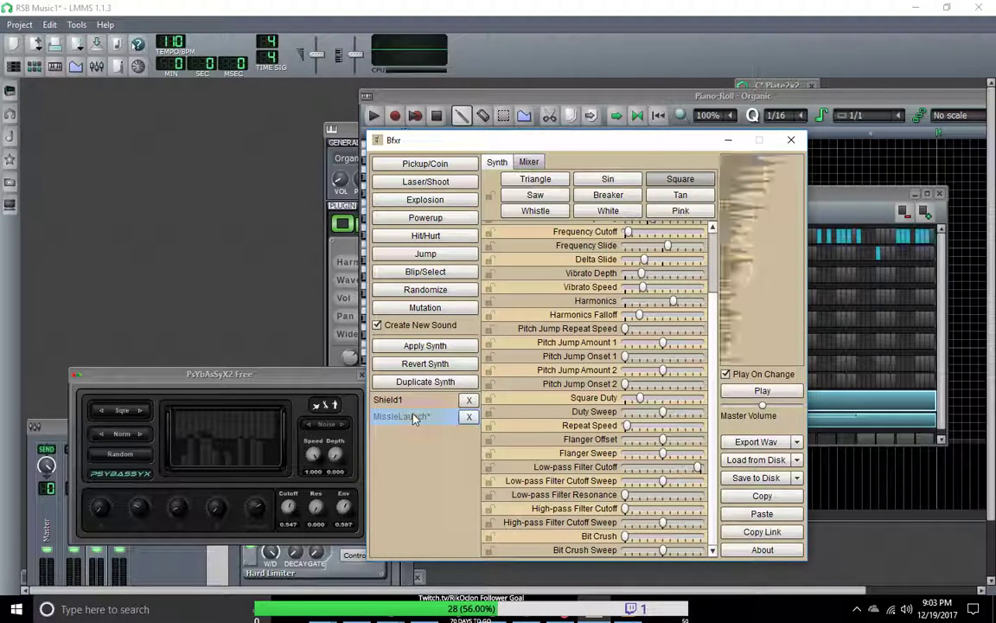
right_click(415, 417)
left_click(403, 420)
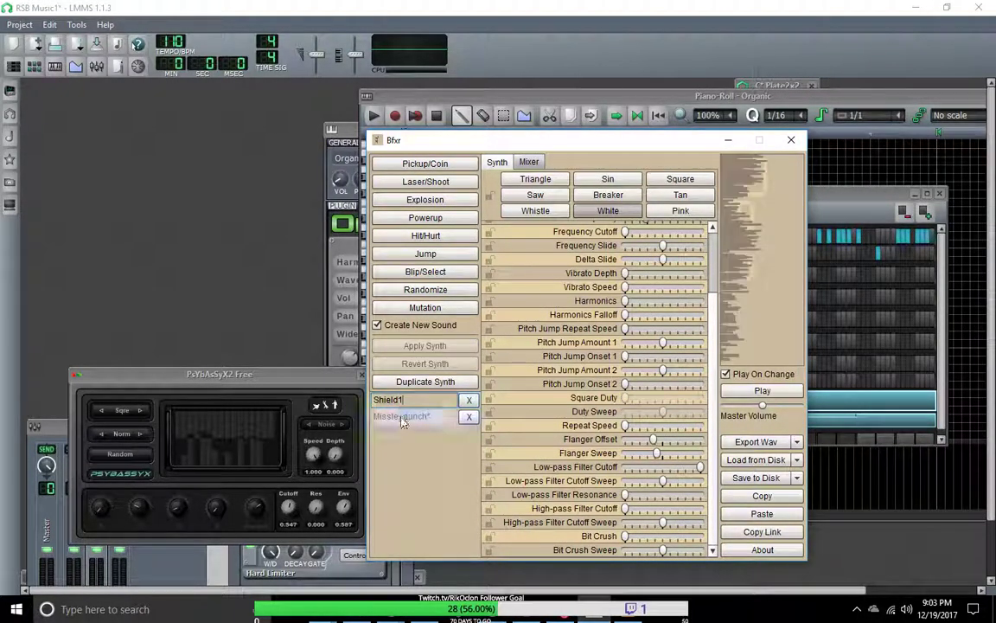
right_click(402, 421)
left_click(401, 422)
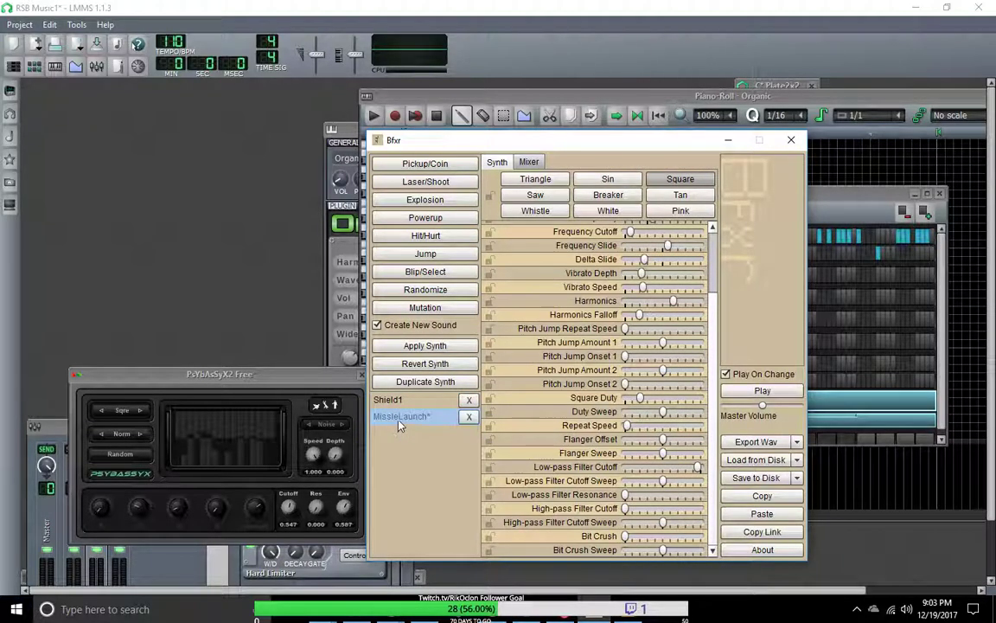
key("ctrl+v")
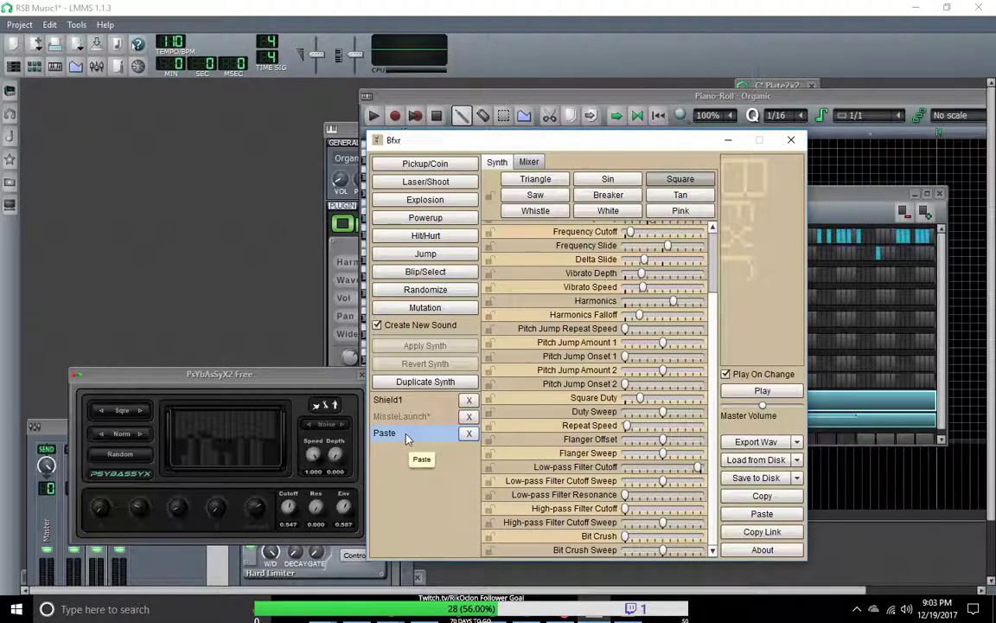
Rename the pasted copy as MissleWTail.
key("BackSpace")
key("BackSpace")
key("BackSpace")
key("BackSpace")
key("BackSpace")
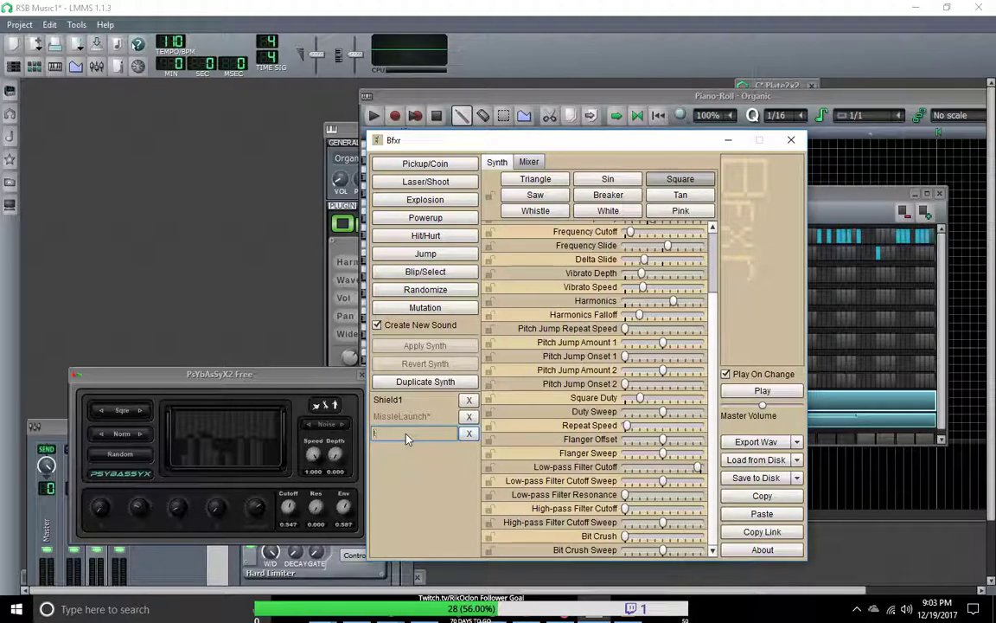
type("Mia")
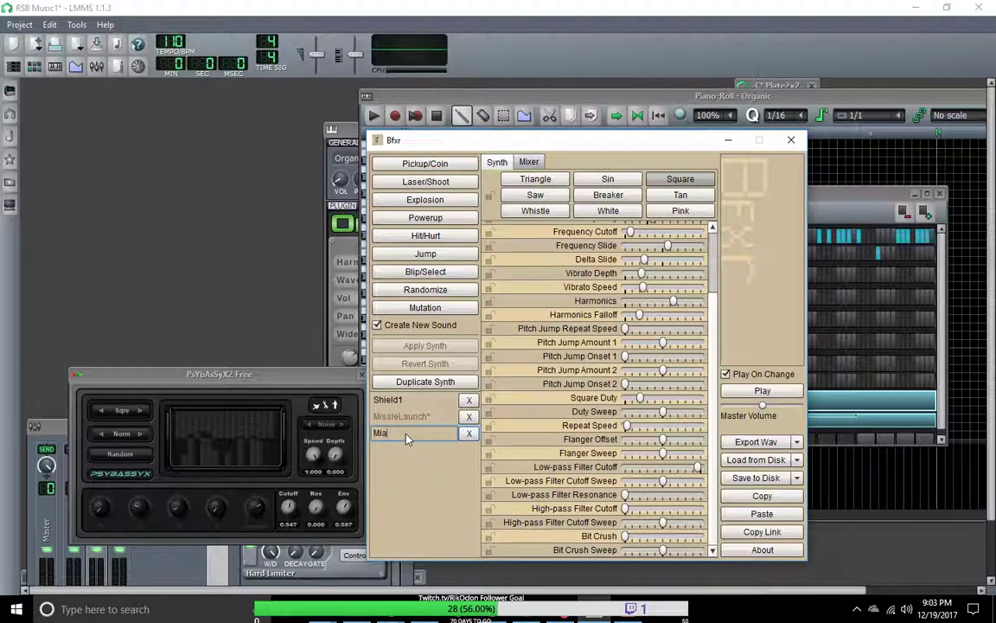
key("BackSpace")
type("ssle")
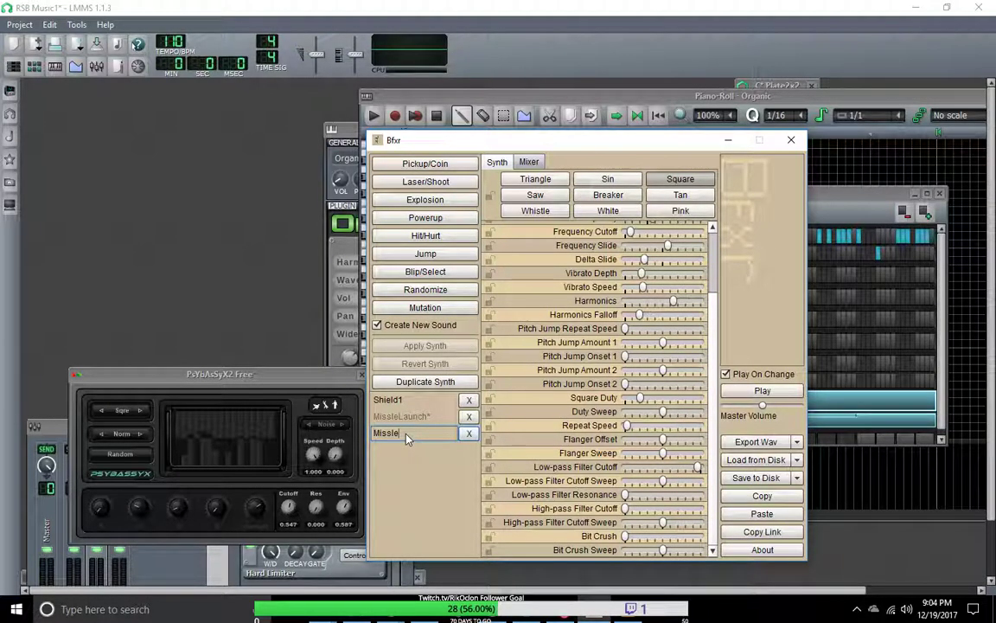
type("WTail")
key("Return")
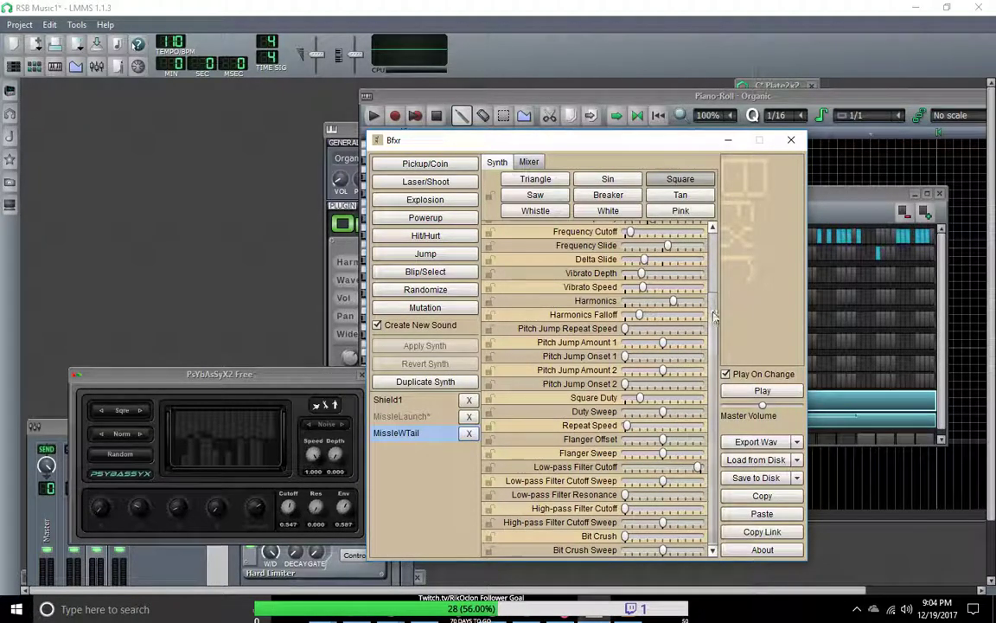
Raise the Attack Time of the MissleWTail sound to roughly three quarters of its range.
scroll(709, 265, "up", 2)
scroll(709, 265, "up", 1)
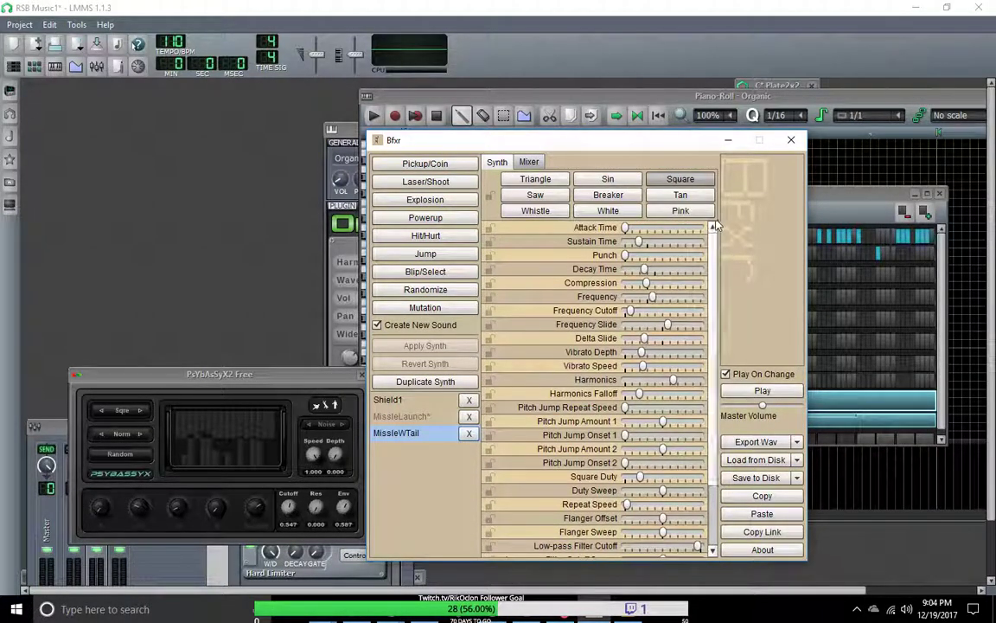
left_click(641, 257)
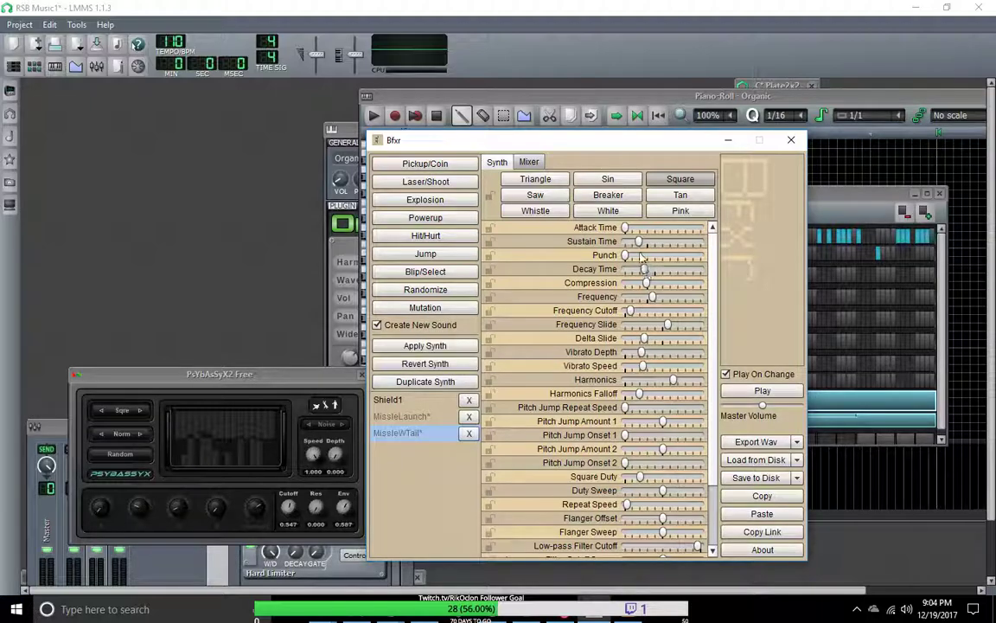
left_click_drag(639, 245, 680, 232)
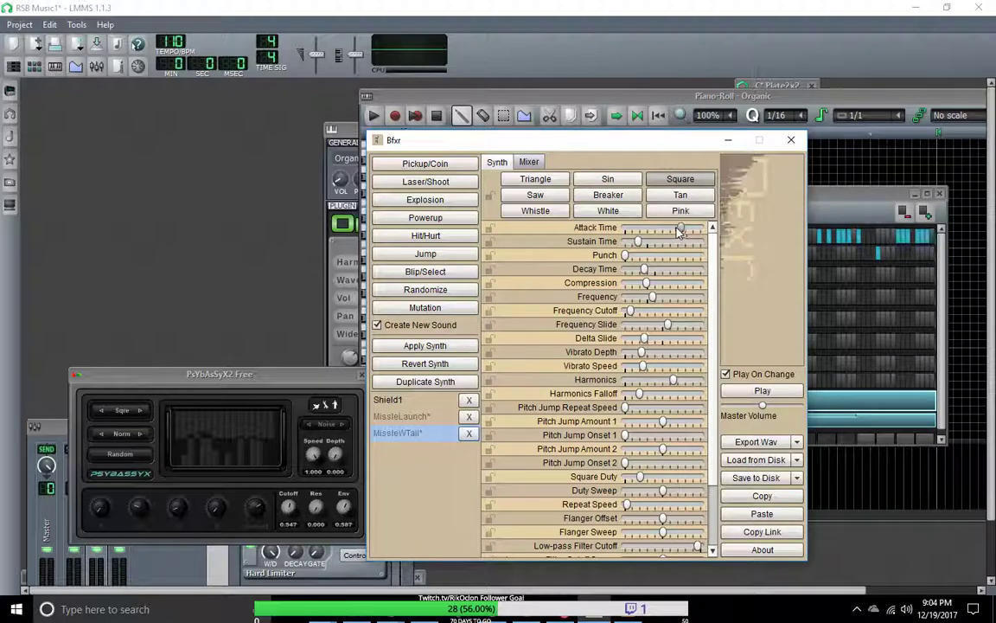
left_click_drag(687, 229, 690, 231)
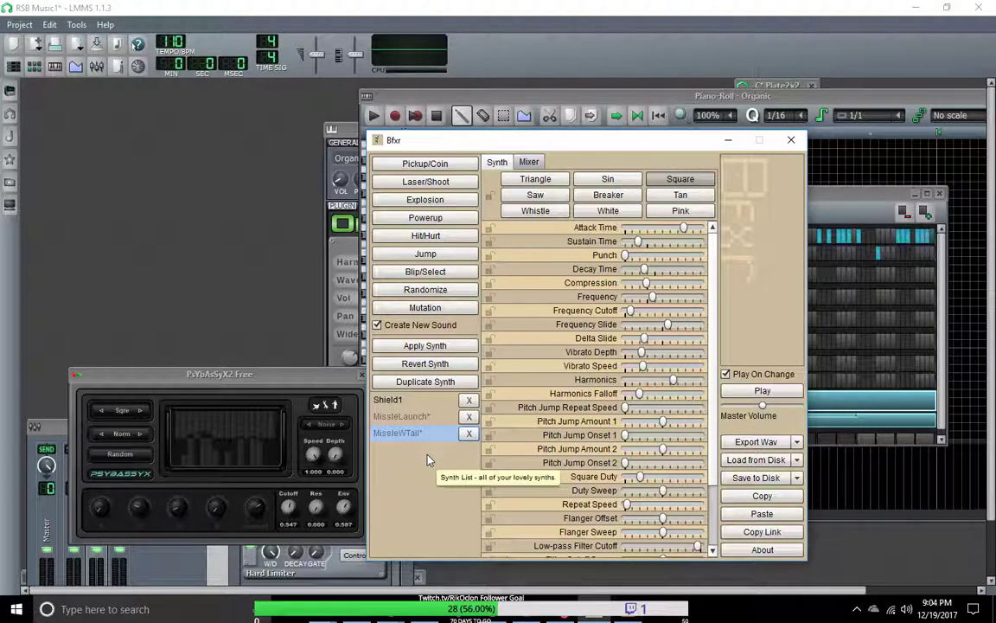
Delete the MissleLaunch sound and paste a copy of MissleWTail as a new sound.
left_click(387, 416)
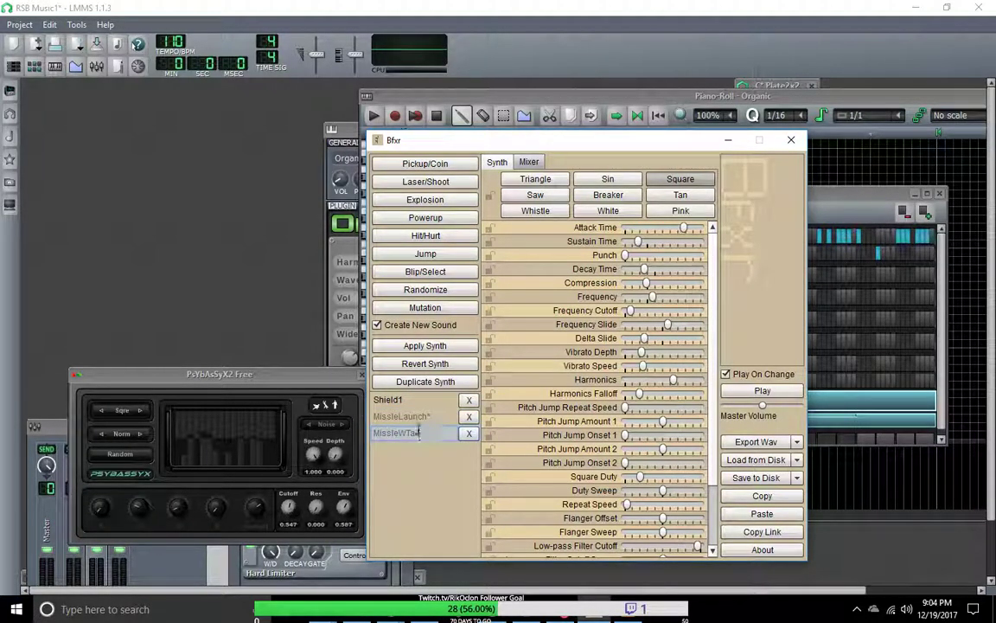
left_click(469, 418)
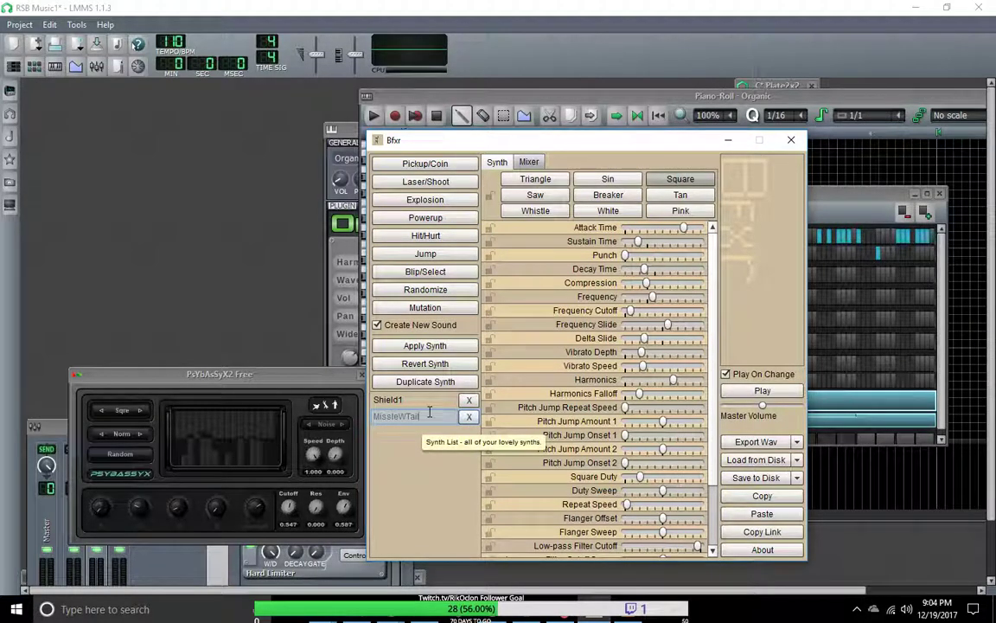
key("ctrl+v")
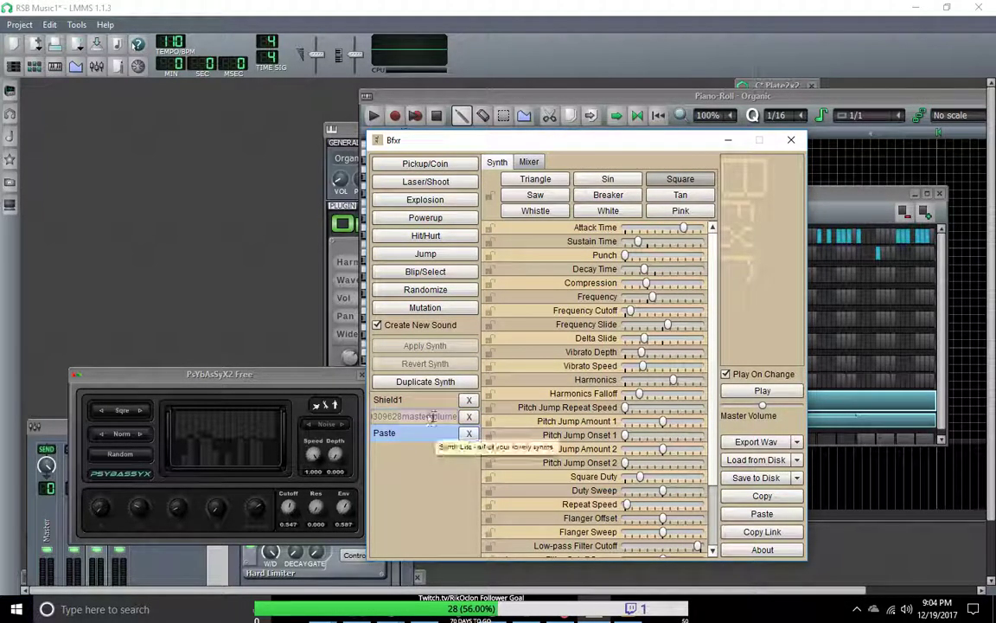
Replace the name of the sound below Shield1 with missleLuanch.
double_click(432, 417)
key("shift+Home")
key("BackSpace")
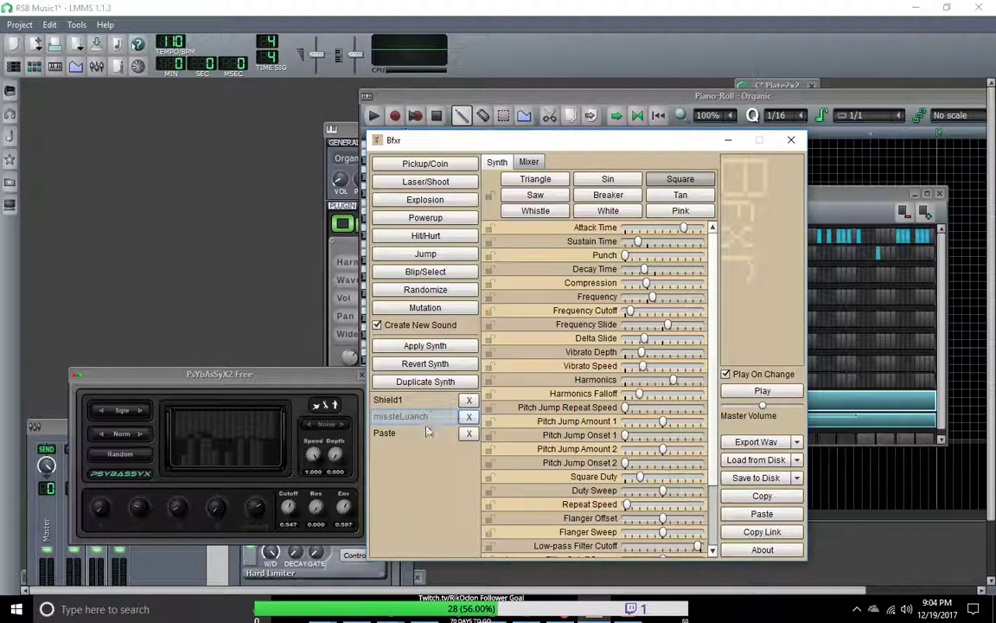
Rename the newly pasted sound as MissleWTail.
double_click(414, 433)
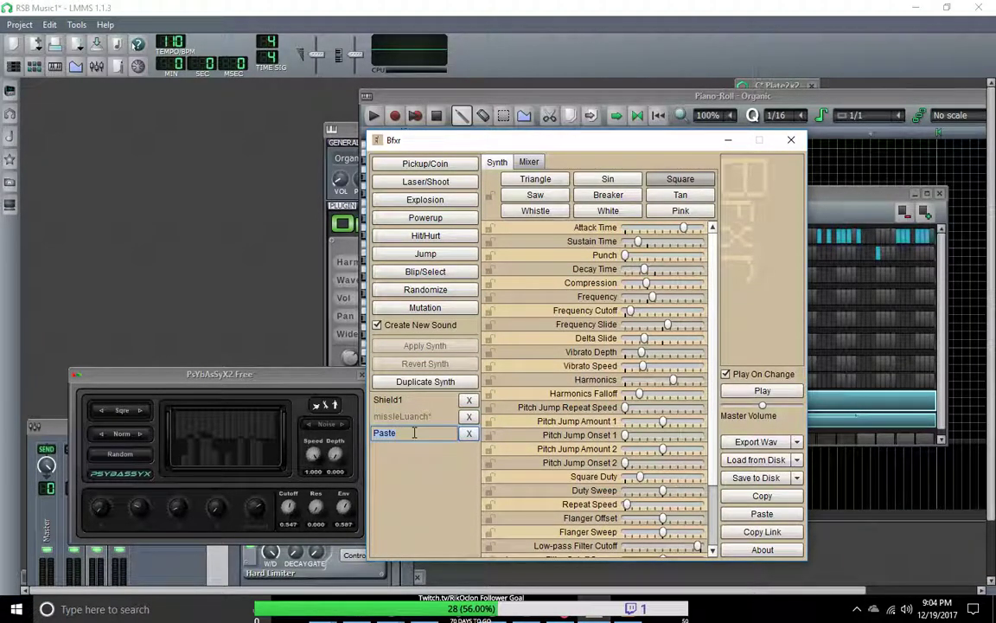
type("MissleL")
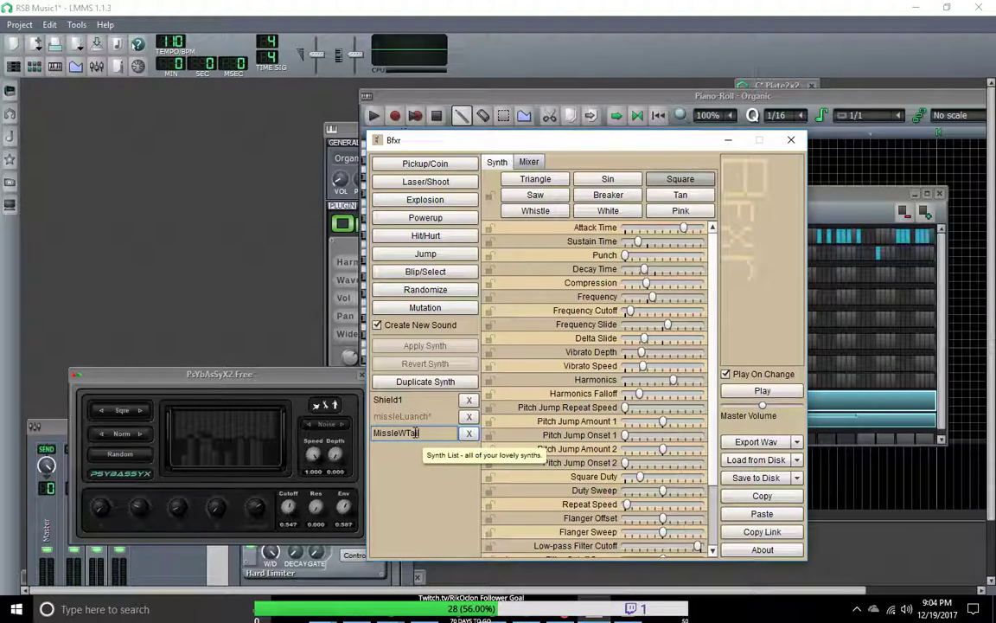
type("Tail")
key("Return")
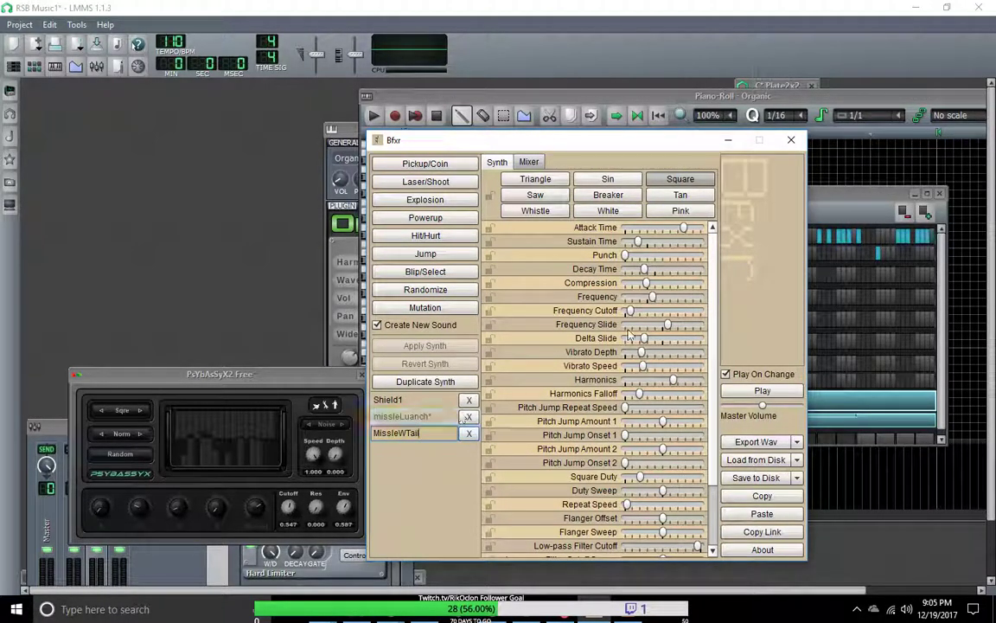
Reshape MissleWTail with minimum Attack Time, shorter Sustain Time, some Punch, and lower Frequency and Frequency Slide.
left_click_drag(632, 312, 635, 313)
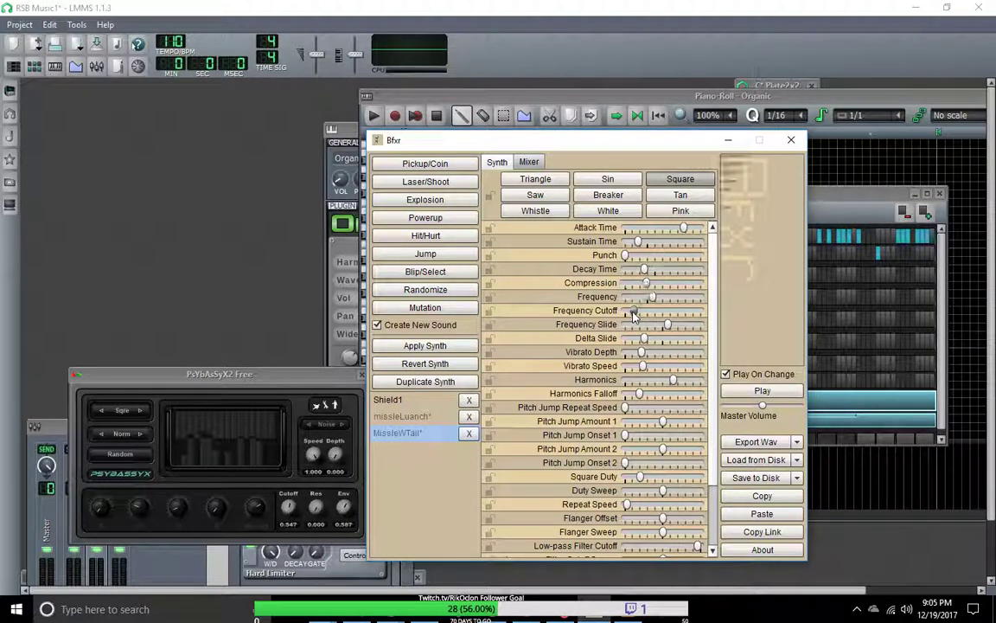
left_click_drag(652, 296, 651, 272)
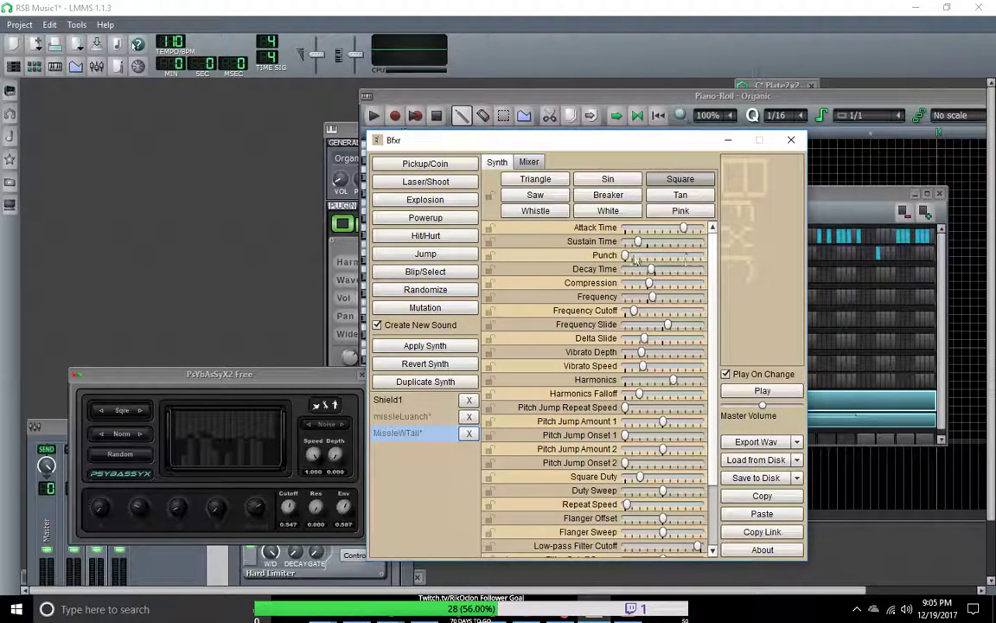
left_click_drag(624, 257, 624, 227)
left_click_drag(690, 250, 628, 243)
left_click_drag(635, 311, 647, 274)
left_click_drag(633, 312, 660, 329)
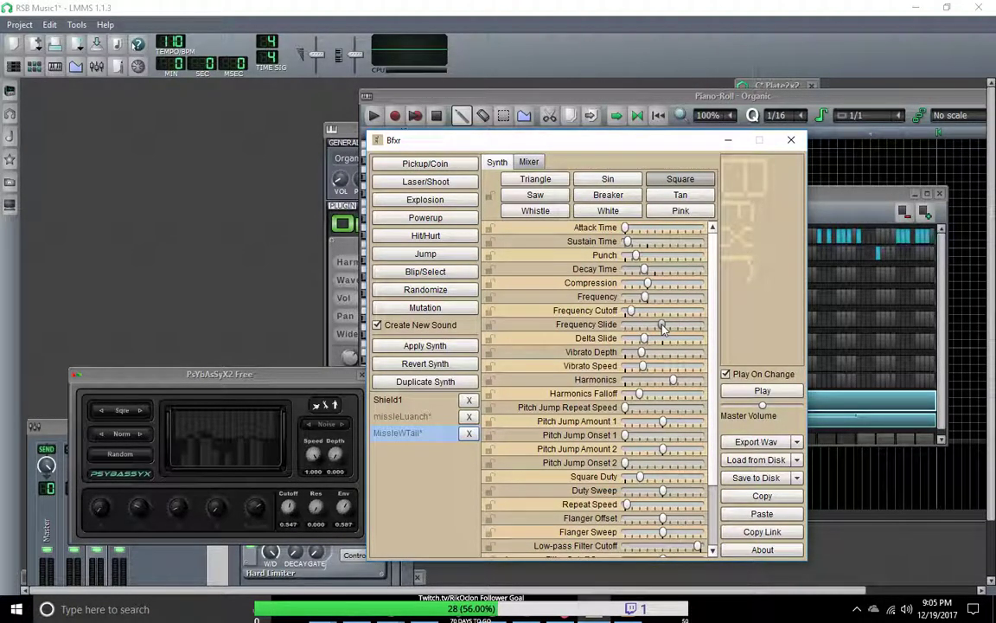
Try a different Frequency on MissleWTail and delete that sound from the synth list.
scroll(640, 360, "down", 3)
scroll(640, 360, "up", 3)
left_click_drag(645, 296, 683, 317)
left_click(469, 433)
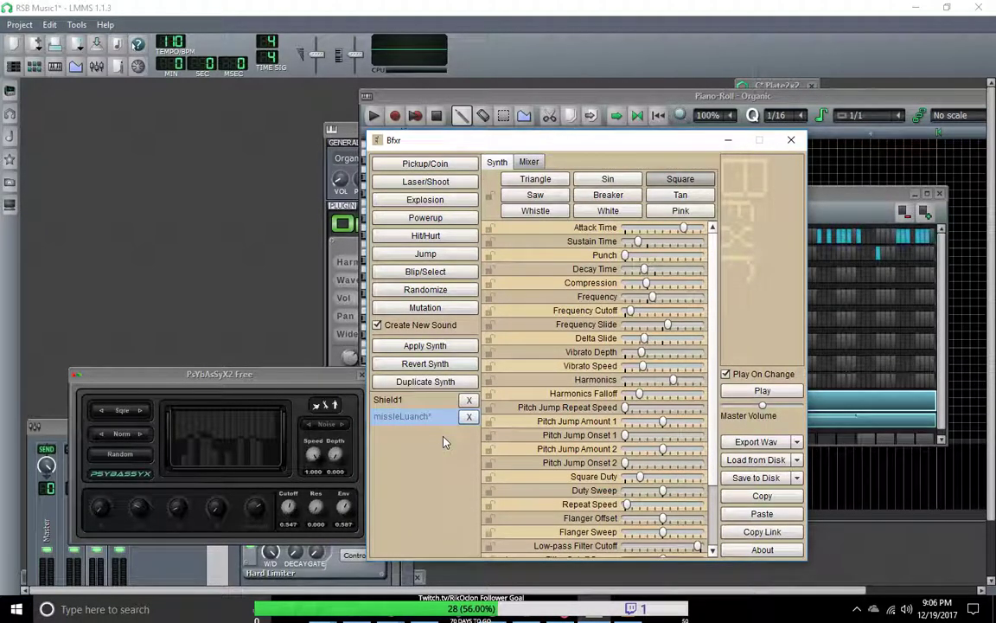
key("ctrl+v")
left_click_drag(629, 256, 634, 229)
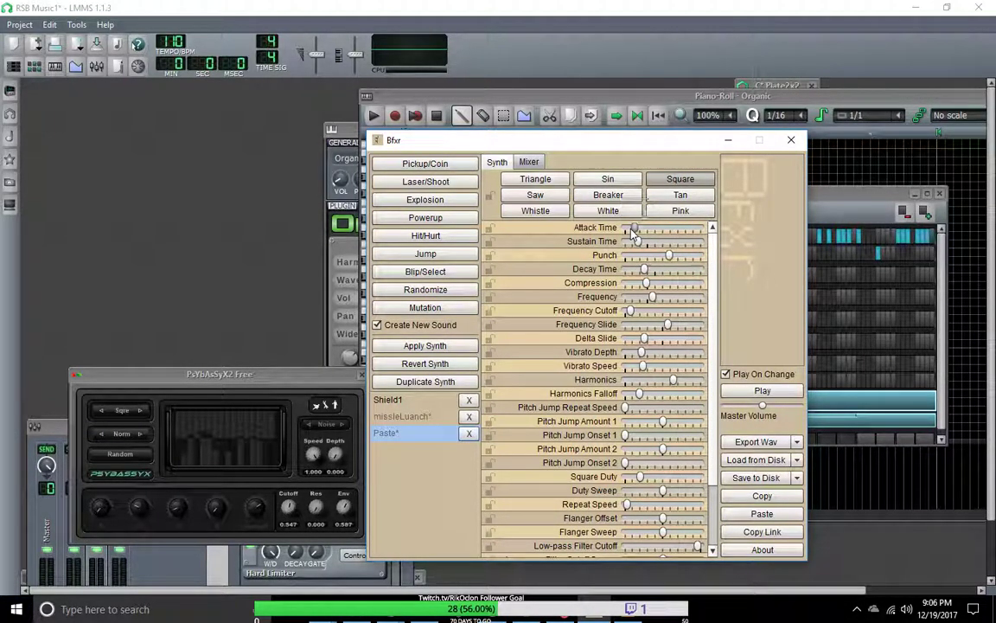
left_click_drag(652, 297, 655, 274)
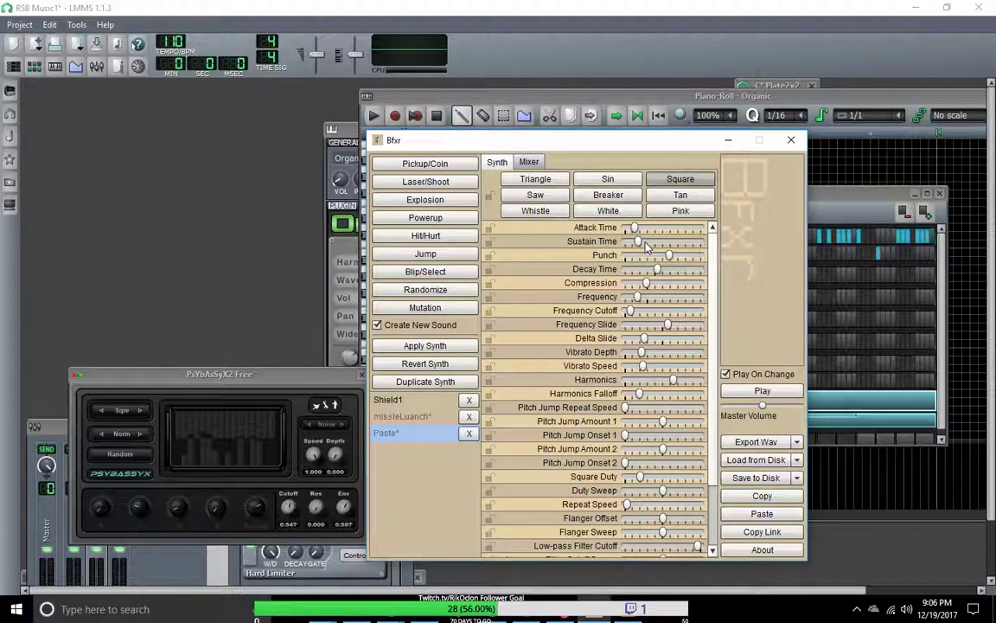
left_click_drag(637, 244, 692, 242)
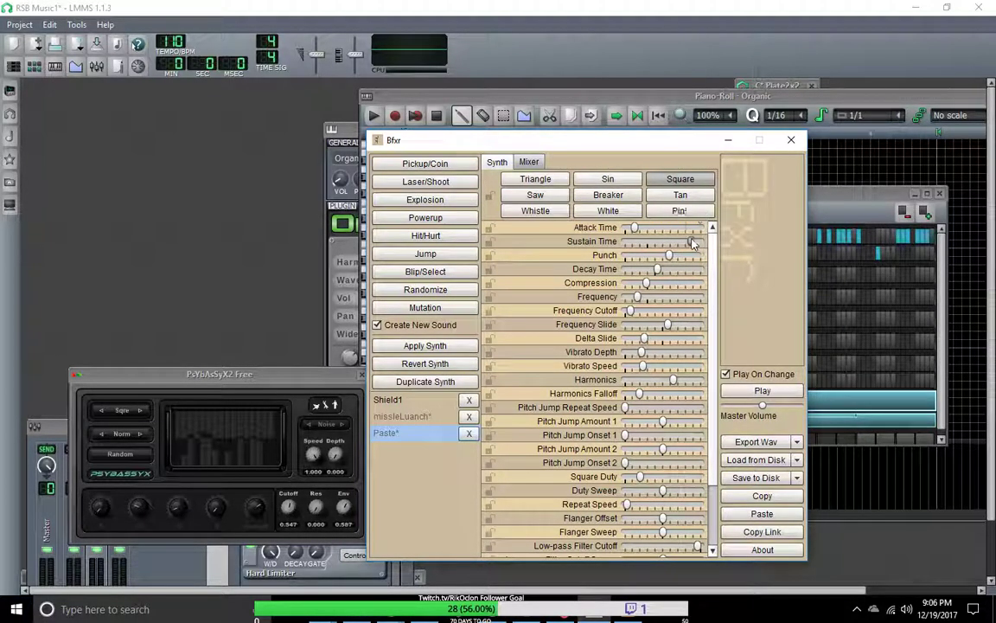
left_click_drag(669, 255, 719, 271)
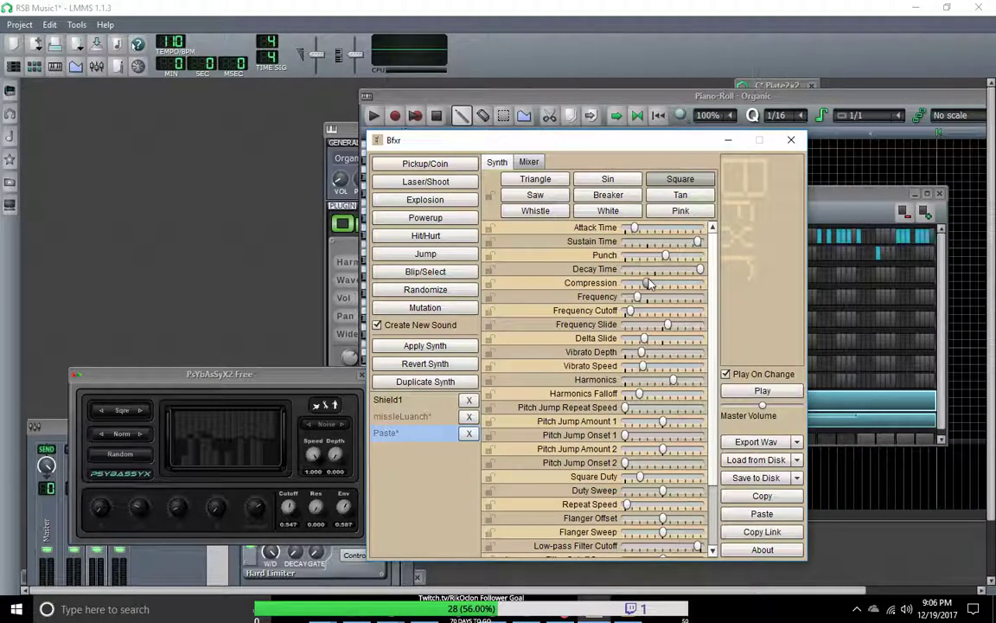
left_click_drag(654, 284, 631, 318)
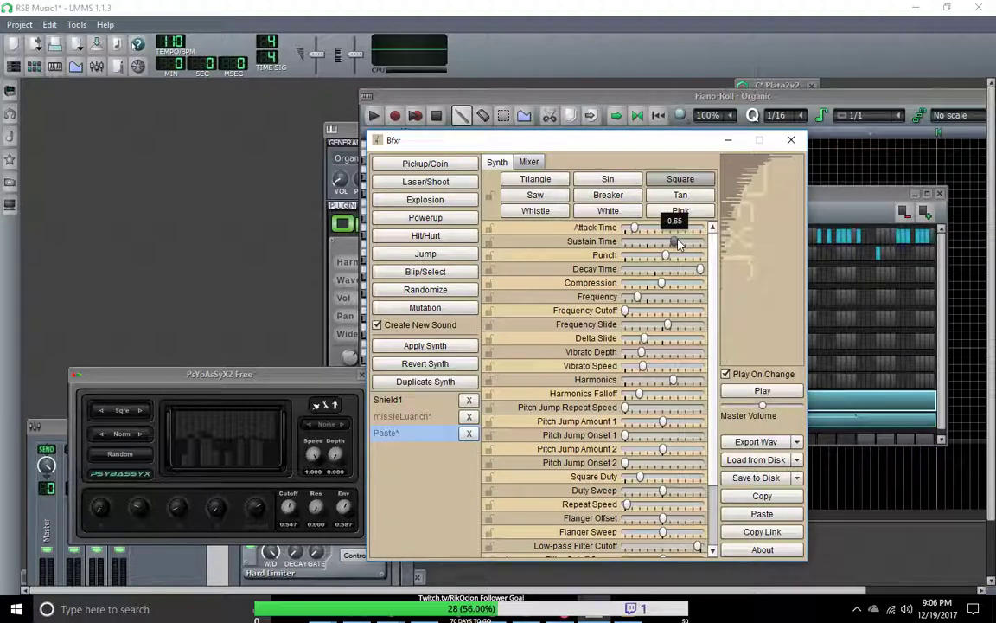
left_click_drag(668, 279, 664, 275)
left_click_drag(666, 325, 654, 327)
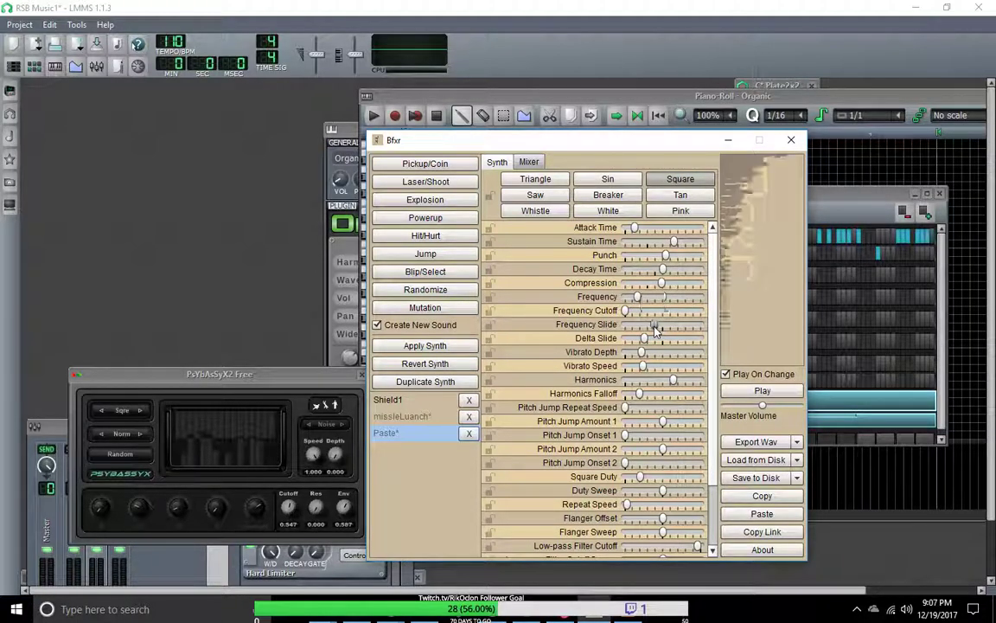
left_click_drag(664, 270, 643, 329)
left_click_drag(675, 240, 655, 256)
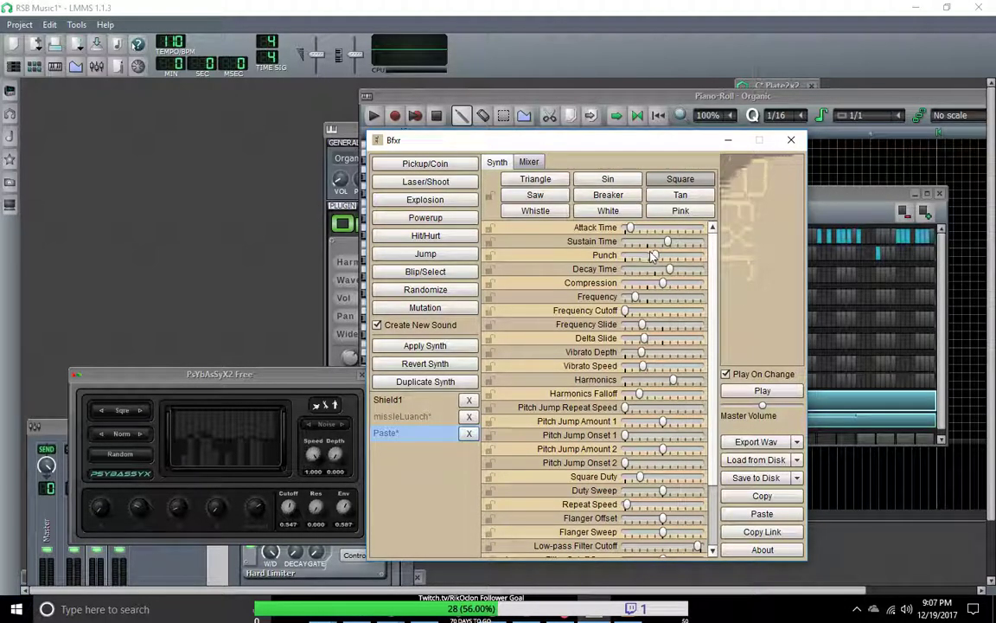
left_click_drag(655, 256, 638, 256)
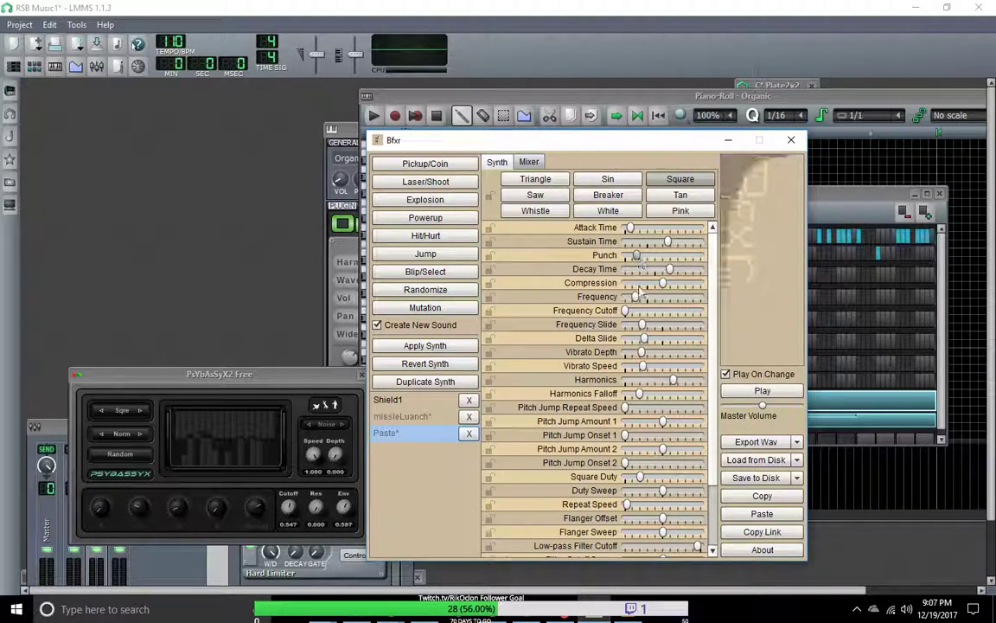
left_click_drag(643, 326, 679, 330)
left_click(679, 299)
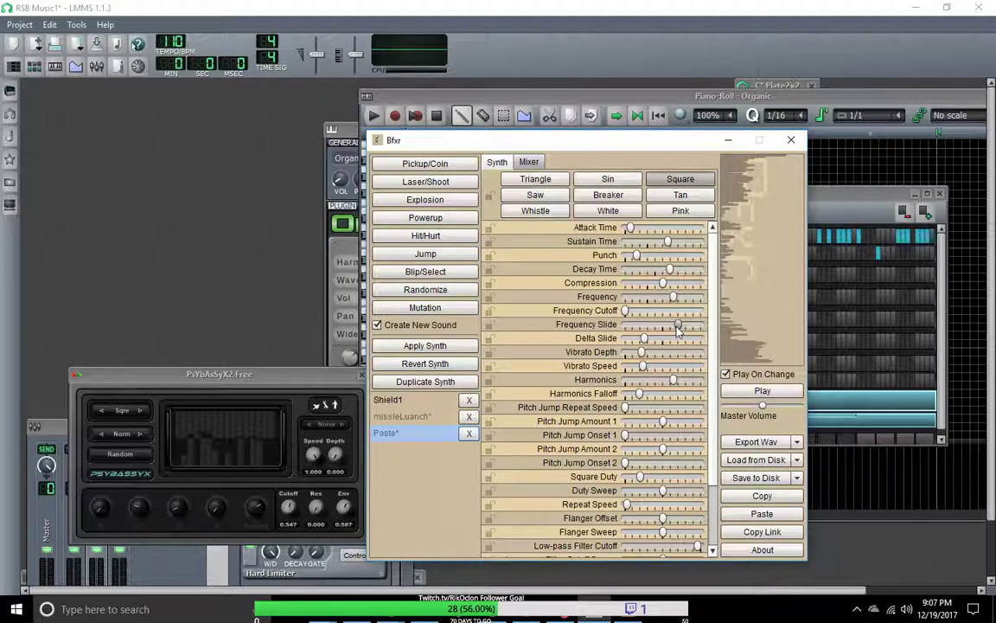
left_click_drag(676, 299, 674, 307)
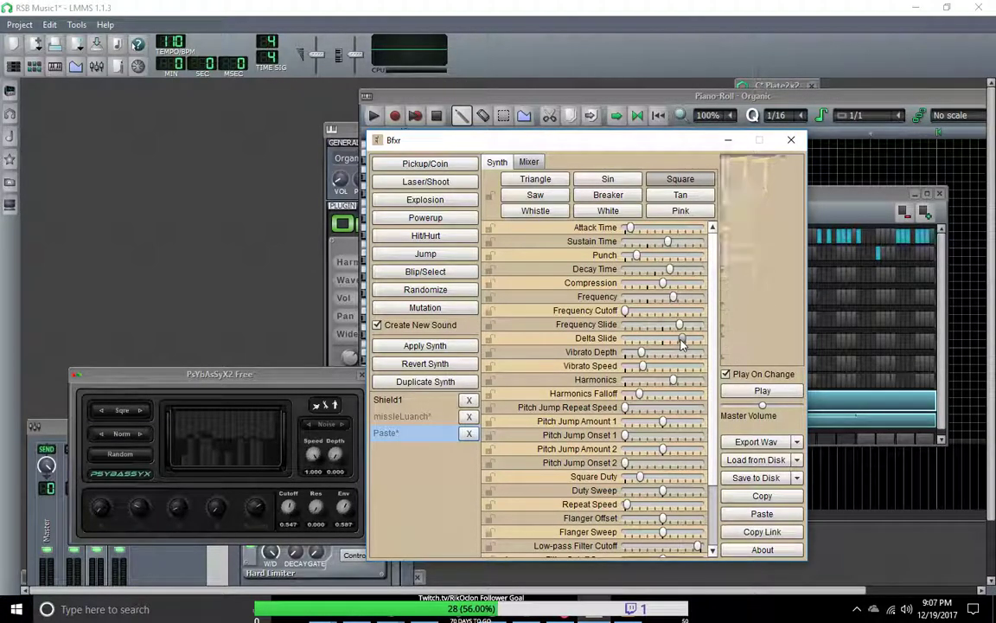
left_click_drag(684, 343, 631, 346)
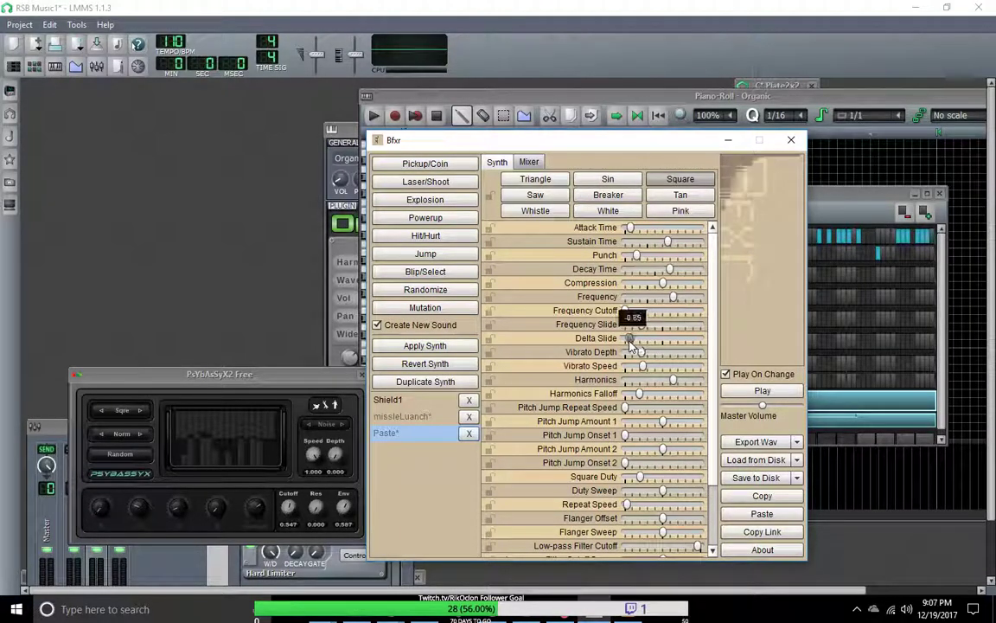
left_click(468, 432)
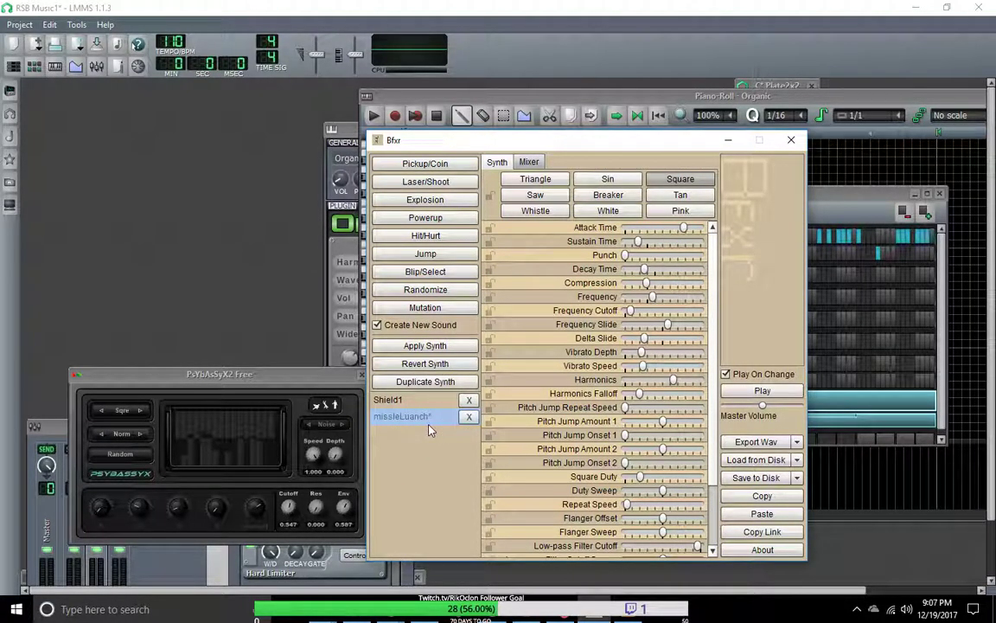
Minimize Bfxr and move the Beat+Bassline Editor and PsYbAsSyX2 Free windows higher in the LMMS workspace.
left_click(731, 139)
left_click_drag(566, 205, 575, 137)
left_click_drag(273, 383, 270, 256)
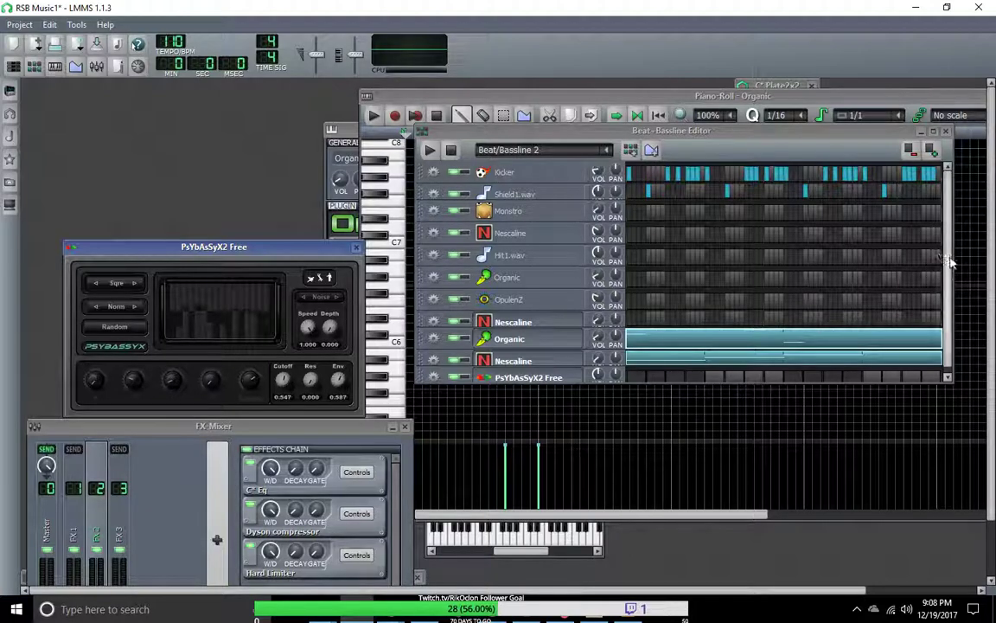
Try hits on the first and ninth steps of the PsYbAsSyX2 Free track and play Beat/Bassline 2.
scroll(848, 260, "down", 1)
left_click(637, 374)
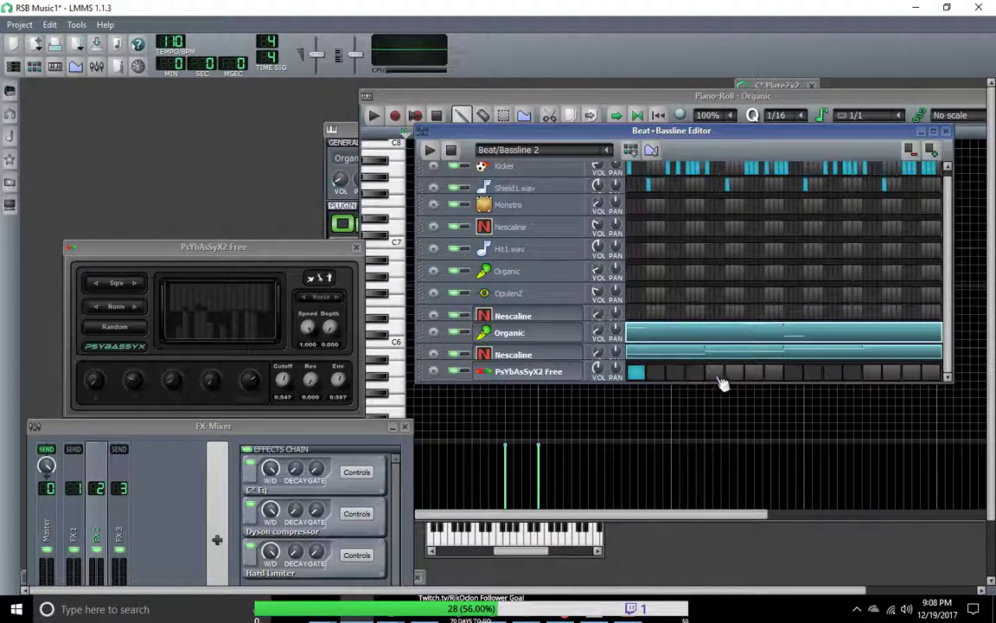
left_click(791, 374)
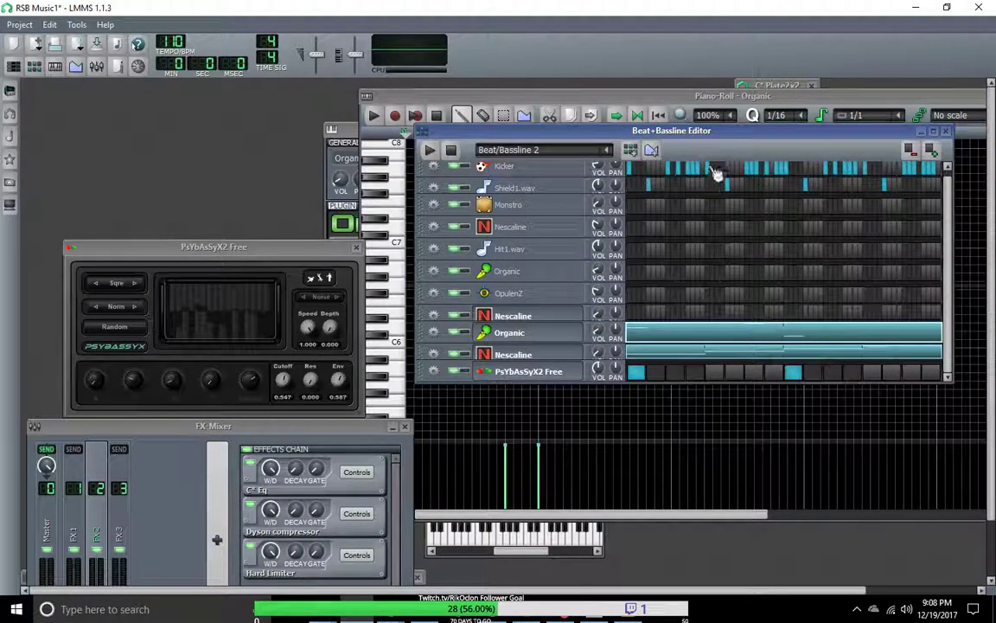
left_click(430, 151)
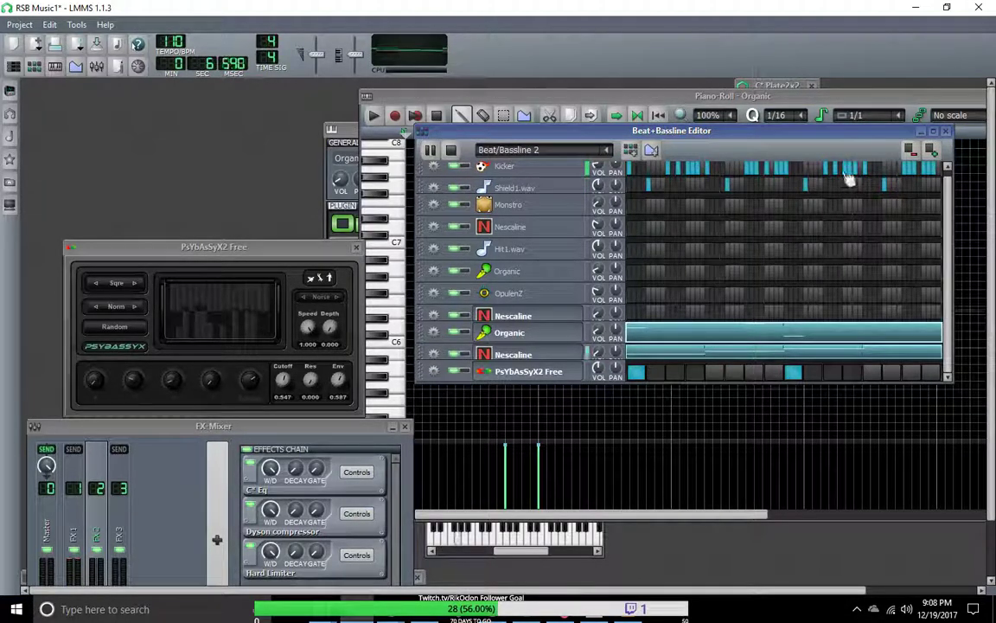
Clear both hits from the PsYbAsSyX2 Free track and open its pattern in the piano roll.
left_click_drag(832, 132, 729, 112)
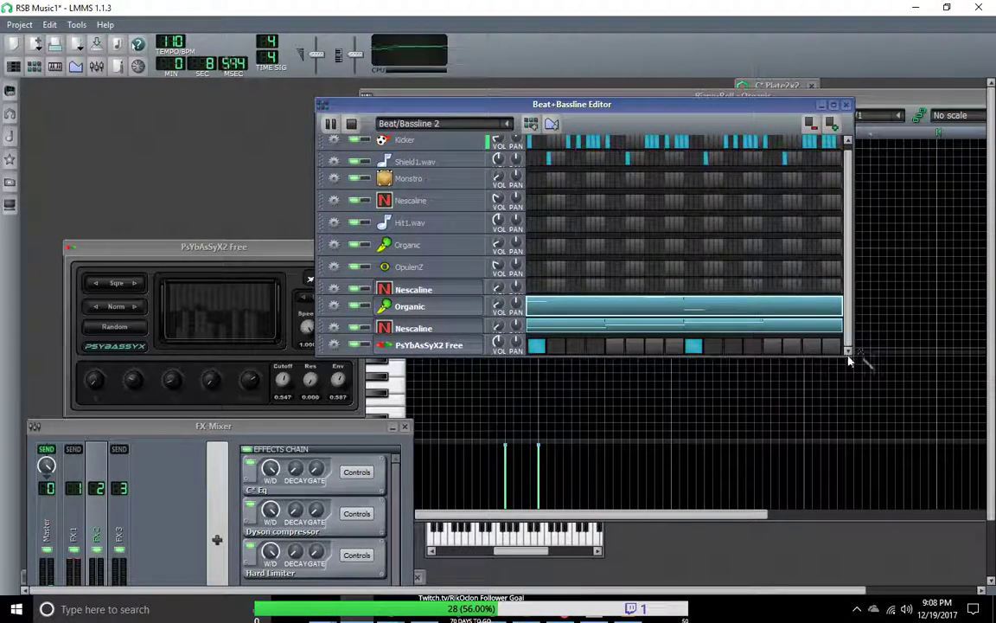
right_click(695, 350)
left_click(699, 350)
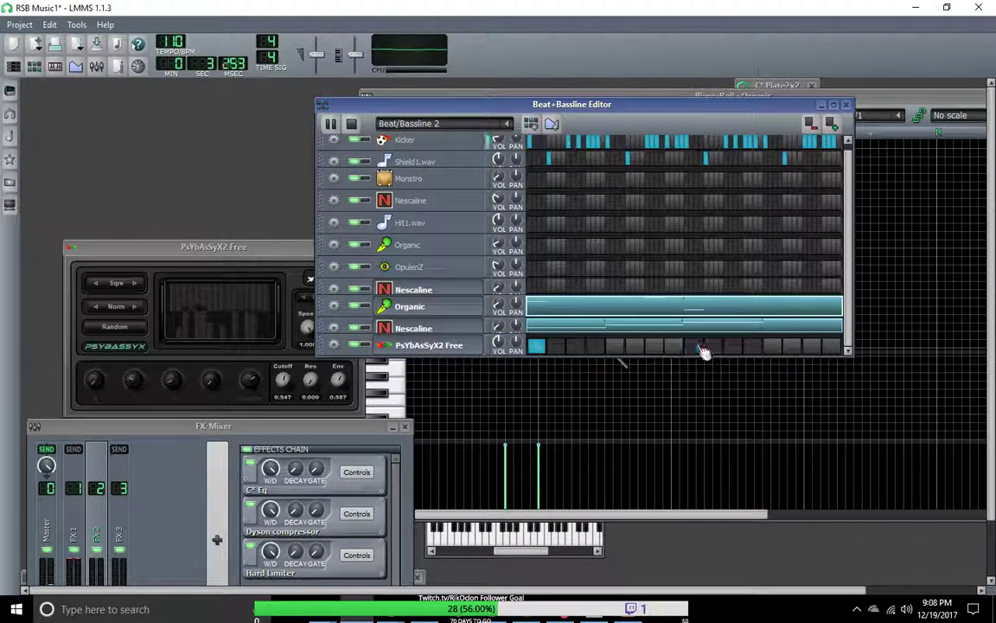
right_click(550, 353)
left_click(562, 353)
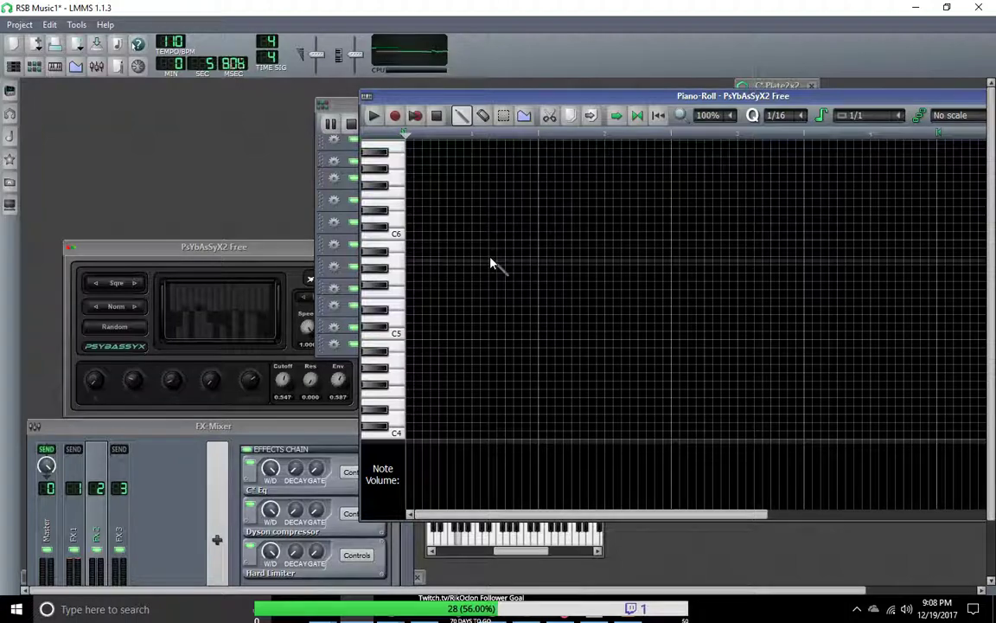
Audition a few PsYbAsSyX2 Free notes over the playing beat and stop playback.
key("q")
key("2")
key("m")
right_click(891, 228)
right_click(936, 243)
right_click(837, 234)
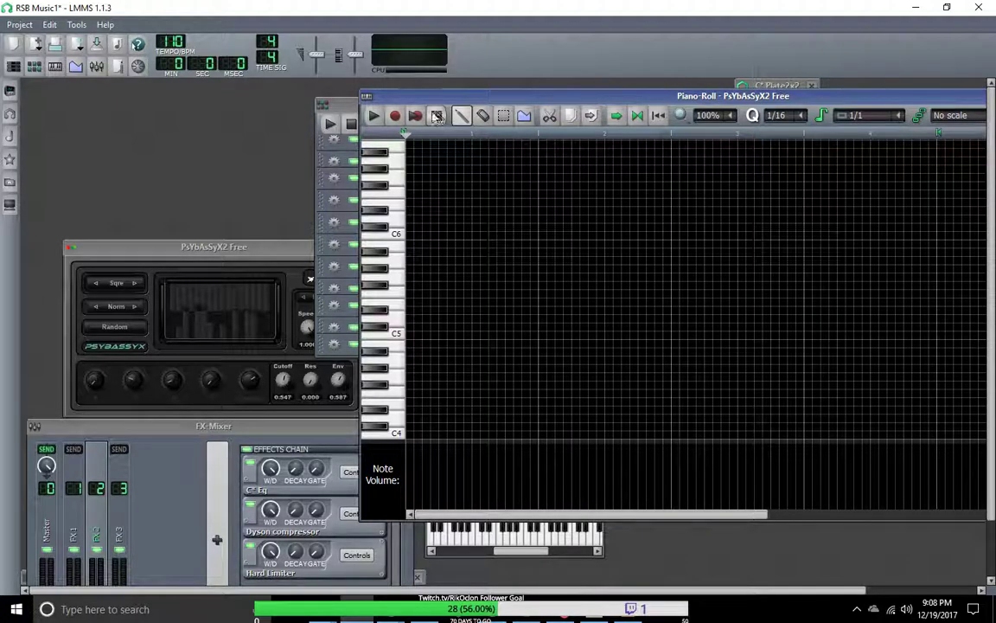
Try recording PsYbAsSyX2 Free notes along with the beat and stop playback.
left_click(416, 117)
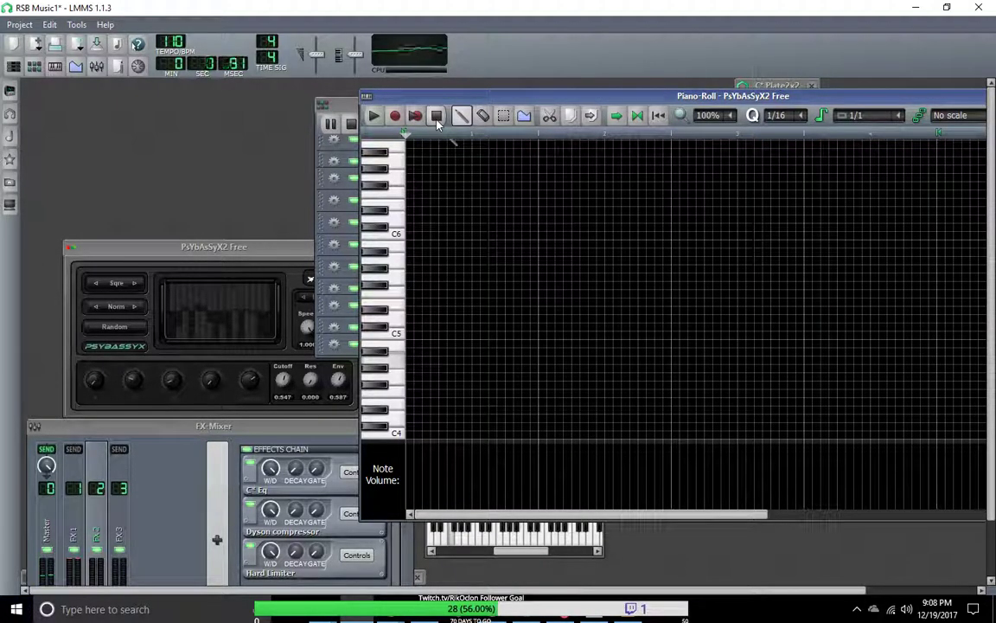
left_click(437, 117)
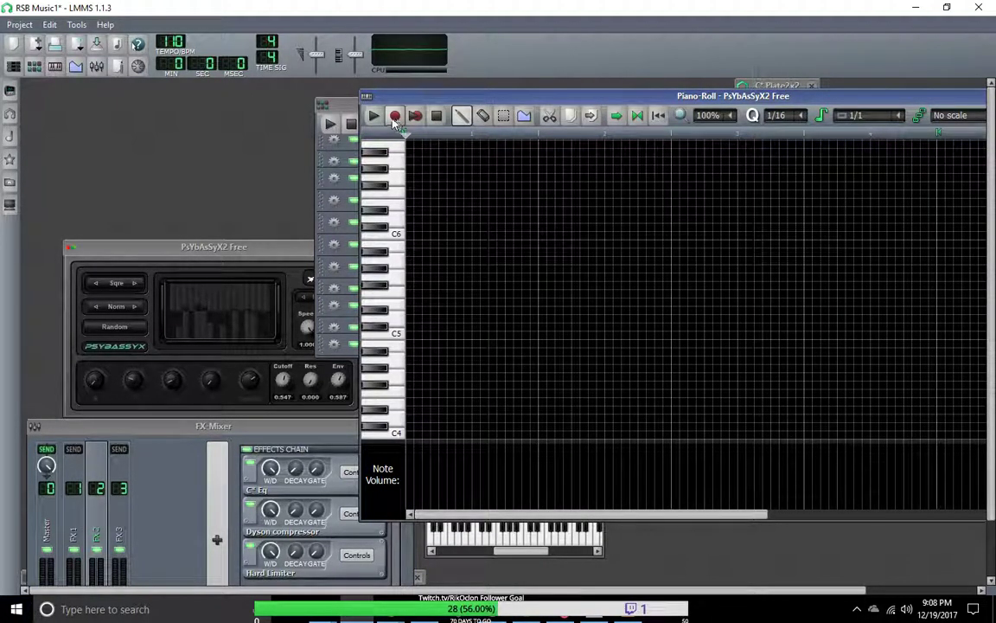
left_click(437, 117)
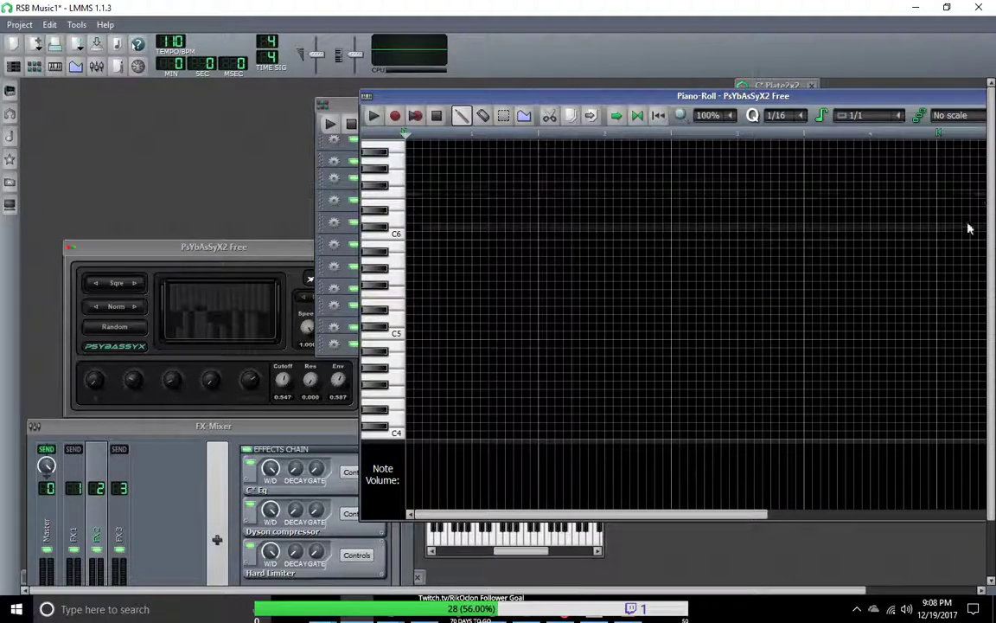
Bring the whole piano roll into view and make stopping return to the position where playing started, testing playback briefly.
left_click_drag(906, 90, 697, 94)
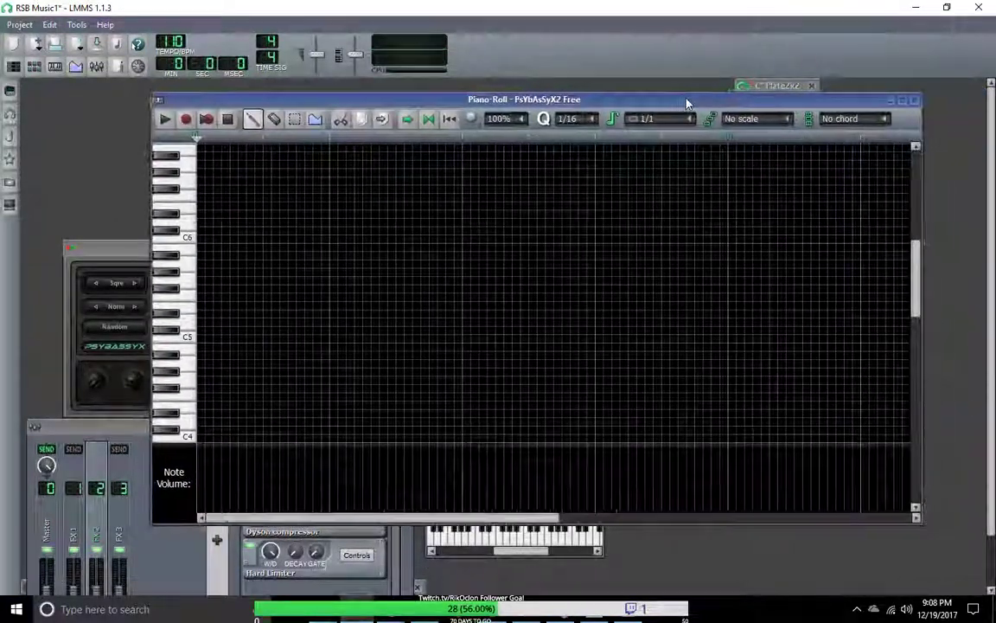
left_click_drag(910, 273, 919, 177)
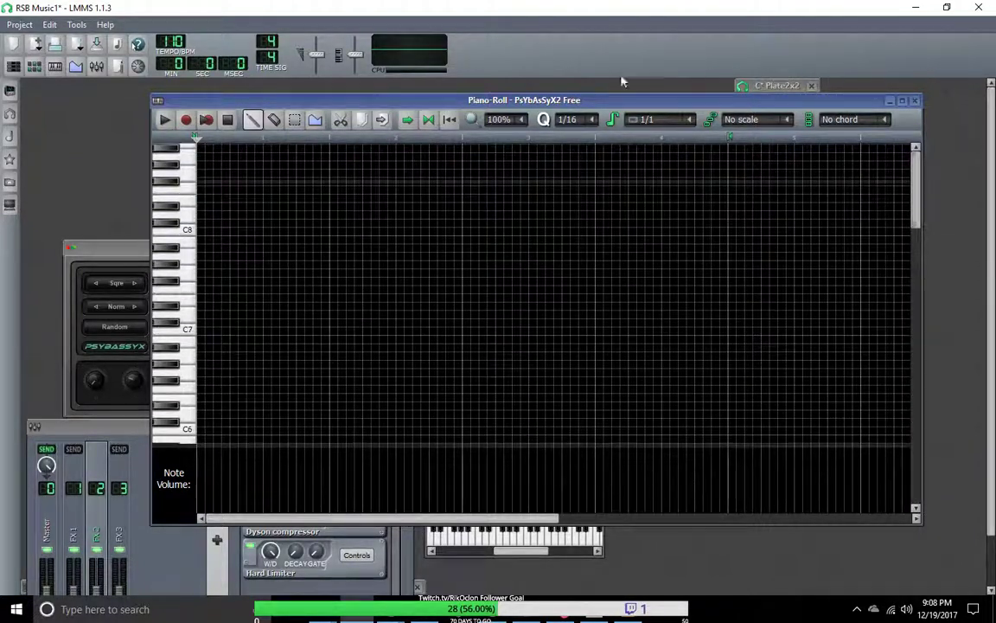
left_click(453, 120)
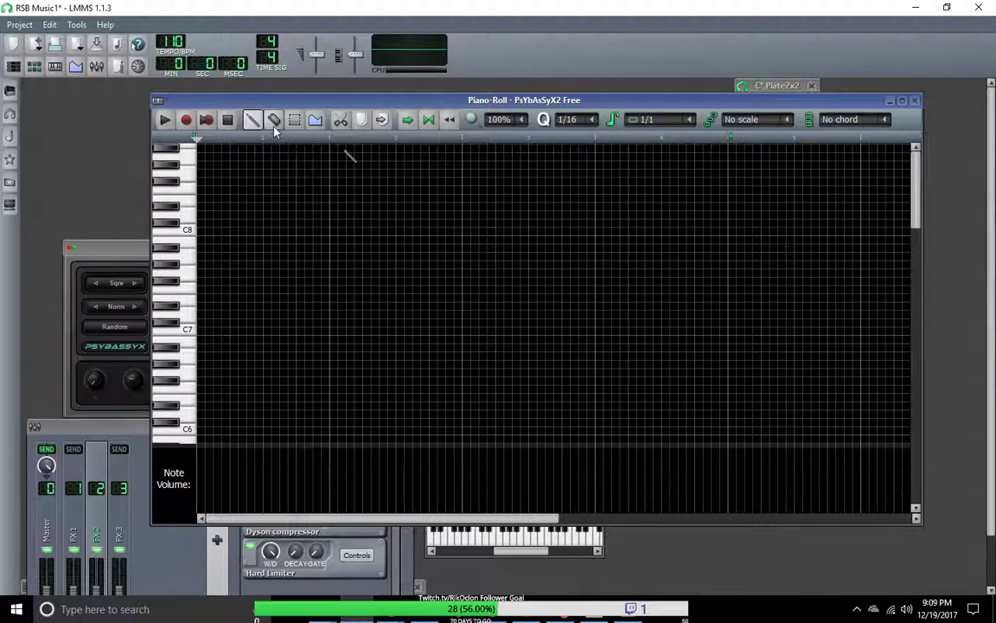
left_click(449, 121)
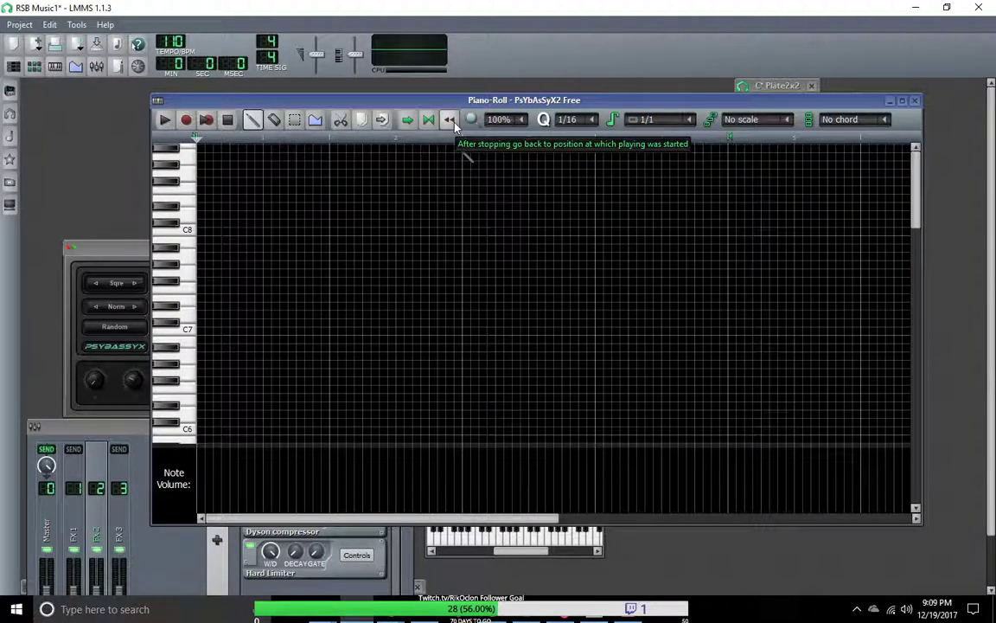
left_click(165, 122)
left_click(225, 123)
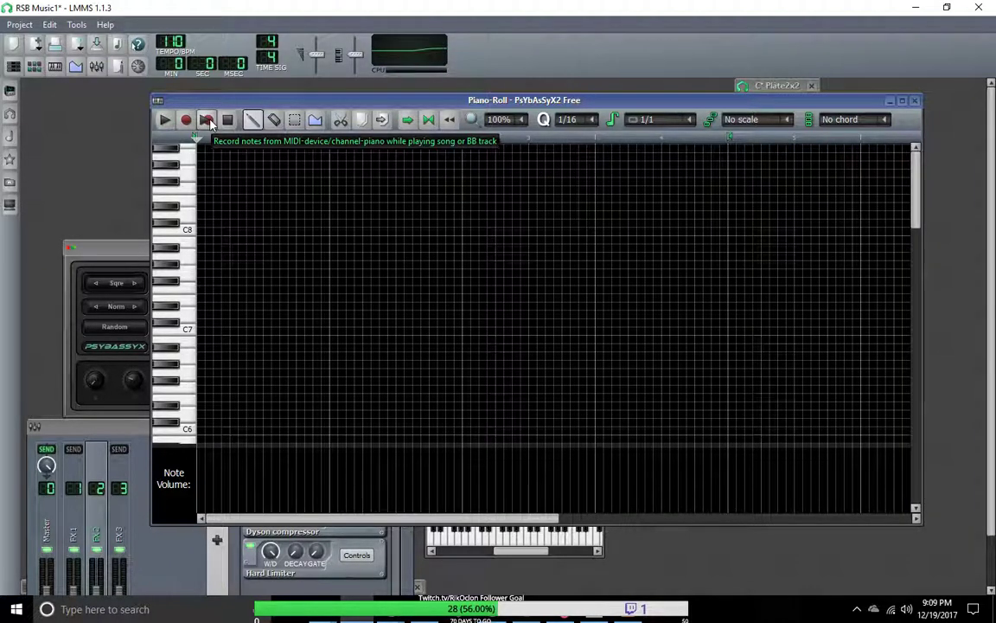
Record a PsYbAsSyX2 Free note over the beat and replace it with 1/1 F3 notes at the pattern start and the fifth bar.
left_click(208, 122)
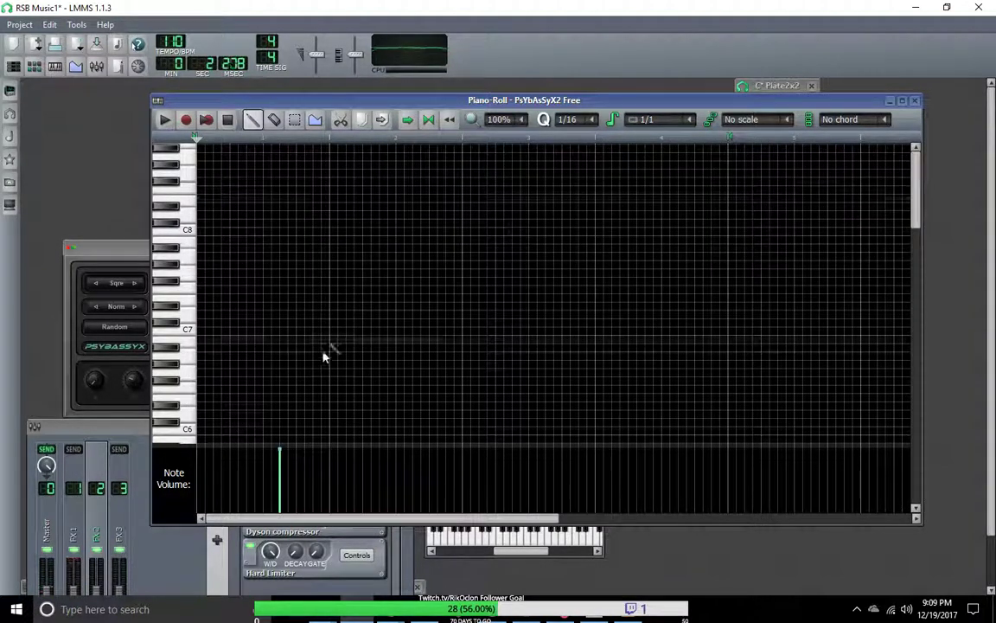
scroll(283, 389, "down", 12)
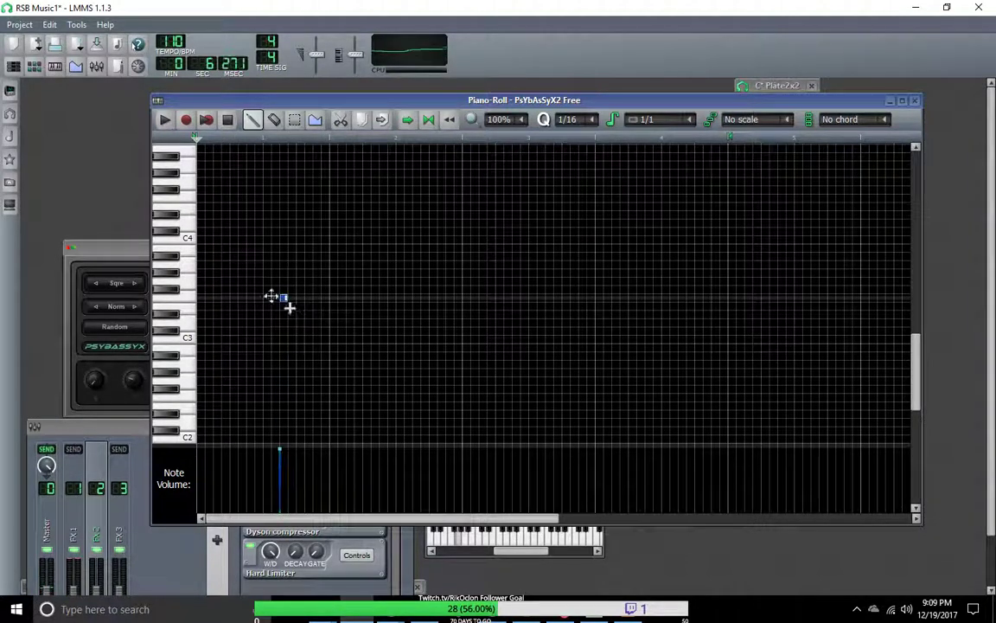
mouse_move(203, 298)
left_mouse_down()
mouse_move(225, 297)
mouse_move(201, 297)
left_mouse_up()
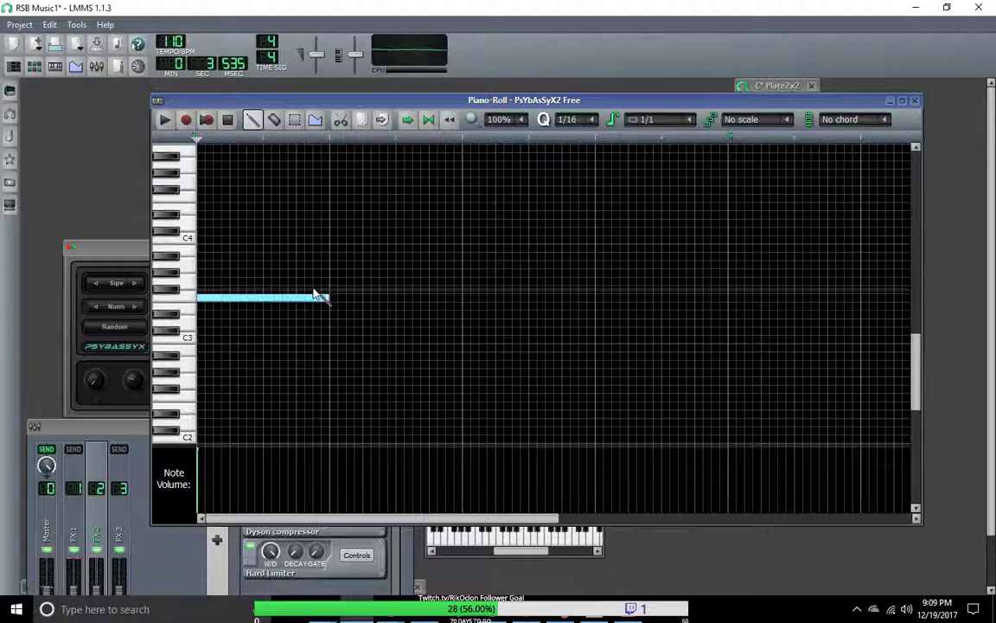
left_click(733, 299)
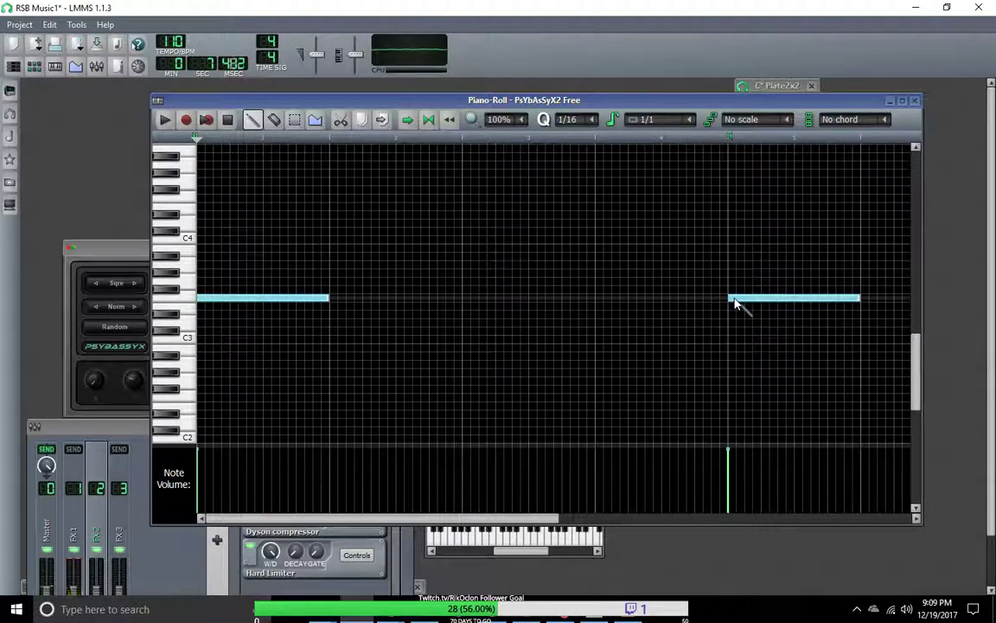
Move the second note to the start of the third bar and shorten the first note by two sixteenths.
left_click_drag(528, 520, 769, 520)
key("space")
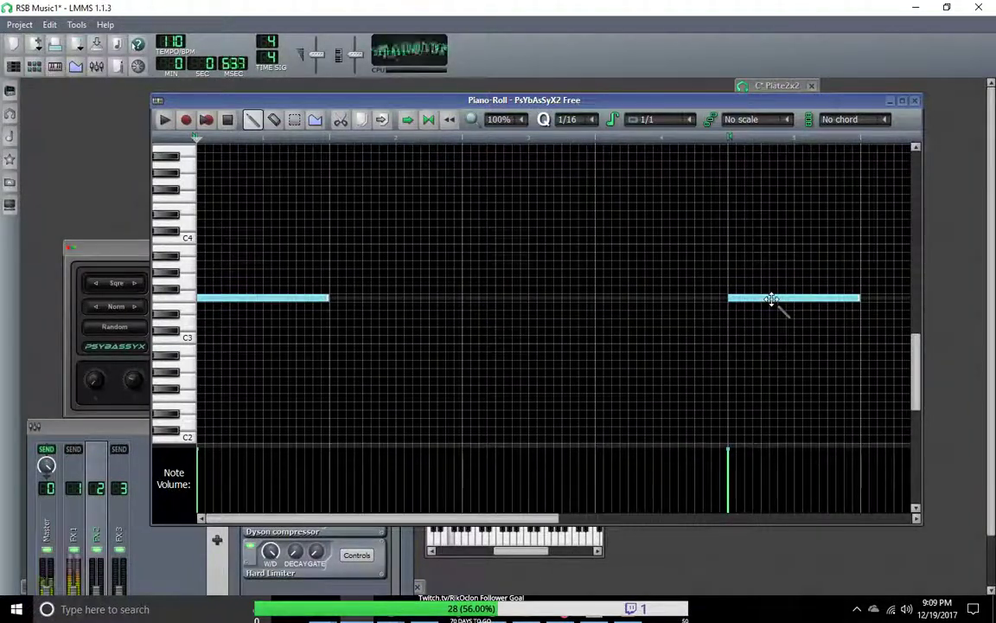
left_click_drag(772, 299, 495, 302)
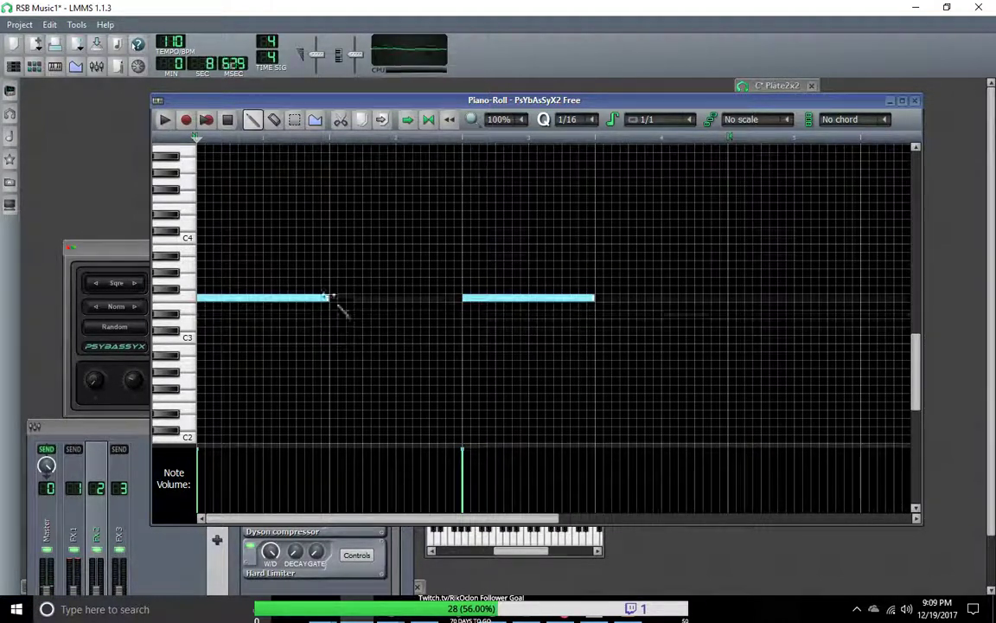
left_click_drag(327, 298, 311, 298)
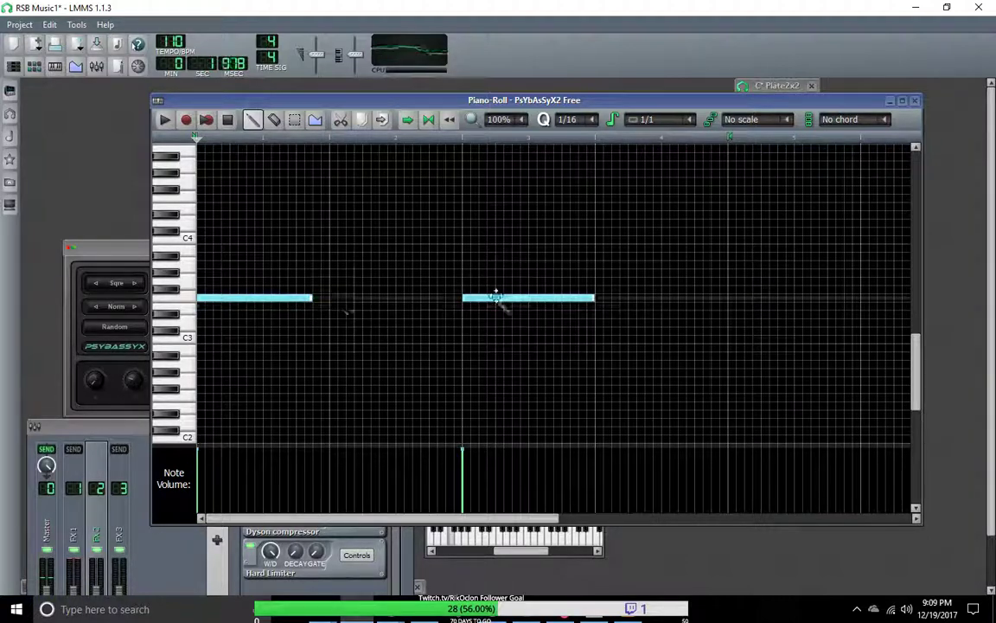
Set both F3 notes to a length of fifteen sixteenths.
left_click_drag(592, 300, 573, 303)
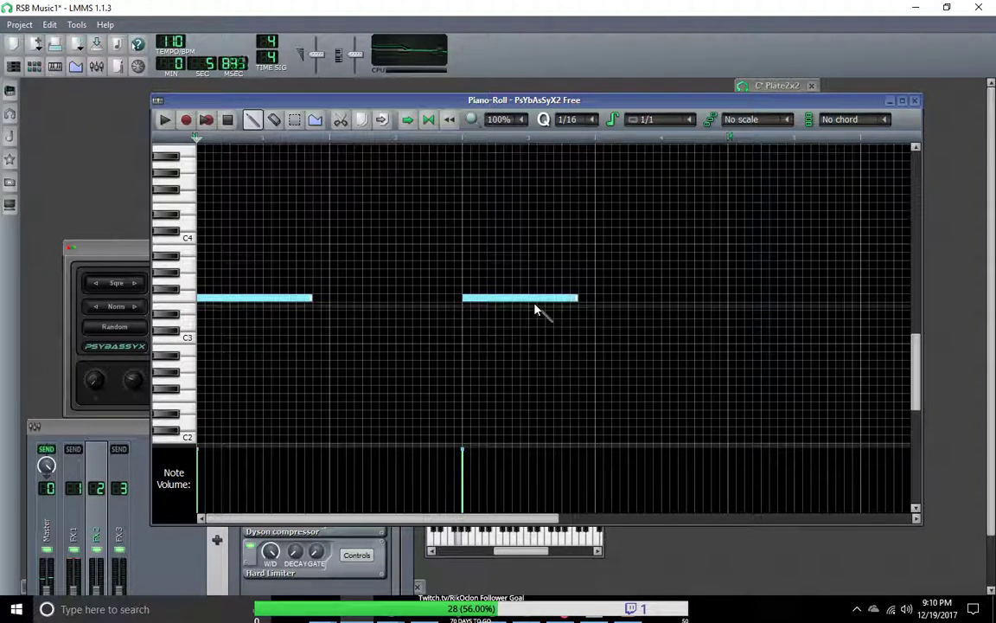
left_click(579, 297)
right_click(597, 298)
left_click_drag(579, 298, 586, 299)
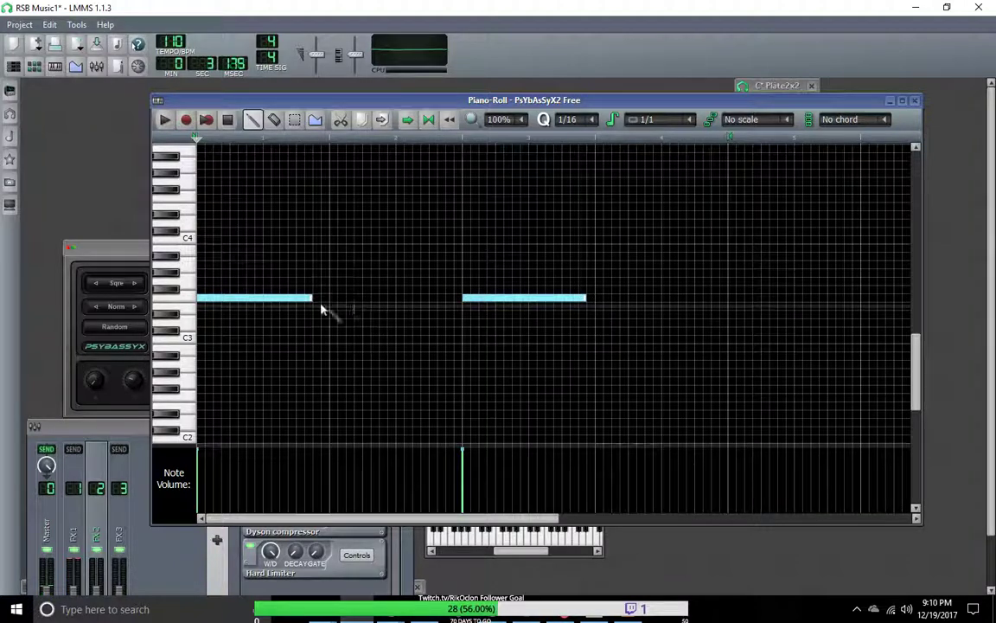
left_click_drag(313, 299, 322, 298)
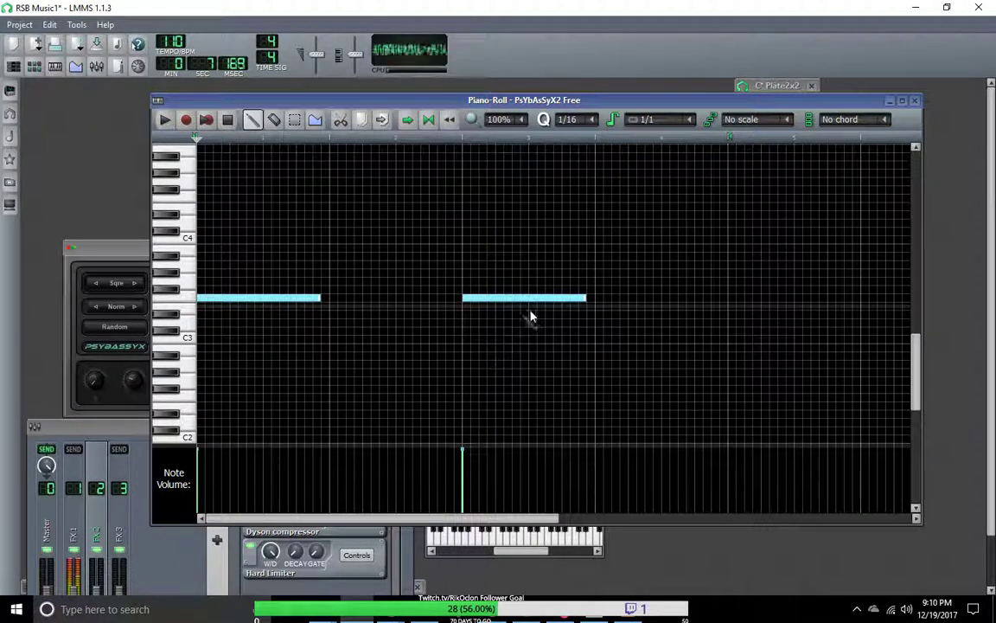
Lengthen both F3 notes in the PsYbAsSyX2 Free pattern to seventeen sixteenths each.
left_click_drag(588, 298, 588, 298)
left_click_drag(325, 298, 329, 298)
left_click(104, 259)
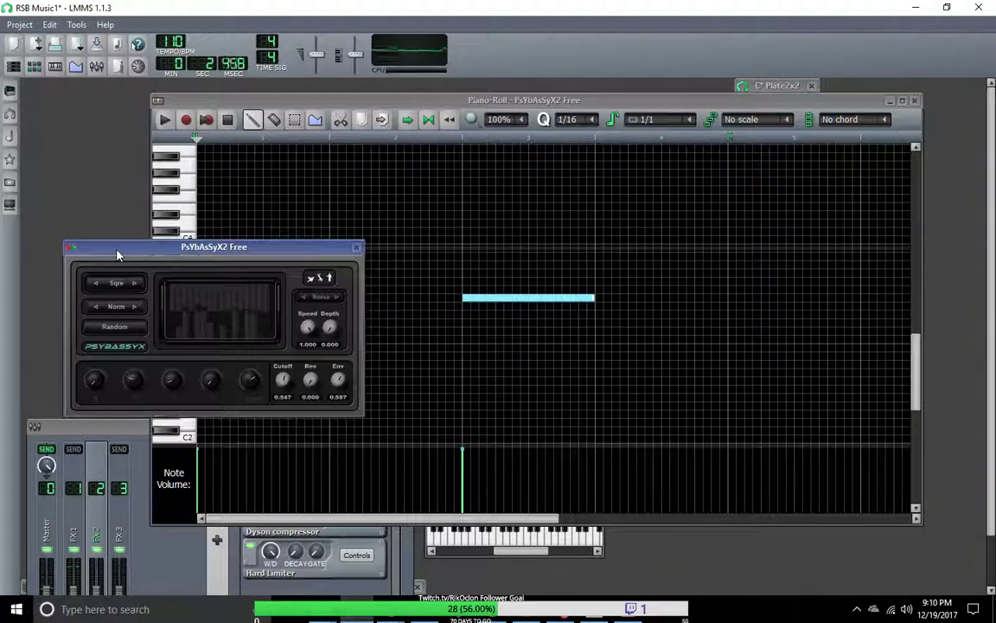
left_click_drag(599, 298, 603, 299)
left_click_drag(330, 299, 338, 298)
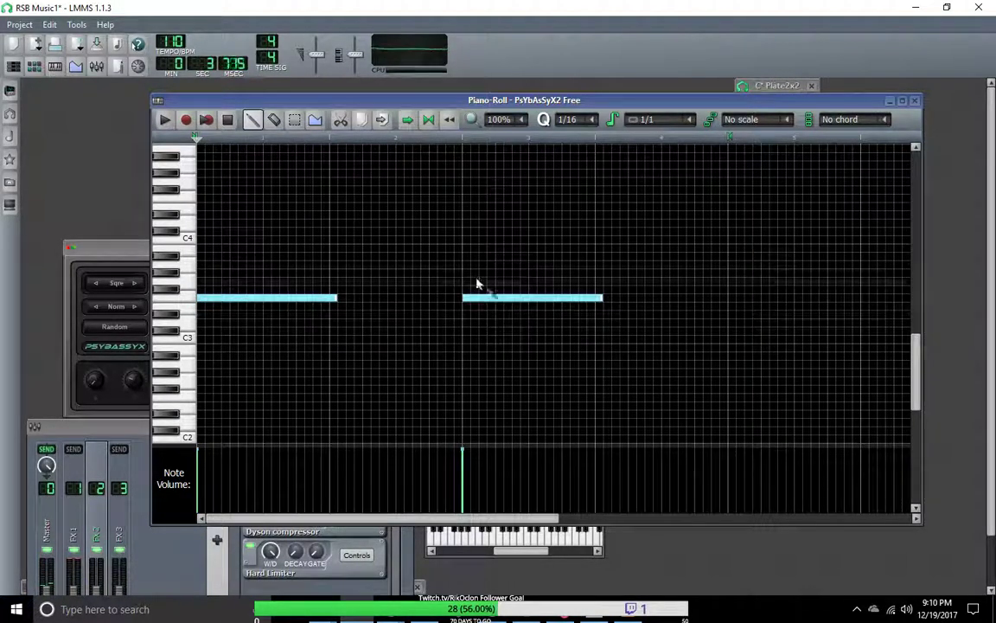
Set the PsYbAsSyX2 Free filter to Cutoff 0.555, Res 0.618 and Env 0.994.
scroll(469, 356, "down", 4)
scroll(445, 351, "up", 5)
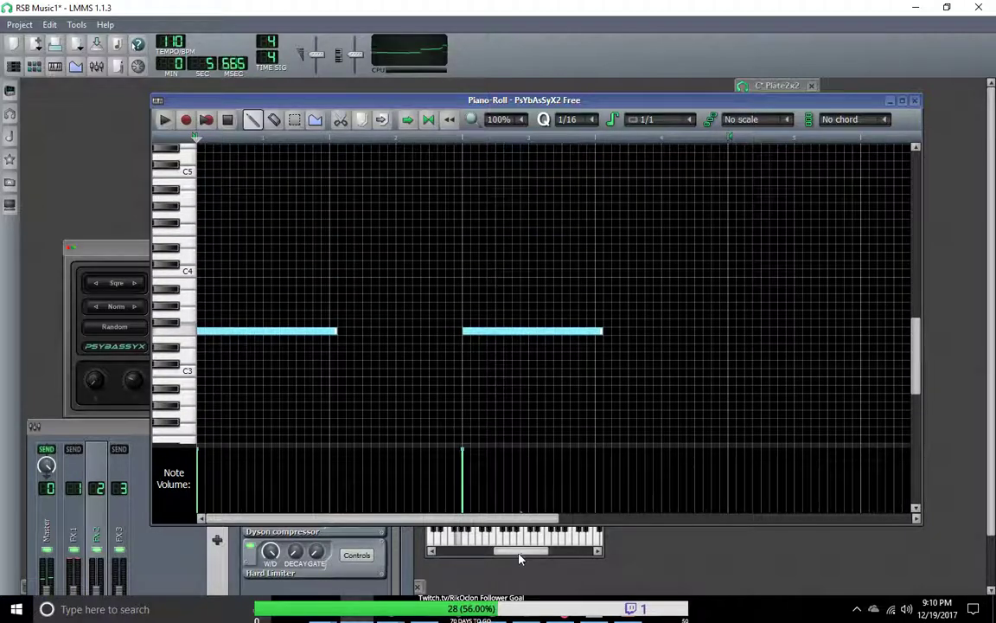
left_click_drag(543, 515, 320, 516)
left_click(108, 251)
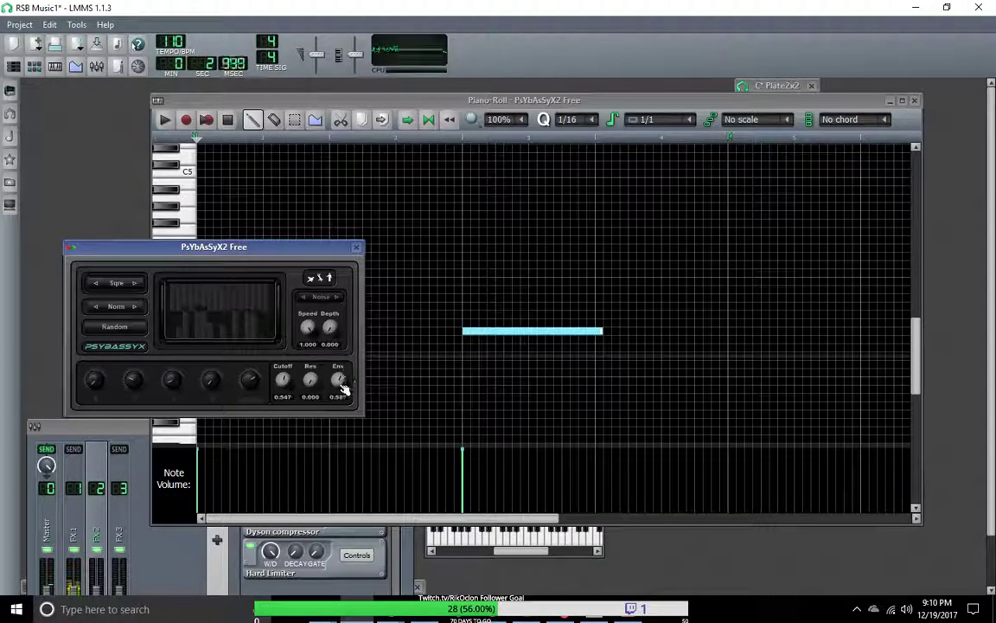
left_click_drag(292, 383, 351, 401)
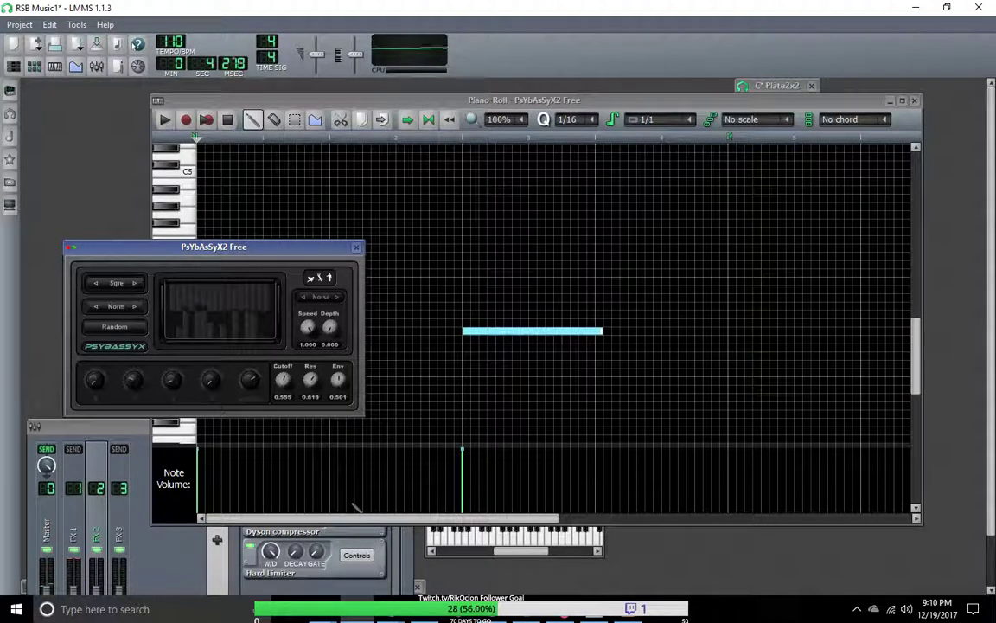
left_click_drag(338, 379, 339, 391)
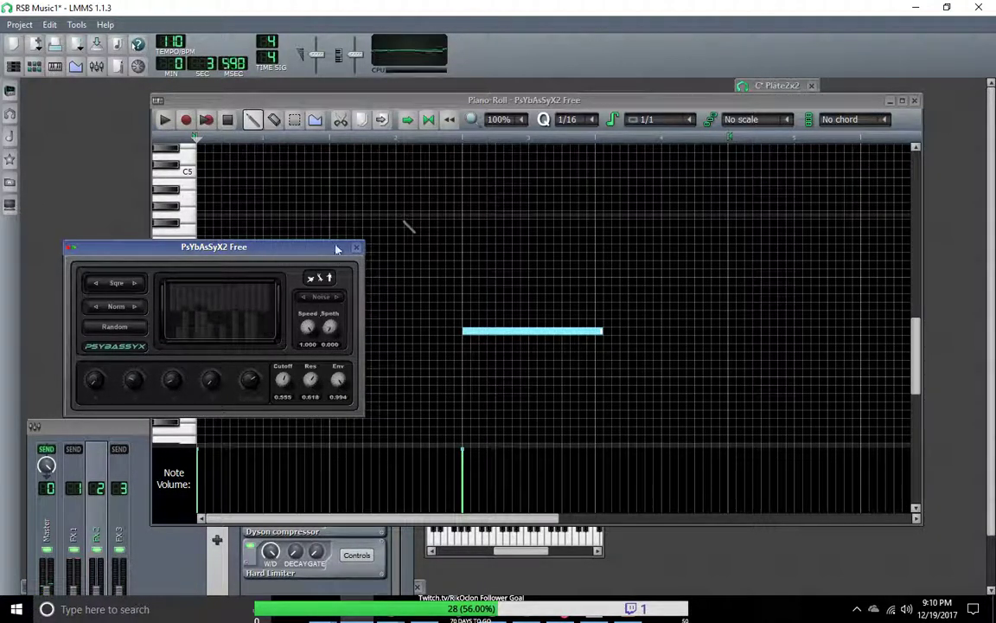
Try other Speed and Depth values and the Half mode in PsYbAsSyX2 Free, restoring 1.000, 0.000 and Norm.
mouse_move(330, 327)
left_mouse_down()
mouse_move(329, 316)
mouse_move(324, 338)
mouse_move(309, 339)
mouse_move(330, 326)
left_mouse_up()
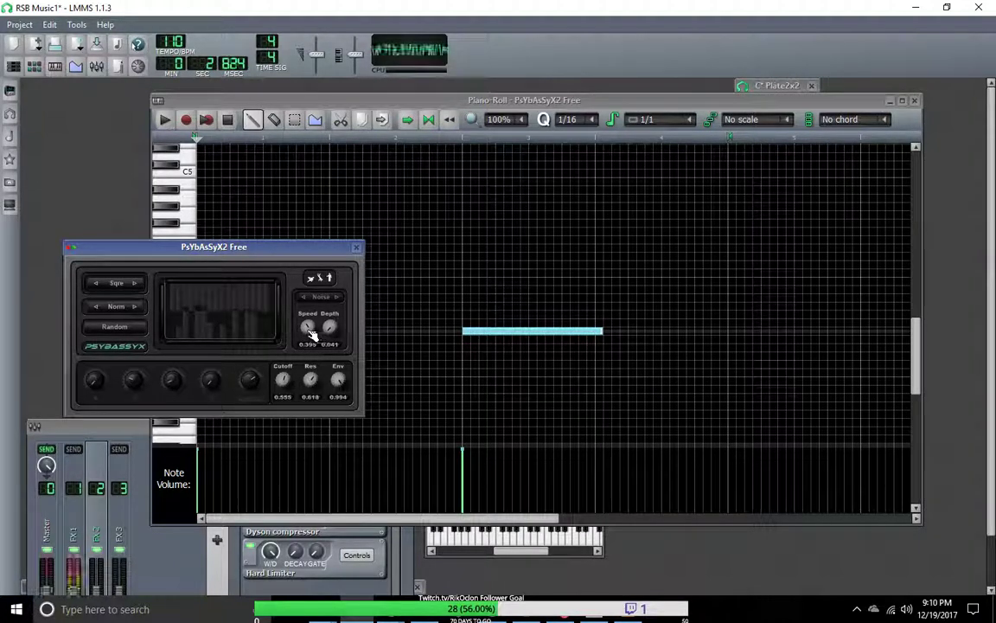
left_click_drag(332, 336, 312, 317)
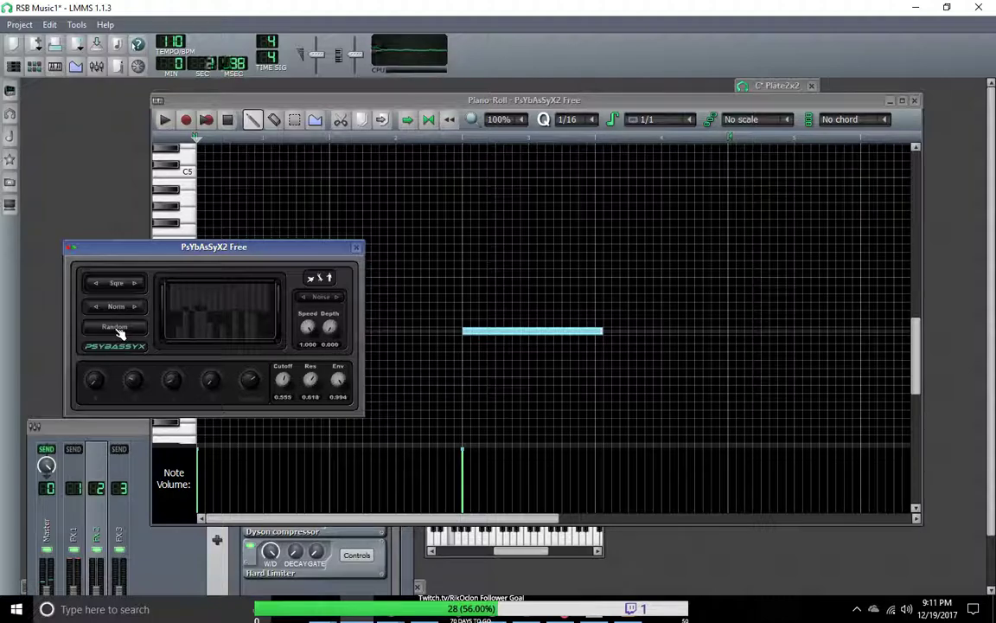
left_click(134, 307)
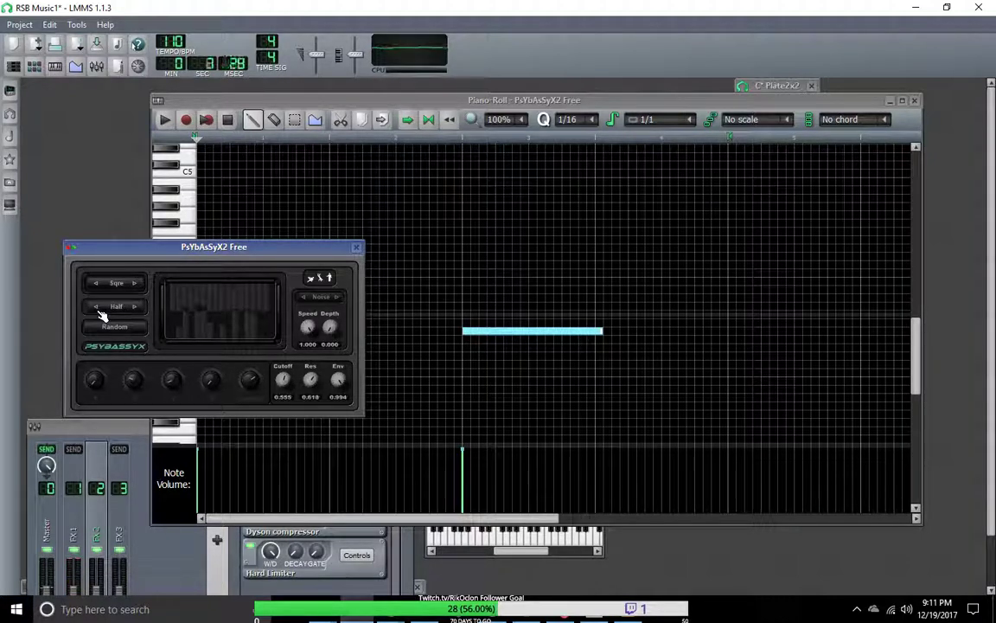
left_click(97, 308)
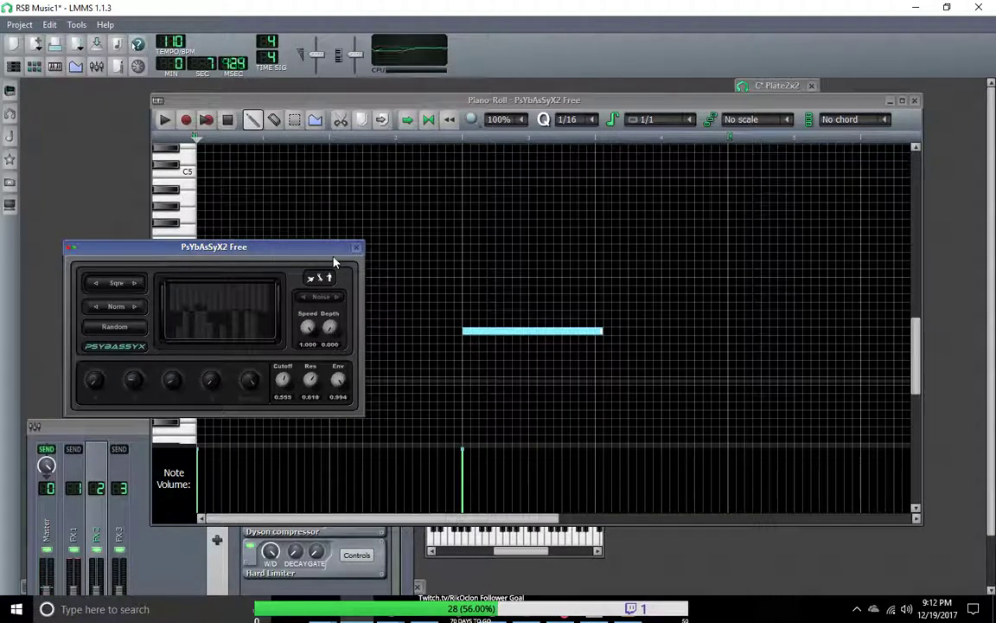
Extend both F3 notes in the piano roll to nineteen sixteenths each.
left_click(603, 332)
left_click_drag(603, 331, 611, 331)
left_click_drag(337, 331, 351, 334)
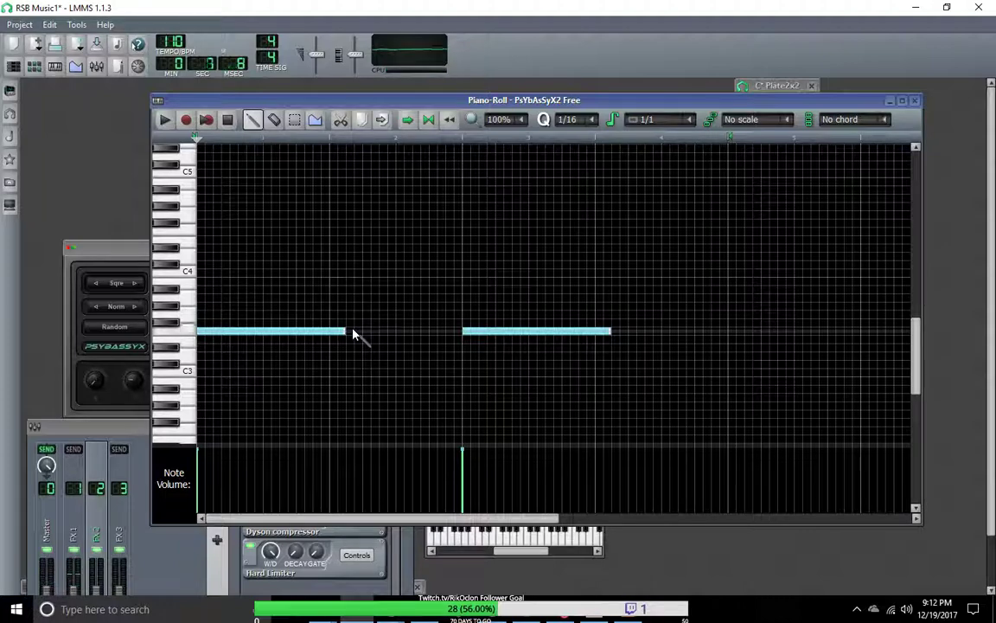
left_click_drag(350, 333, 353, 330)
left_click_drag(611, 331, 620, 331)
Shorten the second F3 note, starting in the third bar, to sixteen sixteenths.
scroll(422, 358, "down", 3)
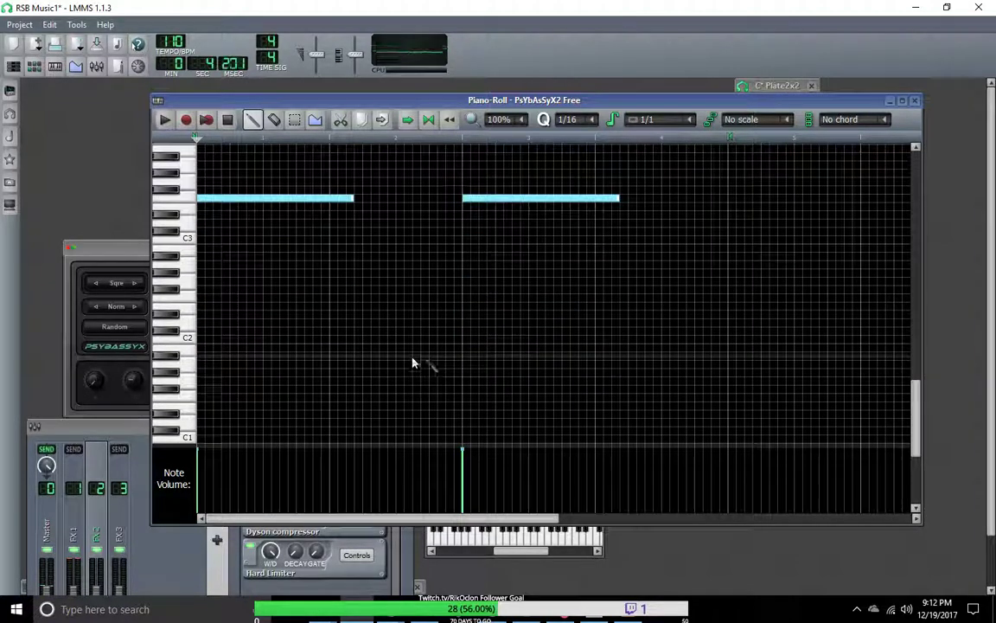
scroll(421, 360, "up", 4)
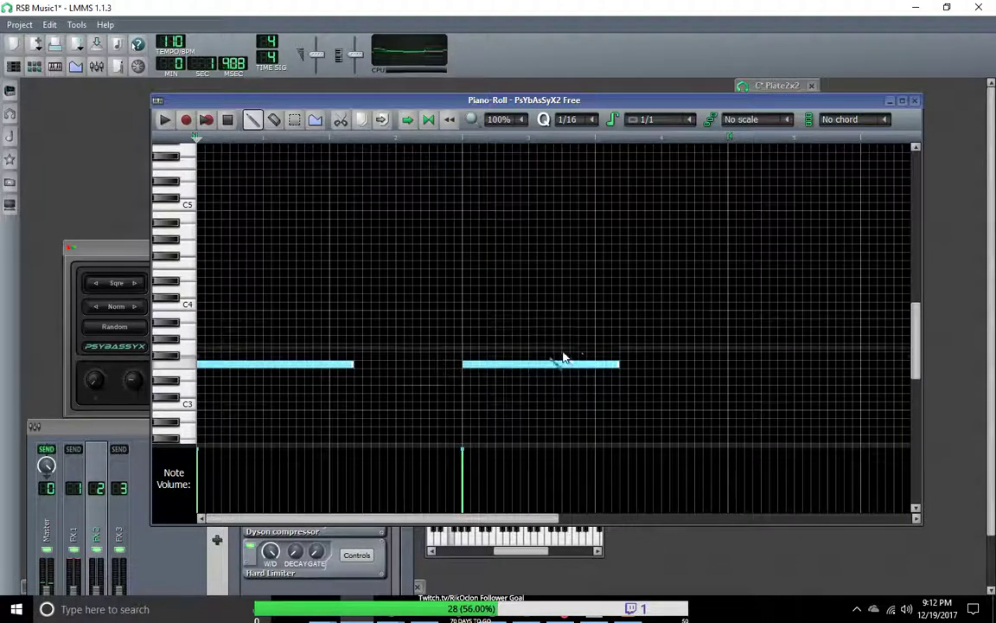
left_click(613, 364)
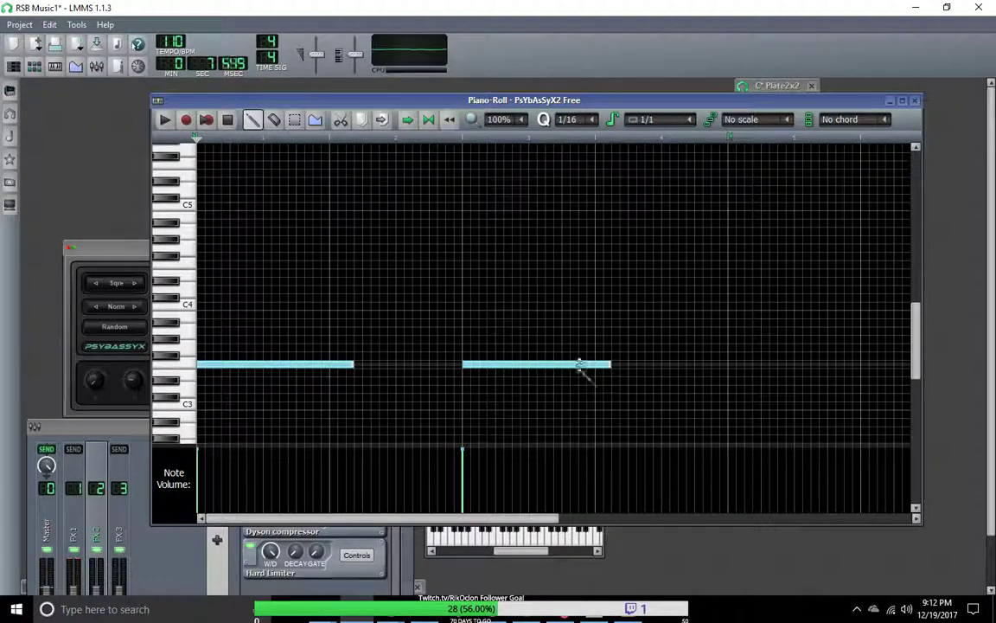
left_click_drag(616, 370, 610, 372)
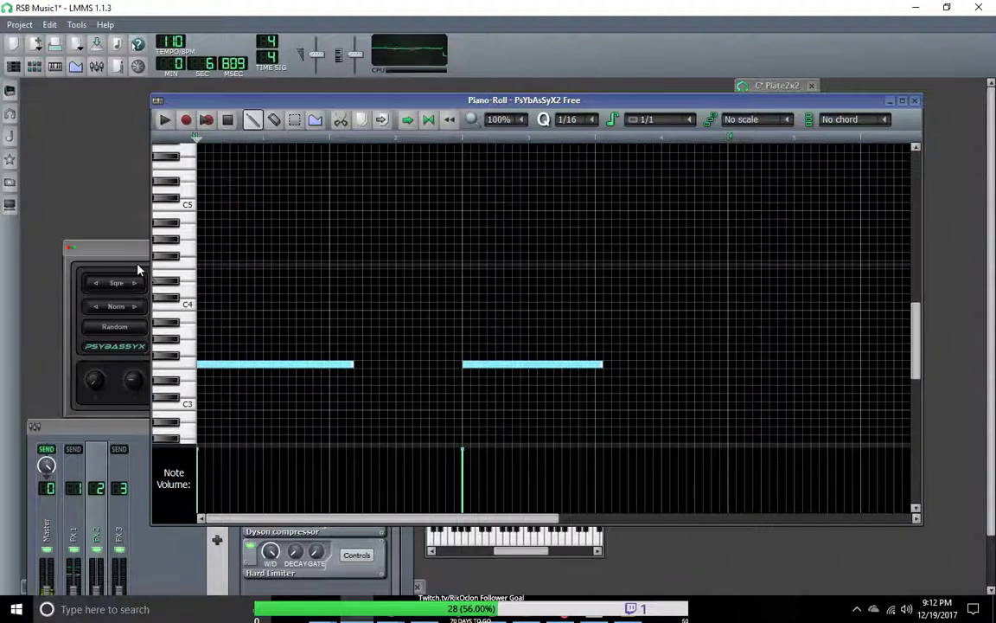
left_click(601, 363)
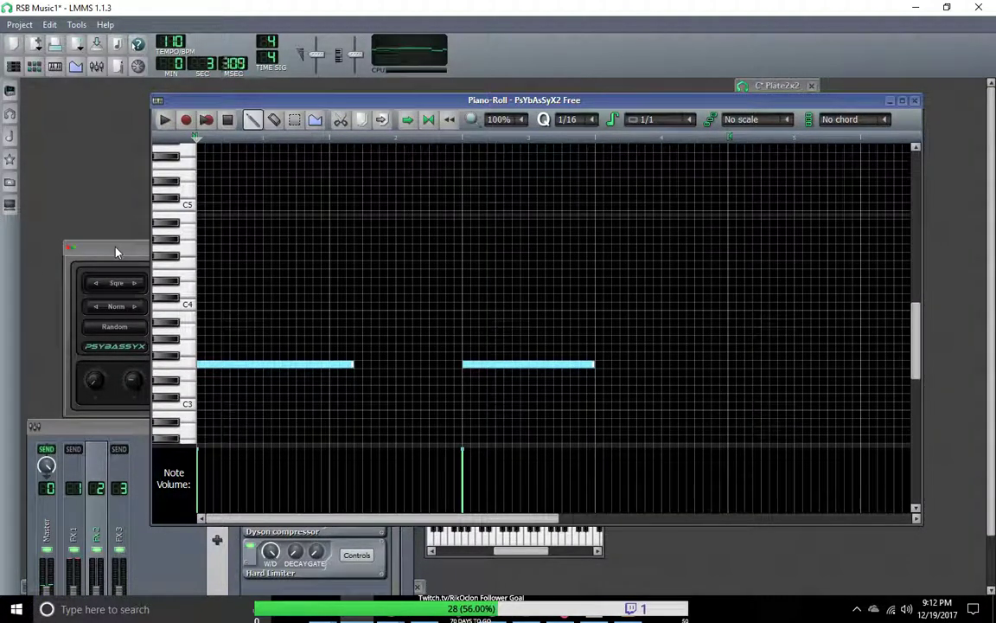
Move the PsYbAsSyX2 Free window higher up and save the project.
left_click(117, 252)
left_click_drag(267, 252, 248, 196)
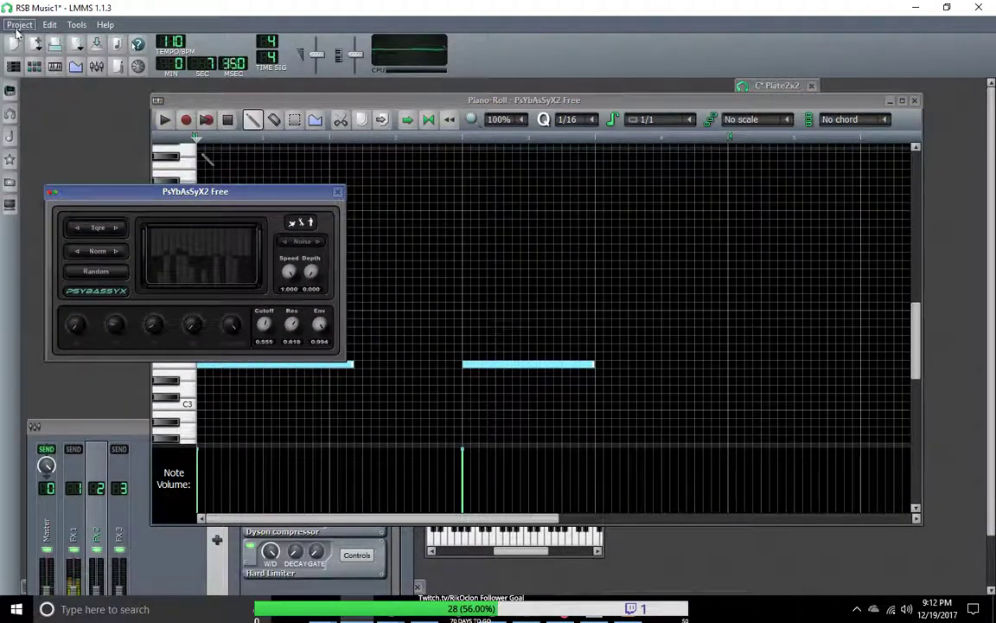
left_click(19, 24)
left_click(30, 90)
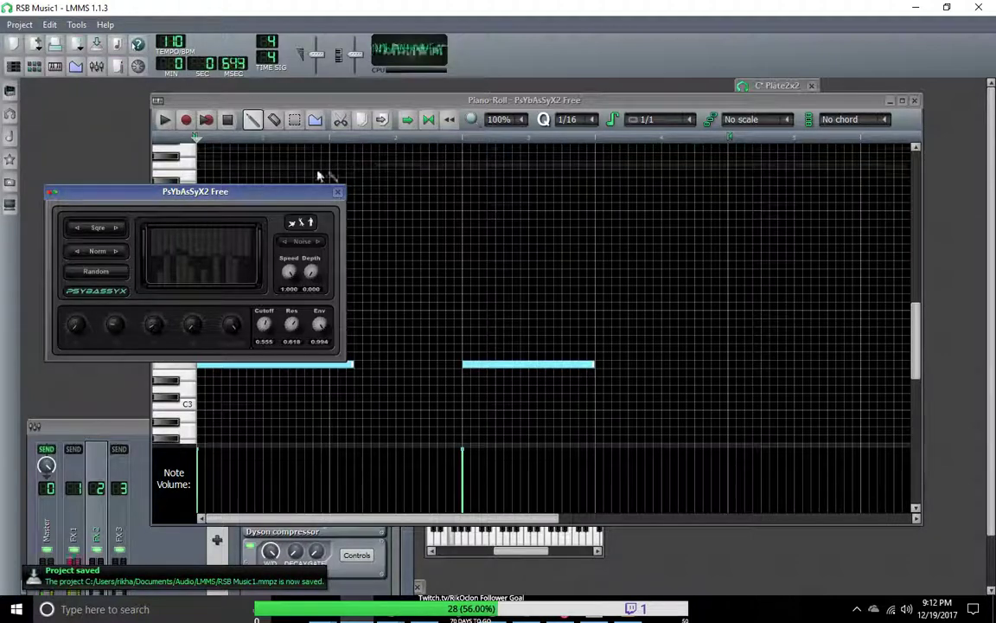
Uncover the Beat+Bassline Editor by moving the plugin and piano roll windows, and switch it to Beat/Bassline 1.
left_click_drag(273, 191, 460, 230)
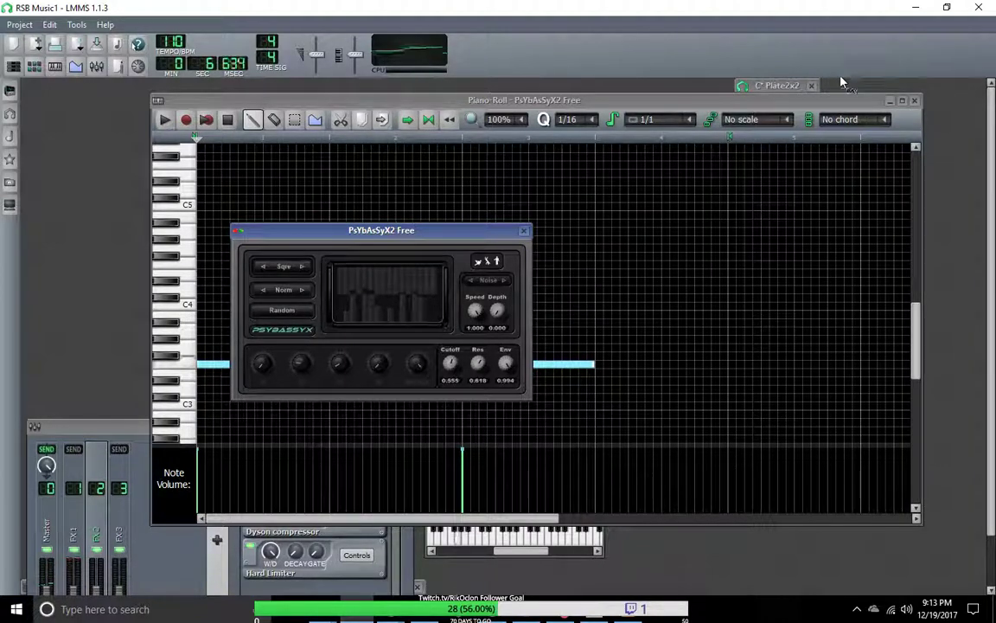
left_click_drag(344, 105, 361, 367)
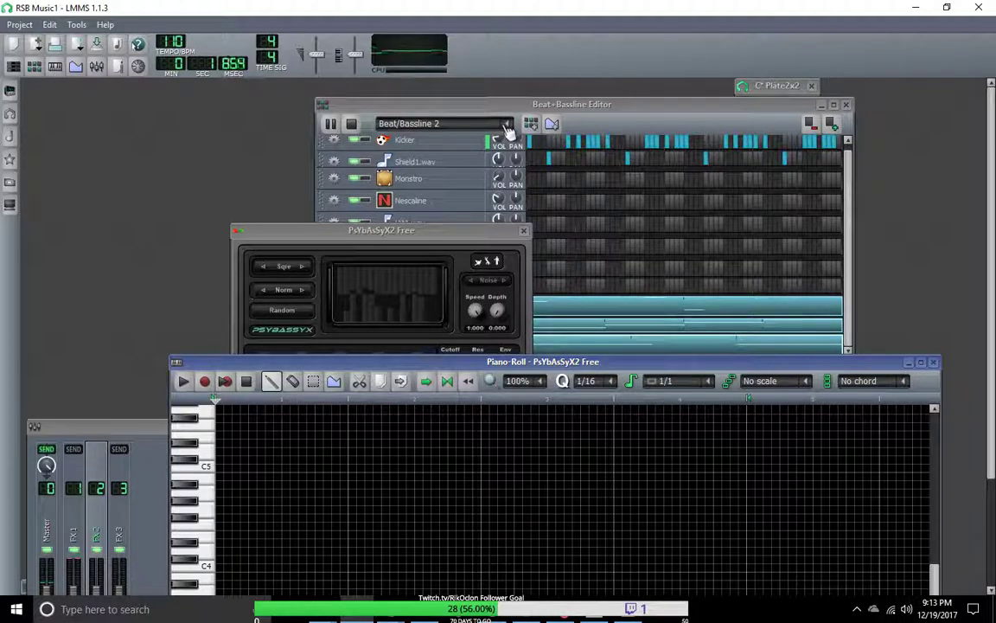
left_click(508, 129)
left_click(448, 160)
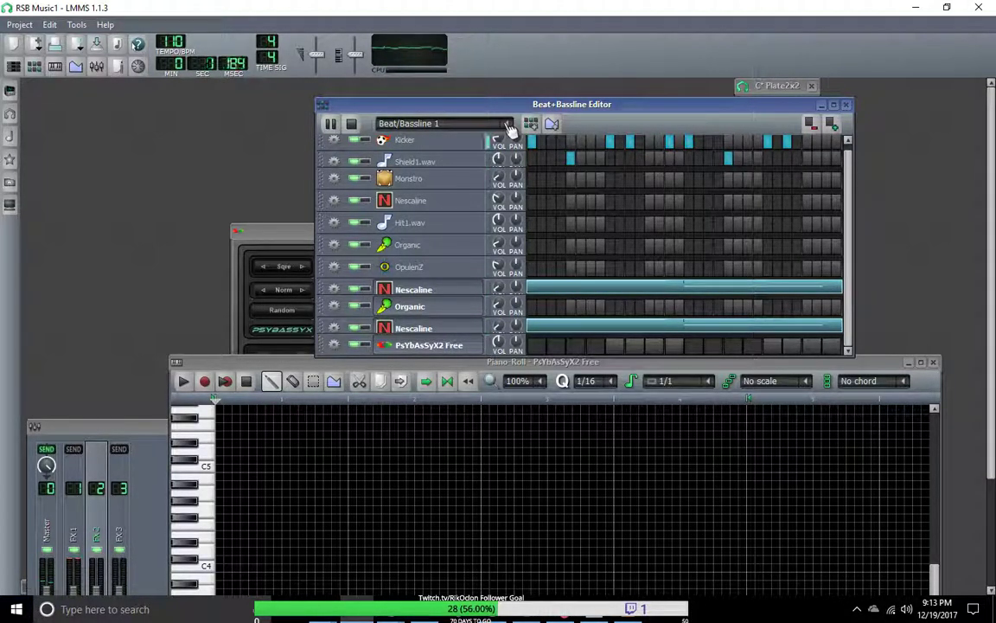
left_click(510, 128)
left_click(511, 128)
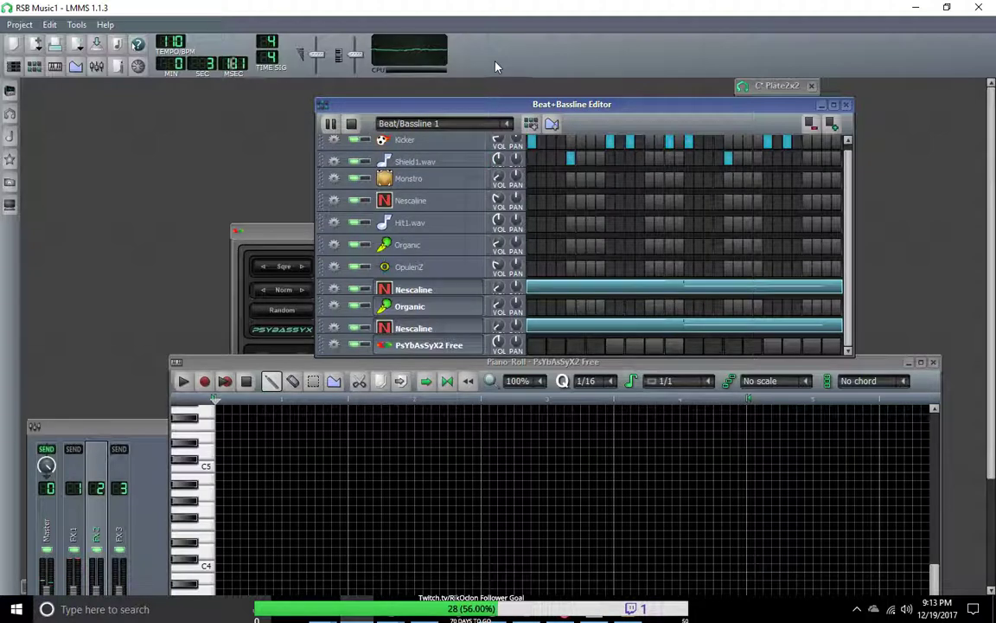
Move the Beat+Bassline Editor higher and open the OpulenZ instrument window, placing it over the editor's step grid.
mouse_move(465, 108)
left_mouse_down()
mouse_move(459, 69)
mouse_move(435, 75)
left_mouse_up()
left_click(399, 229)
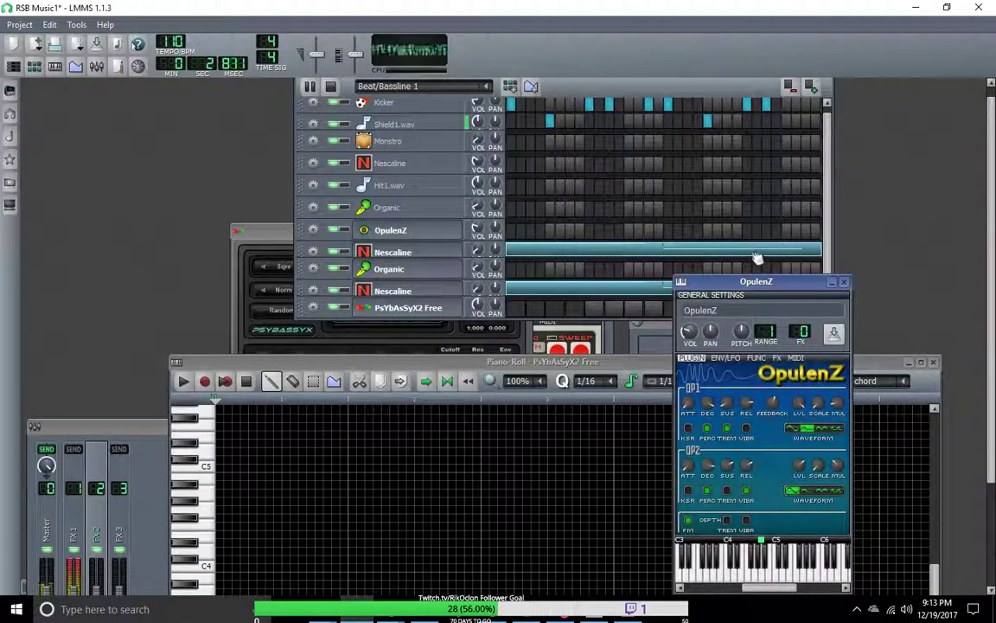
left_click_drag(768, 288, 745, 189)
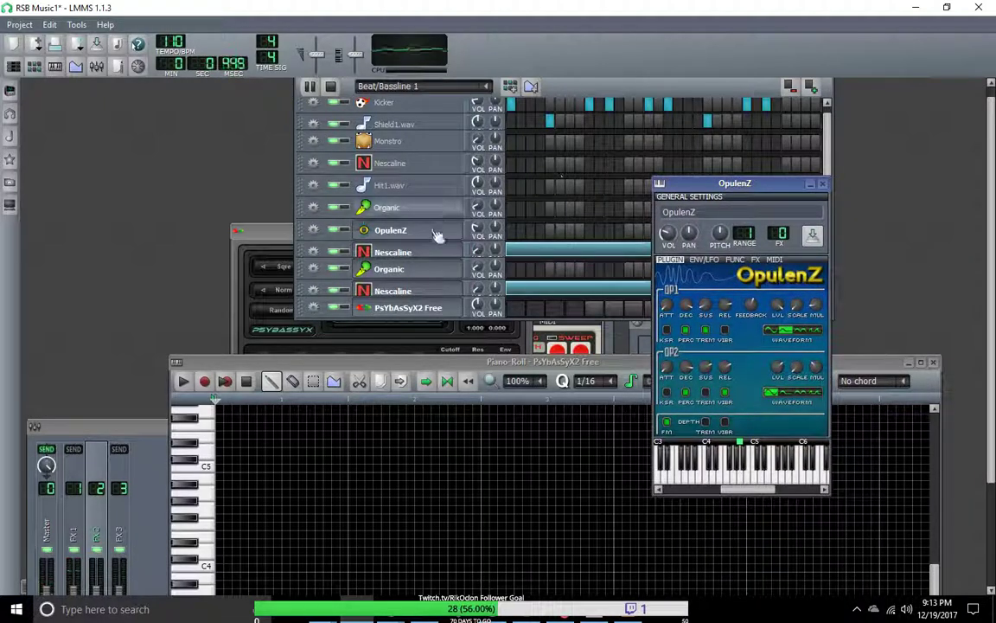
Select Automap MIDI as the MIDI input of the OpulenZ track.
left_click(312, 308)
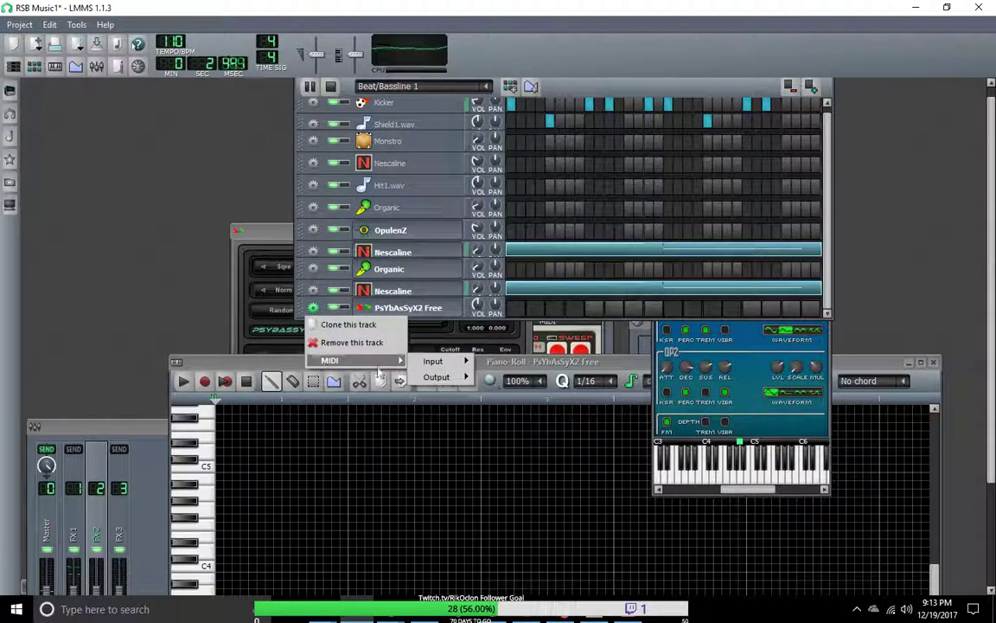
left_click(313, 294)
left_click(313, 271)
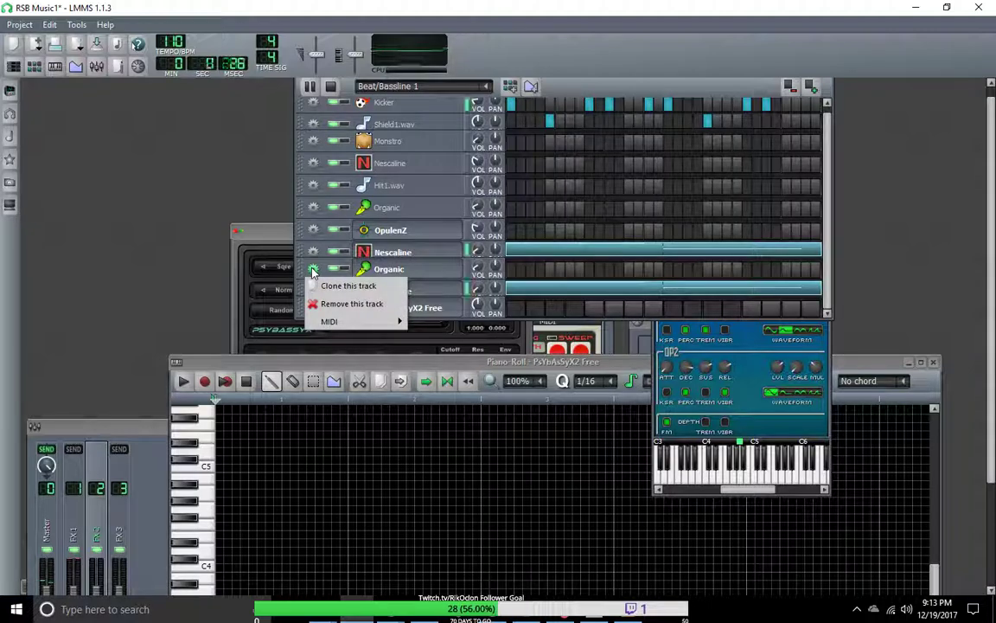
left_click(314, 250)
mouse_move(328, 282)
mouse_move(450, 283)
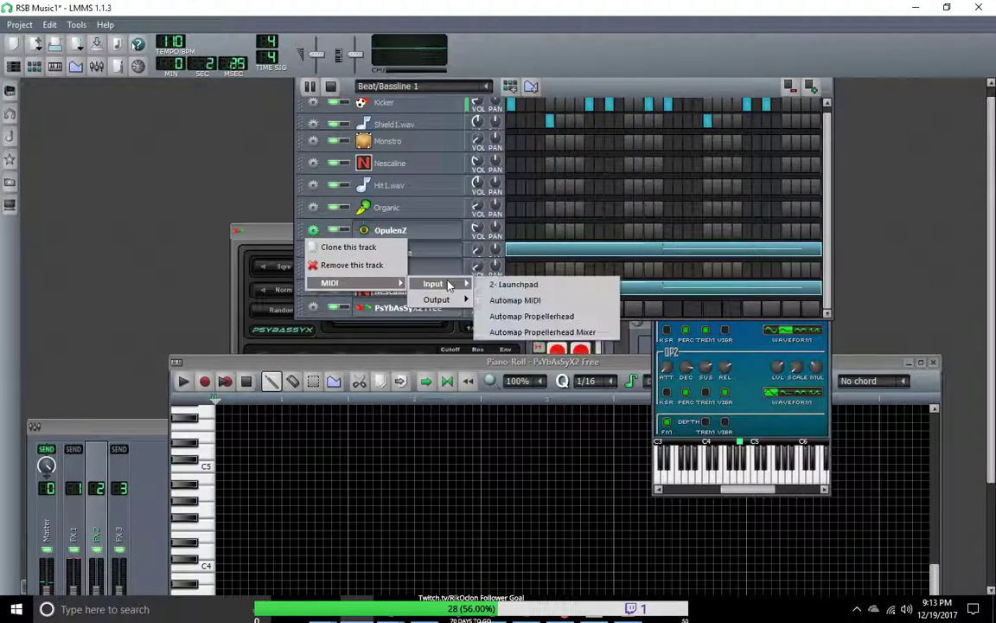
left_click(519, 298)
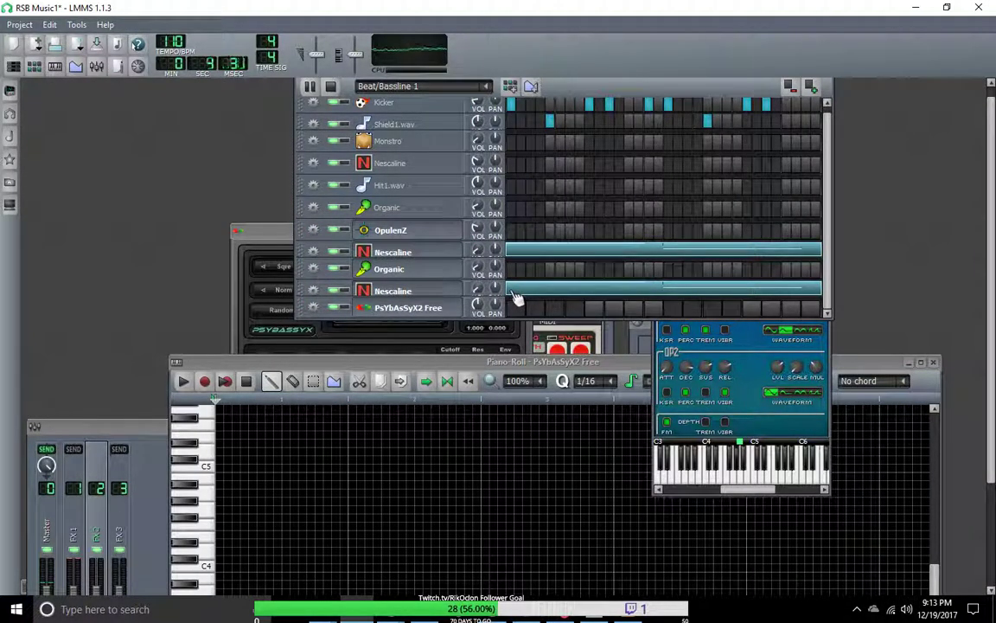
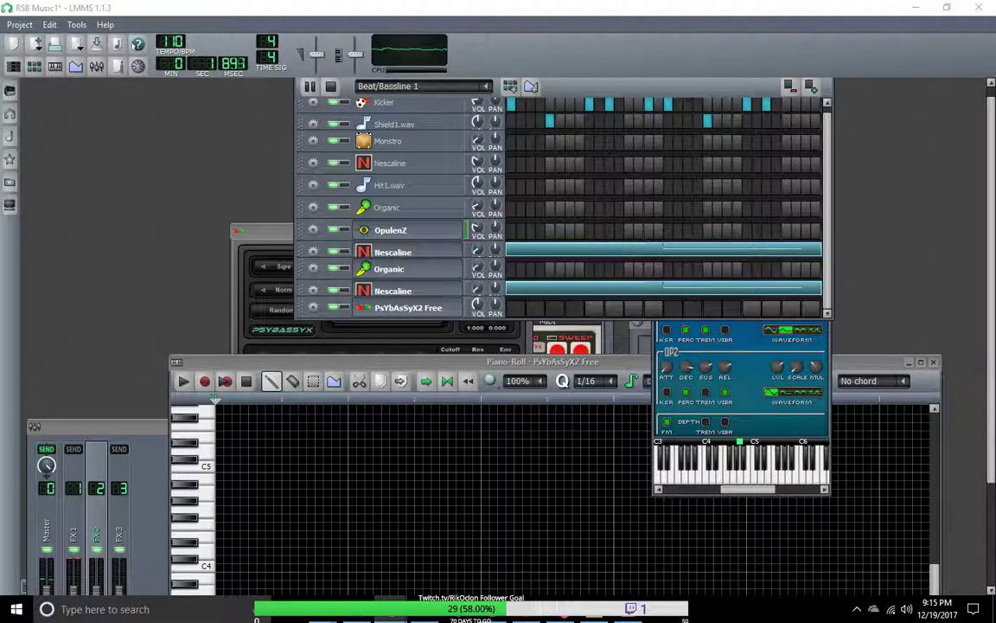
Open OpulenZ's Beat/Bassline 1 pattern in the piano roll and replace the running beat playback with playback of that pattern.
right_click(514, 238)
left_click(546, 243)
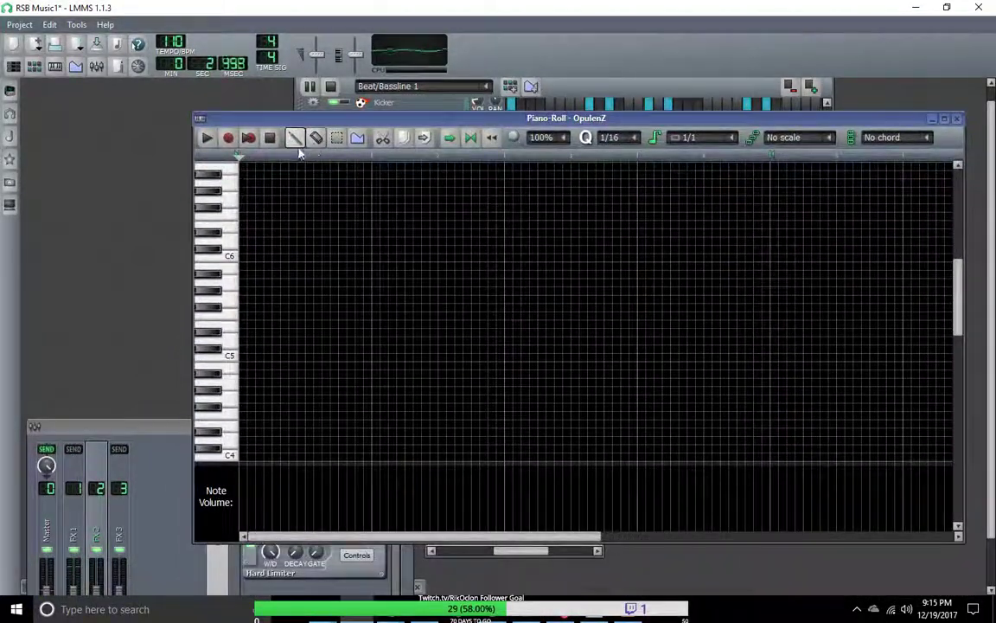
left_click(269, 137)
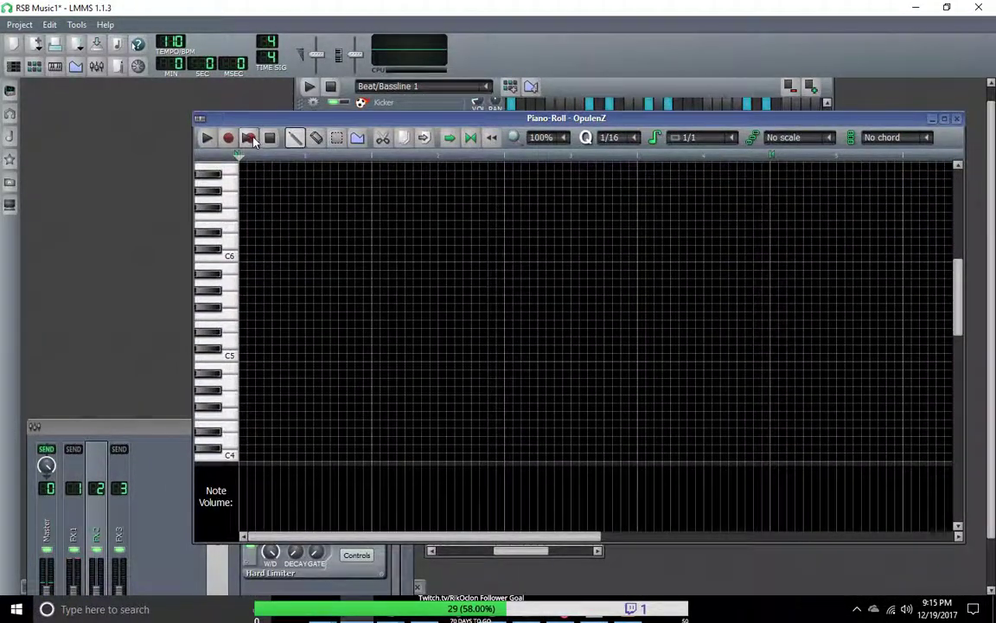
left_click(205, 139)
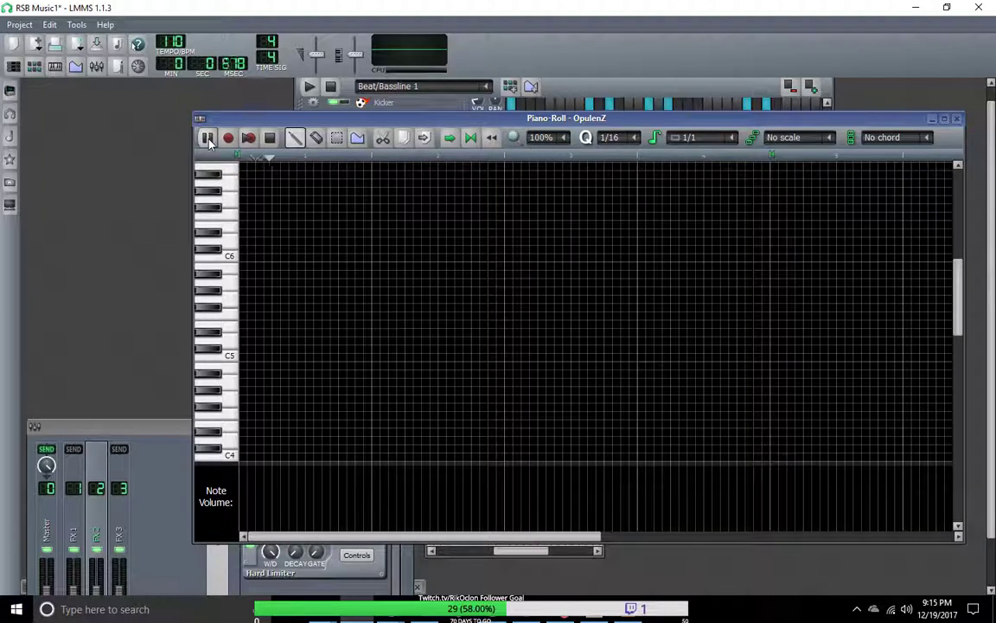
Restart playback and record OpulenZ notes live into the open pattern while Beat/Bassline 1 plays.
left_click(309, 86)
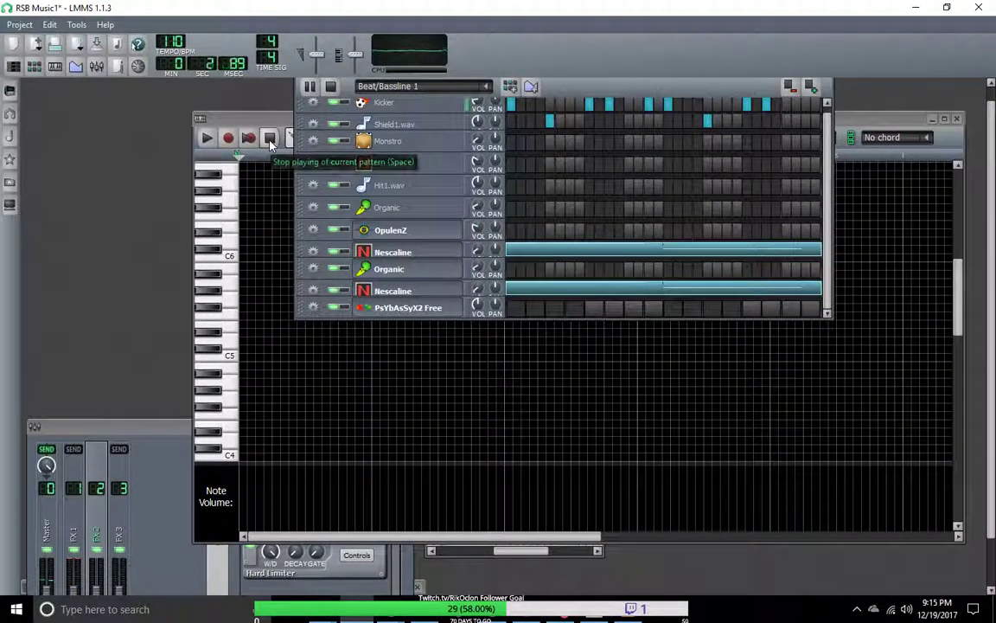
left_click(270, 139)
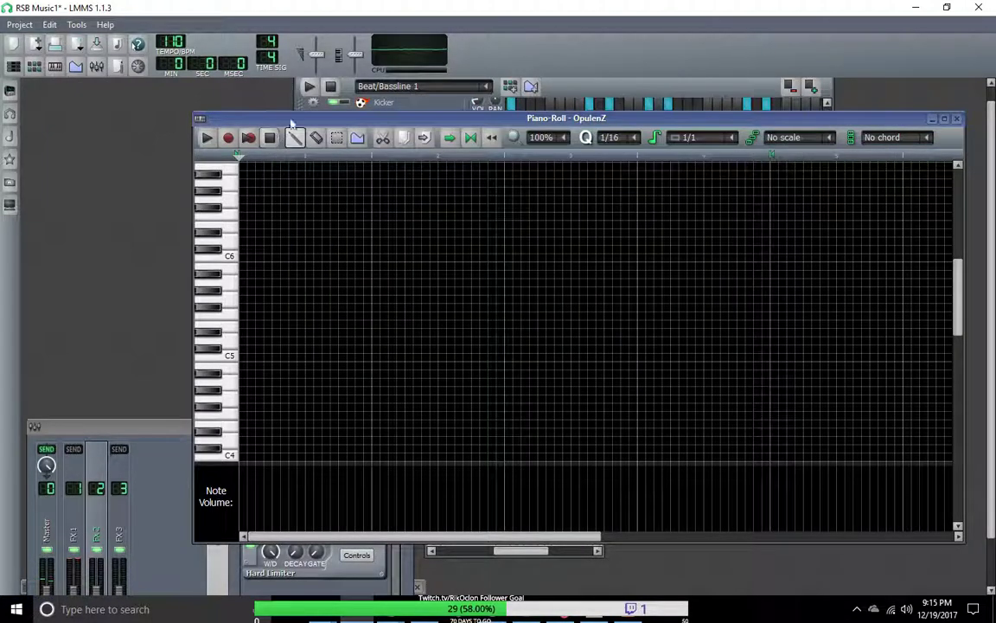
left_click(250, 141)
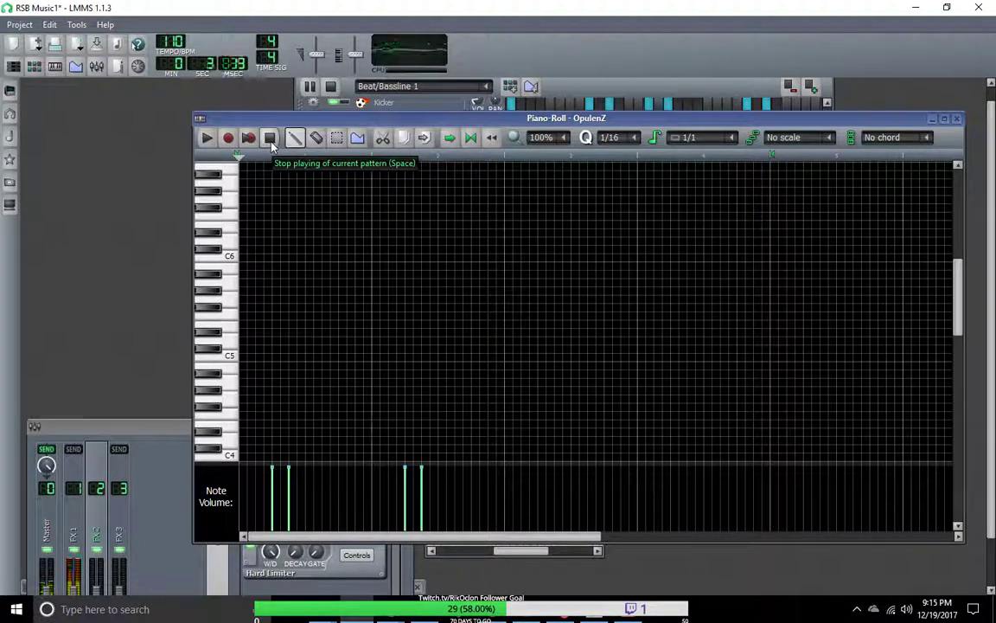
Review the recorded OpulenZ notes in the piano roll and minimize the piano roll window.
left_click(467, 101)
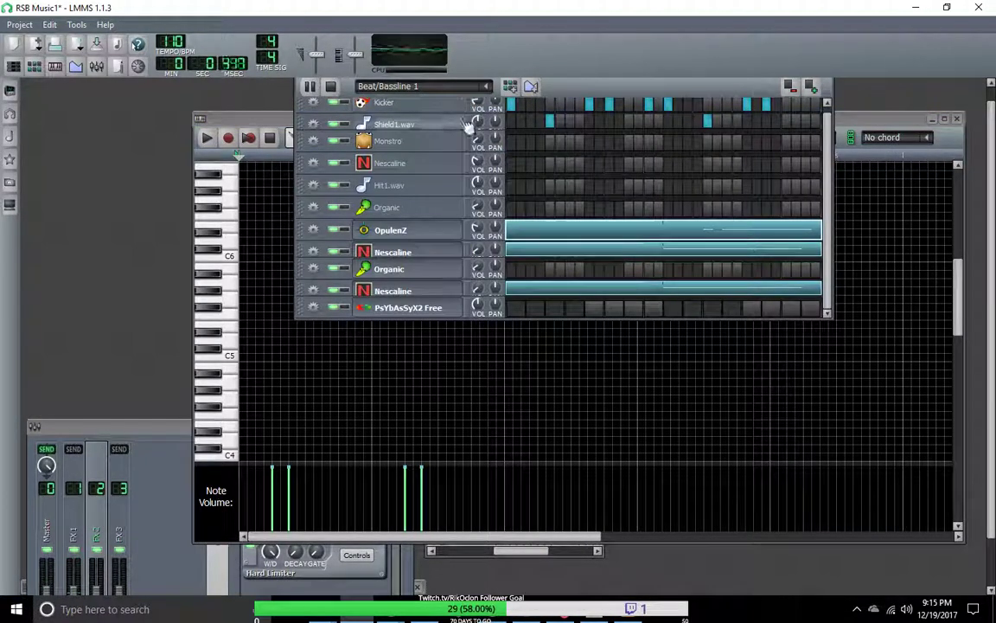
left_click(472, 228)
left_click_drag(961, 295, 958, 443)
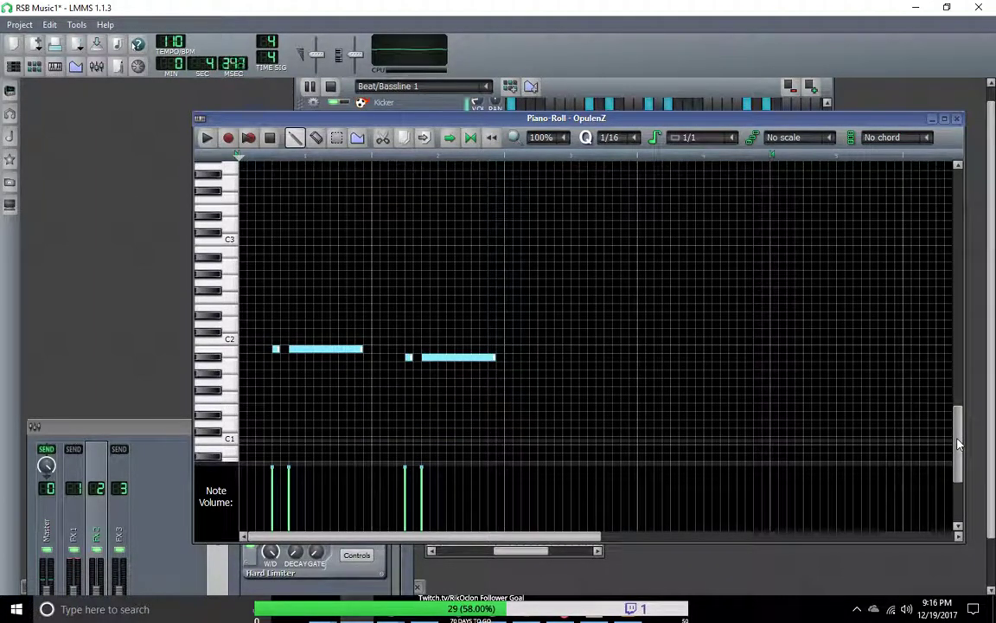
left_click_drag(958, 435, 947, 147)
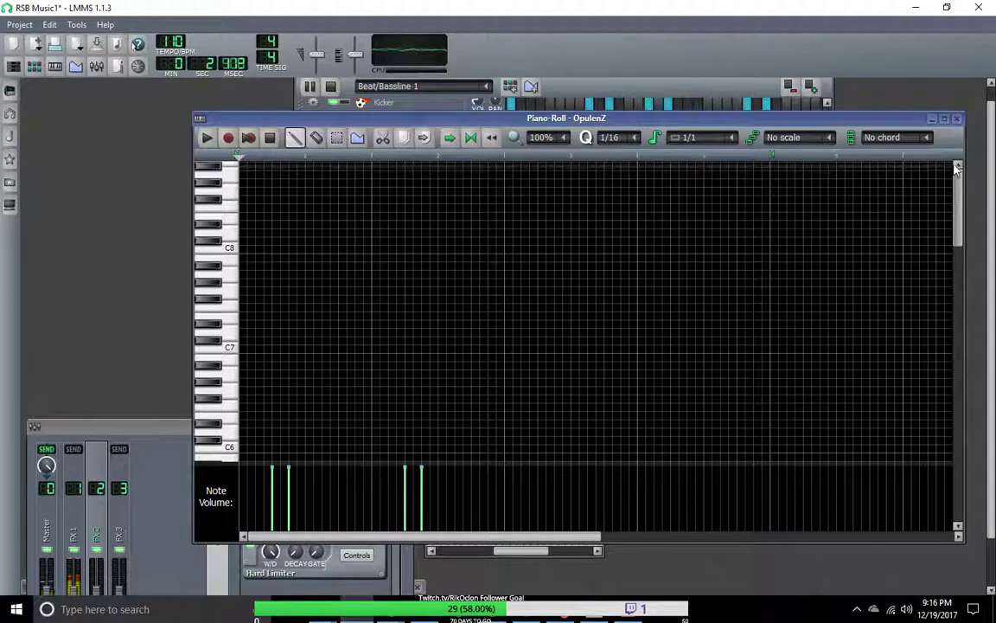
left_click(933, 121)
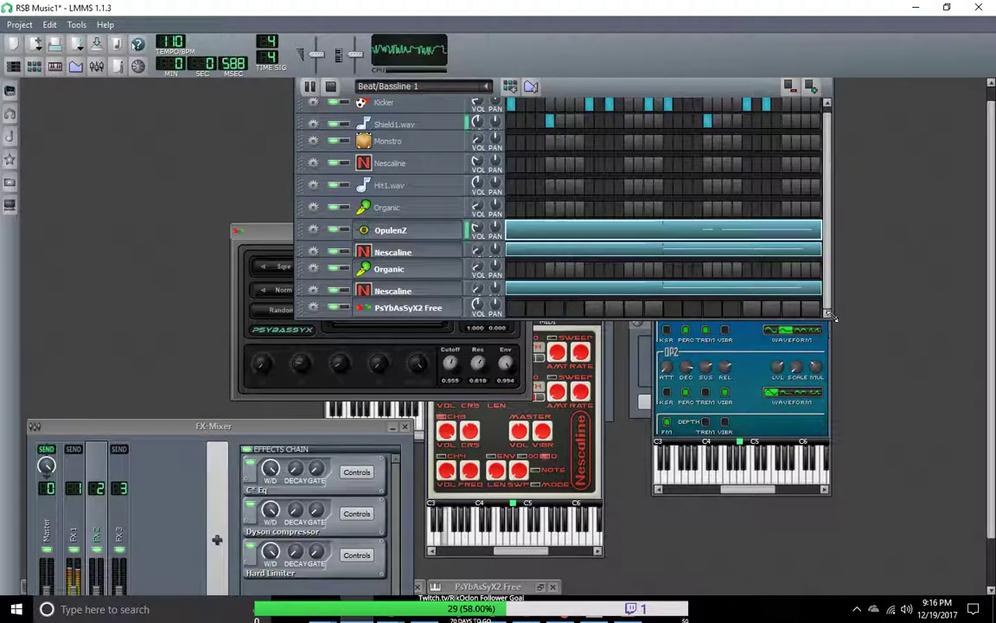
Enlarge the Beat+Bassline Editor window to fit every track and remove the extra block of steps from Beat/Bassline 1.
left_click_drag(829, 317, 959, 451)
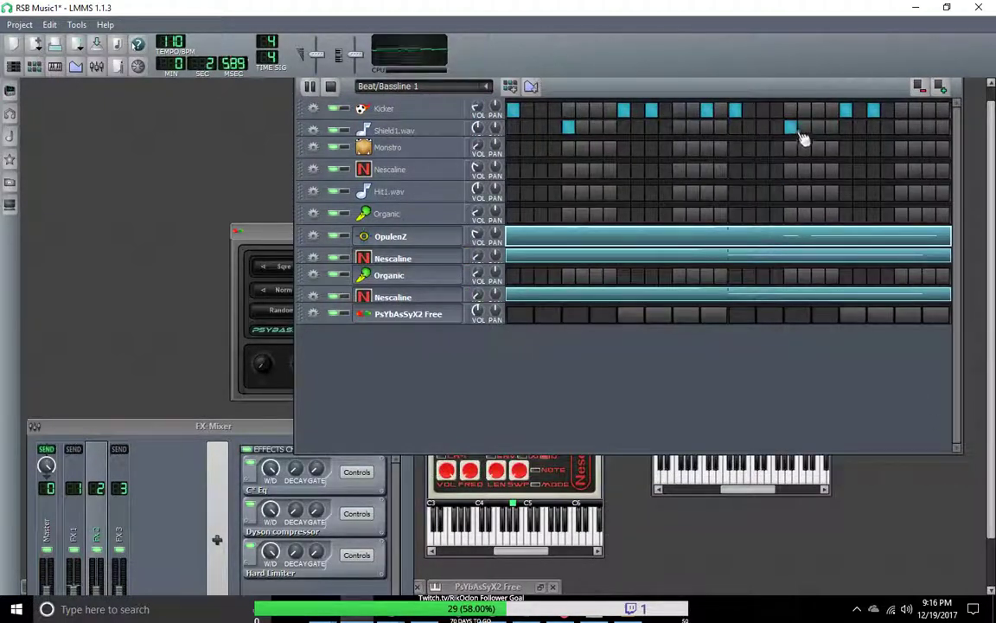
left_click_drag(958, 93, 794, 93)
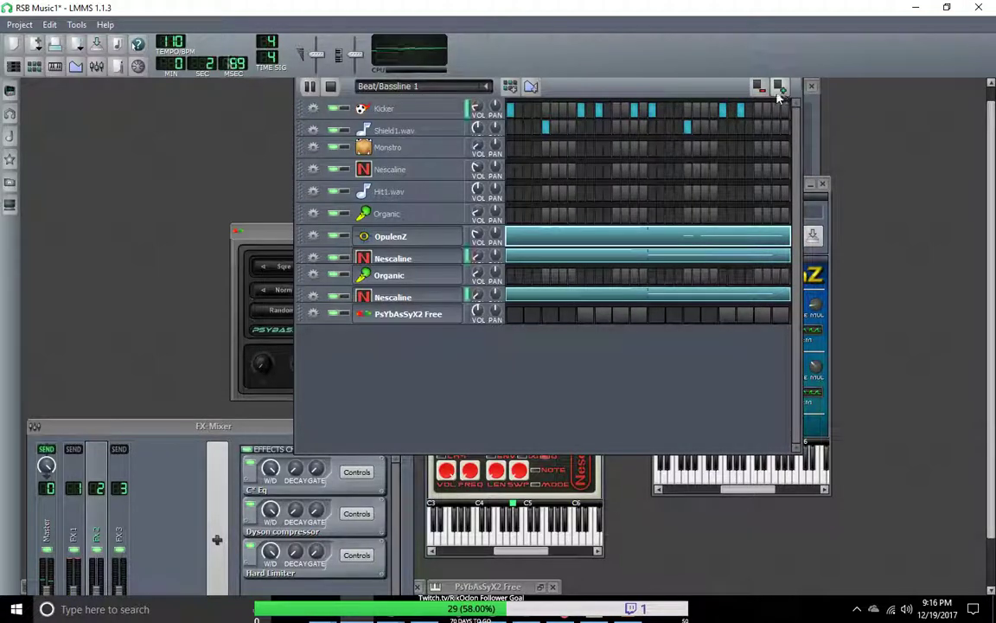
left_click_drag(803, 126, 965, 134)
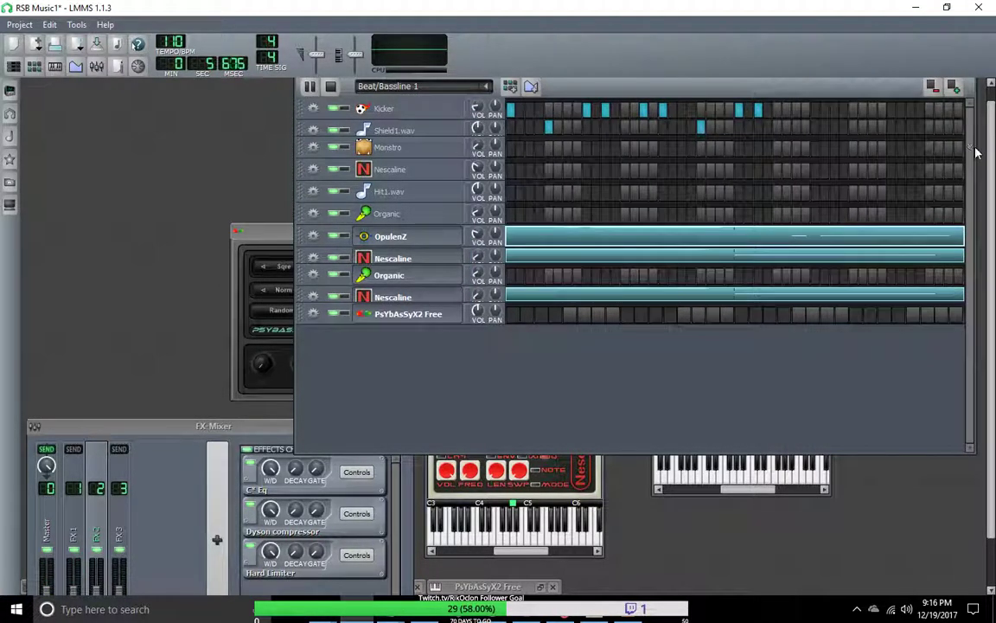
left_click(933, 87)
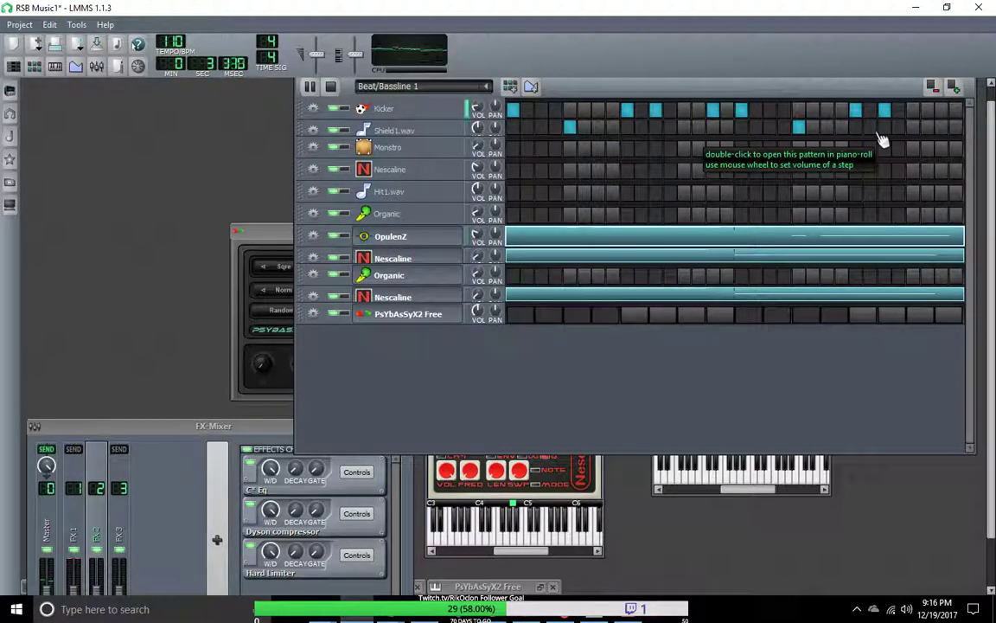
Switch among the existing beat/basslines during playback to compare their sound, stopping playback on Beat/Bassline 0.
scroll(476, 90, "up", 1)
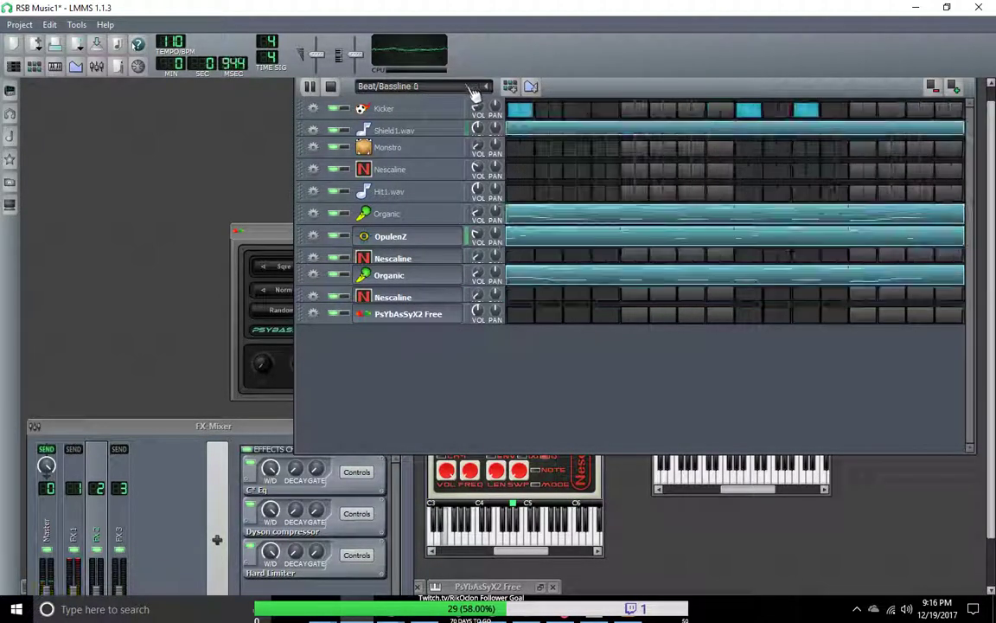
left_click(485, 90)
left_click(473, 97)
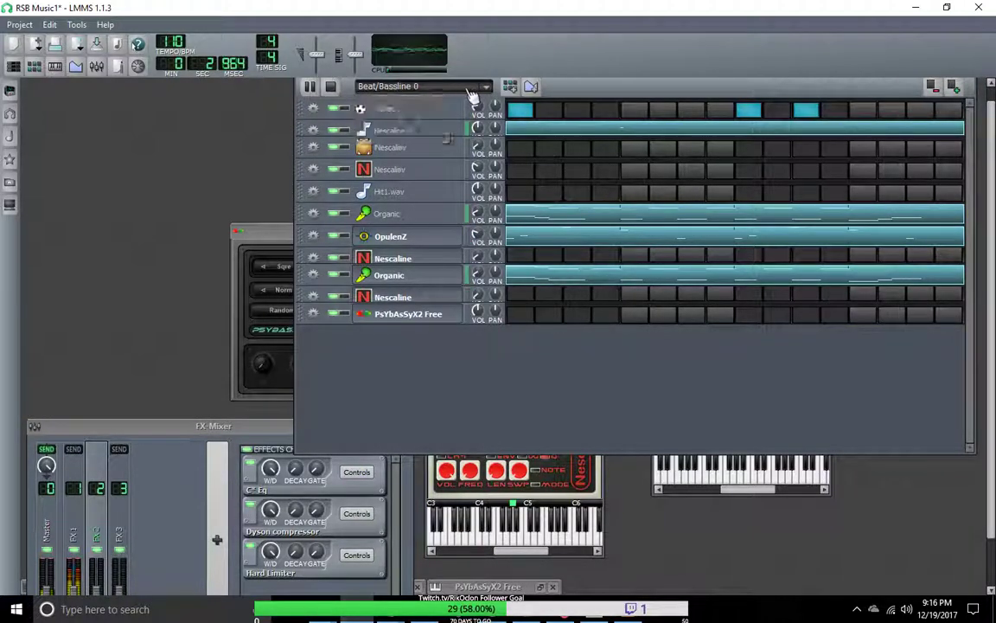
left_click(489, 90)
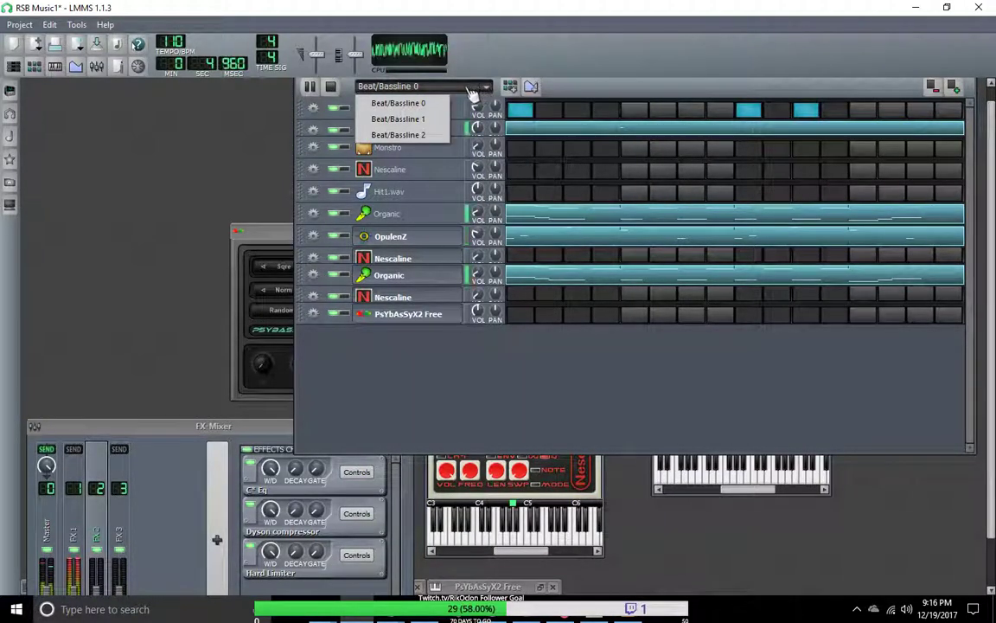
left_click(472, 93)
scroll(473, 94, "down", 2)
scroll(473, 93, "up", 2)
scroll(472, 93, "down", 2)
scroll(472, 94, "up", 1)
scroll(473, 93, "down", 1)
scroll(472, 93, "up", 1)
scroll(473, 94, "down", 1)
scroll(472, 94, "up", 1)
scroll(473, 93, "up", 1)
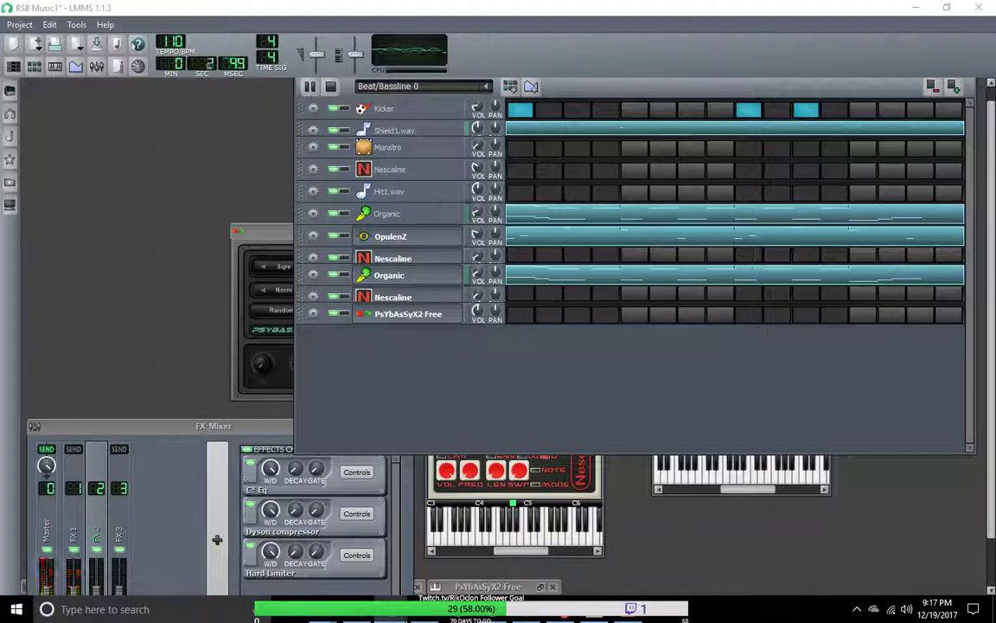
left_click(489, 86)
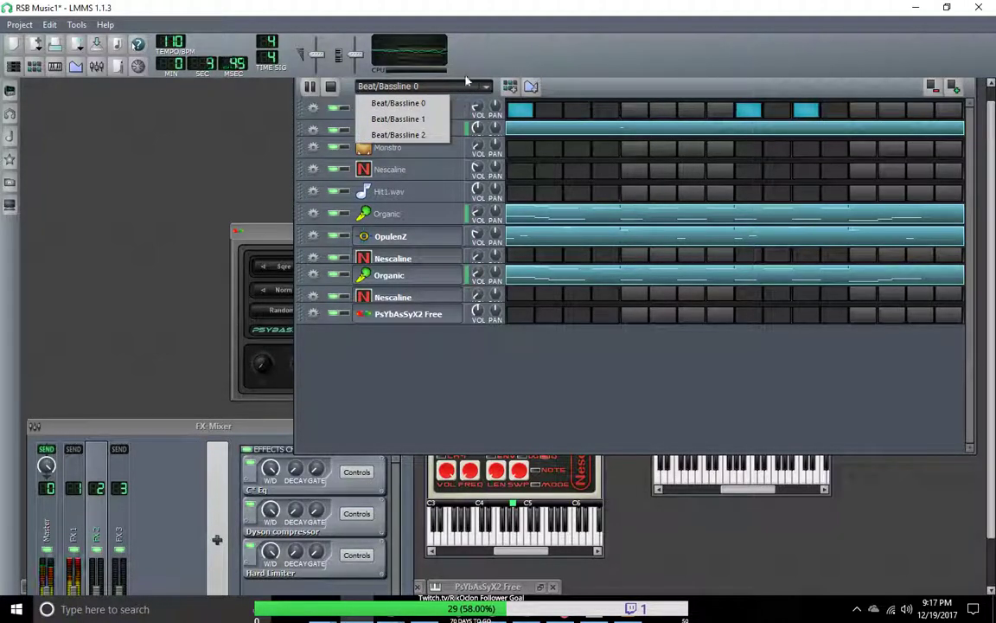
left_click(426, 88)
key("space")
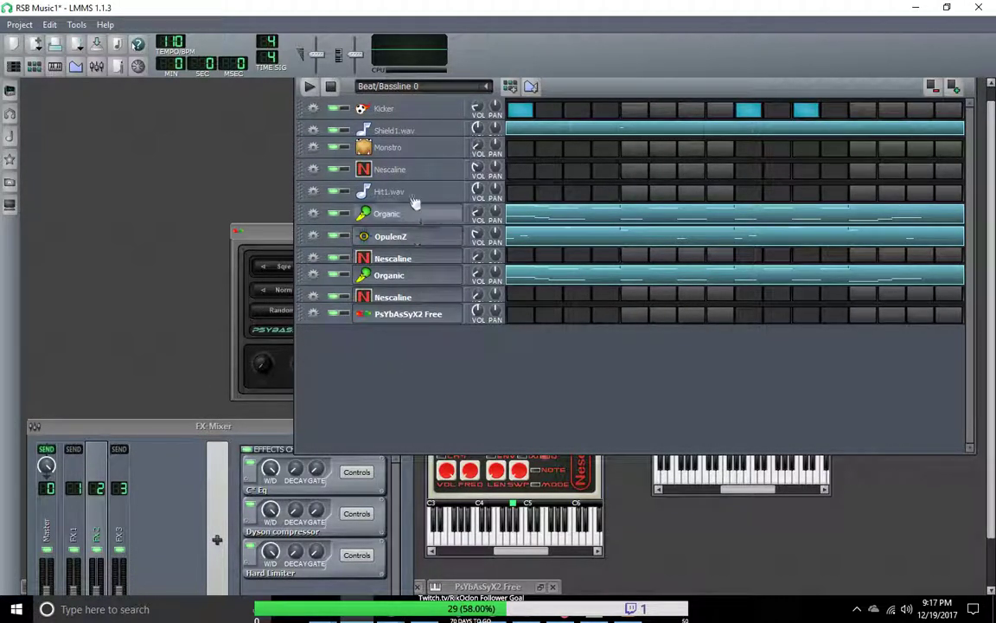
Add a new empty beat/bassline to the project and check the list of beats.
left_click(443, 86)
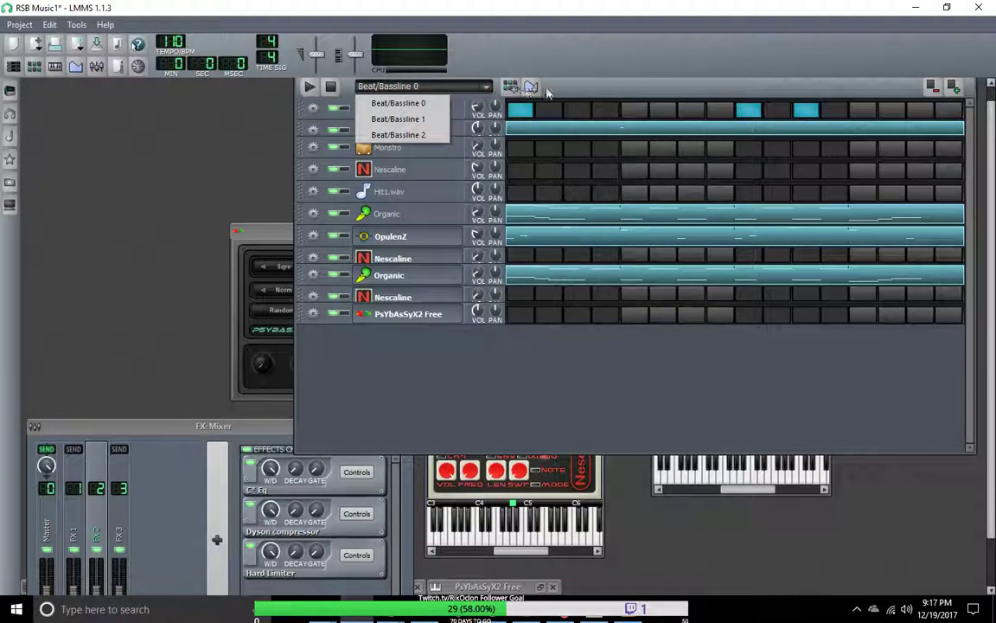
left_click(510, 87)
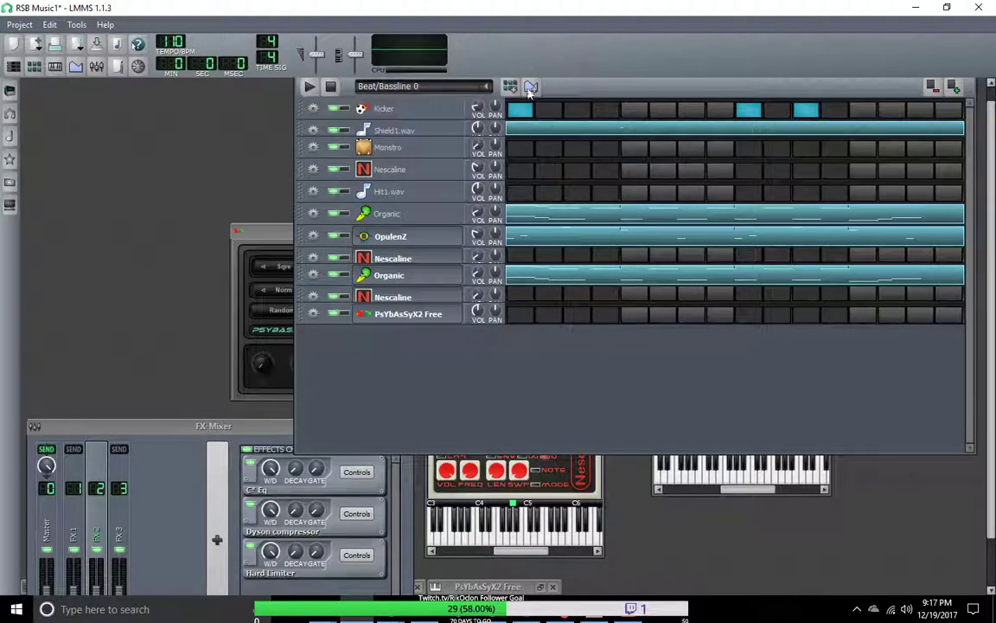
left_click(485, 88)
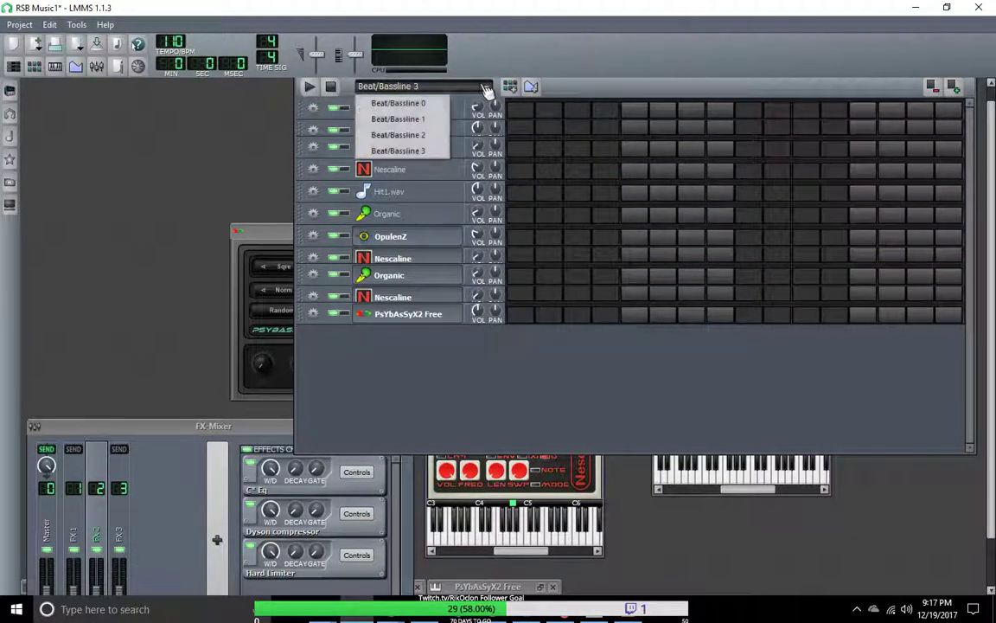
left_click(579, 103)
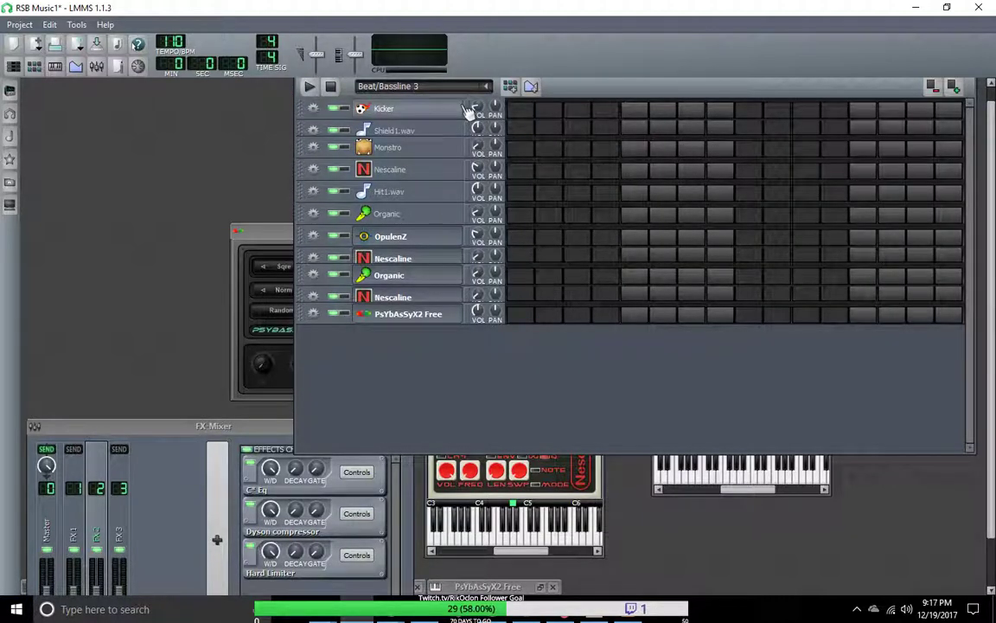
Activate Kicker steps 1, 5, 9, 13 and 15 in Beat/Bassline 3 and start its playback.
left_click(521, 111)
left_click(634, 111)
left_click(749, 110)
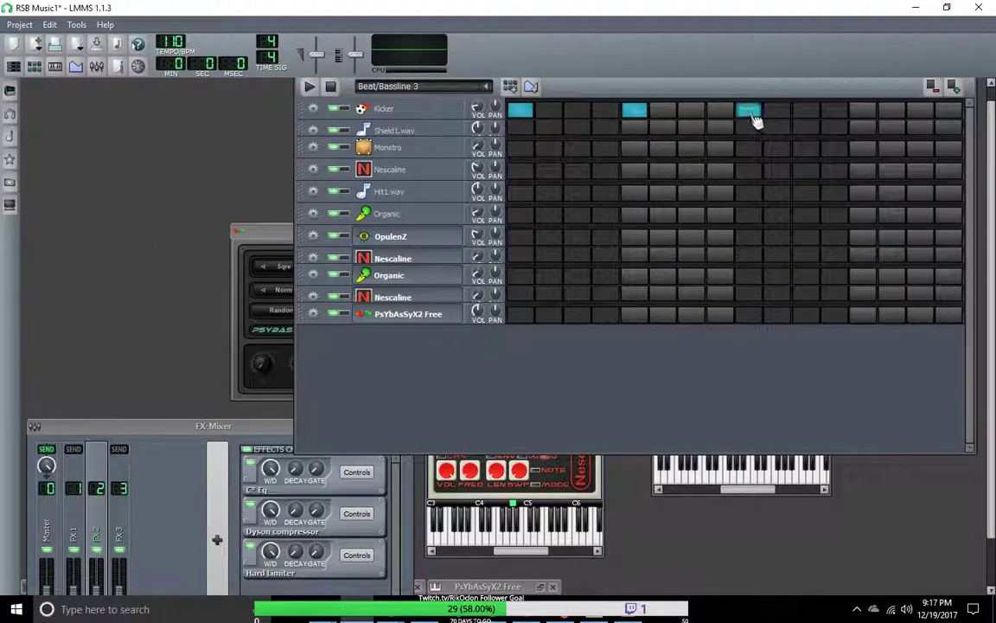
left_click(863, 111)
left_click(919, 110)
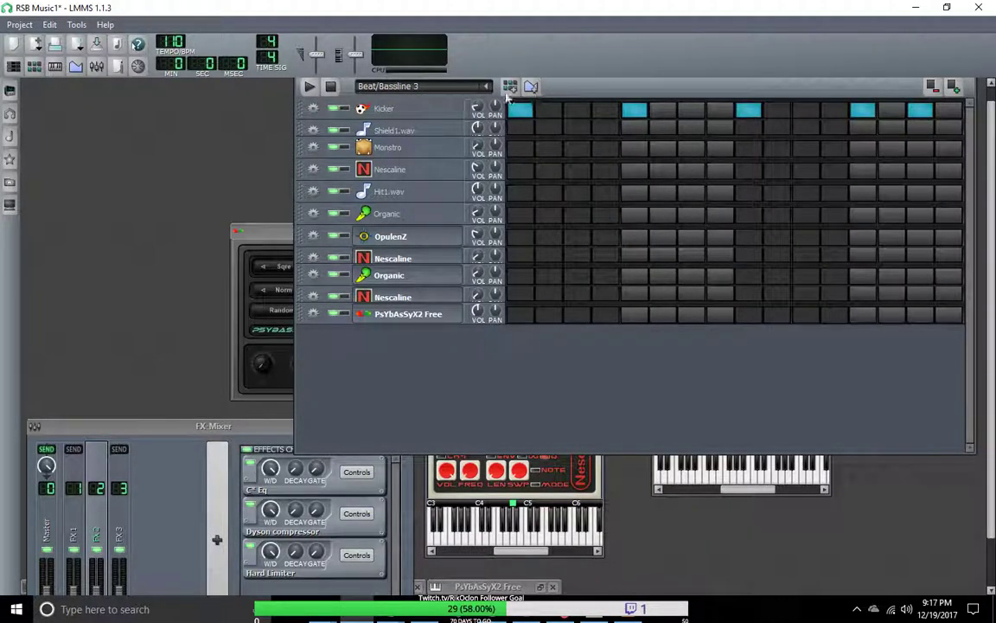
left_click(308, 85)
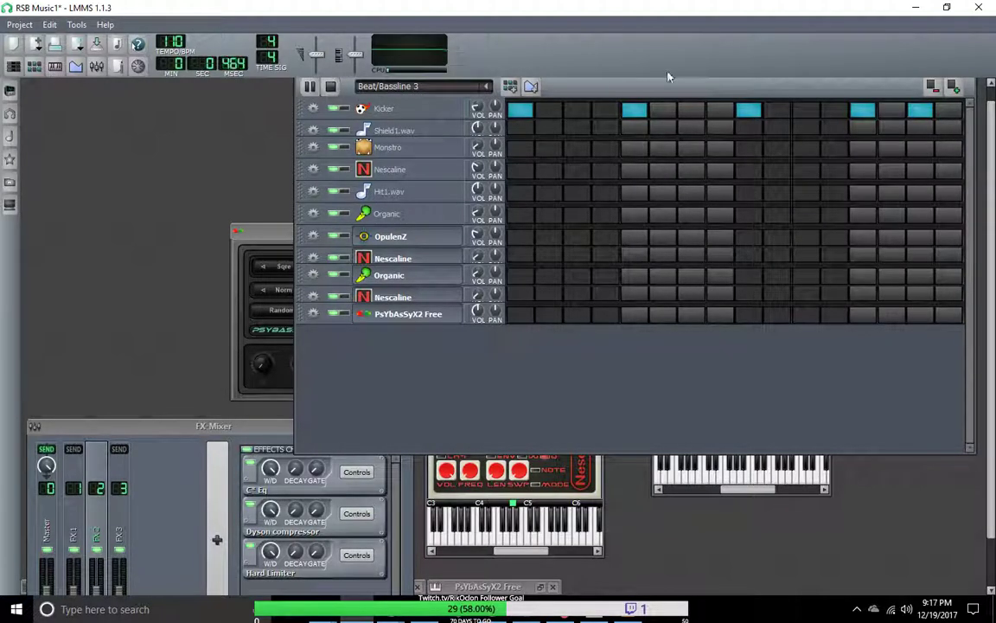
Try extending Beat/Bassline 3 with more steps and copying its Kicker pattern.
left_click(953, 90)
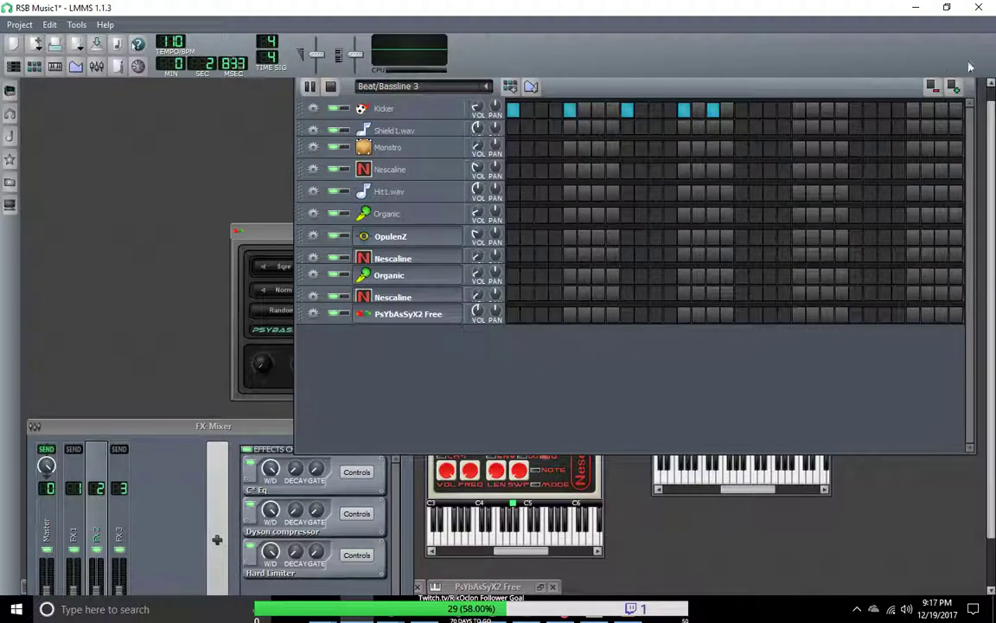
left_click(954, 88)
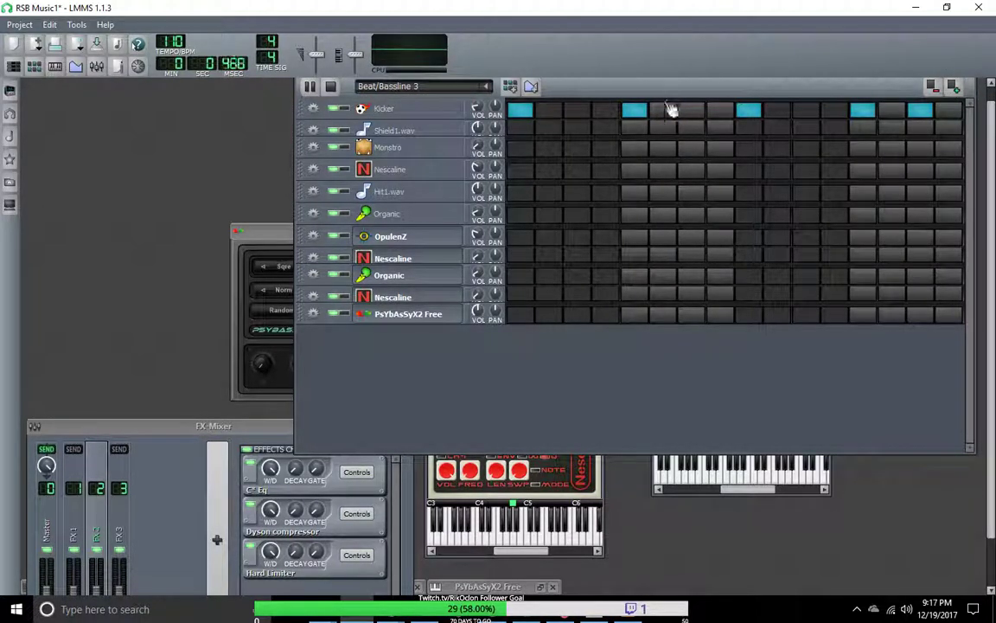
right_click(824, 119)
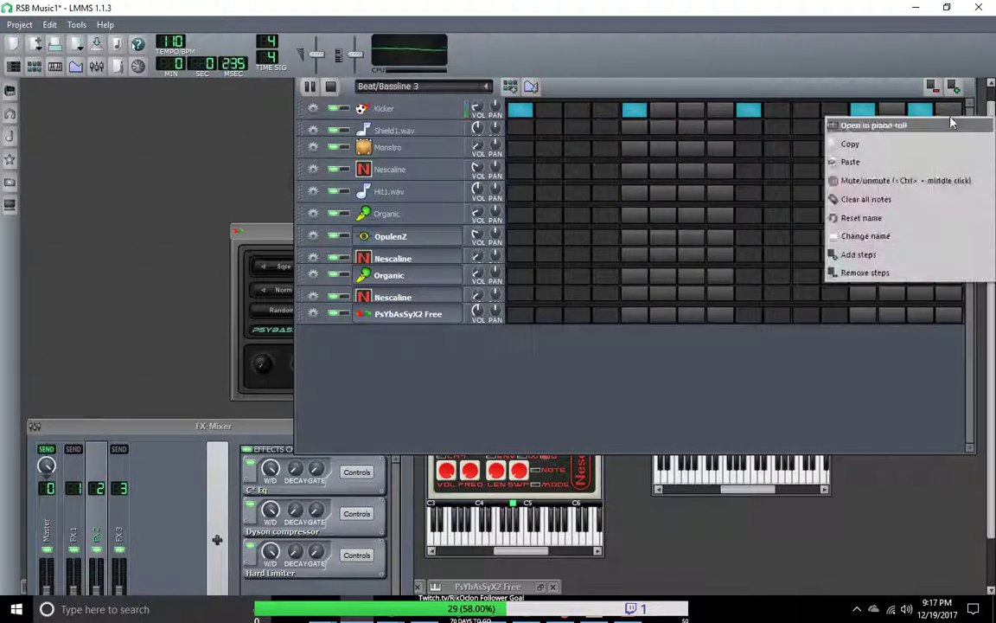
left_click(933, 145)
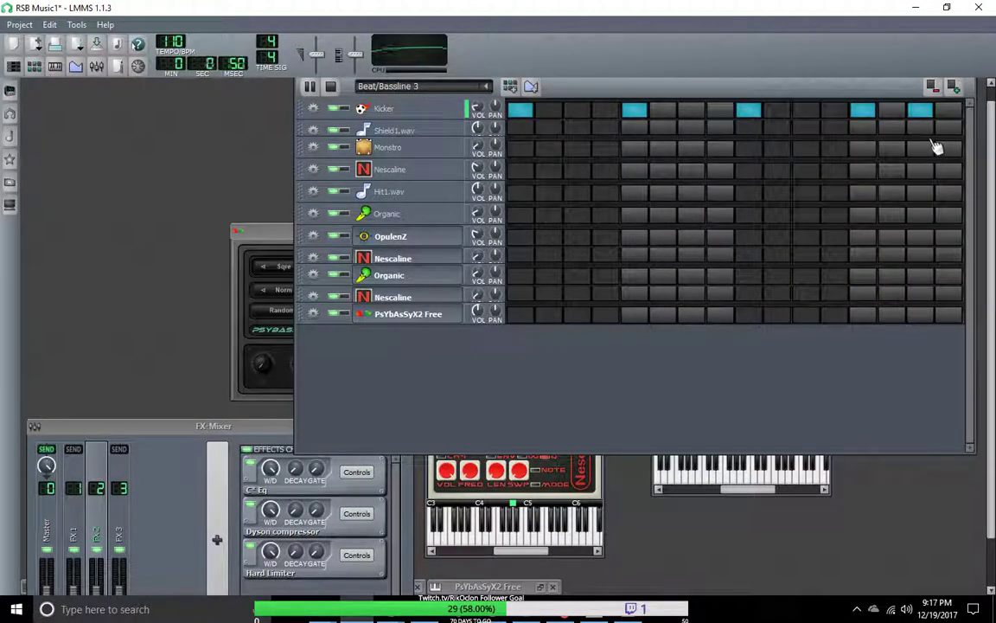
right_click(947, 121)
left_click(944, 138)
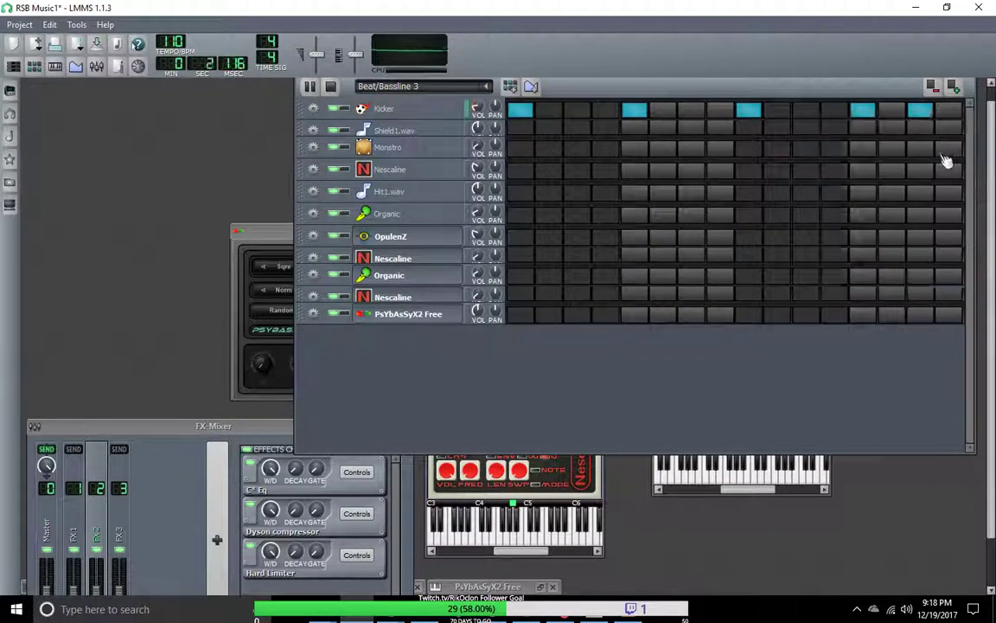
right_click(824, 119)
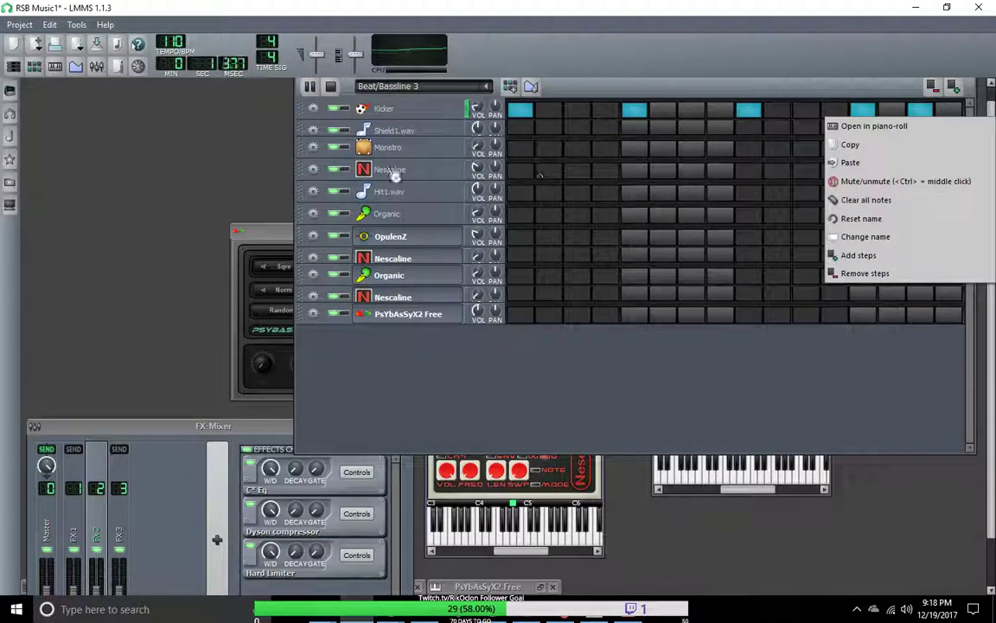
left_click(313, 116)
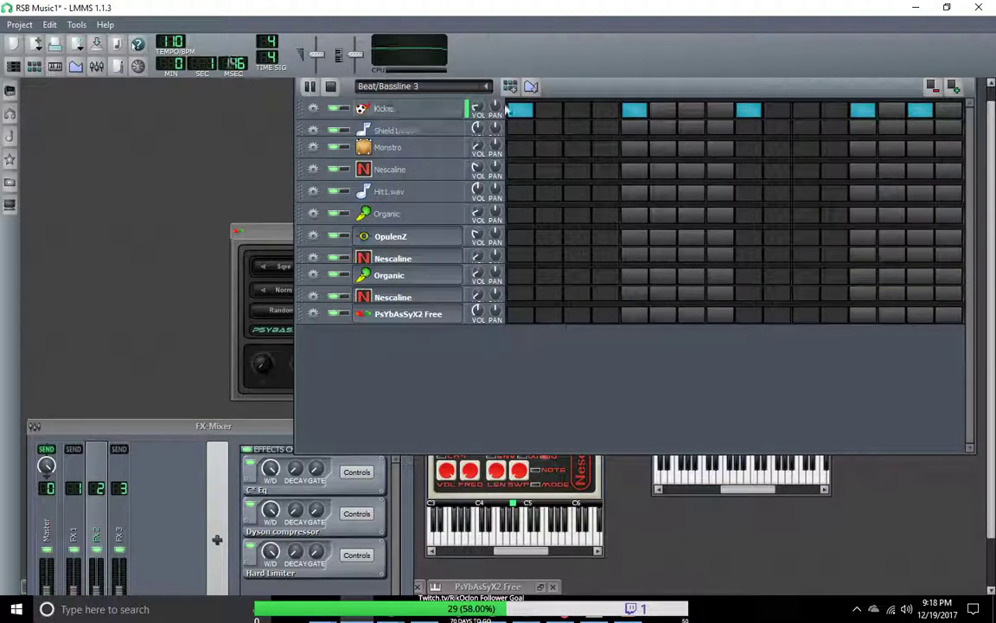
Extend Beat/Bassline 3 to 32 steps and activate Kicker steps 17, 21, 25, 29 and 31.
left_click(953, 87)
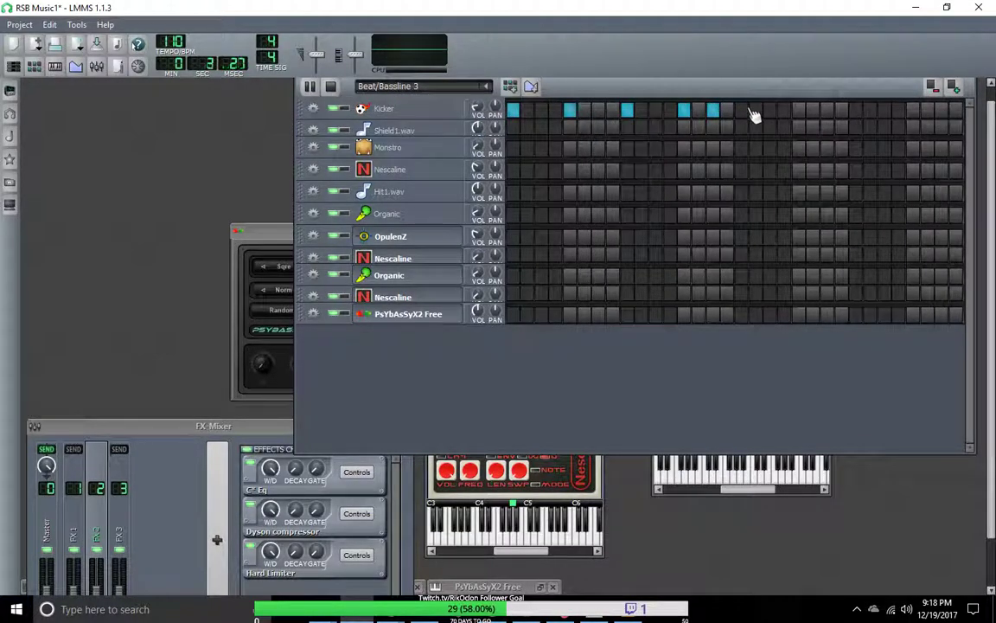
left_click(800, 111)
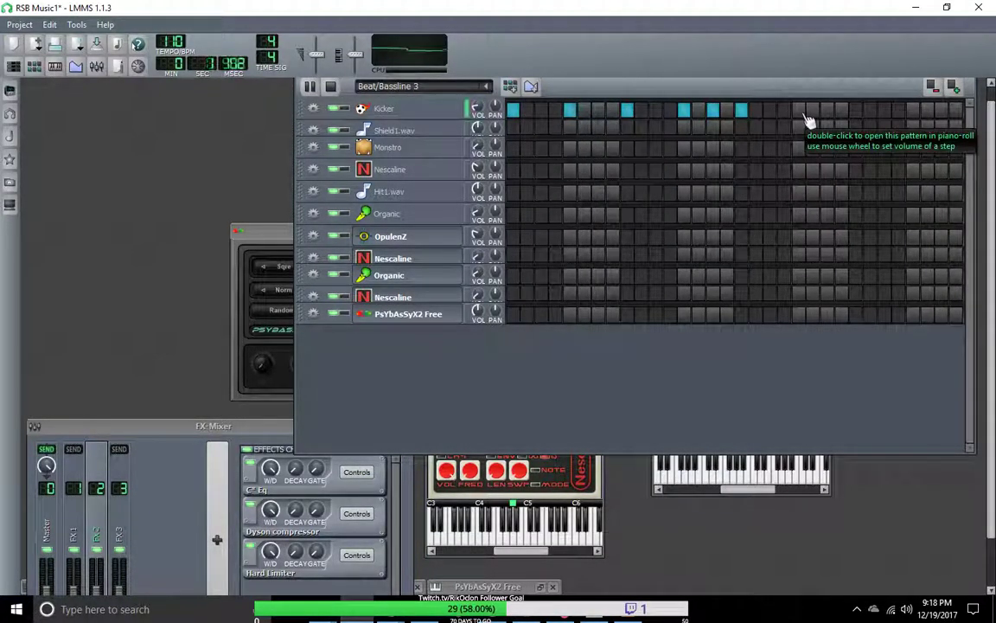
left_click(856, 111)
left_click(913, 111)
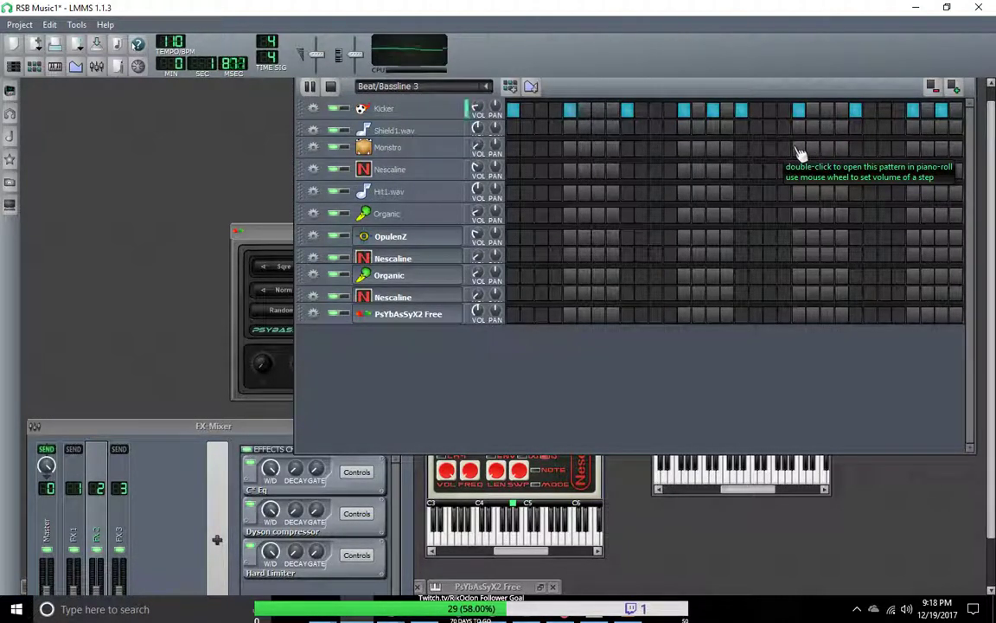
In Beat/Bassline 3, replace Kicker steps 5 and 13 with Shield1.wav hits and move the Kicker hit from step 15 to step 11.
right_click(578, 115)
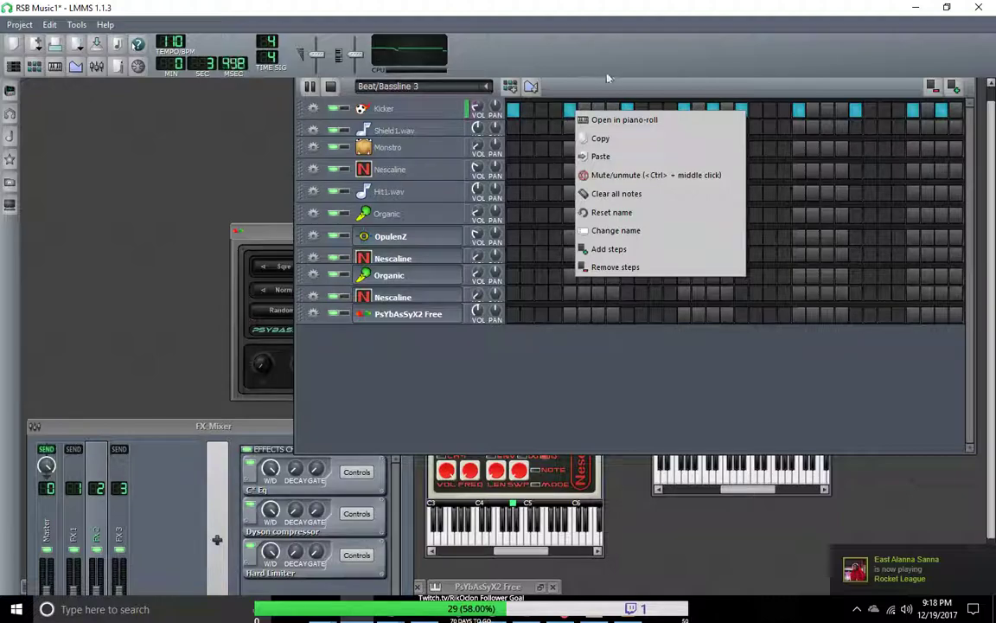
left_click(605, 78)
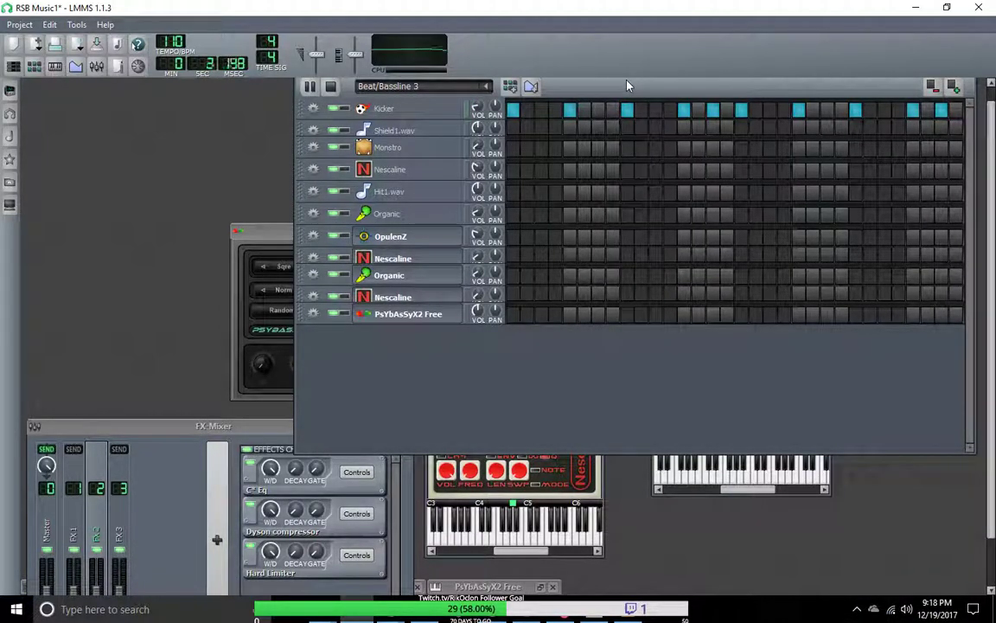
right_click(577, 130)
left_click(570, 128)
right_click(567, 105)
key("Escape")
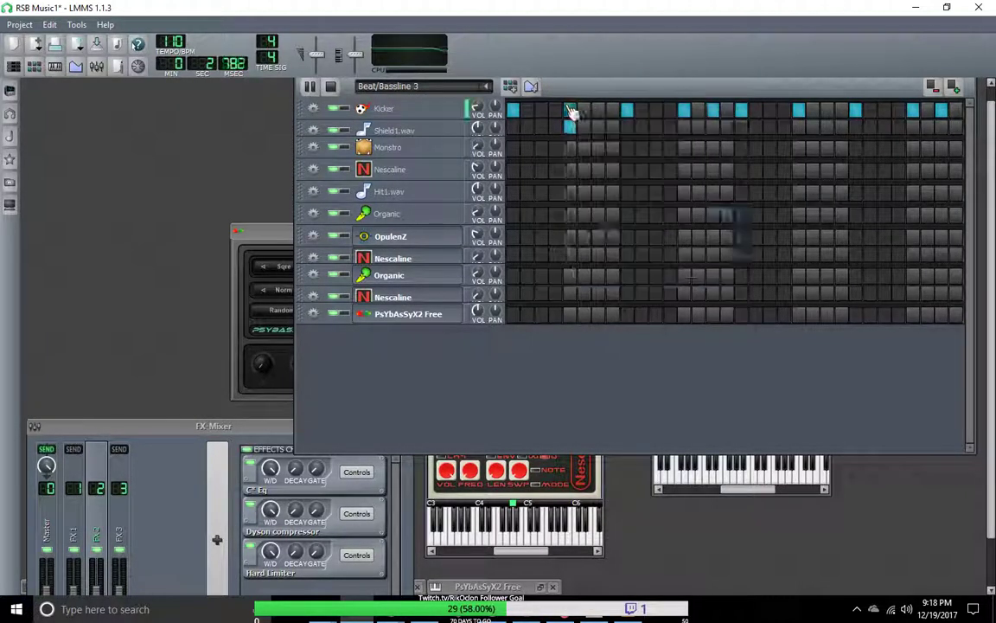
left_click(656, 110)
left_click(687, 113)
left_click(717, 113)
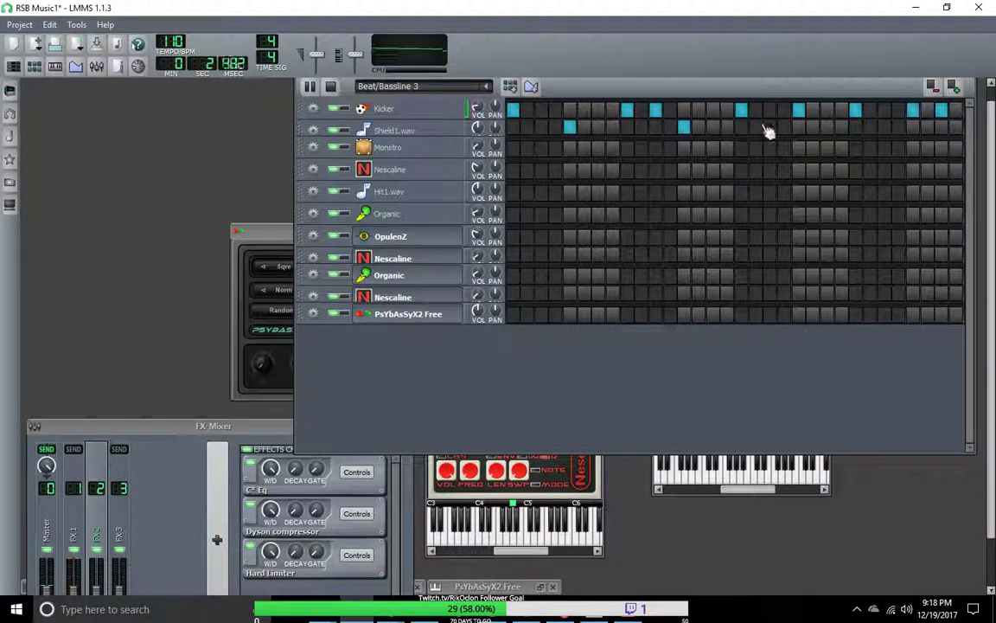
Try a Kicker hit on step 23 and a Shield1.wav hit in place of the Kicker on step 25.
left_click(824, 114)
left_click(856, 111)
left_click(857, 127)
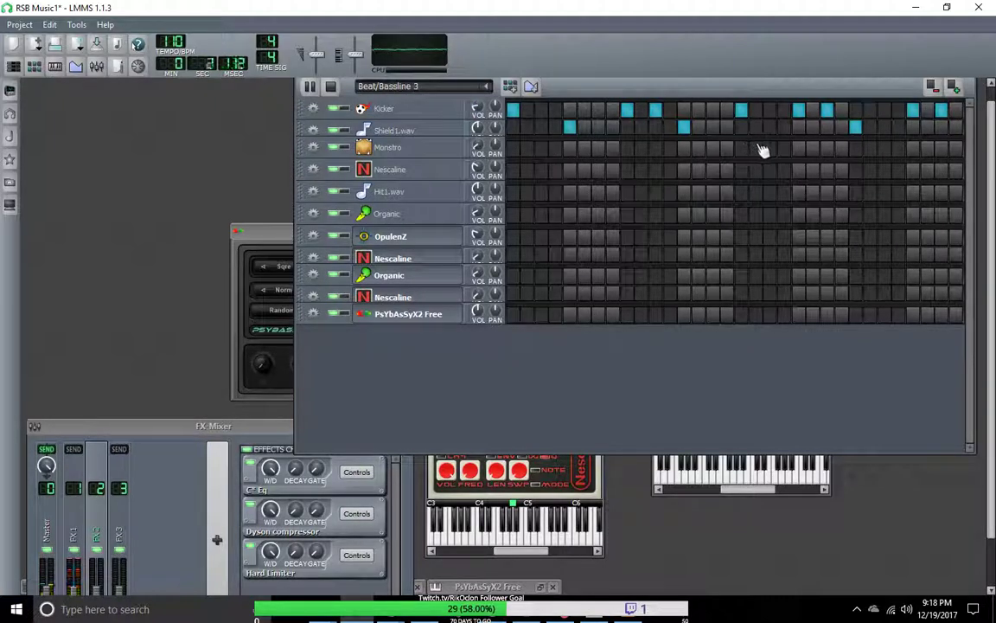
left_click(857, 128)
Activate Shield1.wav step 21 and Kicker steps 25 and 27, and turn off Kicker steps 21 and 23.
left_click(801, 129)
left_click(805, 111)
left_click(854, 111)
left_click(882, 110)
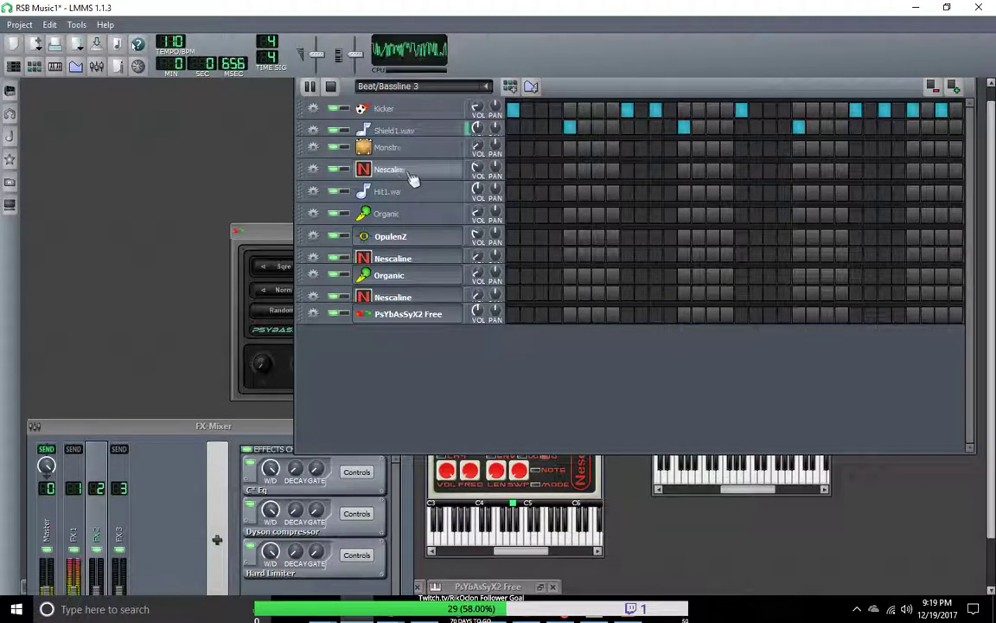
Assign 2- Launchpad as the MIDI input of the Nescaline track below Monstro.
left_click(314, 169)
mouse_move(381, 222)
mouse_move(432, 223)
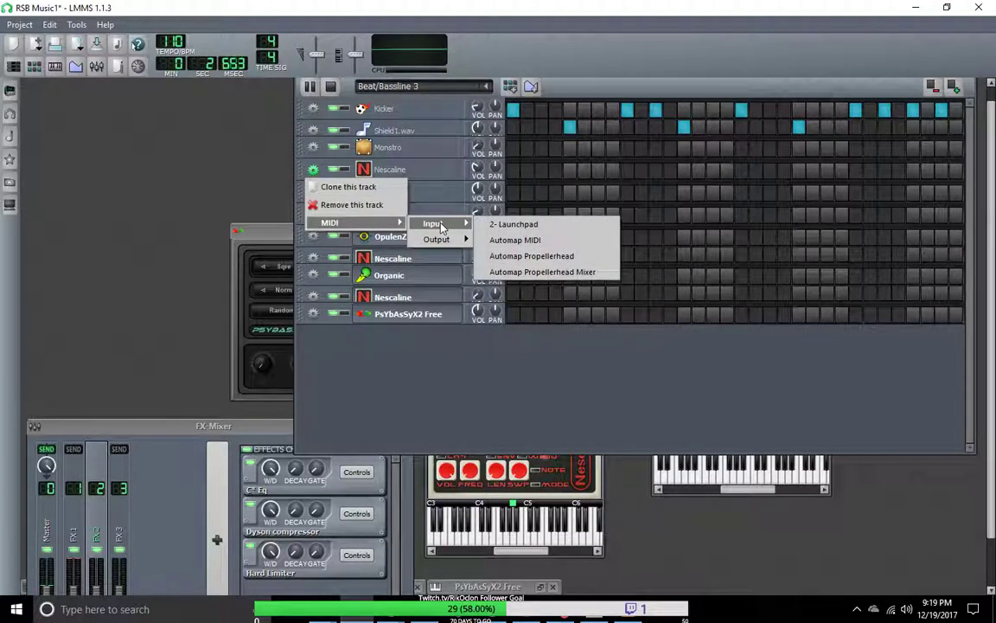
left_click(558, 224)
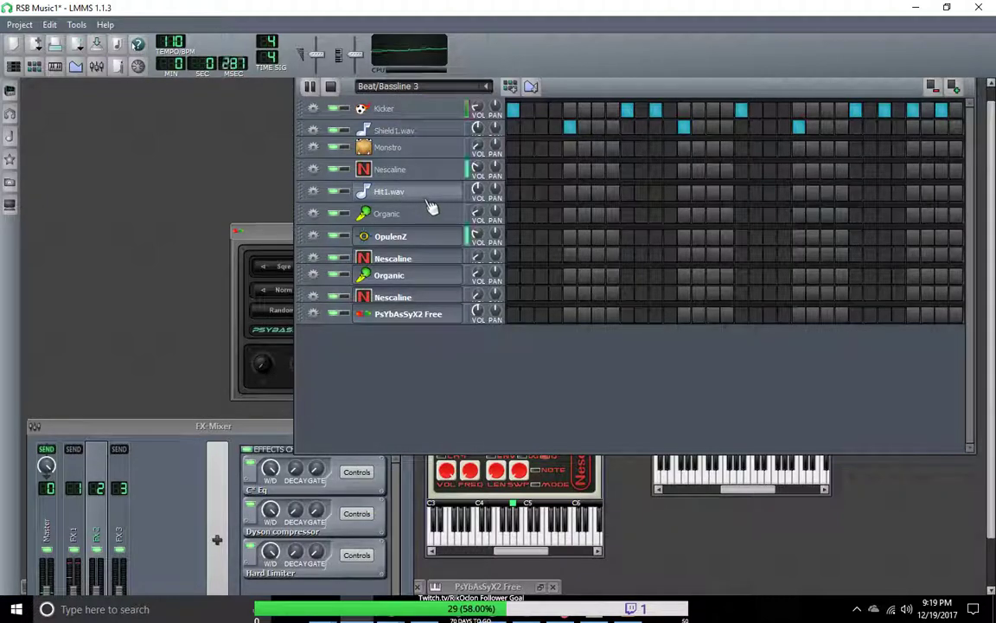
Turn off the 2- Launchpad MIDI input of the original OpulenZ track and remove its accidental clone.
left_click(314, 235)
left_click(348, 253)
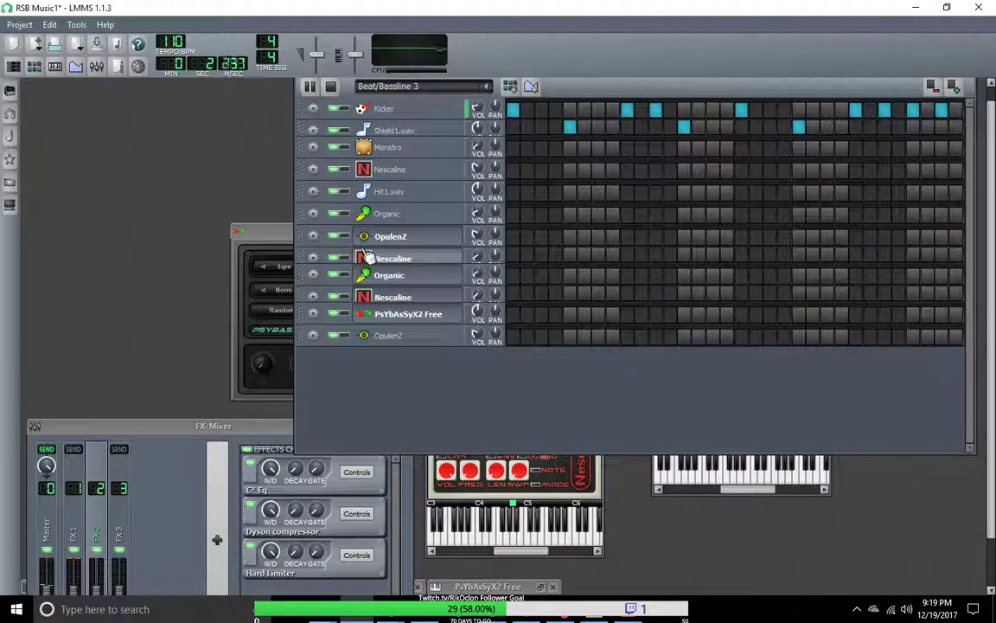
left_click(313, 237)
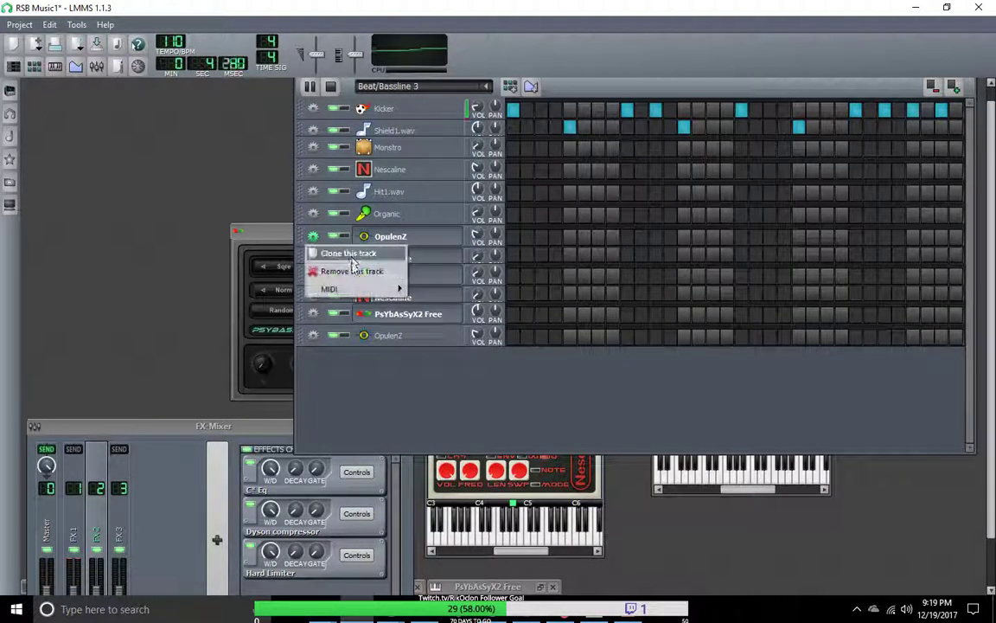
mouse_move(331, 287)
mouse_move(431, 289)
left_click(508, 307)
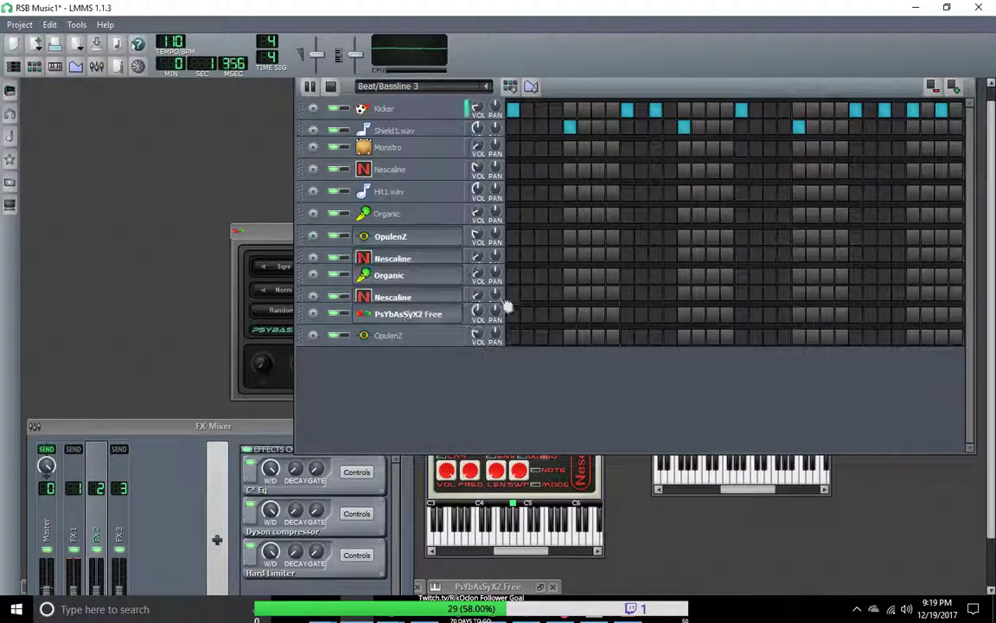
left_click(313, 336)
left_click(350, 370)
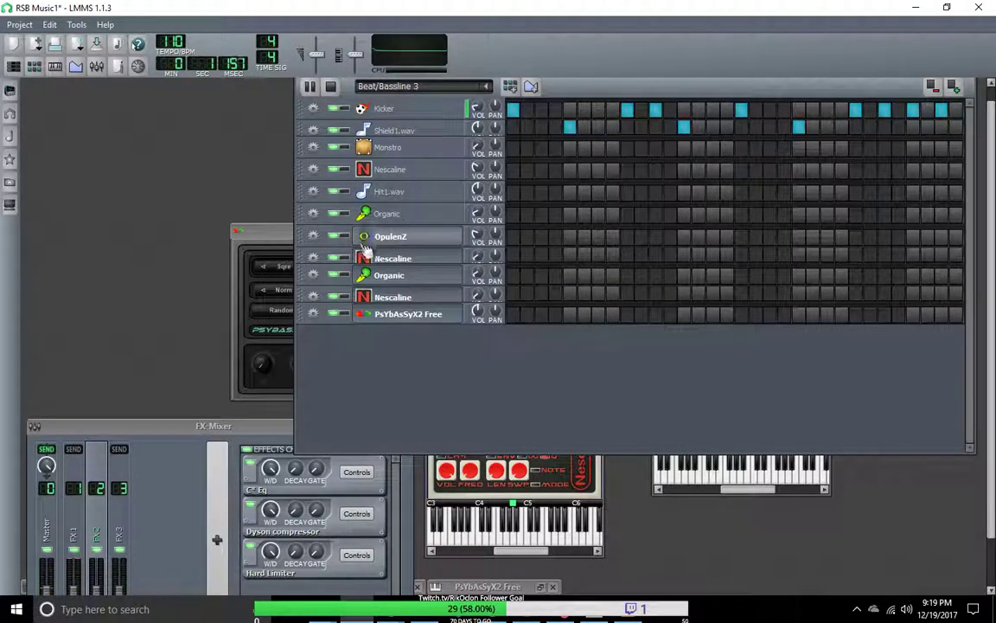
Move the 2- Launchpad MIDI input from the Nescaline track below Monstro to the Nescaline track below OpulenZ.
left_click(313, 169)
mouse_move(346, 222)
mouse_move(437, 225)
left_click(313, 258)
left_click(313, 258)
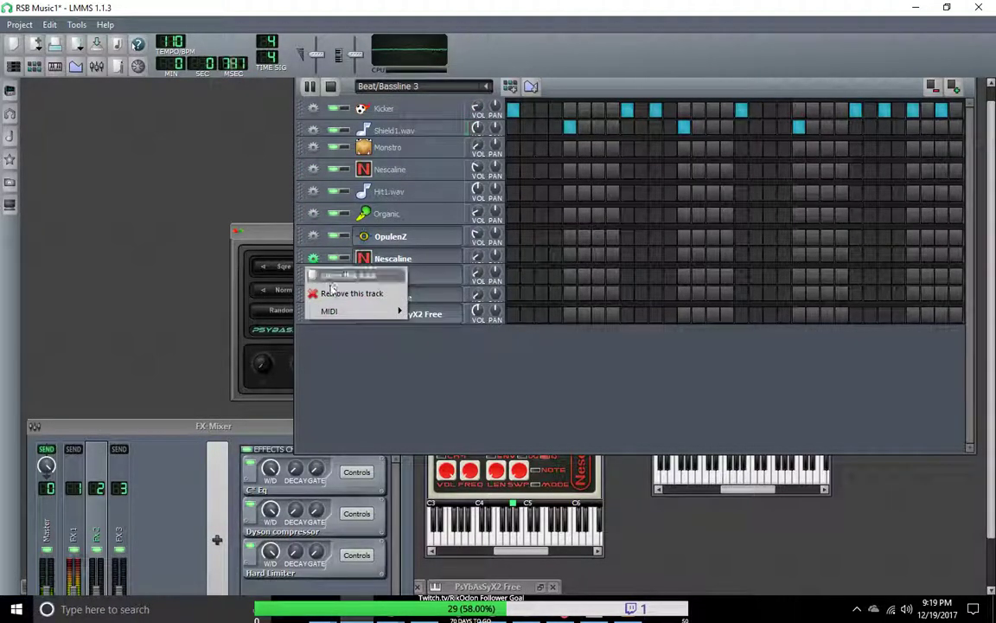
mouse_move(385, 313)
mouse_move(455, 315)
left_click(511, 315)
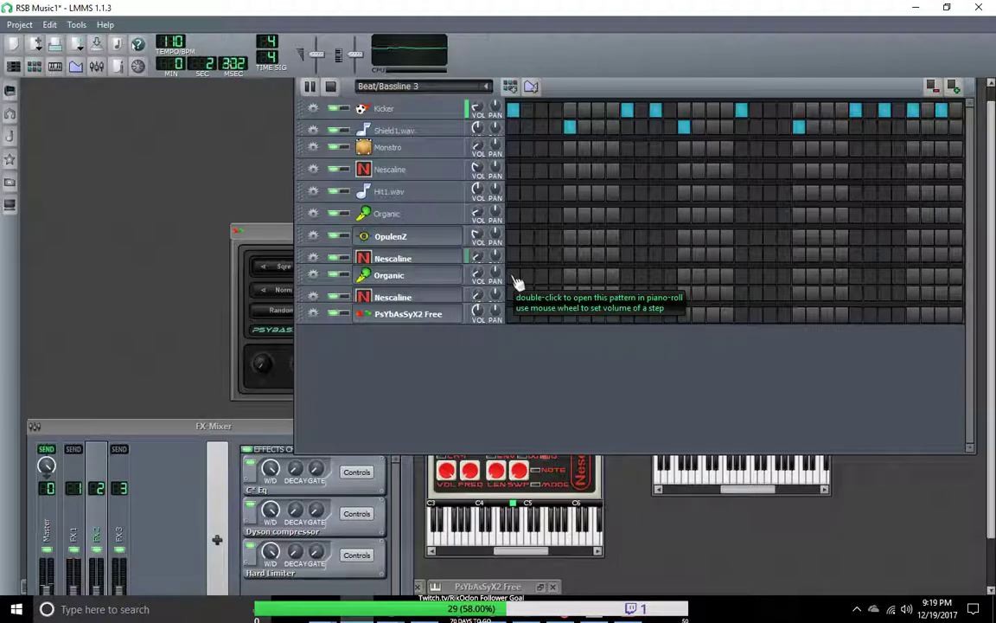
double_click(413, 259)
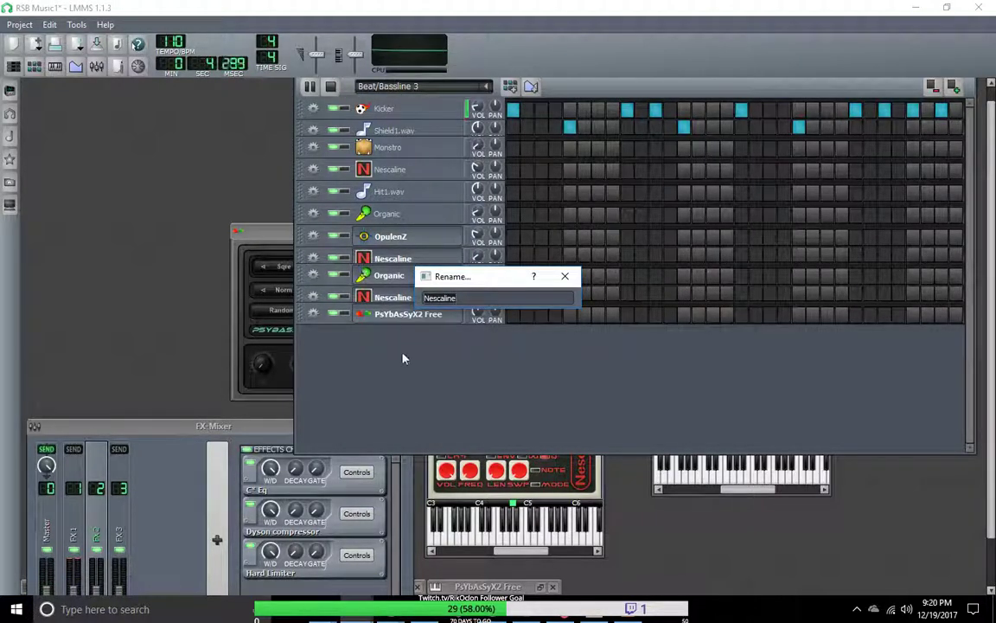
left_click(565, 276)
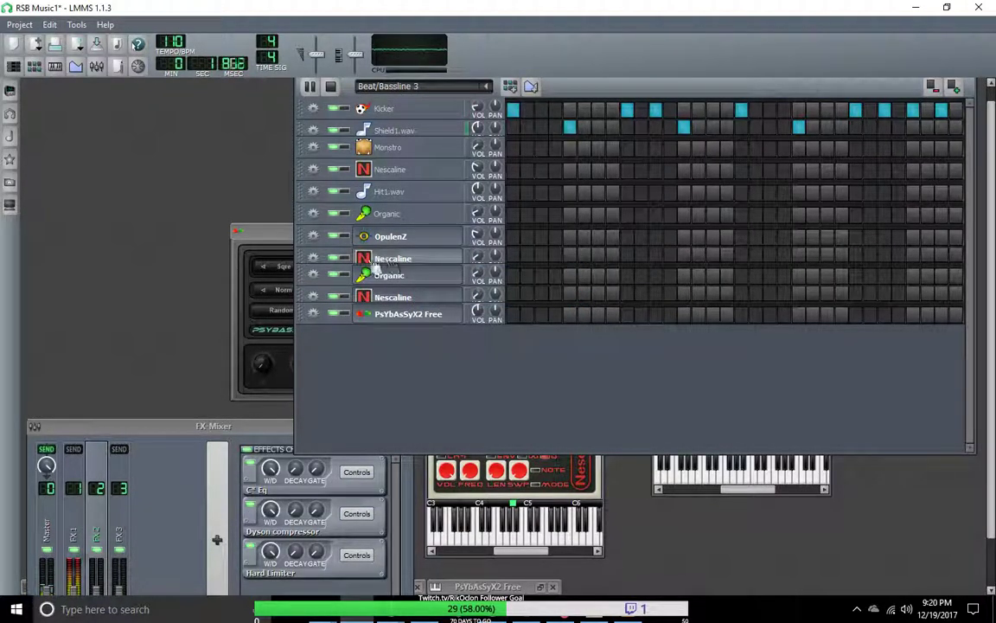
left_click(313, 260)
mouse_move(333, 313)
mouse_move(451, 315)
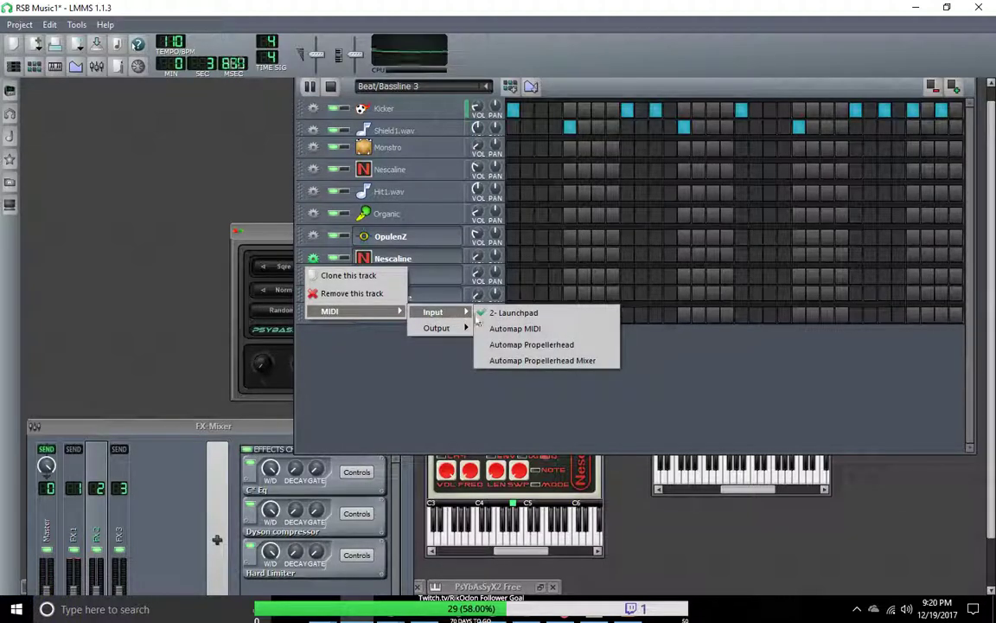
left_click(289, 345)
Clone the Nescaline track below OpulenZ and open the clone's pattern in the piano roll.
left_click(313, 260)
left_click(337, 273)
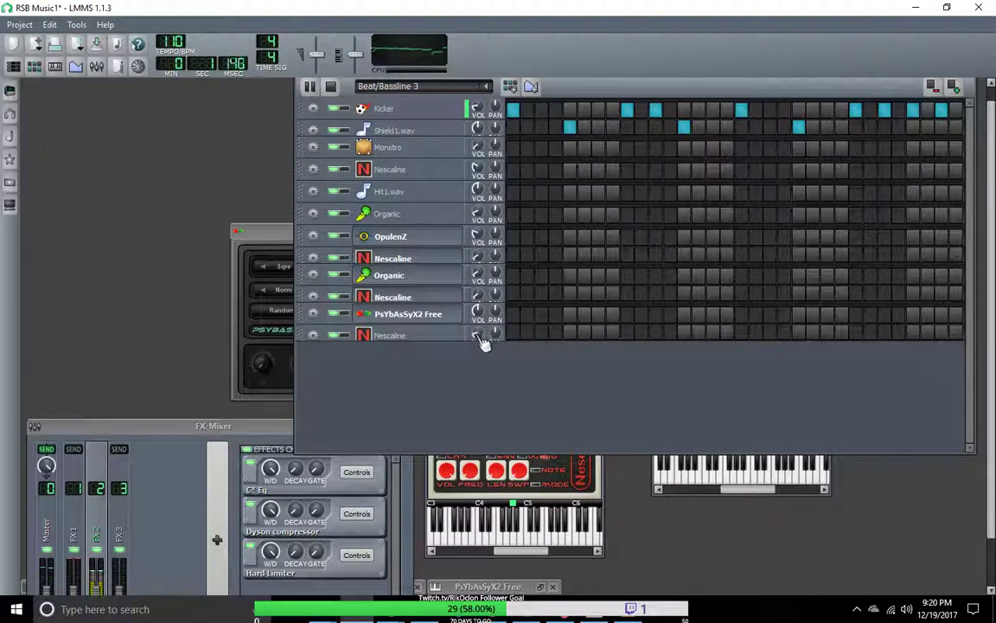
left_click_drag(483, 339, 485, 340)
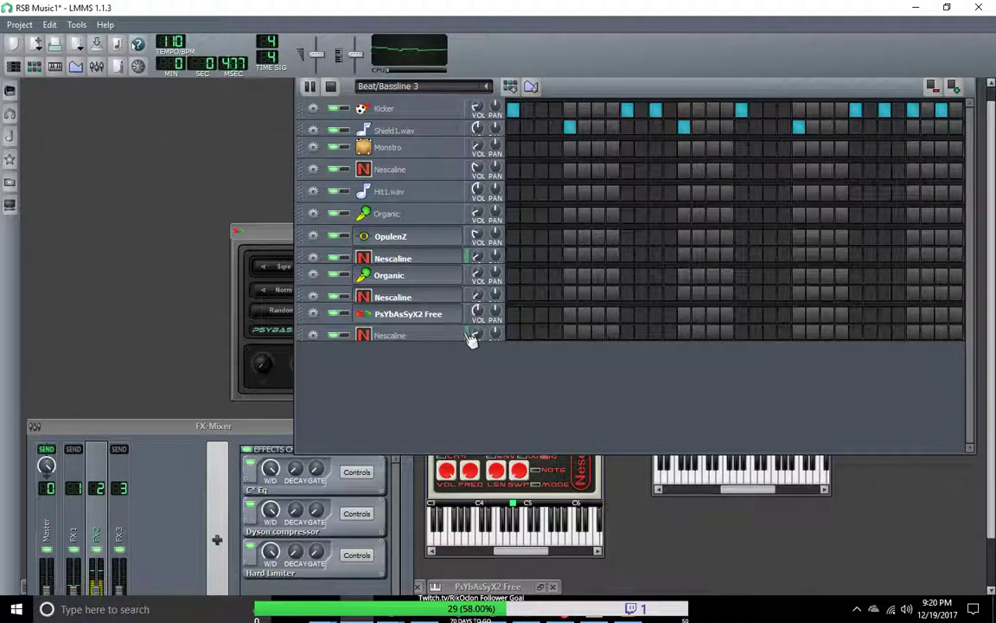
right_click(517, 335)
left_click(523, 370)
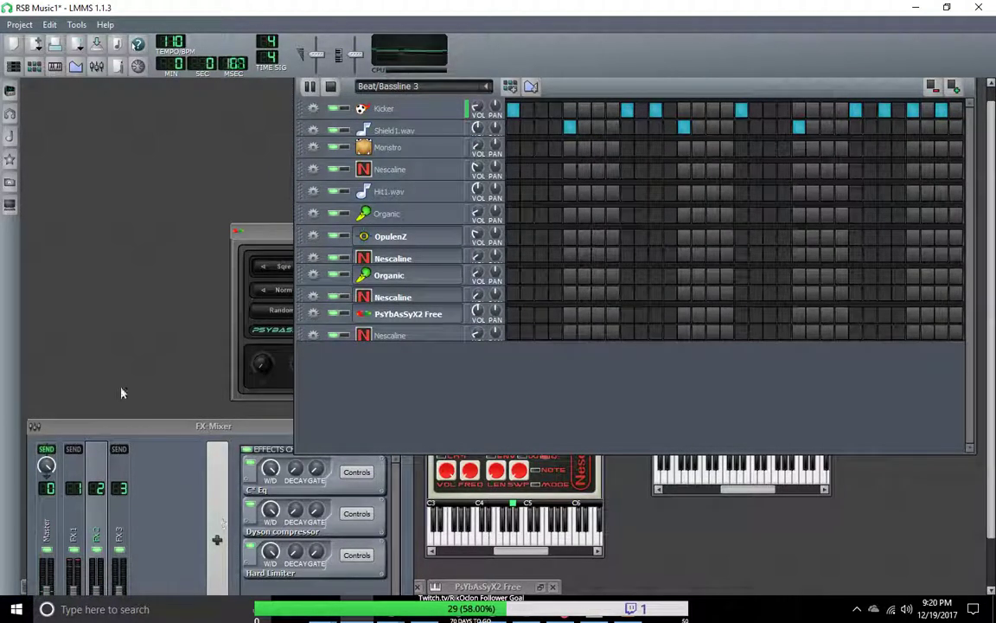
left_click_drag(167, 431, 167, 290)
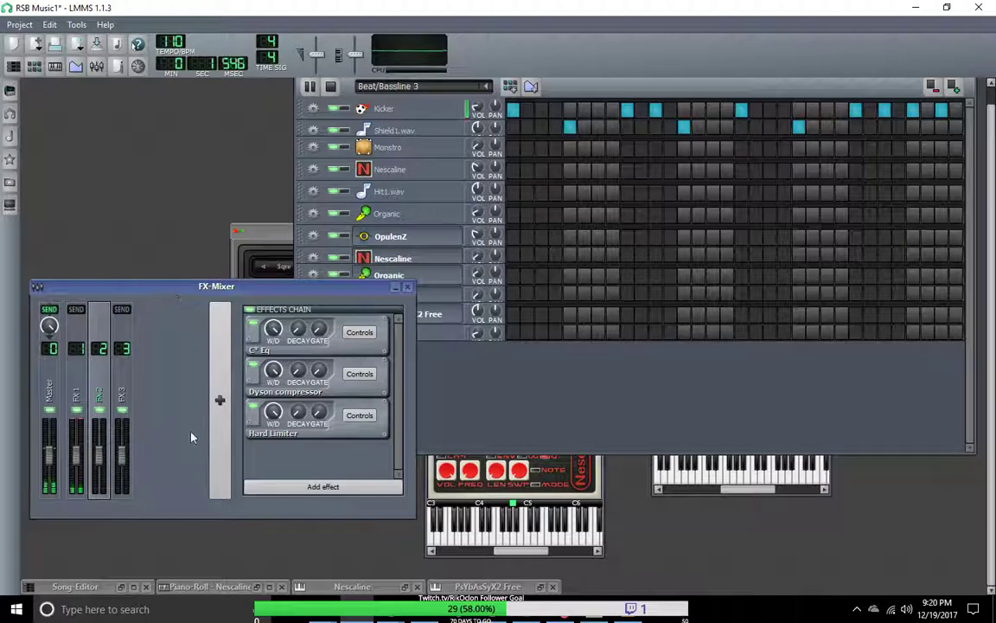
left_click(218, 586)
Stop playback and record Launchpad notes into the Nescaline pattern while Beat/Bassline 3 plays.
key("space")
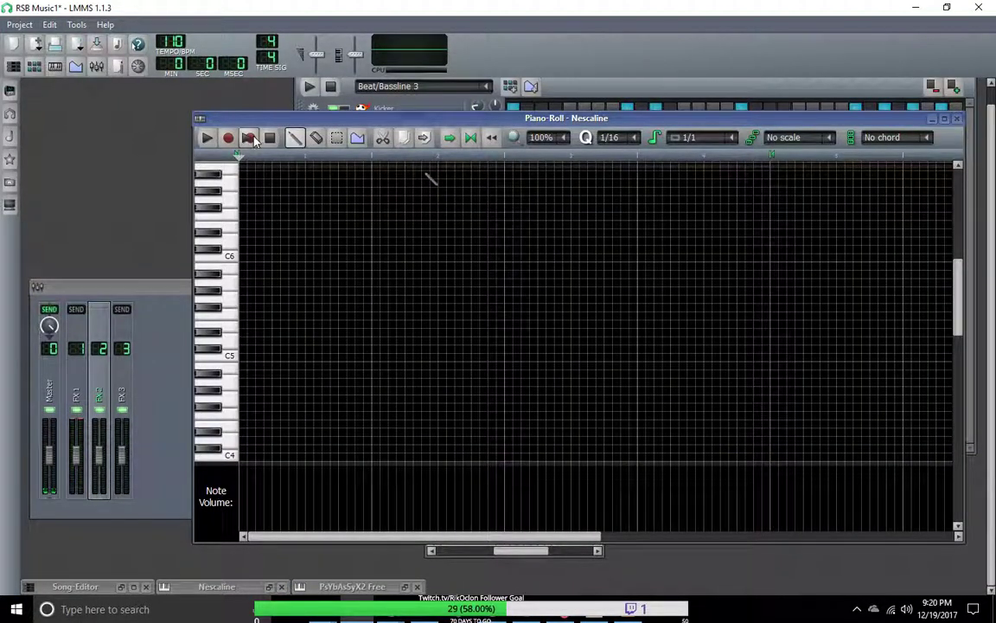
left_click(249, 140)
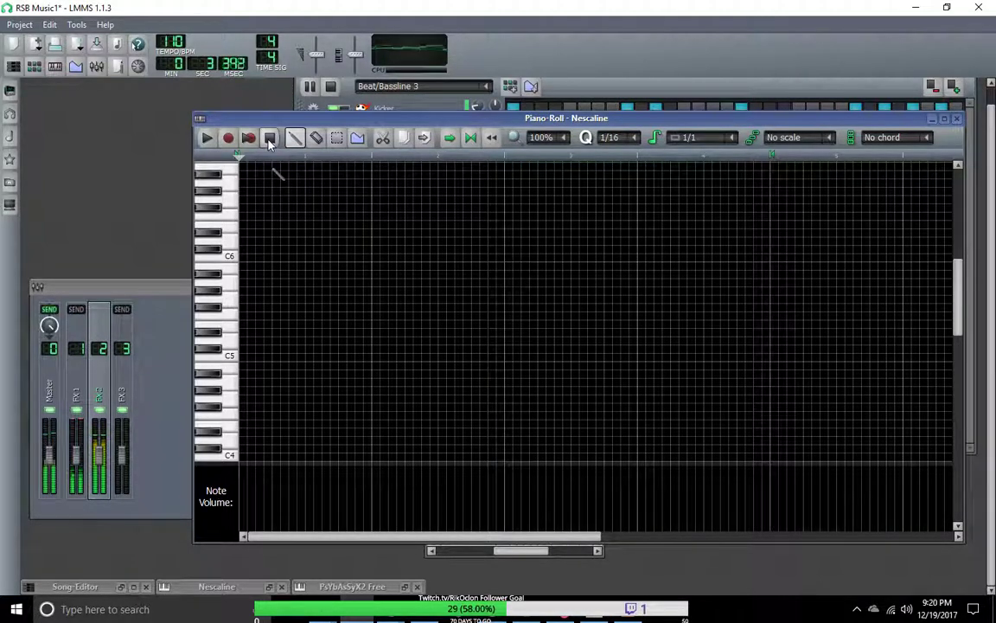
left_click(269, 140)
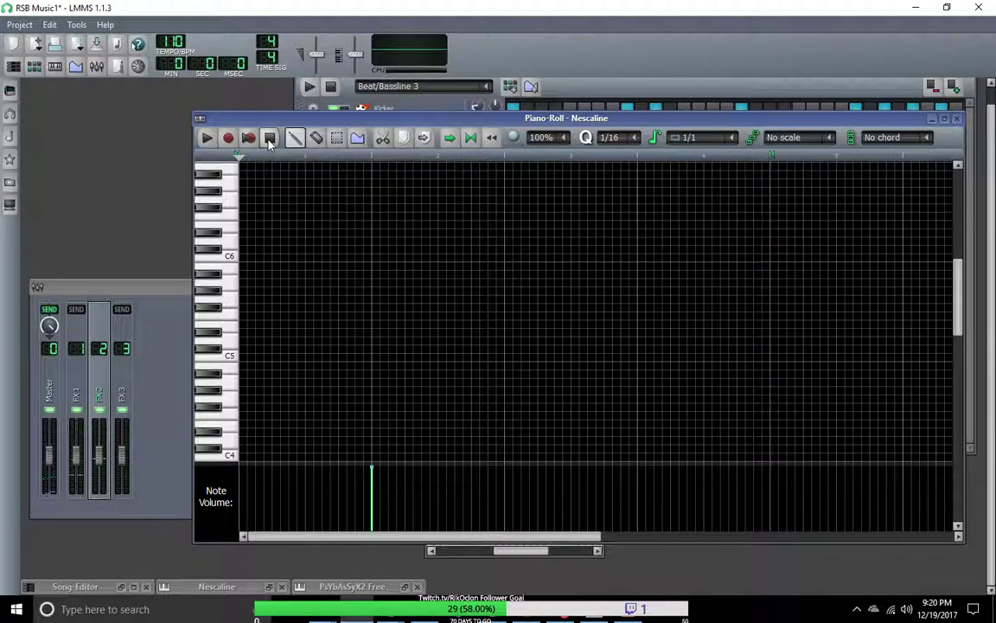
Play back the recorded Nescaline pattern twice in the piano roll to check it.
left_click(208, 138)
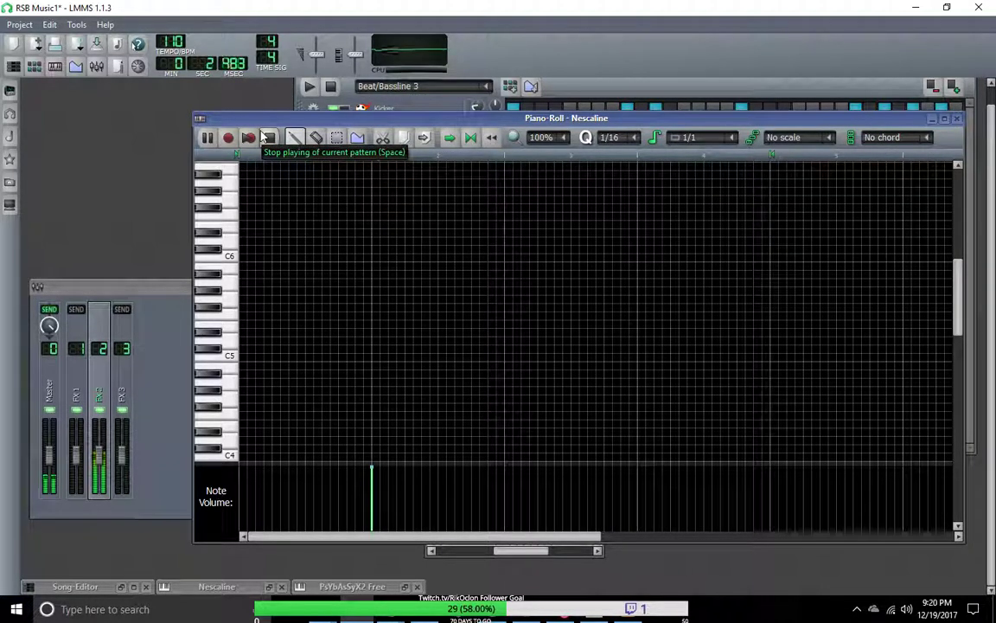
left_click(269, 139)
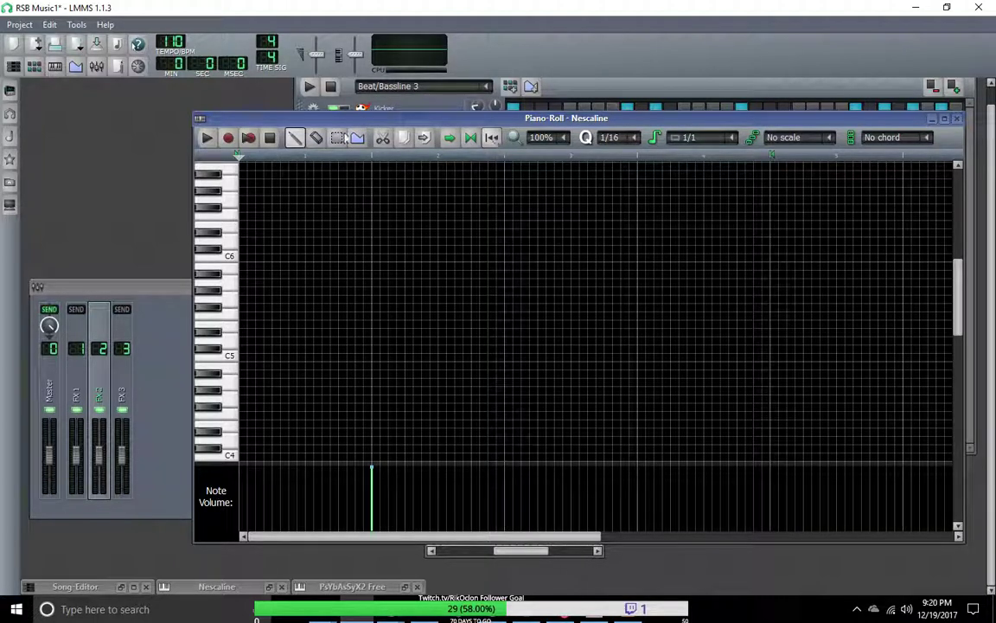
left_click(207, 138)
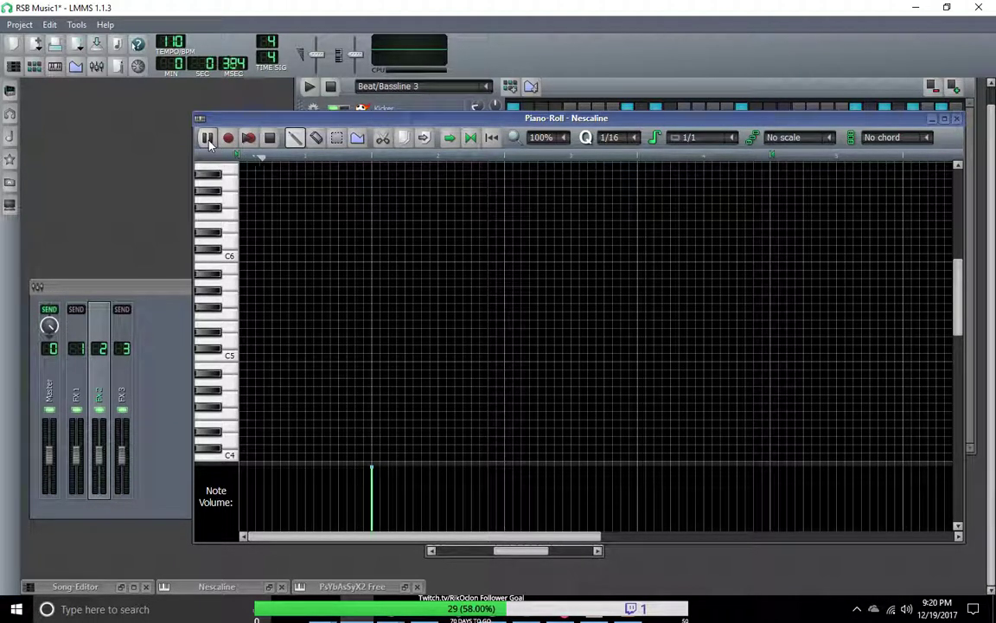
left_click(208, 141)
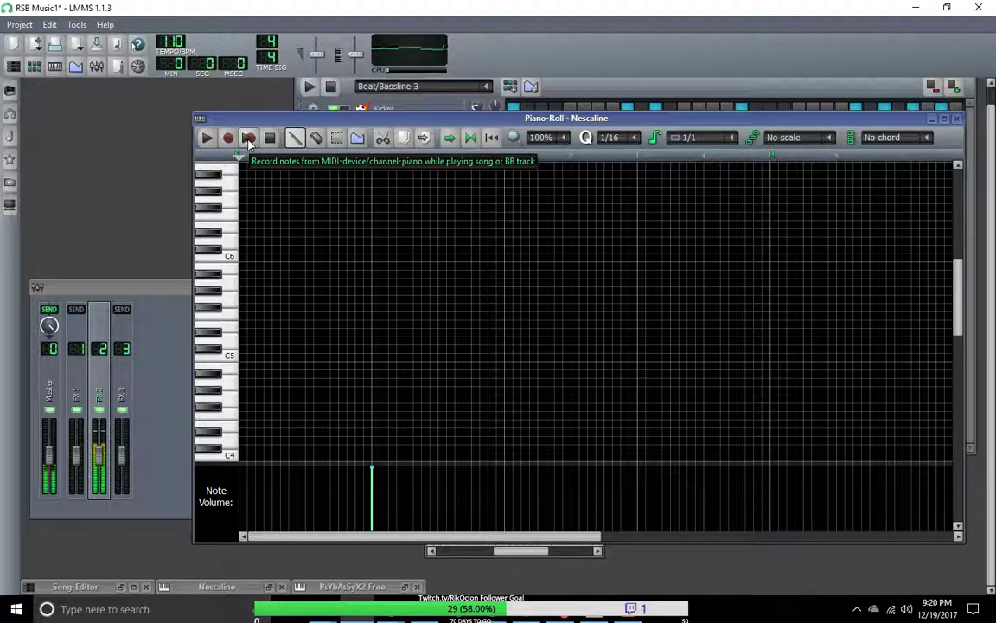
Record another Nescaline take from the Launchpad over Beat/Bassline 3 and stop it.
left_click(248, 140)
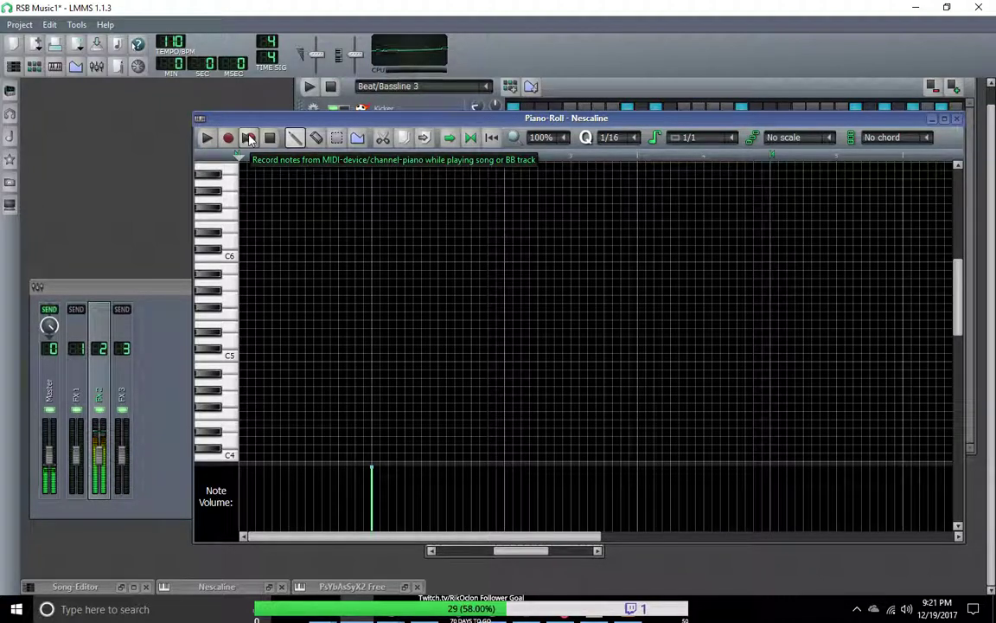
left_click(249, 139)
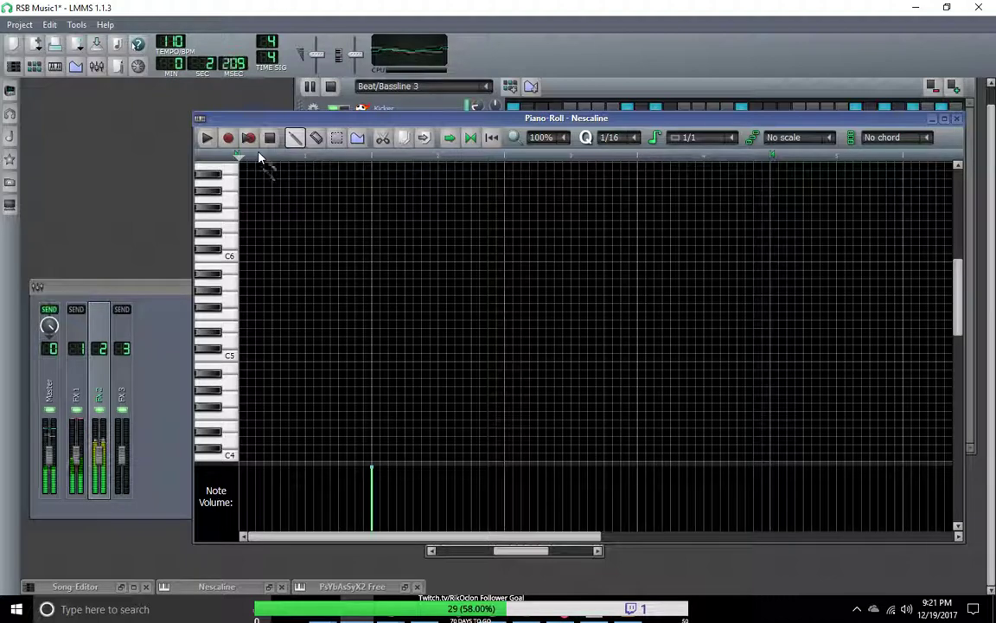
left_click(269, 139)
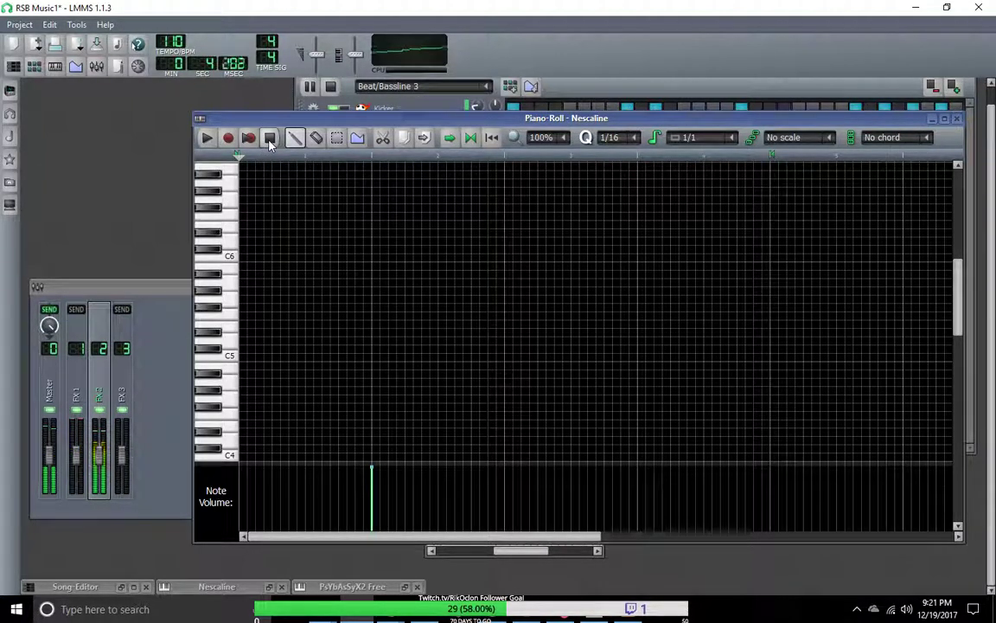
Delete the recorded C2 note and move the D2 note to the start of the Nescaline pattern.
left_click_drag(957, 288, 957, 476)
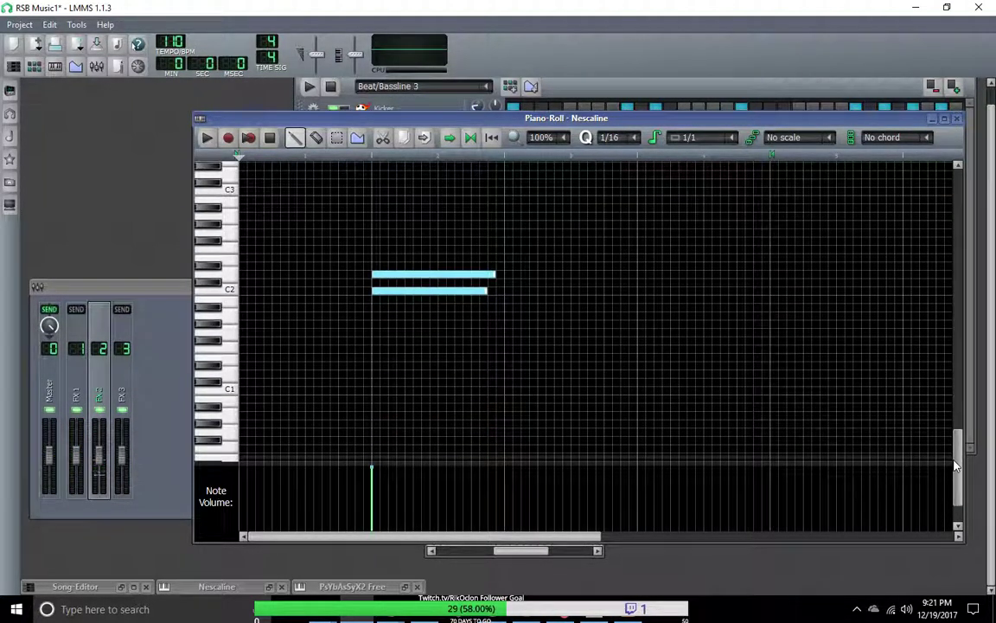
left_click(460, 292)
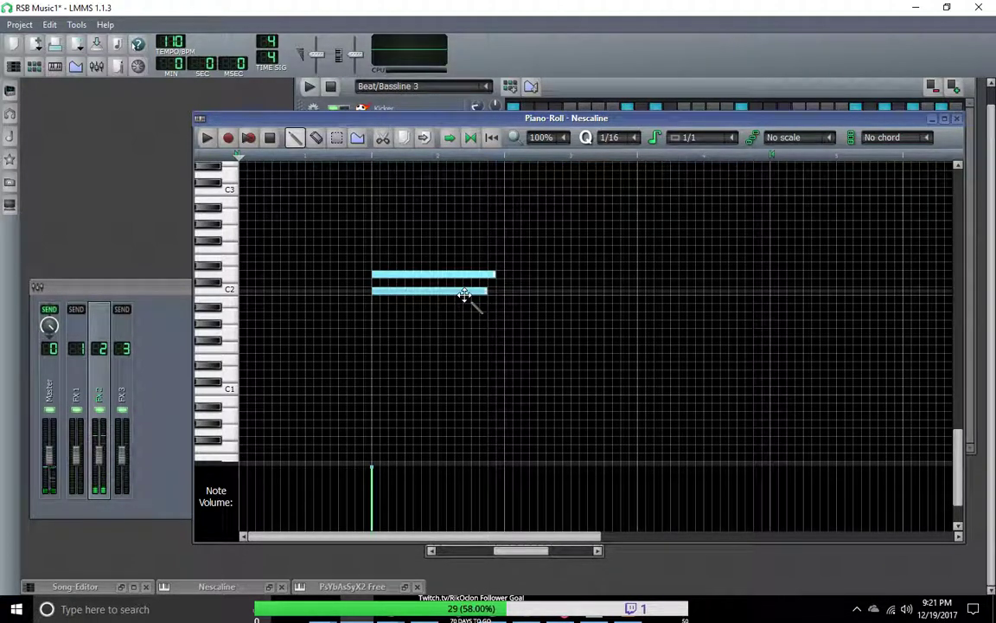
scroll(464, 296, "up", 1)
right_click(454, 324)
left_click_drag(456, 309, 319, 311)
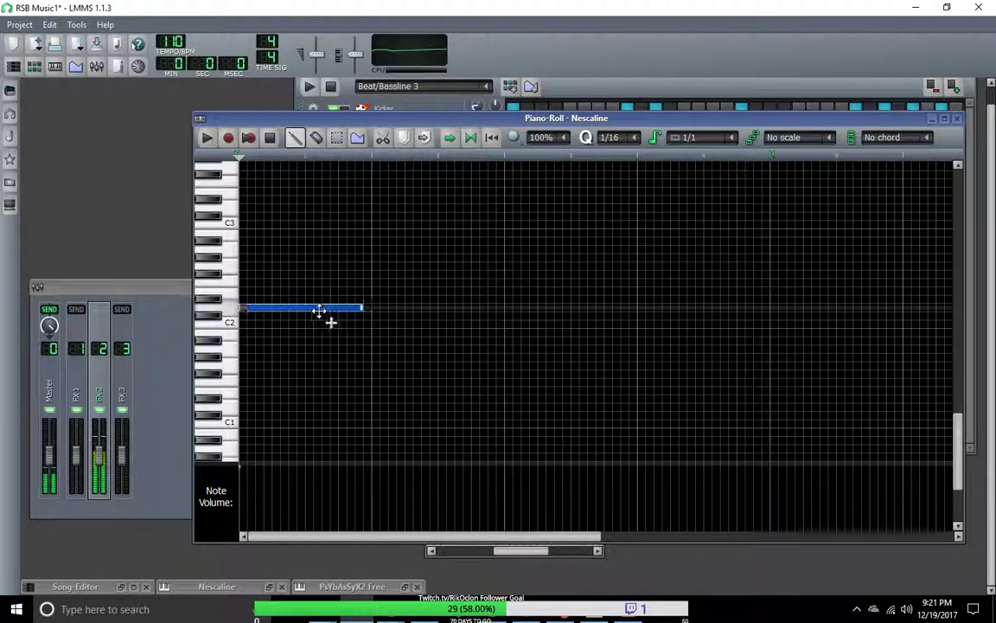
Place a one-bar C2 note at the start of the second bar, following the D2 note.
left_click(400, 325)
left_click_drag(407, 323, 379, 326)
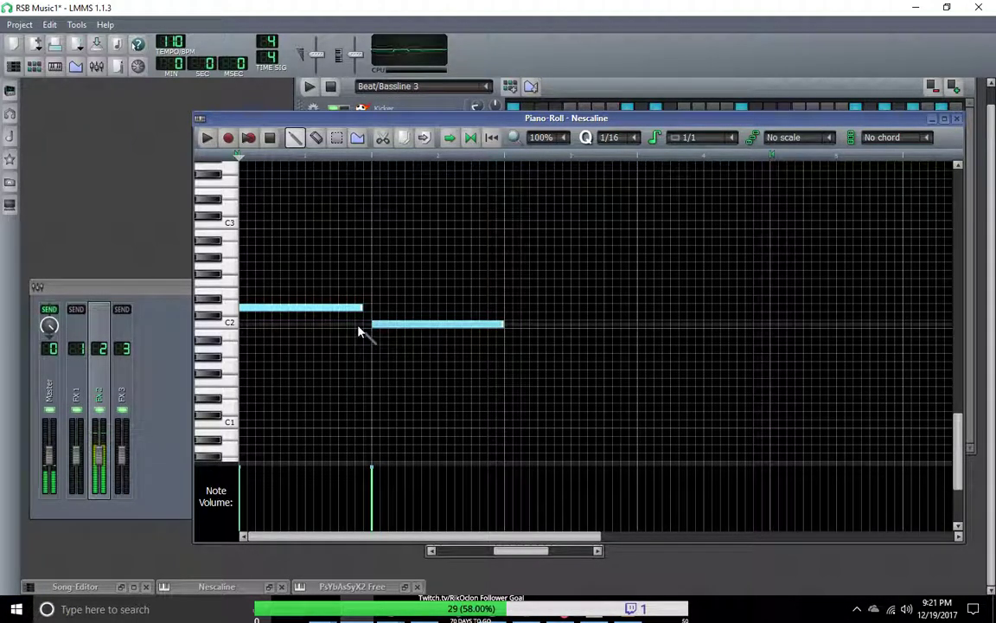
Raise the two Nescaline notes to D#2 and D2 and shorten each to about fourteen sixteenths.
left_click_drag(334, 307, 378, 307)
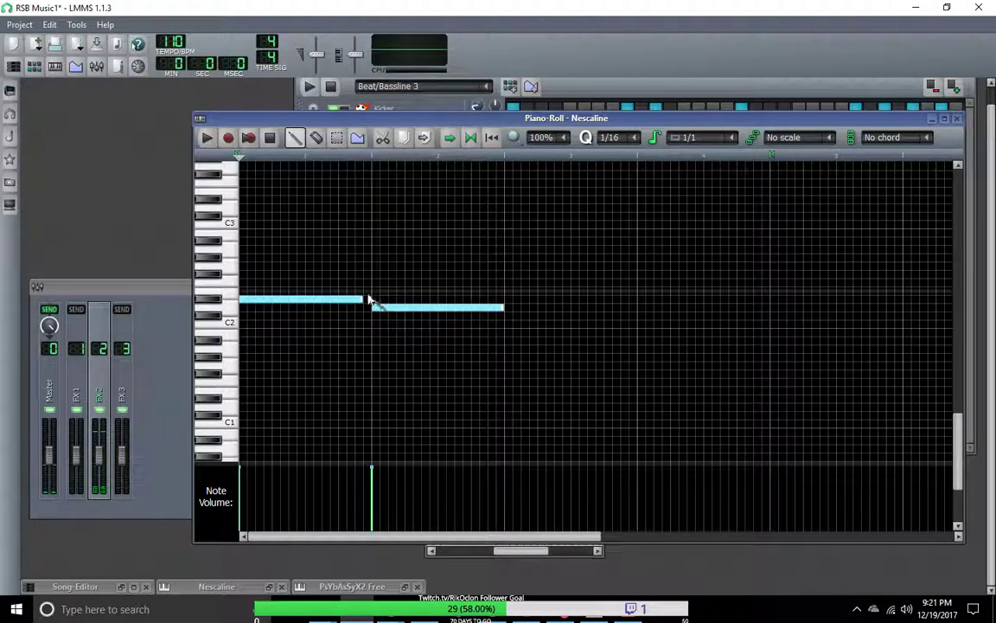
left_click_drag(503, 308, 487, 308)
left_click_drag(360, 303, 353, 303)
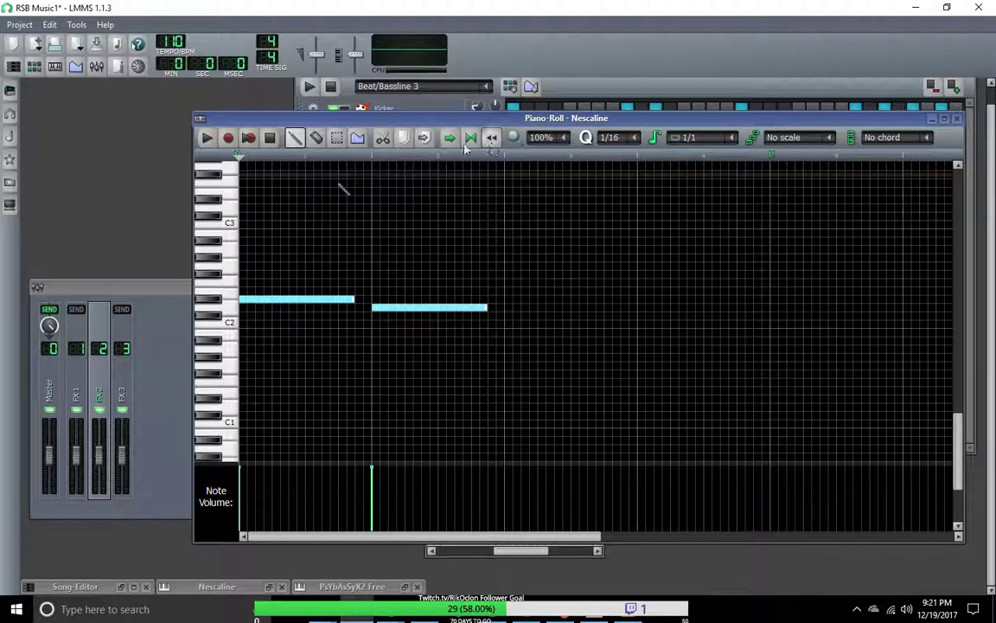
Play back the edited Nescaline pattern, play the whole Beat/Bassline 3, and close the piano roll.
left_click(208, 139)
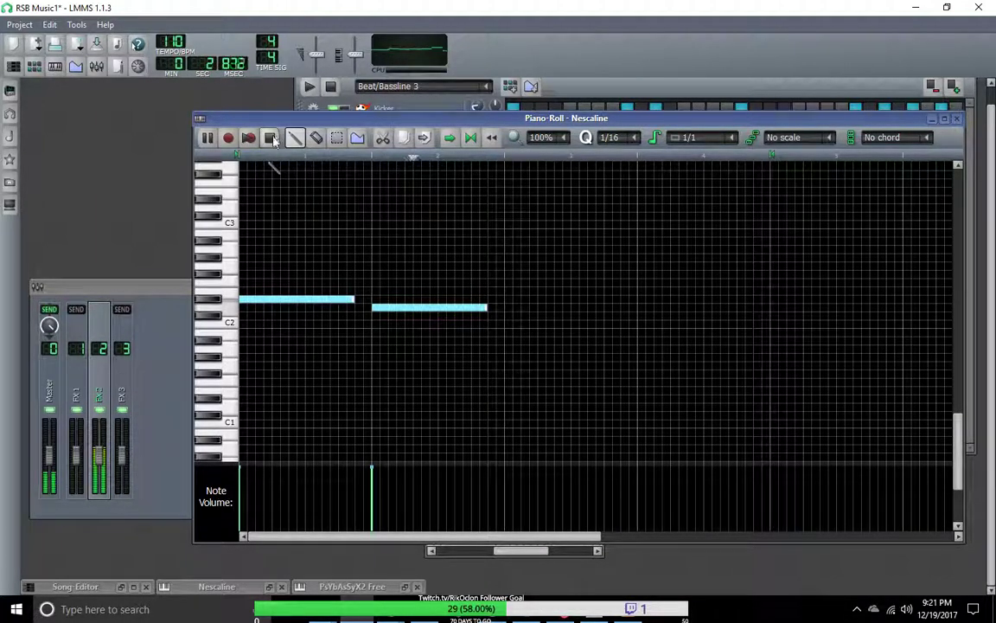
right_click(762, 158)
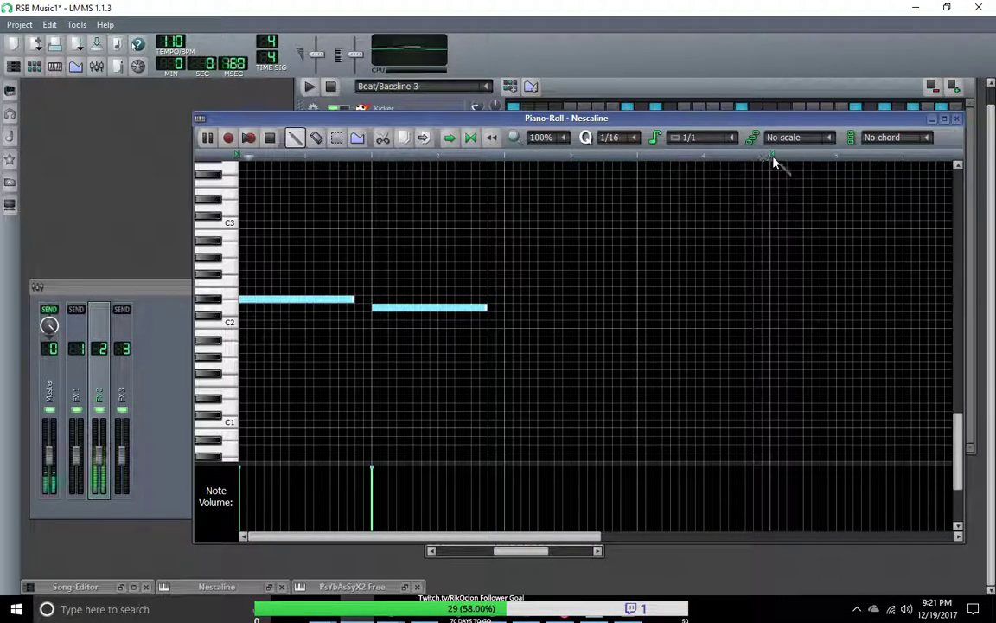
left_click(332, 92)
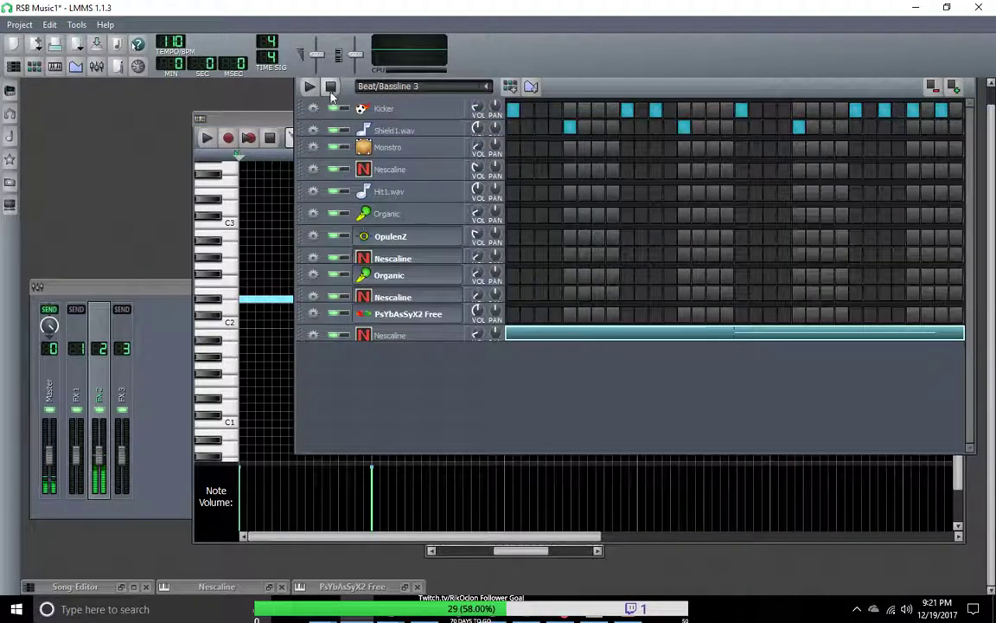
left_click(309, 87)
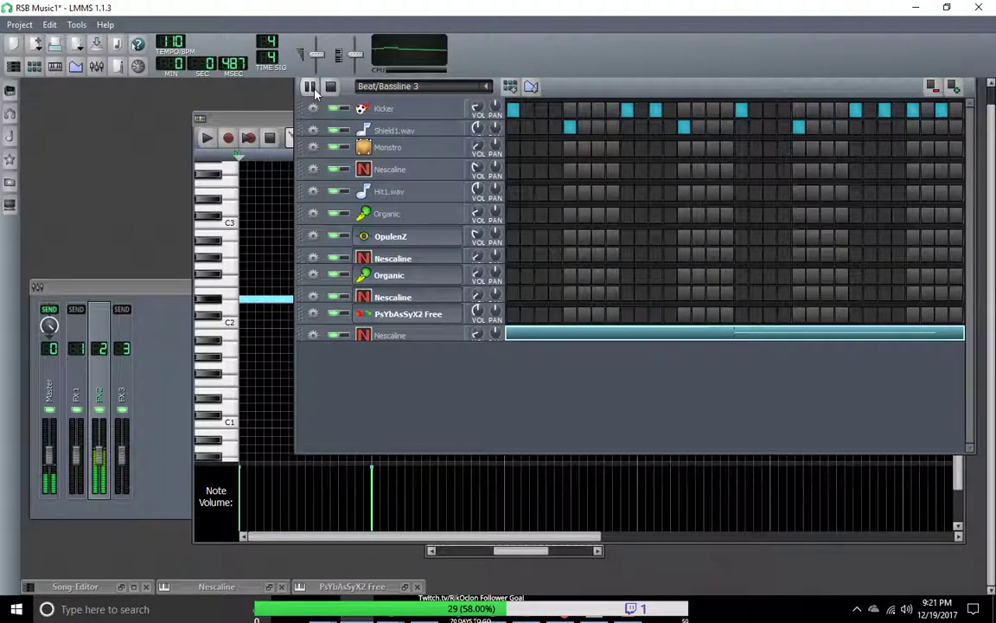
left_click(267, 122)
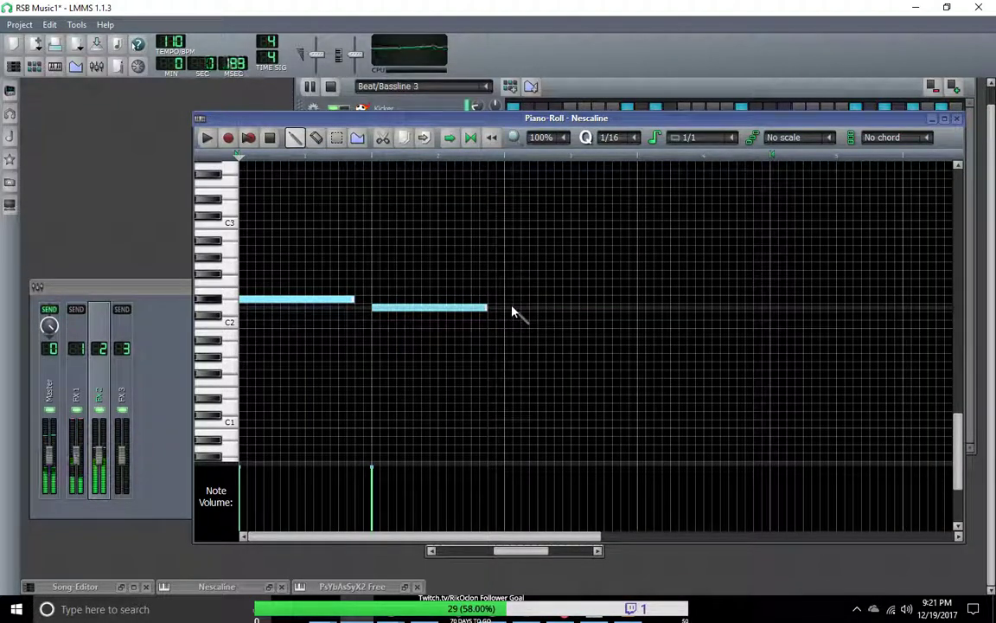
left_click(956, 119)
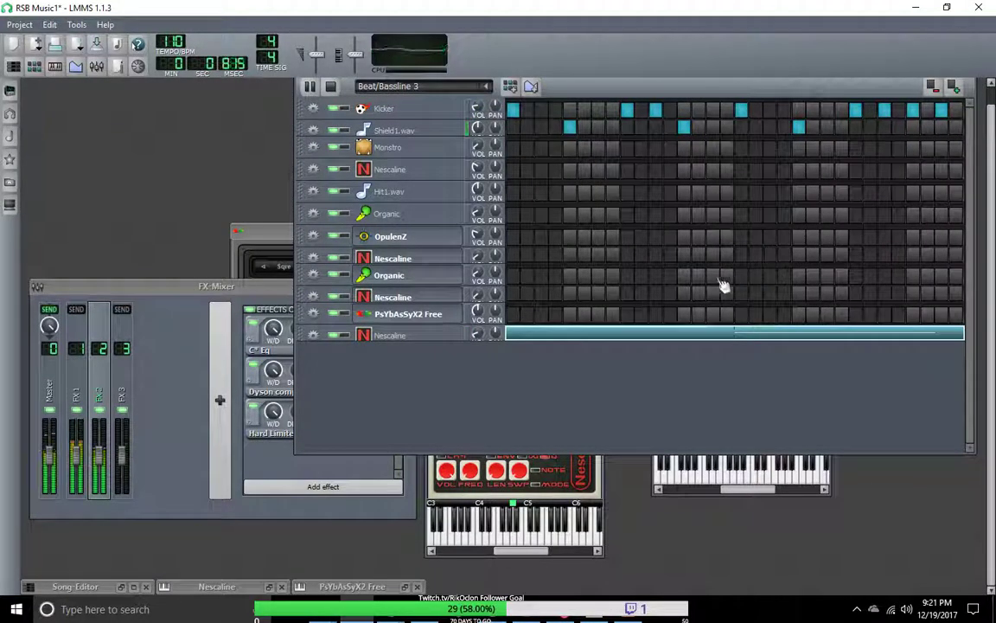
Save the RSB Music1 project.
double_click(405, 316)
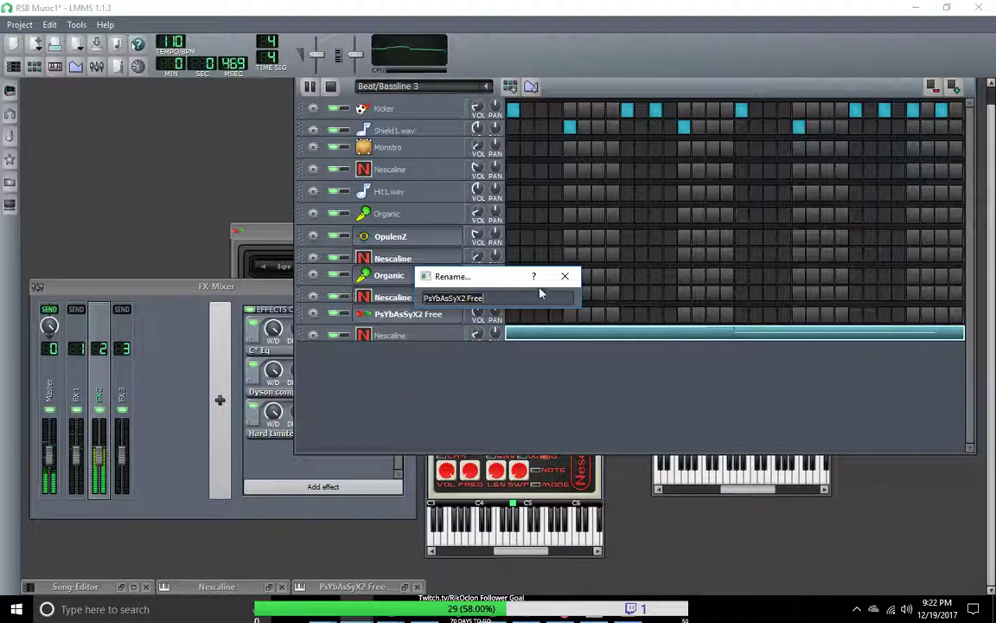
left_click(565, 276)
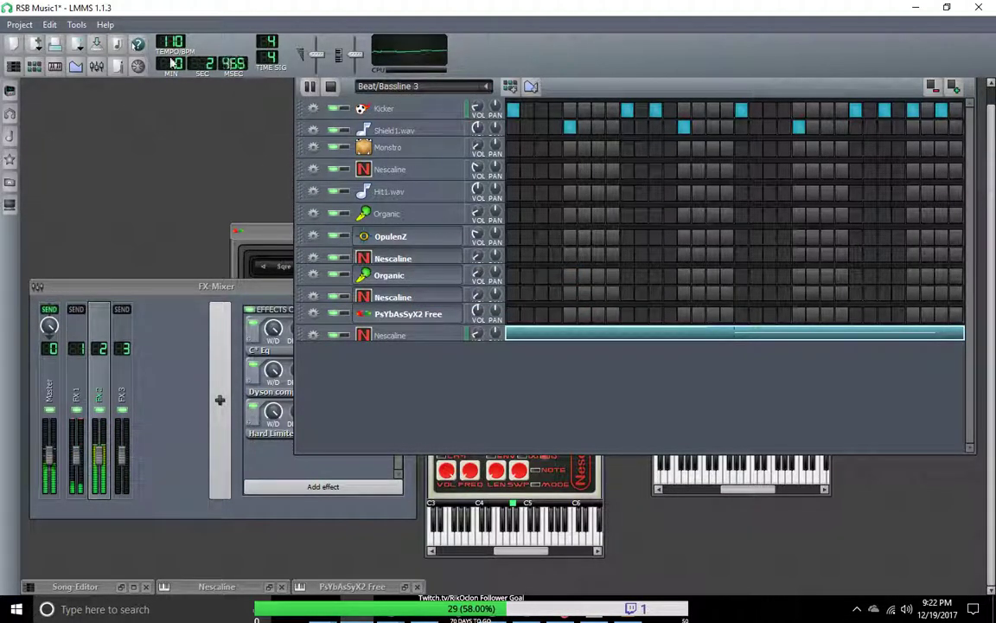
left_click(19, 25)
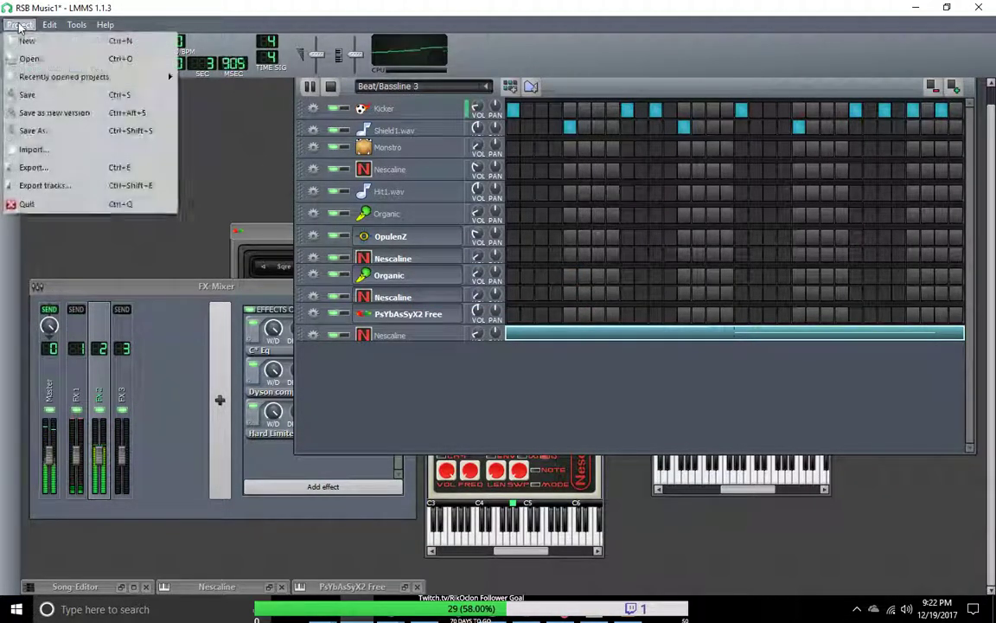
left_click(29, 95)
Clone the PsYbAsSyX2 Free track, keeping its name.
double_click(398, 314)
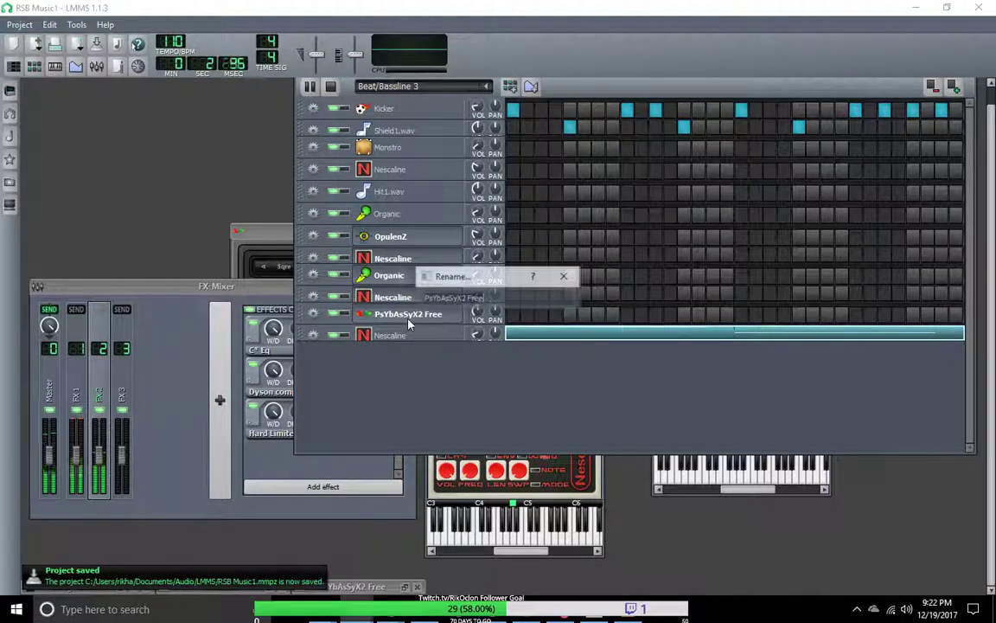
key("Return")
left_click(313, 314)
left_click(347, 331)
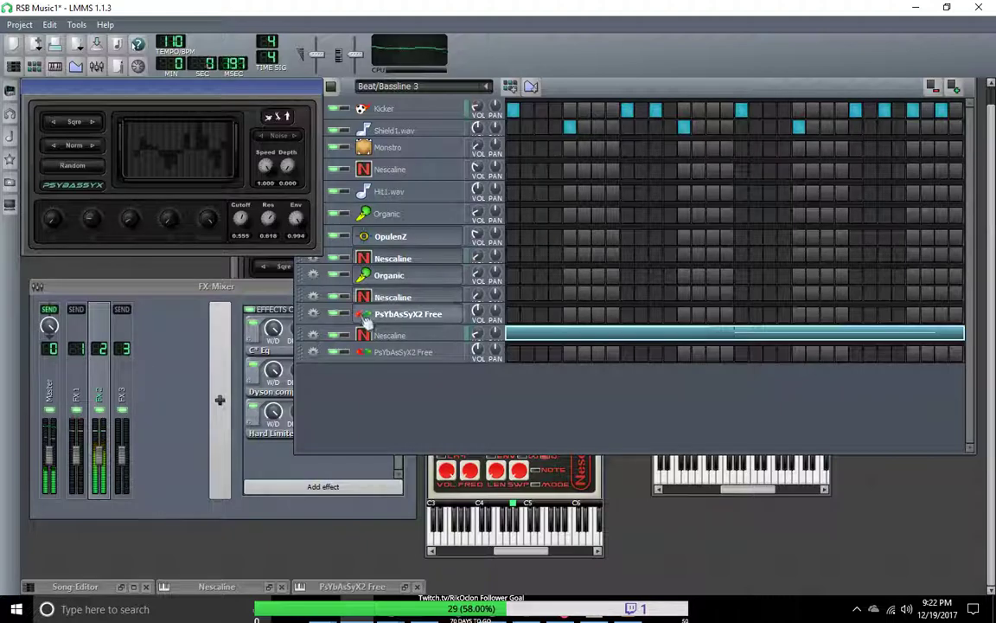
right_click(314, 266)
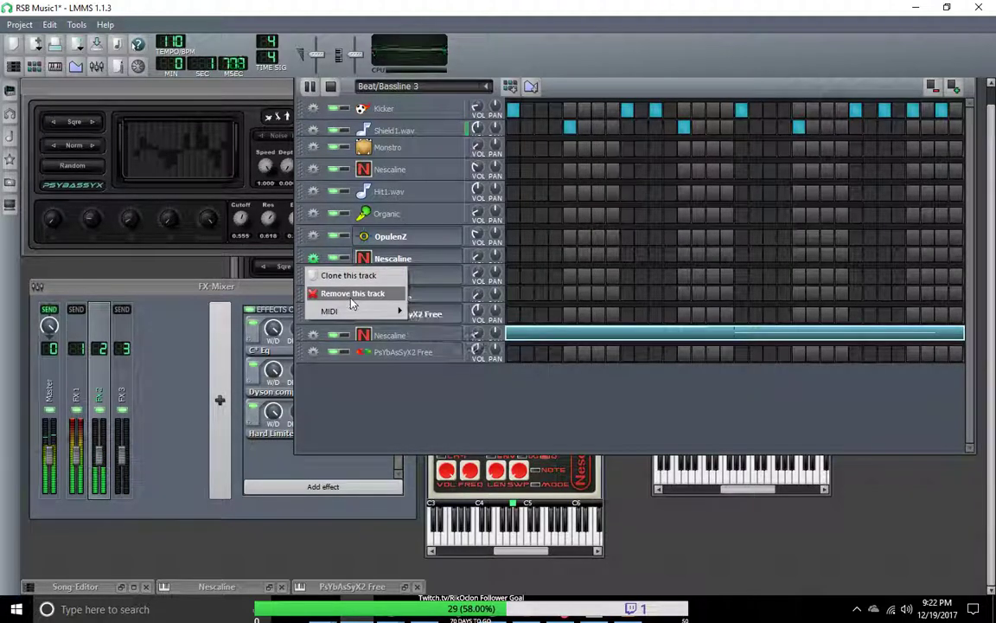
left_click(531, 322)
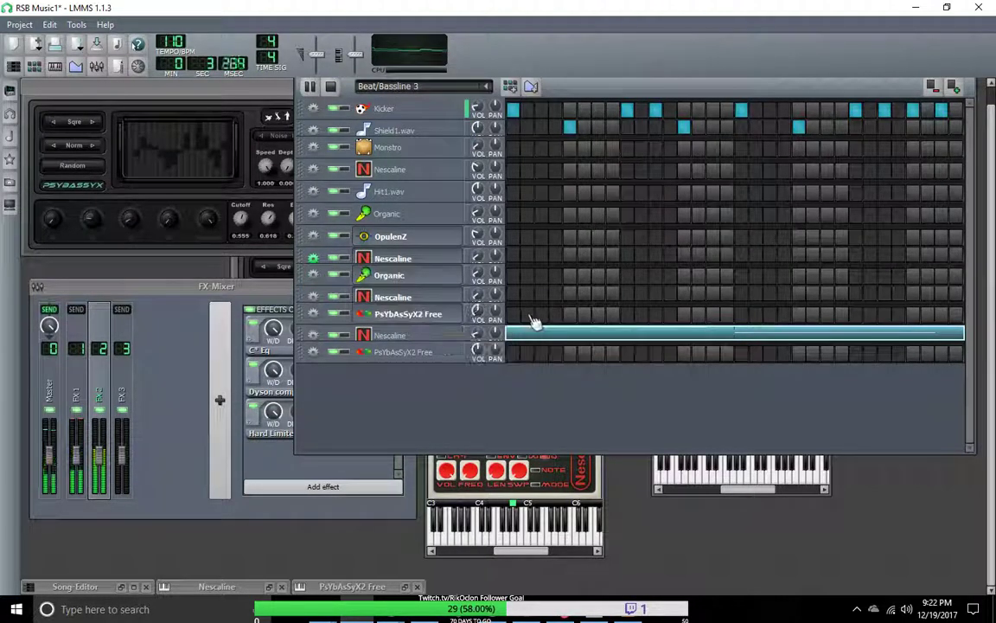
right_click(327, 340)
left_click(338, 381)
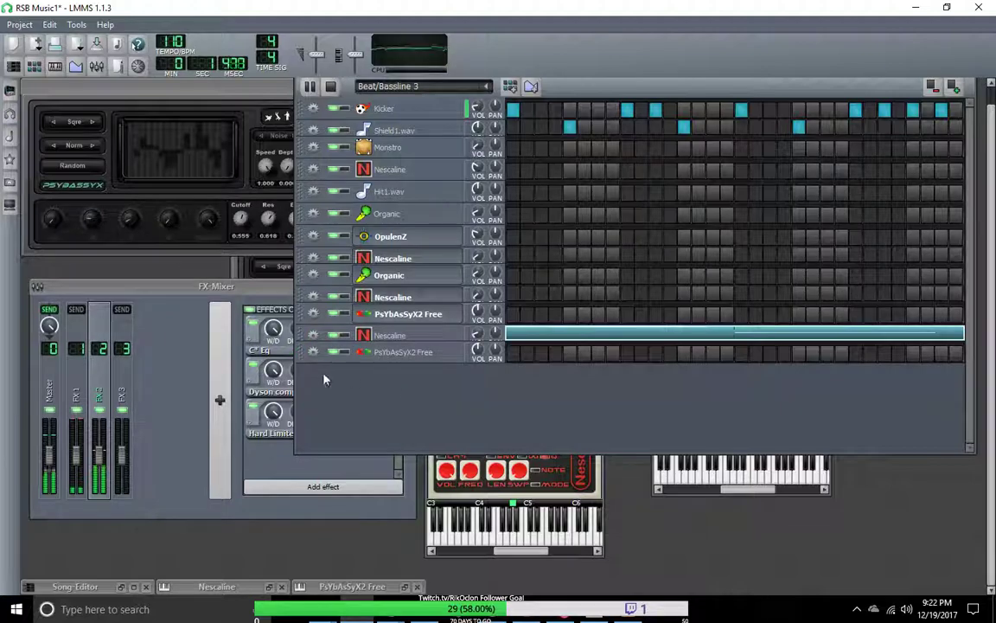
right_click(314, 351)
left_click(532, 413)
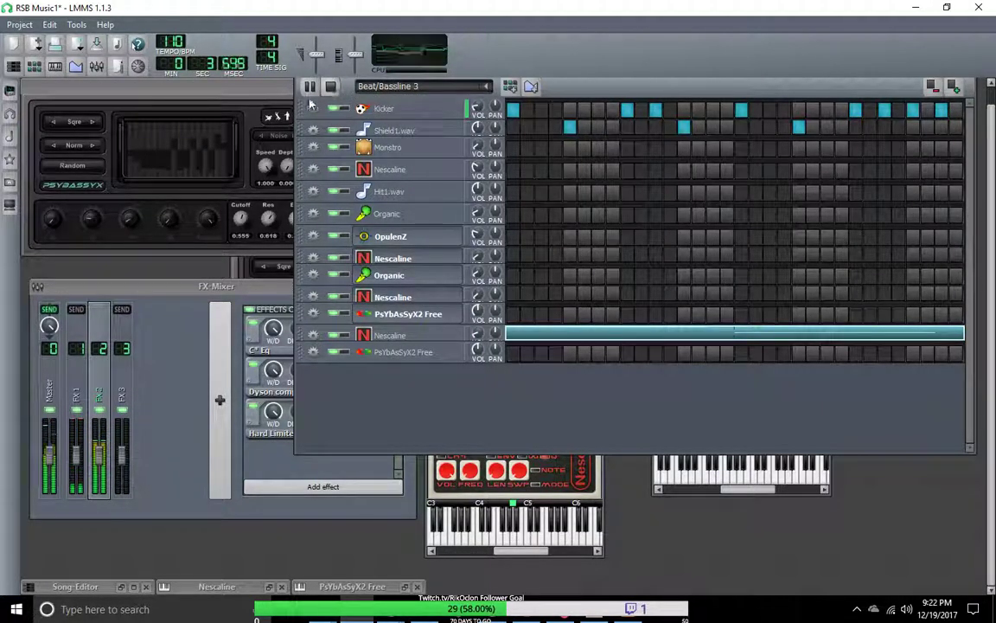
Audition other waveforms and the Half setting on the PsyBassyx synth, and return it to Sqre and Norm.
left_click_drag(260, 100, 259, 119)
left_click(93, 143)
left_click(92, 144)
left_click(92, 143)
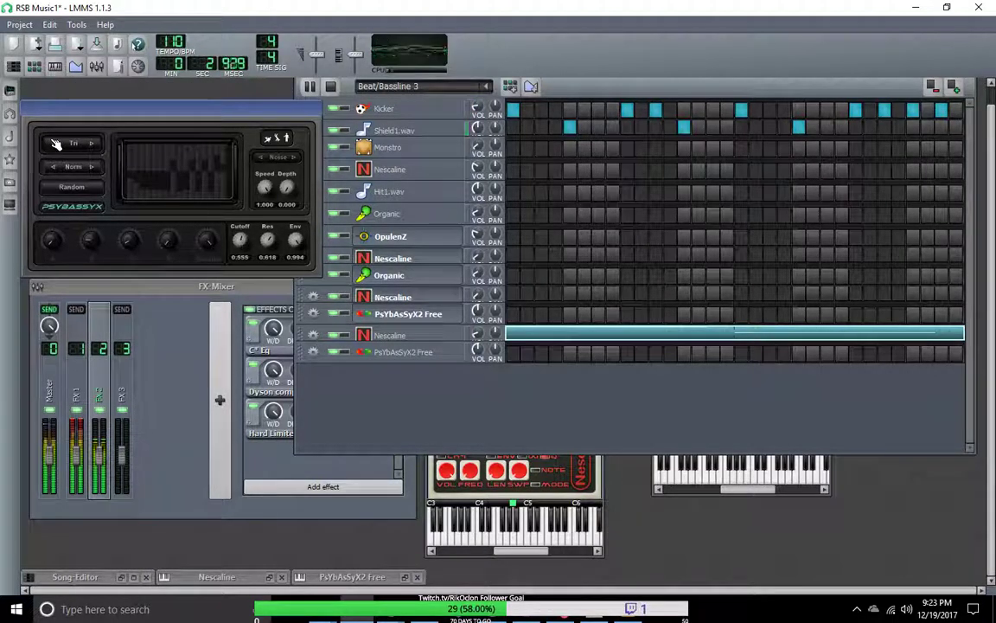
left_click(100, 147)
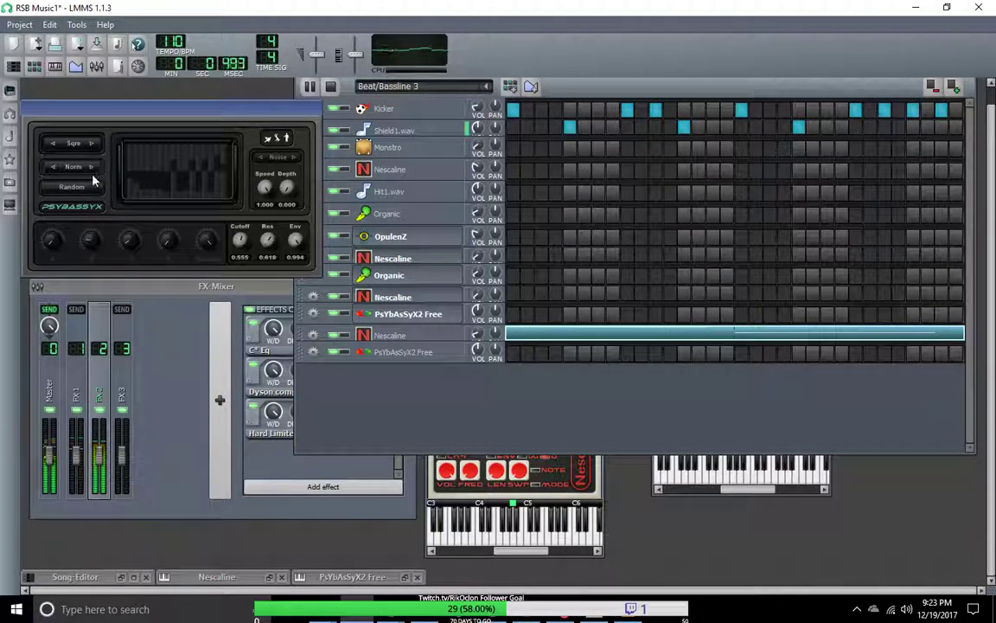
left_click(90, 166)
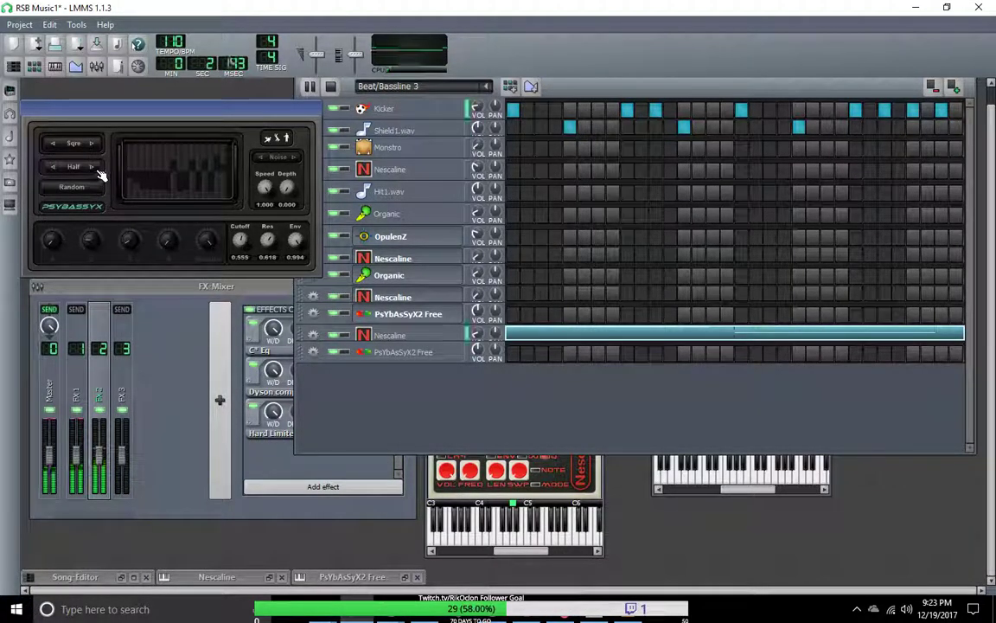
left_click(91, 166)
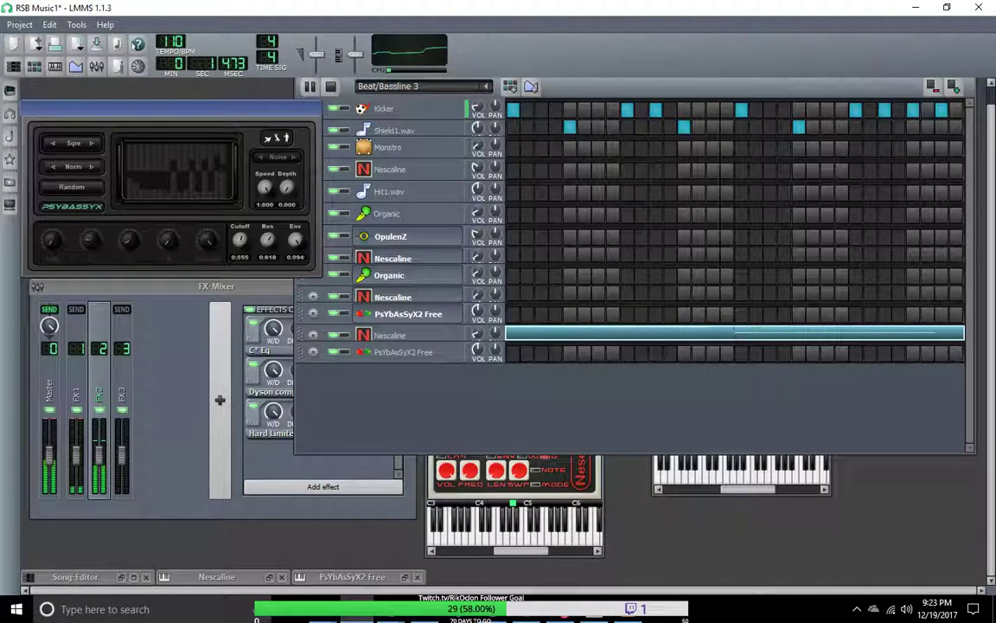
Set the PsyBassyx cutoff to 0.415, resonance to 0.793, envelope to 0.451, speed to 0.000 and depth to 0.004, keeping the Norm setting.
mouse_move(239, 238)
left_mouse_down()
mouse_move(240, 212)
mouse_move(267, 227)
mouse_move(242, 250)
left_mouse_up()
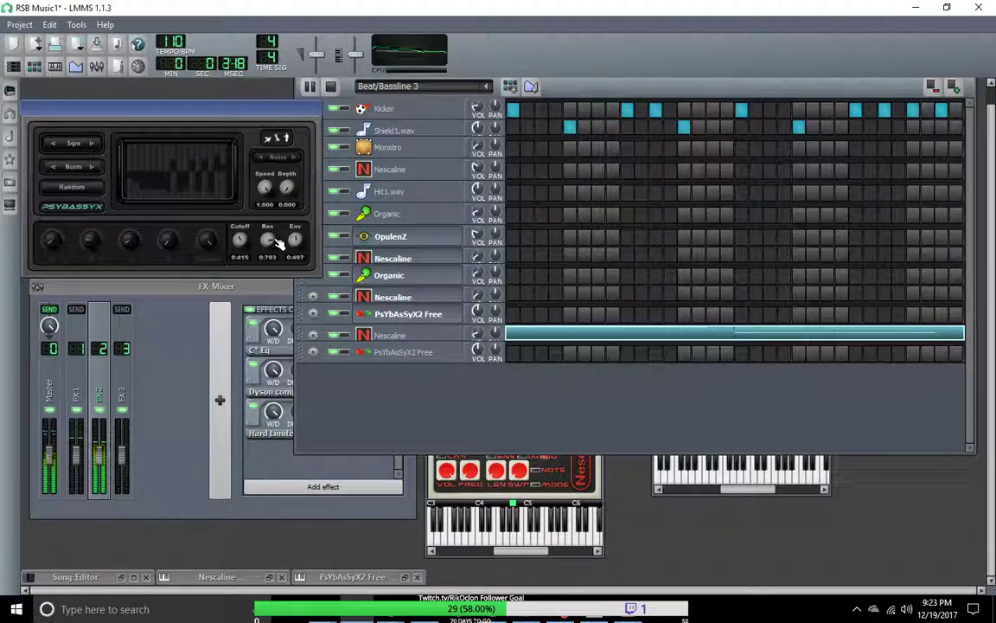
left_click_drag(295, 239, 295, 247)
mouse_move(287, 186)
left_mouse_down()
mouse_move(286, 174)
mouse_move(288, 196)
mouse_move(269, 208)
mouse_move(264, 184)
mouse_move(285, 198)
mouse_move(285, 184)
left_mouse_up()
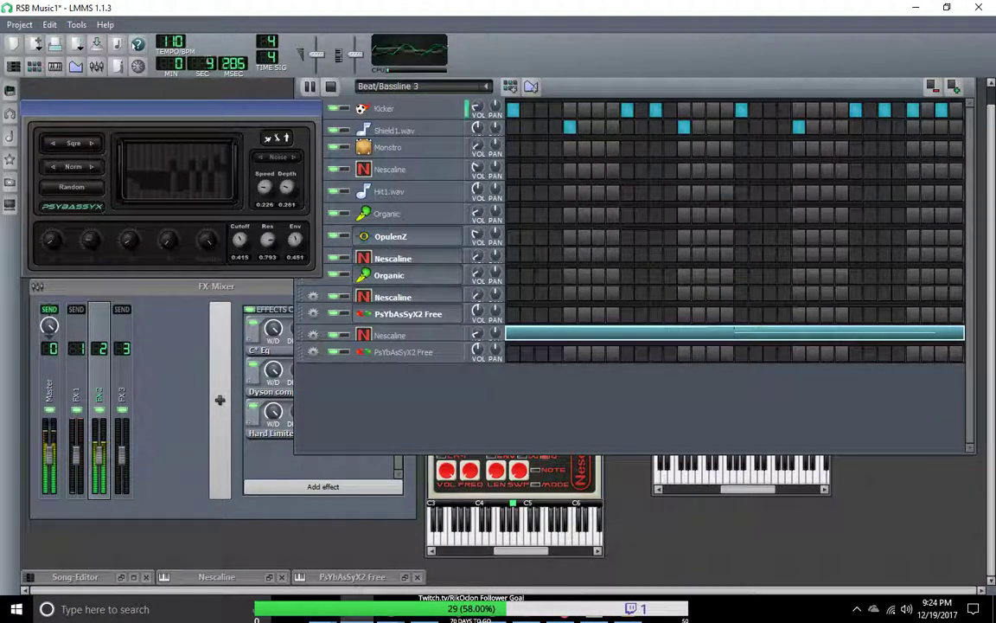
left_click_drag(289, 190, 265, 199)
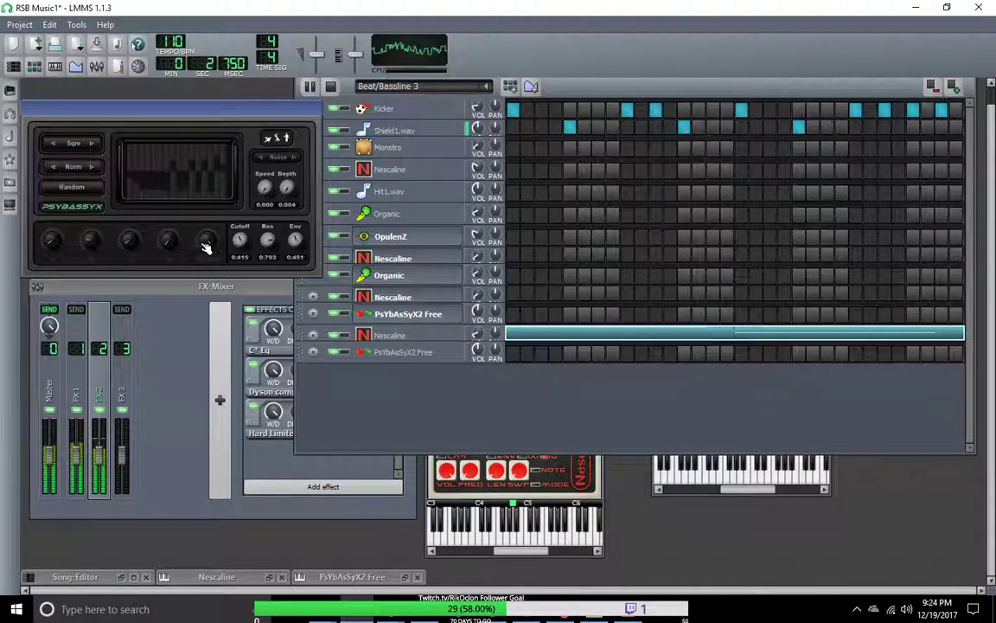
left_click(90, 166)
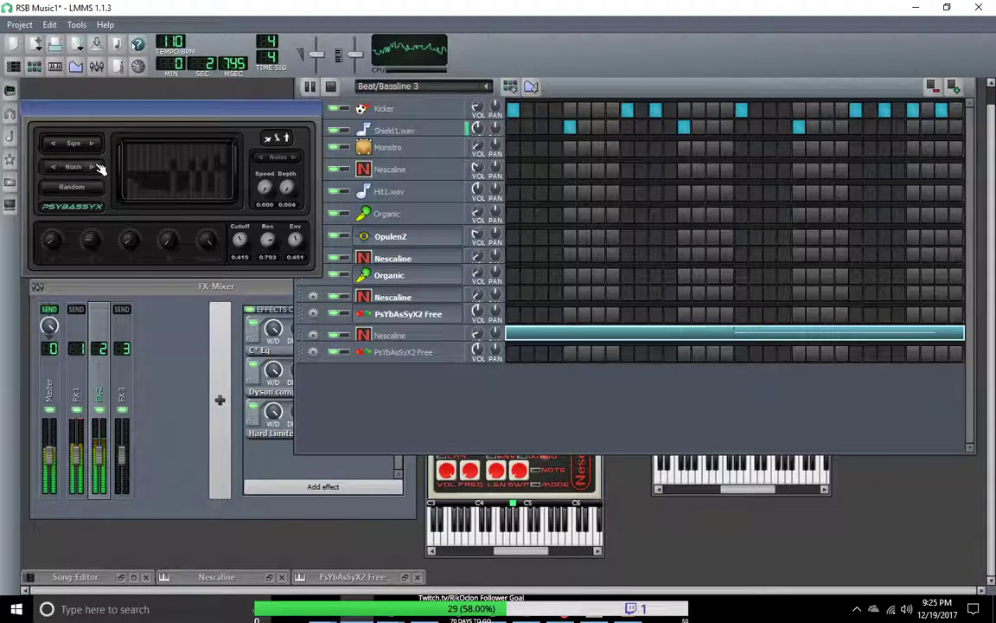
left_click(54, 167)
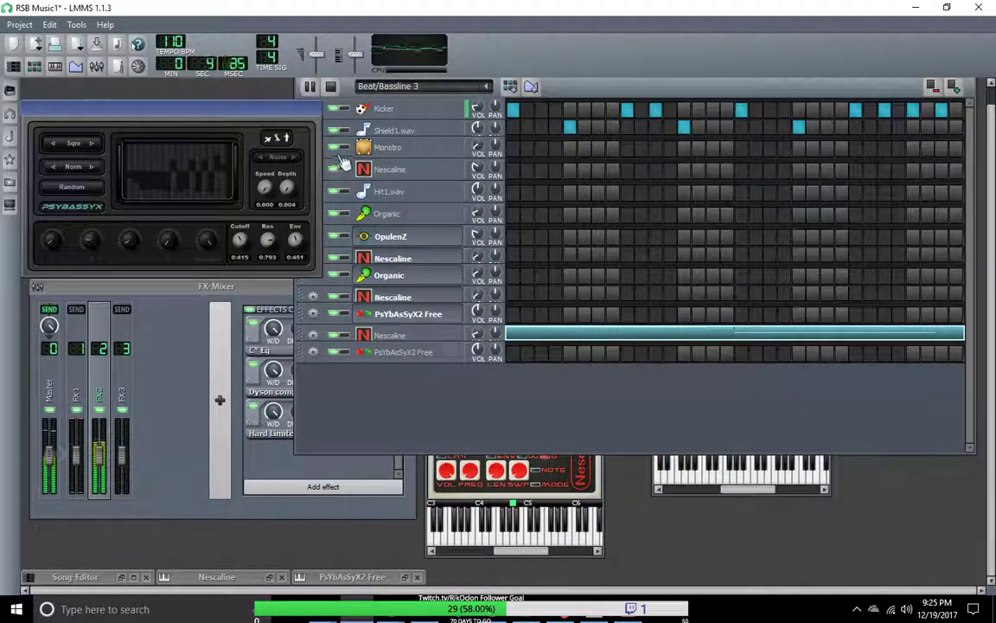
Open the cloned PsYbAsSyX2 Free track's pattern in the piano roll and start recording while the beat plays.
right_click(519, 355)
left_click(541, 363)
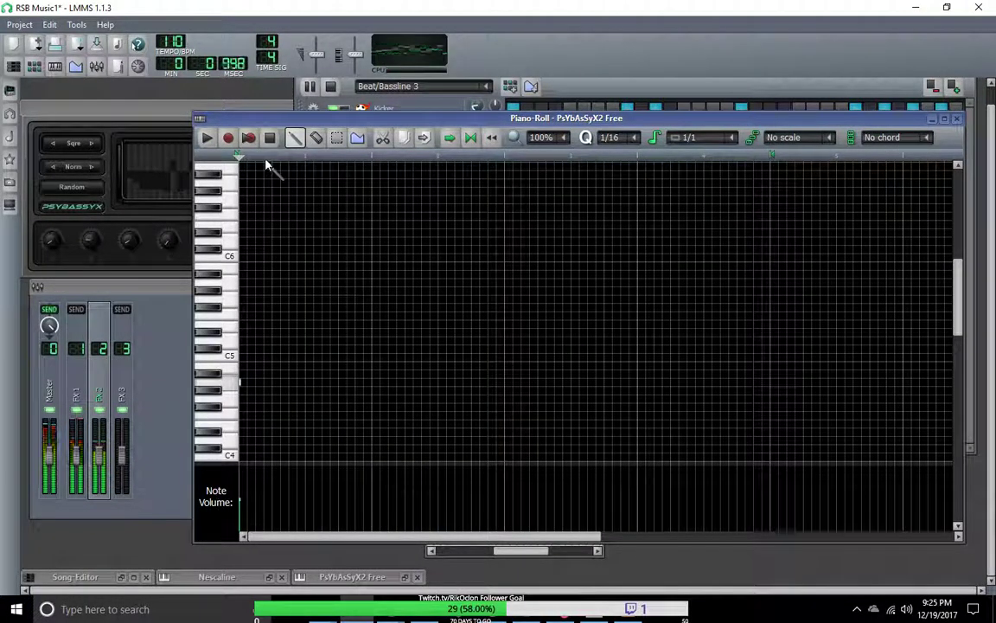
key("space")
scroll(960, 330, "down", 2)
left_click_drag(960, 329, 956, 230)
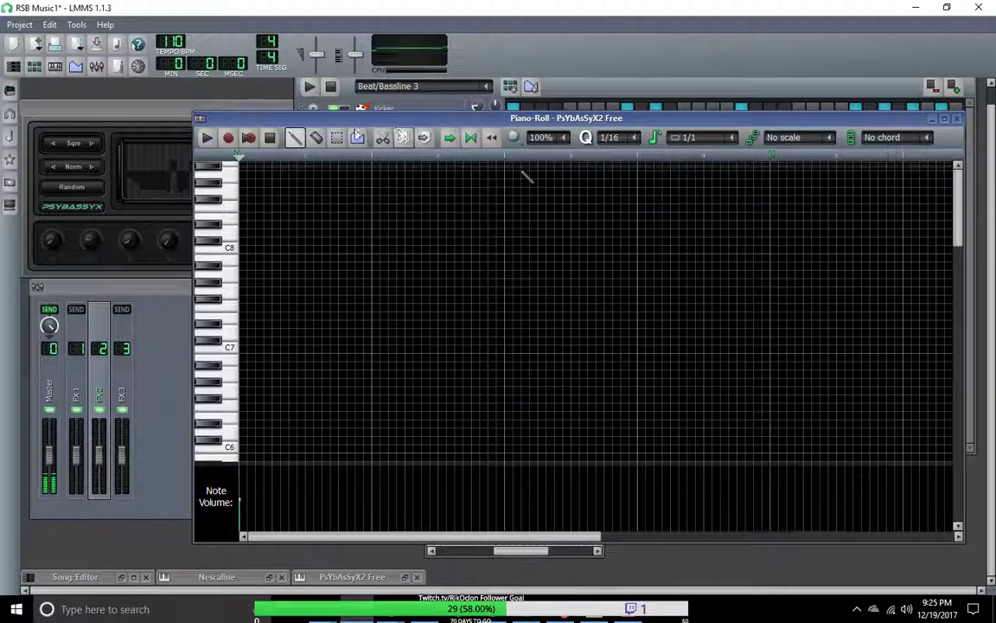
left_click(249, 138)
left_click_drag(294, 121, 444, 399)
Try a one-bar note just above C6 in the cloned PsYbAsSyX2 Free pattern and delete it.
left_click(509, 352)
right_click(513, 360)
left_click(523, 363)
left_click(521, 358)
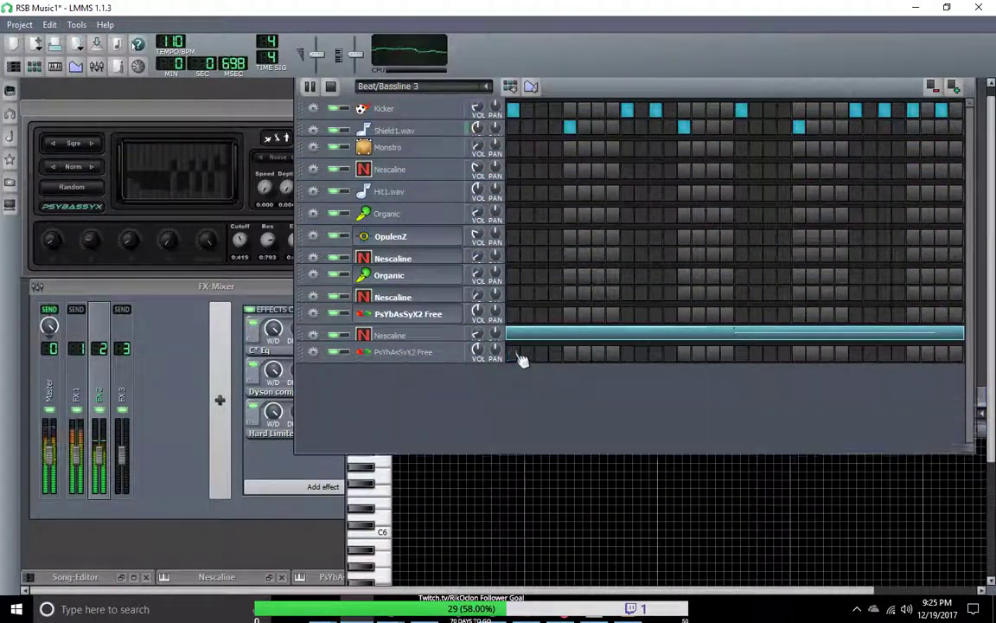
left_click(490, 502)
left_click_drag(527, 500, 560, 500)
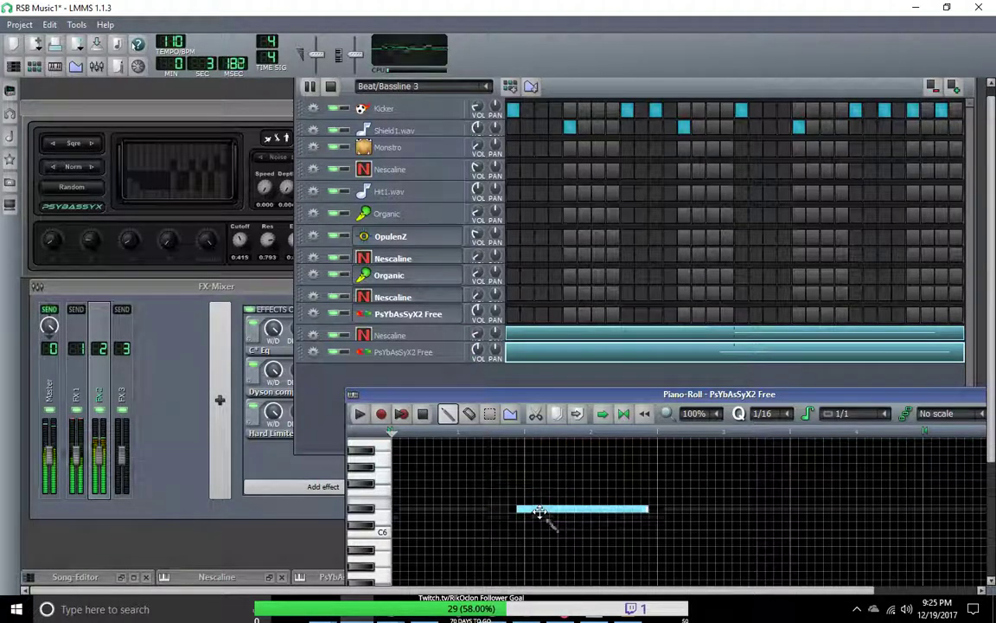
right_click(547, 500)
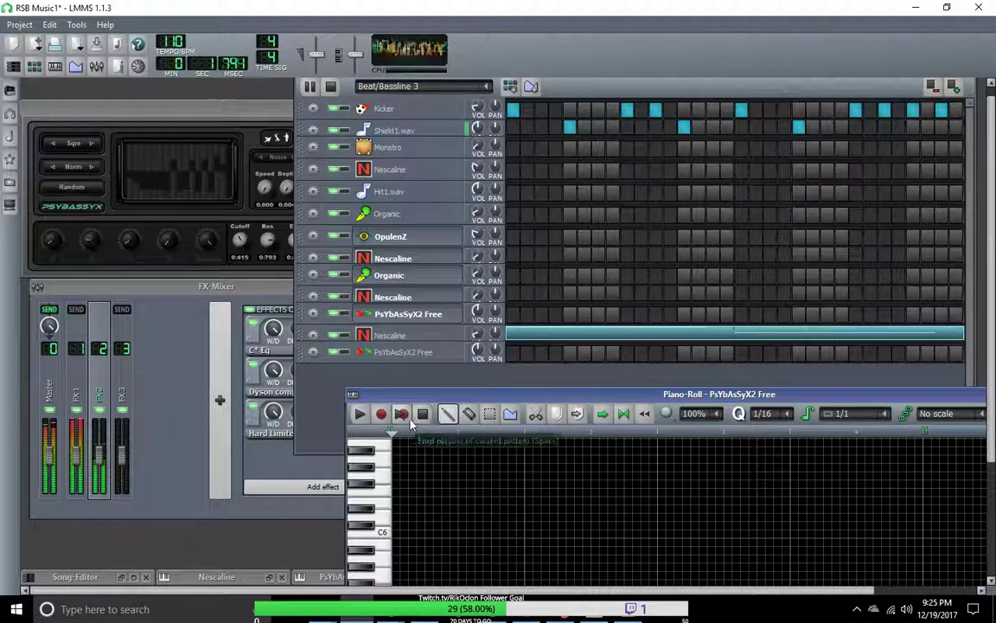
Place a two-bar A#1 note at the start of the cloned PsYbAsSyX2 Free pattern.
left_click_drag(394, 394, 320, 25)
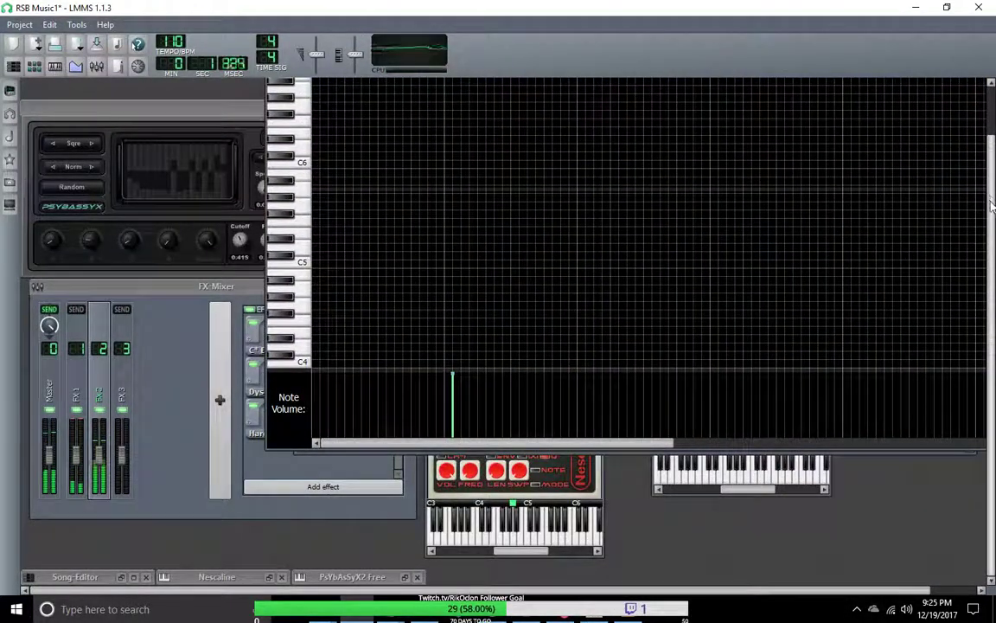
scroll(982, 321, "down", 10)
left_click(588, 278)
scroll(516, 271, "down", 3)
left_click_drag(492, 214, 579, 225)
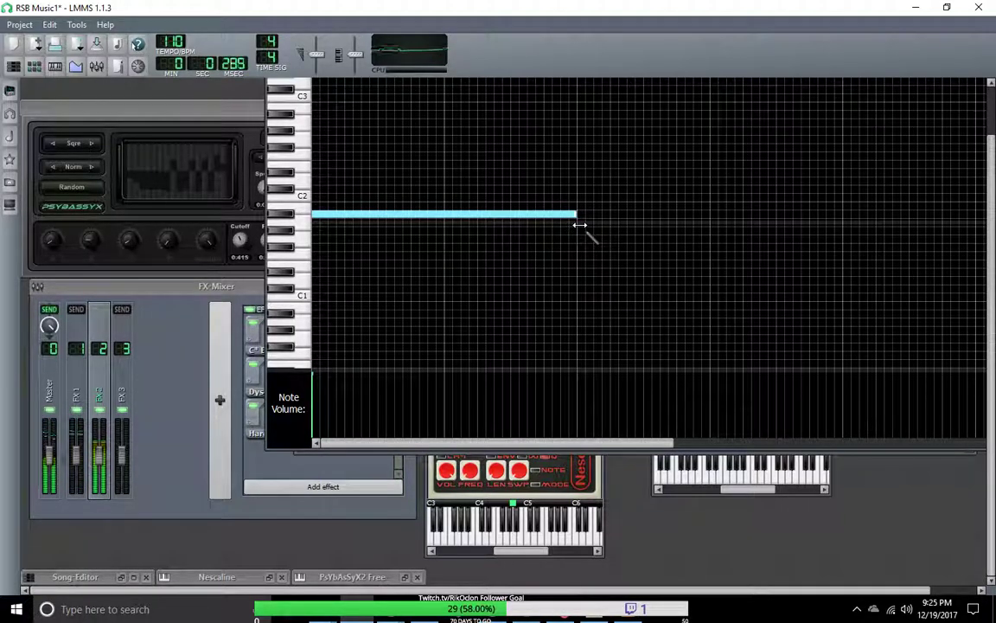
left_click(918, 9)
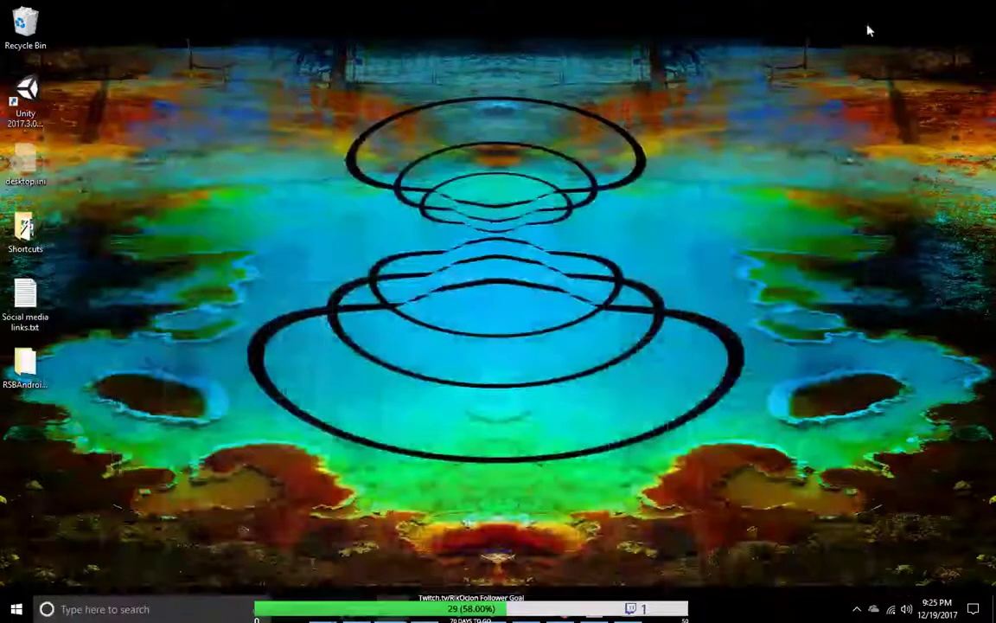
left_click(333, 616)
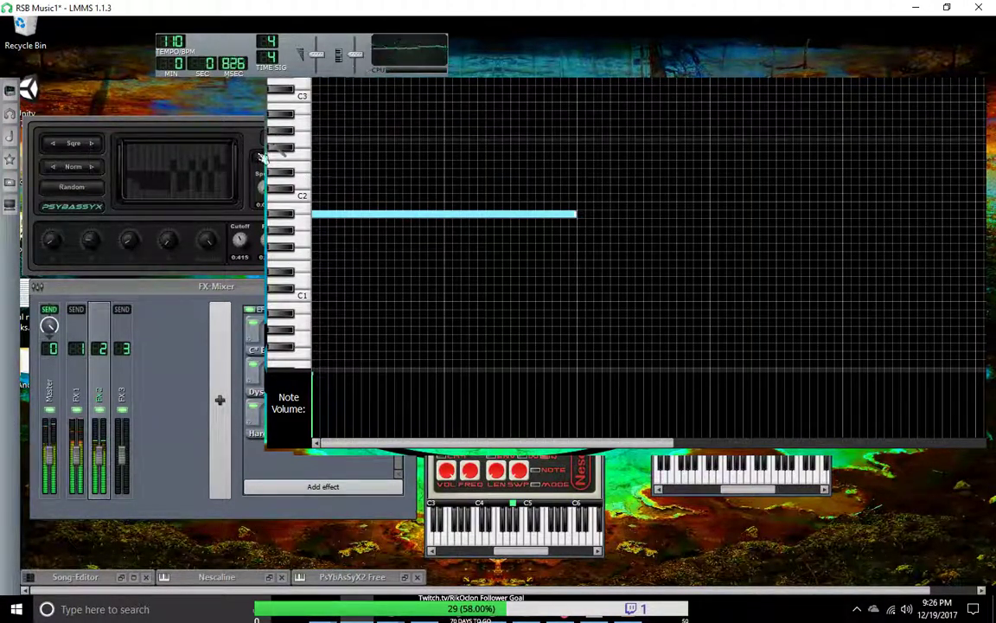
Restore the LMMS window, move the piano roll up and save the RSB Music1 project.
left_click(351, 616)
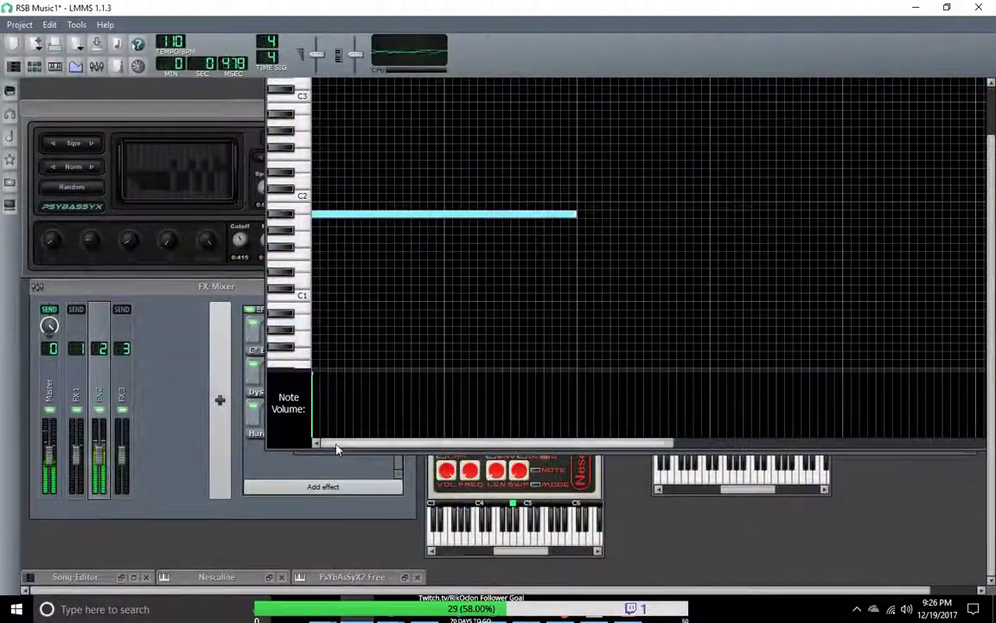
left_click_drag(338, 443, 275, 307)
left_click(274, 307)
left_click(286, 307)
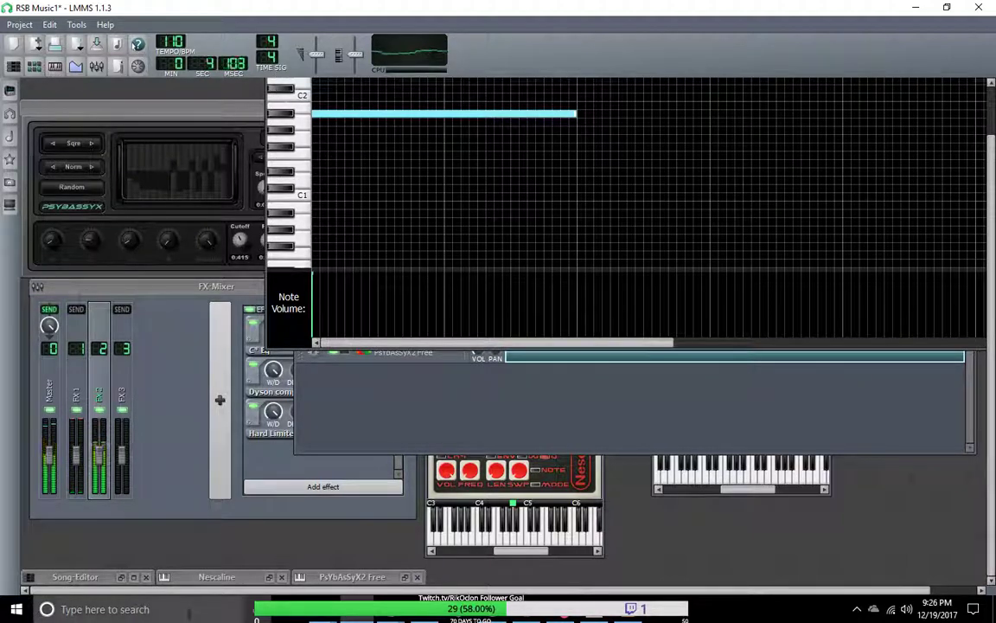
left_click(80, 24)
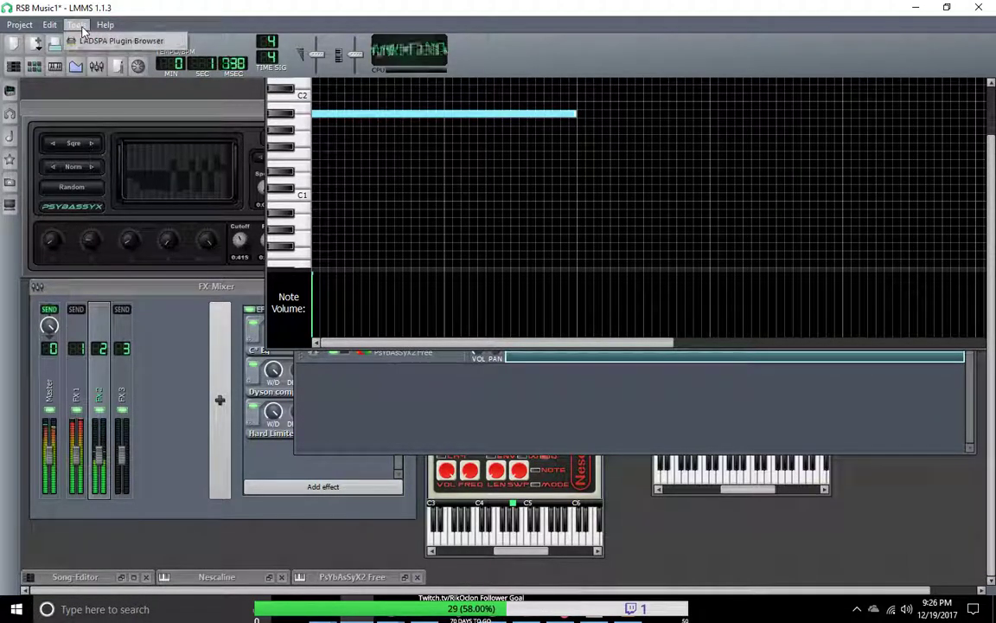
mouse_move(105, 24)
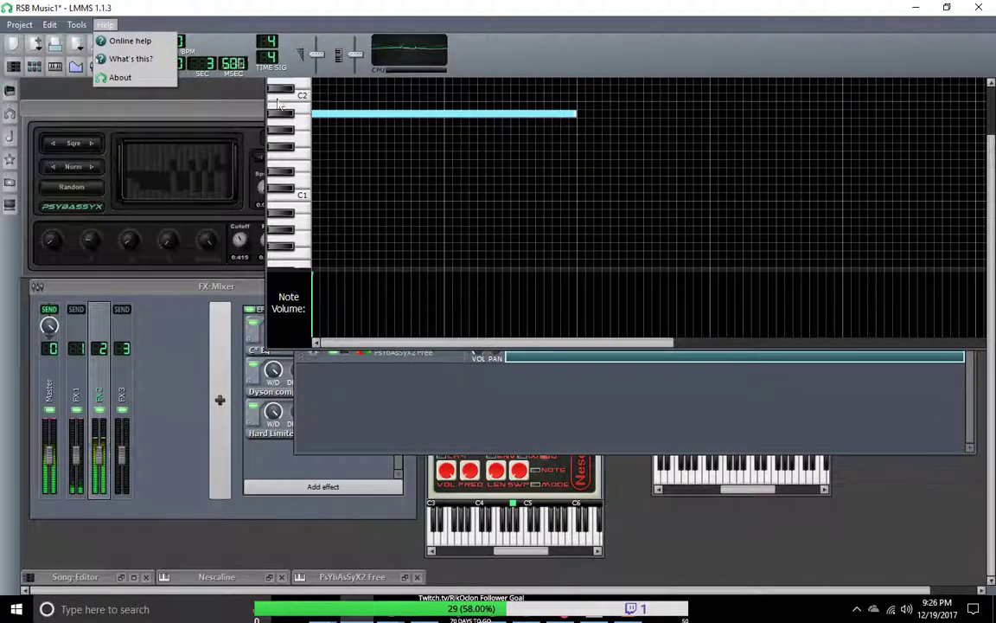
mouse_move(19, 24)
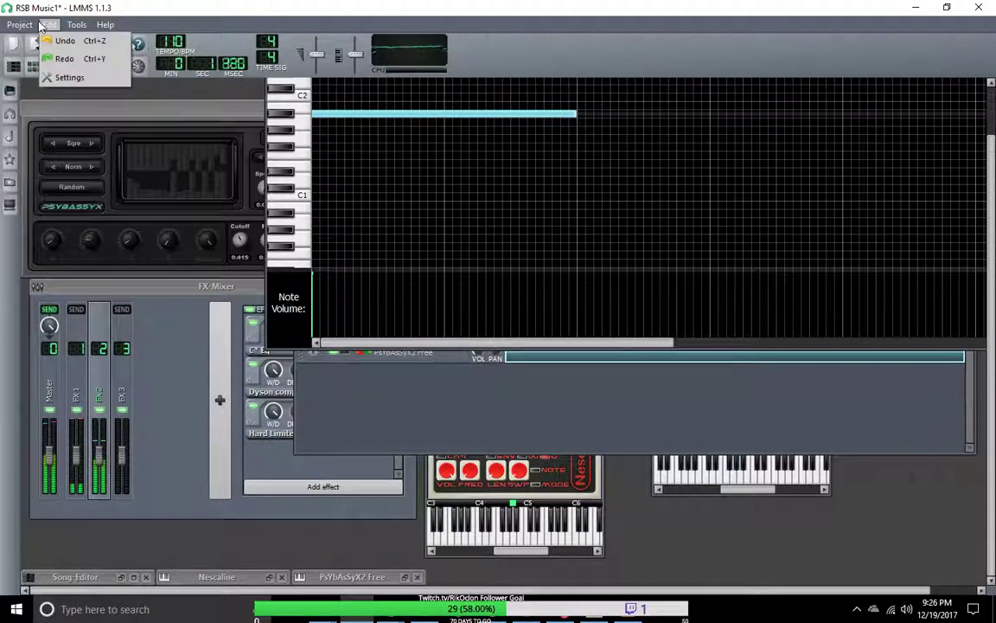
left_click(35, 94)
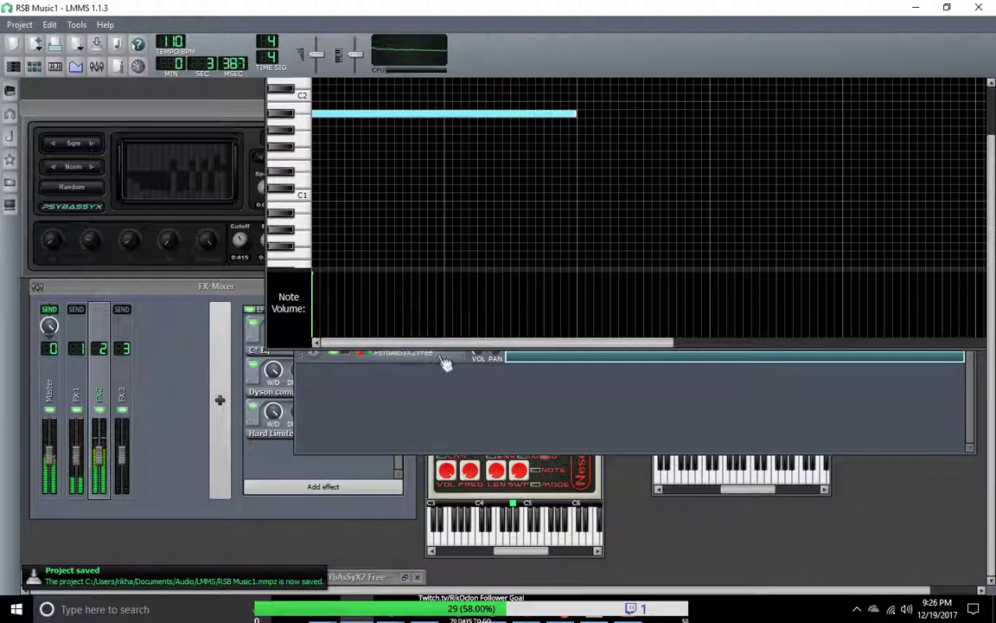
Bring the Beat+Bassline Editor to the front, quit LMMS and switch to a fresh LMMS window.
left_click(388, 455)
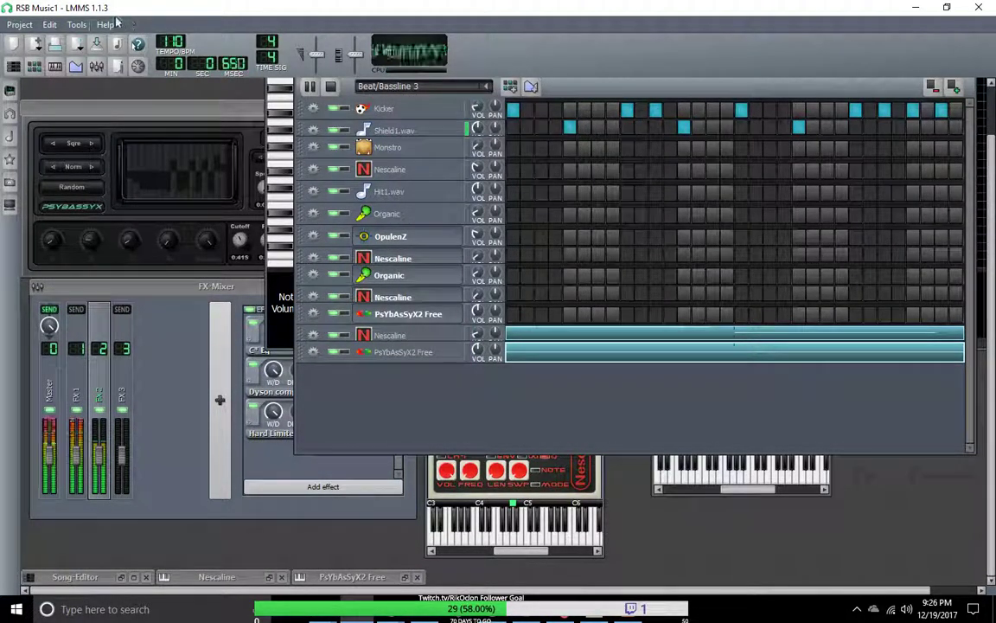
left_click(19, 24)
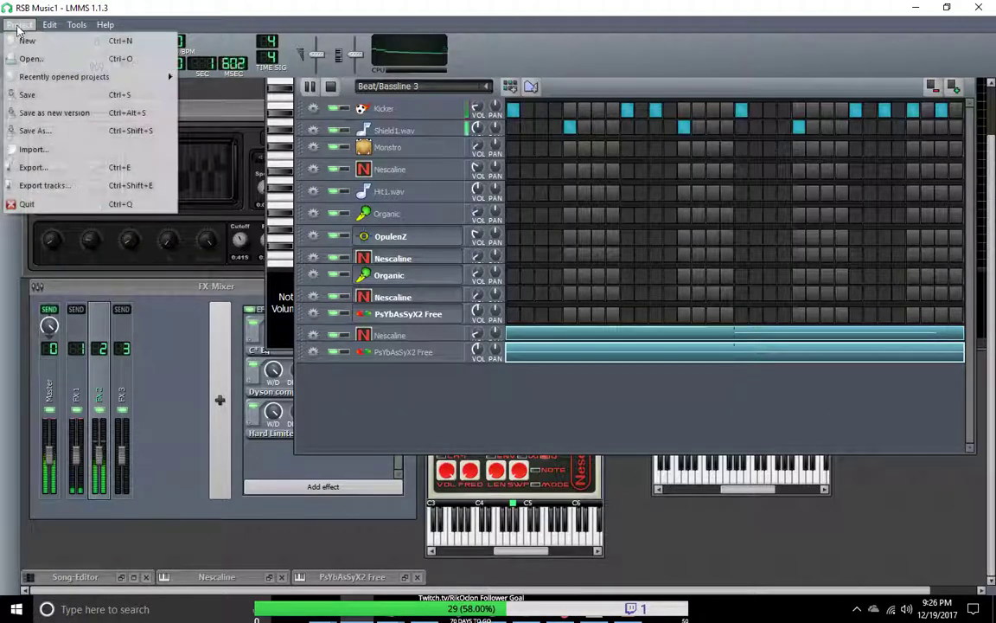
left_click(13, 204)
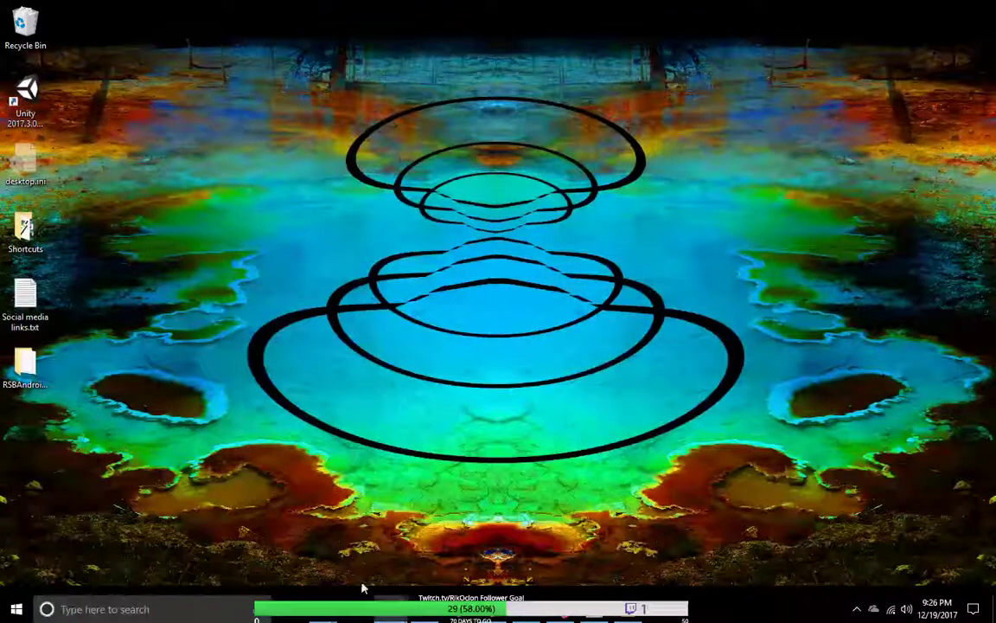
left_click(360, 613)
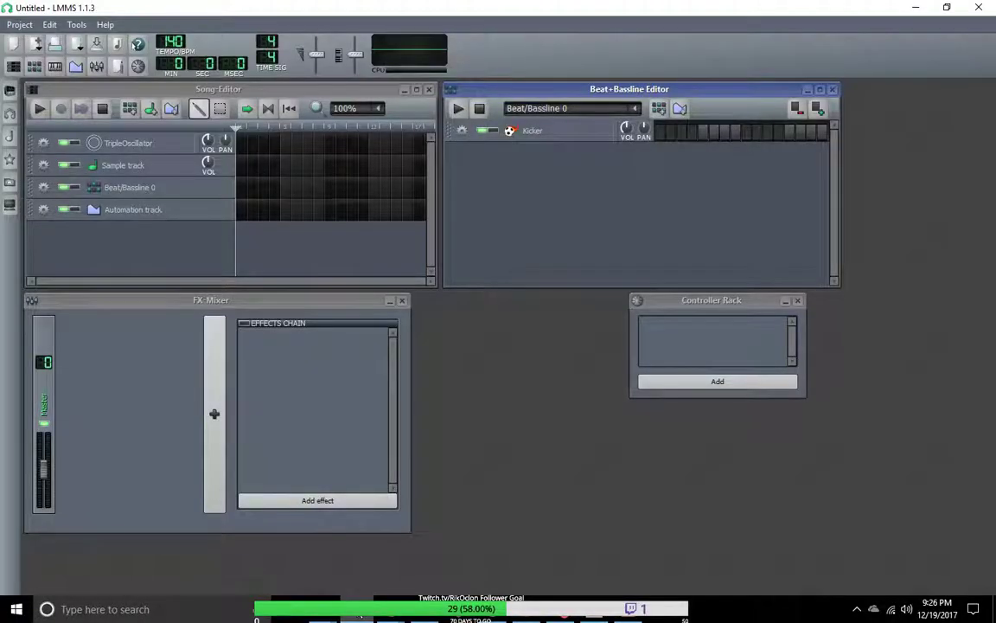
Reopen RSB Music1.mmpz from the recently opened projects.
left_click(20, 24)
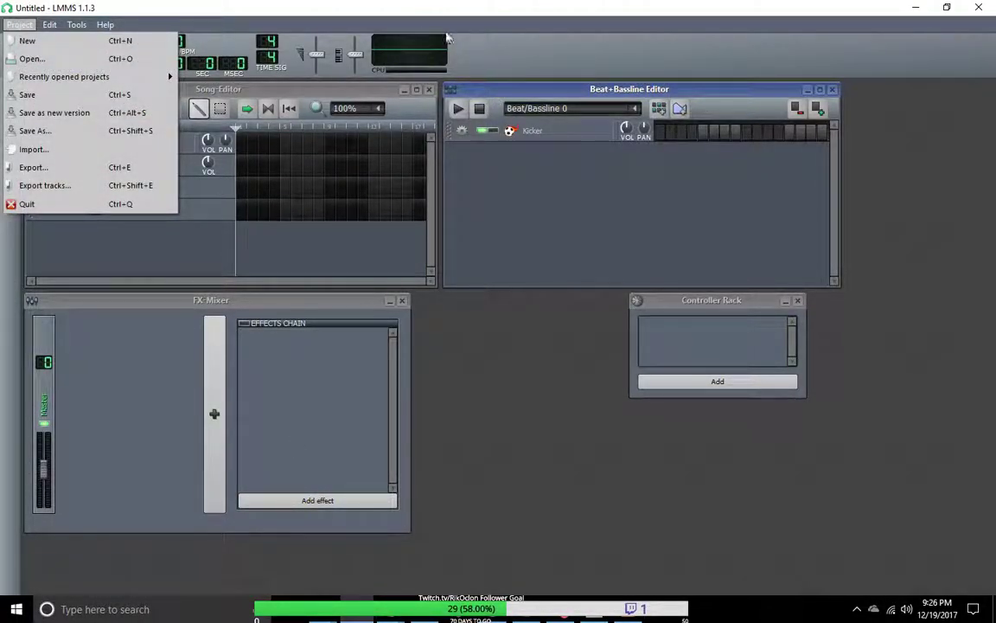
mouse_move(28, 75)
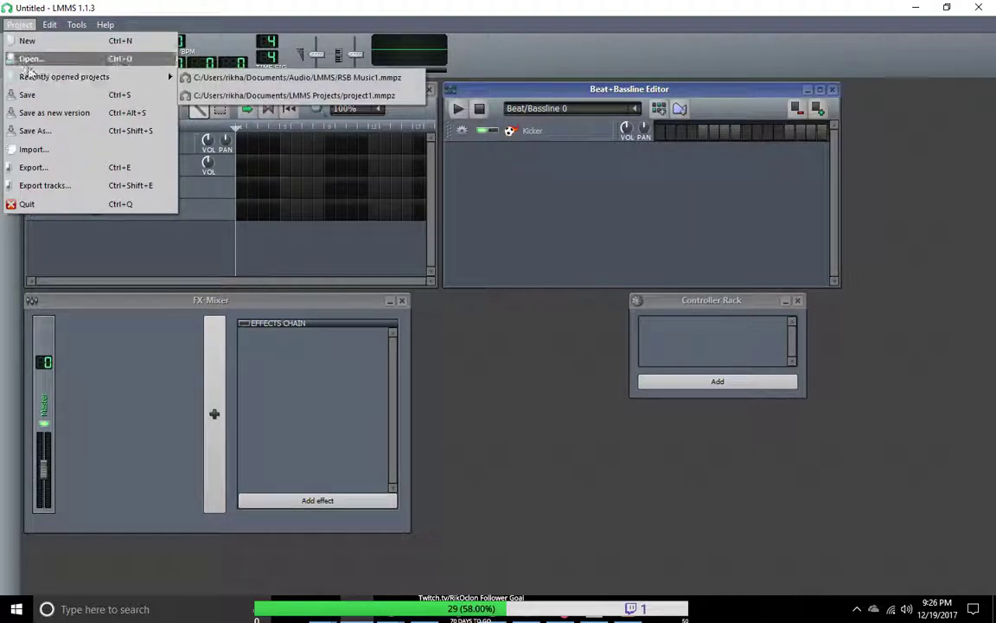
left_click(253, 78)
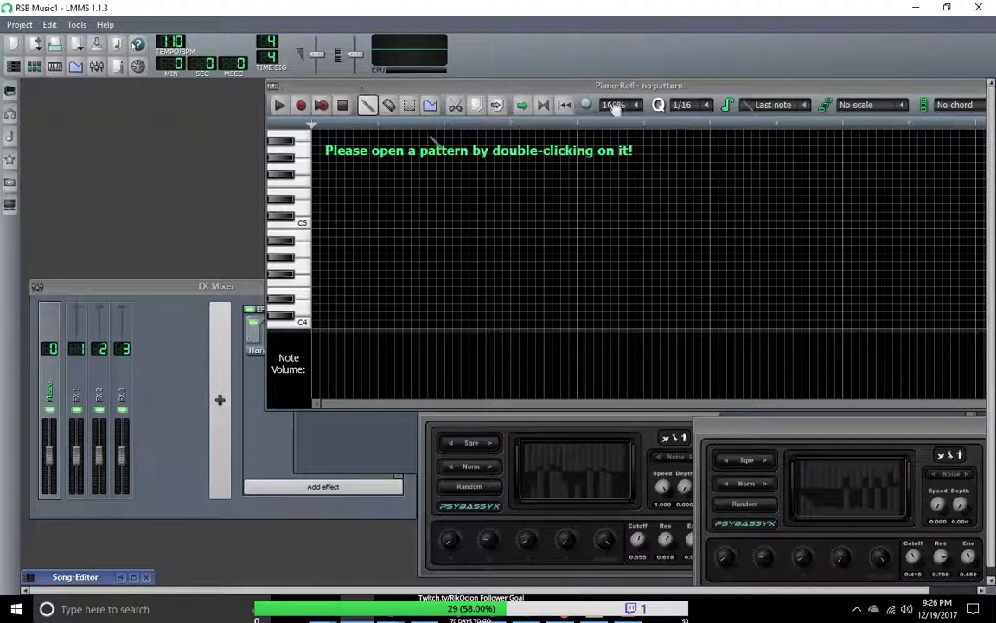
Shrink the piano roll window and move it clear of the Beat+Bassline Editor's pattern area.
left_click_drag(578, 99, 440, 97)
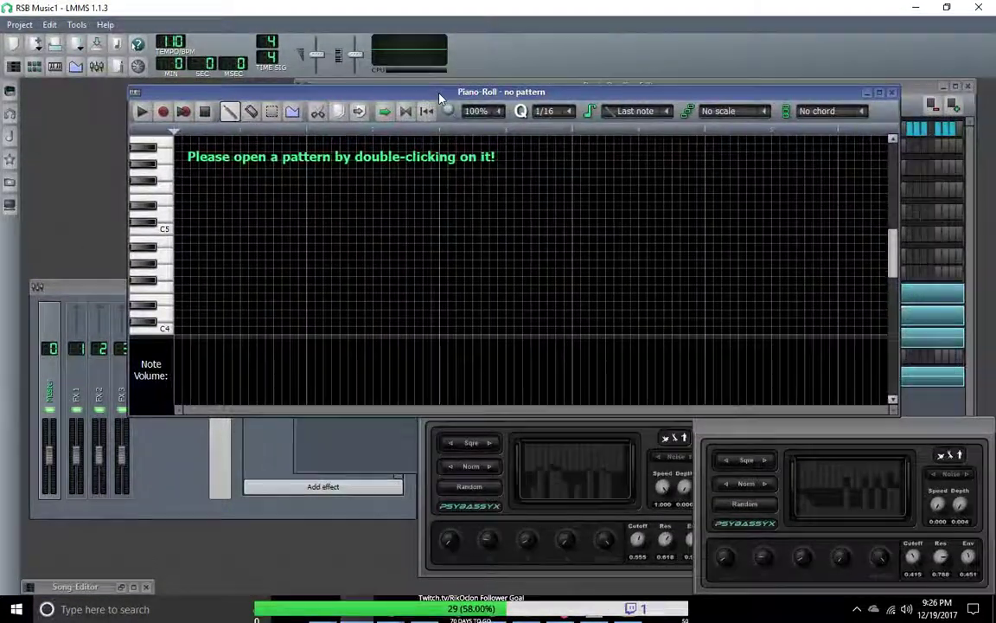
left_click(884, 92)
left_click(879, 24)
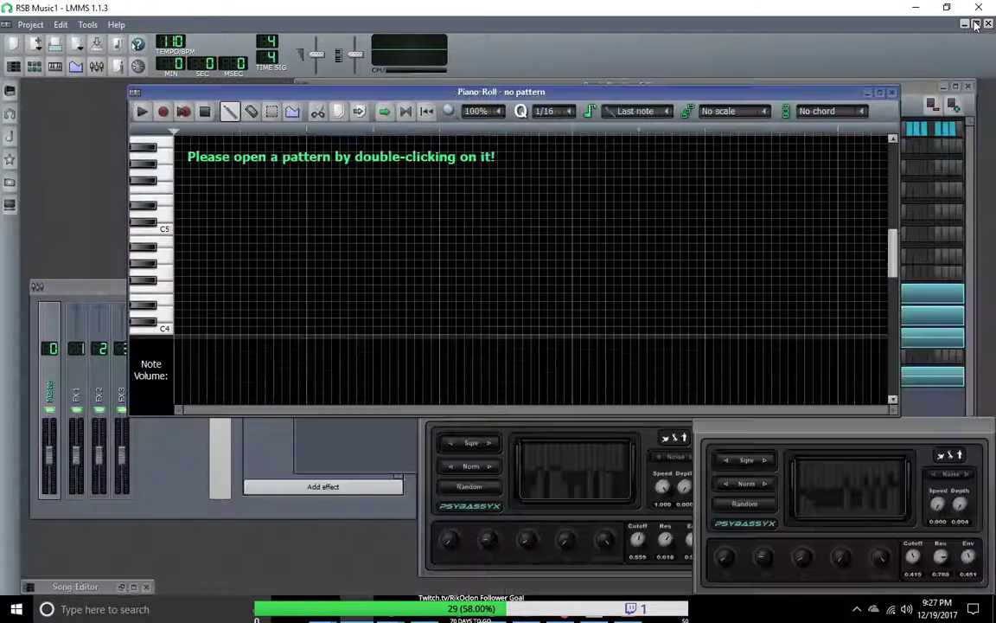
left_click_drag(899, 81, 872, 242)
left_click_drag(551, 242, 551, 153)
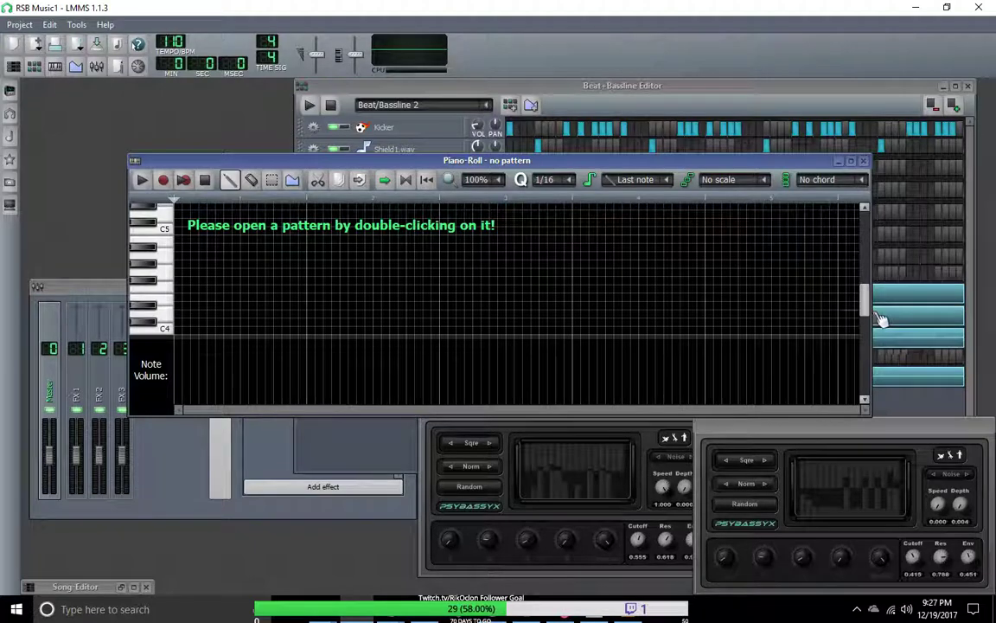
left_click_drag(723, 167, 793, 321)
Bring the Beat+Bassline Editor to the front and reposition it beside the raised FX-Mixer.
left_click(563, 85)
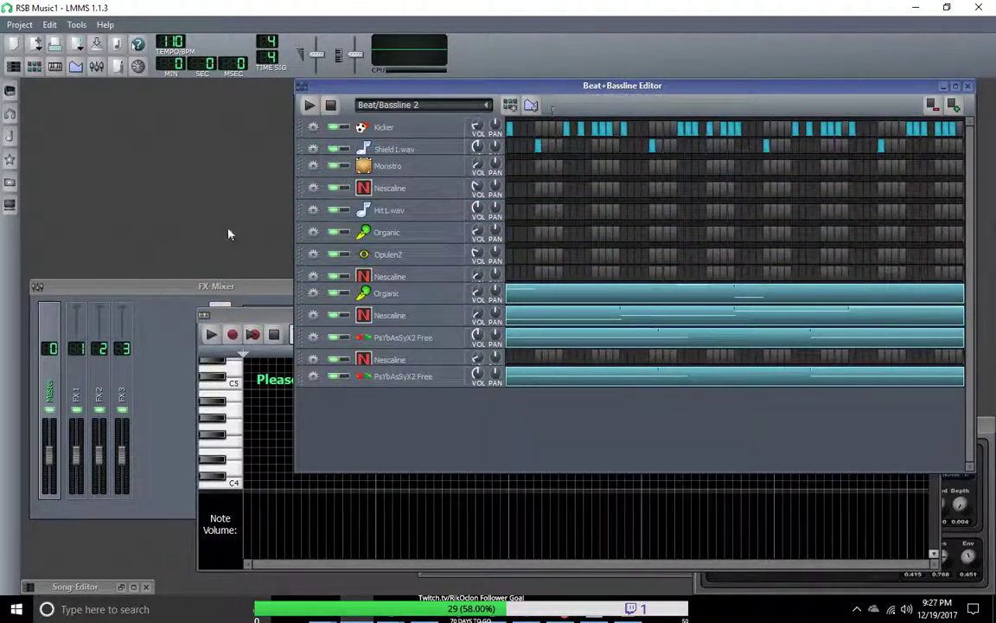
left_click_drag(177, 297, 190, 257)
left_click_drag(459, 91, 413, 111)
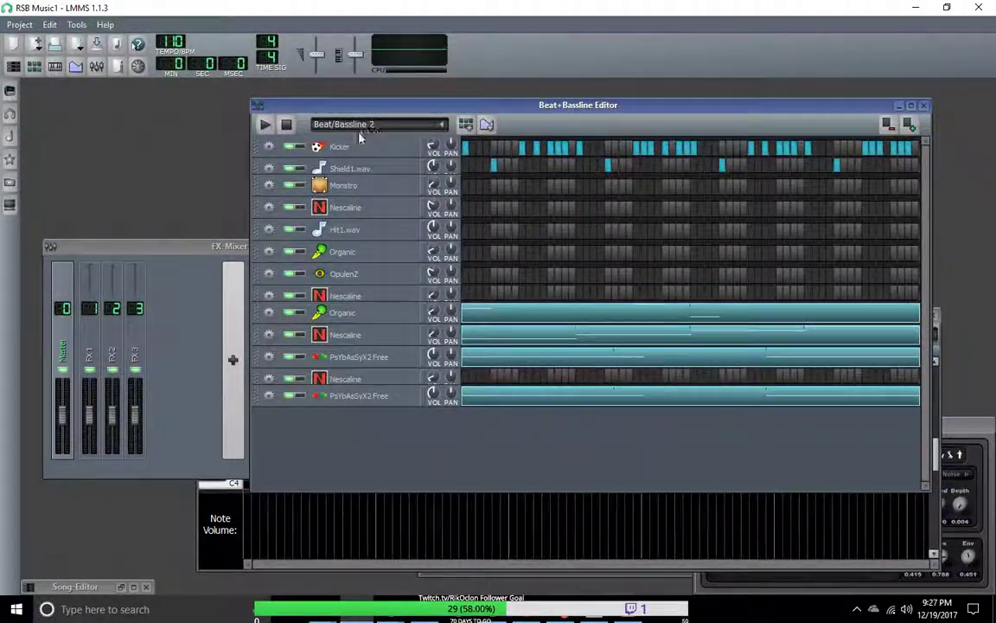
Restore the minimized Song-Editor and enlarge its window until all tracks down to Beat/Bassline 3 fit.
left_click(13, 69)
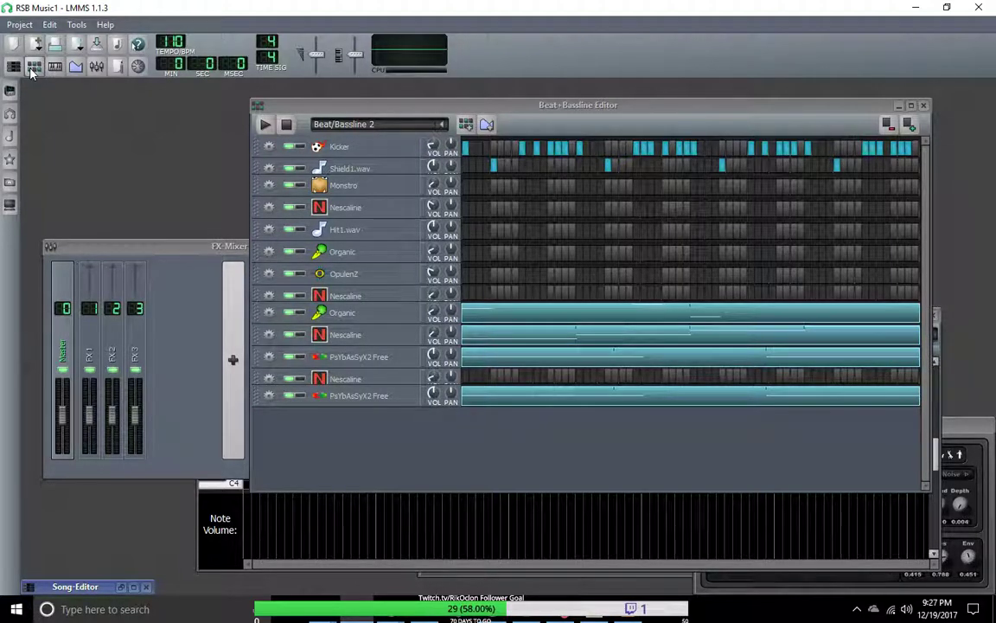
left_click(14, 68)
left_click(14, 69)
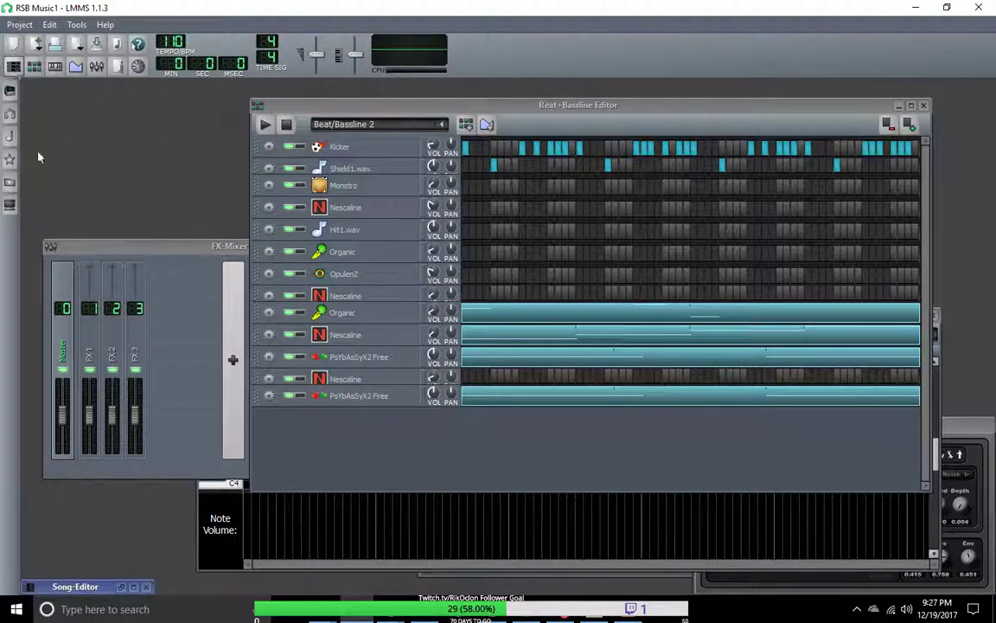
double_click(91, 591)
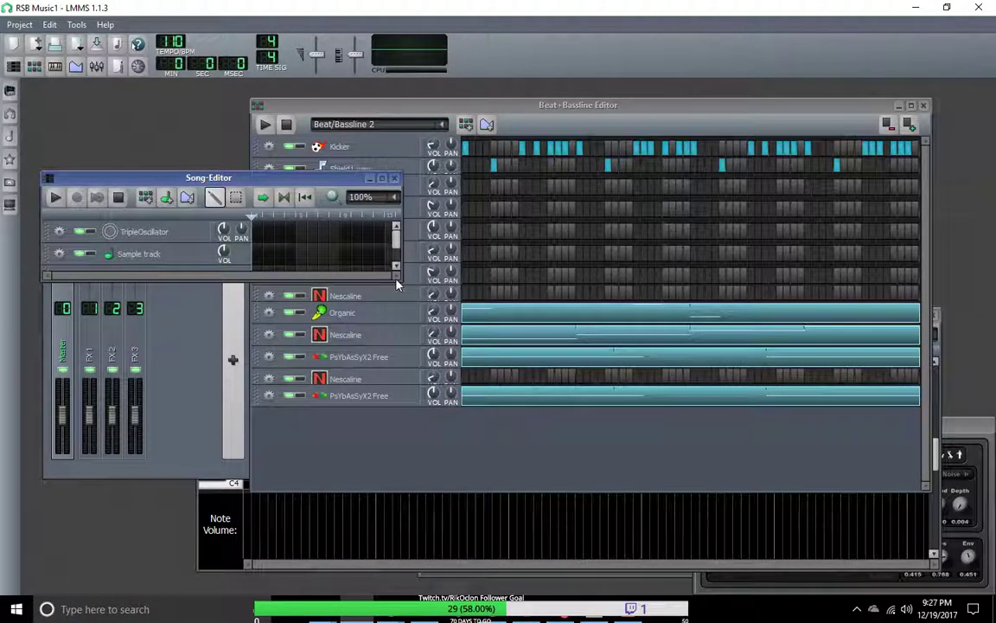
left_click_drag(400, 280, 527, 474)
Place Beat/Bassline 0 once, 1 twice, 2 once and 3 twice end to end from the song's start, and play the song.
left_click(264, 277)
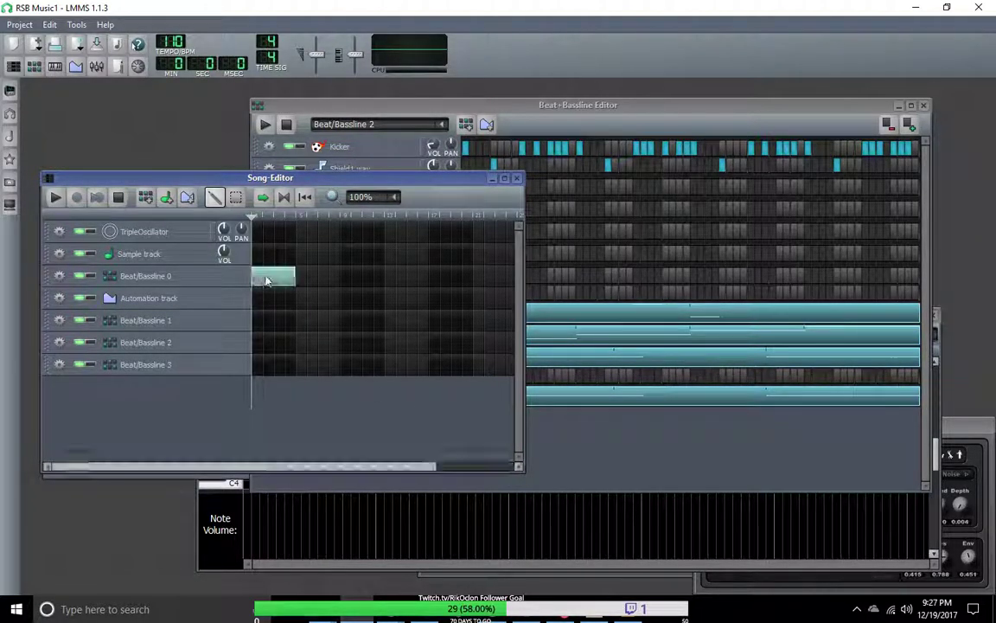
mouse_move(322, 324)
left_mouse_down()
mouse_move(311, 331)
mouse_move(390, 358)
left_mouse_up()
left_click(354, 346)
left_click(397, 370)
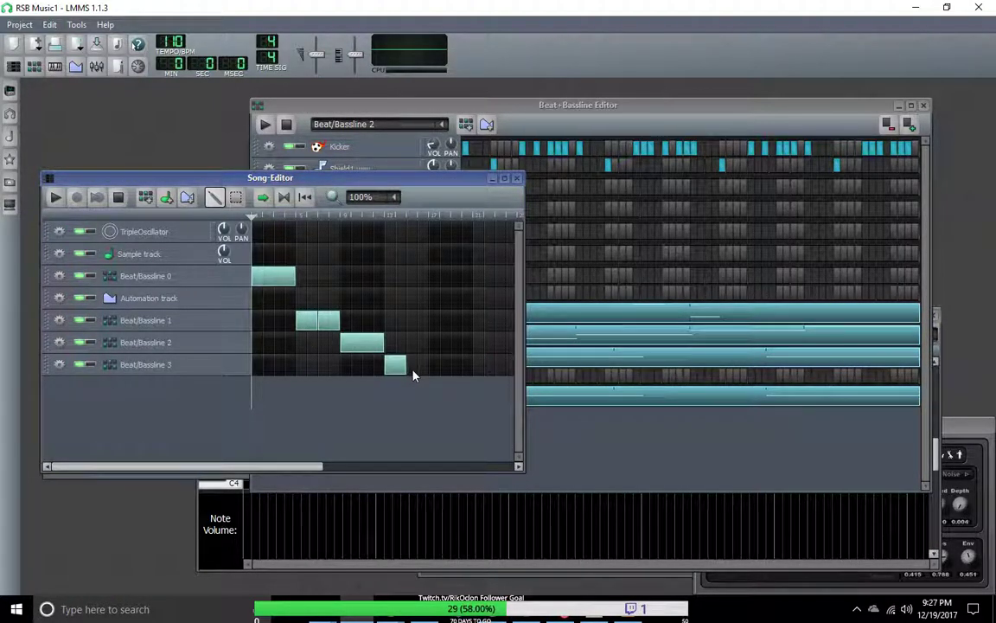
left_click(56, 197)
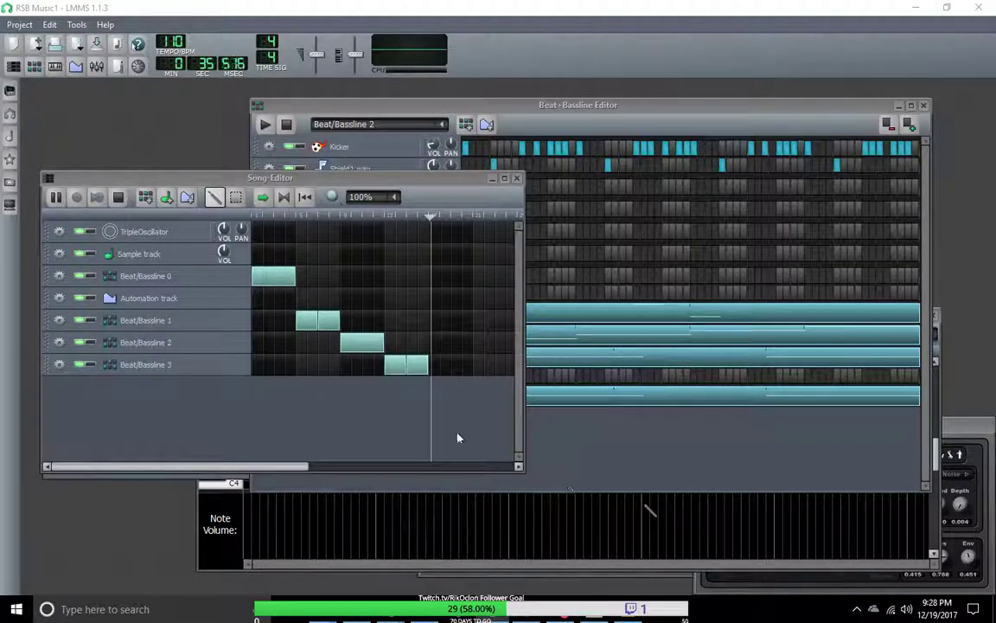
Move the Song-Editor out of the way and copy the last PsYbAsSyX2 Free pattern in Beat/Bassline 2.
left_click_drag(434, 183, 705, 454)
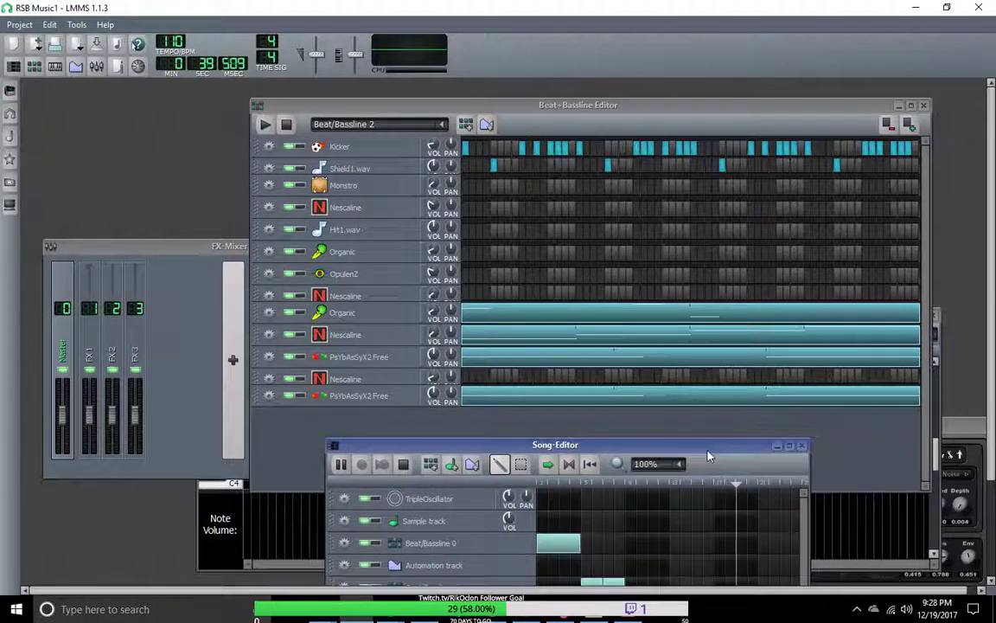
right_click(760, 398)
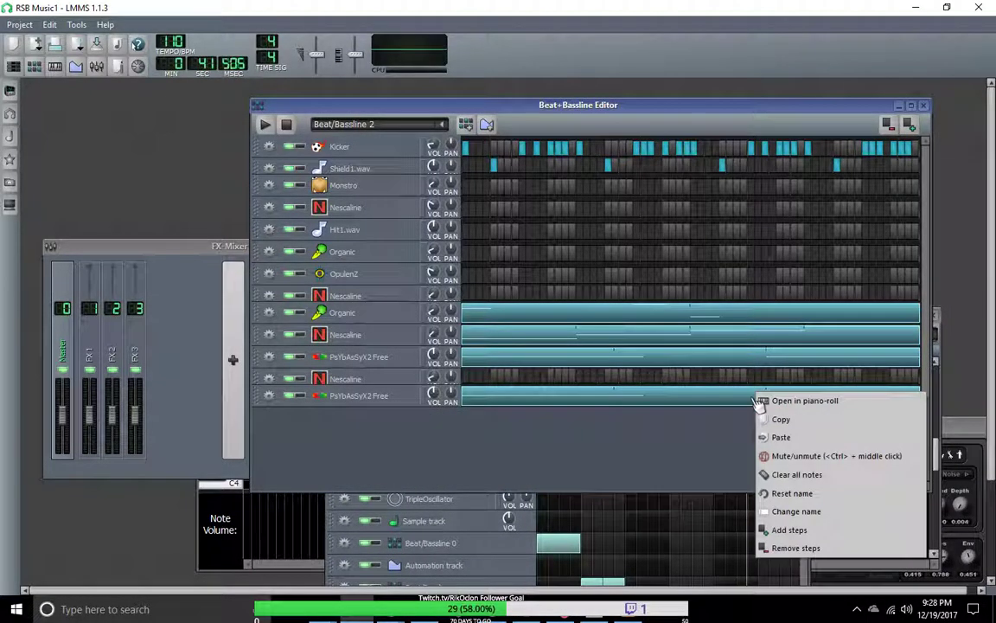
left_click(770, 416)
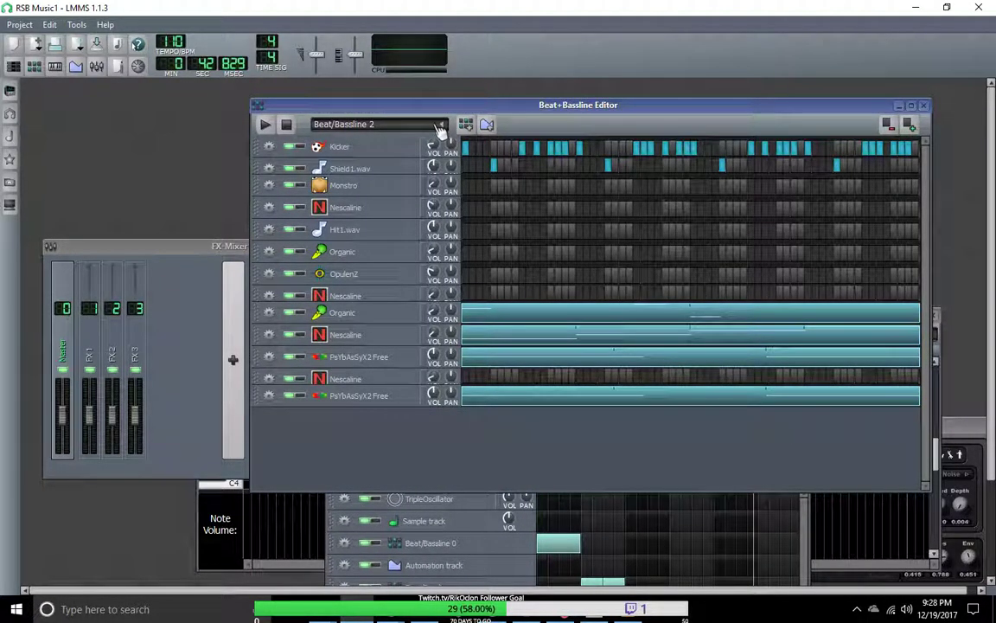
Look through the Beat/Bassline patterns up to Beat/Bassline 3, and play and stop Beat/Bassline 3.
left_click(440, 126)
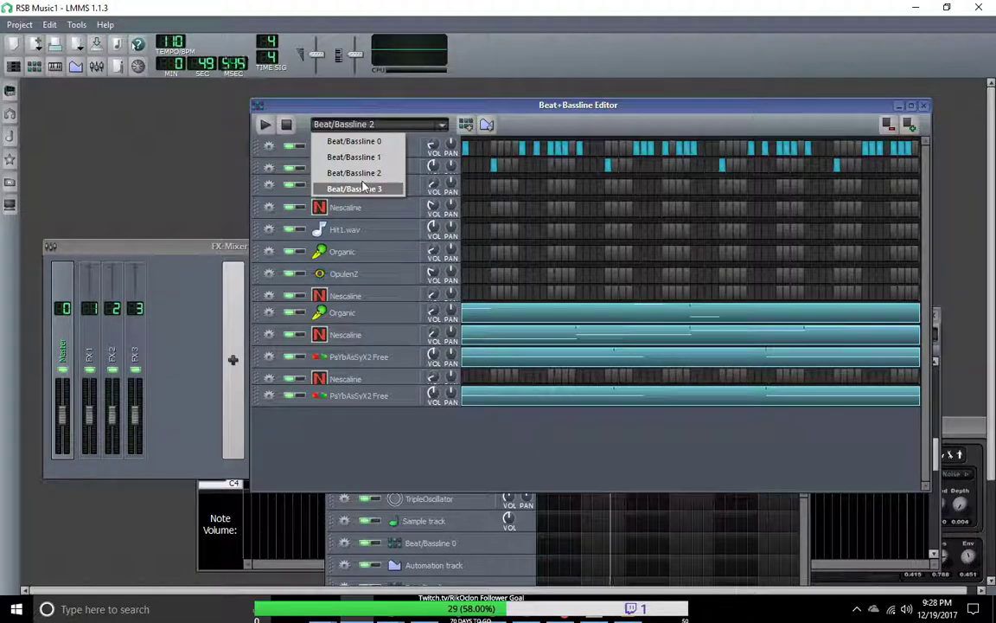
left_click(366, 159)
left_click(442, 123)
left_click(394, 174)
left_click(442, 124)
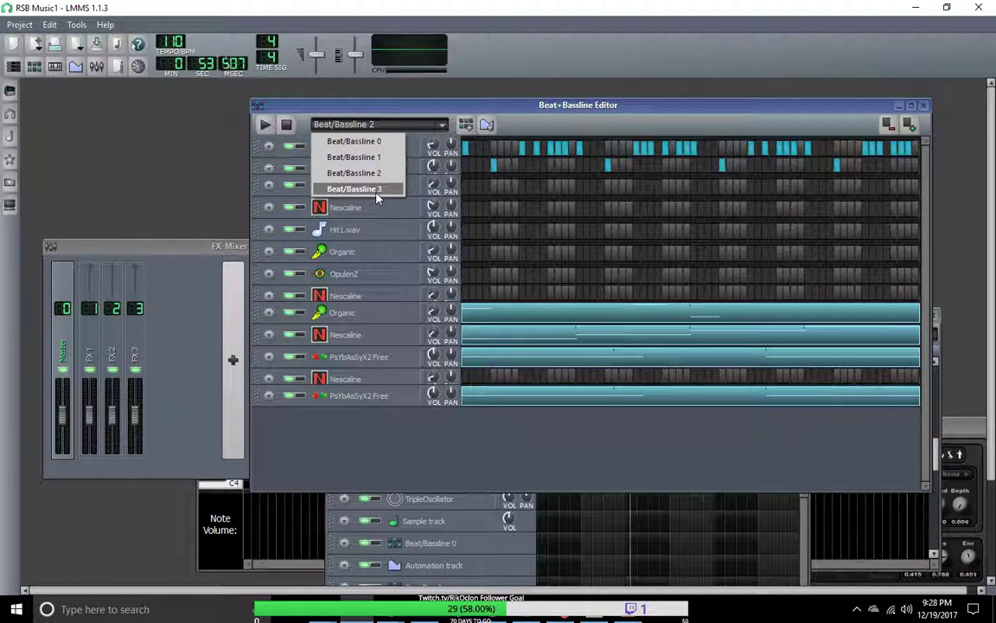
left_click(372, 186)
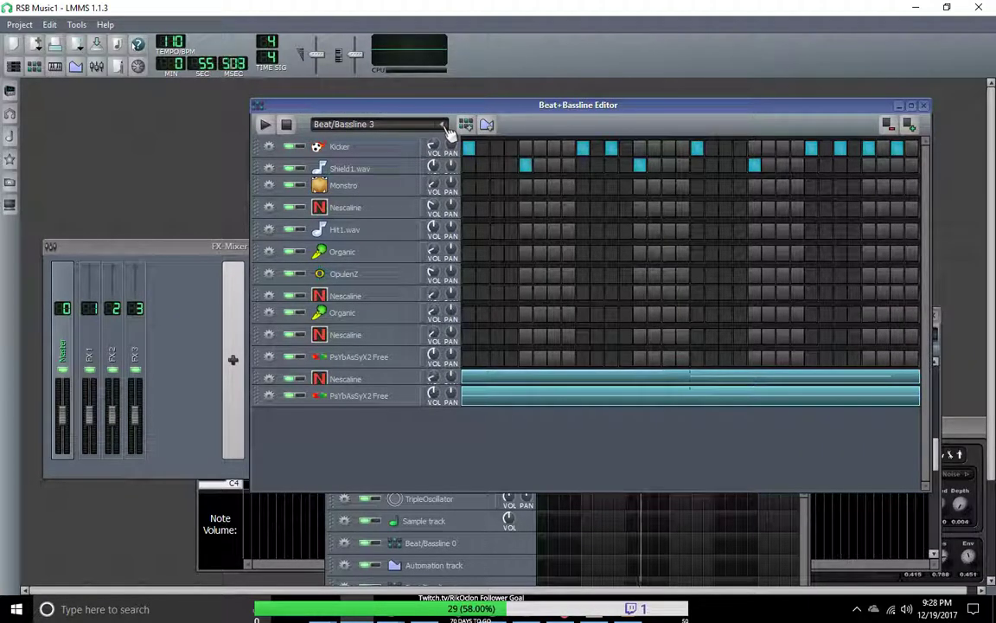
left_click(265, 126)
left_click(286, 126)
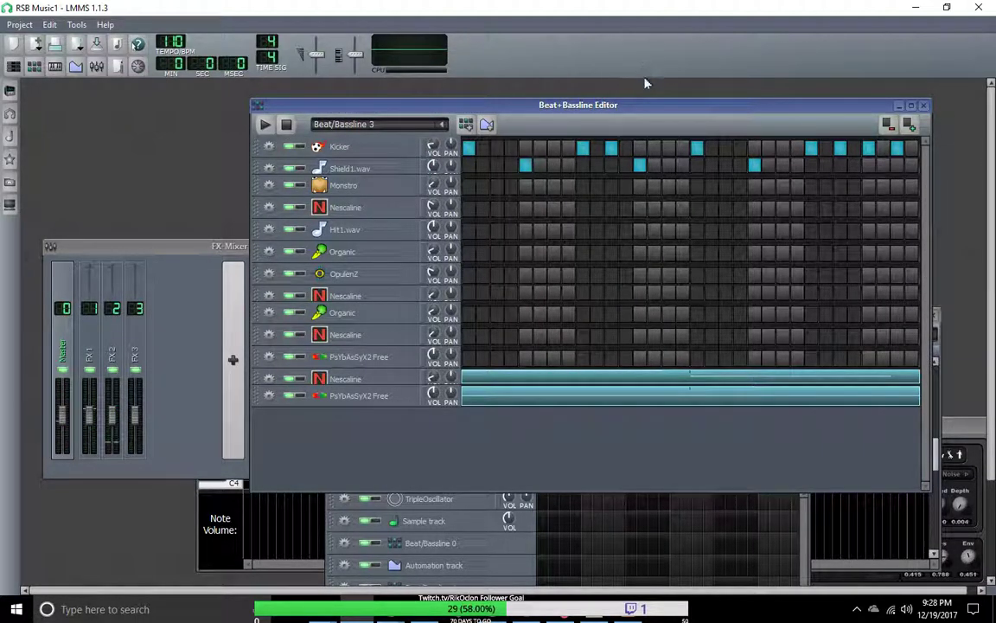
Copy the last PsYbAsSyX2 Free pattern in Beat/Bassline 3, switch to Beat/Bassline 2 and play it.
right_click(541, 403)
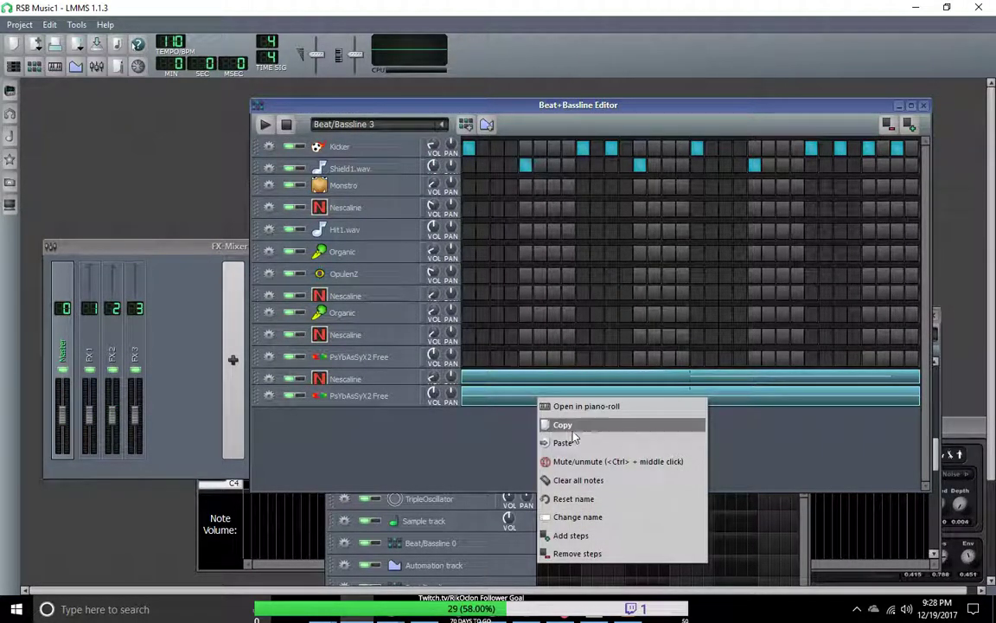
left_click(550, 422)
left_click(441, 125)
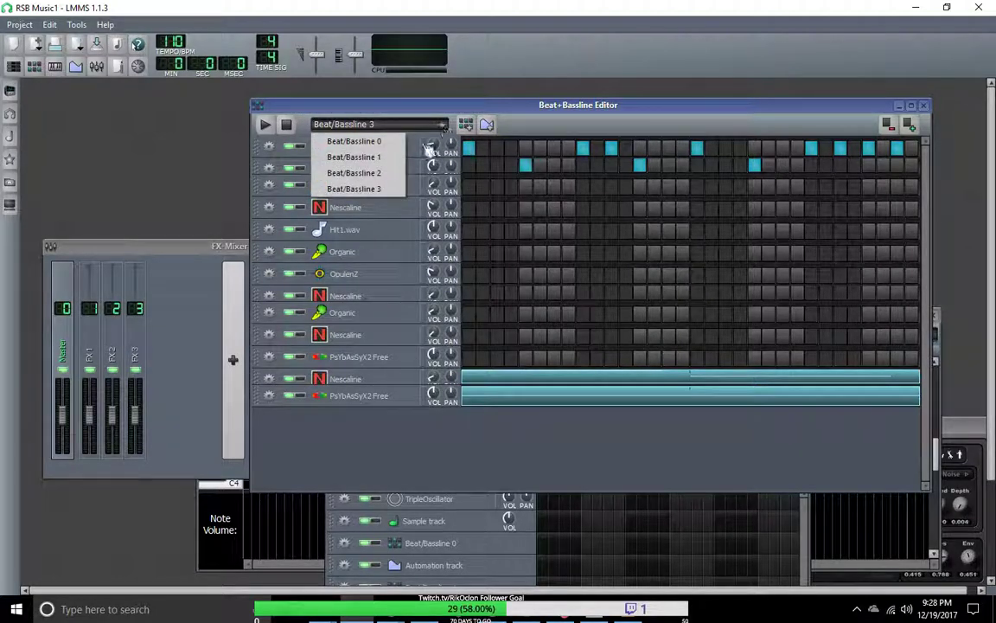
left_click(346, 156)
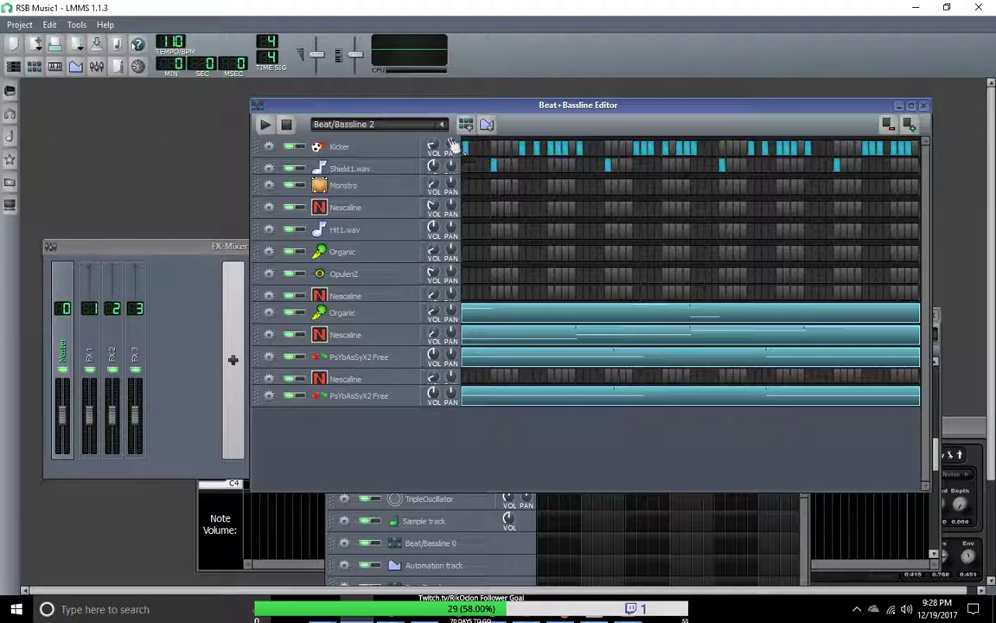
left_click(266, 125)
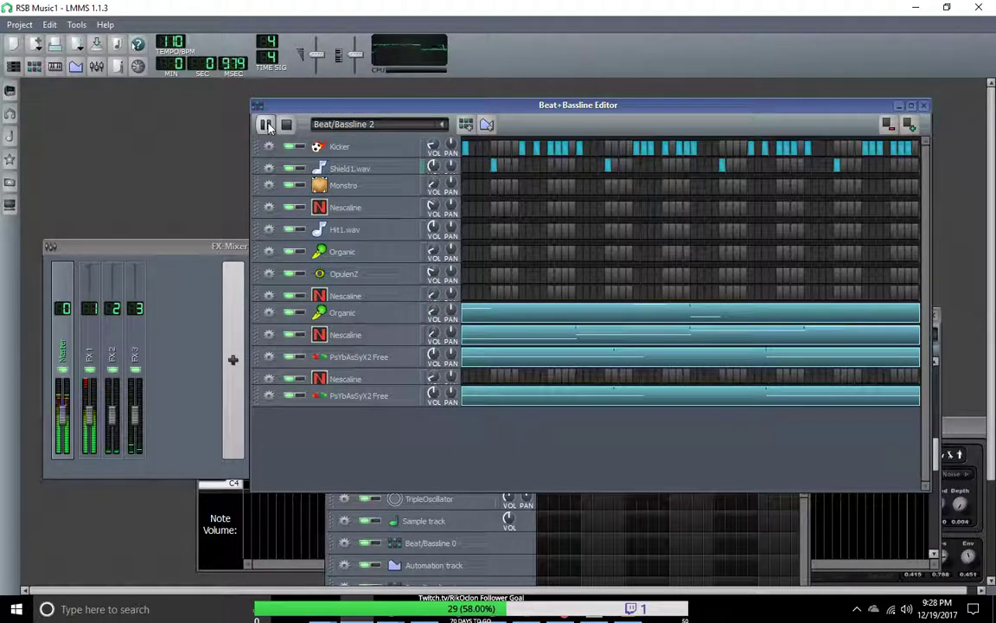
Solo the last PsYbAsSyX2 Free track and the other PsYbAsSyX2 Free track in turn during playback, and restore all tracks.
left_click(294, 397)
left_click(301, 396)
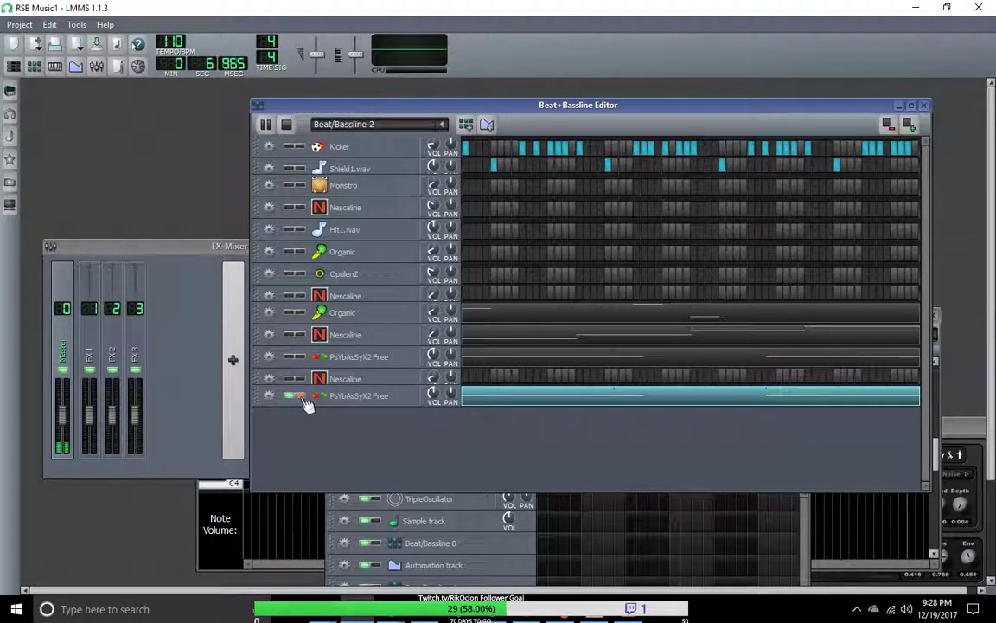
left_click(302, 398)
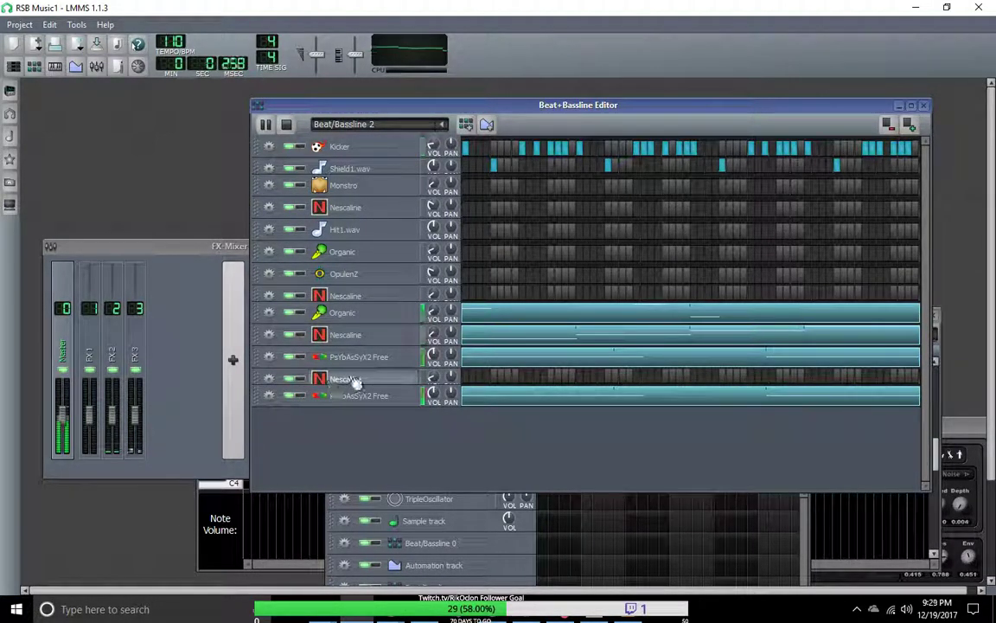
left_click(302, 358)
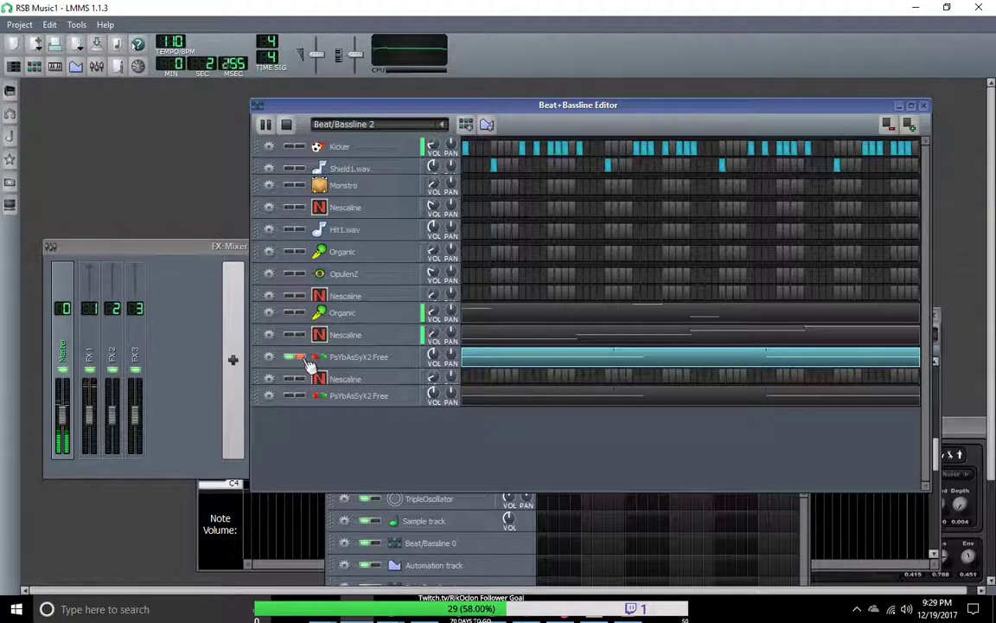
left_click(302, 357)
left_click(305, 397)
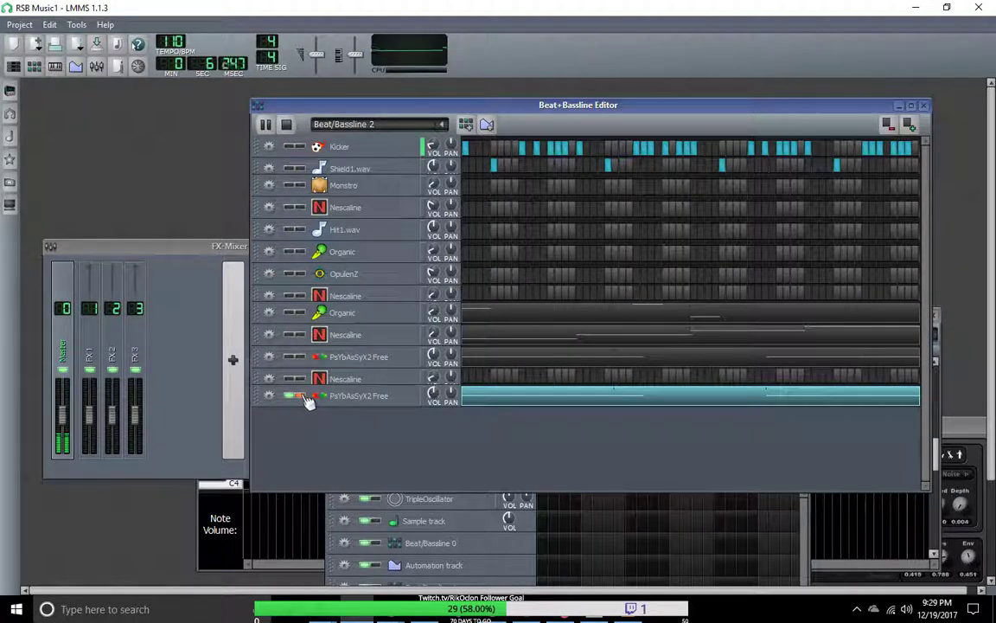
left_click(307, 397)
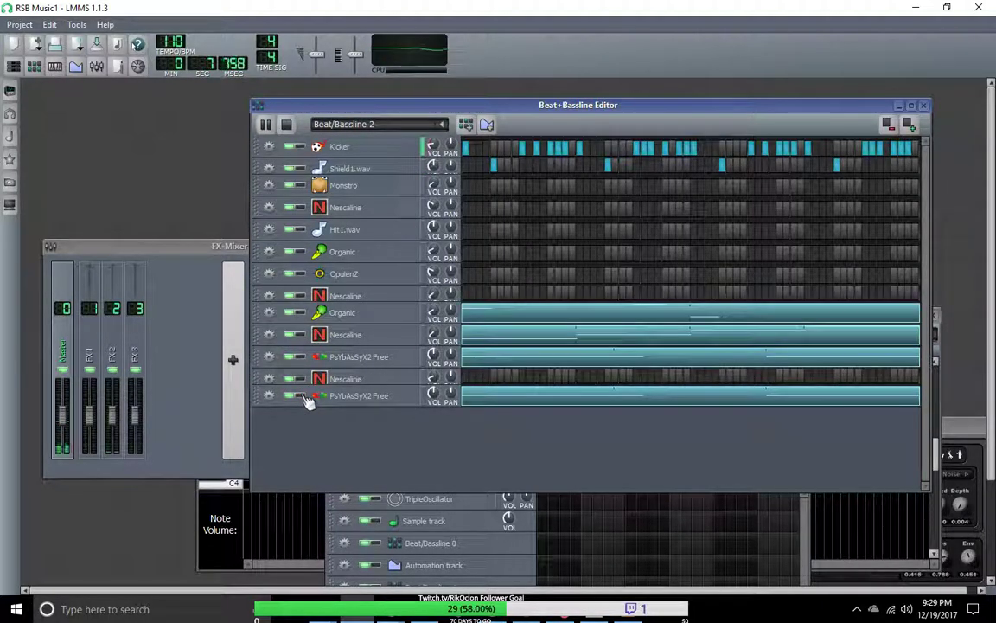
Move both notes of the last PsYbAsSyX2 Free pattern one bar later in the Piano-Roll, and minimize it.
double_click(601, 401)
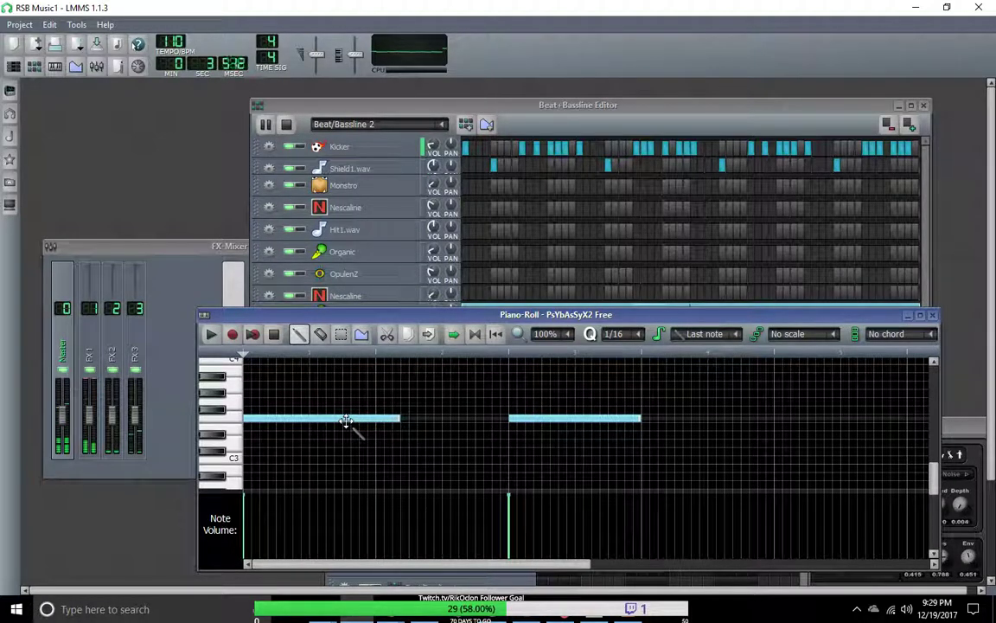
left_click_drag(346, 420, 480, 420)
left_click_drag(551, 419, 678, 420)
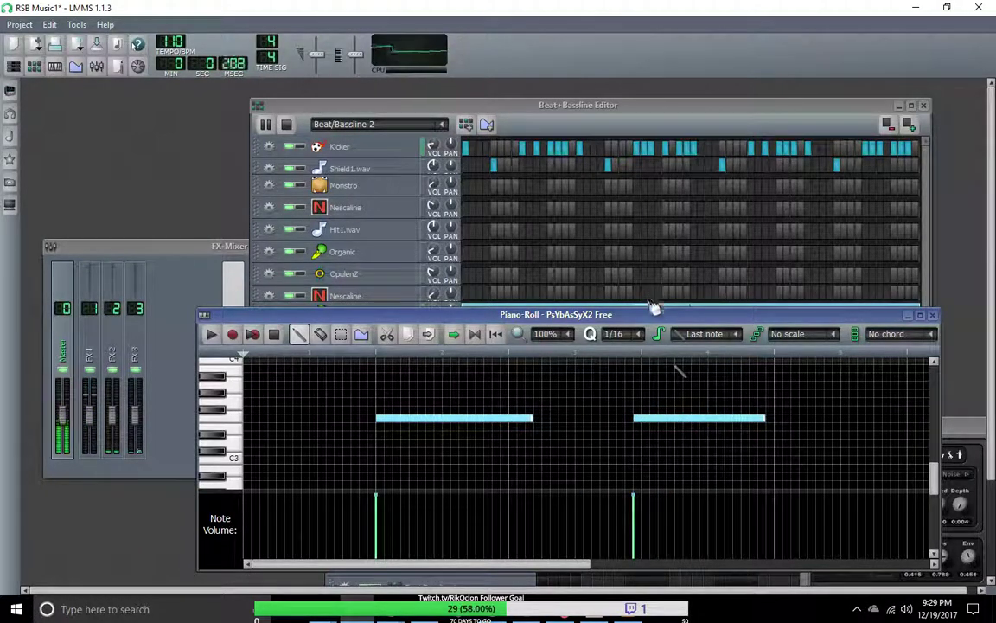
left_click(685, 418)
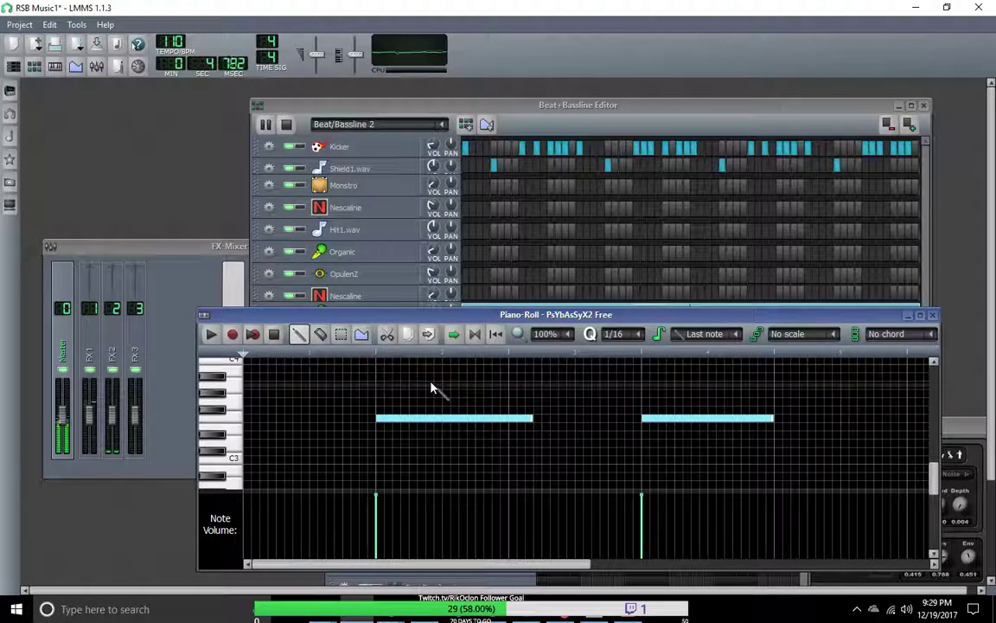
left_click(906, 316)
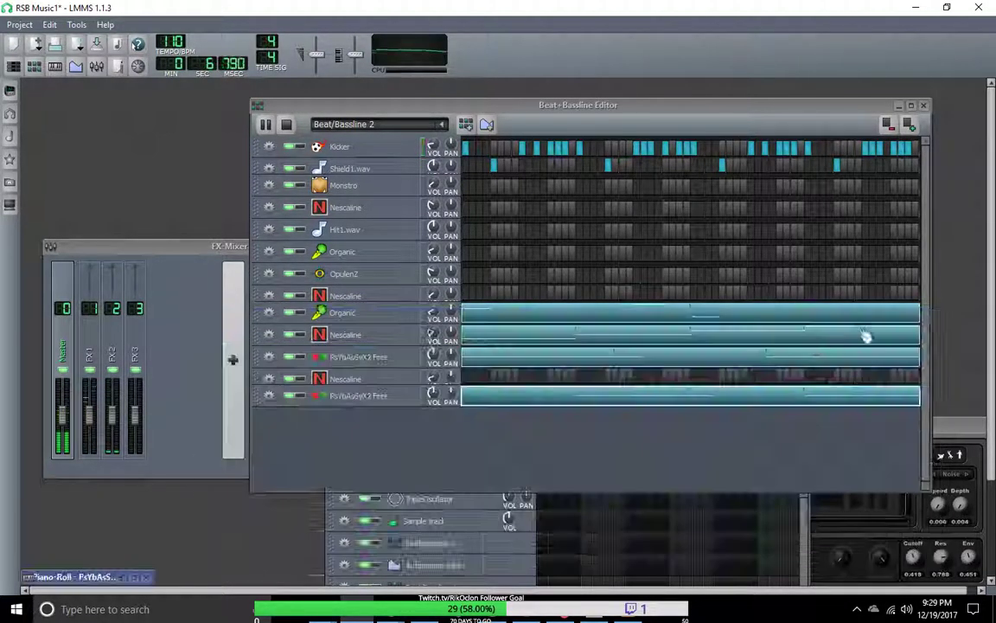
Paste the copied pattern over the last PsYbAsSyX2 Free pattern in Beat/Bassline 2, and open that track's instrument window.
left_click(520, 399)
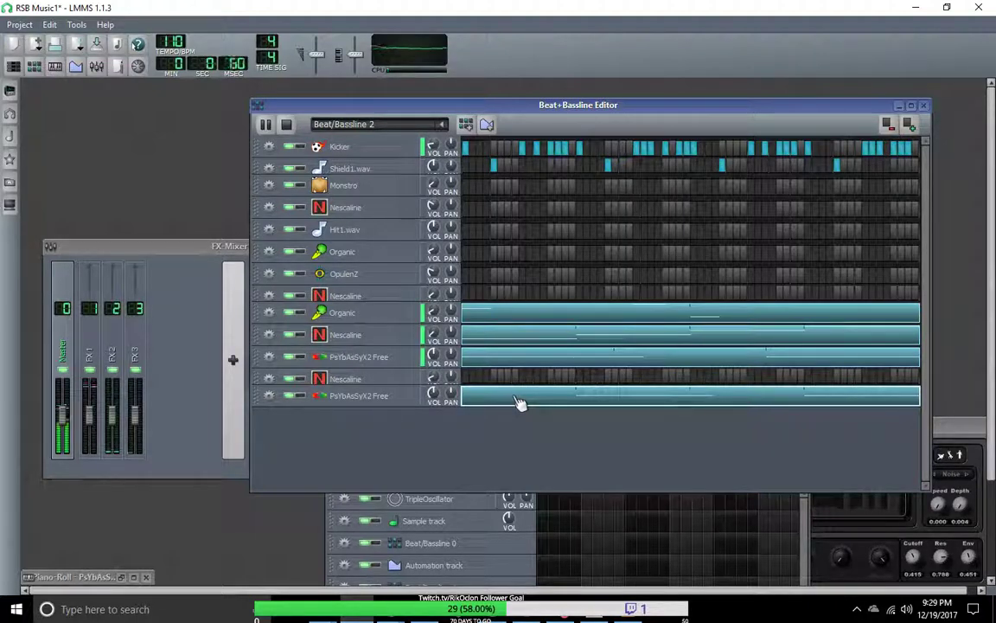
right_click(531, 406)
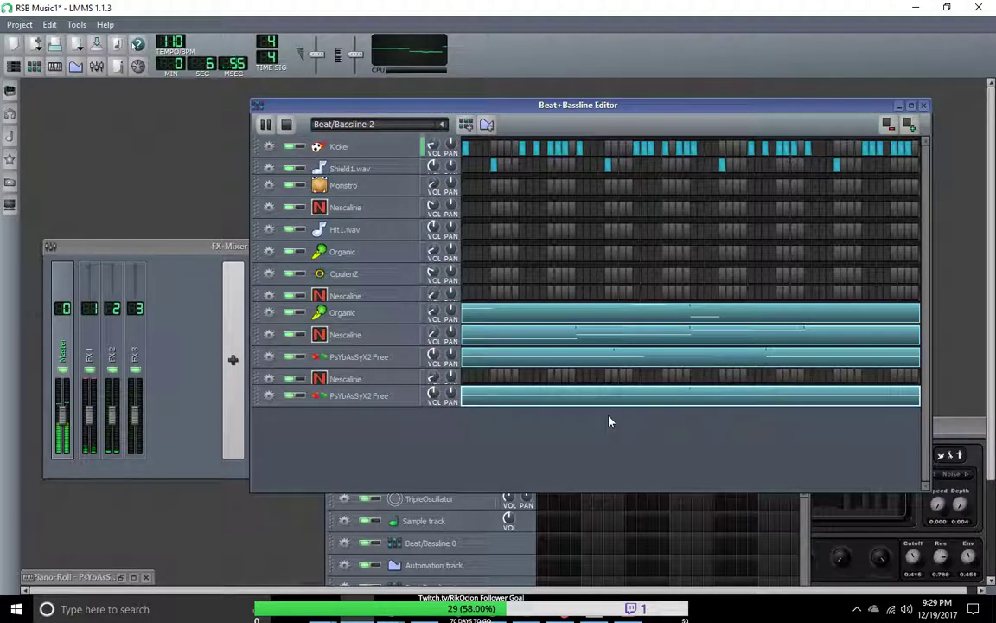
left_click(381, 400)
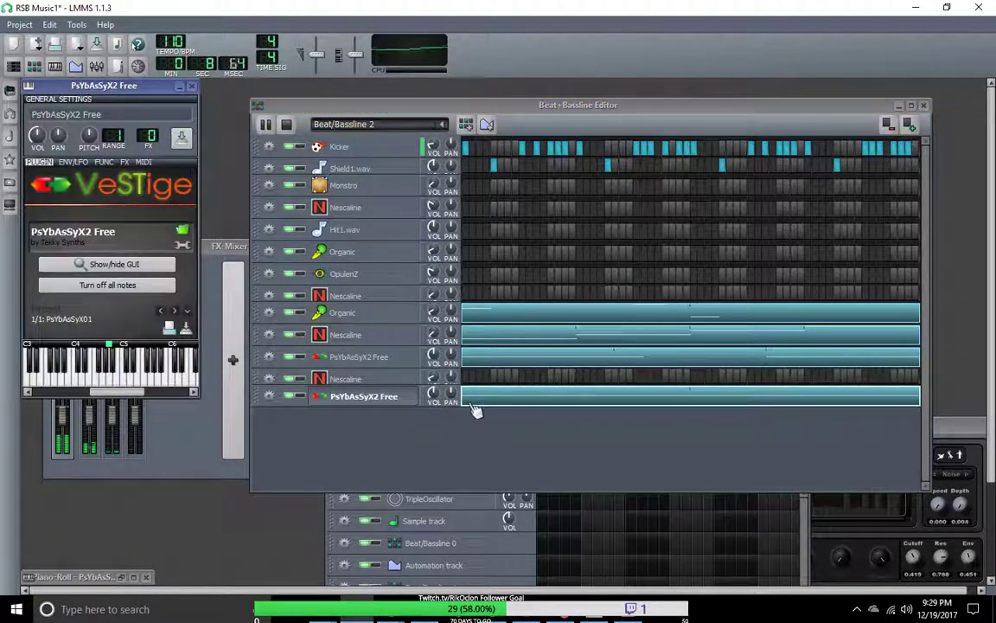
right_click(480, 402)
key("Escape")
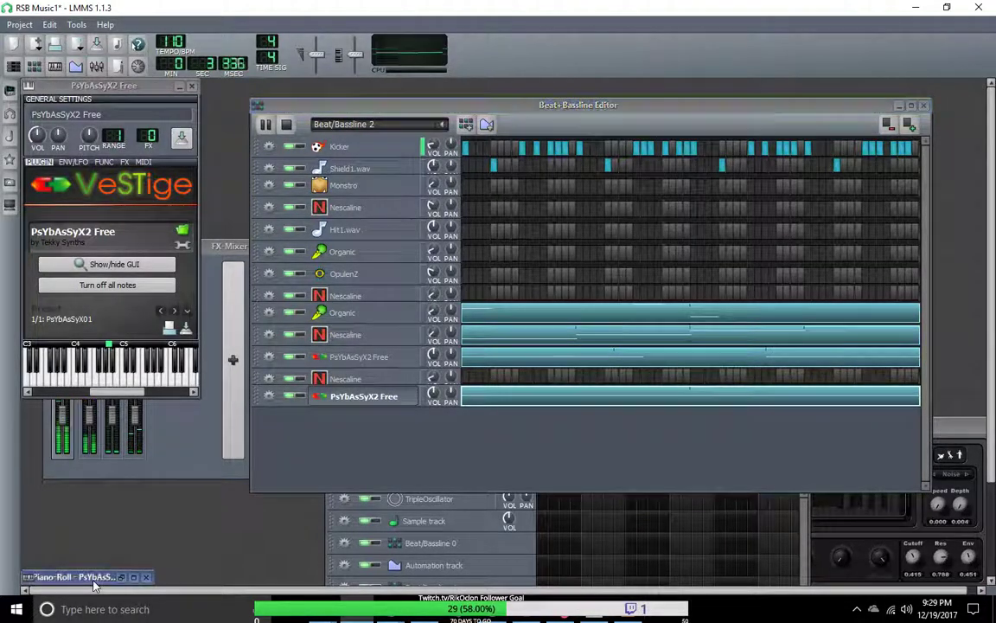
Restore the Piano-Roll, move it higher, and extend the pasted note to four bars.
double_click(104, 577)
left_click_drag(468, 320, 429, 179)
left_click_drag(468, 274, 737, 281)
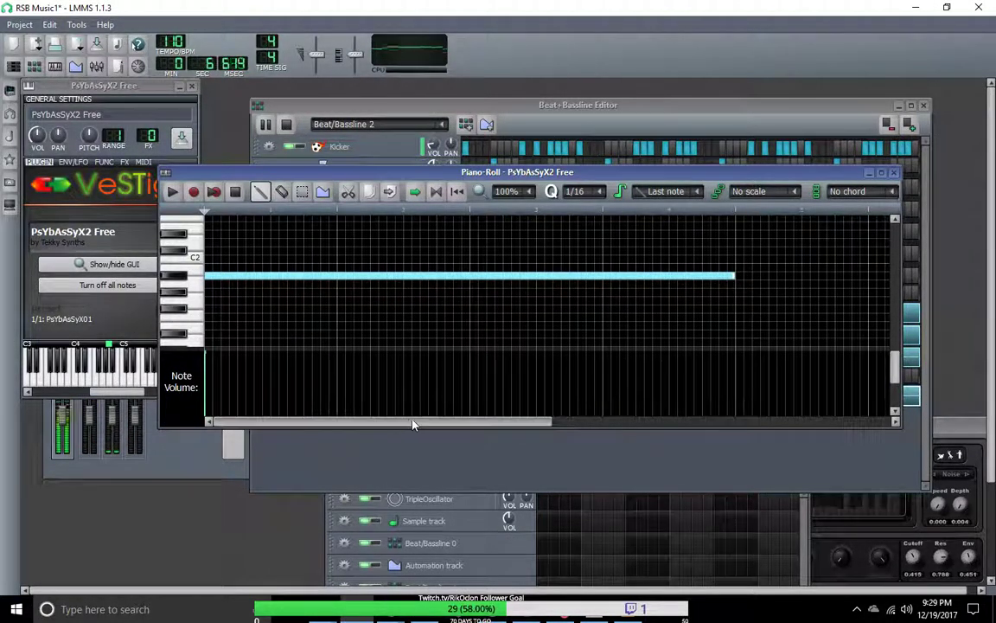
Try shifting the four-bar note to bar 3, undo it, and move the note two sixteenths later instead.
left_click_drag(236, 278, 502, 269)
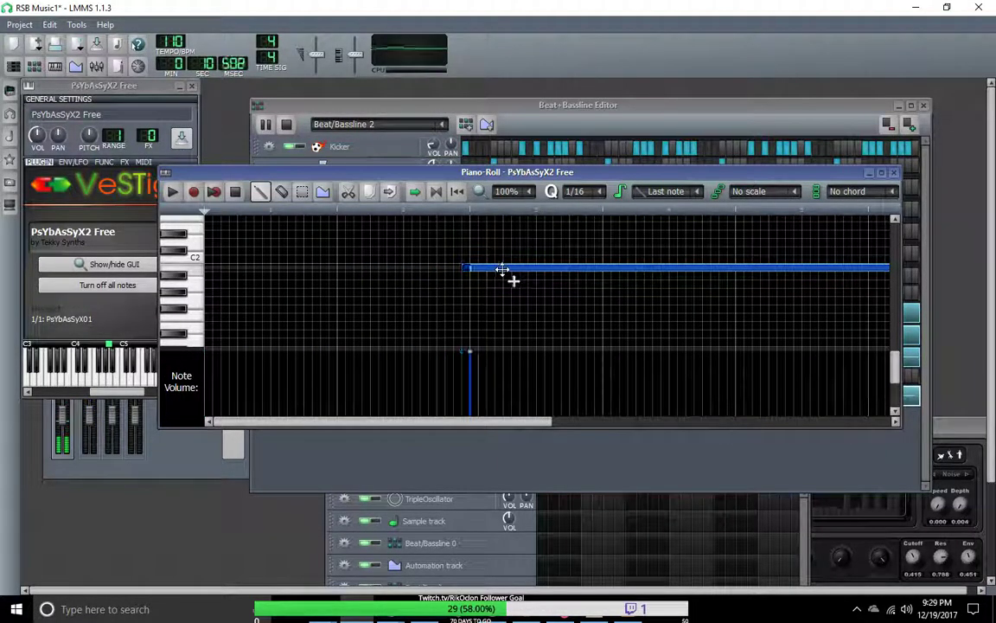
key("ctrl+z")
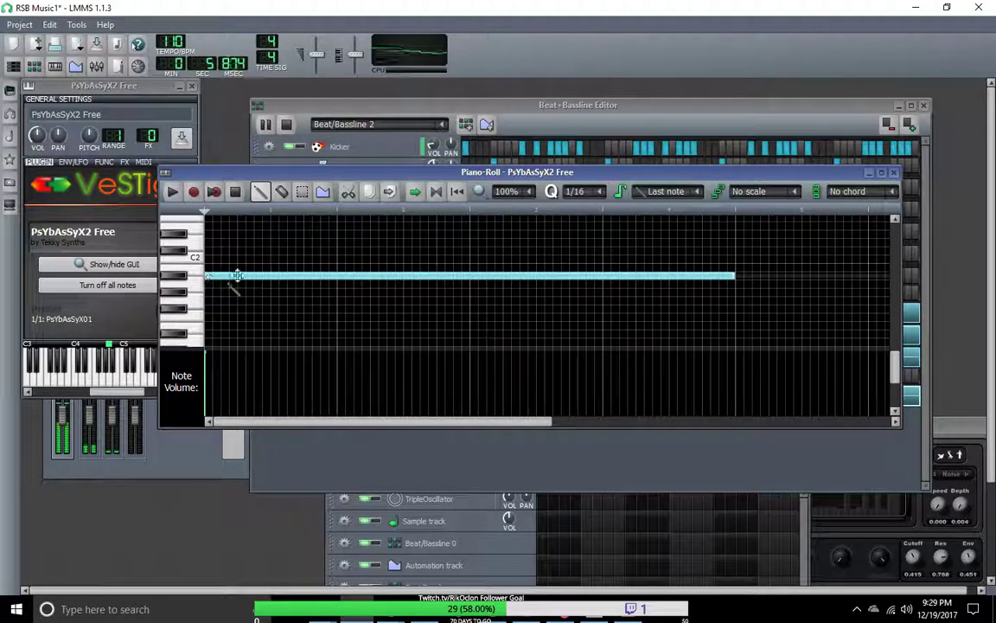
left_click_drag(215, 276, 234, 276)
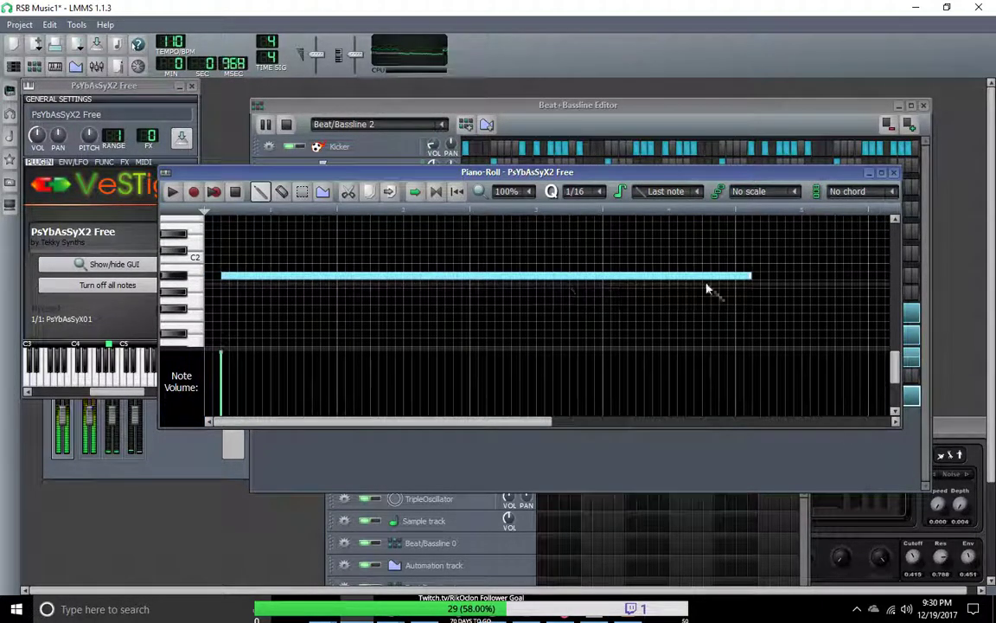
Replace the note with one of the same pitch starting at bar 3, and shorten it to two bars.
right_click(519, 275)
left_click(474, 276)
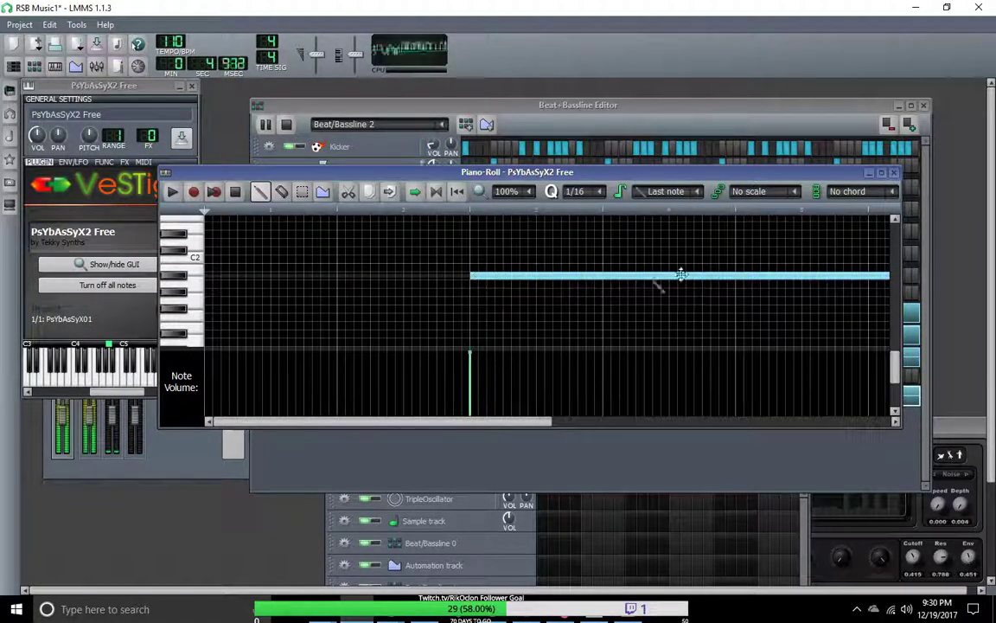
scroll(729, 324, "right", 5)
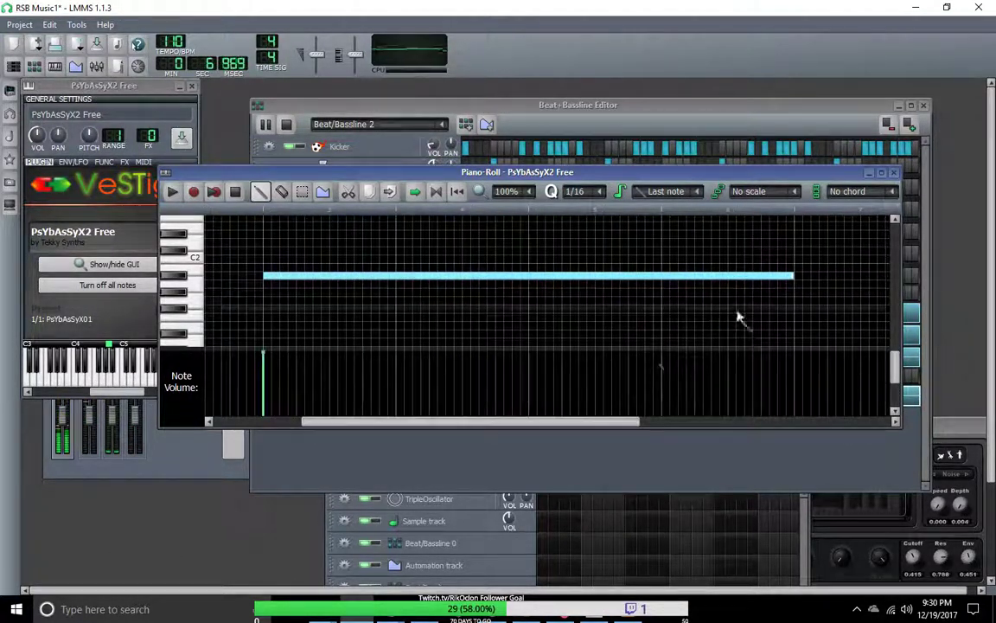
left_click_drag(796, 277, 523, 292)
left_click_drag(478, 423, 382, 423)
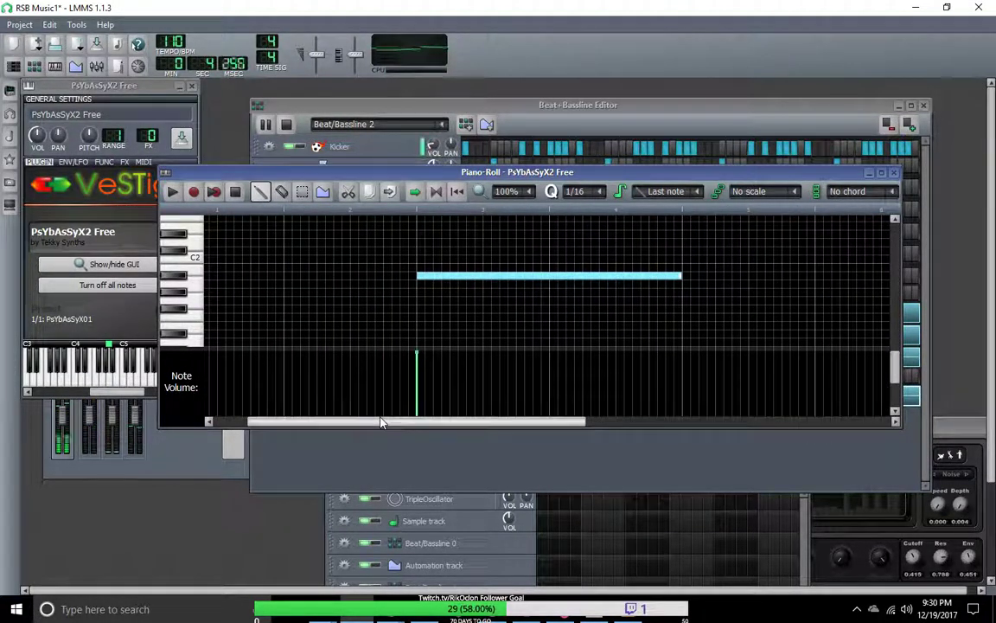
scroll(362, 378, "left", 2)
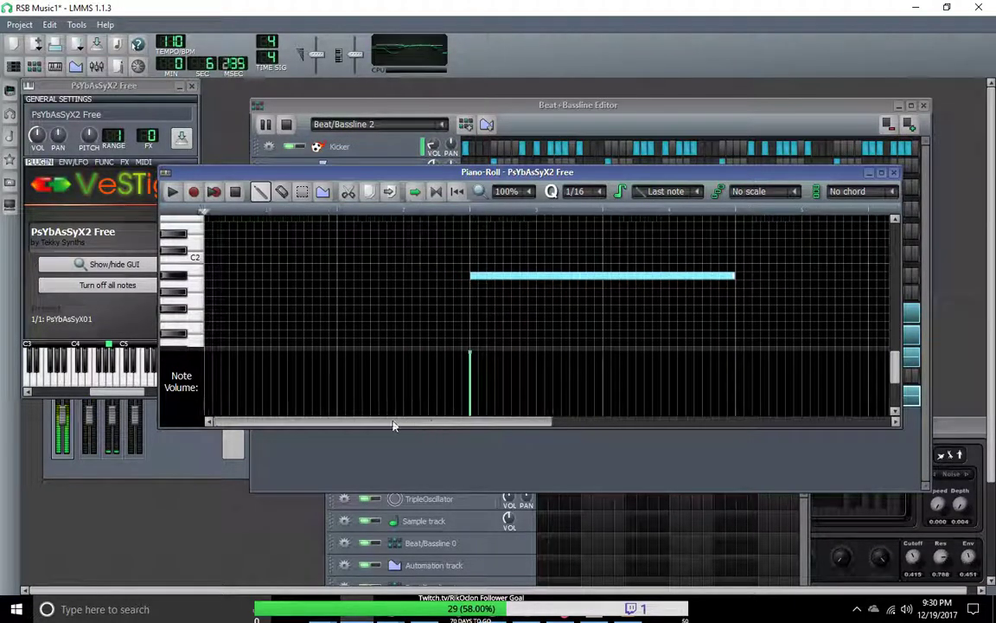
Play Beat/Bassline 2 and move the two-bar PsYbAsSyX2 Free note to start at bar 2.
left_click(269, 126)
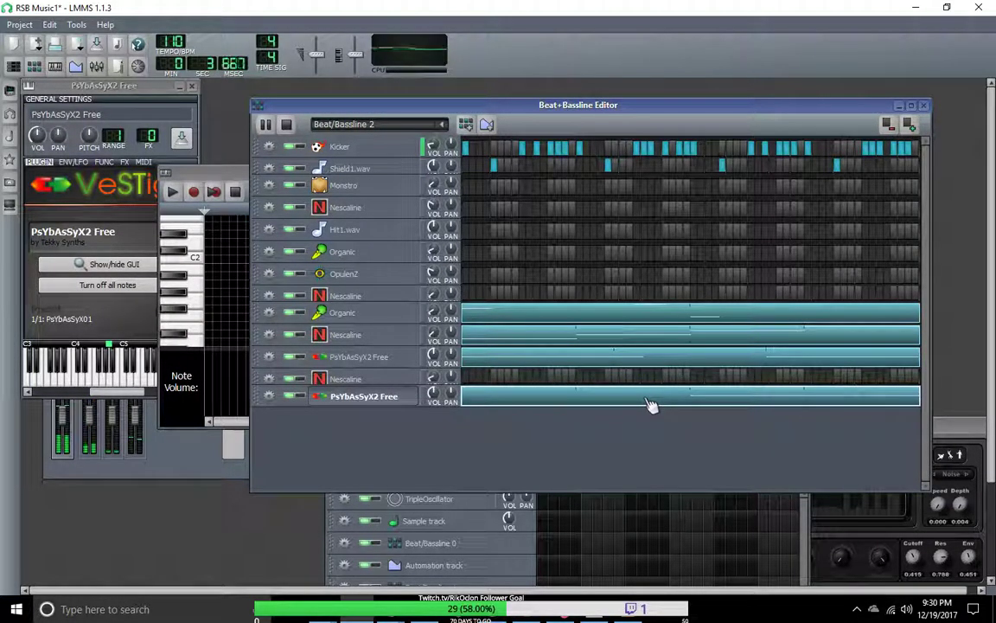
double_click(705, 404)
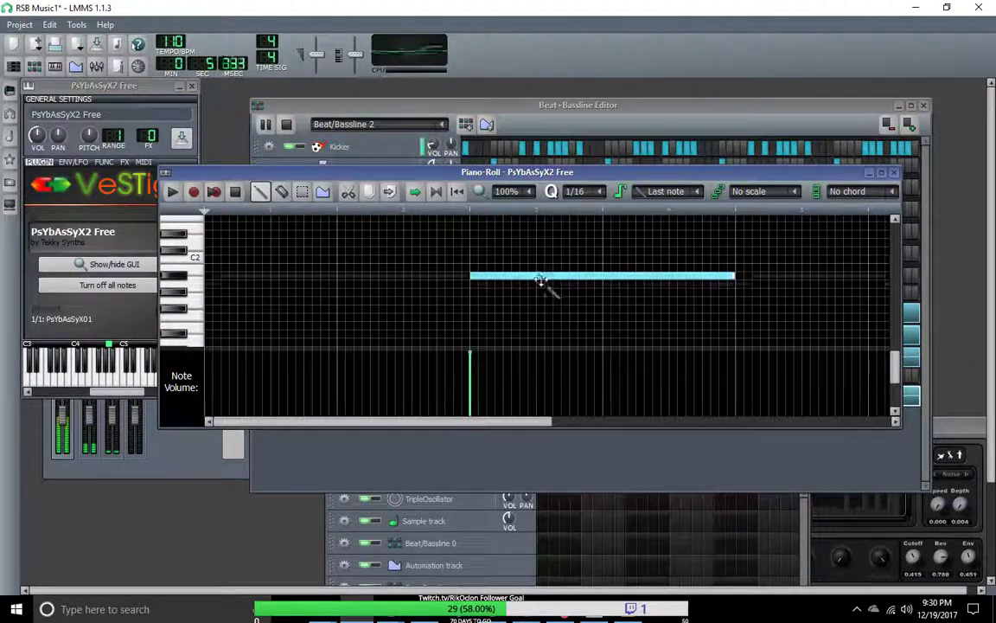
left_click_drag(540, 278, 408, 279)
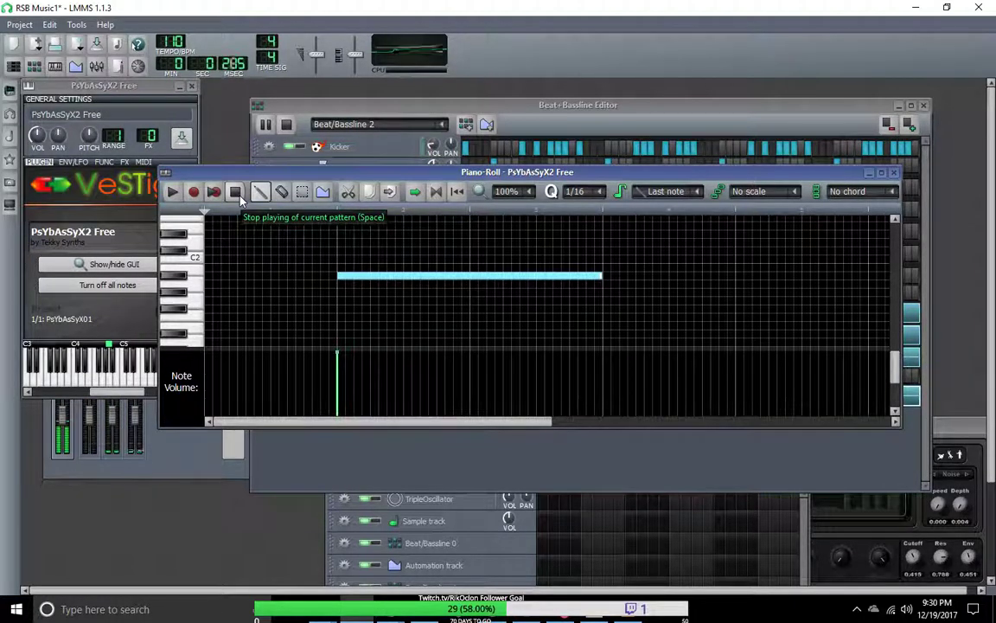
Add a second two-bar note of the same pitch starting at bar 6, and restart playback of Beat/Bassline 2.
left_click_drag(501, 423, 611, 426)
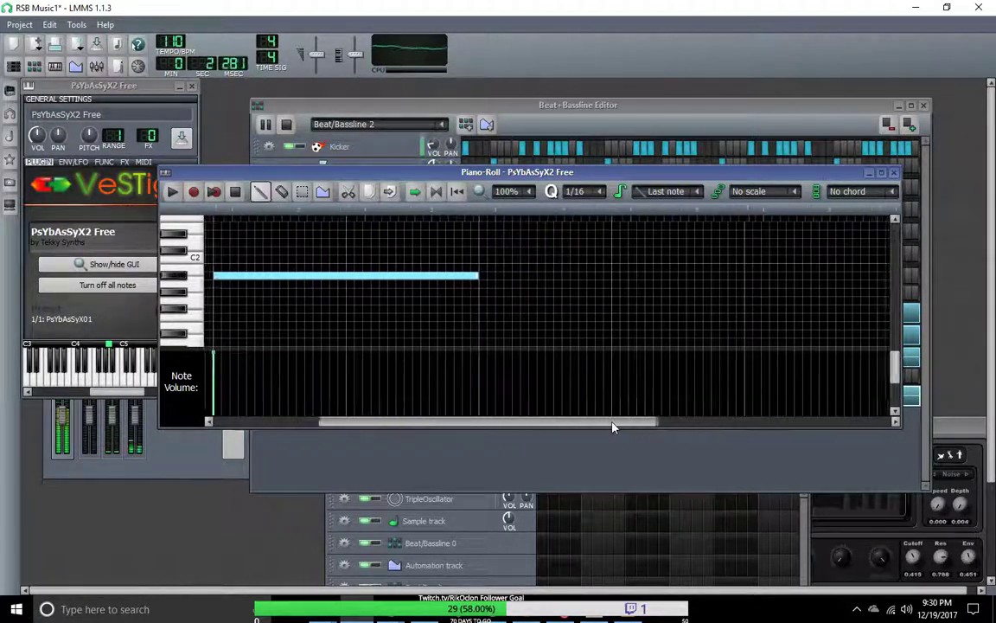
left_click(733, 277)
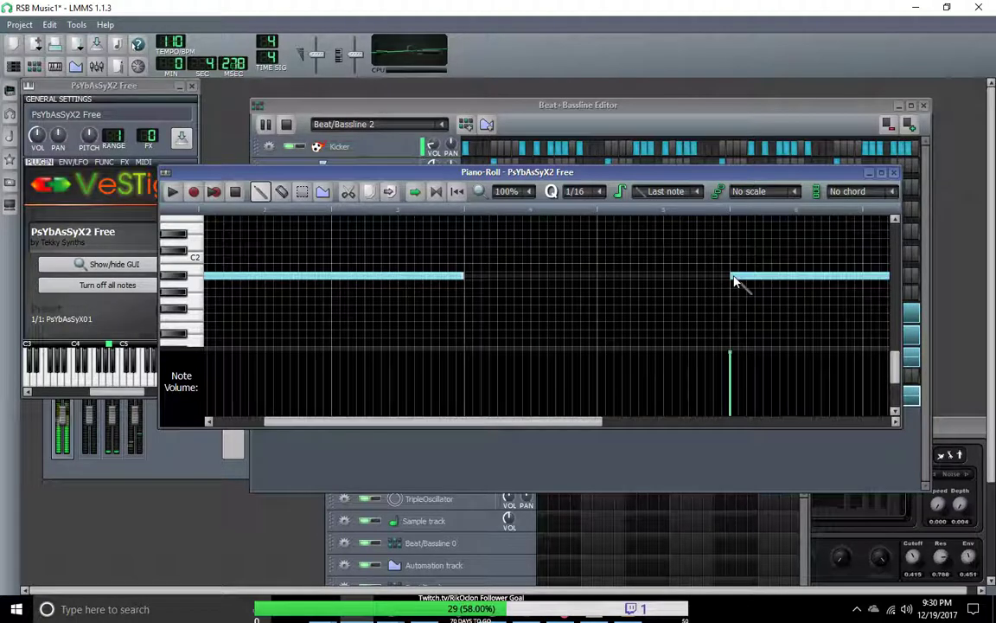
left_click_drag(589, 422, 411, 423)
mouse_move(478, 424)
left_mouse_down()
mouse_move(585, 423)
mouse_move(480, 424)
left_mouse_up()
left_click(265, 126)
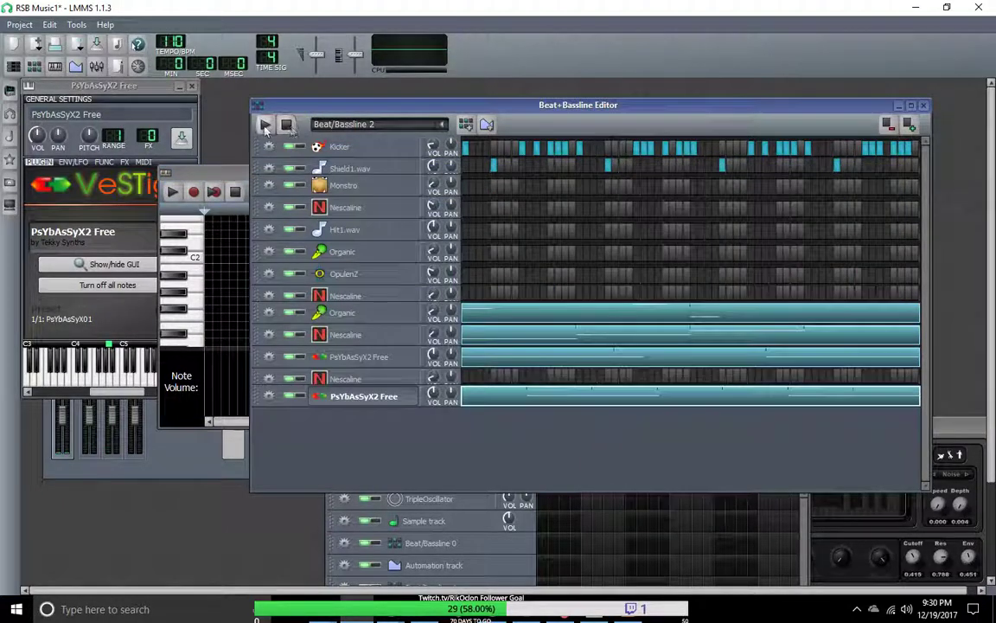
left_click(266, 127)
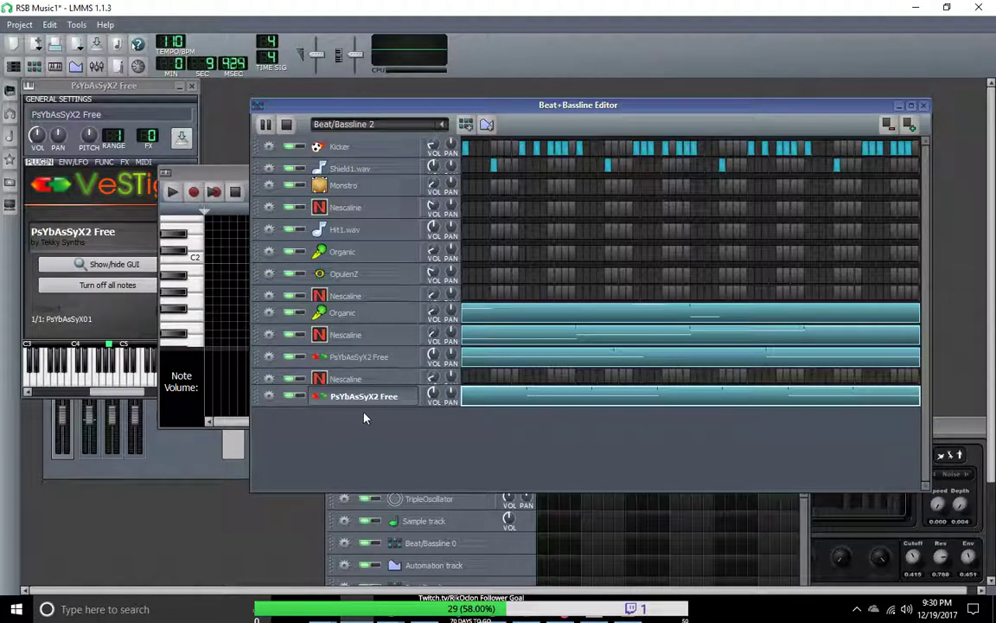
Reopen the last PsYbAsSyX2 Free pattern in the Piano-Roll, move its second note to start at bar 5, and replay Beat/Bassline 2.
double_click(391, 398)
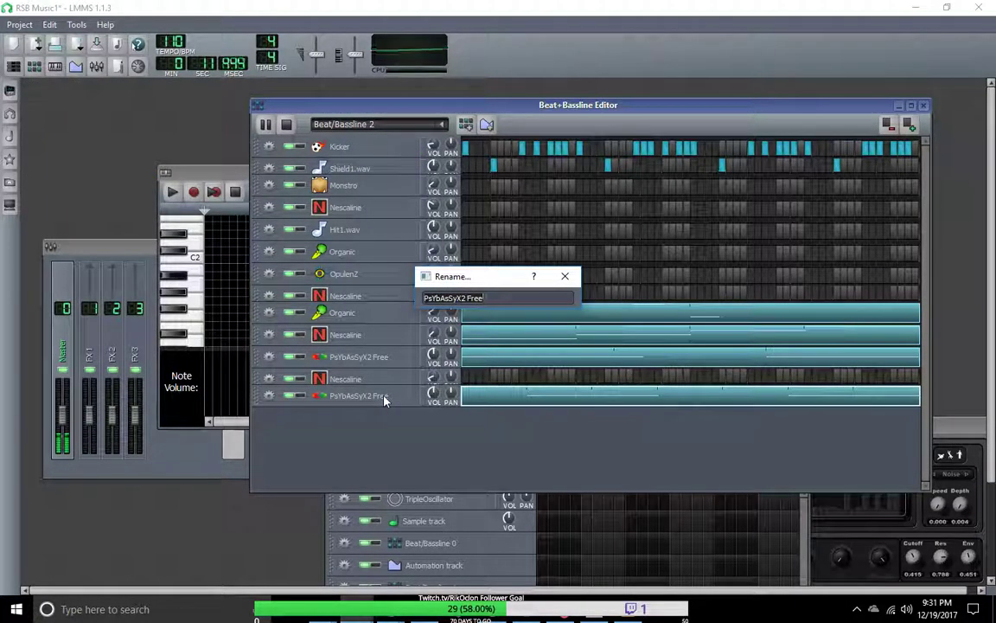
left_click(565, 276)
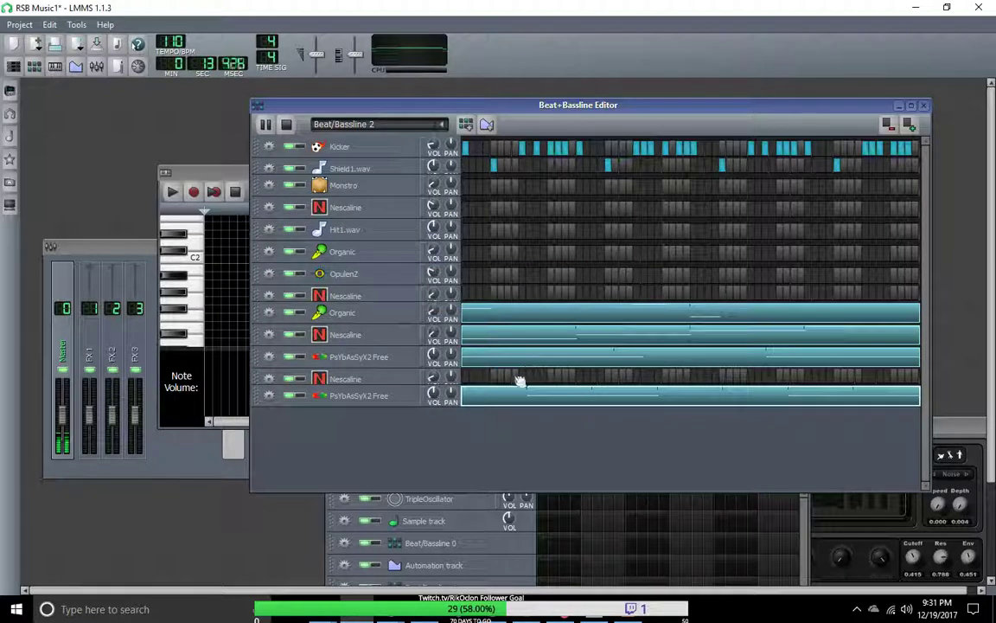
right_click(511, 399)
left_click(532, 410)
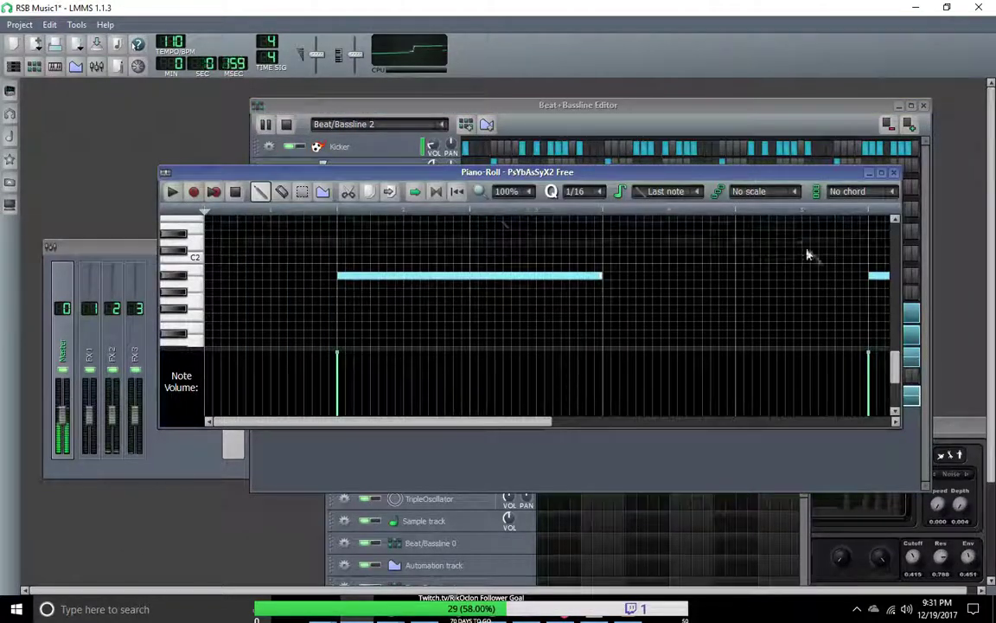
left_click_drag(878, 275, 738, 277)
left_click_drag(511, 422, 443, 453)
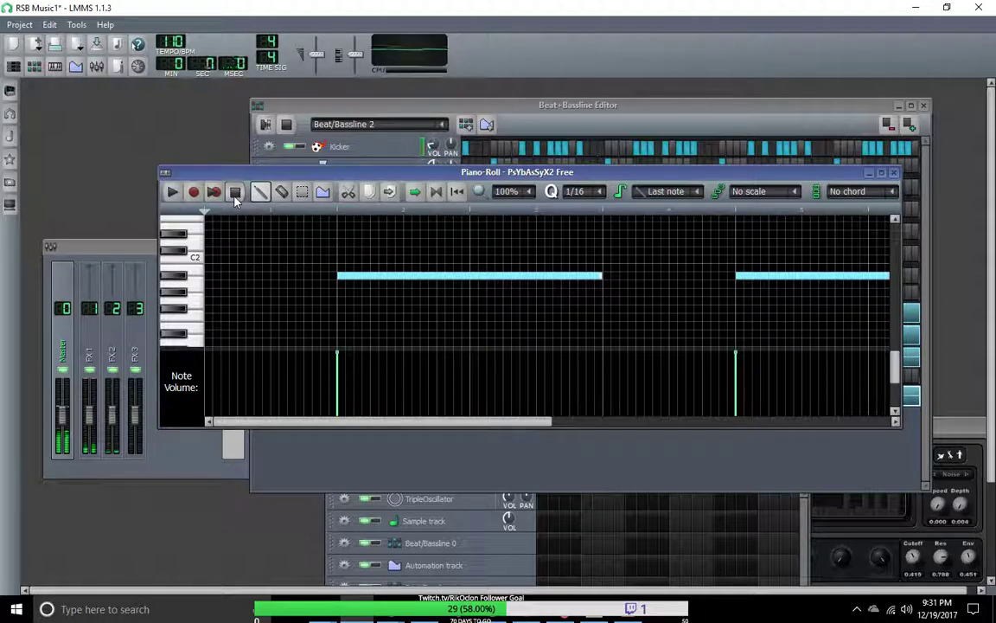
left_click(268, 134)
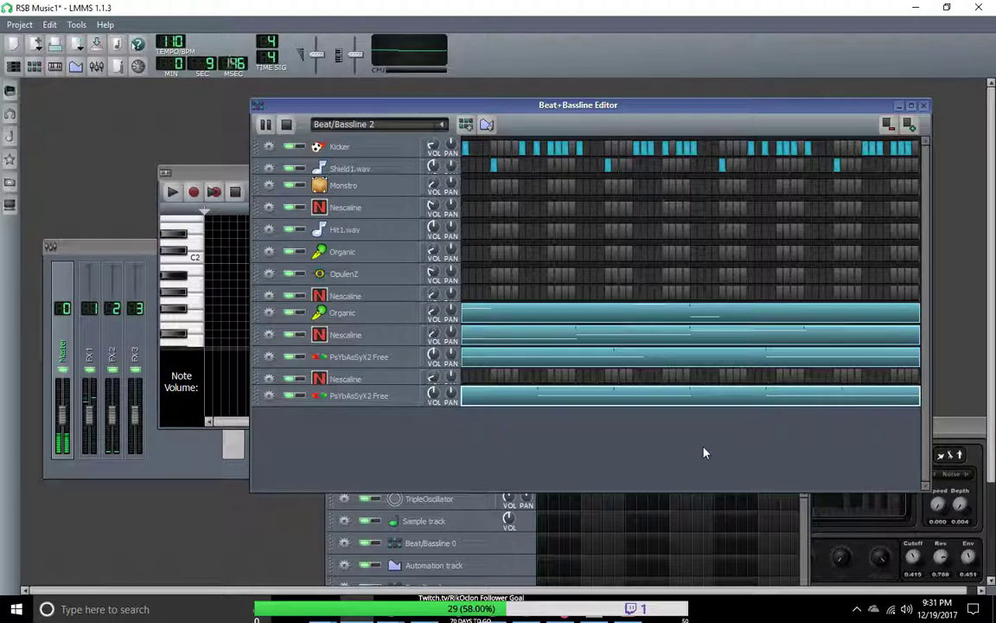
Shift the Beat+Bassline Editor window sideways and play Beat/Bassline 2 from its beginning.
left_click_drag(654, 107, 570, 111)
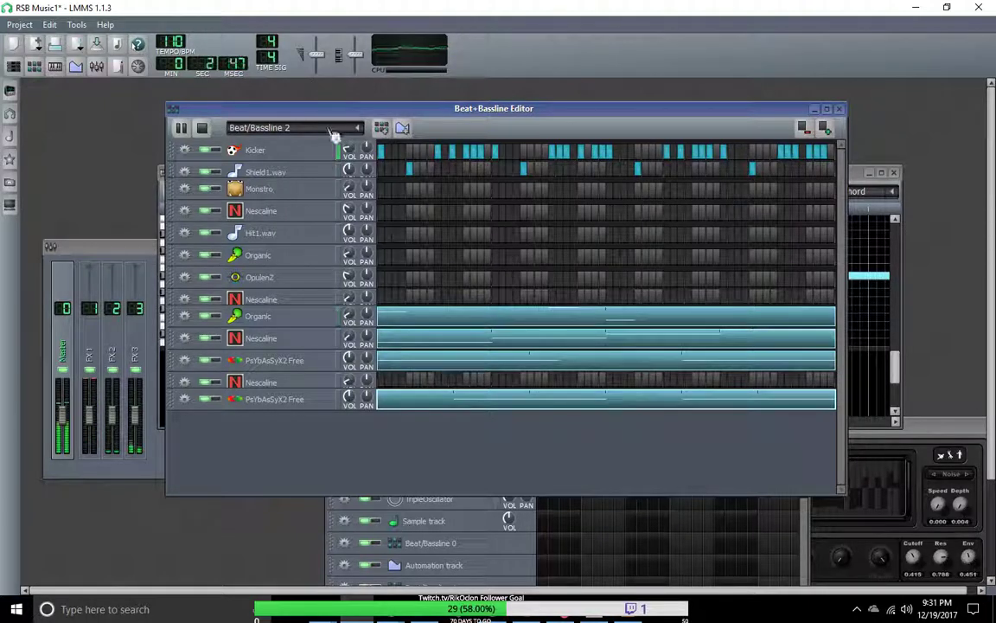
left_click(201, 128)
left_click(181, 127)
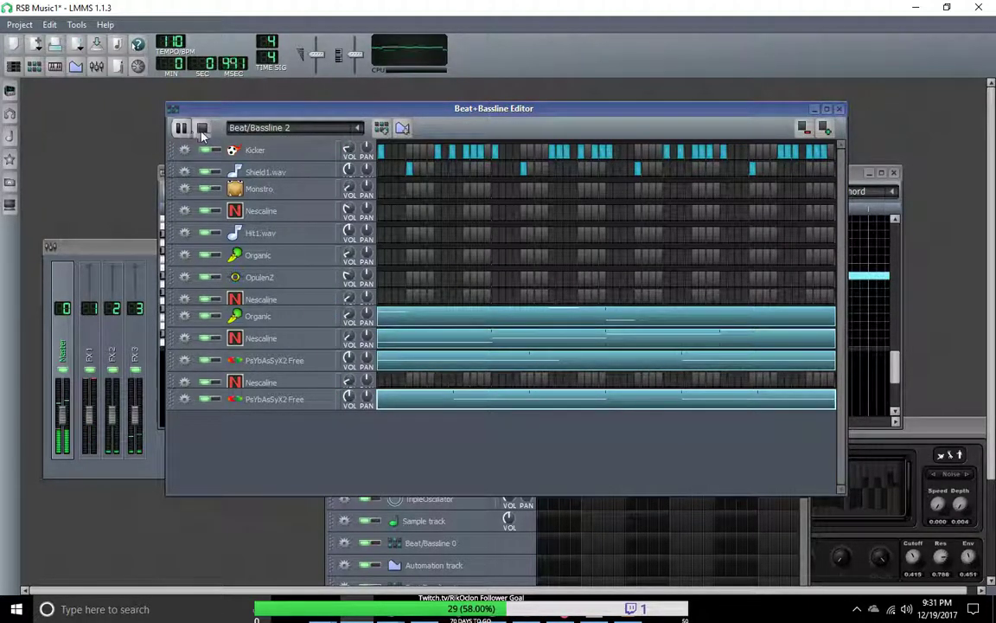
Solo the last PsYbAsSyX2 Free track and play Beat/Bassline 2 from its beginning.
left_click(201, 128)
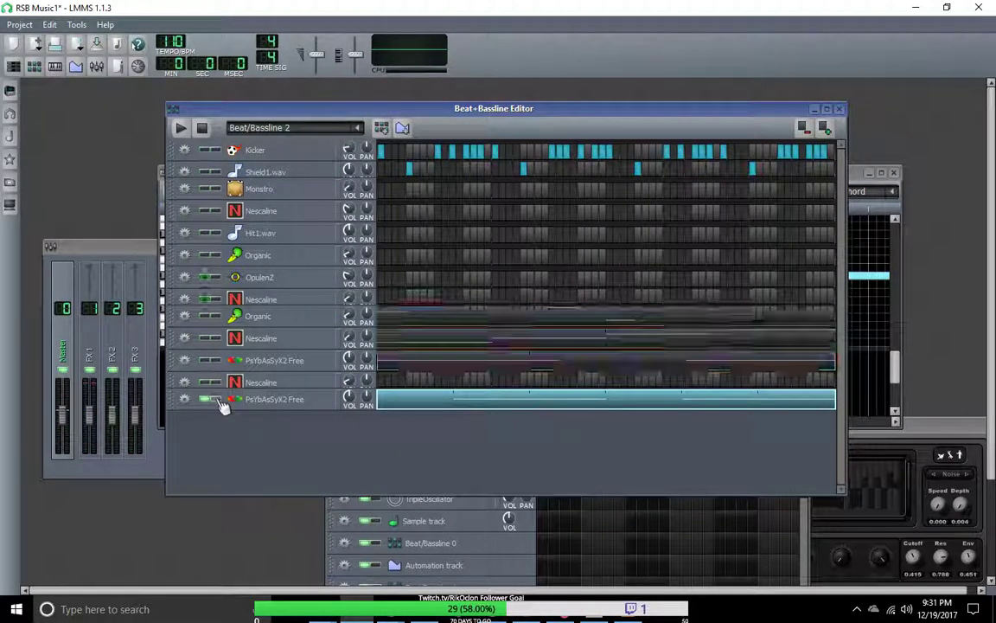
left_click(180, 127)
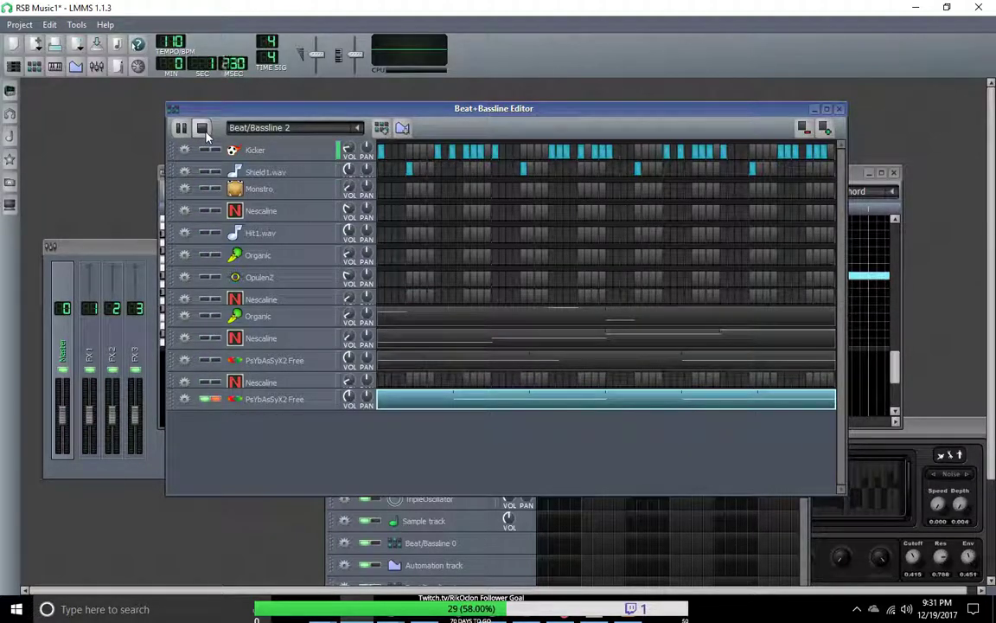
left_click(209, 400)
left_click(212, 400)
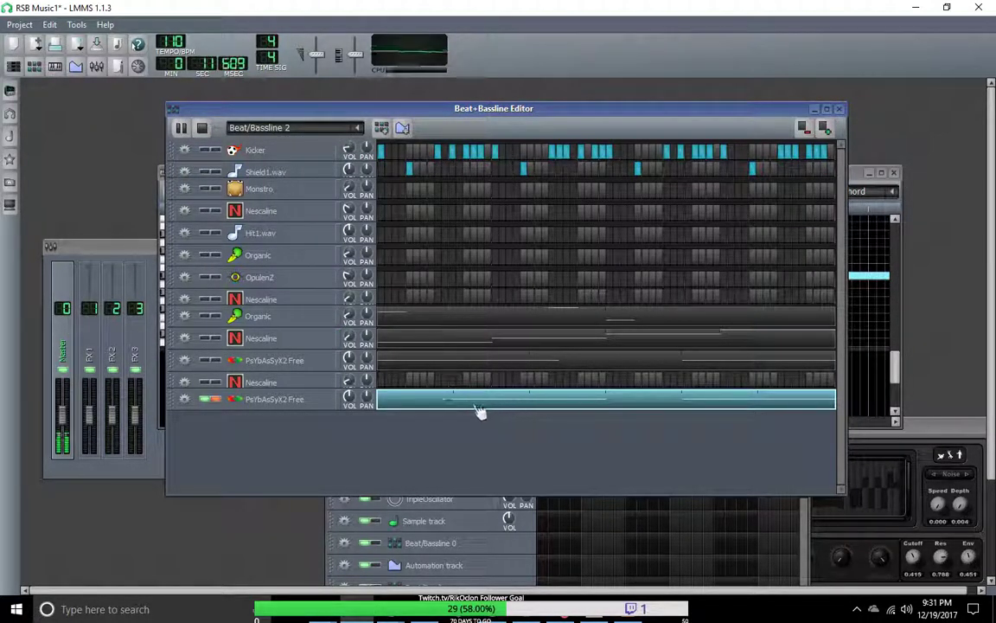
Bring the Song-Editor forward, move it up over the Beat+Bassline Editor, enlarge it, and minimise it.
left_click(812, 564)
left_click_drag(630, 445, 488, 154)
left_click_drag(703, 441, 940, 489)
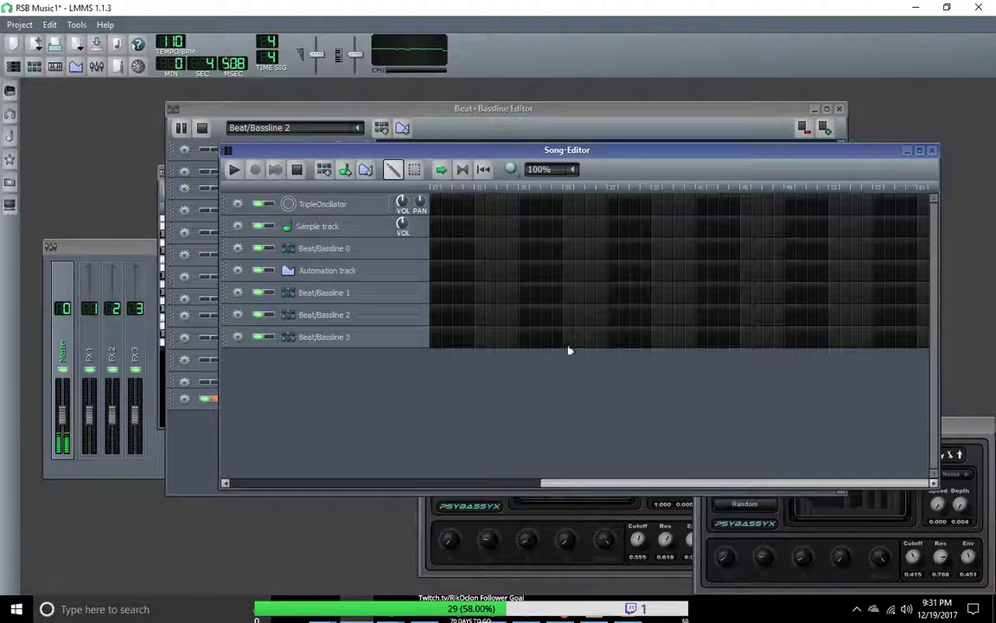
left_click(907, 151)
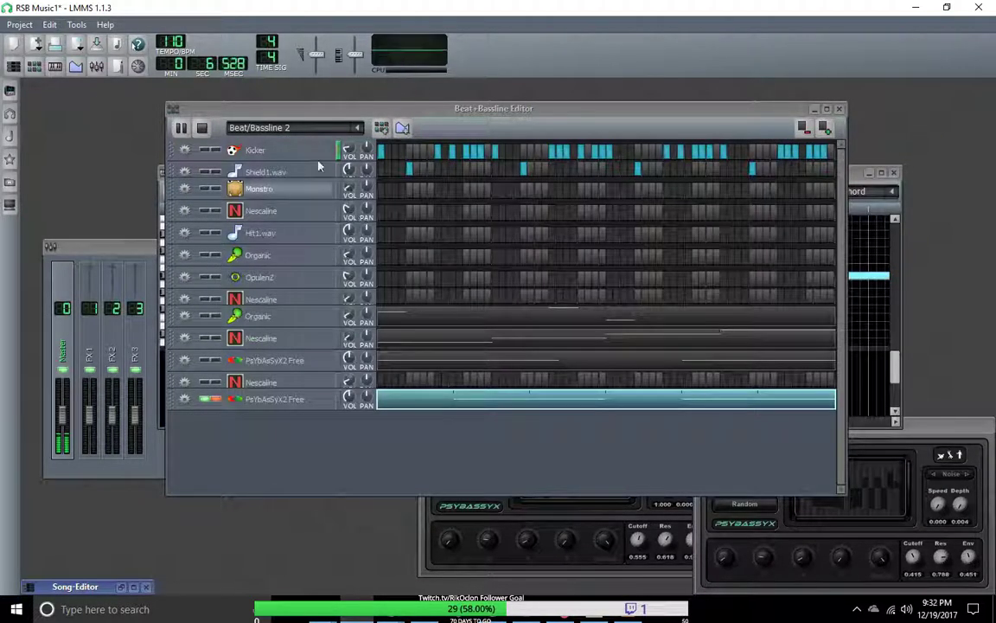
Uncover the Piano-Roll and move the two PsYbAsSyX2 Free notes to start at bar 3 and bar 7.
left_click_drag(346, 108, 315, 309)
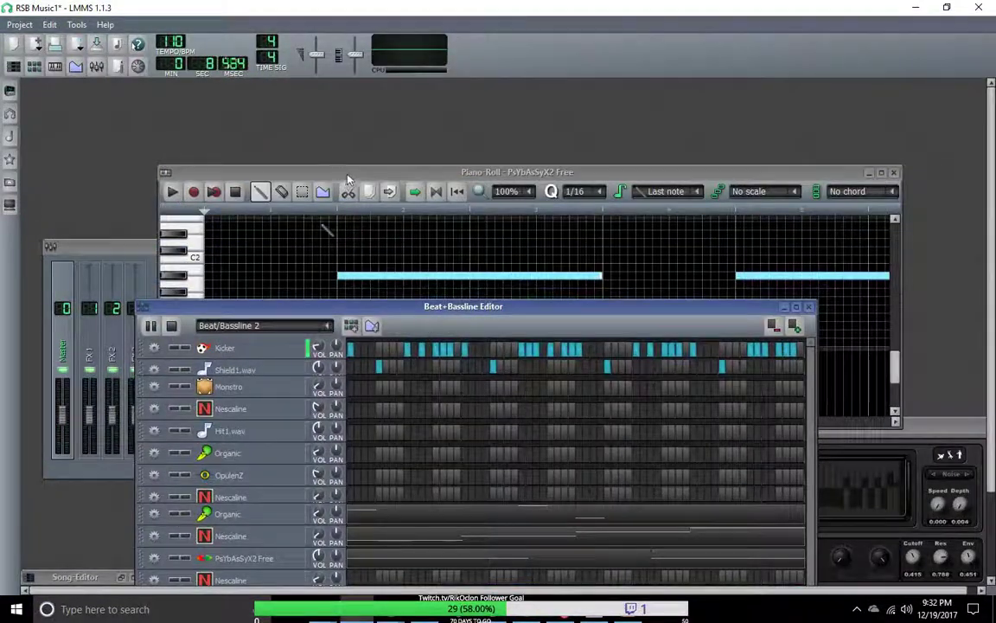
left_click(354, 177)
left_click_drag(354, 178, 295, 135)
scroll(418, 253, "up", 3)
scroll(428, 277, "down", 2)
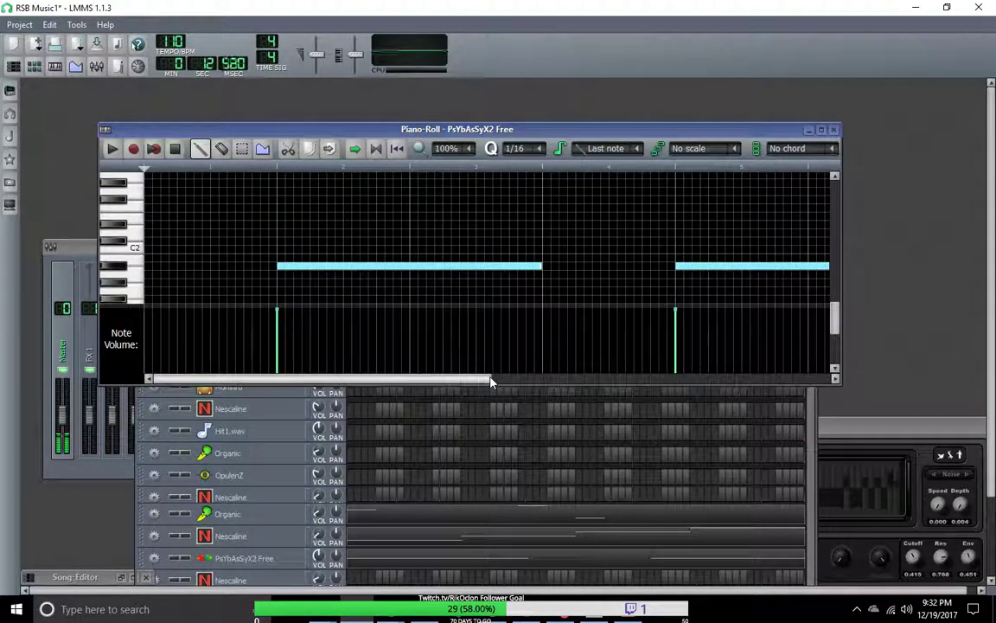
left_click_drag(422, 266, 563, 265)
left_click_drag(694, 265, 827, 267)
left_click_drag(456, 384, 622, 381)
left_click_drag(402, 268, 534, 268)
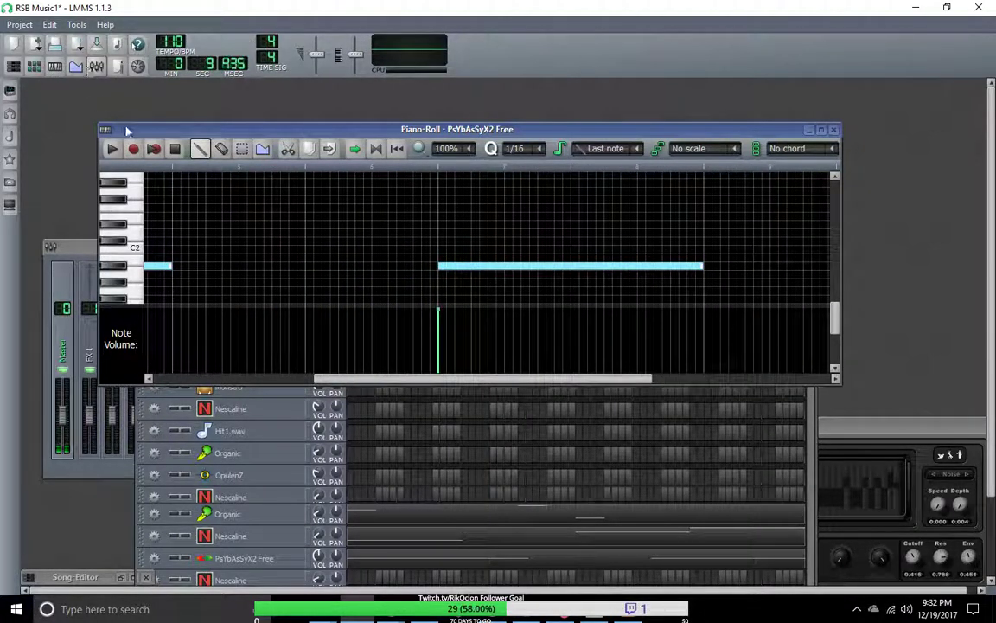
Play the soloed PsYbAsSyX2 Free pattern, turn its solo off, and play Beat/Bassline 2 with all tracks.
left_click_drag(181, 133, 247, 362)
left_click(149, 327)
left_click_drag(363, 308, 350, 106)
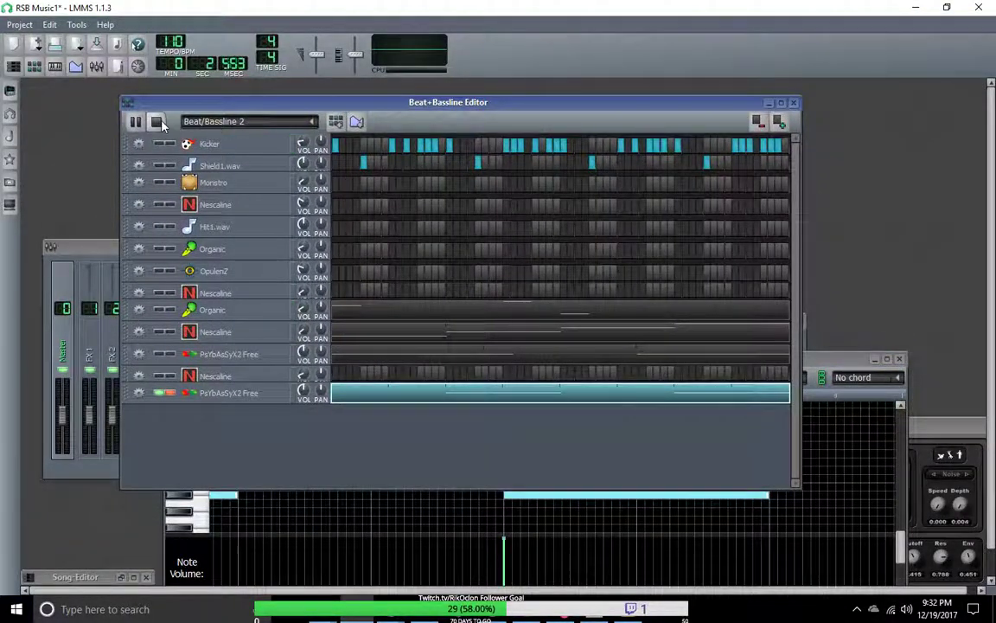
left_click(170, 395)
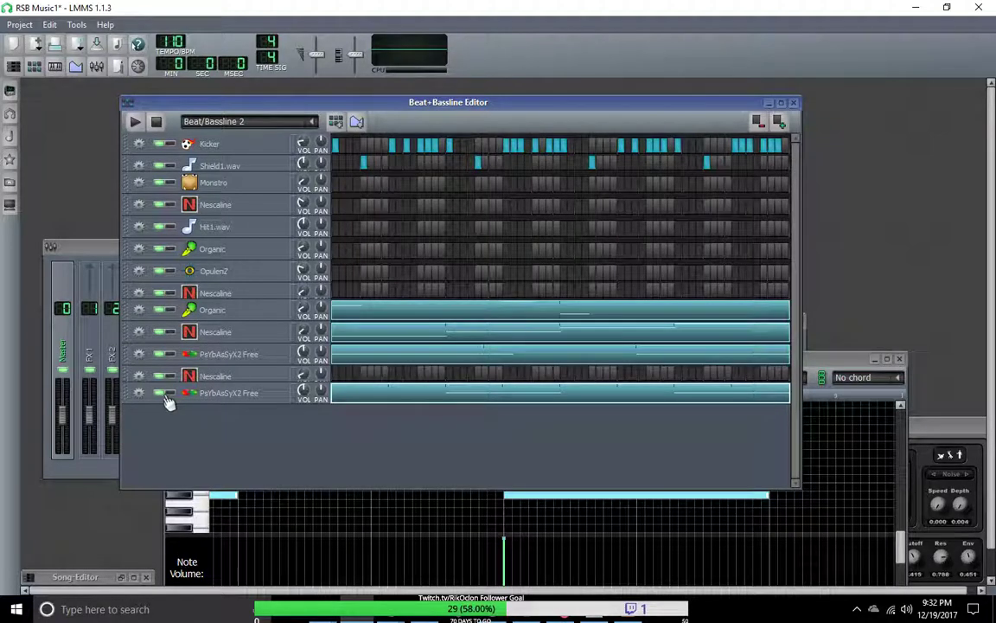
left_click(136, 122)
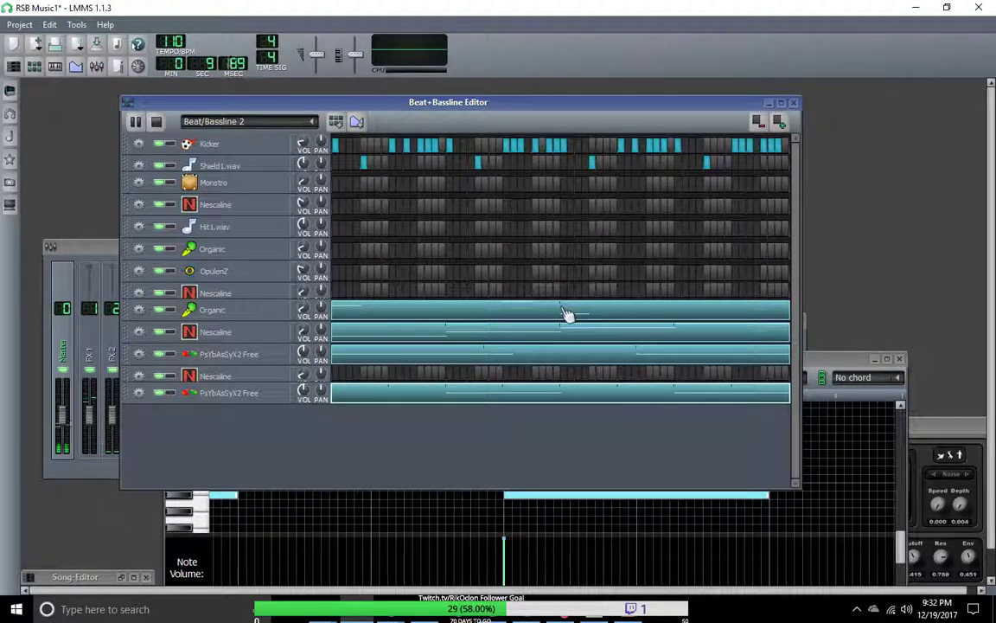
Move the Piano-Roll over the Beat+Bassline Editor, inspect the first PsYbAsSyX2 Free note, and restart playback of Beat/Bassline 2.
left_click_drag(814, 361, 786, 171)
left_click_drag(683, 416, 507, 406)
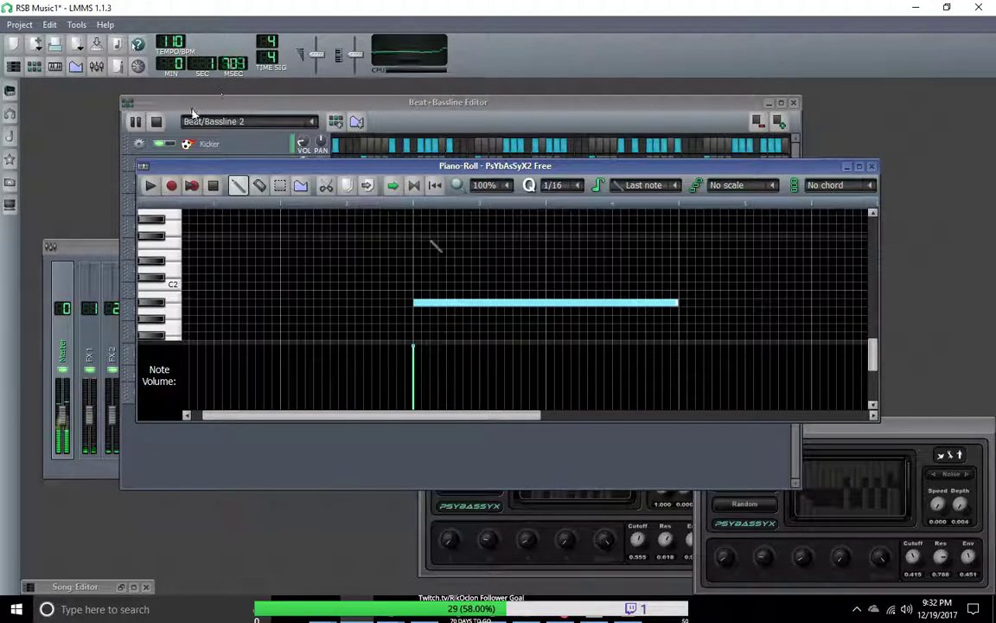
left_click(155, 121)
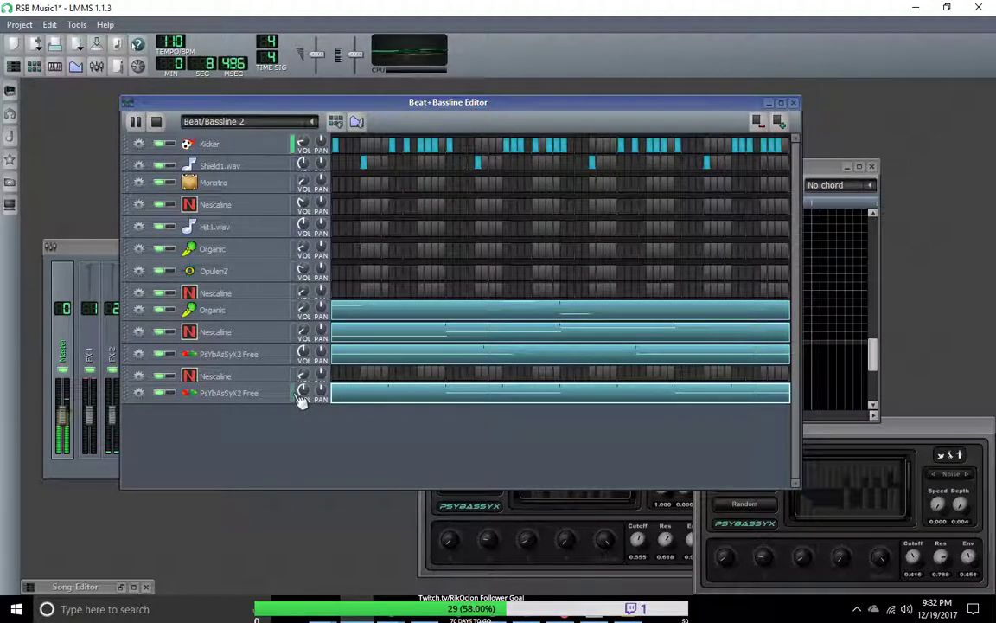
Solo the last PsYbAsSyX2 Free track again, play it from the beginning, and pause playback.
left_click(168, 394)
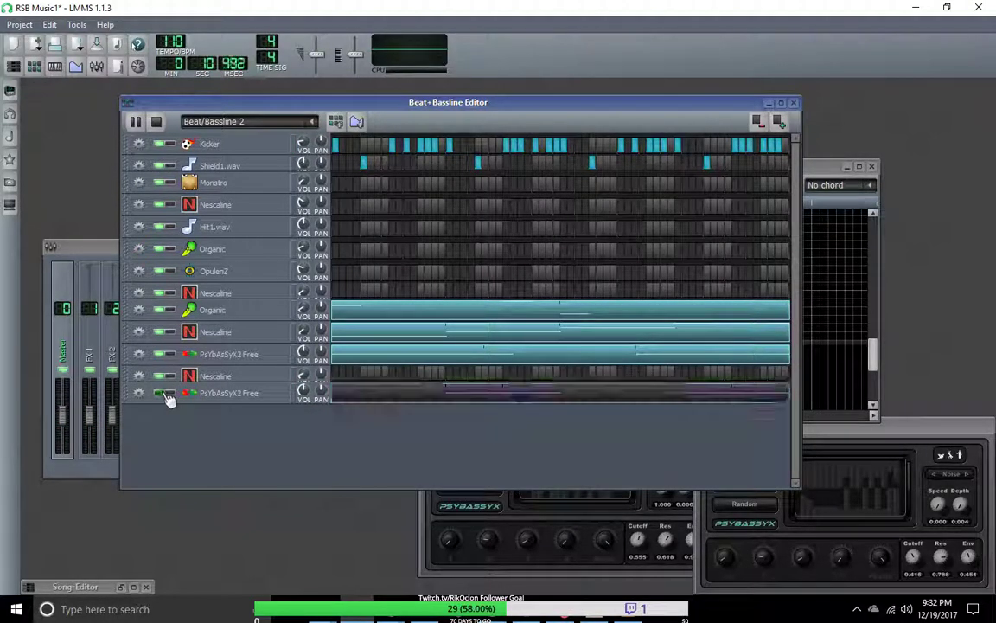
left_click(136, 122)
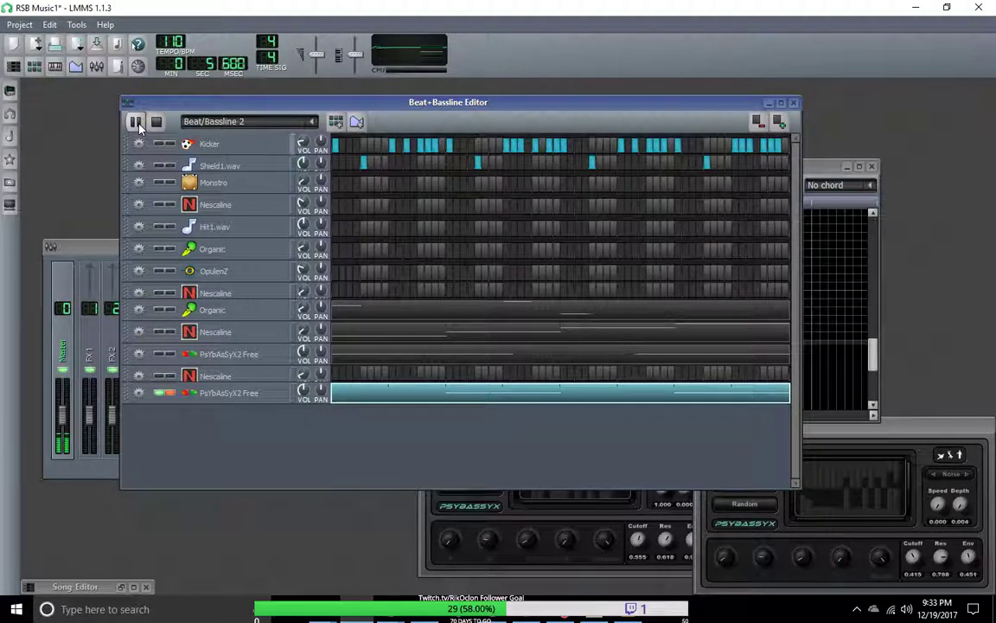
left_click(136, 122)
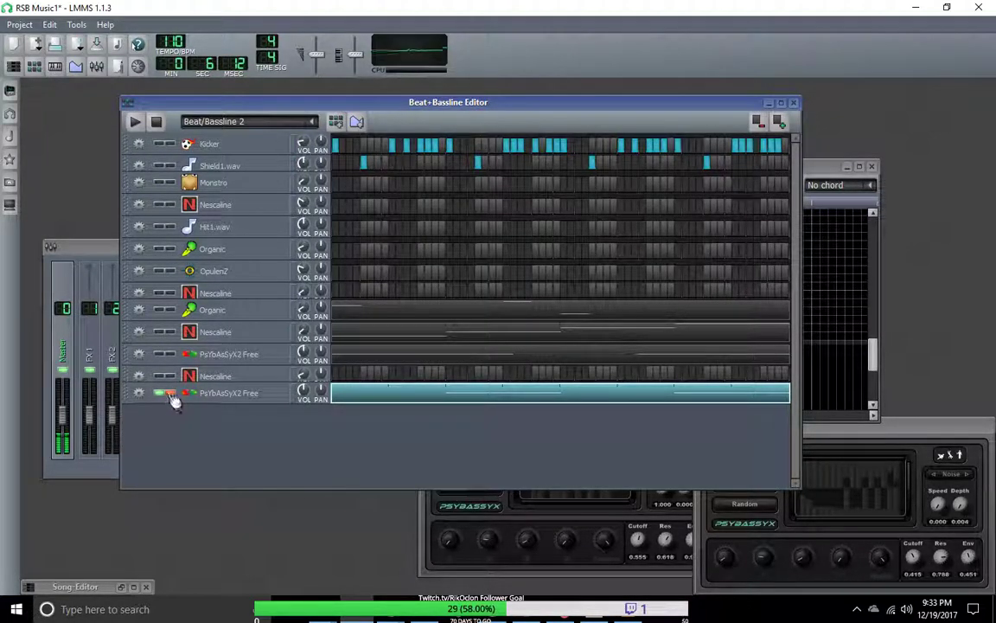
Unmute all tracks by turning off the last PsYbAsSyX2 Free track's solo, and resume playing Beat/Bassline 2.
left_click(165, 394)
left_click(164, 395)
left_click(169, 394)
left_click(163, 394)
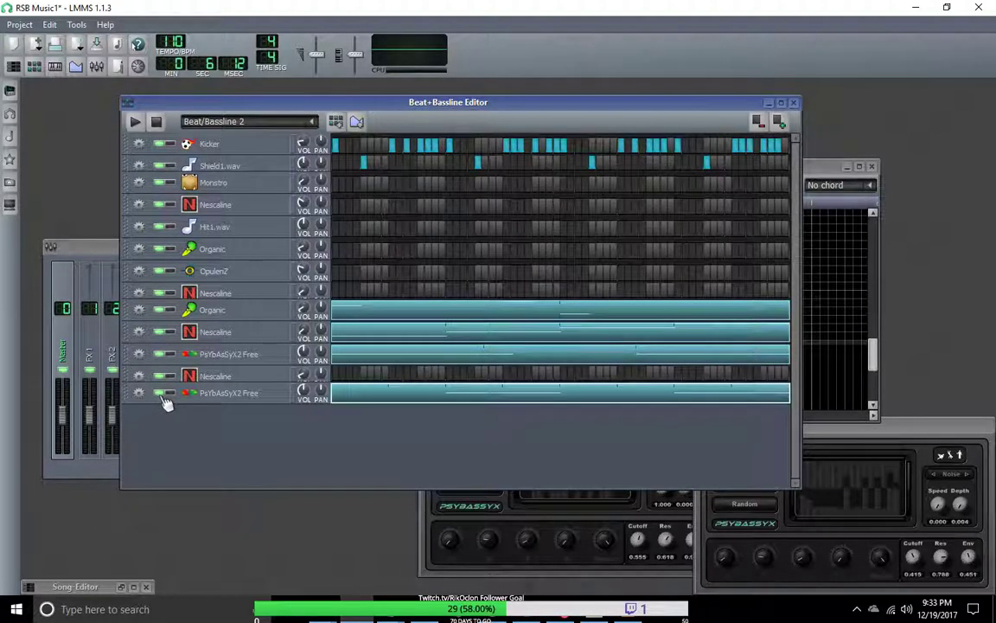
left_click(136, 122)
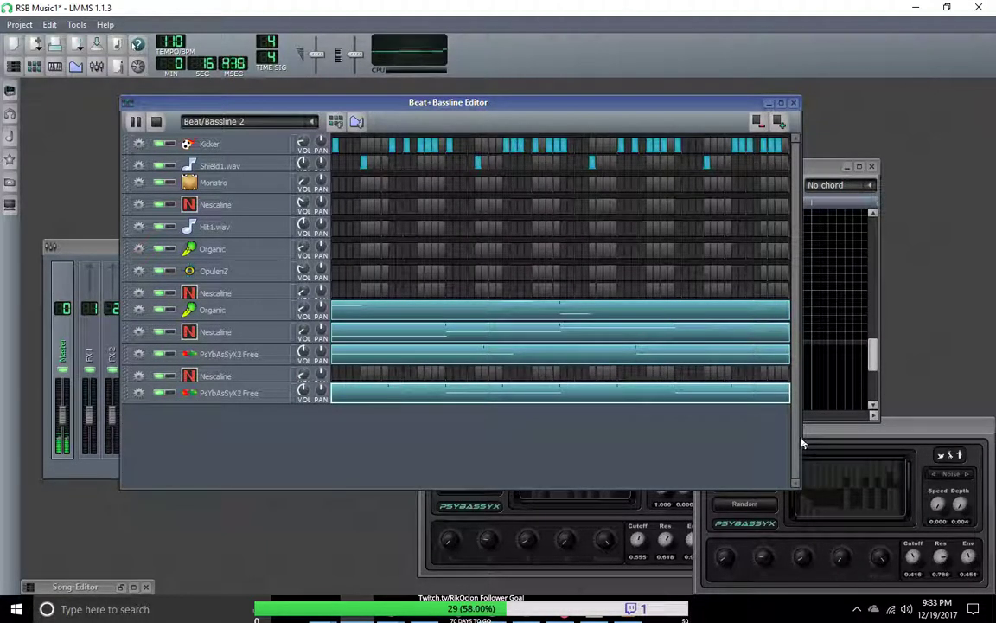
Widen the Beat+Bassline Editor window and save the RSB Music1 project.
left_click_drag(803, 473, 991, 472)
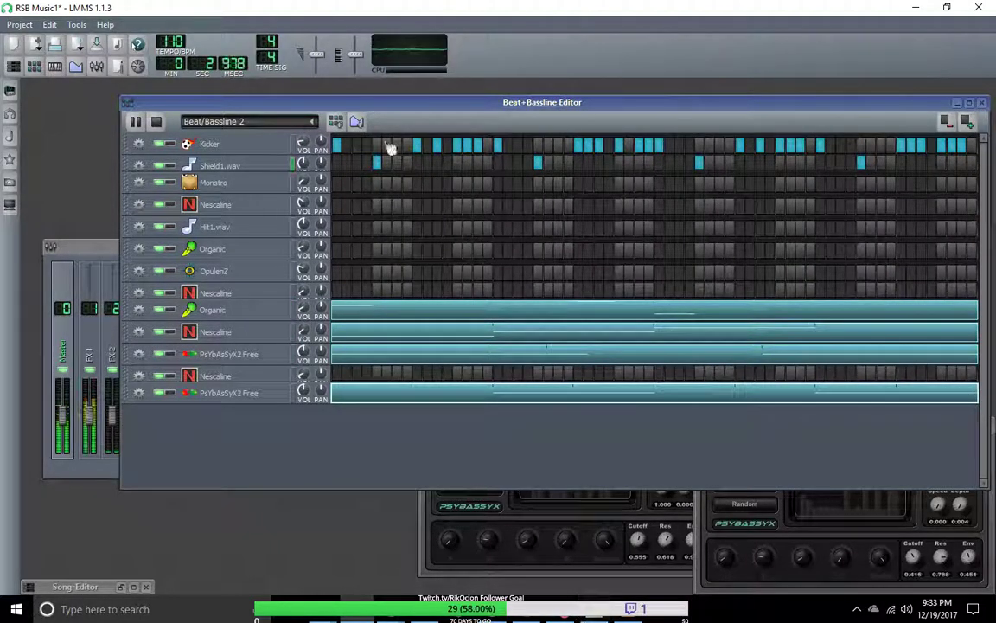
left_click(19, 25)
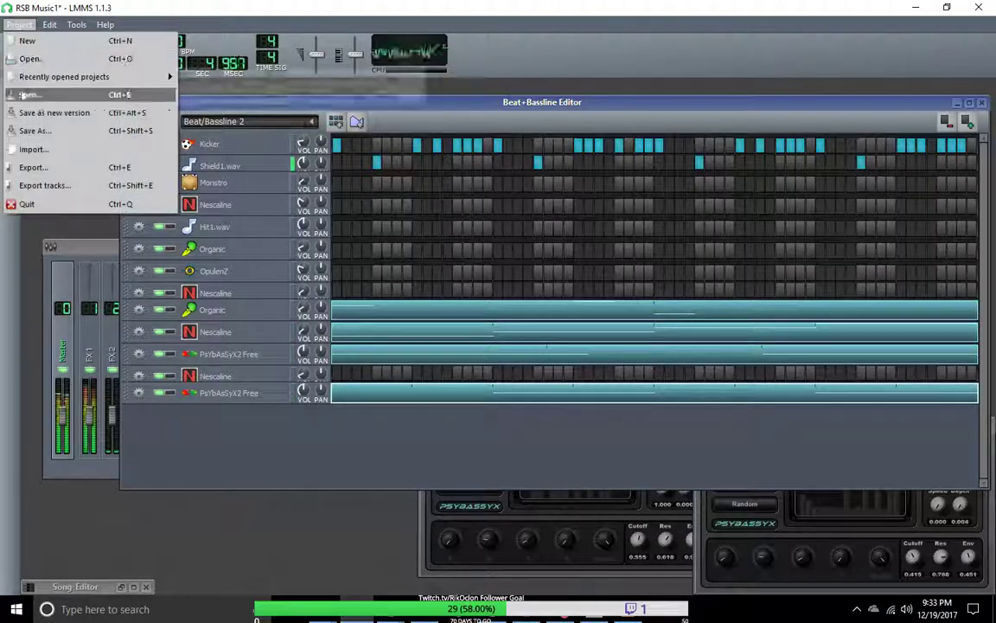
left_click(26, 93)
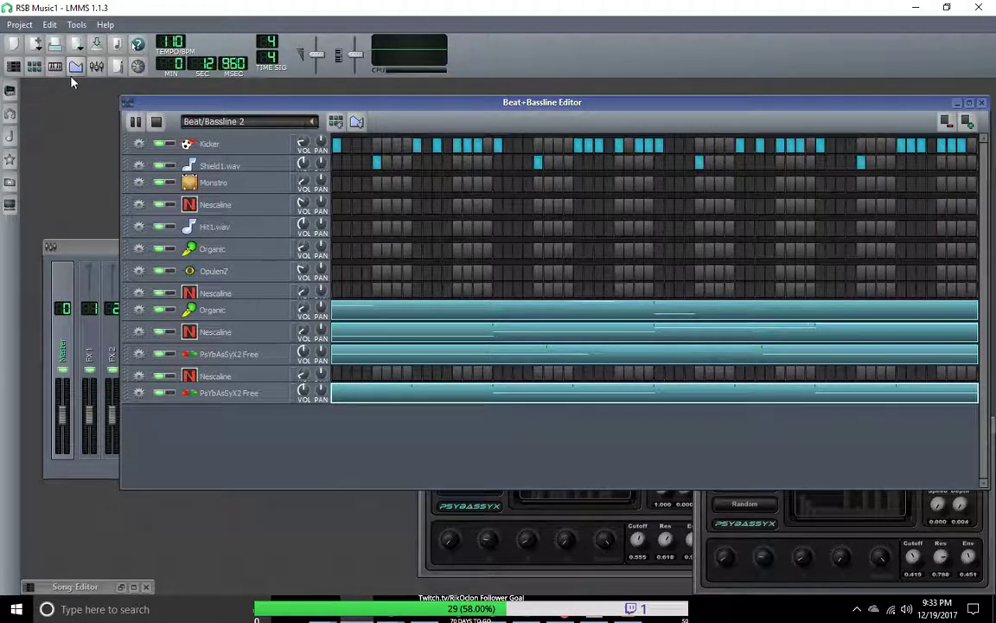
left_click(20, 26)
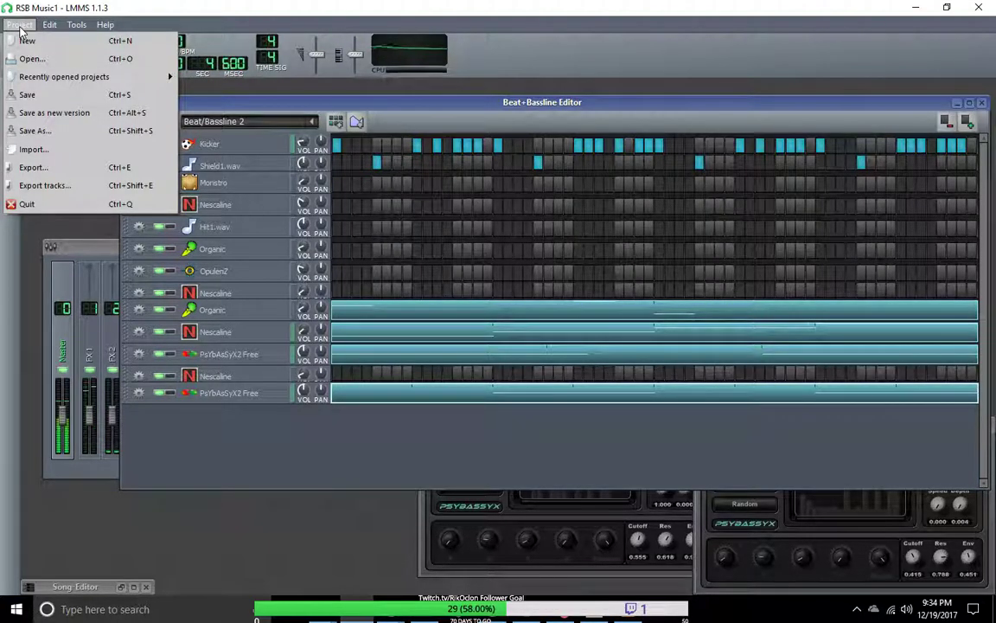
left_click(233, 74)
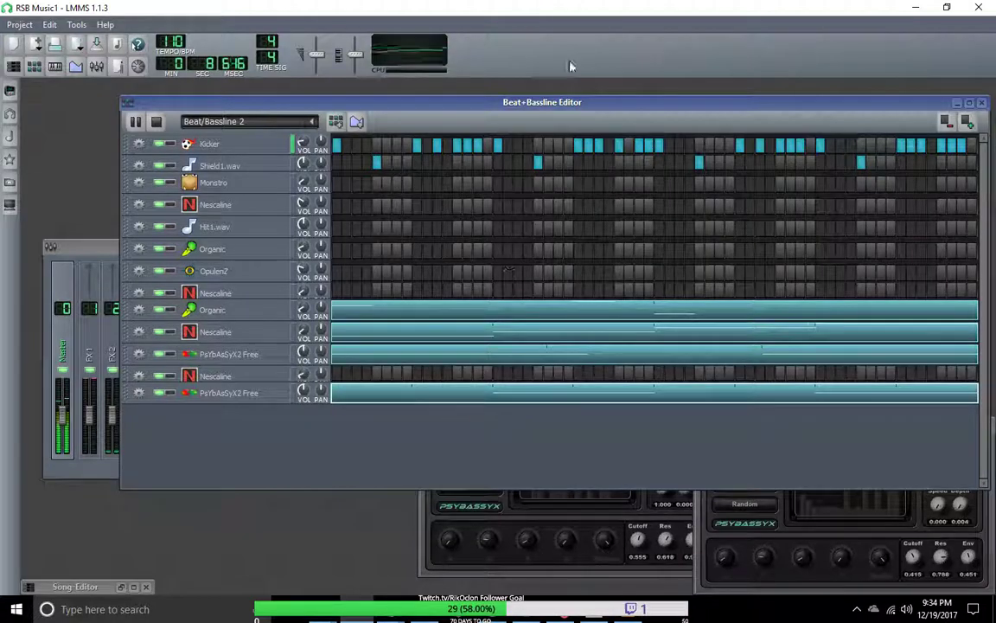
Lower the Beat+Bassline Editor, bring the Piano-Roll forward, and move the FX-Mixer over it.
left_click_drag(208, 102, 209, 263)
left_click(193, 169)
left_click_drag(102, 247, 209, 149)
Close the open program menu and show the Windows desktop.
left_click(18, 25)
mouse_move(105, 24)
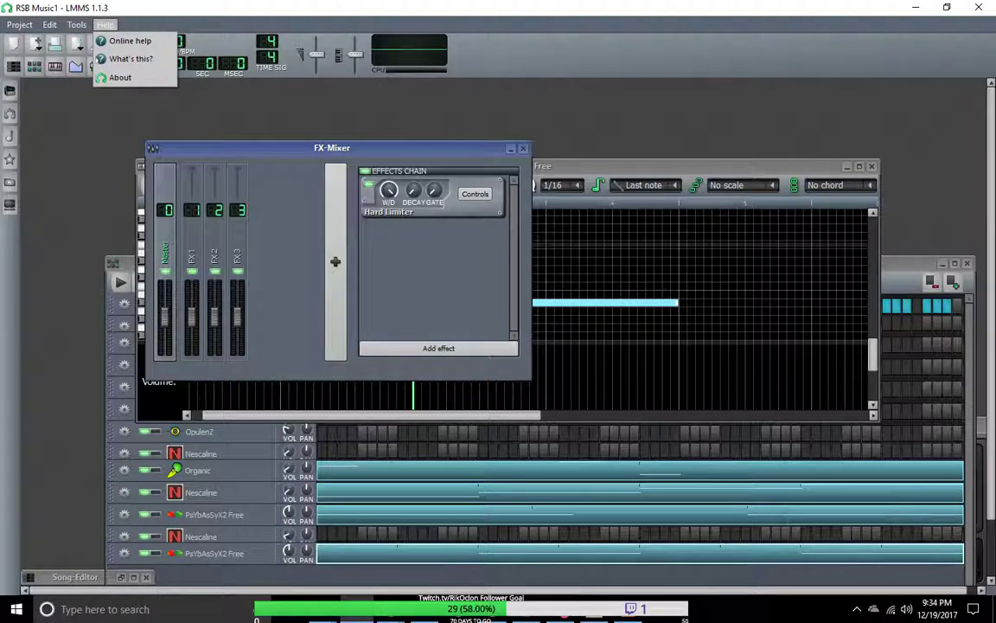
key("Escape")
key("super+d")
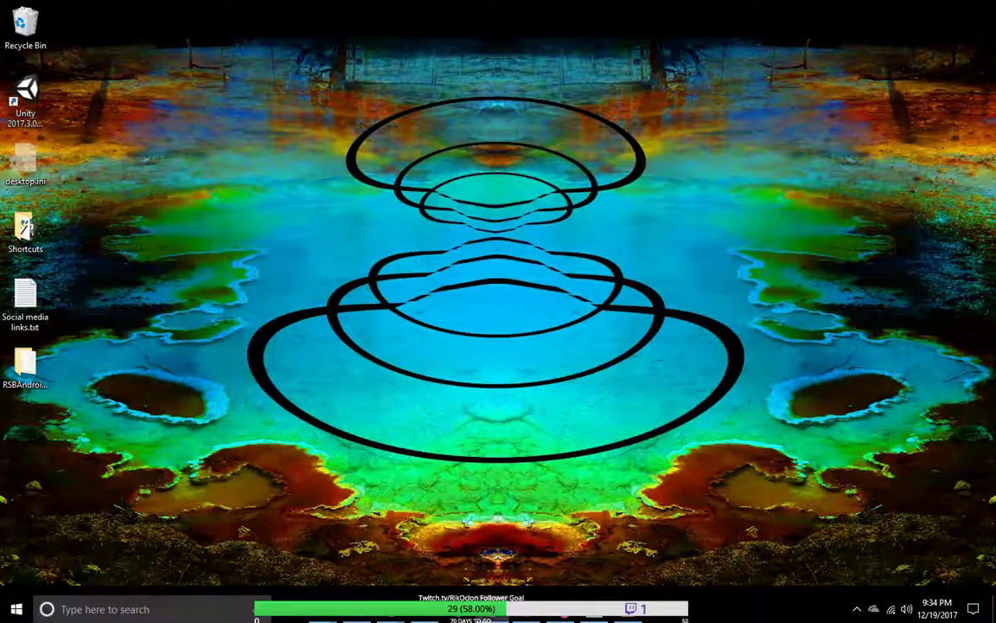